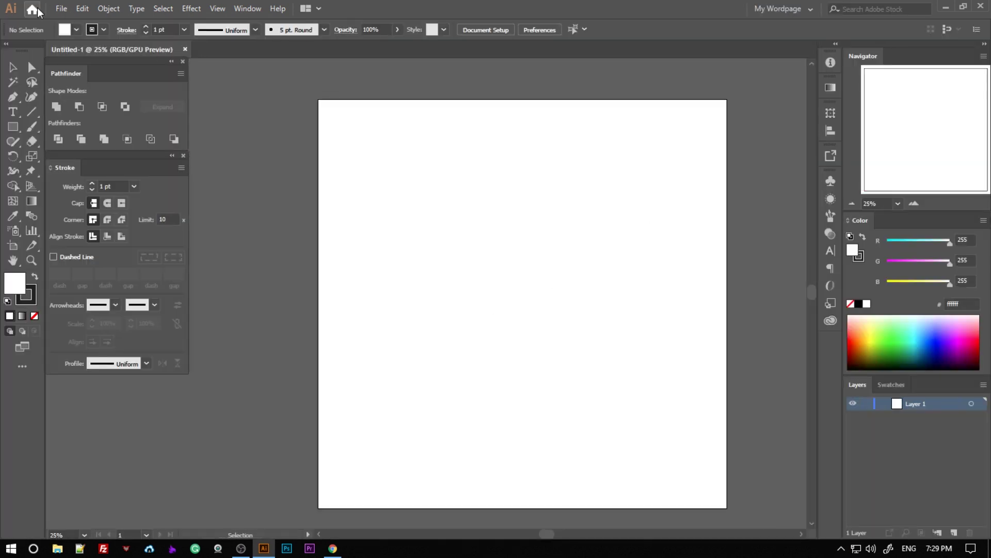
Try placing a photo from the Desktop and dismiss the unplaceable-file error.
left_click(61, 8)
left_click(93, 196)
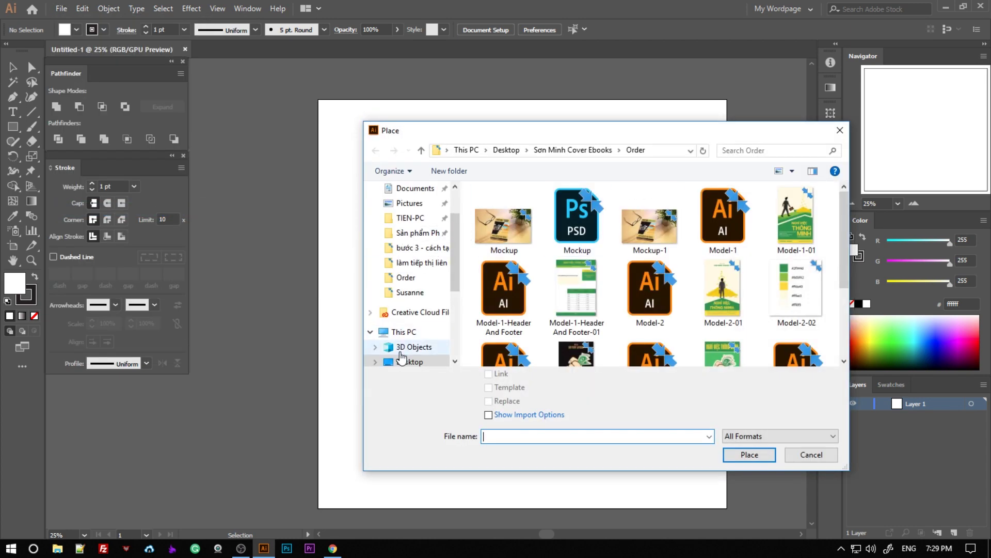
left_click(408, 361)
left_click(804, 237)
double_click(804, 237)
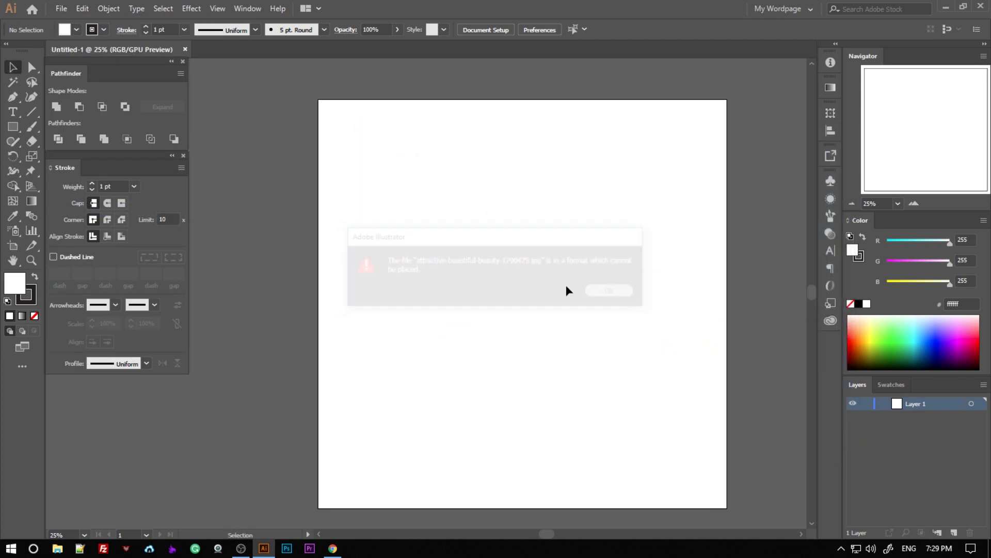
left_click(609, 290)
Place the portrait photo and position it over the artboard.
left_click(61, 8)
left_click(93, 209)
double_click(798, 227)
left_click(407, 164)
left_click_drag(627, 297, 528, 264)
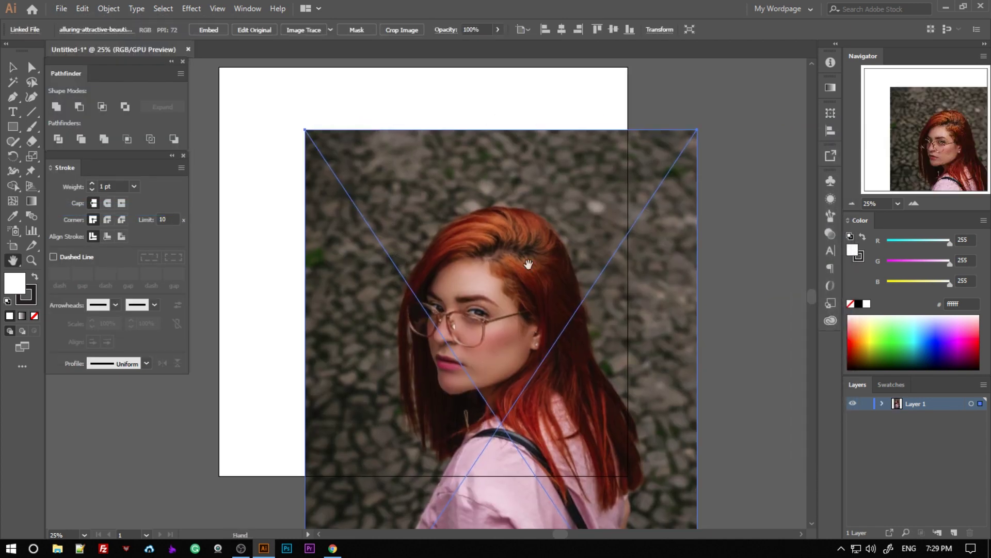
Scale the photo down, centre it on the artboard and fade it to 80% opacity.
mouse_move(694, 133)
left_mouse_down()
mouse_move(535, 113)
mouse_move(516, 130)
left_mouse_up()
scroll(534, 139, "up", 1)
left_click(548, 30)
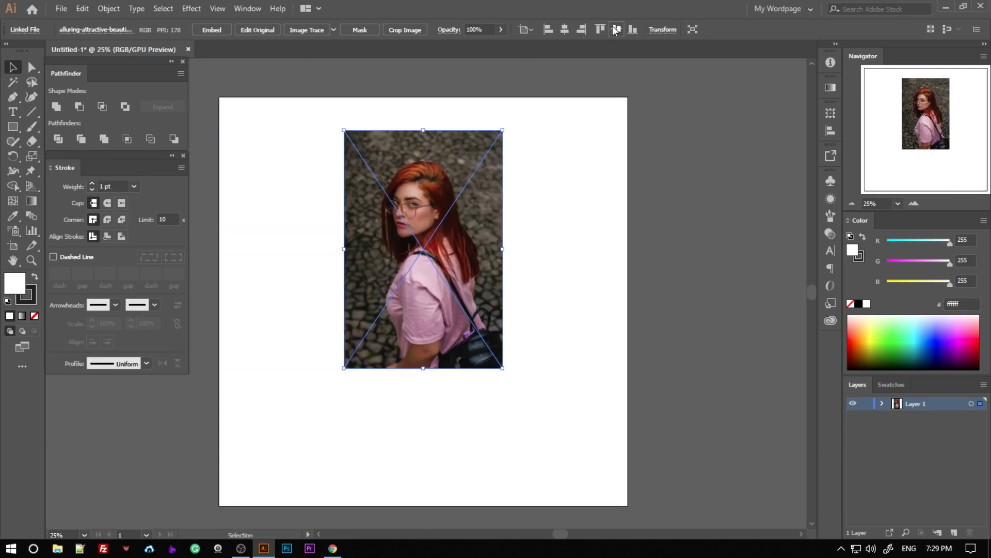
left_click(617, 29)
key("Return")
key("backslash")
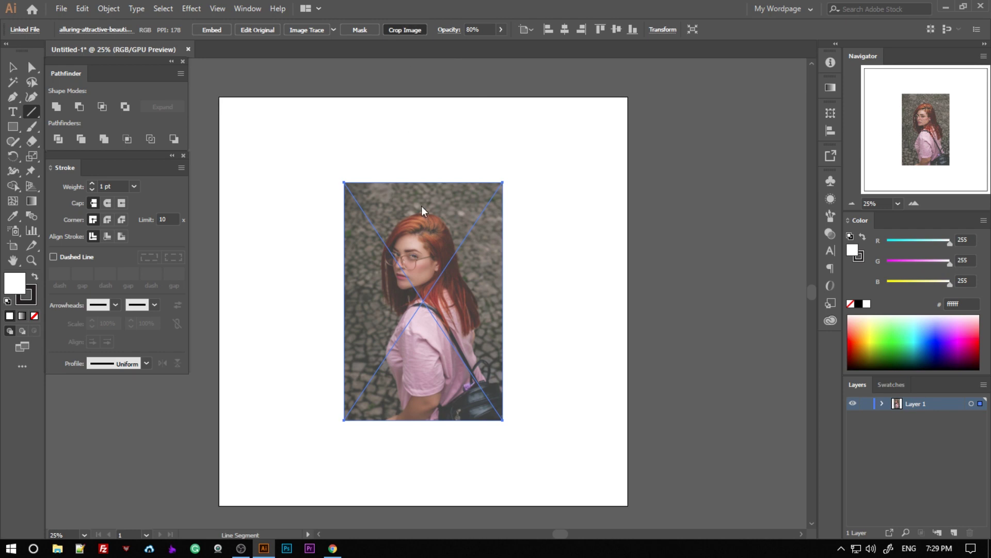
Crop the photo to head and shoulders, above the bag.
left_click(562, 291)
left_click_drag(425, 98, 425, 113)
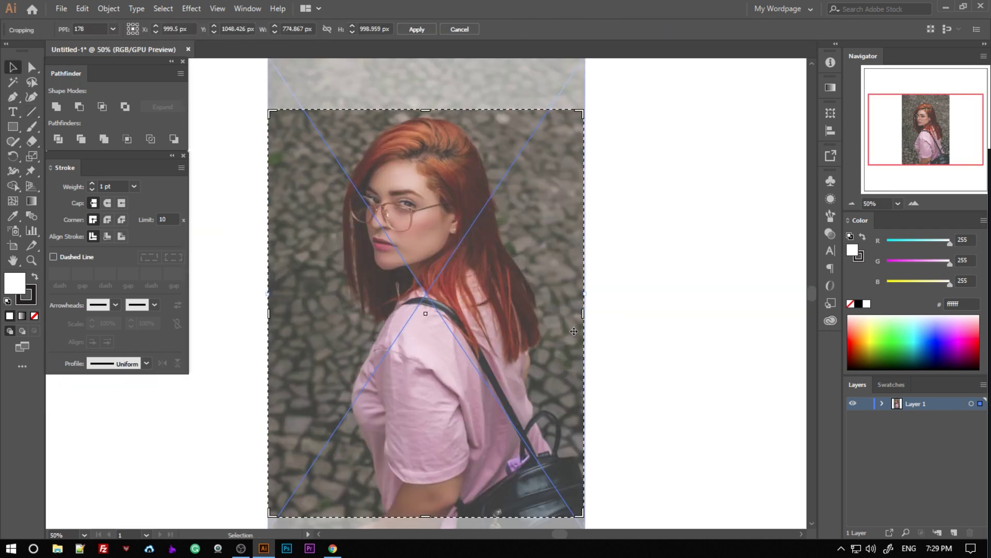
left_click_drag(583, 325, 563, 326)
scroll(419, 449, "down", 3)
left_click_drag(416, 443, 442, 342)
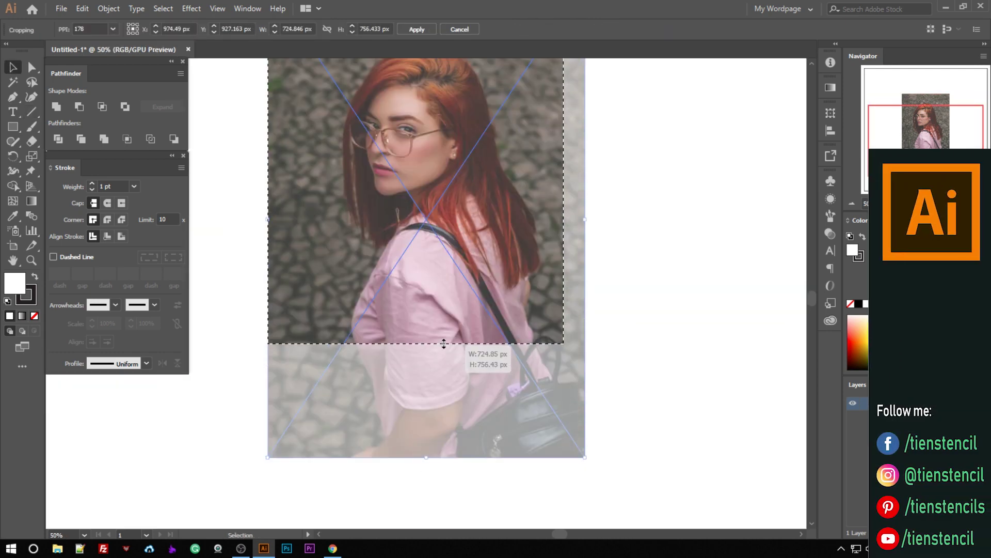
scroll(442, 343, "up", 3)
left_click_drag(268, 249, 310, 249)
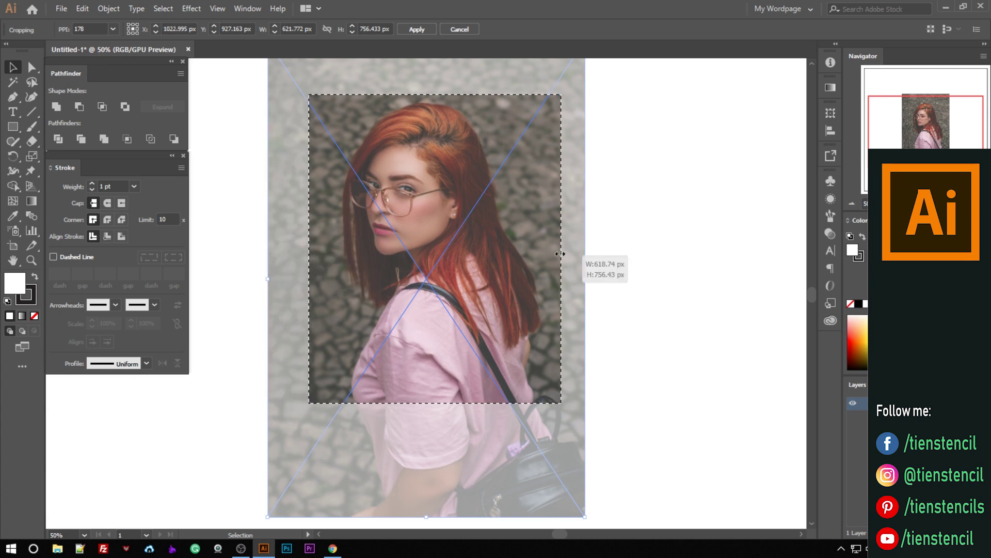
left_click_drag(563, 249, 555, 248)
left_click_drag(310, 248, 313, 248)
key("Return")
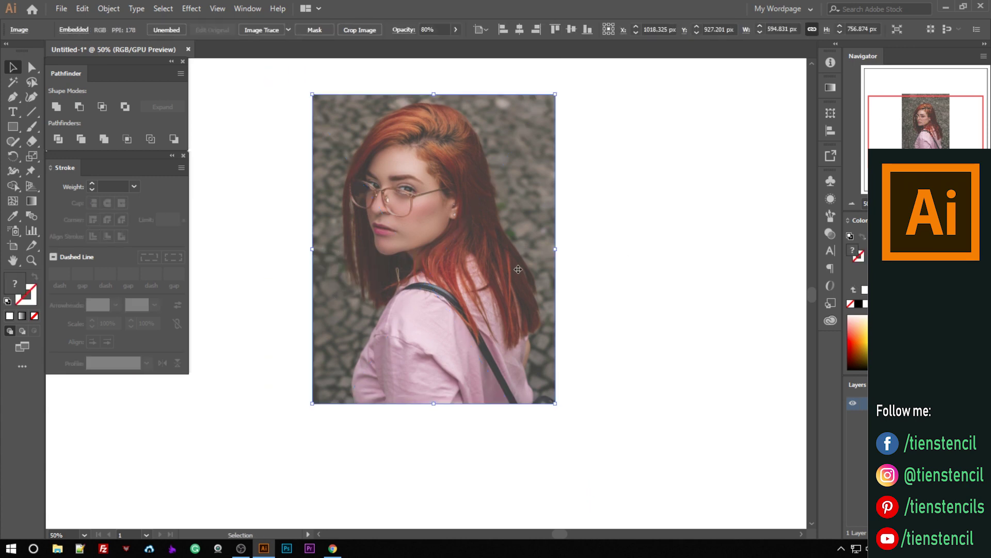
key("ctrl+minus")
key("ctrl+minus")
Set the stroke weight to 0.1 pt with the photo deselected.
left_click(555, 191)
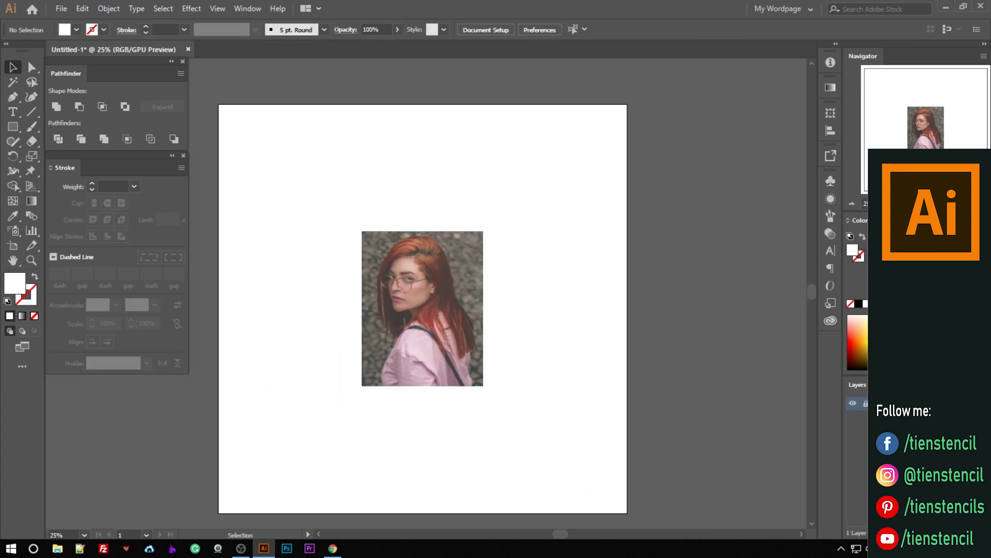
key("ctrl+plus")
key("ctrl+plus")
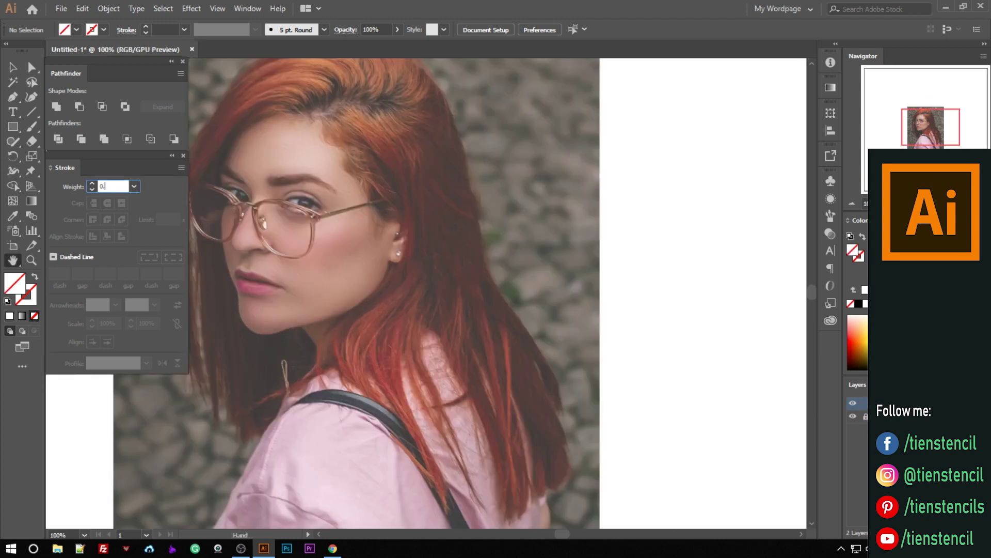
type("1")
key("Return")
scroll(466, 287, "up", 4)
scroll(522, 275, "up", 3)
Trace the upper eyelid outline out to the eye's outer corner.
key("p")
left_click(696, 277)
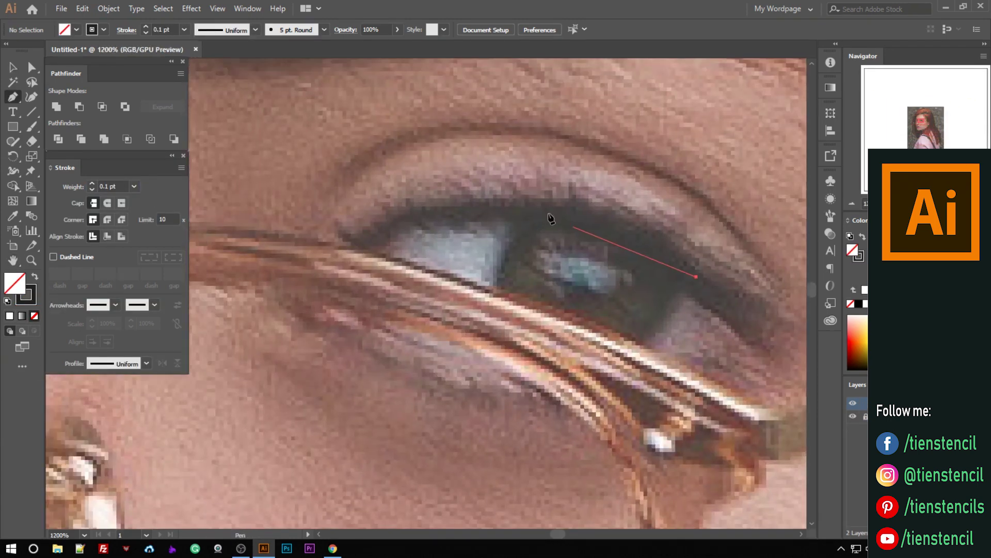
left_click_drag(518, 207, 423, 206)
left_click_drag(552, 223, 647, 238)
left_click(689, 283)
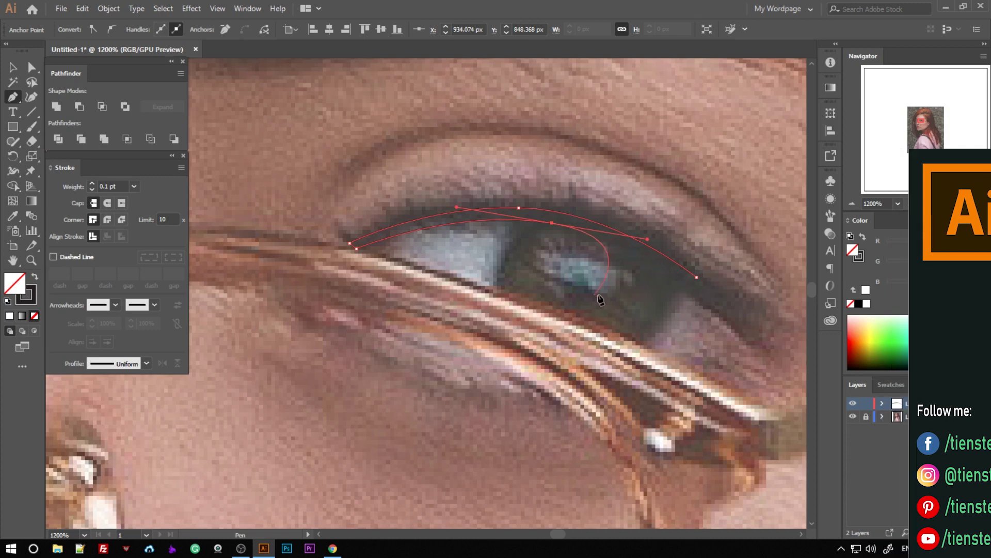
left_click(714, 302)
left_click(739, 323)
left_click(749, 340)
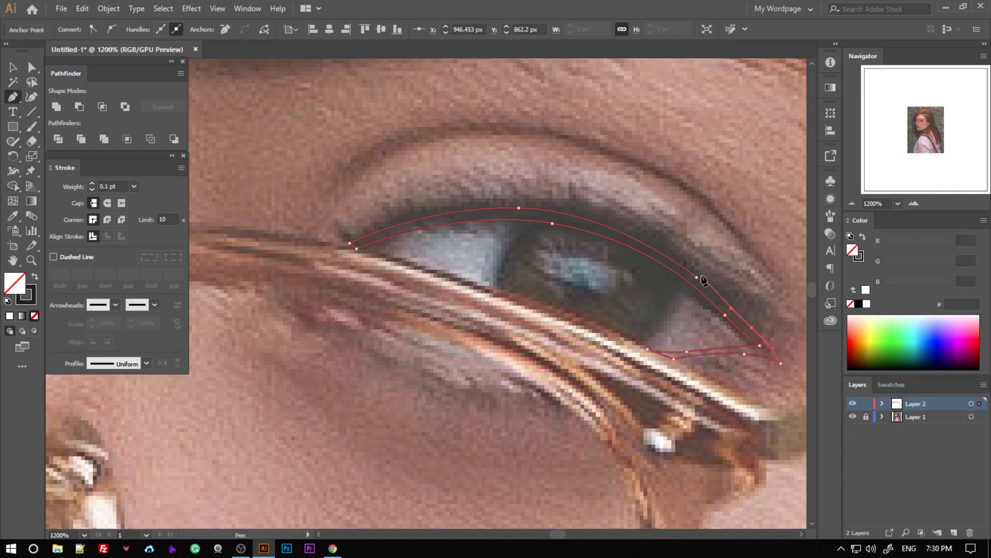
left_click(693, 227, "ctrl")
Trace the lower-lid outline as a closed shape.
key("ctrl+minus")
key("ctrl+minus")
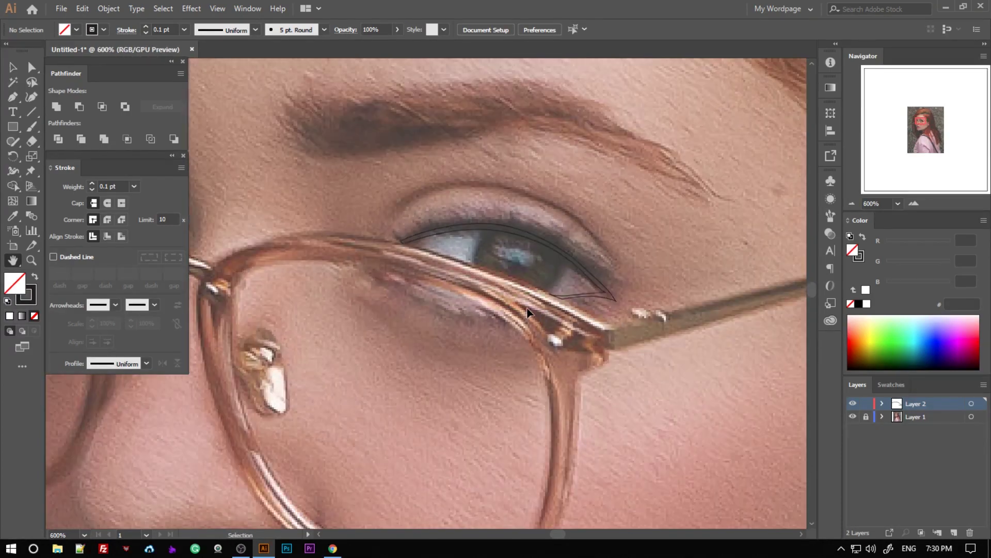
key("ctrl+0")
scroll(437, 342, "up", 5, "alt")
scroll(370, 293, "up", 4, "alt")
key("o")
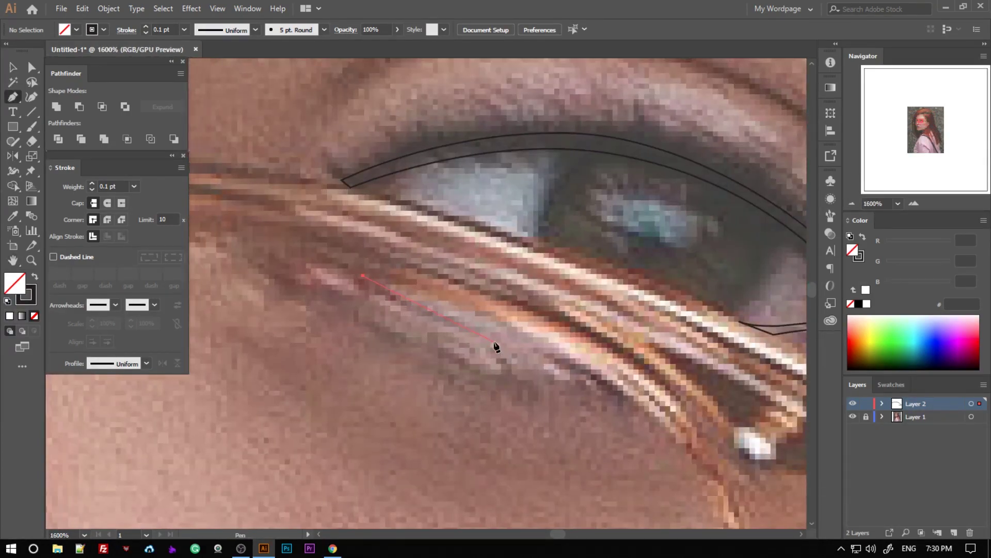
left_click(511, 345)
left_click_drag(547, 358, 578, 362)
left_click(364, 277)
left_click(500, 268, "ctrl")
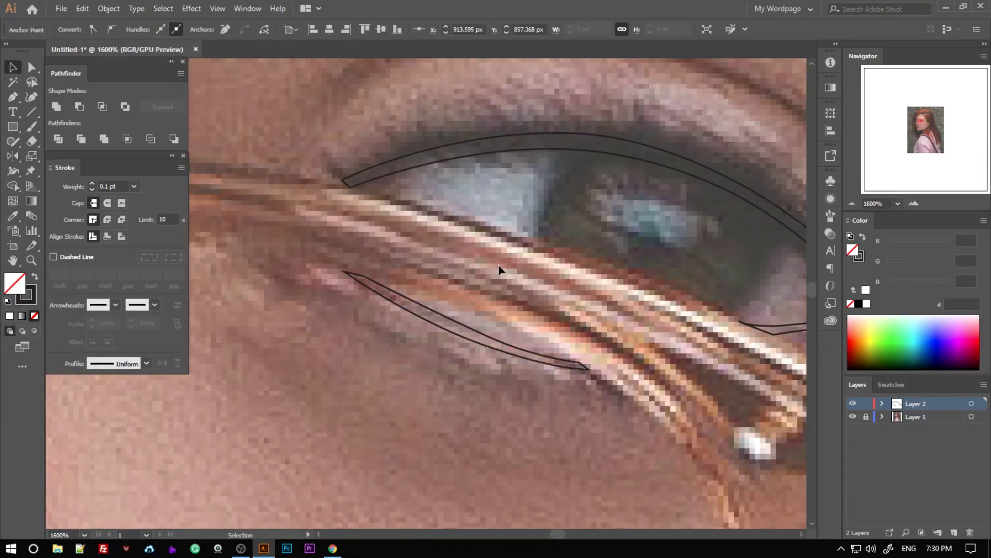
scroll(454, 327, "down", 4, "alt")
scroll(317, 223, "up", 3, "alt")
Add a second curved stroke under the lower lid and close it.
left_click(289, 207, "ctrl")
scroll(361, 247, "up", 1)
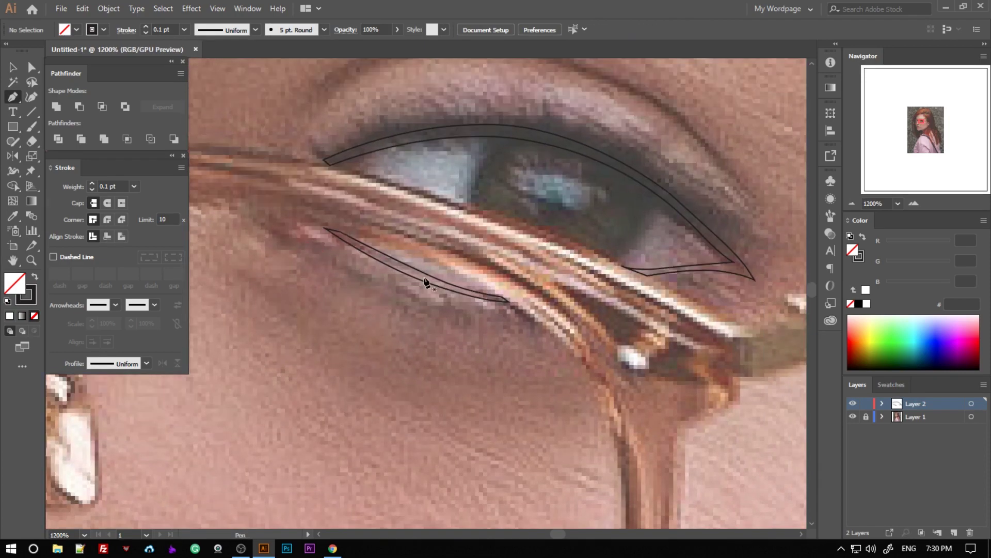
left_click_drag(444, 304, 537, 323)
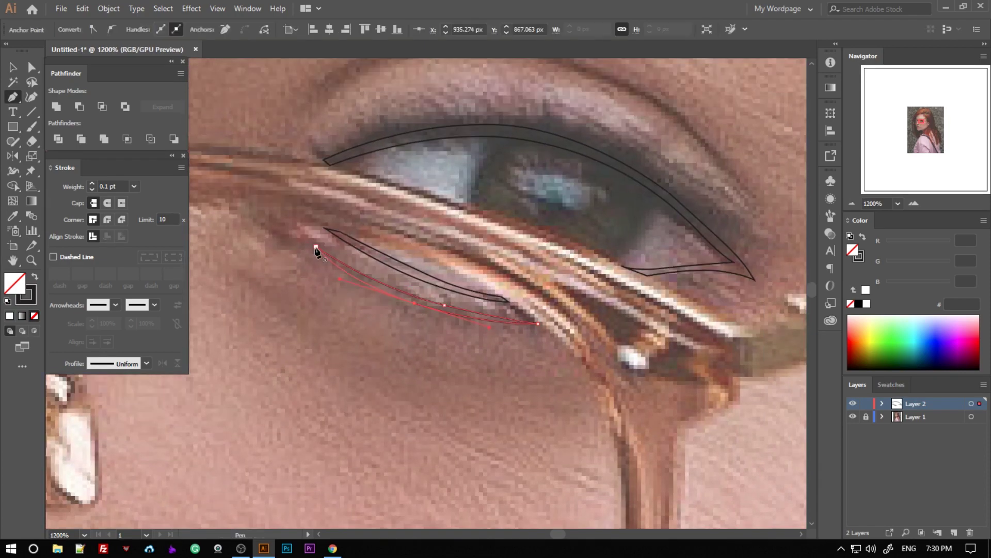
left_click(316, 248)
scroll(316, 248, "up", 4)
Trace the eyelid crease above the eye as a closed shape.
left_click(265, 239)
left_click(416, 169)
left_click(554, 188)
left_click(675, 260)
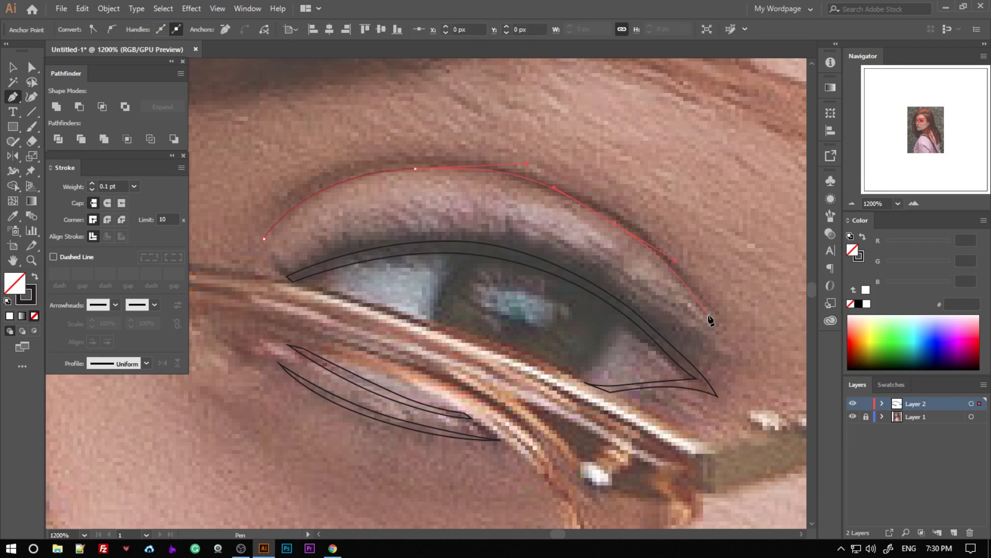
left_click(709, 314)
left_click(591, 207, "ctrl")
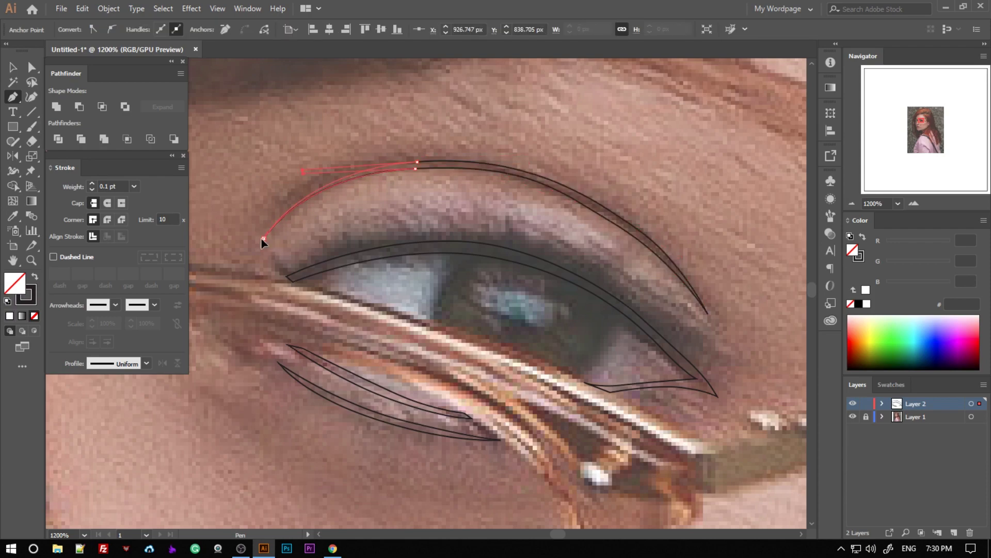
left_click(394, 215, "ctrl")
scroll(394, 215, "down", 5)
scroll(426, 280, "up", 2)
scroll(426, 279, "up", 3)
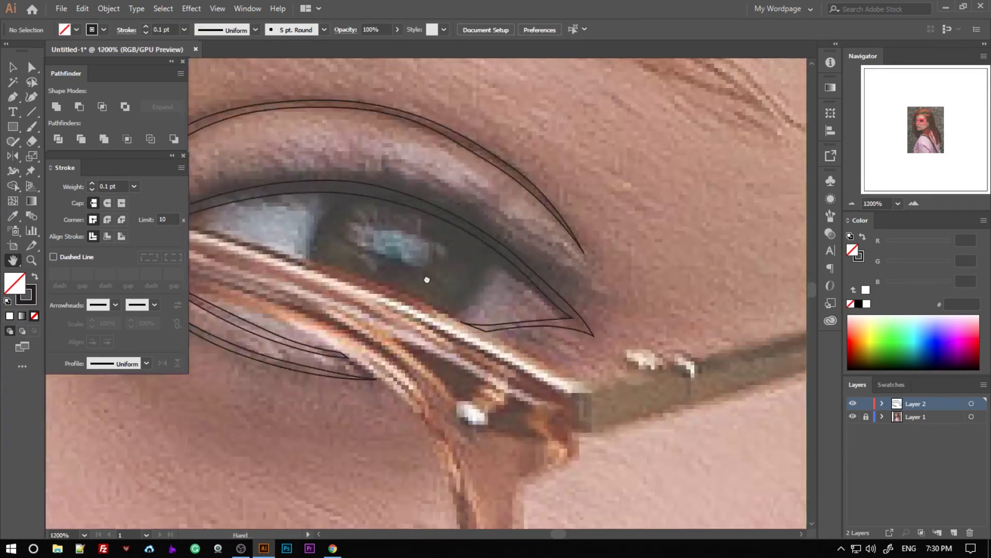
scroll(427, 279, "up", 1)
Outline the iris as a closed curved shape.
key("p")
left_click(432, 178)
left_click_drag(388, 347, 388, 346)
left_click(379, 277)
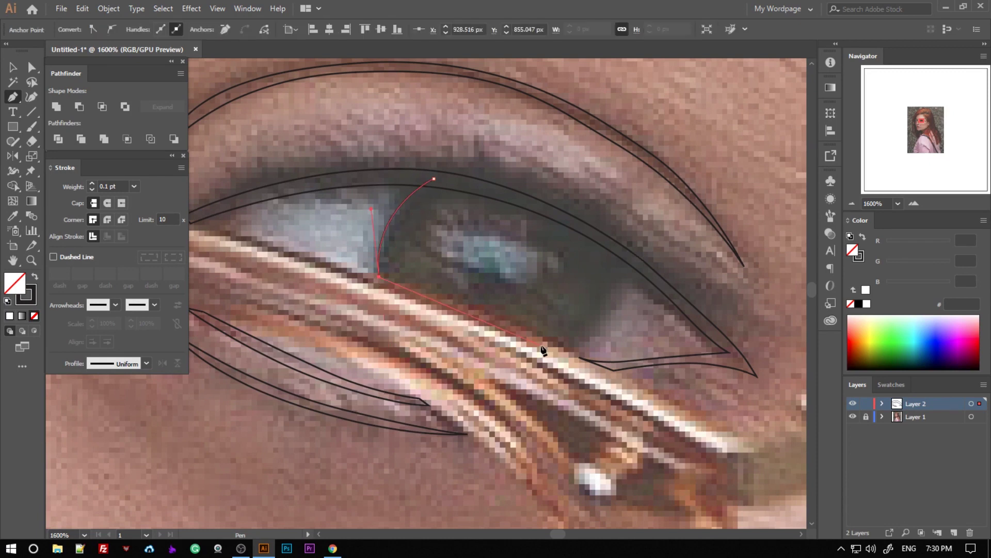
left_click(346, 181, "ctrl")
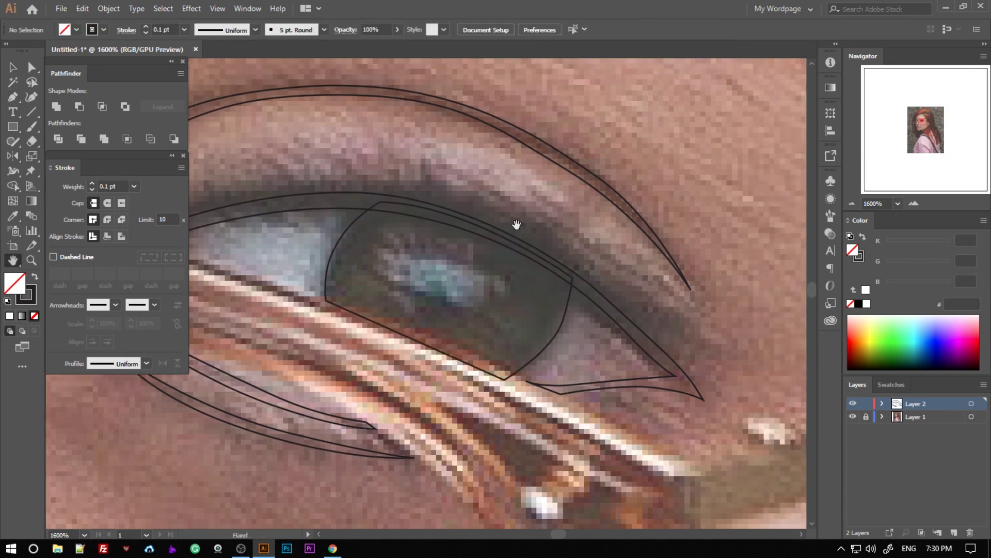
scroll(513, 223, "up", 3)
Outline the two iris highlights.
left_click(455, 236)
left_click(405, 226)
left_click(400, 251)
left_click_drag(423, 285, 461, 294)
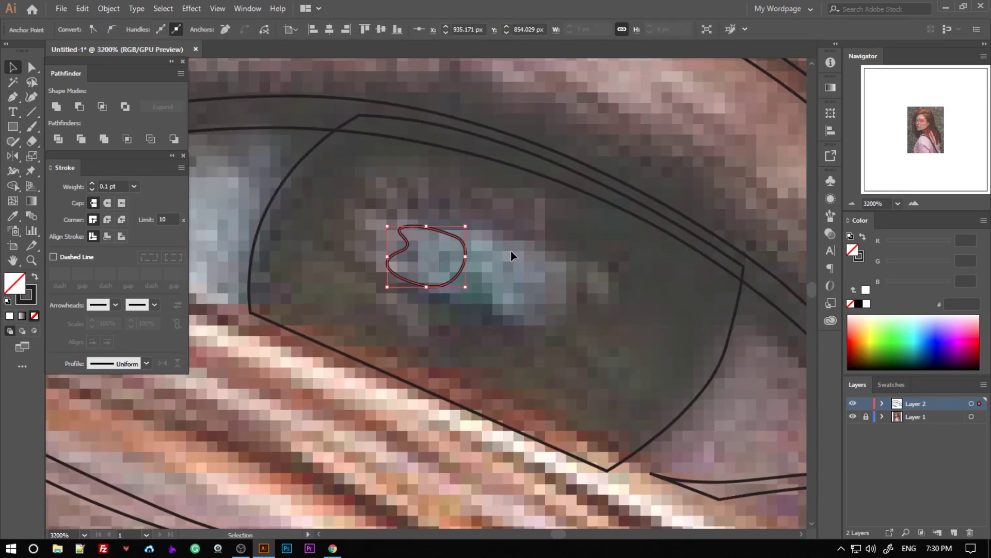
key("p")
left_click(511, 260)
left_click(439, 251)
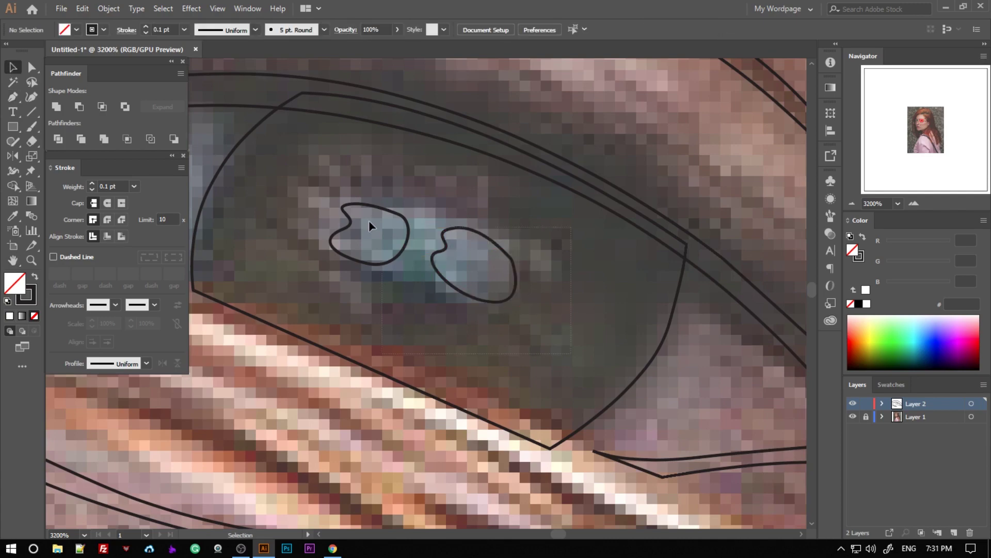
key("v")
key("ctrl+a")
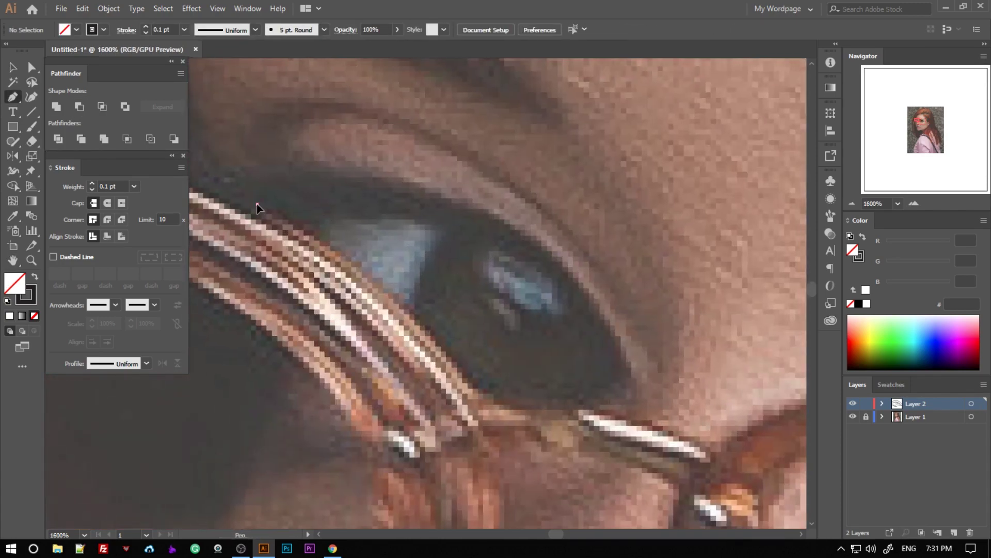
Close the other eye's outline with curved anchors along its upper lid and iris edge.
left_click(257, 204)
left_click_drag(436, 198, 538, 220)
left_click_drag(613, 326, 620, 343)
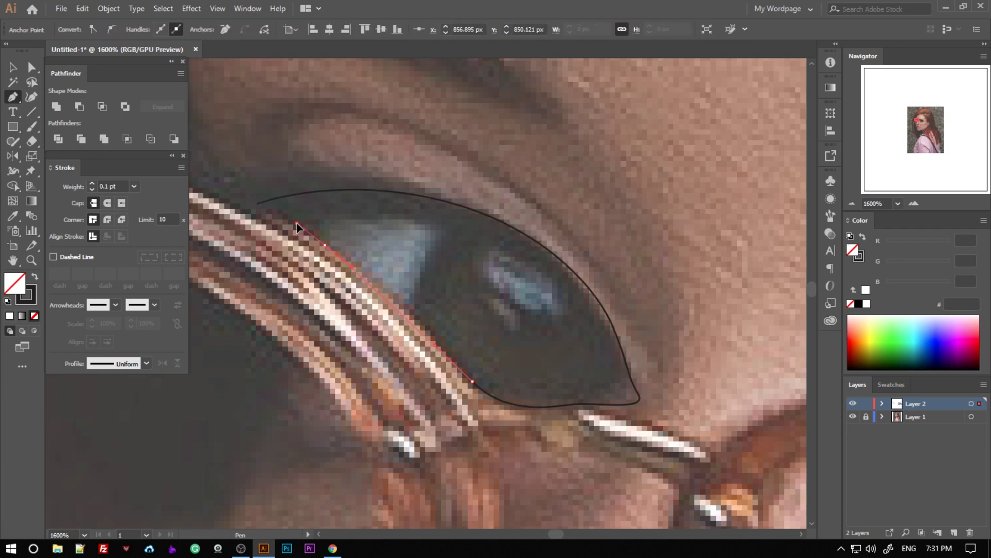
scroll(296, 223, "down", 3)
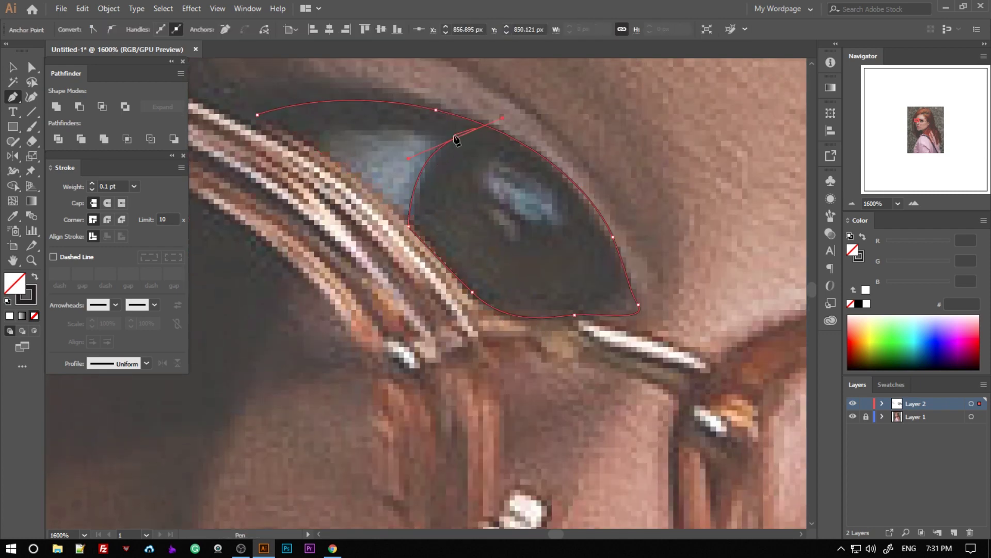
scroll(457, 143, "up", 2)
left_click_drag(455, 182, 417, 174)
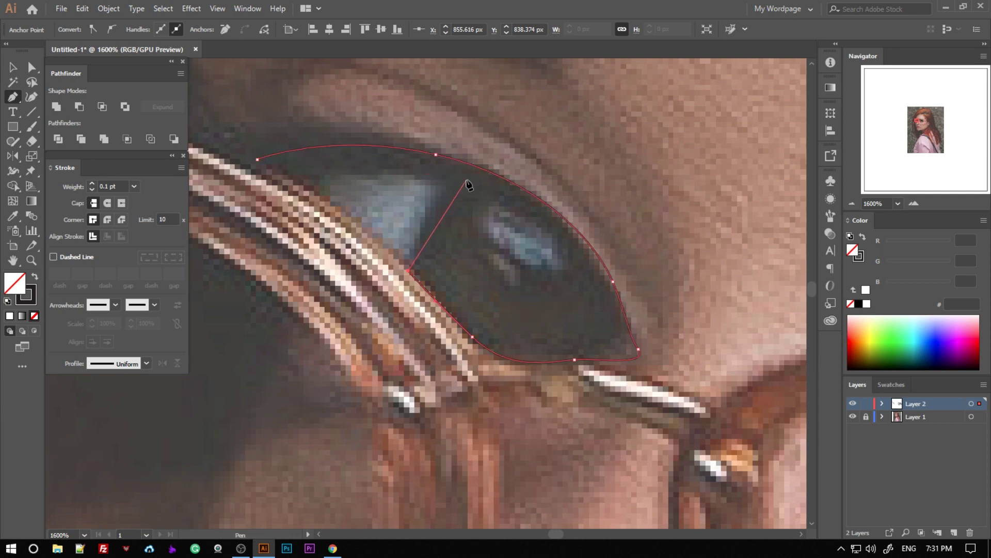
left_click_drag(328, 158, 277, 163)
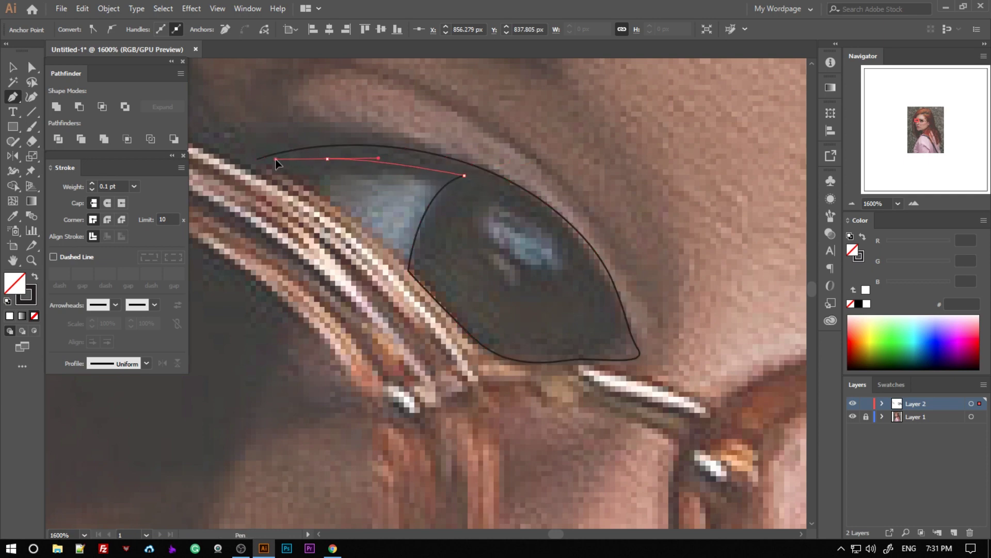
left_click(261, 164)
key("ctrl+shift+a")
Trace the small highlight shape inside the pupil as a closed path.
scroll(412, 140, "down", 3)
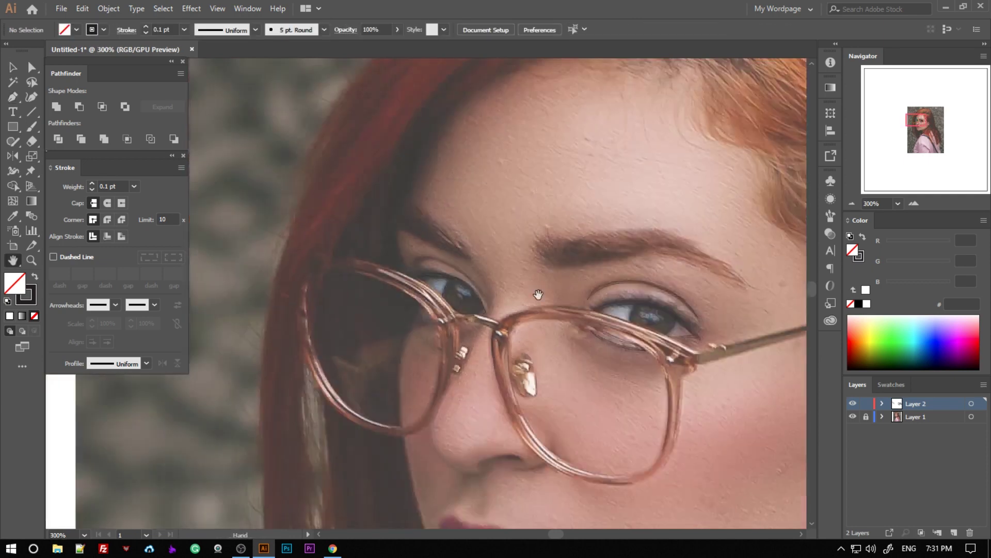
scroll(537, 284, "up", 3)
scroll(391, 316, "up", 3)
key("p")
left_click_drag(397, 265, 413, 265)
left_click_drag(431, 308, 470, 331)
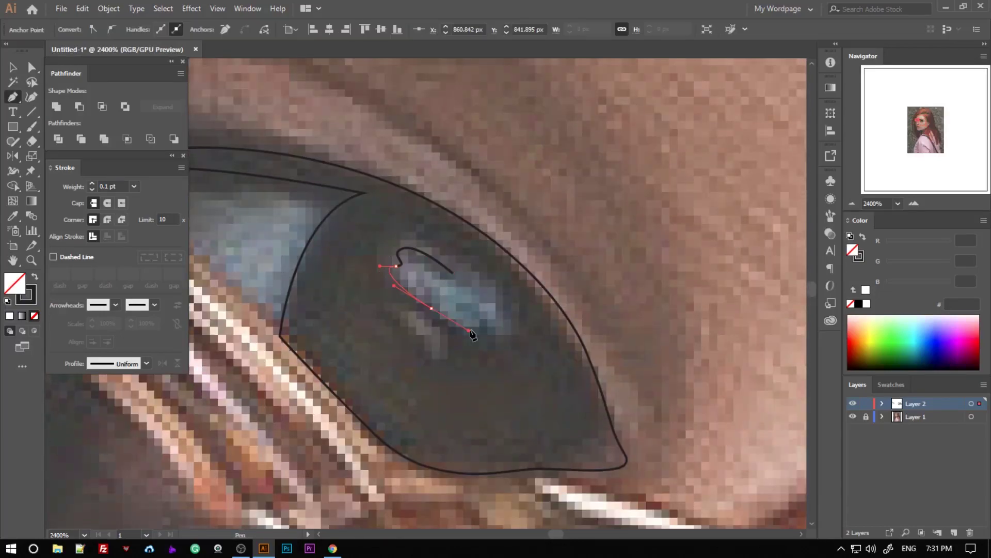
key("v")
key("ctrl+shift+a")
scroll(441, 288, "down", 1)
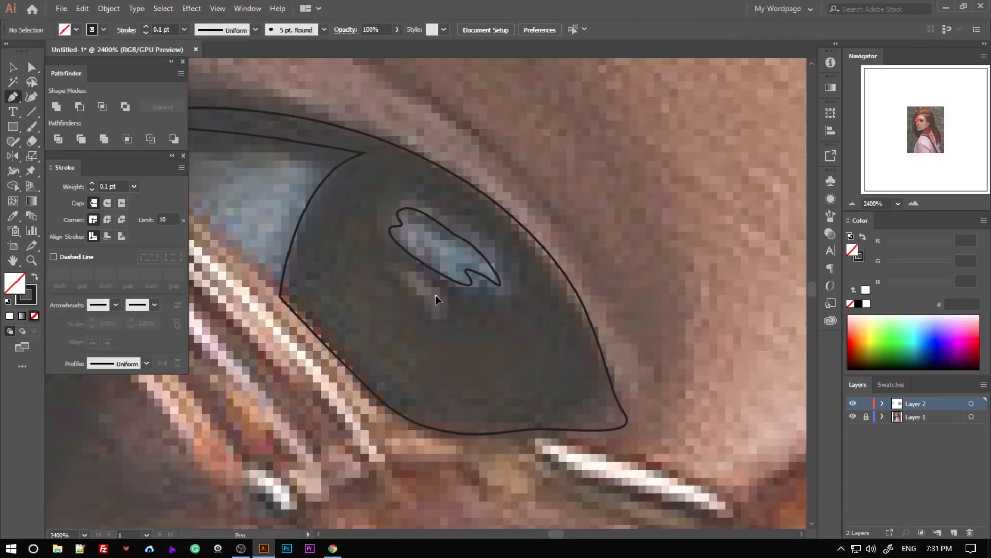
left_click(397, 273)
Draw the curved lid crease line above the eye.
key("v")
key("ctrl+a")
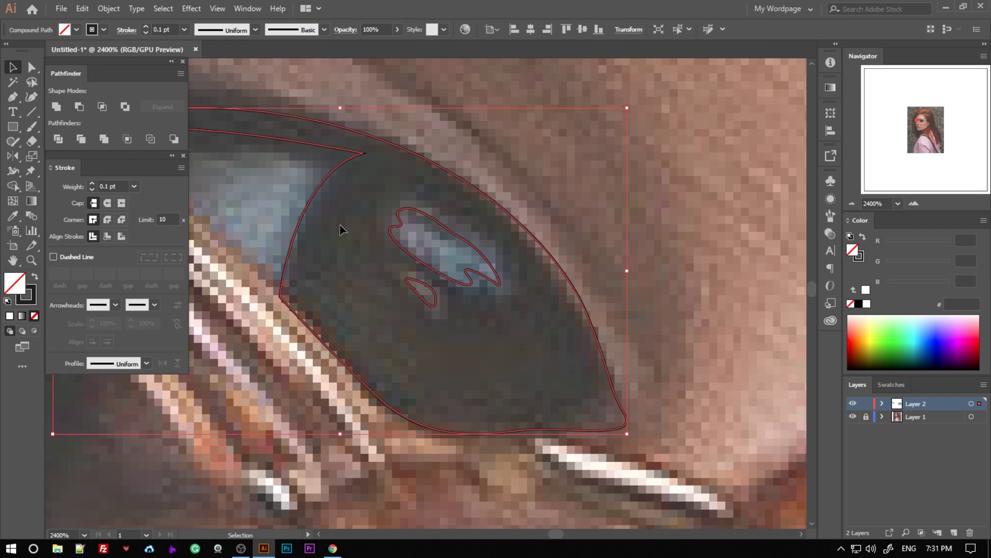
key("ctrl+shift+a")
scroll(340, 225, "down", 5)
scroll(624, 316, "up", 4)
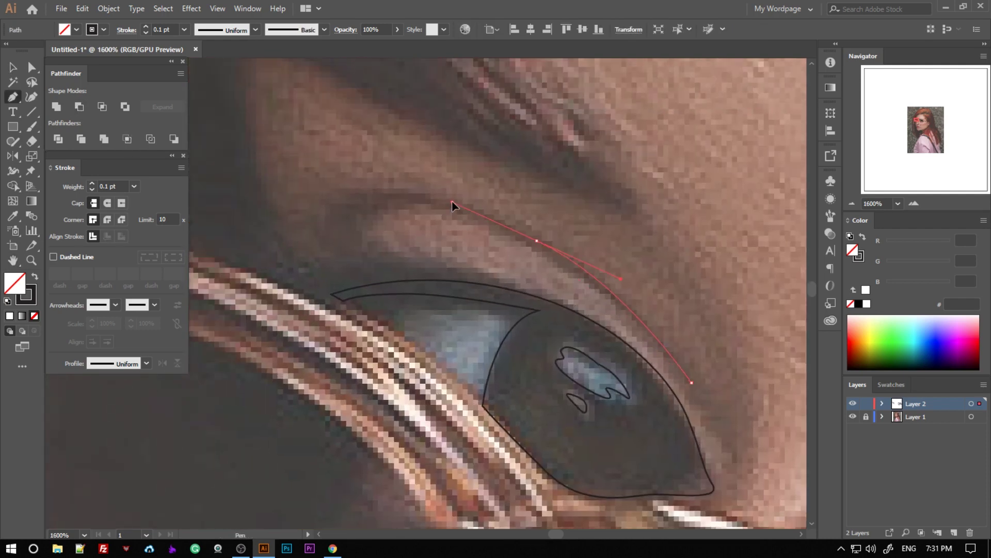
left_click_drag(355, 250, 383, 216)
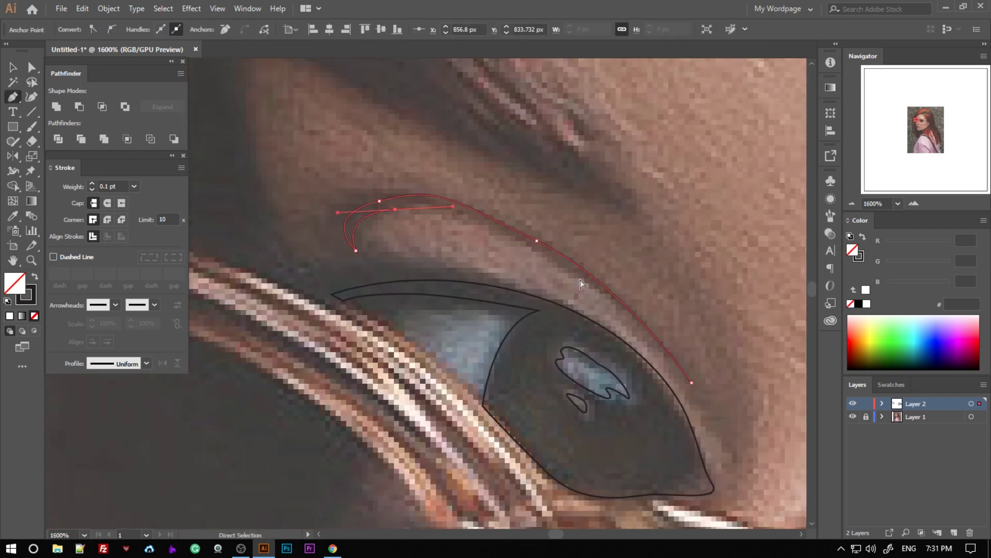
key("ctrl+shift+a")
Start the brow crease shape with a row of anchors along the crease.
scroll(471, 237, "down", 3)
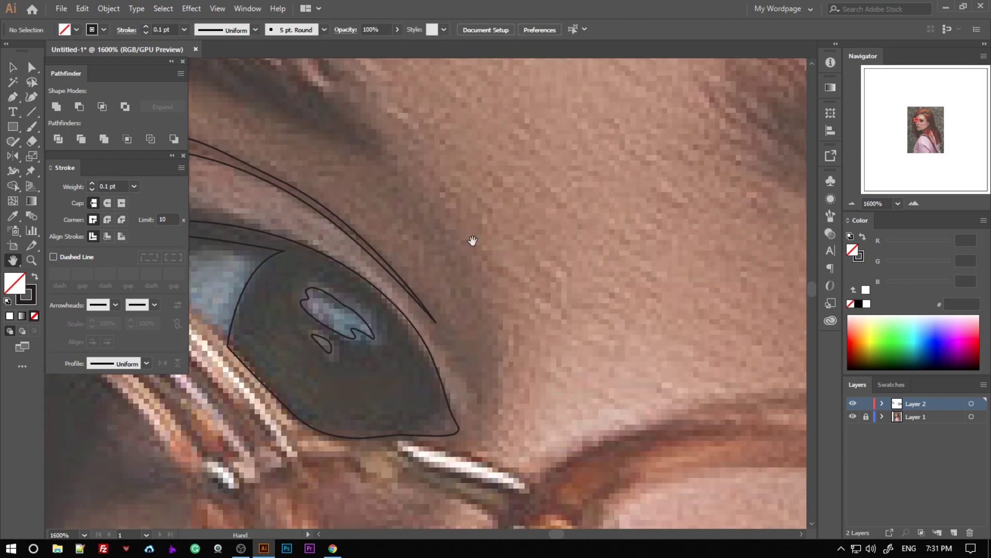
scroll(482, 287, "down", 3)
scroll(479, 348, "up", 3)
scroll(533, 254, "up", 3)
left_click(514, 230)
left_click(548, 293)
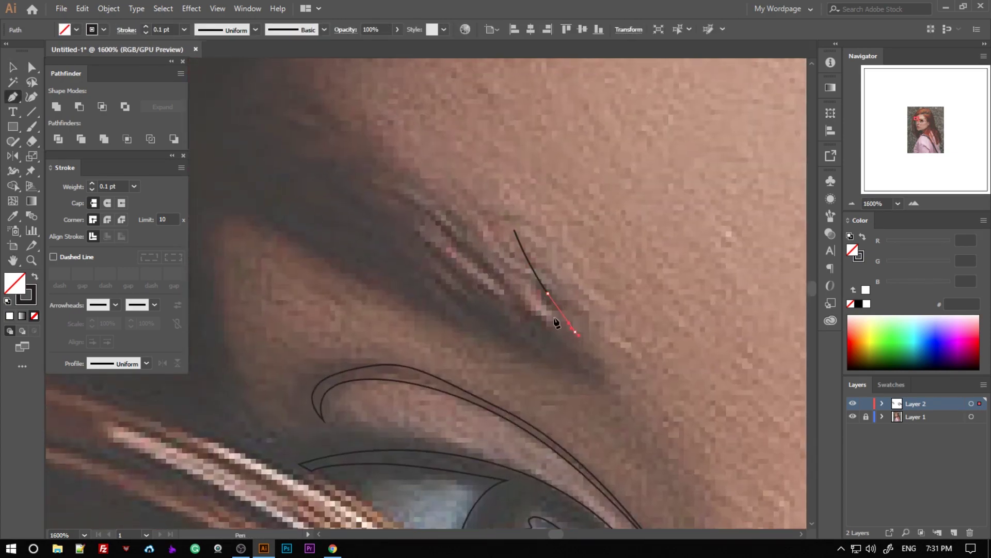
left_click(575, 331)
left_click(583, 358)
left_click(597, 377)
left_click(212, 195)
Extend the brow crease shape with more anchors and close its loop.
scroll(349, 234, "up", 3)
scroll(349, 234, "left", 5)
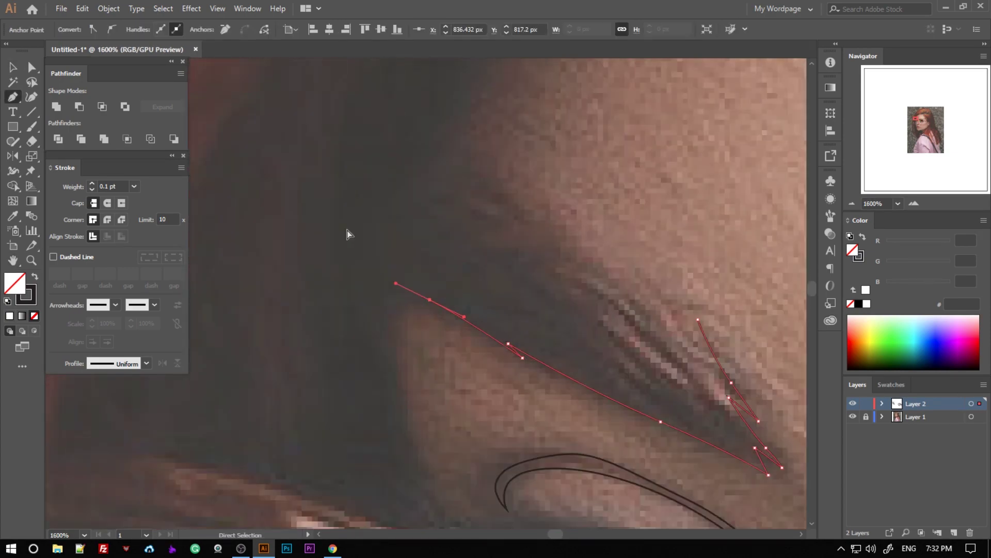
left_click(360, 273)
left_click(337, 247)
scroll(369, 285, "up", 5)
left_click(319, 206)
left_click(455, 267)
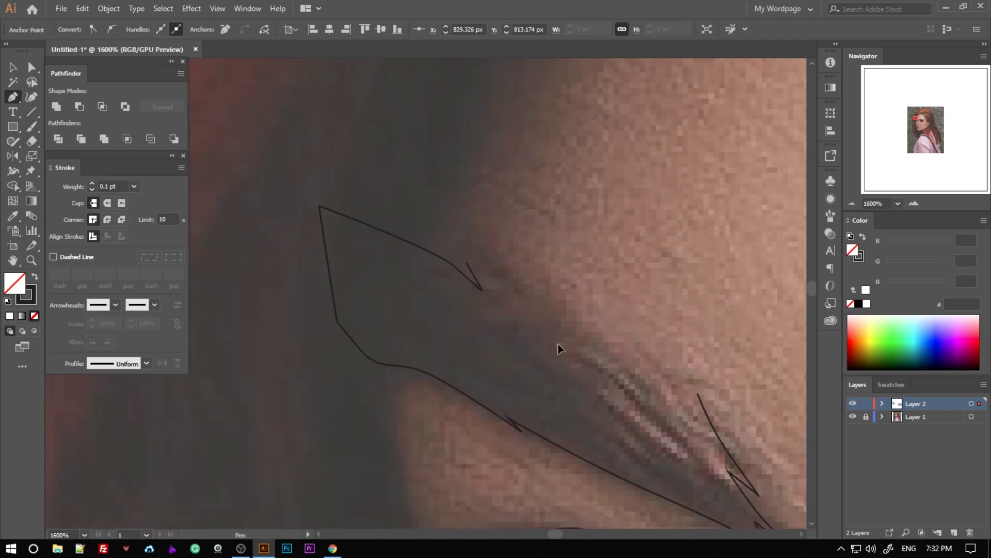
left_click(614, 384)
key("ctrl+plus")
key("ctrl+plus")
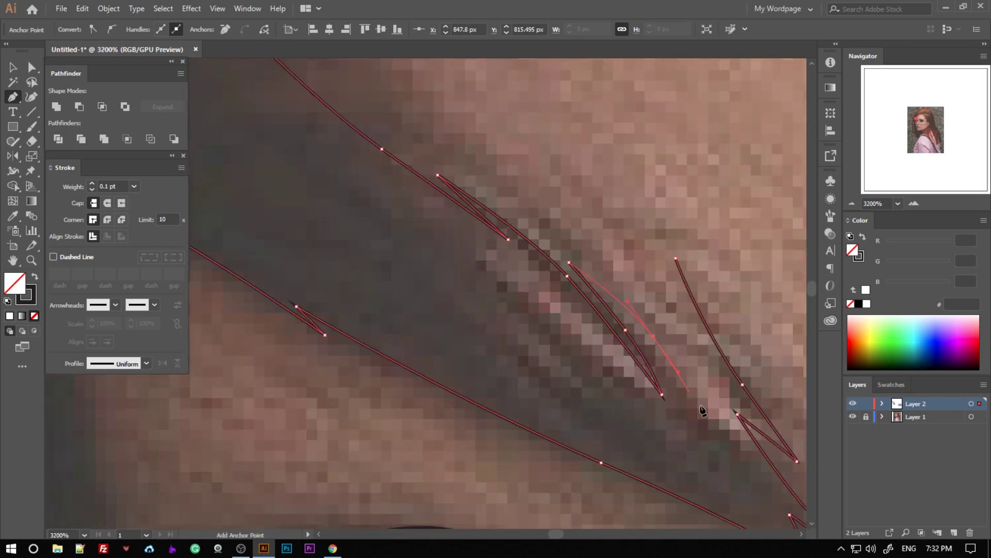
Outline the eyebrow's lower edge with curved segments from its left end.
left_click(710, 358, "ctrl")
scroll(705, 392, "up", 3)
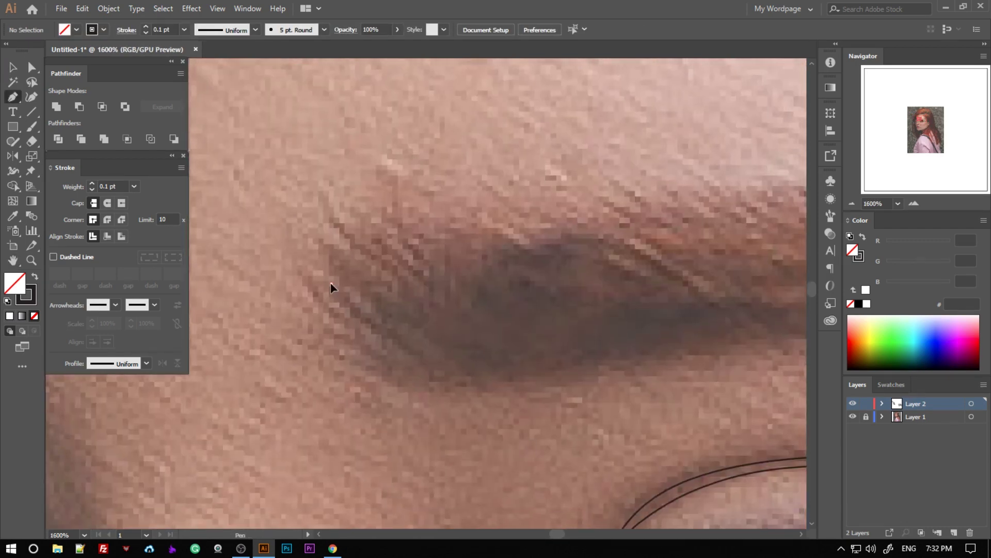
left_click(331, 283)
left_click_drag(433, 385, 394, 368)
left_click_drag(499, 380, 559, 379)
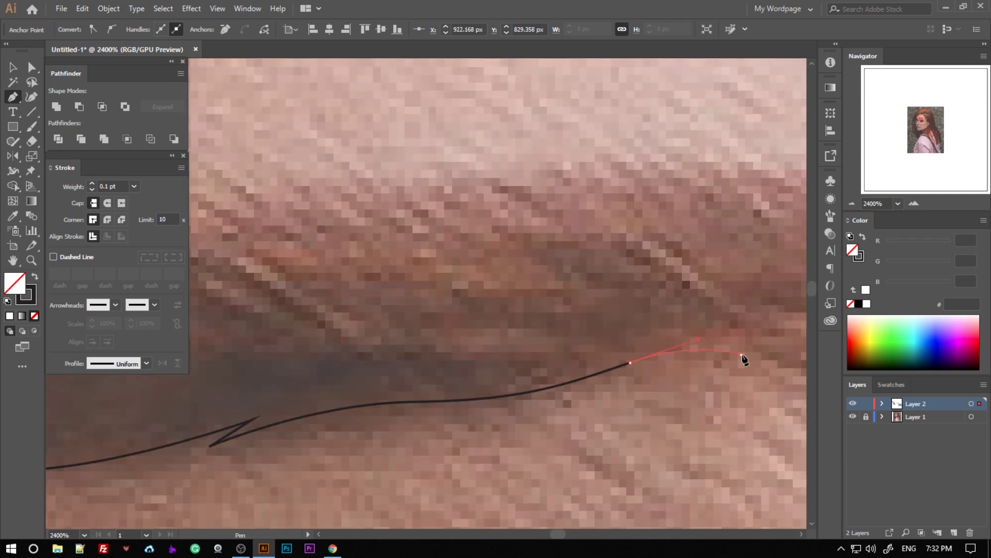
left_click(417, 285)
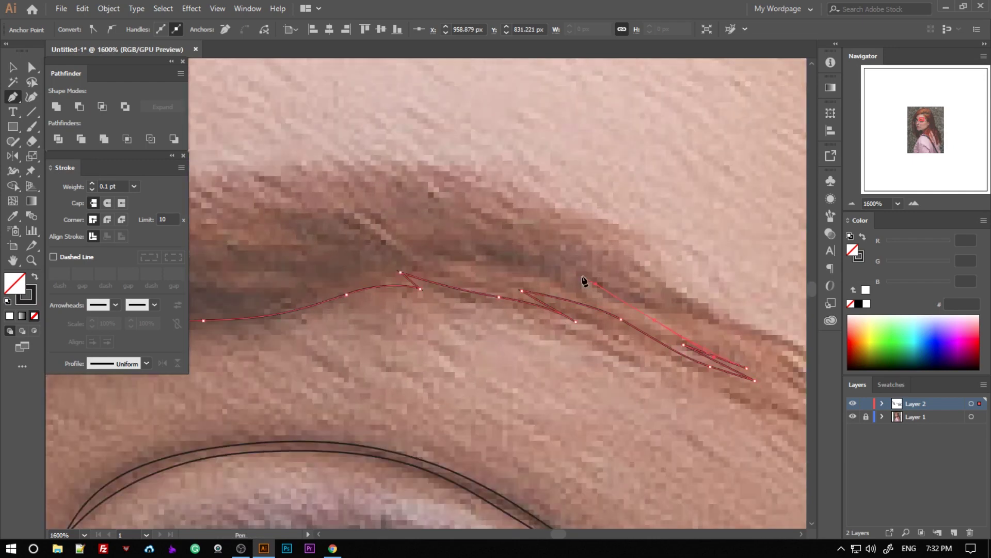
Trace several curved hair strands along the eyebrow's upper edge.
left_click(699, 315)
left_click(639, 264)
left_click(562, 220)
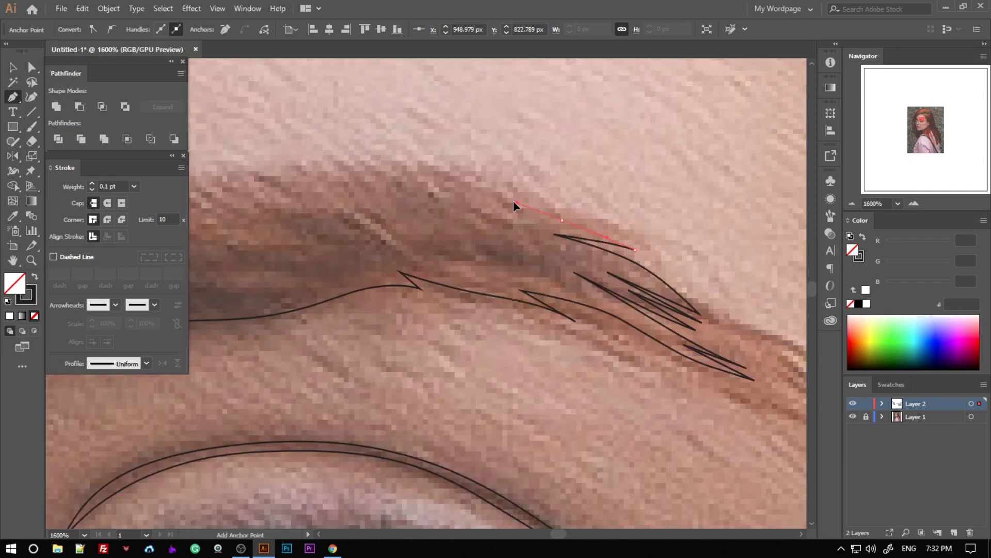
left_click(459, 159)
left_click_drag(484, 193, 458, 309)
left_click(543, 355)
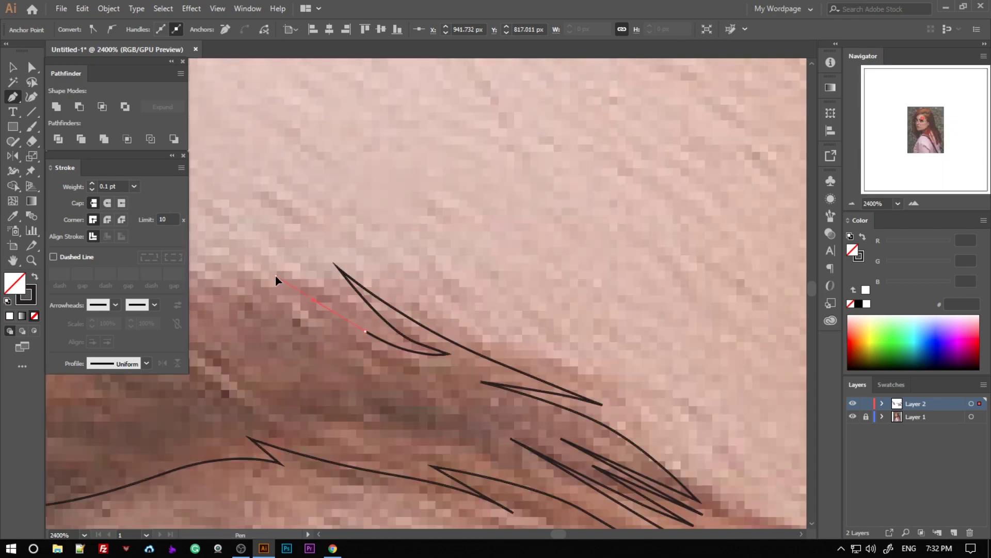
left_click(426, 302)
left_click_drag(416, 344, 345, 330)
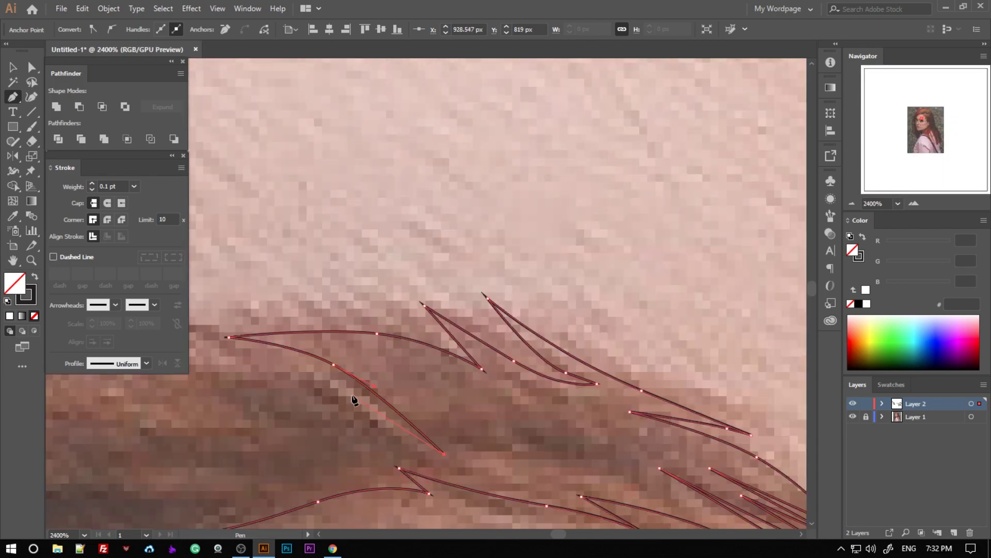
left_click_drag(354, 399, 273, 373)
Draw a curved hair strand at the eyebrow's inner end.
scroll(273, 293, "up", 2)
scroll(445, 345, "down", 2)
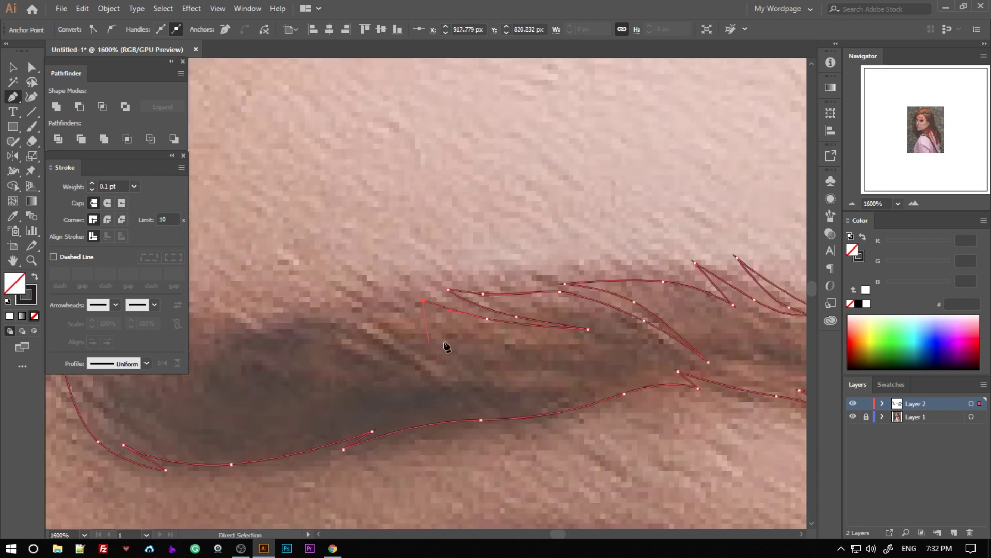
scroll(464, 350, "up", 2)
scroll(321, 346, "down", 2)
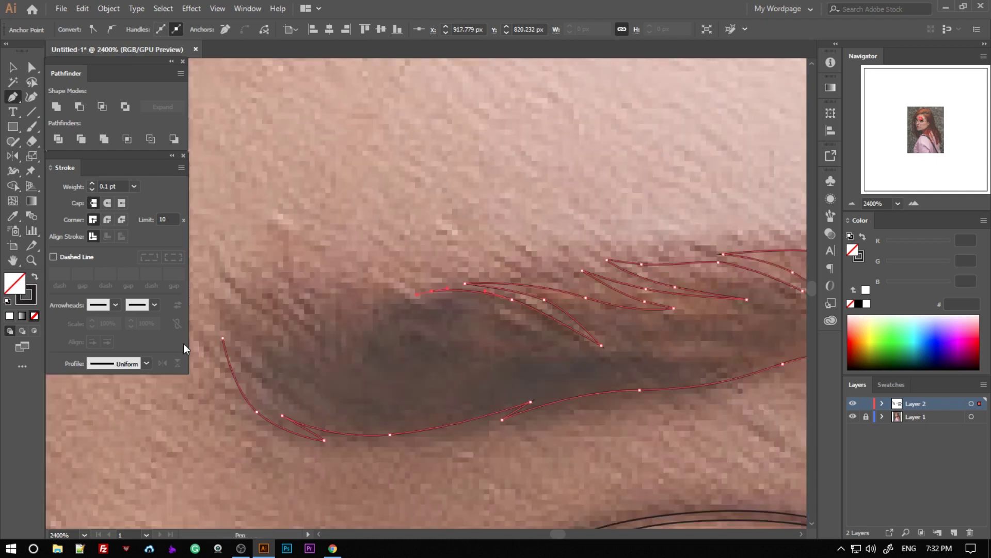
scroll(326, 317, "up", 2)
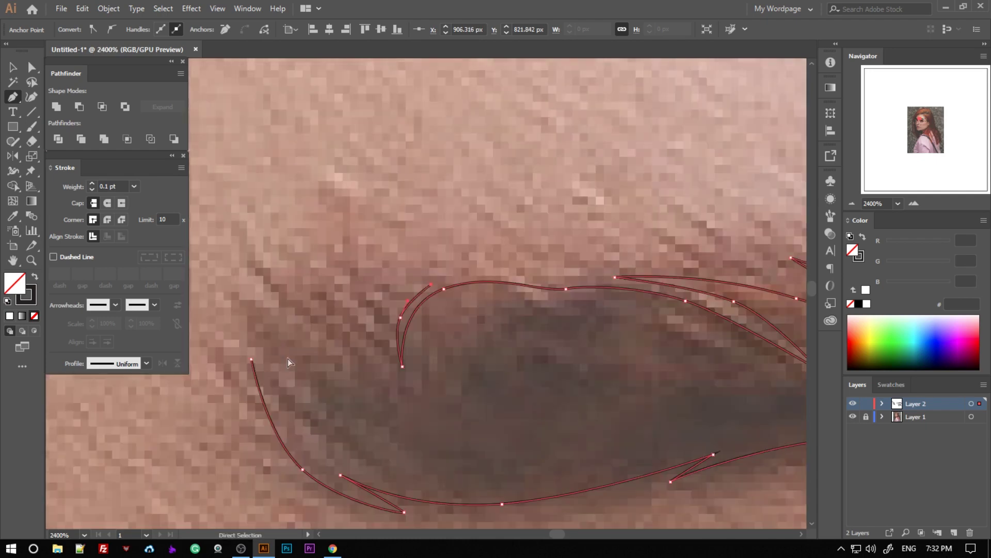
key("p")
left_click(431, 284)
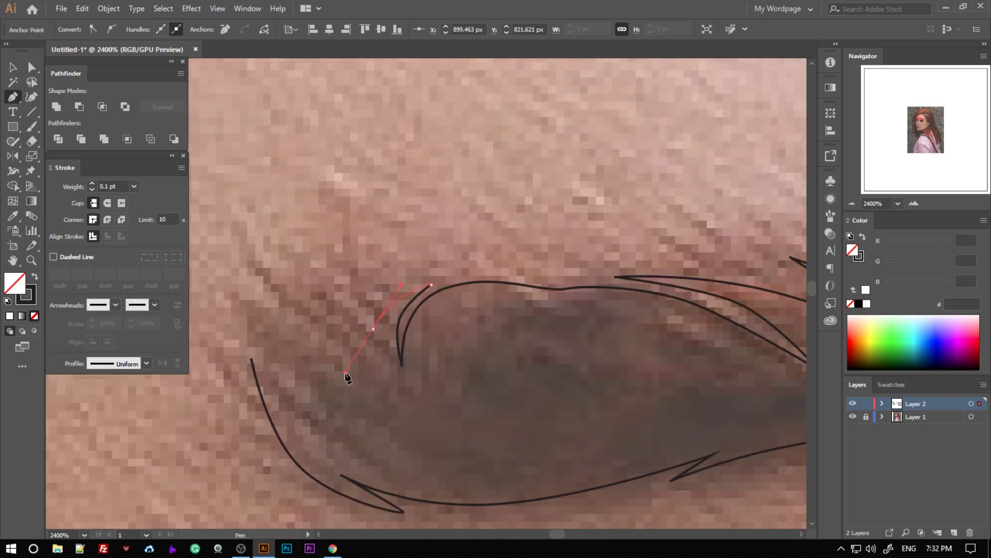
left_click(399, 427)
left_click(365, 278)
left_click_drag(308, 362, 323, 409)
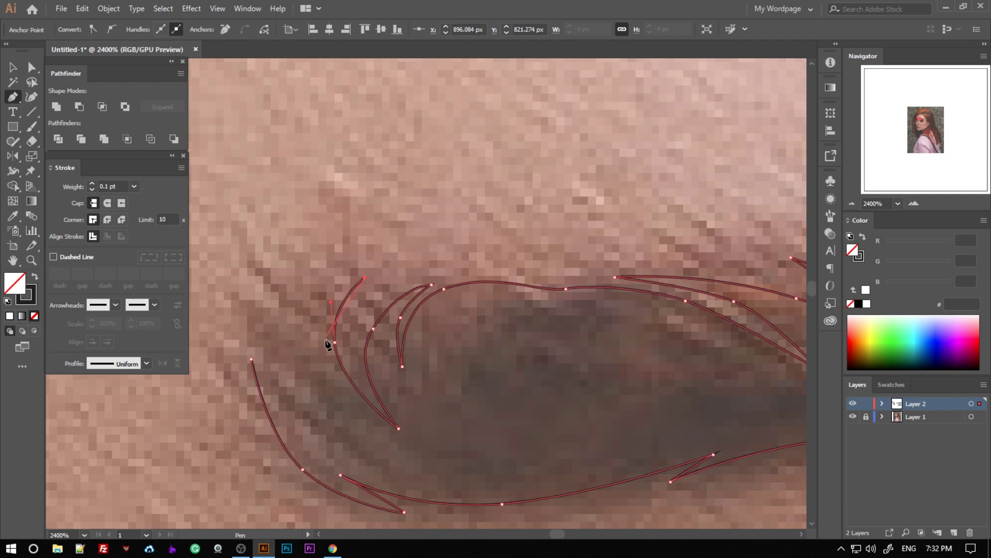
Add a final hair strand at the start of the eyebrow.
left_click(364, 410)
left_click(247, 253)
left_click(289, 336)
left_click(308, 394)
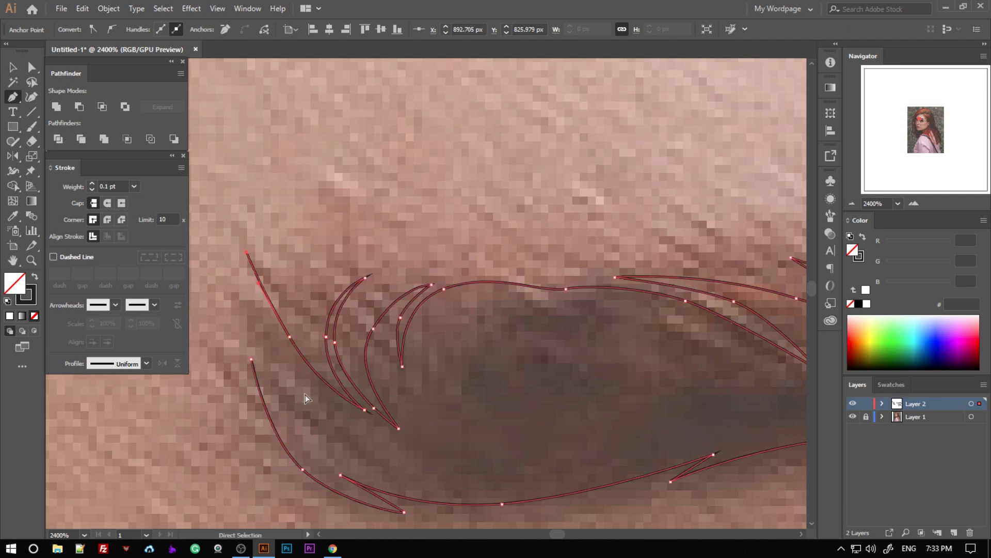
left_click(363, 446)
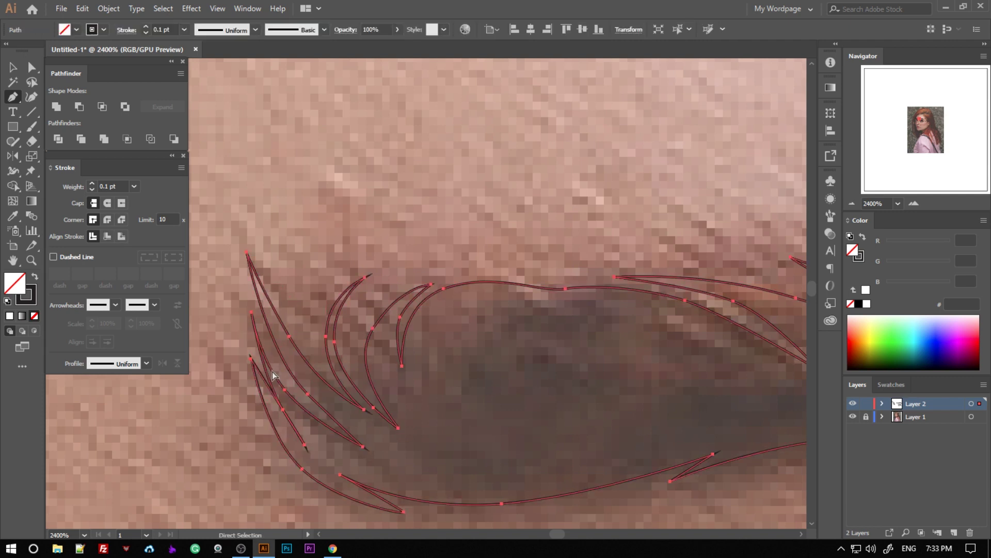
Deselect the eyebrow strands and bring the left lens of the glasses into view.
key("a")
key("ctrl+minus")
scroll(526, 401, "down", 5)
left_click_drag(566, 376, 593, 323)
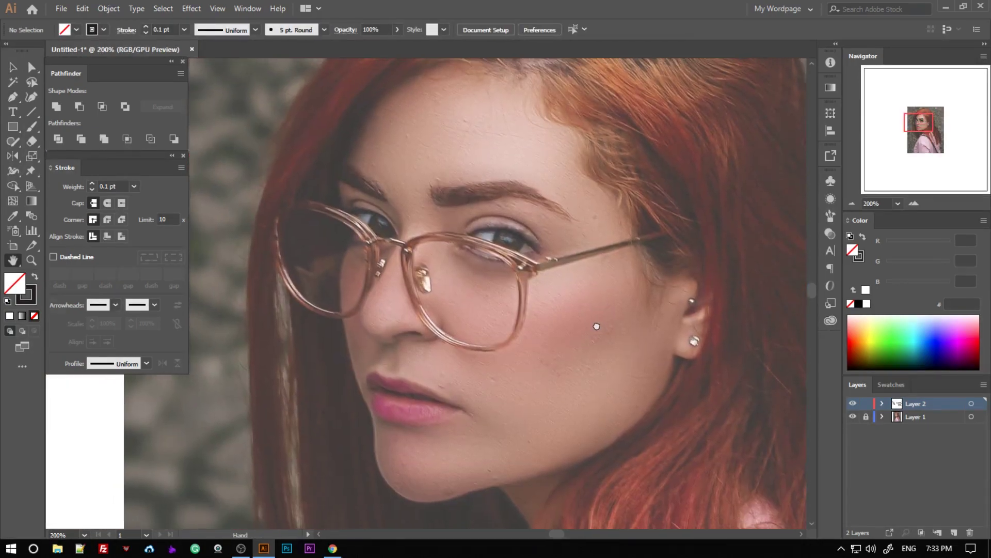
scroll(466, 347, "up", 3)
scroll(541, 326, "down", 5)
left_click_drag(514, 347, 489, 365)
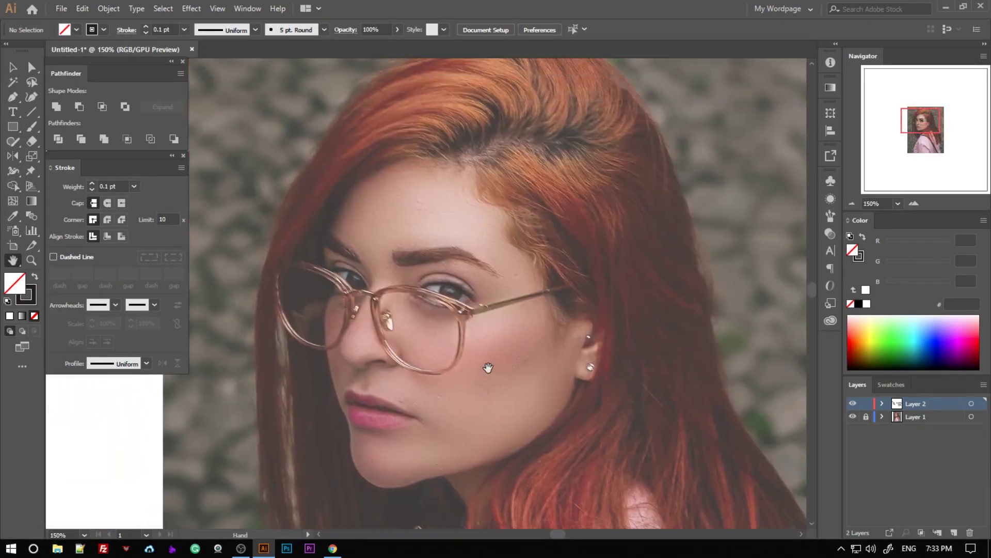
scroll(489, 365, "up", 5)
Begin the left lens's inner edge, undoing two misplaced frame segments.
key("p")
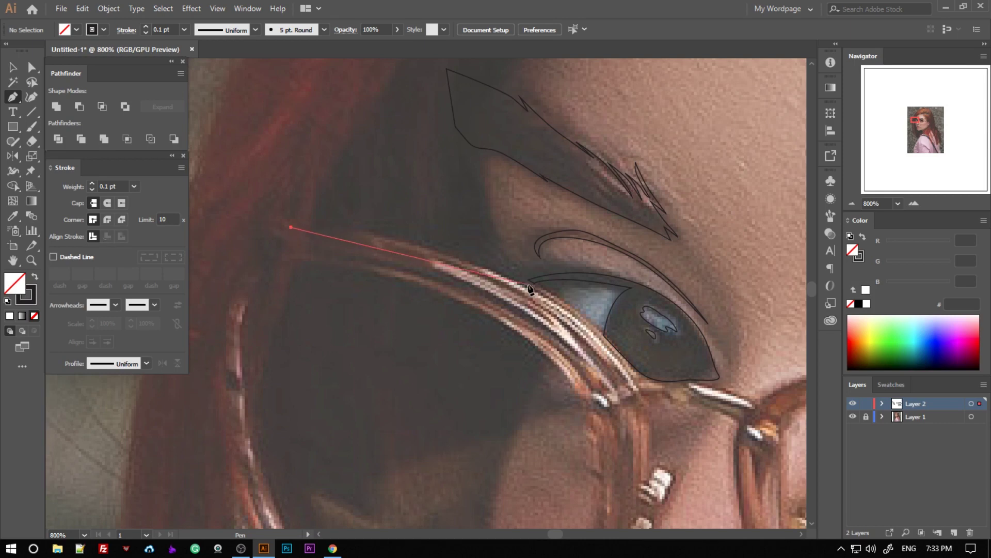
left_click(616, 338)
scroll(635, 340, "down", 2)
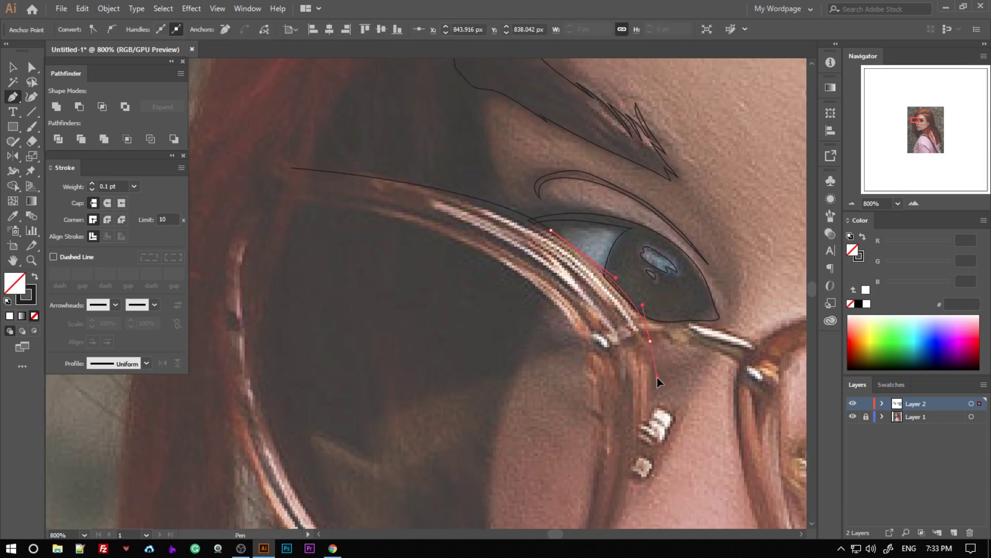
scroll(657, 379, "down", 2)
key("ctrl+z")
key("ctrl+z")
key("ctrl+z")
scroll(665, 441, "up", 1)
key("ctrl+z")
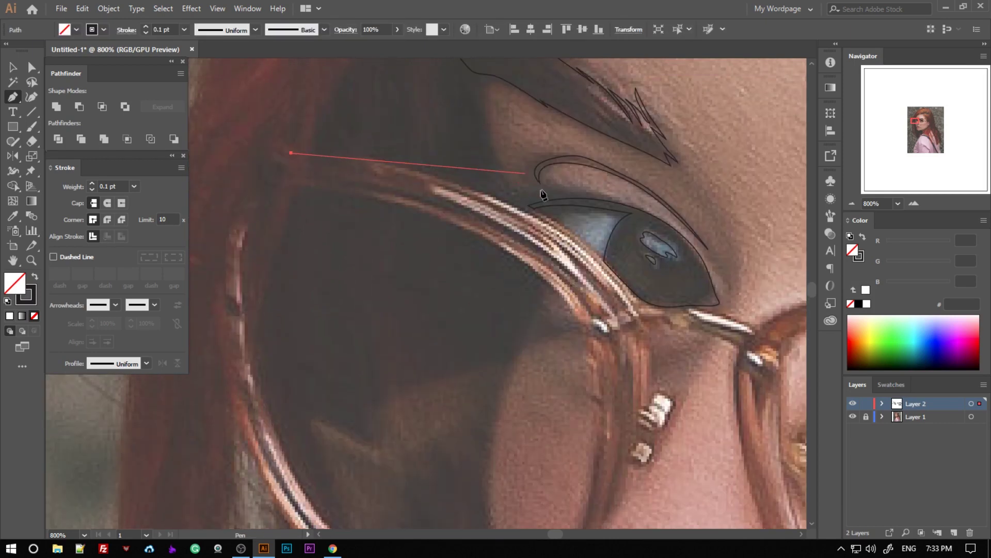
scroll(562, 226, "down", 2)
left_click(648, 229)
scroll(589, 389, "down", 5)
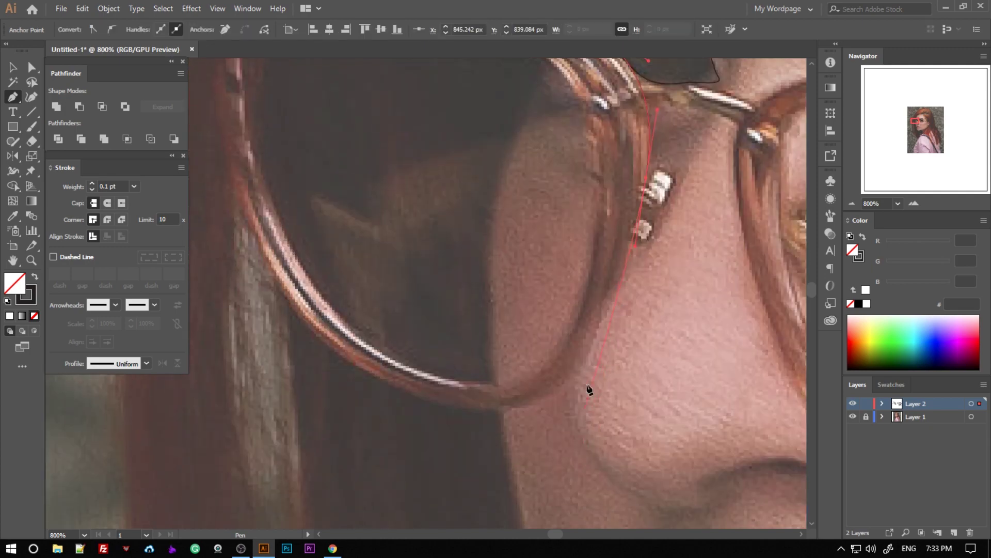
scroll(485, 417, "up", 3)
Curve anchors around the lens's lower and right edges and close the inner outline.
left_click(269, 362)
left_click(221, 253)
scroll(221, 253, "up", 1)
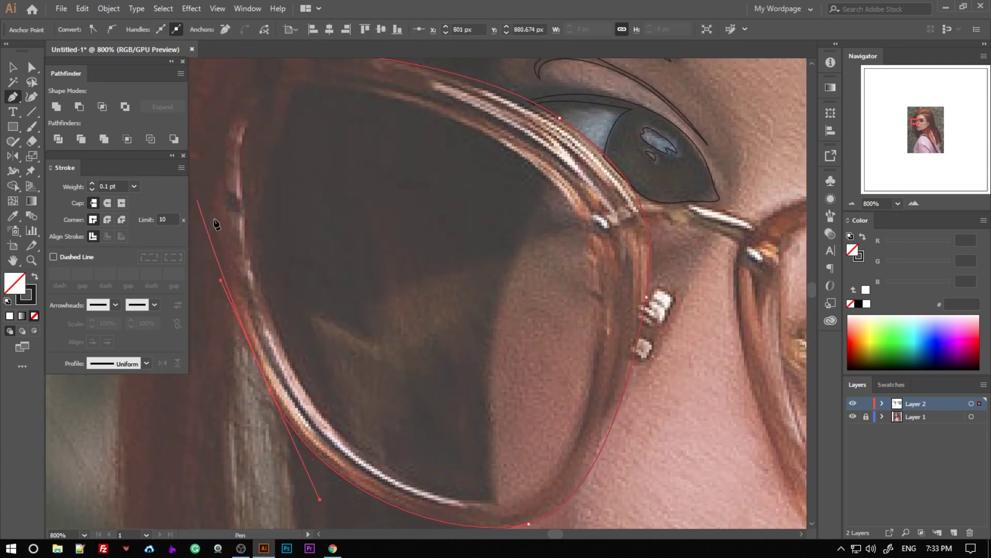
scroll(212, 268, "up", 3)
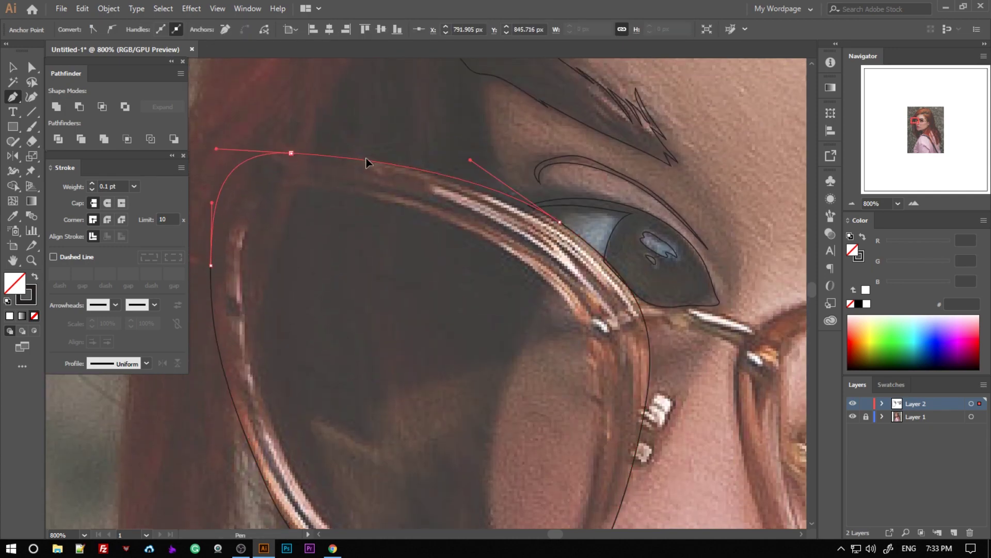
scroll(414, 274, "down", 2)
scroll(413, 274, "down", 2)
scroll(593, 274, "up", 4)
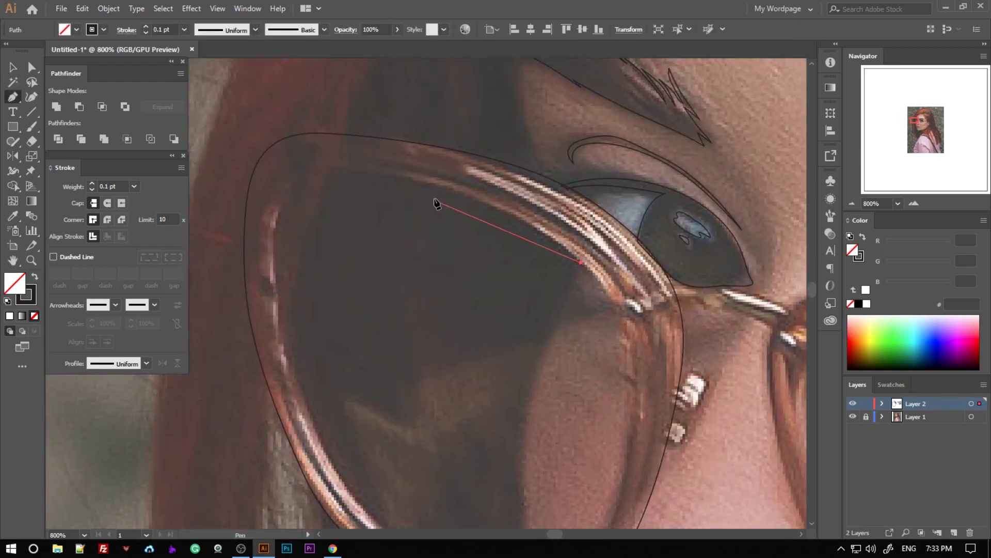
left_click_drag(274, 232, 266, 308)
scroll(350, 454, "down", 3)
left_click_drag(420, 391, 534, 454)
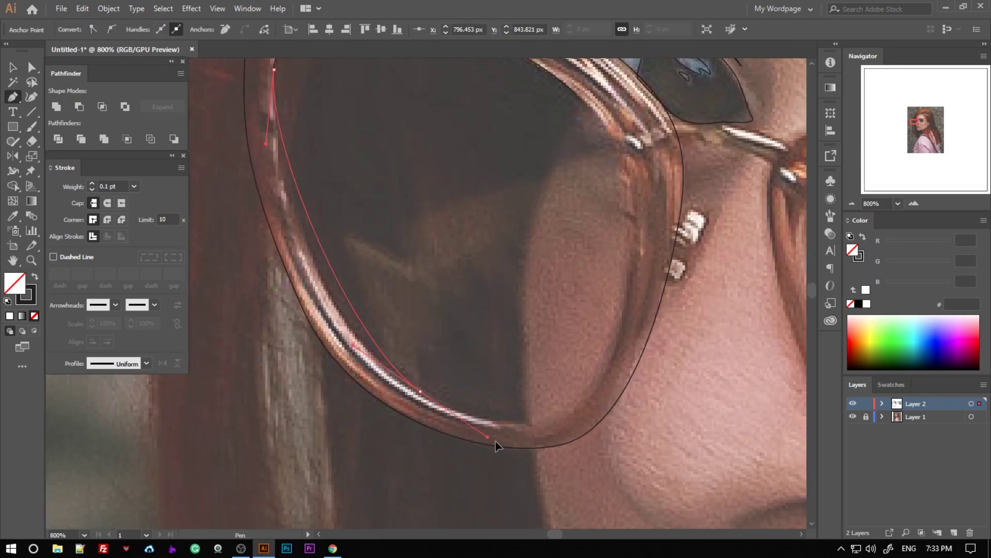
scroll(639, 425, "up", 1)
left_click_drag(610, 415, 636, 348)
scroll(636, 348, "up", 1)
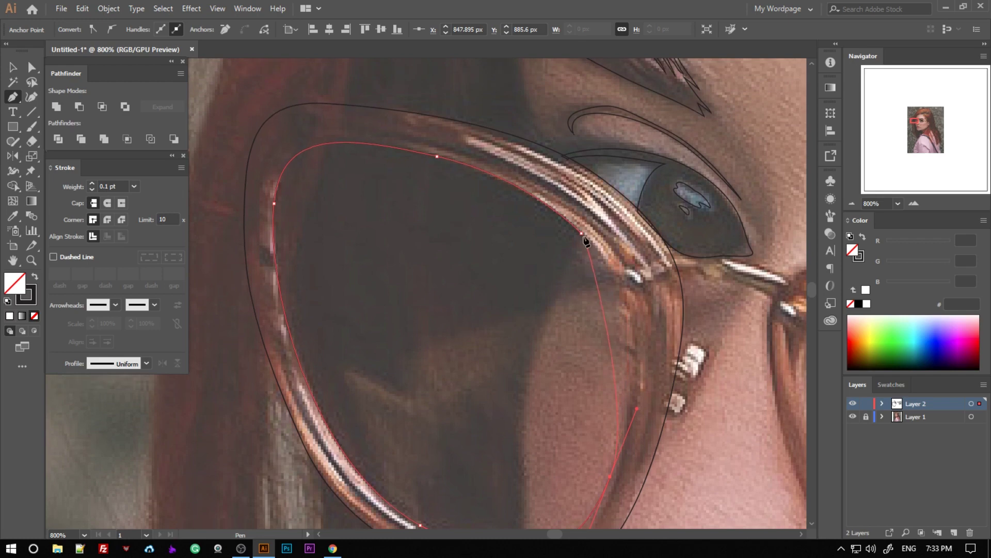
left_click(513, 309, "ctrl")
left_click_drag(514, 309, 416, 310)
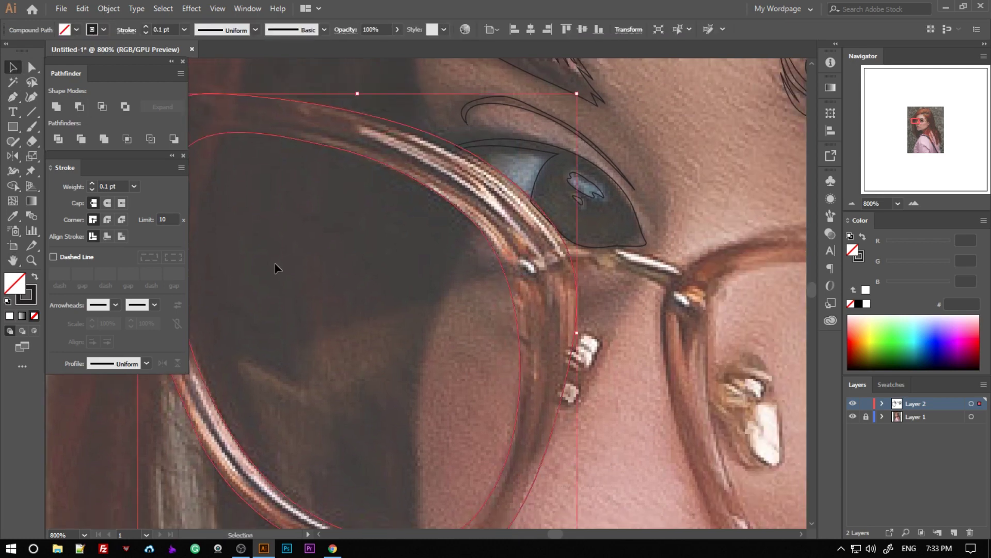
Start the right lens frame outline with anchors along its top and rim.
mouse_move(692, 326)
left_mouse_down()
mouse_move(414, 263)
mouse_move(339, 314)
left_mouse_up()
left_click_drag(422, 176, 342, 176)
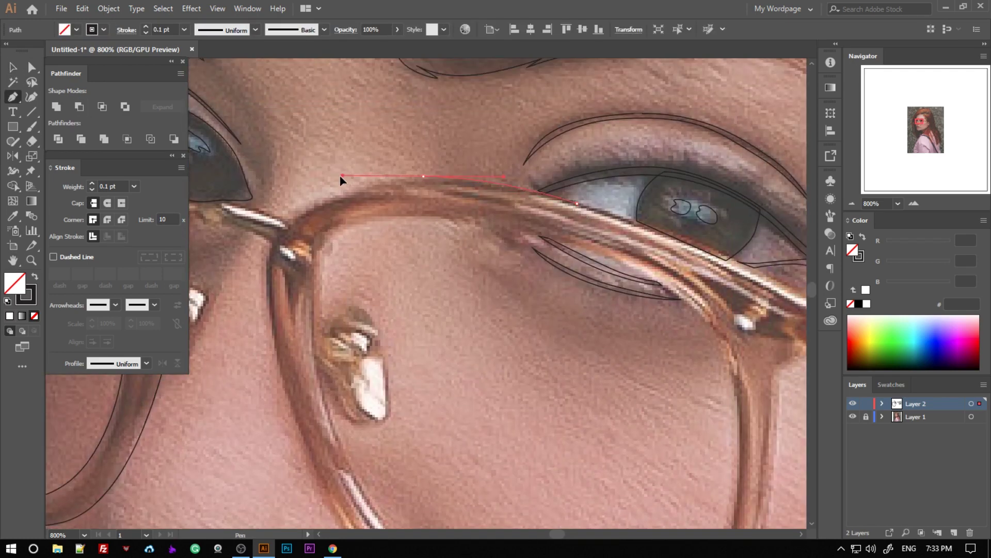
scroll(271, 260, "down", 1)
left_click(272, 333)
scroll(310, 414, "down", 4)
scroll(392, 439, "down", 2)
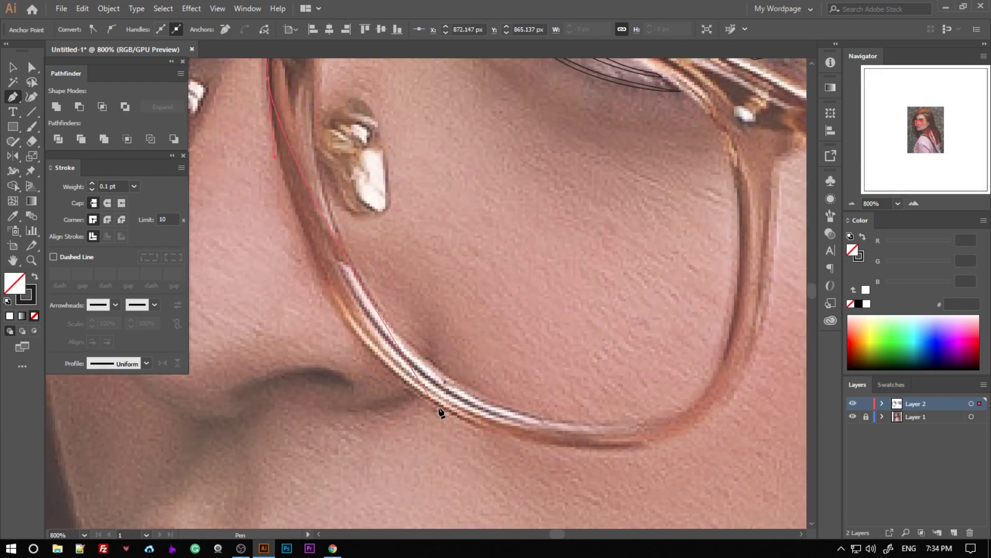
left_click_drag(441, 408, 575, 478)
Finish the right frame's outer outline at its hinge corner.
scroll(671, 455, "up", 1)
scroll(781, 350, "up", 2)
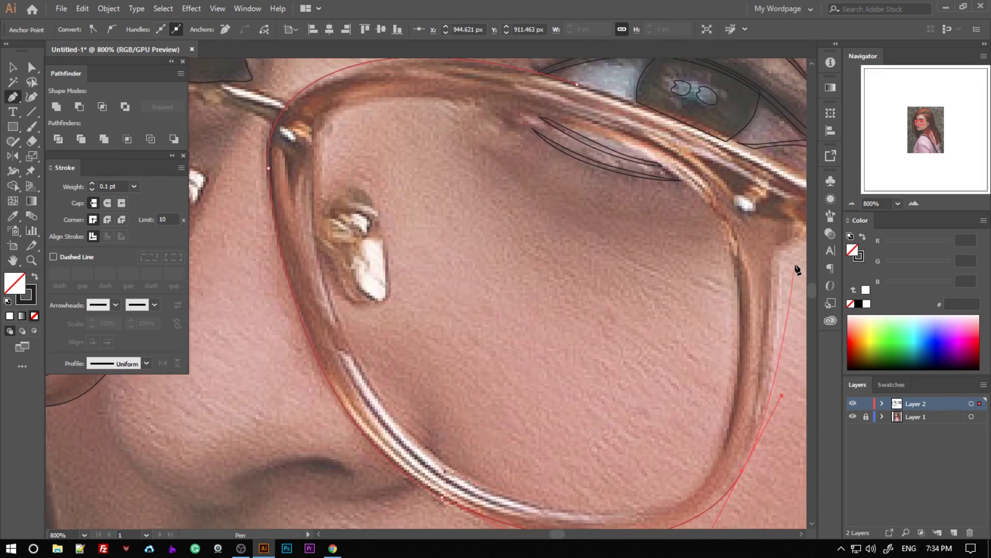
scroll(780, 309, "up", 1)
scroll(620, 258, "down", 2, "alt")
scroll(457, 245, "up", 3, "alt")
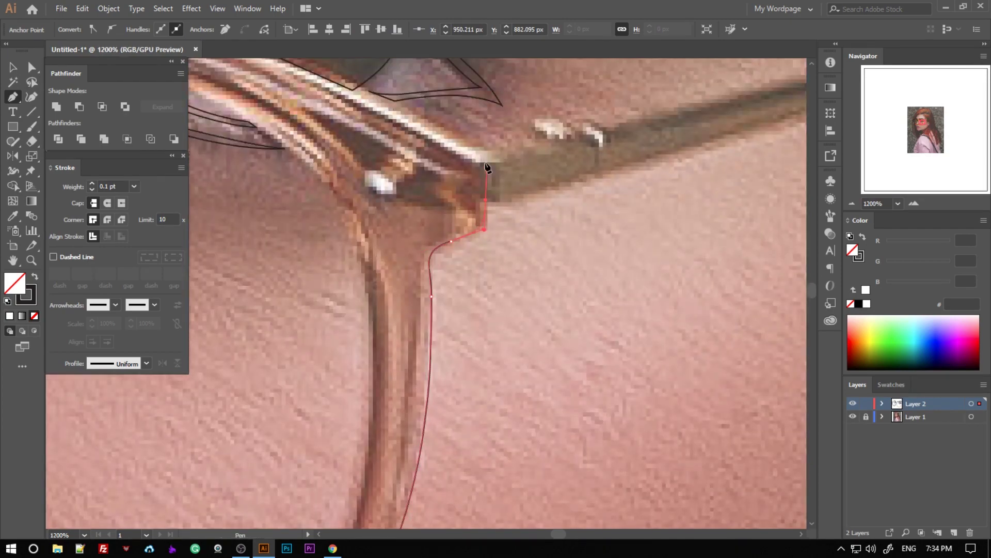
key("ctrl+minus")
key("ctrl+minus")
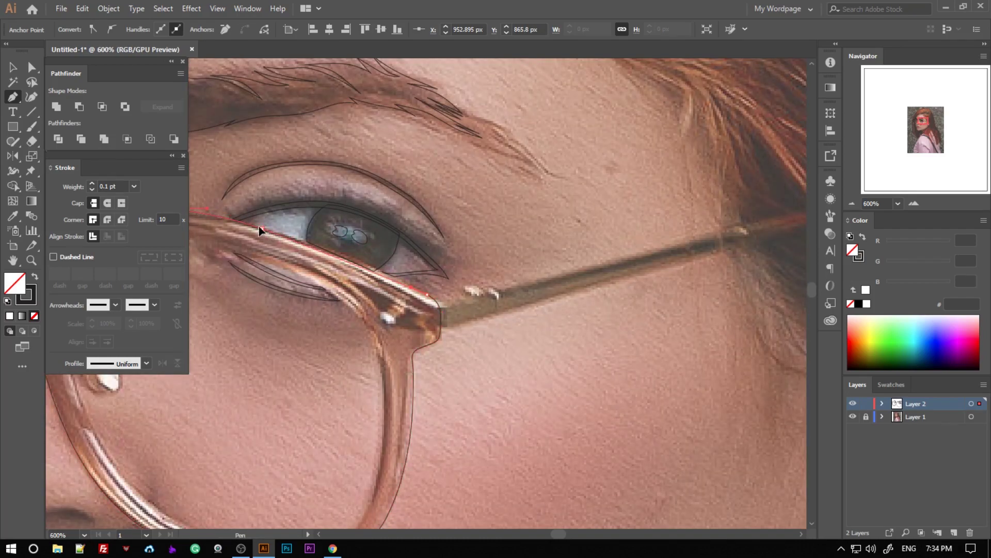
left_click(501, 206)
Trace the right lens's inner edge with anchors down and across the rim.
key("p")
scroll(501, 216, "down", 2, "alt")
scroll(524, 251, "up", 2, "alt")
scroll(648, 233, "up", 1, "alt")
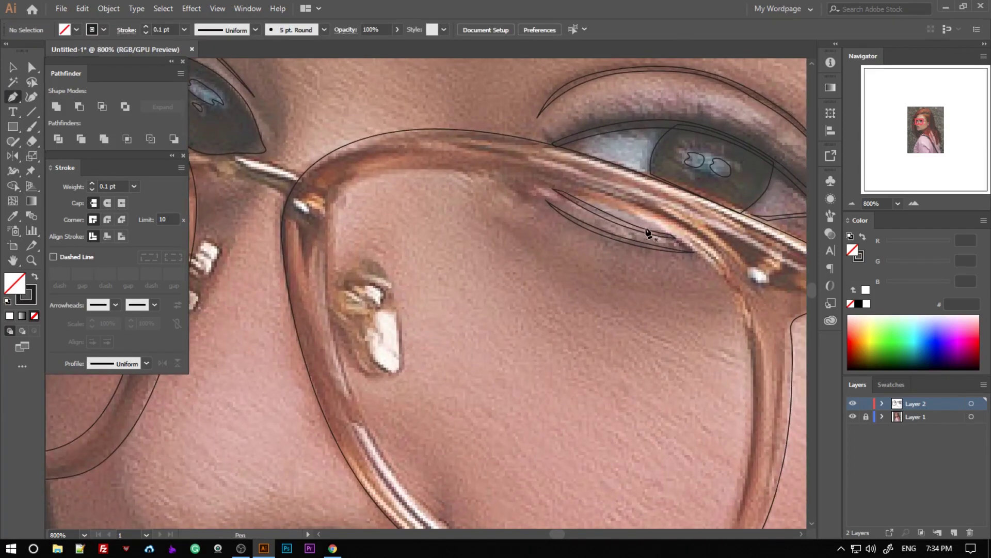
scroll(341, 206, "down", 1)
left_click(332, 239)
left_click(334, 320)
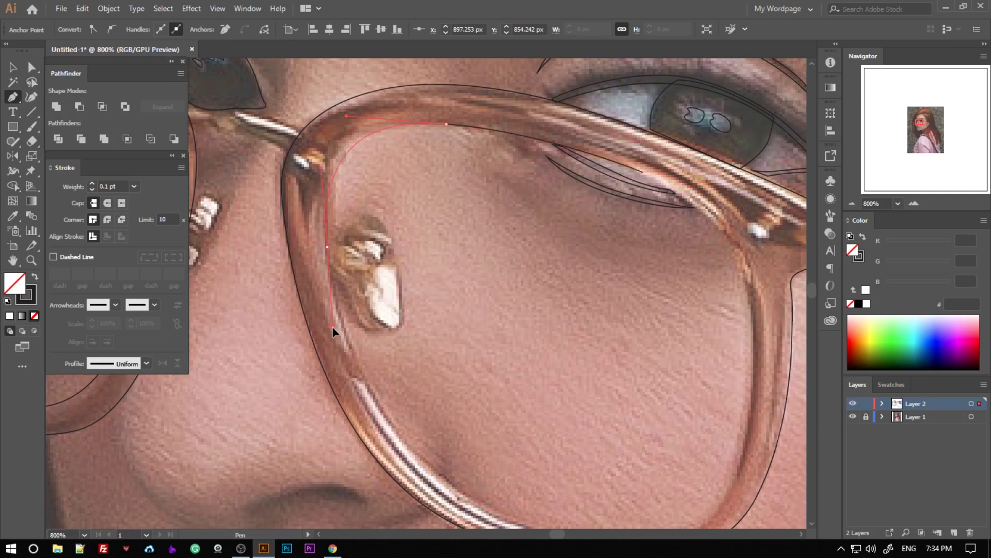
scroll(336, 332, "down", 3)
scroll(756, 405, "up", 1)
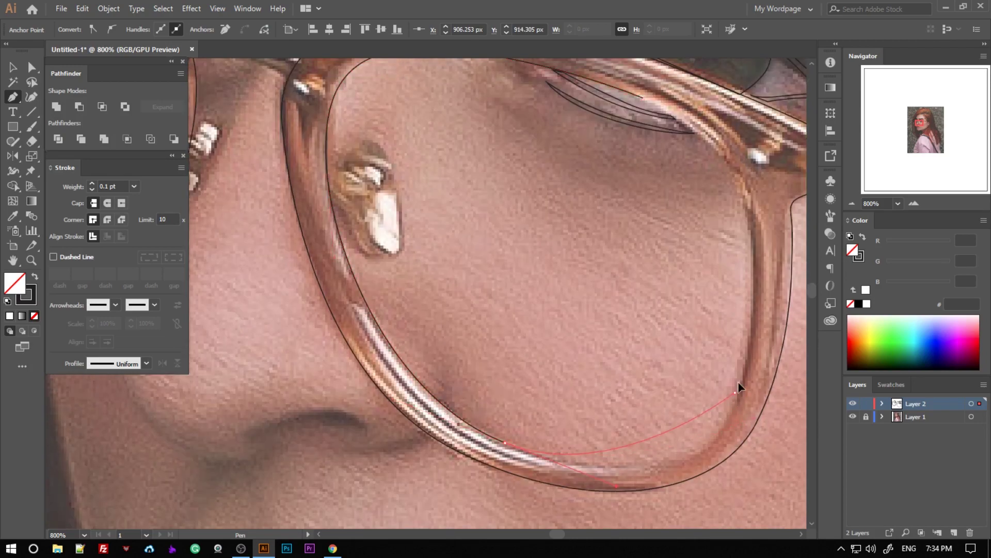
left_click(757, 313)
scroll(744, 284, "up", 1)
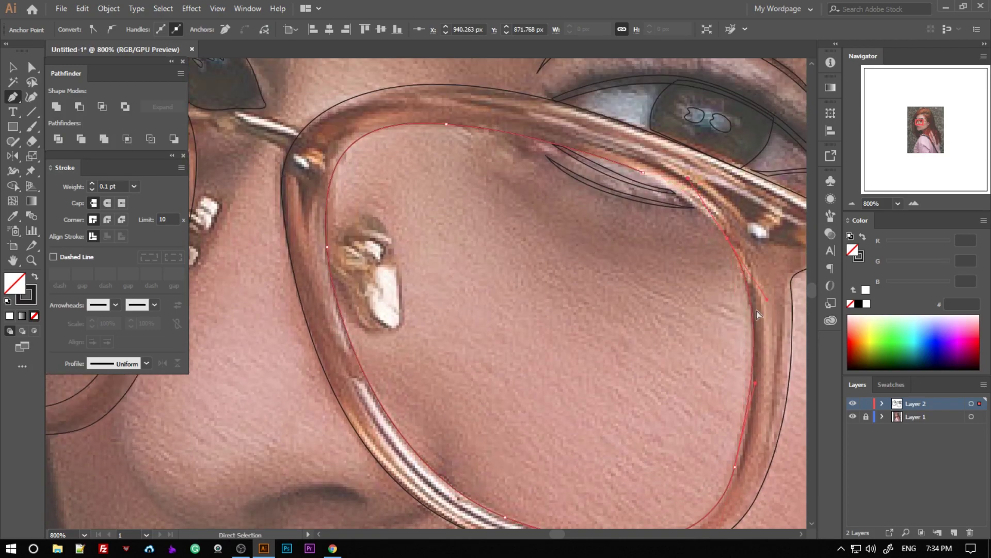
key("Escape")
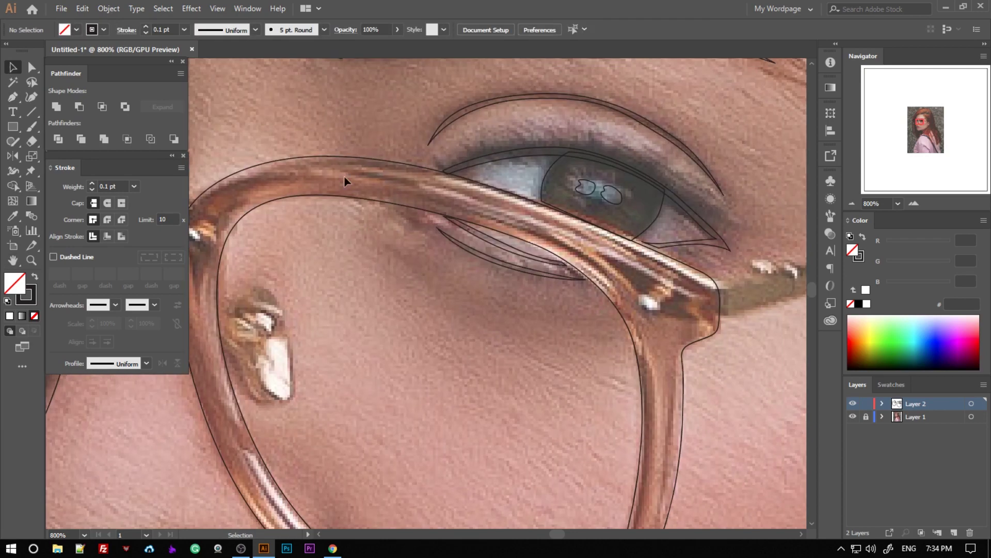
Reposition the eye close-up and select the lower lash line path with Direct Selection.
scroll(623, 335, "up", 2, "alt")
scroll(623, 334, "up", 2, "alt")
key("v")
left_click(439, 358)
mouse_move(623, 334)
left_mouse_down()
mouse_move(645, 338)
mouse_move(333, 273)
left_mouse_up()
key("a")
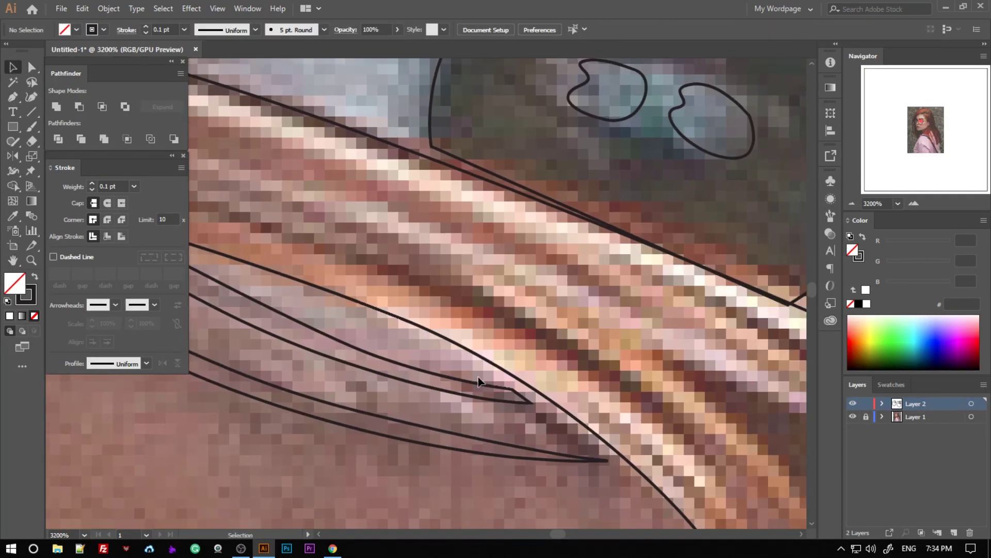
left_click(540, 389)
left_click_drag(540, 389, 492, 432)
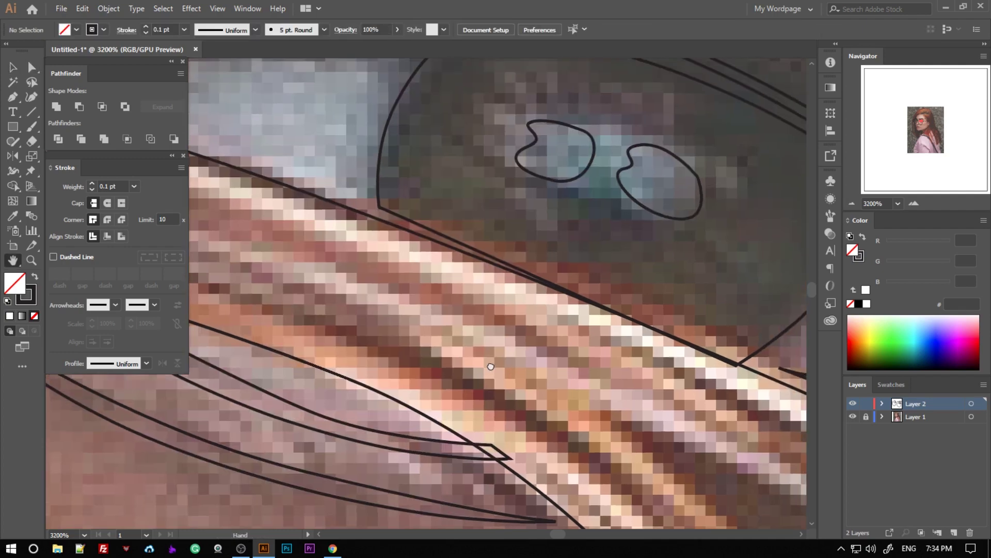
Reshape the iris arc where it meets the glasses frame.
left_click(454, 281)
left_click_drag(634, 315, 392, 215)
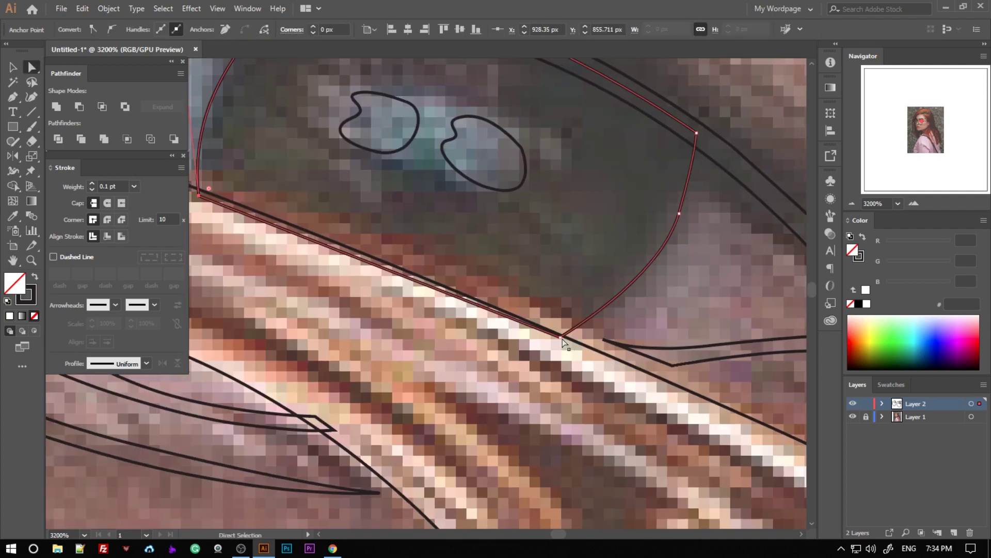
scroll(670, 327, "down", 4)
scroll(637, 323, "down", 2)
scroll(515, 336, "up", 5)
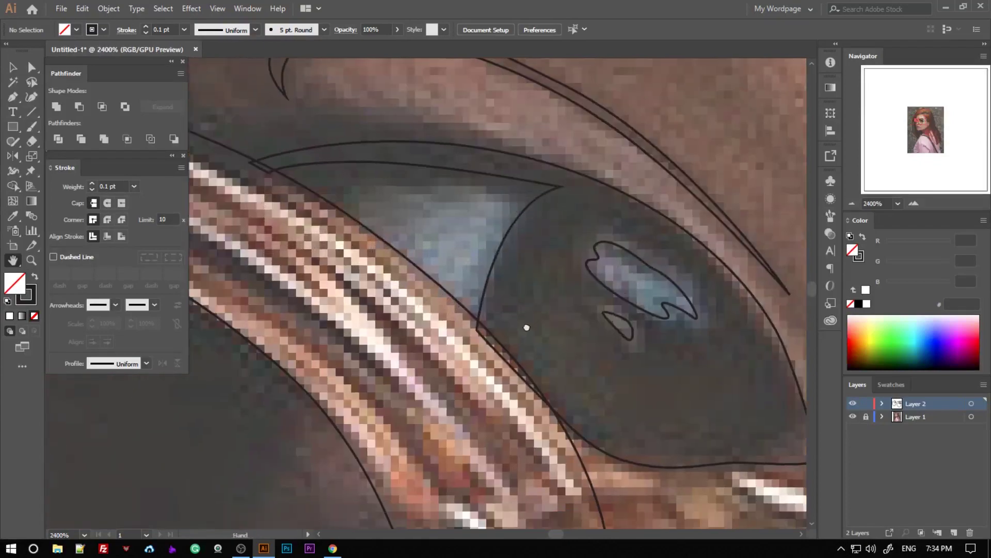
Trace the glasses hinge piece as a closed Pen outline.
key("p")
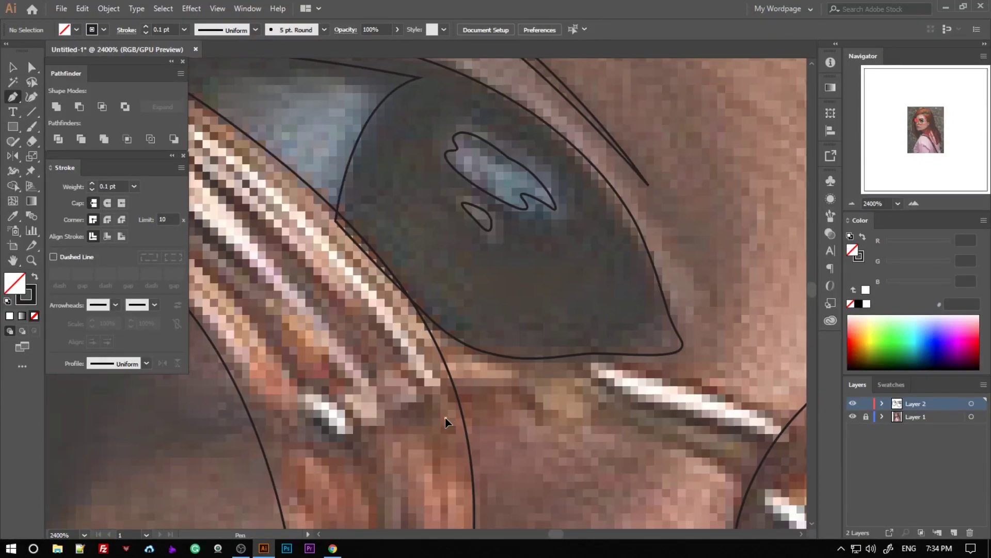
left_click_drag(601, 419, 635, 422)
scroll(721, 417, "down", 2)
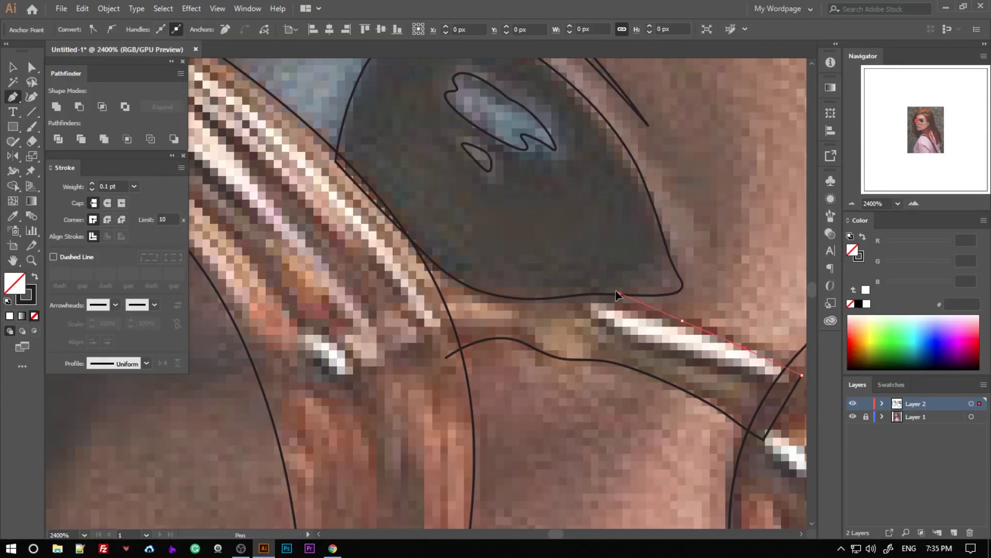
left_click(446, 358)
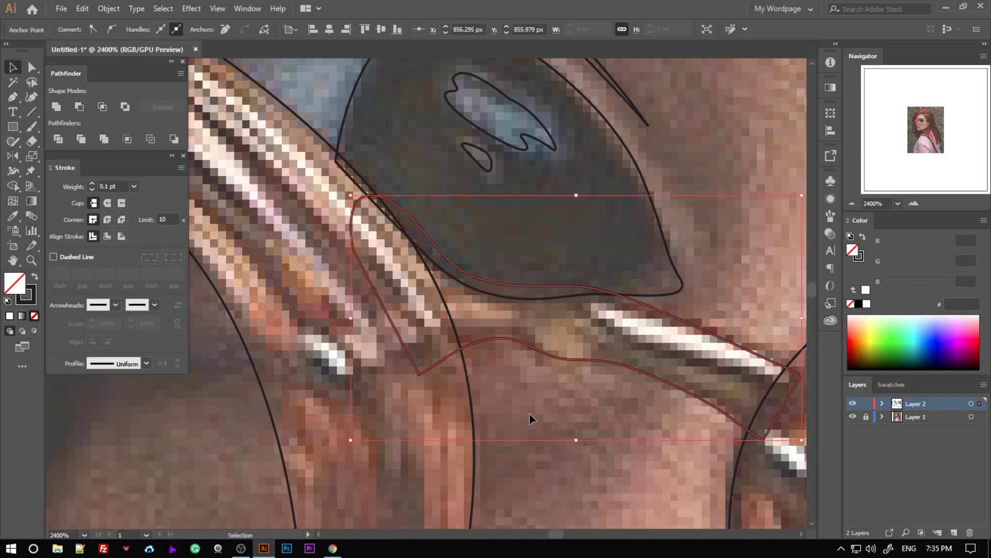
scroll(528, 413, "down", 6)
Outline the first small nose pad, checking against the photo layer.
left_click(851, 417)
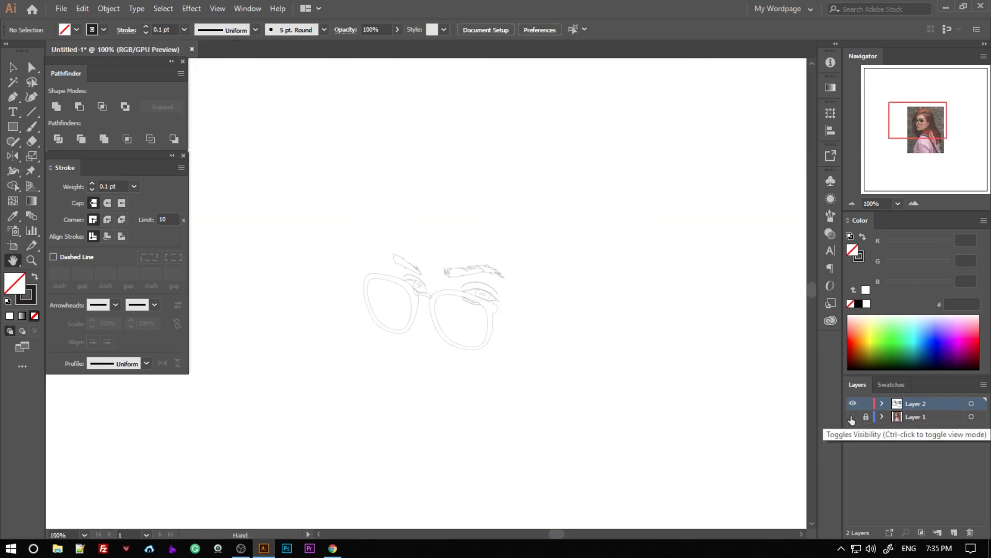
scroll(538, 358, "up", 3)
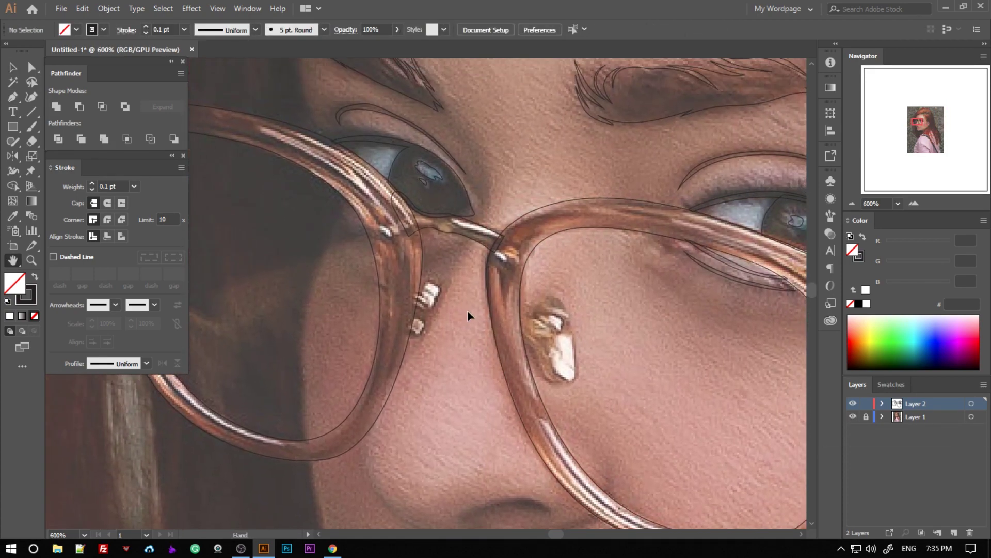
scroll(467, 310, "up", 4)
left_click_drag(455, 244, 472, 239)
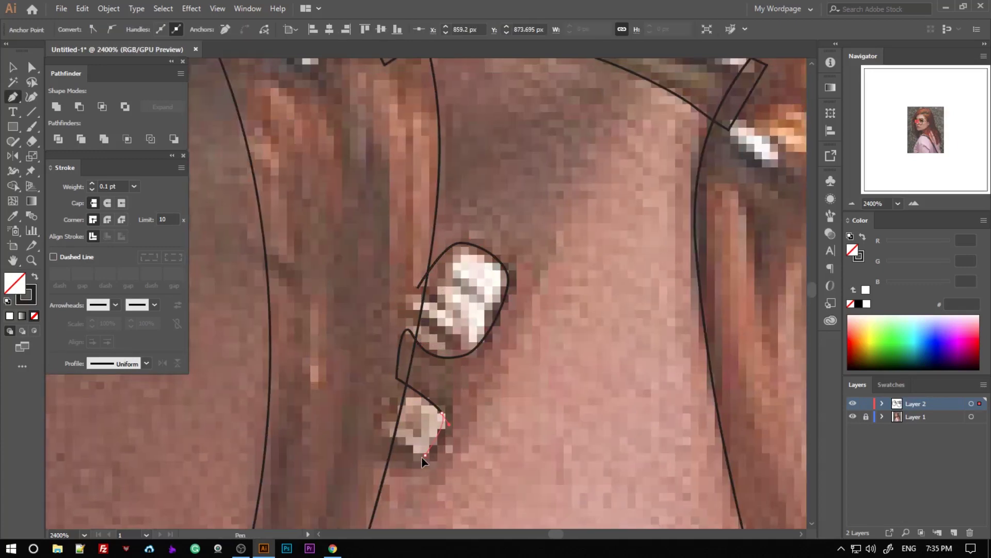
left_click(417, 288)
Trace the right nose pad as a closed curved outline.
scroll(519, 256, "down", 5)
scroll(519, 256, "right", 5)
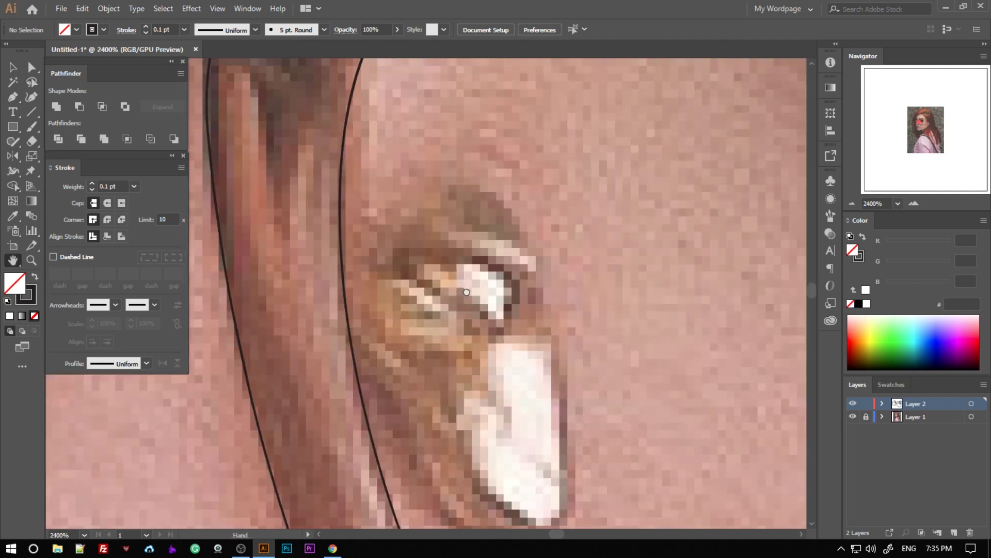
scroll(519, 256, "up", 1)
left_click(329, 379)
left_click_drag(395, 253, 427, 216)
left_click(489, 245)
left_click(494, 375)
scroll(534, 362, "down", 3)
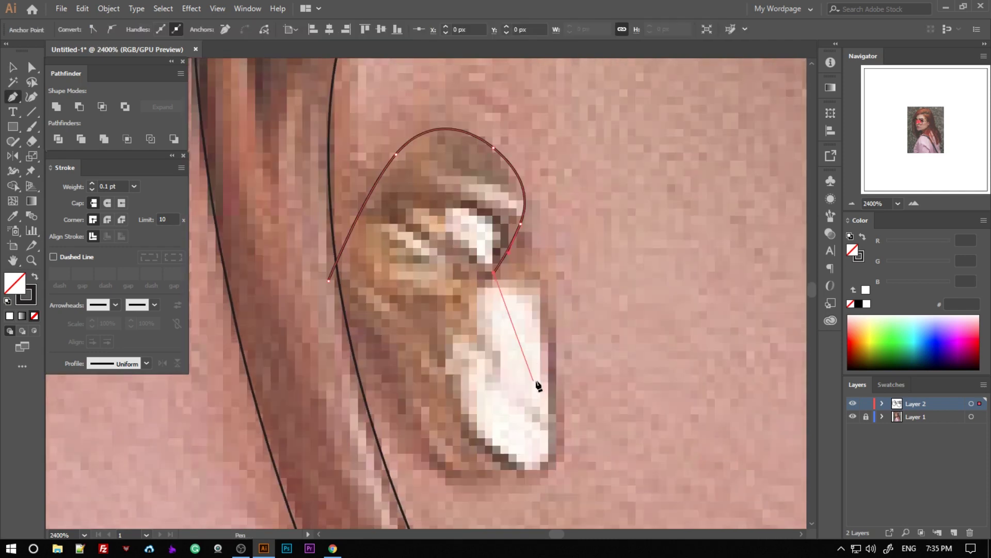
left_click_drag(539, 228, 550, 290)
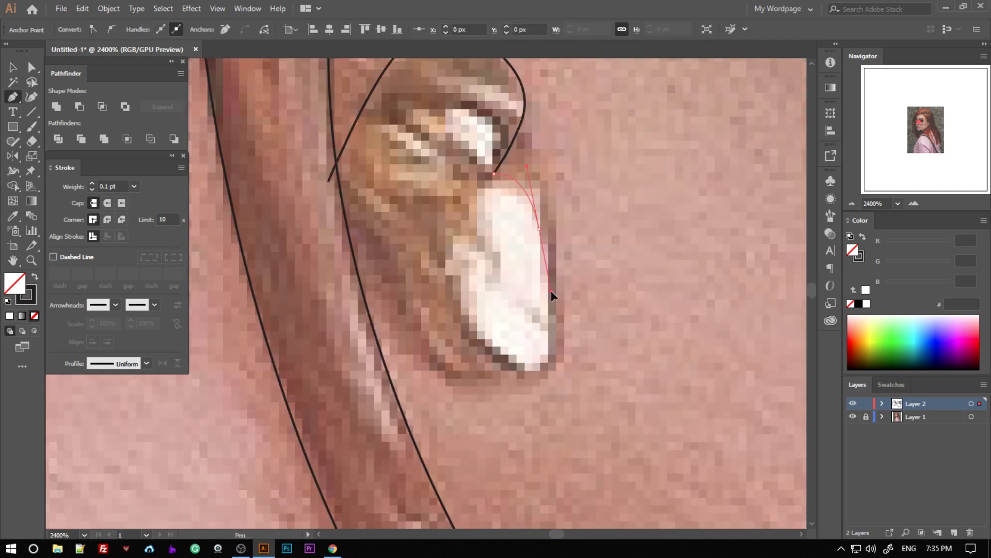
left_click(328, 185)
Save the drawing as Model-1.ai, then zoom in on the nose.
key("ctrl+minus")
key("ctrl+minus")
key("ctrl+minus")
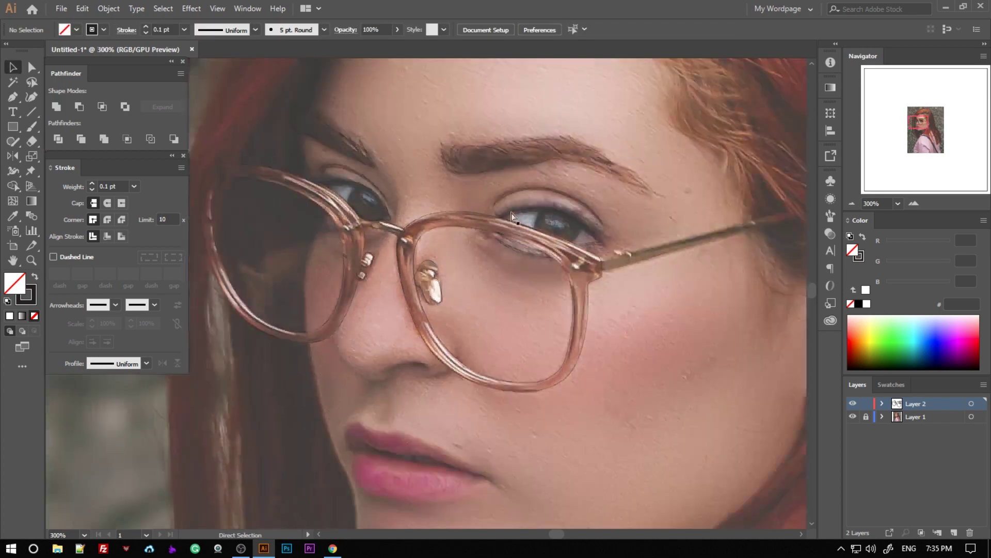
key("ctrl+s")
type("Model0")
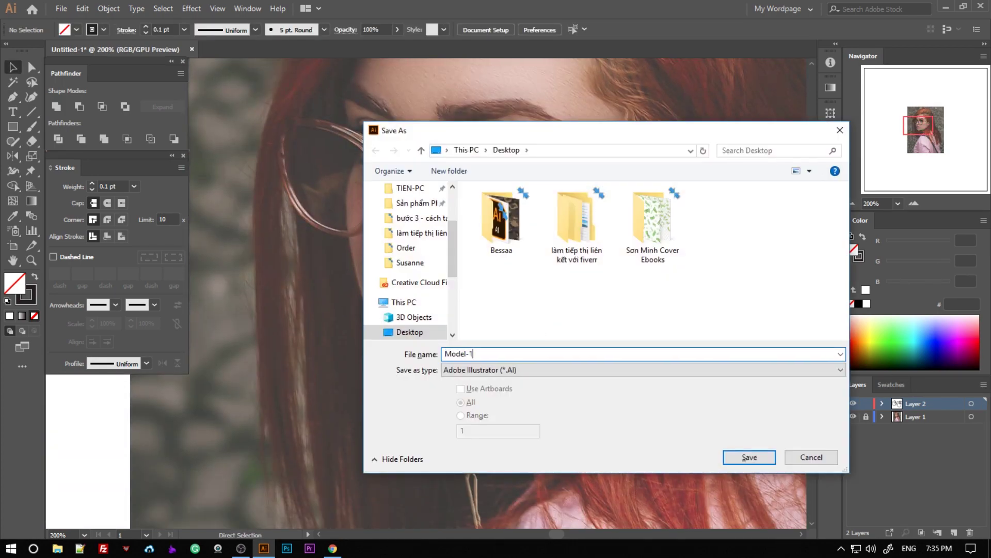
key("Return")
key("ctrl+plus")
key("ctrl+plus")
key("ctrl+plus")
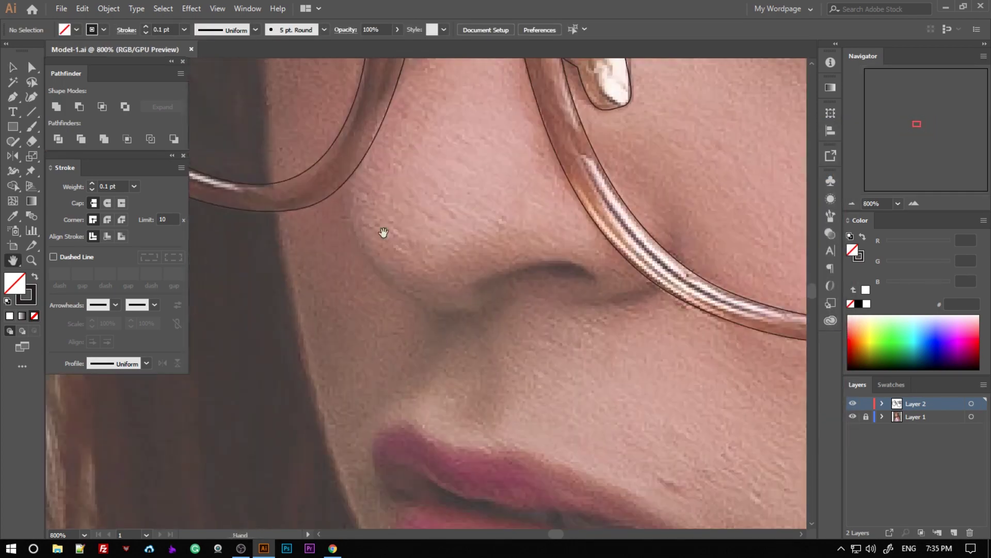
key("ctrl+plus")
key("ctrl+plus")
Start the nose outline with a Pen curve around the nostril.
key("p")
scroll(405, 422, "down", 2)
left_click_drag(524, 408, 550, 406)
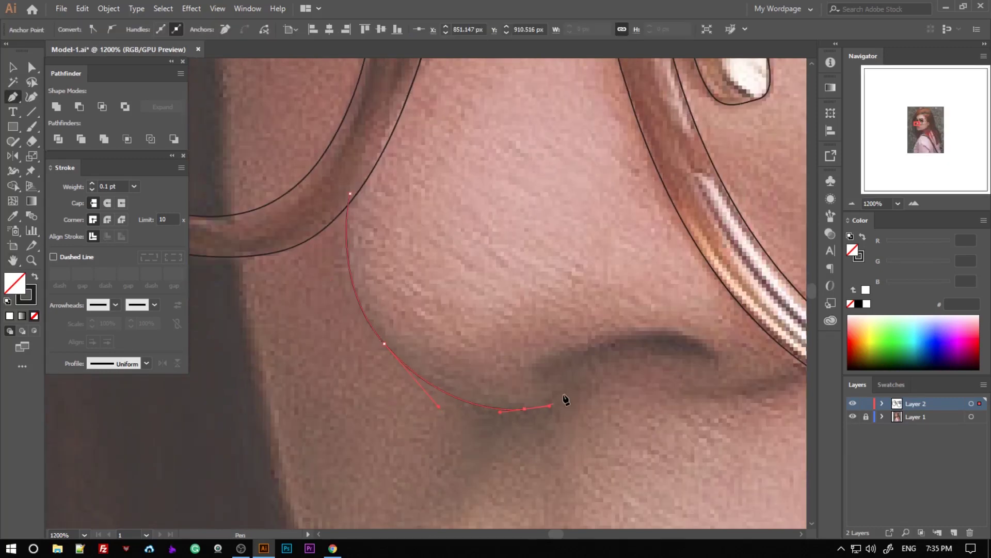
key("ctrl+plus")
mouse_move(420, 347)
left_mouse_down()
mouse_move(455, 268)
mouse_move(531, 297)
mouse_move(511, 311)
mouse_move(538, 288)
left_mouse_up()
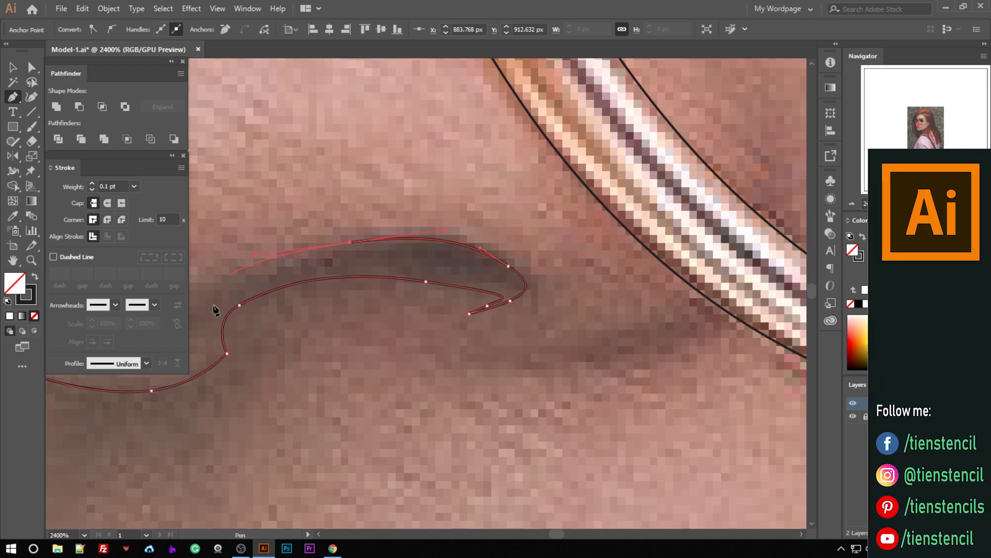
key("ctrl+minus")
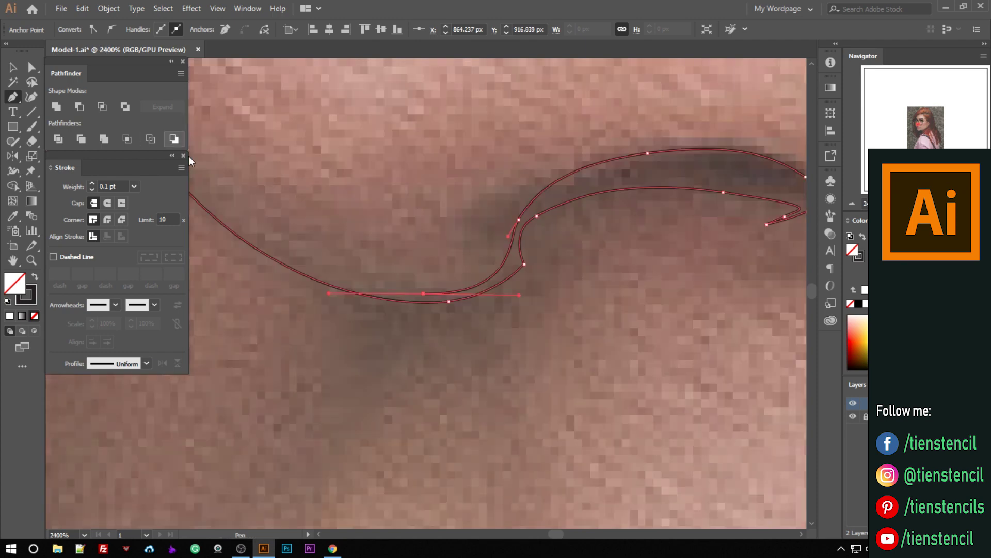
Extend the nose path along the nostril crease, finish it, and zoom out to check.
scroll(231, 253, "up", 1)
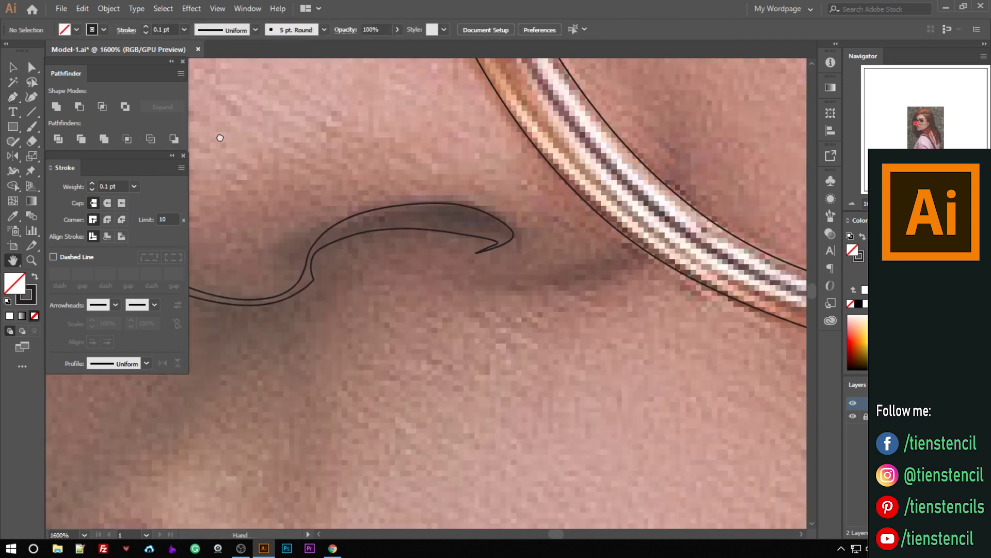
key("ctrl+plus")
left_click_drag(610, 228, 618, 241)
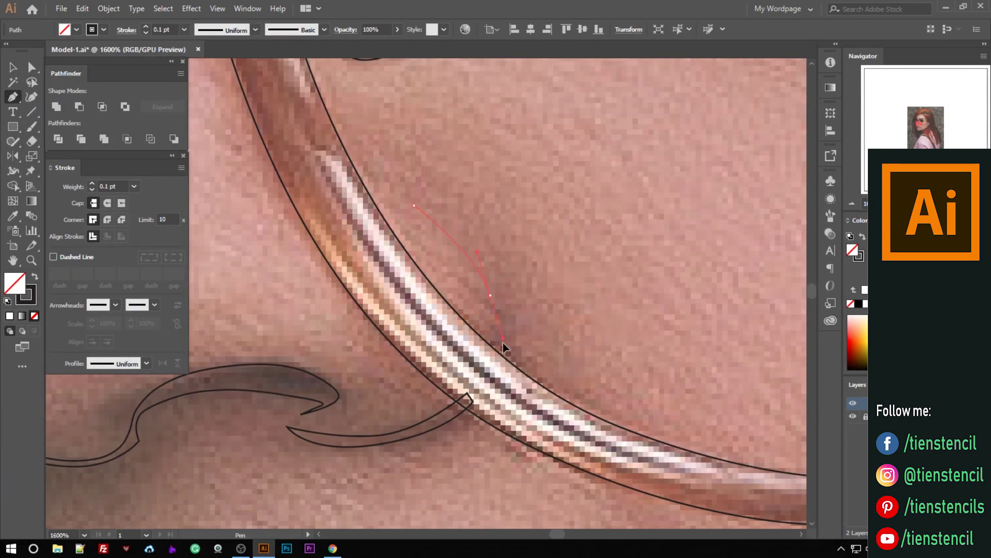
left_click_drag(503, 343, 500, 360)
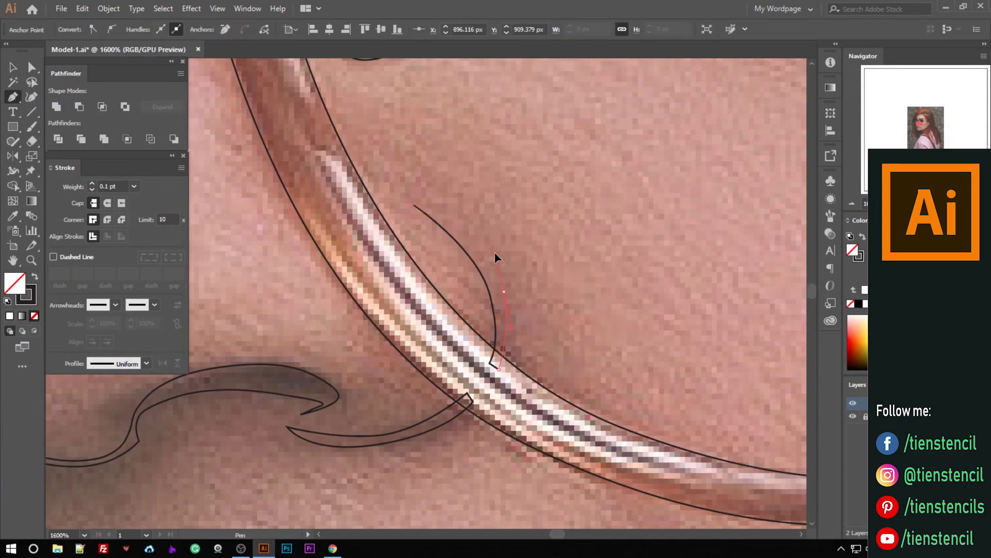
key("ctrl+shift+a")
key("ctrl+minus")
key("ctrl+minus")
key("ctrl+minus")
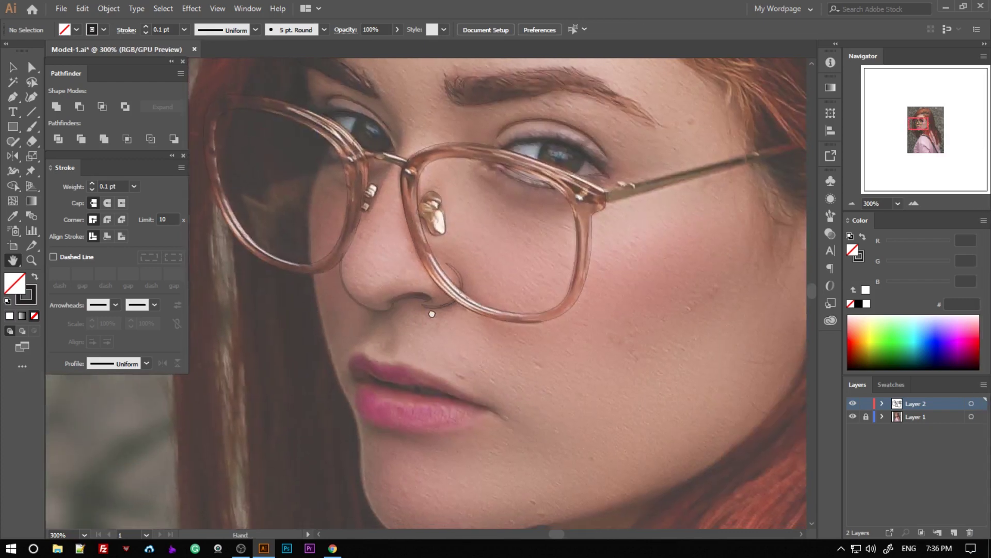
left_click_drag(432, 313, 440, 300)
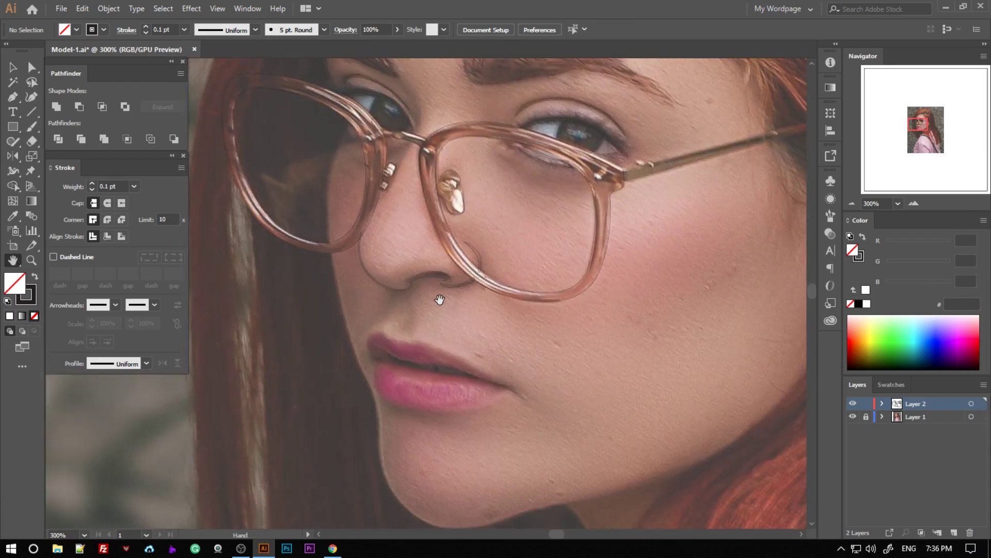
Zoom in on the lips and place the first points of the upper lip outline.
key("h")
mouse_move(438, 345)
left_mouse_down()
mouse_move(445, 281)
mouse_move(417, 272)
left_mouse_up()
key("ctrl+plus")
key("ctrl+plus")
key("ctrl+plus")
left_click(327, 255)
left_click(375, 298)
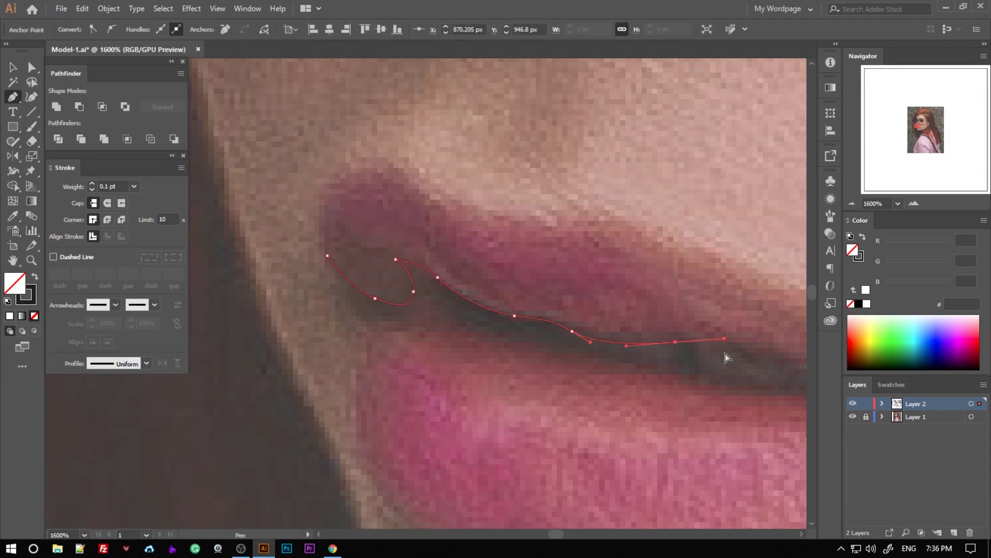
mouse_move(724, 355)
left_mouse_down()
mouse_move(522, 336)
mouse_move(499, 311)
left_mouse_up()
left_click_drag(691, 382, 534, 337)
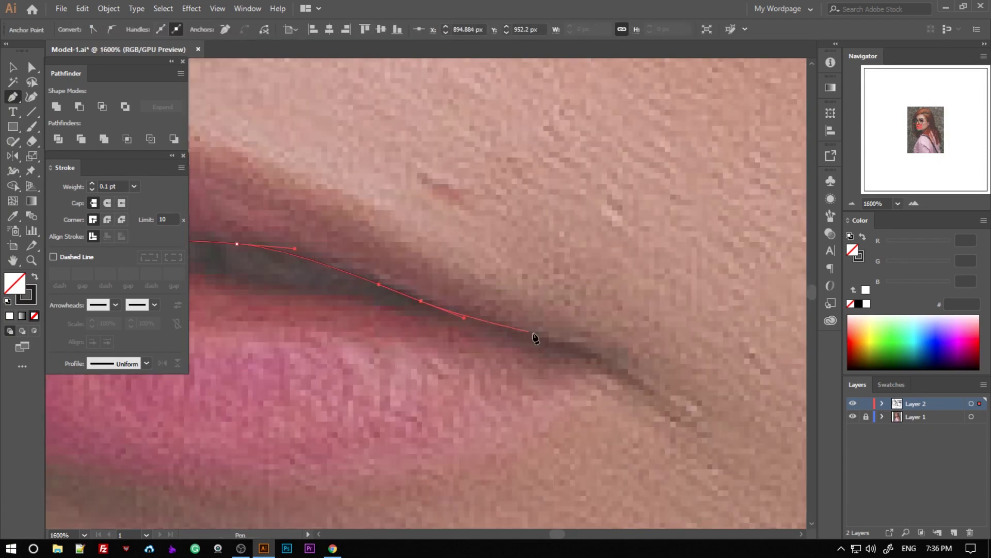
scroll(289, 305, "left", 5)
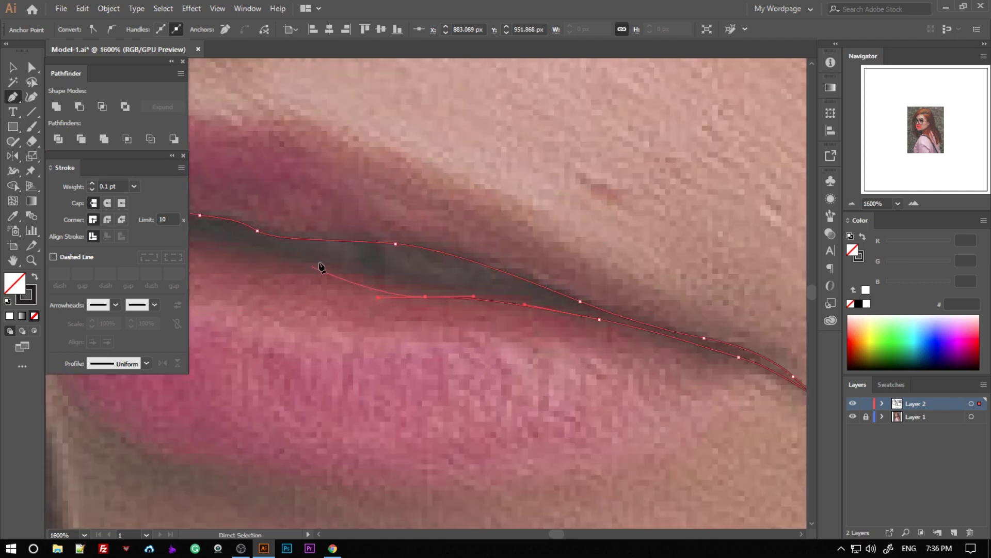
scroll(232, 290, "down", 1)
scroll(232, 290, "up", 2)
Curve the lip path around the corner and along the lower lip, then close it.
left_click_drag(448, 341, 344, 322)
scroll(390, 342, "down", 2)
scroll(350, 379, "up", 3)
left_click_drag(329, 448, 334, 519)
scroll(333, 519, "down", 2)
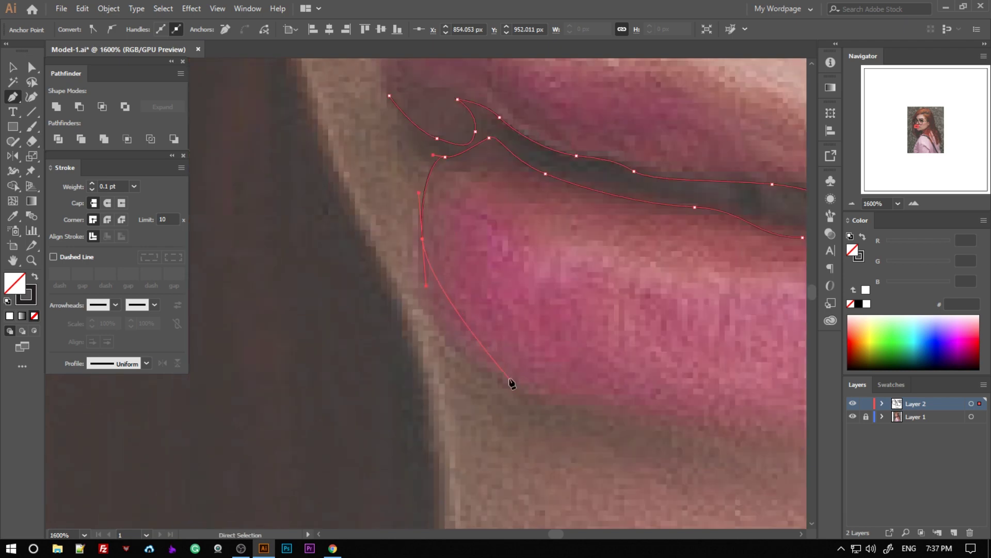
left_click_drag(541, 393, 621, 410)
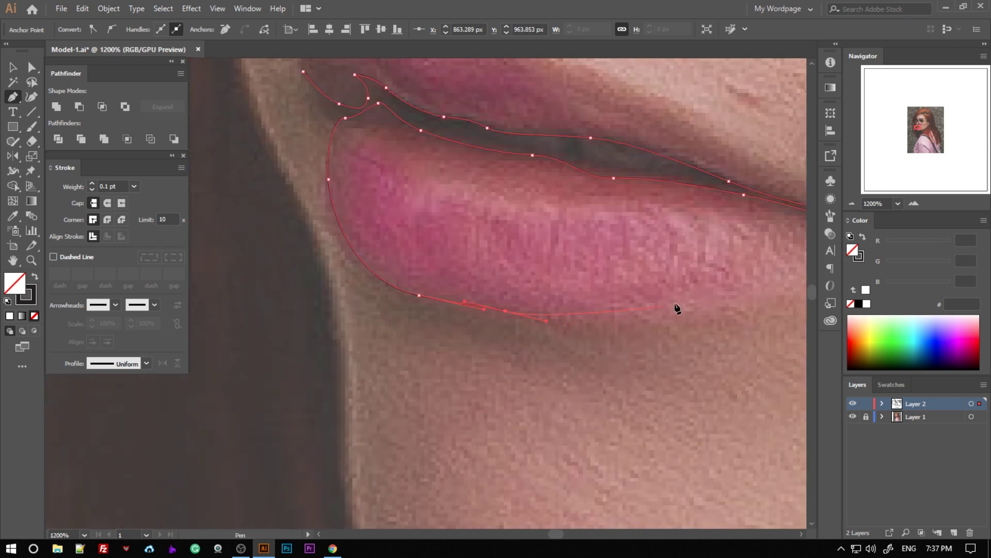
left_click_drag(697, 294, 759, 270)
scroll(597, 295, "right", 5)
left_click_drag(560, 305, 602, 305)
scroll(520, 360, "up", 3)
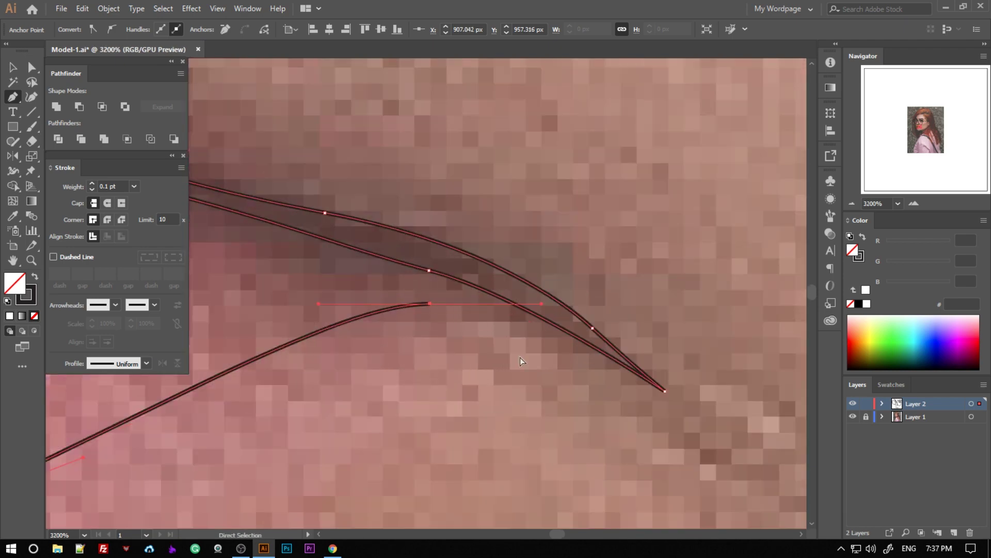
scroll(403, 229, "down", 3)
scroll(325, 222, "down", 2)
scroll(296, 223, "up", 2)
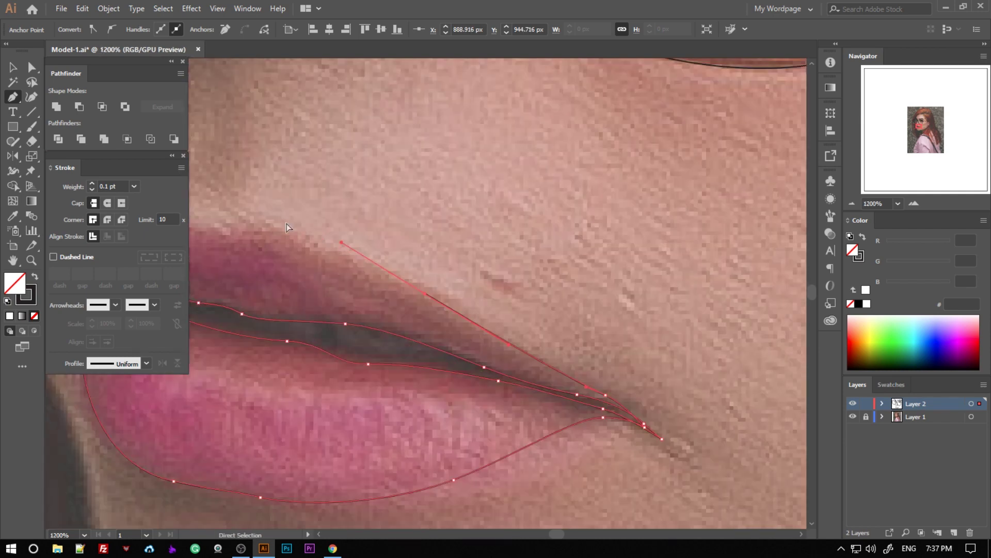
scroll(274, 248, "up", 1)
scroll(283, 257, "up", 2)
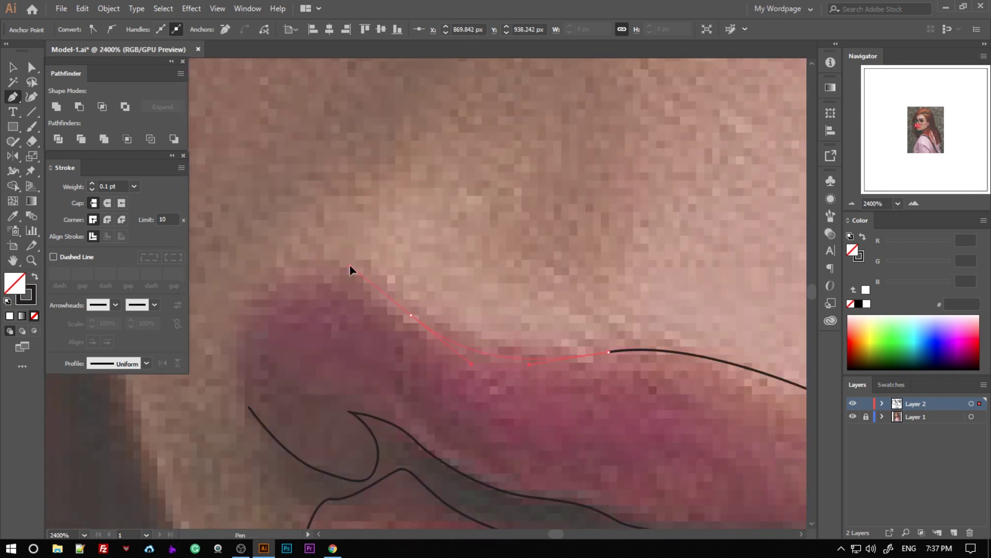
left_click_drag(253, 325, 230, 365)
scroll(230, 366, "down", 2)
left_click(345, 234, "ctrl")
Trace the upper lip top edge with curved points to where the lip lines meet.
scroll(345, 234, "down", 2)
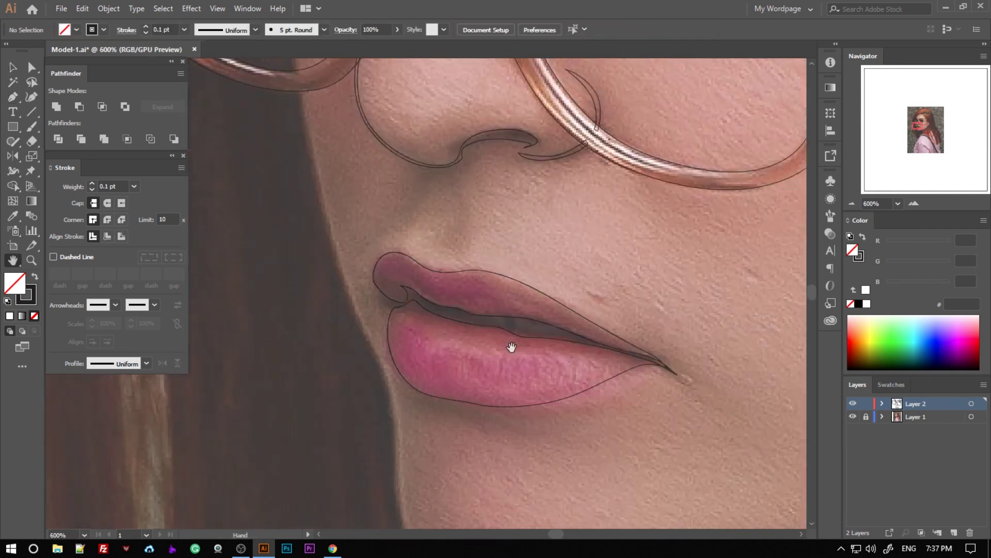
scroll(259, 345, "up", 2)
left_click(216, 343)
scroll(378, 290, "up", 1)
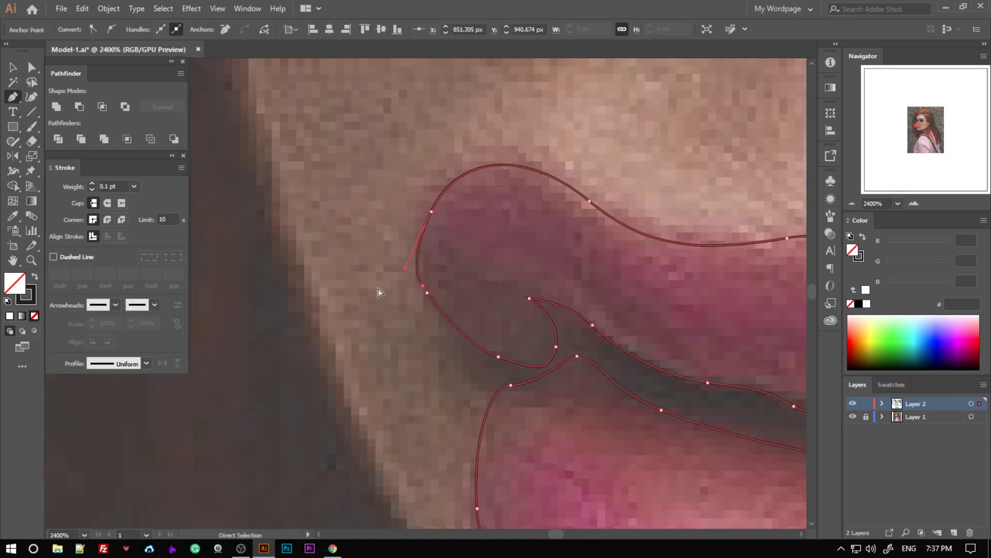
scroll(488, 333, "up", 1)
left_click_drag(488, 333, 558, 194)
left_click_drag(753, 292, 464, 420)
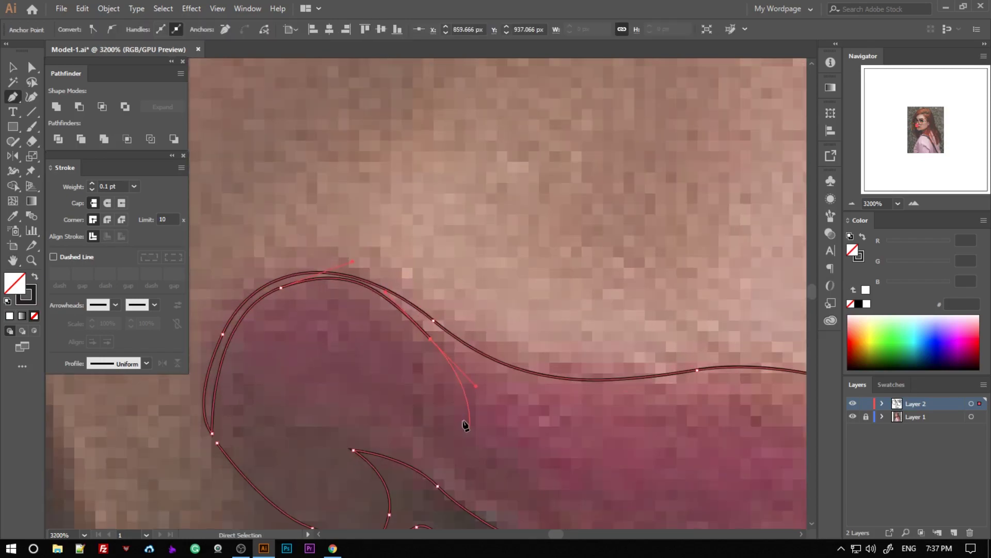
left_click_drag(281, 288, 353, 260)
left_click_drag(447, 349, 592, 405)
scroll(678, 390, "down", 2)
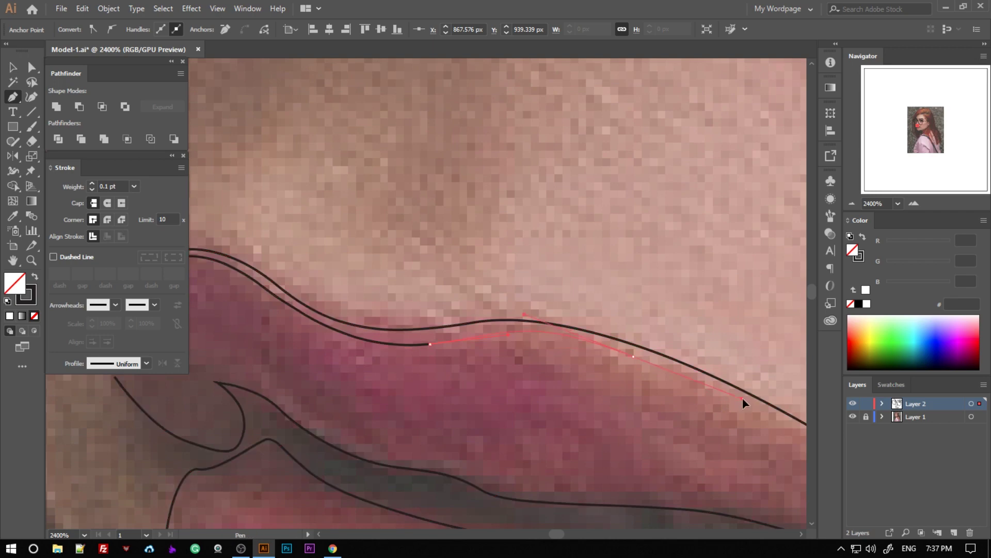
scroll(742, 398, "up", 1)
scroll(697, 435, "down", 2)
left_click(653, 448)
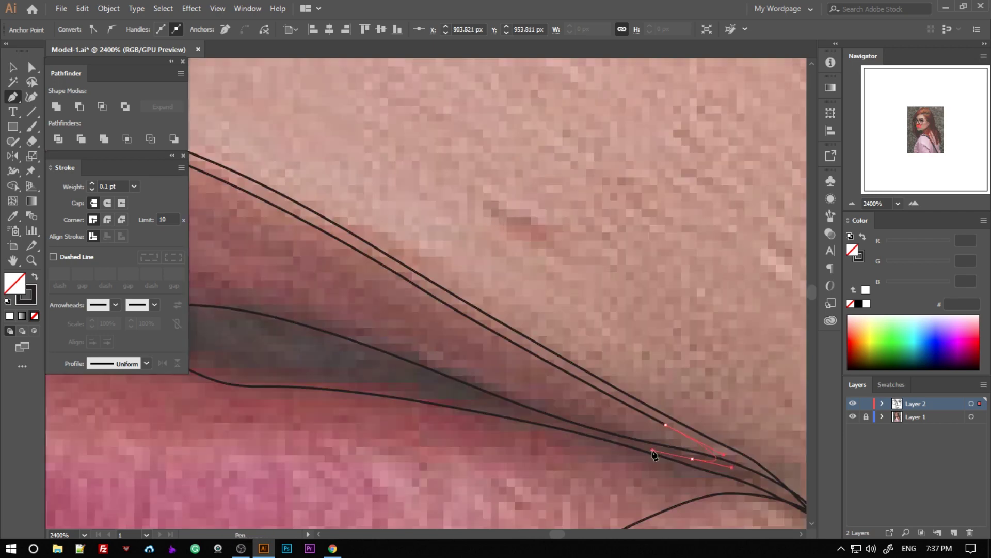
Finish the lip path with a curved point at the left mouth corner.
scroll(671, 437, "down", 2)
scroll(618, 470, "down", 5)
scroll(389, 513, "down", 2)
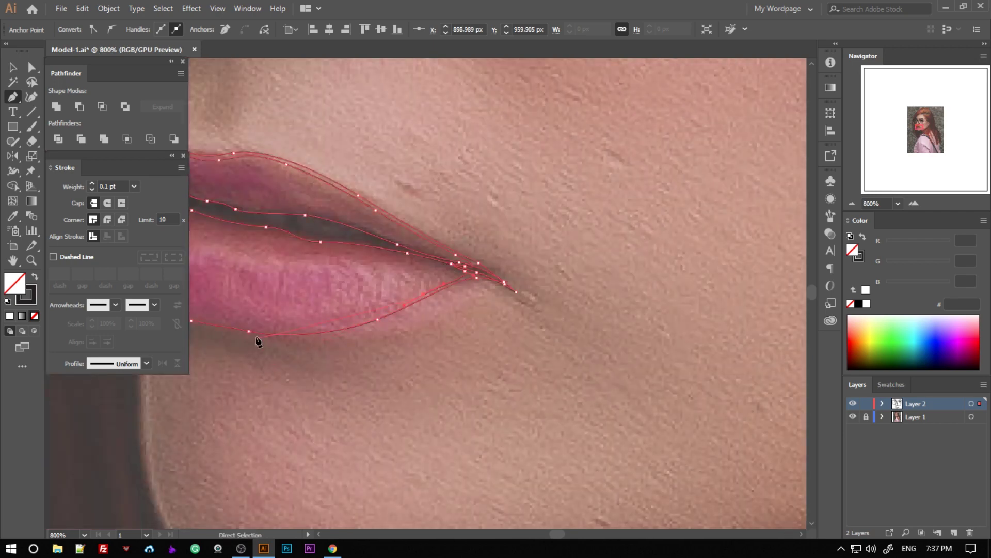
scroll(254, 336, "up", 2)
scroll(598, 301, "up", 5)
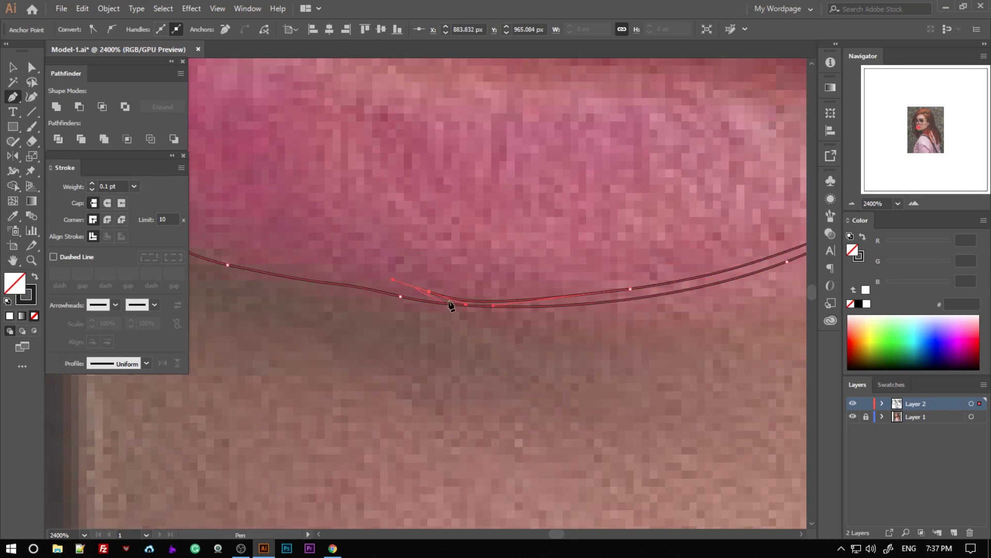
scroll(390, 285, "down", 3)
scroll(305, 264, "up", 3)
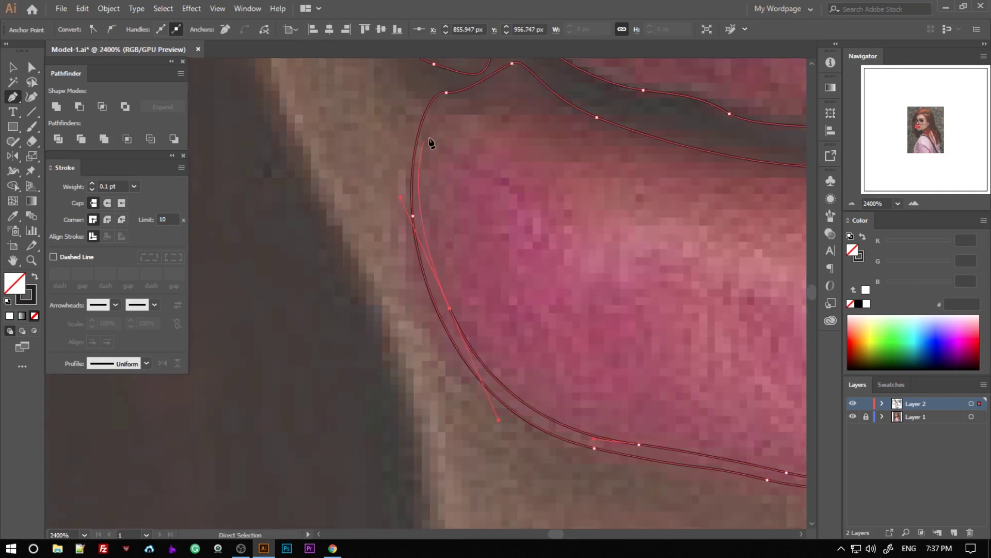
left_click_drag(443, 171, 460, 164)
scroll(461, 160, "down", 3)
scroll(431, 283, "up", 5)
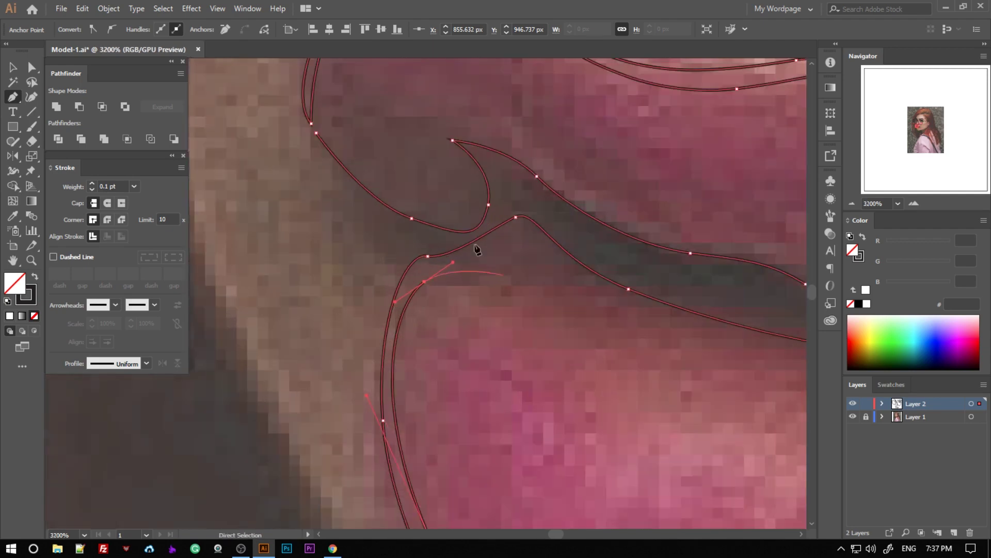
scroll(354, 206, "up", 2)
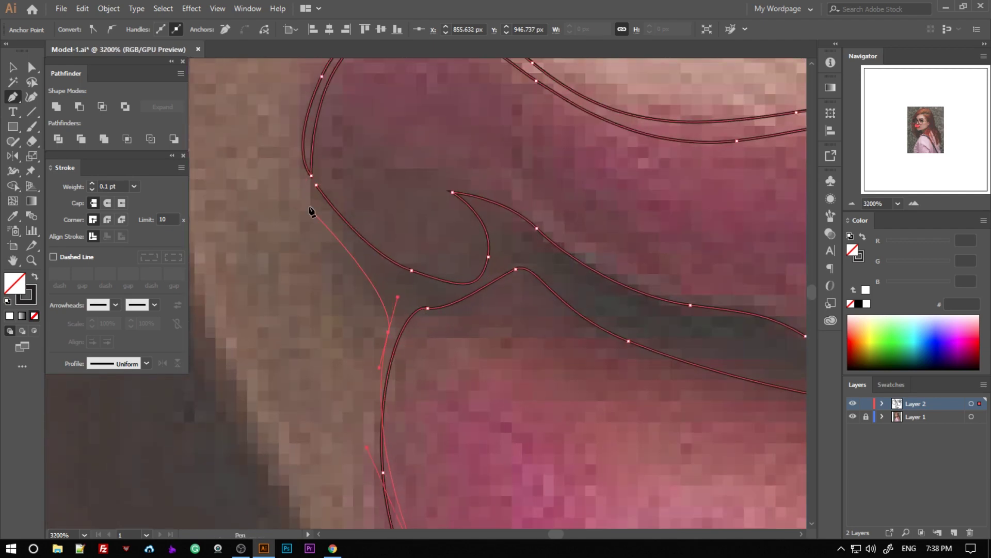
left_click(313, 178)
Draw a small closed shape at the left lip corner.
scroll(389, 248, "down", 5)
scroll(490, 357, "down", 2)
scroll(356, 273, "up", 4)
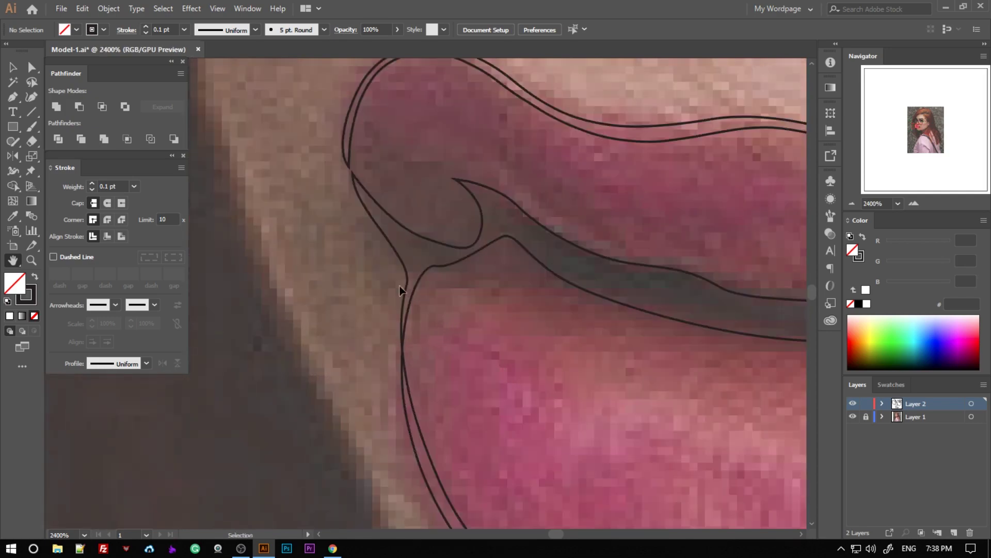
scroll(380, 241, "up", 2)
mouse_move(371, 336)
left_mouse_down()
mouse_move(429, 404)
mouse_move(406, 428)
left_mouse_up()
left_click(373, 135)
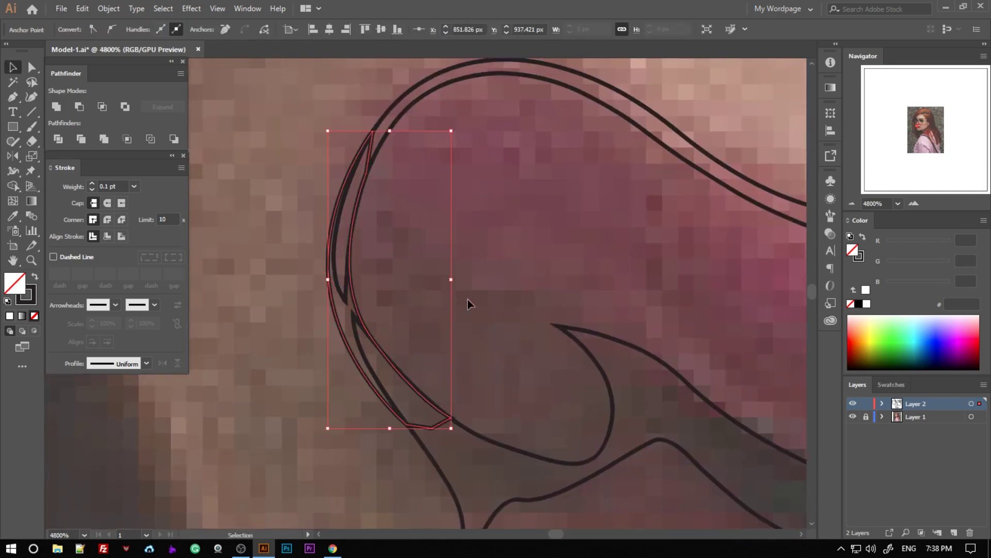
Draw a thin closed shape along the lower lip edge.
left_click_drag(469, 303, 479, 355)
left_click(434, 158)
scroll(436, 212, "down", 3)
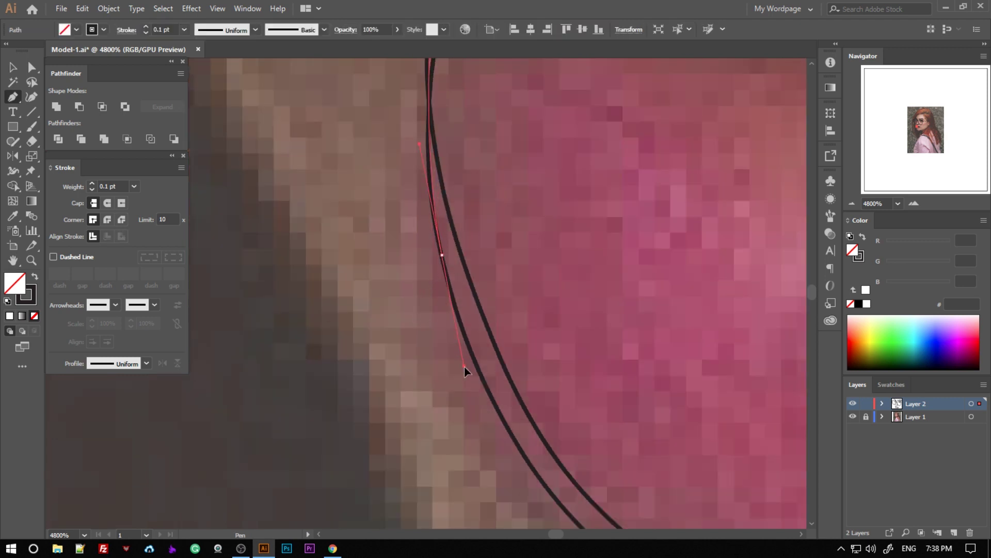
left_click(458, 254)
scroll(458, 256, "up", 7)
scroll(454, 289, "down", 4)
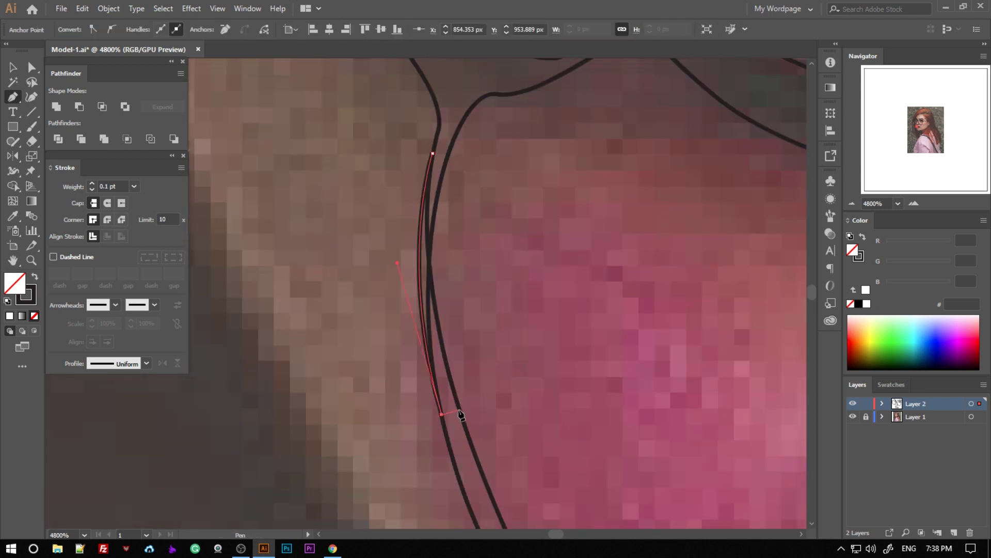
scroll(447, 307, "up", 2)
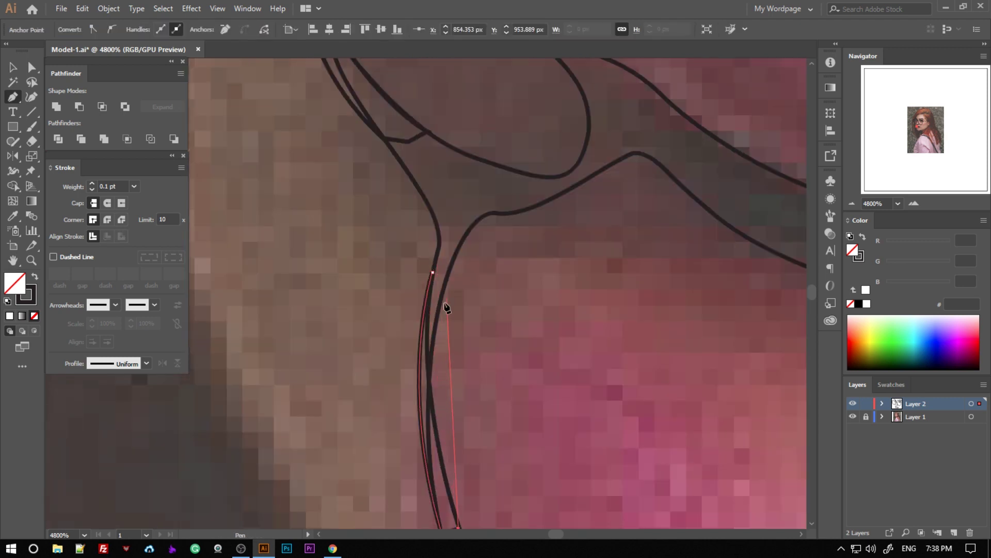
left_click(433, 272)
scroll(594, 381, "down", 5)
scroll(637, 411, "down", 5)
Fill the lip shapes with black, then hide and show the photo layer to check them.
key("v")
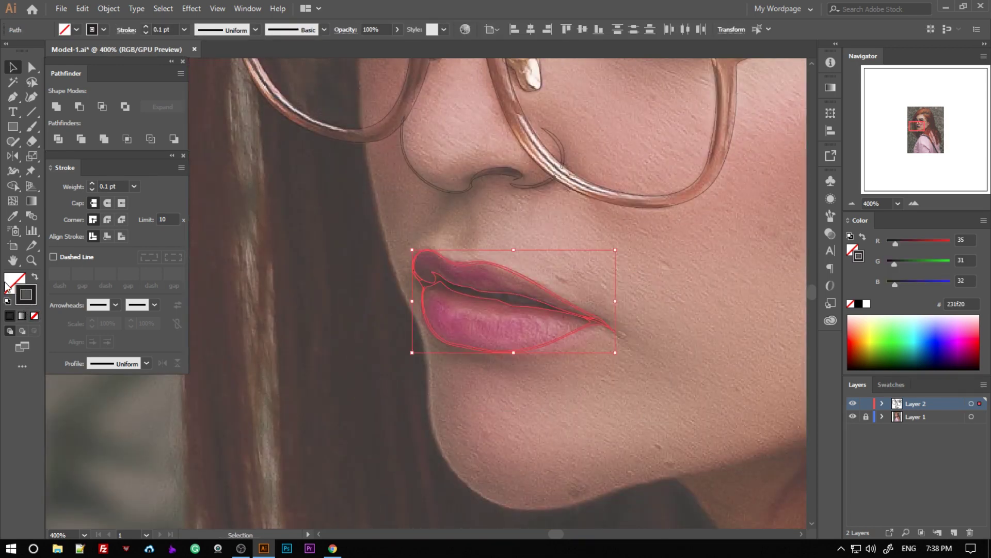
left_click(582, 454)
key("ctrl+minus")
left_click(853, 416)
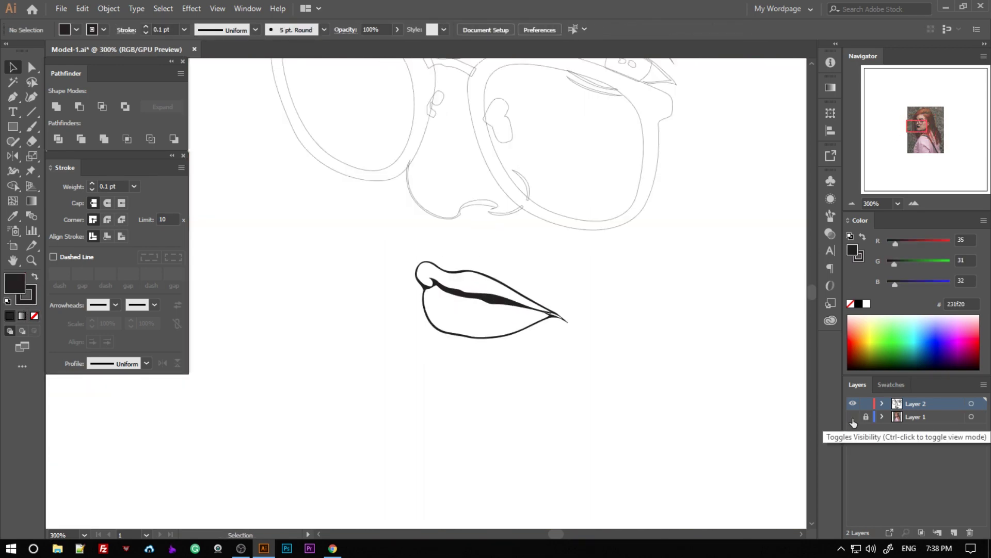
left_click(852, 416)
scroll(495, 359, "up", 3)
scroll(491, 301, "up", 3)
scroll(496, 323, "up", 2)
Draw a closed tapered shape filling the lip corner gap, then deselect it.
key("p")
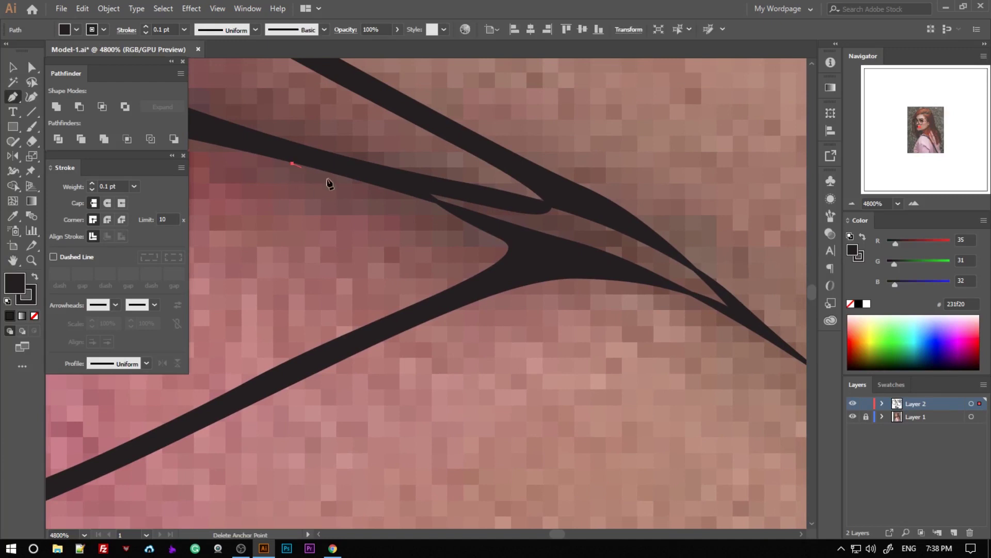
left_click(410, 205)
left_click(497, 259)
left_click(426, 306)
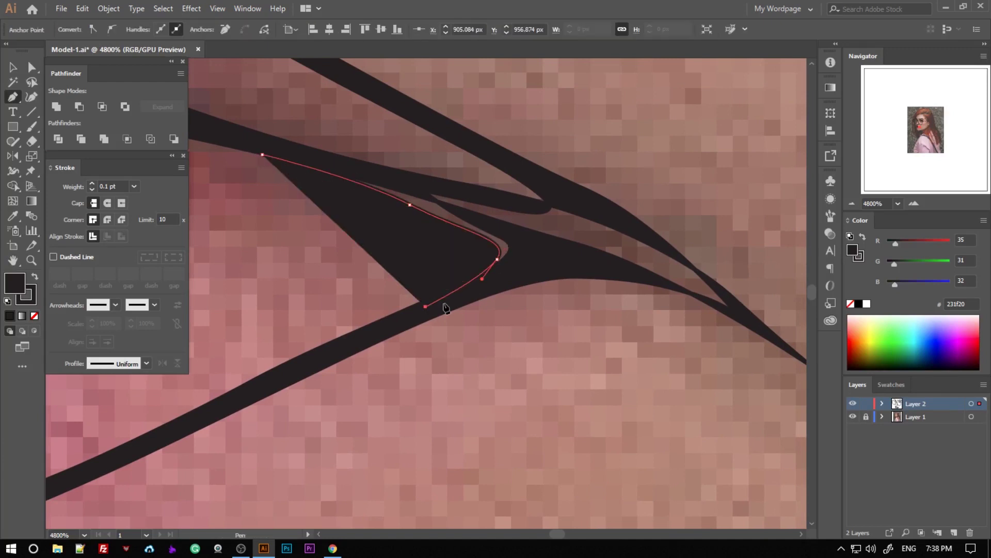
left_click_drag(587, 267, 656, 275)
left_click(640, 229)
left_click(462, 140)
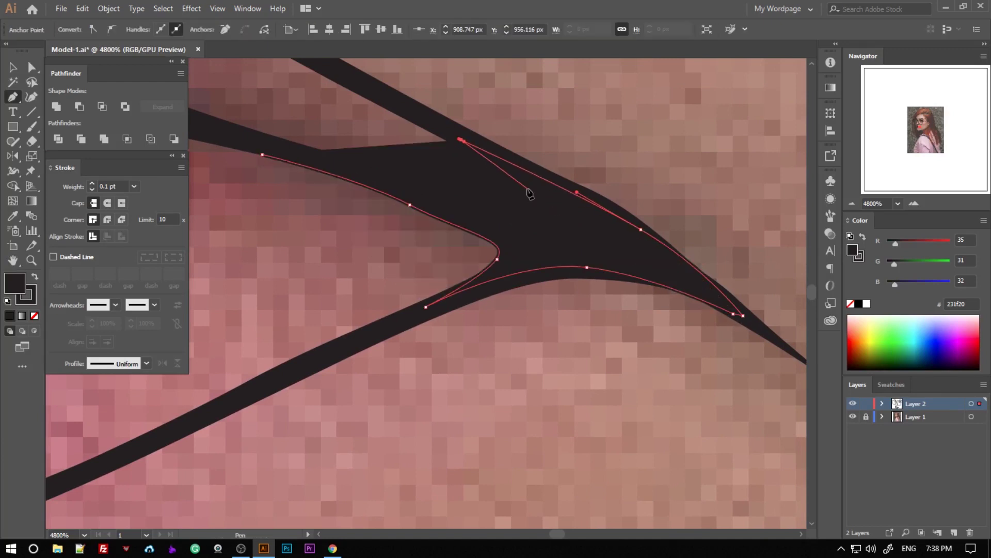
left_click_drag(521, 187, 511, 196)
left_click(322, 154)
left_click(262, 154)
key("v")
left_click(403, 259)
Select all traced shapes and apply the sampled dark fill with the Eyedropper.
scroll(404, 258, "down", 6)
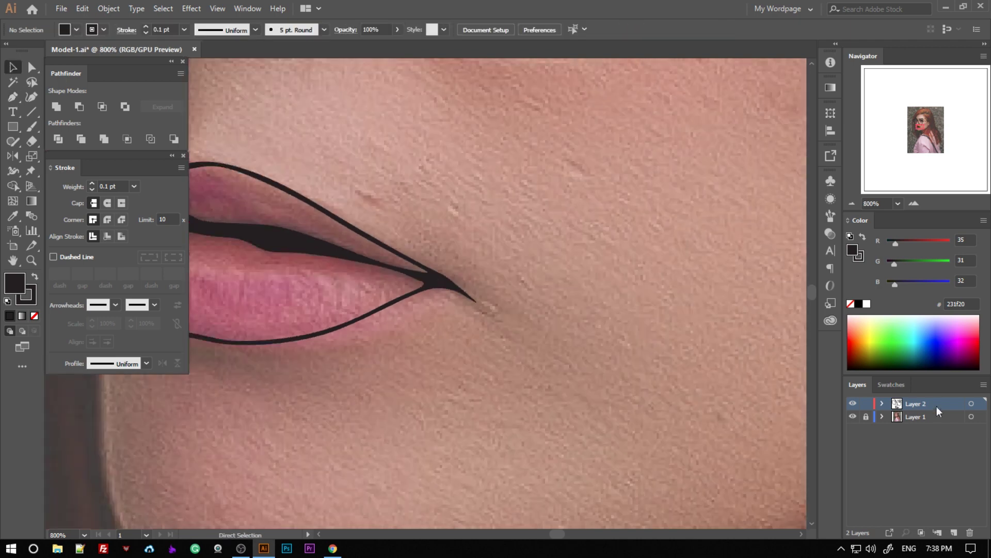
scroll(474, 324, "down", 4)
scroll(452, 319, "up", 1)
scroll(453, 318, "up", 1)
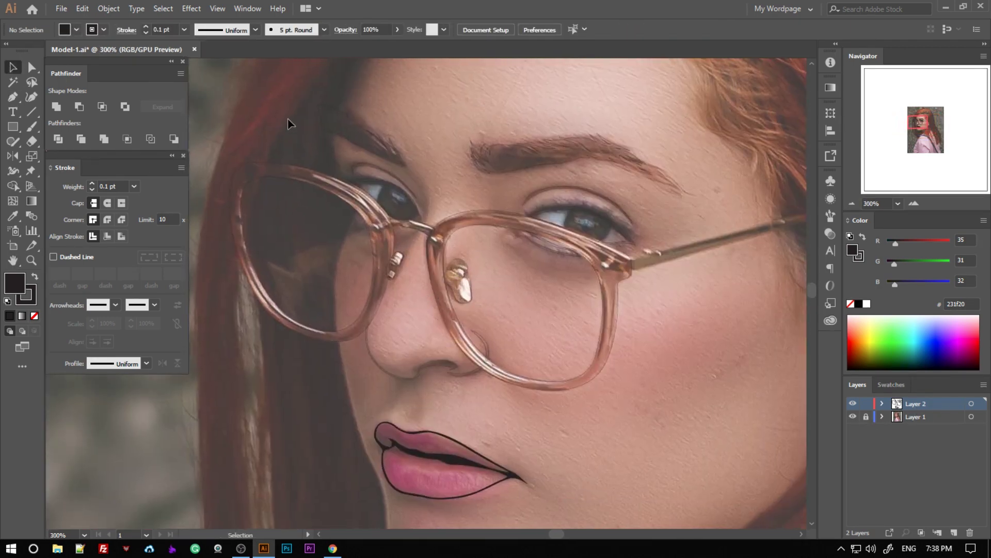
key("ctrl+a")
key("i")
scroll(451, 409, "down", 1)
left_click(451, 408)
key("ctrl+shift+a")
Hide and show the photo layer to compare, then check an anchor on the eye outline.
scroll(451, 361, "down", 2)
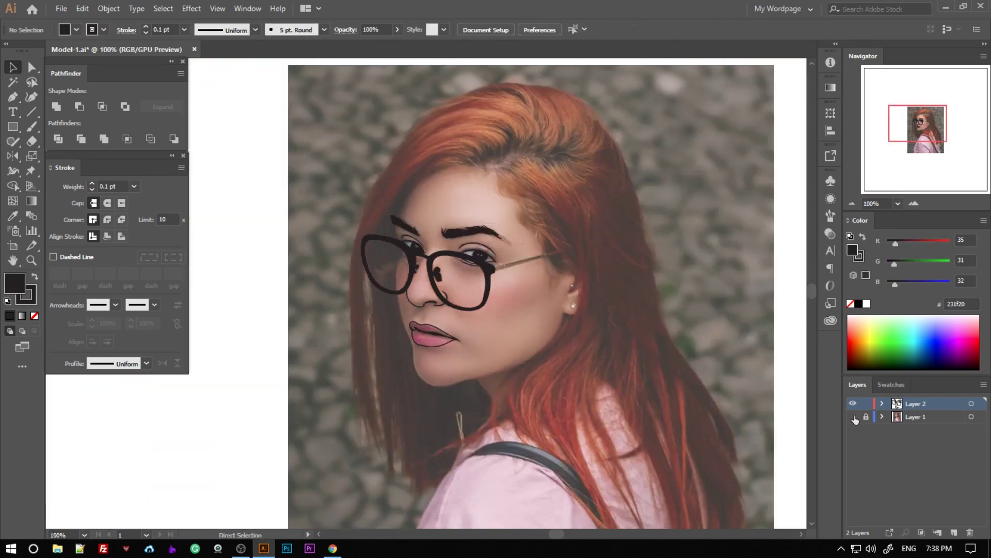
left_click(853, 416)
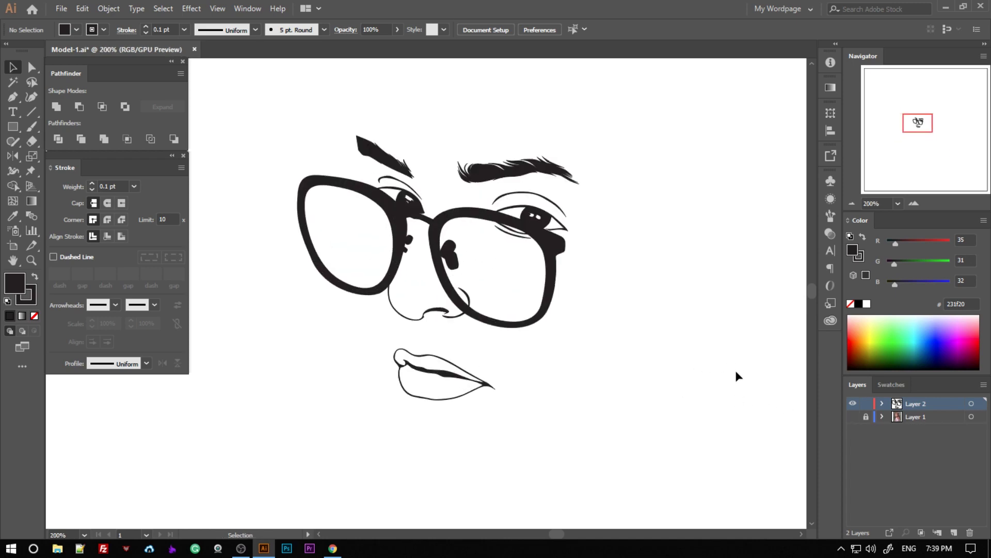
left_click(853, 416)
scroll(563, 223, "up", 3)
left_click(470, 265, "ctrl")
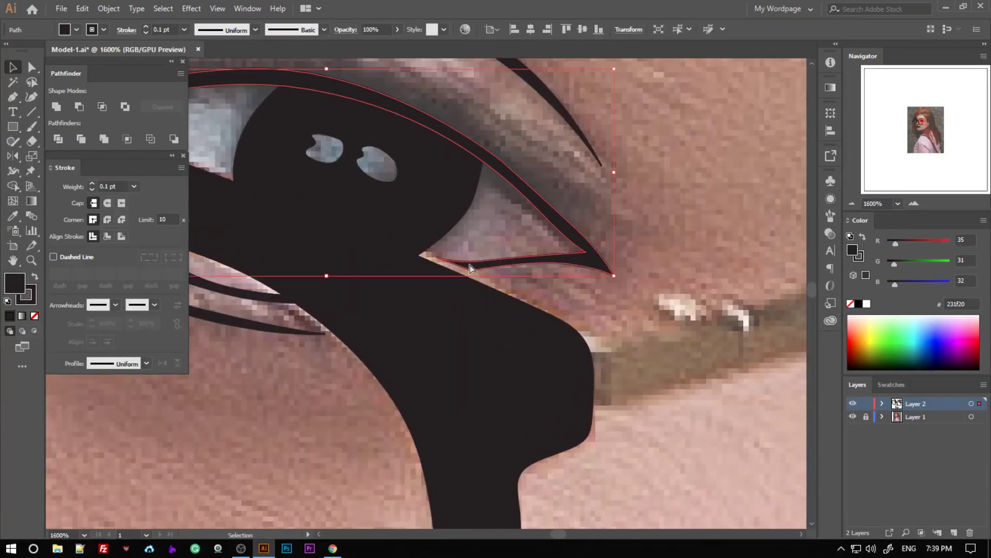
key("ctrl+shift+a")
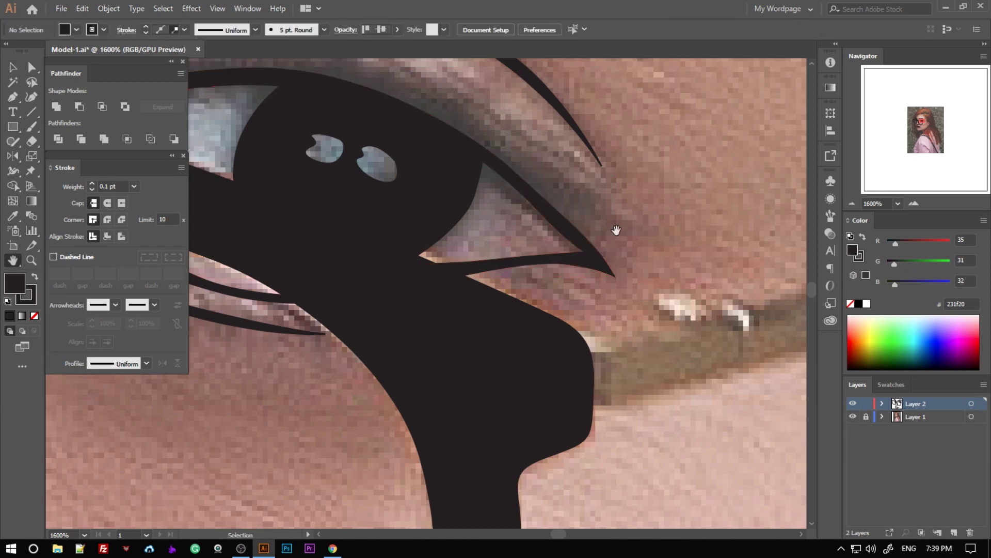
scroll(614, 227, "down", 4)
scroll(599, 279, "down", 1)
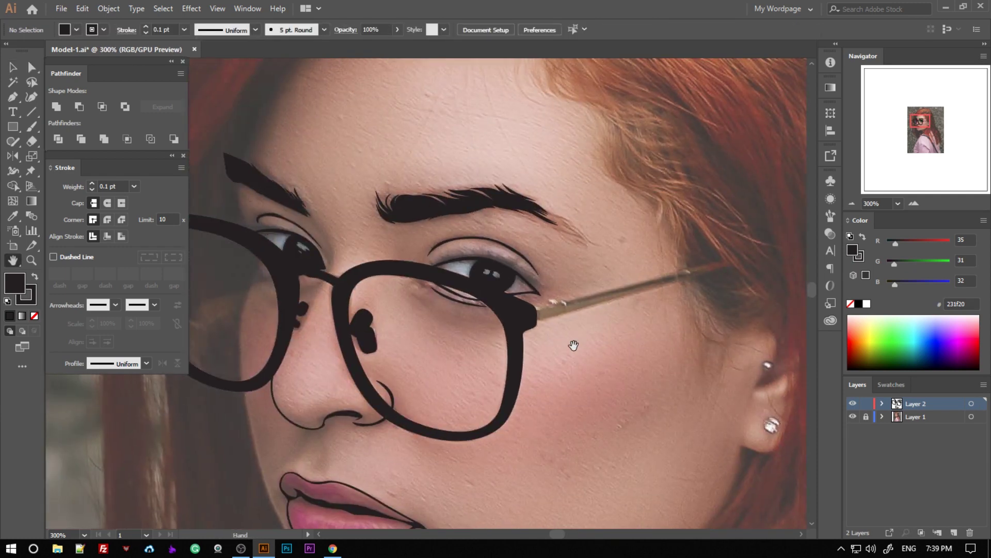
scroll(573, 345, "down", 1)
scroll(405, 303, "up", 2)
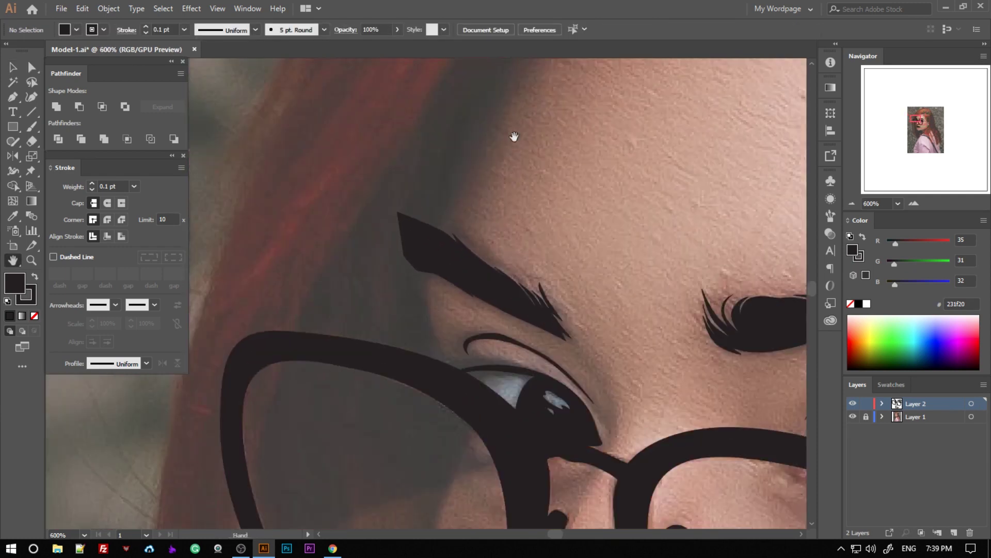
Start the face outline at the temple and place anchors down the cheek to the chin.
key("p")
left_click(412, 199)
left_click_drag(387, 282, 367, 358)
left_click(375, 404)
scroll(376, 464, "down", 2)
scroll(405, 287, "down", 2)
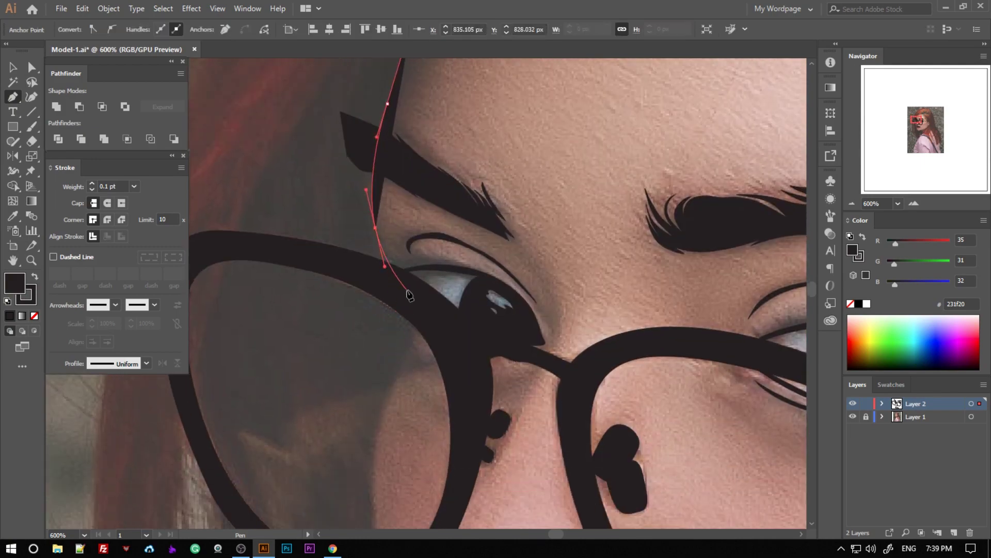
left_click_drag(409, 296, 415, 318)
scroll(385, 367, "down", 1)
scroll(366, 398, "down", 2)
left_click(409, 288)
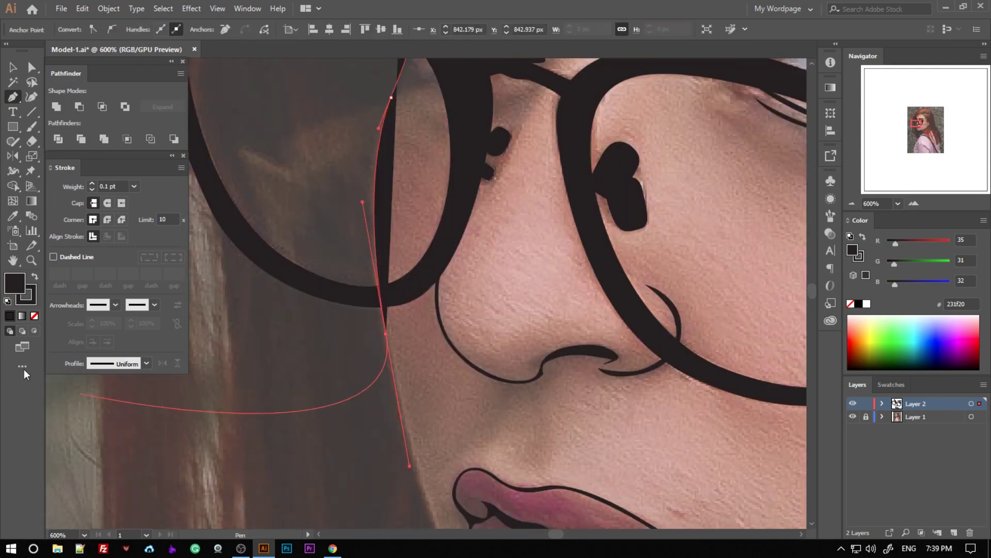
left_click(433, 420)
scroll(454, 465, "down", 1)
scroll(475, 393, "down", 1)
left_click(474, 388)
scroll(465, 377, "up", 1)
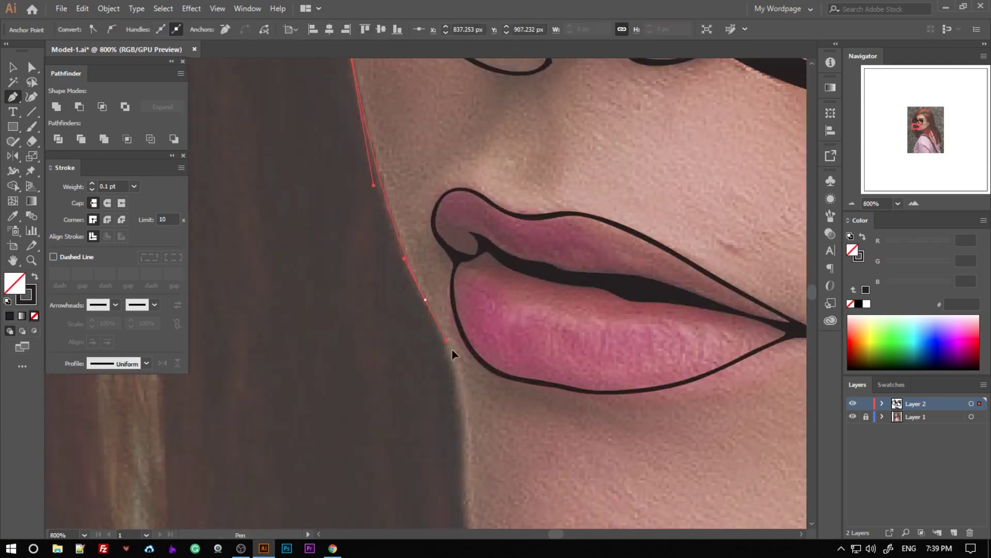
left_click(451, 354)
scroll(456, 325, "down", 2)
left_click(462, 223)
left_click(462, 290)
left_click(462, 359)
scroll(511, 392, "down", 1)
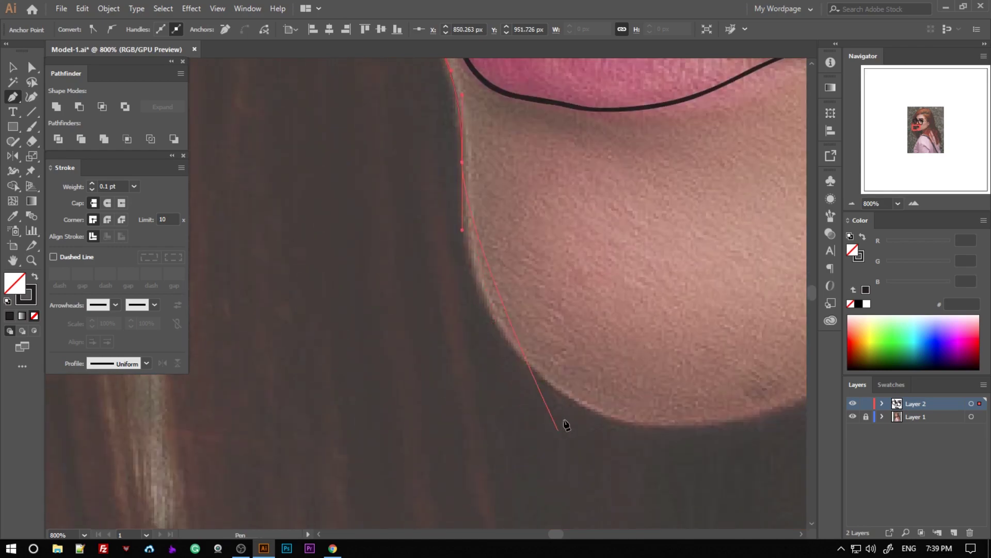
Curve the outline around the chin and along the jawline toward the ear.
left_click_drag(685, 460, 686, 461)
scroll(723, 449, "down", 2)
left_click(686, 336)
scroll(693, 323, "down", 1)
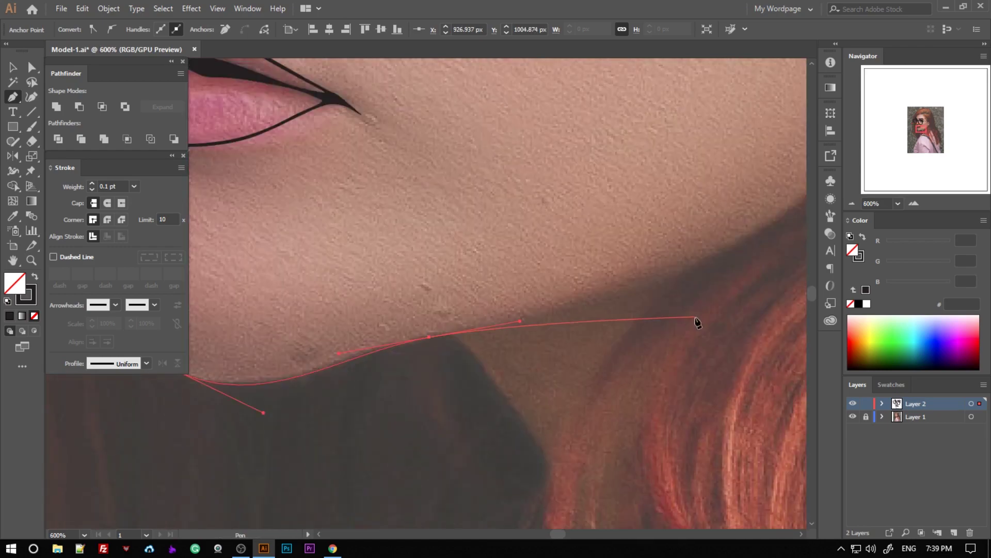
scroll(692, 324, "up", 1)
left_click_drag(720, 290, 780, 269)
scroll(780, 269, "down", 2)
scroll(420, 436, "up", 1)
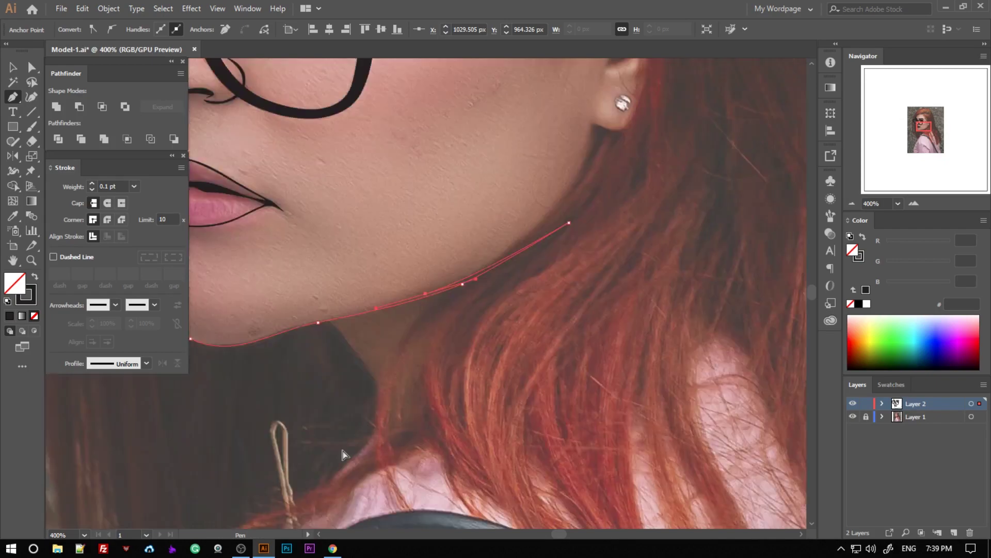
scroll(343, 451, "up", 1)
scroll(206, 351, "left", 3)
scroll(264, 327, "down", 1)
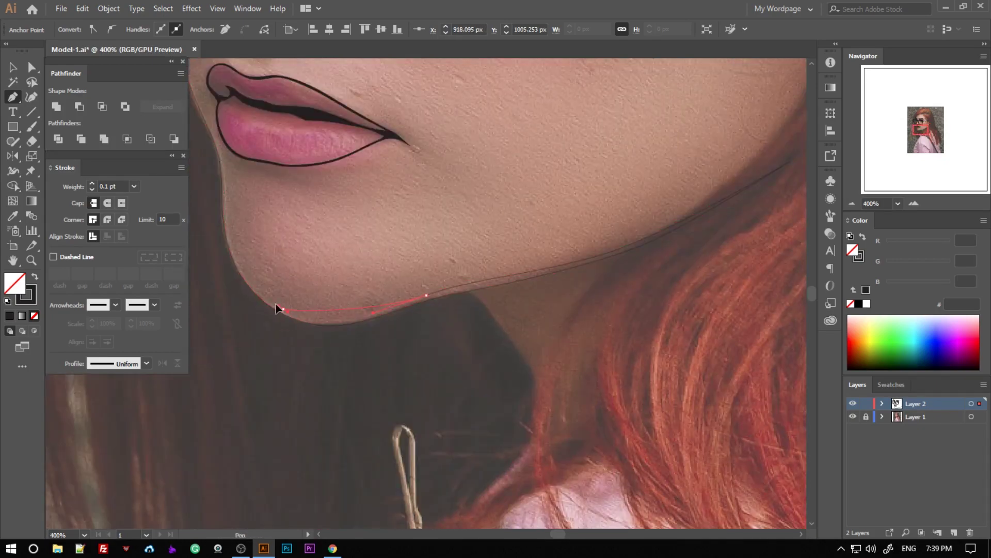
scroll(275, 305, "up", 2)
scroll(338, 225, "up", 2)
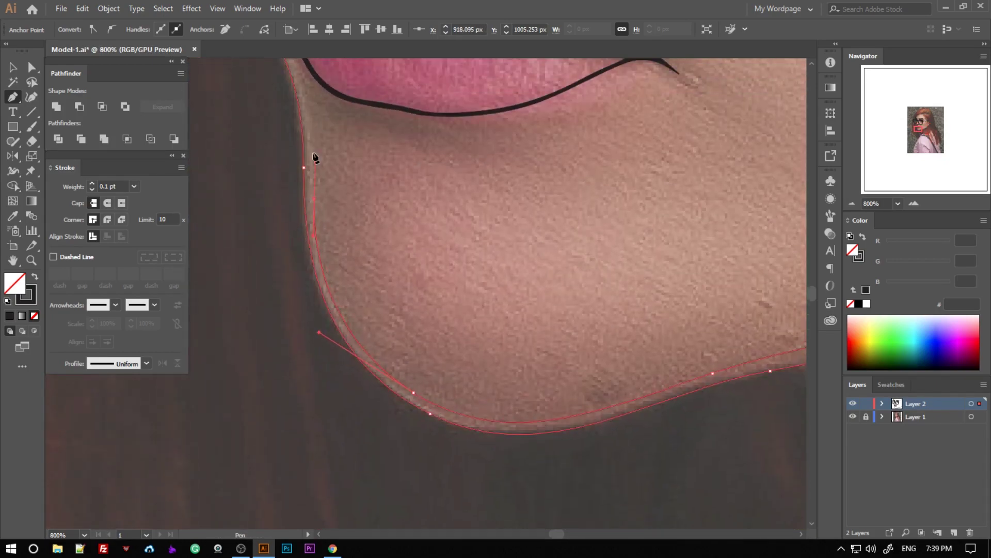
scroll(310, 166, "up", 3)
scroll(287, 195, "up", 1)
scroll(281, 210, "up", 2)
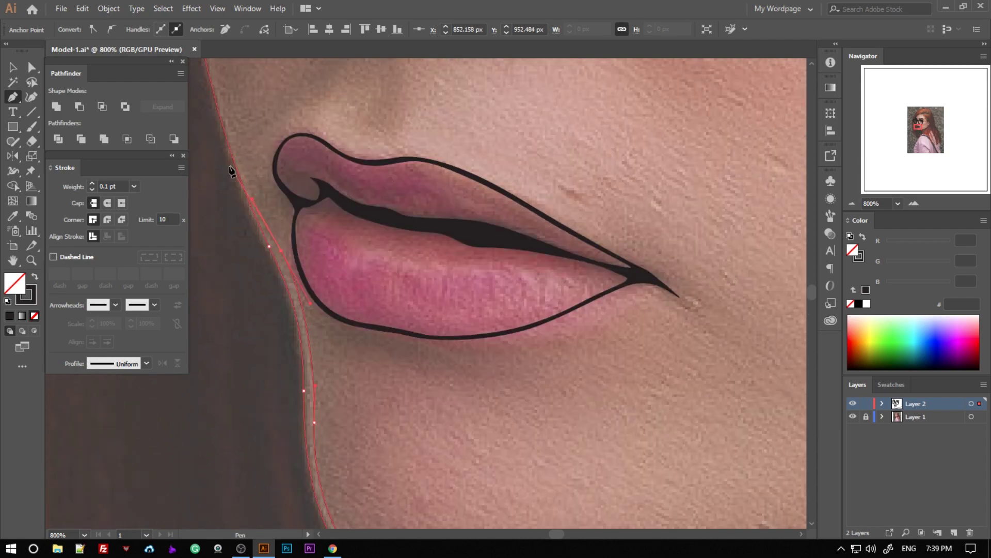
scroll(232, 171, "down", 1)
scroll(456, 148, "up", 1)
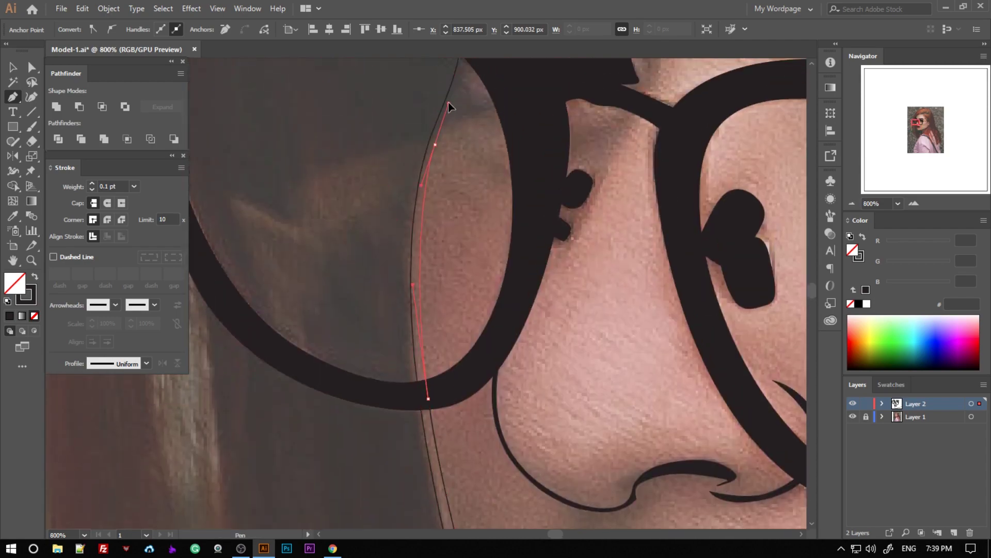
scroll(448, 102, "up", 1)
scroll(491, 277, "down", 2)
scroll(570, 359, "up", 3)
Bring the outline back up past the glasses and eyebrow to the temple, ending the path.
left_click(458, 172)
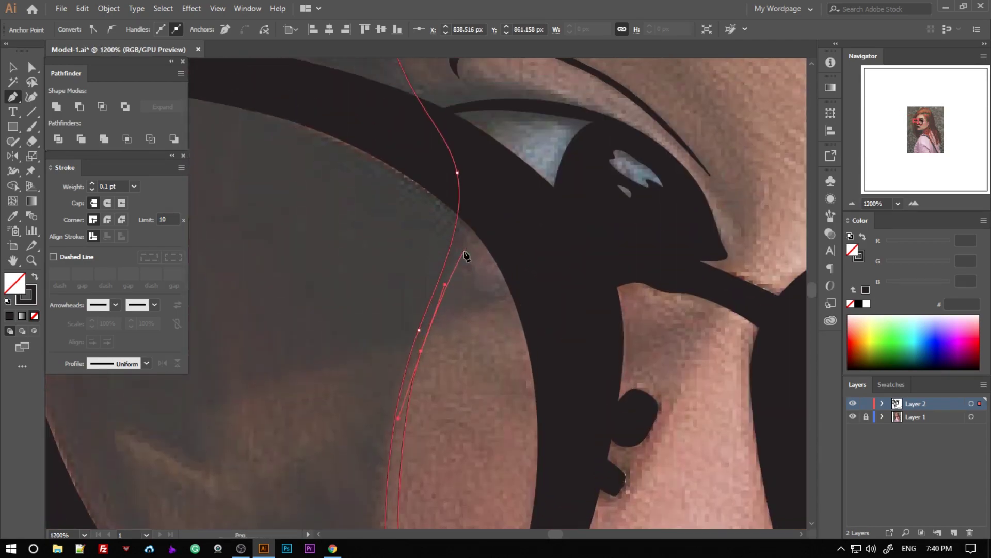
left_click_drag(464, 251, 469, 251)
scroll(449, 267, "up", 1)
scroll(440, 164, "up", 2)
scroll(306, 59, "up", 1)
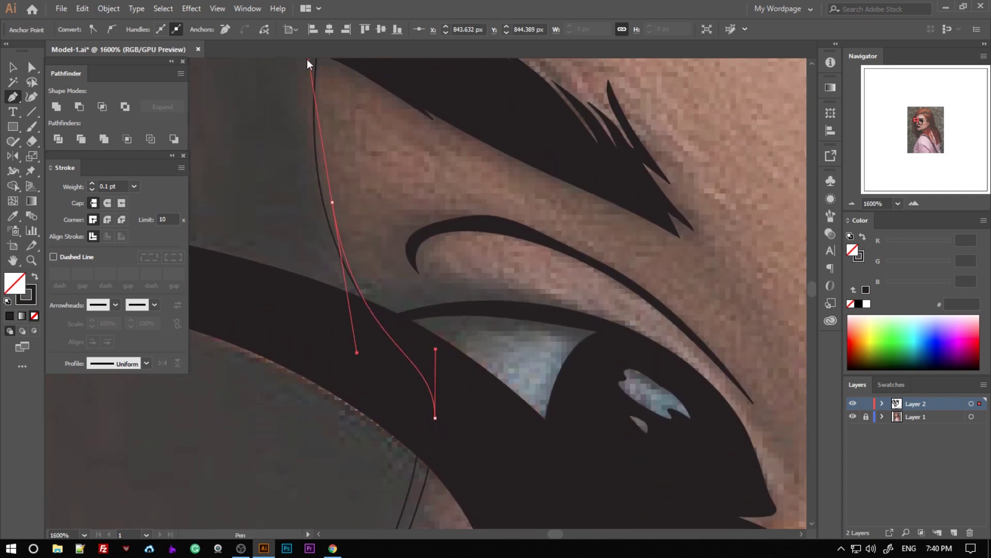
scroll(306, 59, "up", 1)
left_click_drag(324, 206, 305, 98)
scroll(349, 78, "up", 1)
left_click(349, 79)
scroll(350, 80, "up", 3)
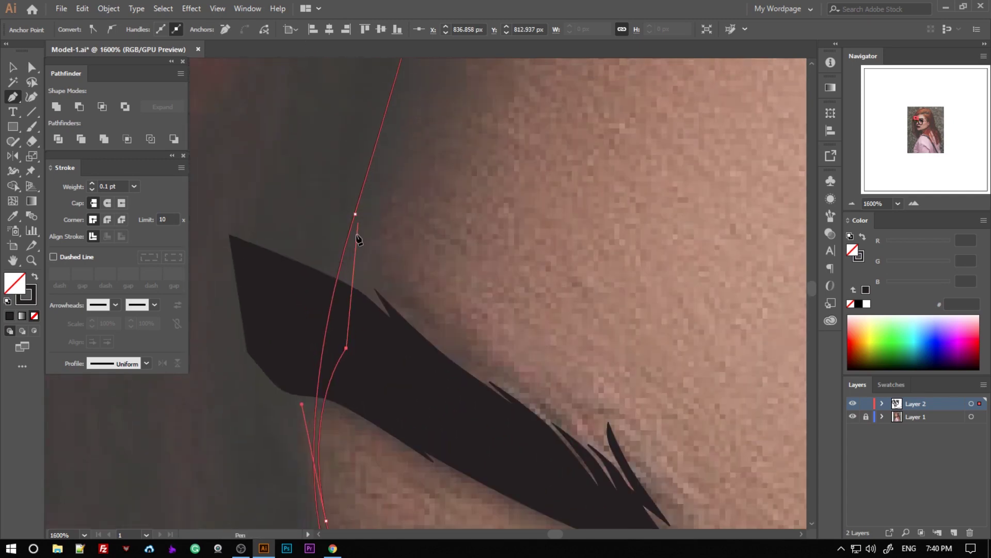
scroll(413, 124, "up", 2)
left_click(442, 85)
key("v")
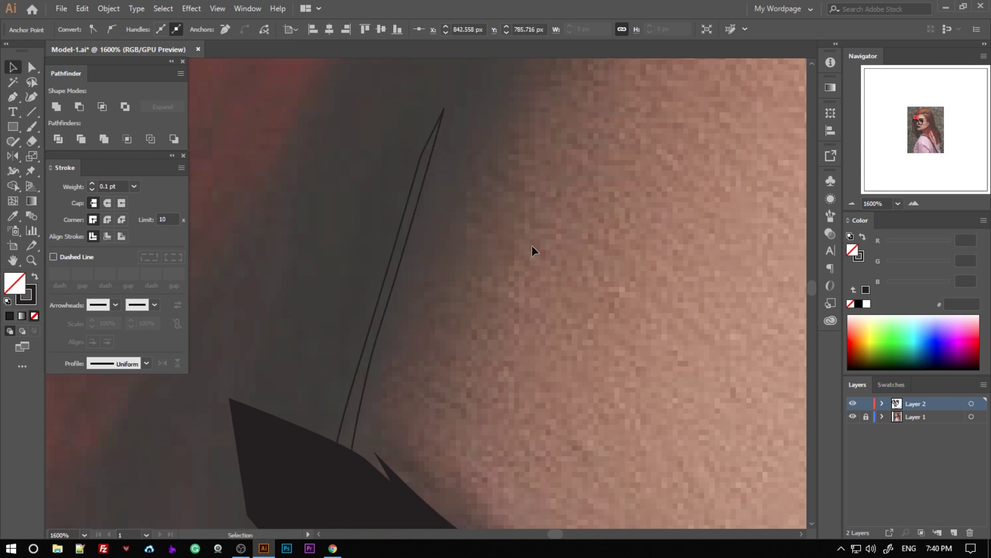
scroll(517, 252, "down", 5)
scroll(516, 252, "down", 2)
scroll(516, 253, "down", 3)
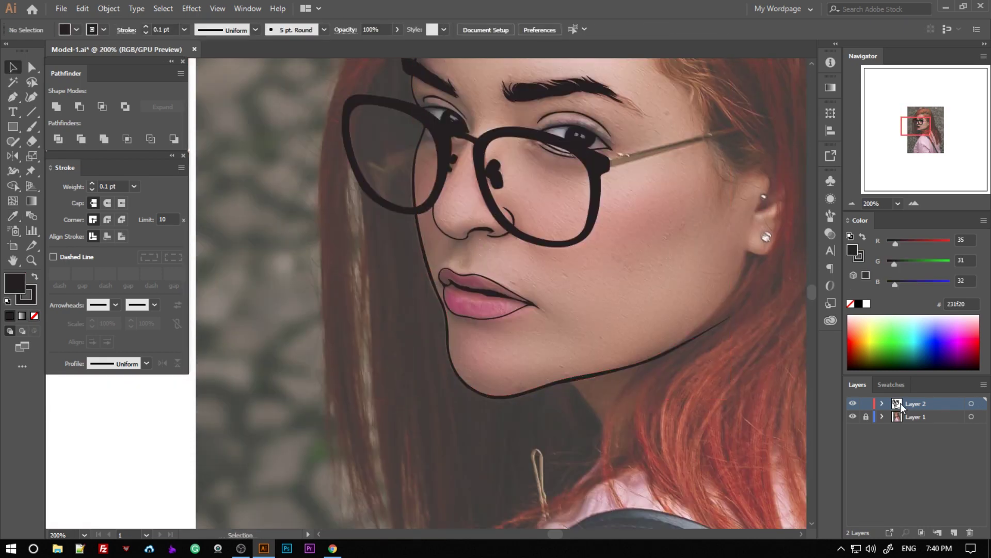
Hide and show the photo layer to preview the traced line art.
left_click(853, 417)
key("ctrl+minus")
key("ctrl+minus")
key("ctrl+minus")
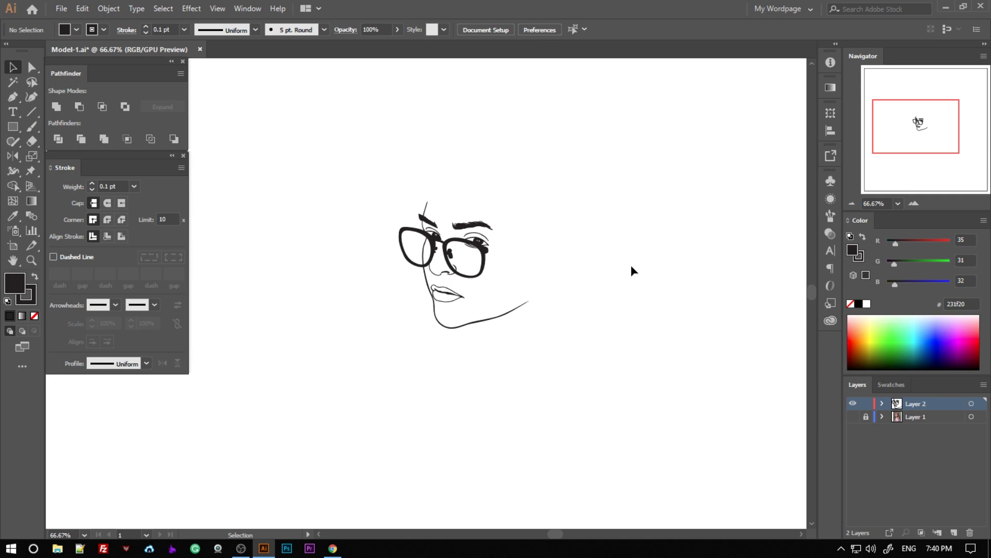
left_click(853, 416)
scroll(514, 332, "up", 2)
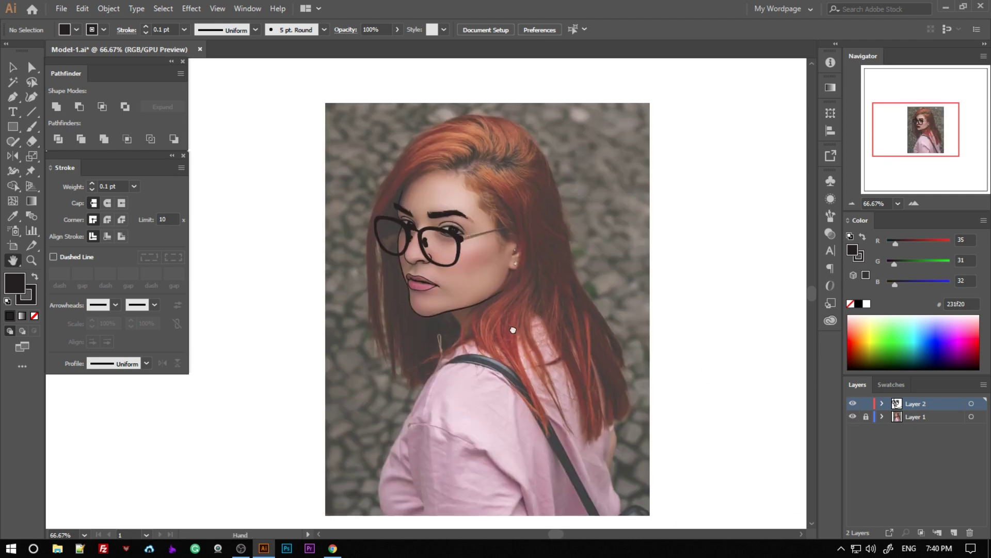
scroll(513, 332, "up", 5)
scroll(361, 265, "up", 3)
Draw a closed thin tapered sliver along the neck shadow below the jaw, then deselect.
left_click_drag(455, 357, 456, 217)
key("p")
left_click(336, 223)
left_click(434, 262)
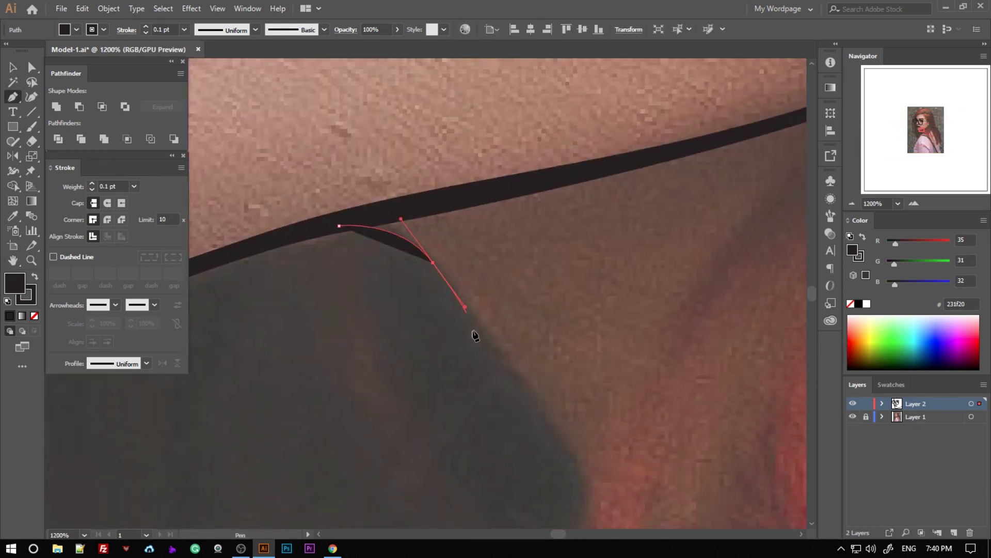
scroll(517, 310, "down", 3)
left_click(602, 457)
left_click(576, 356)
left_click(429, 151)
left_click(391, 121)
left_click(338, 134)
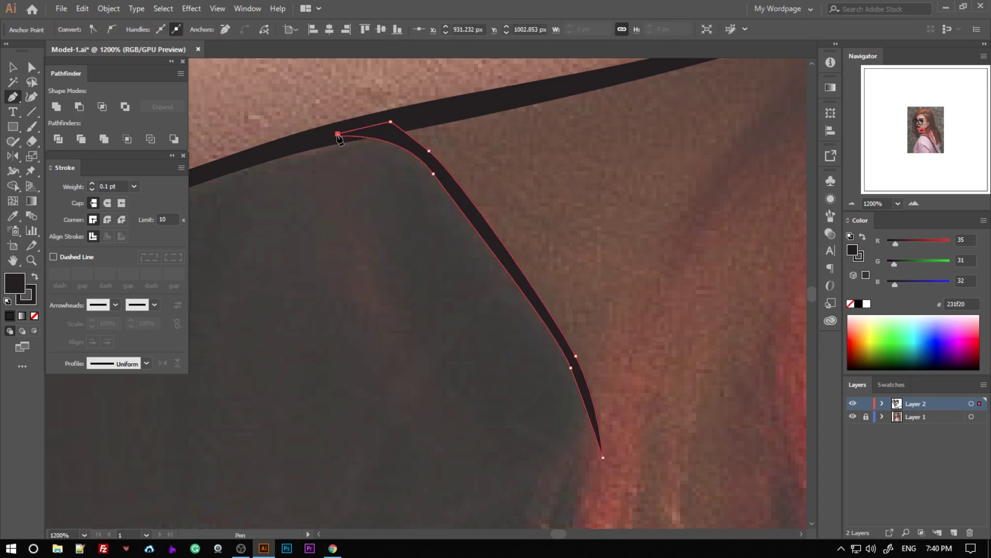
key("ctrl+shift+a")
scroll(666, 318, "down", 3)
scroll(666, 319, "down", 3)
scroll(435, 204, "down", 2)
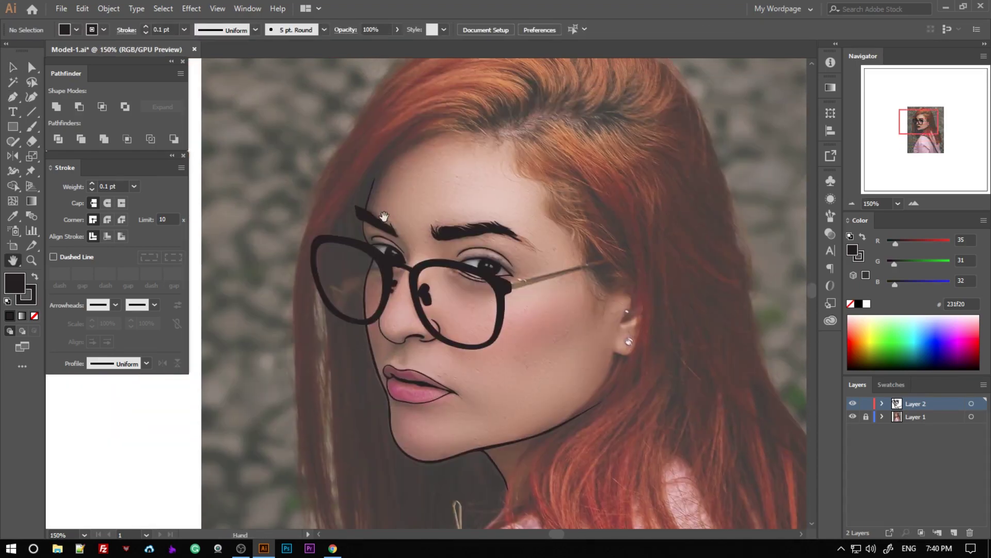
scroll(435, 204, "up", 2)
scroll(443, 294, "up", 3)
Start an unfilled Pen path along the forehead hairline and down the temple.
scroll(578, 264, "up", 2)
key("p")
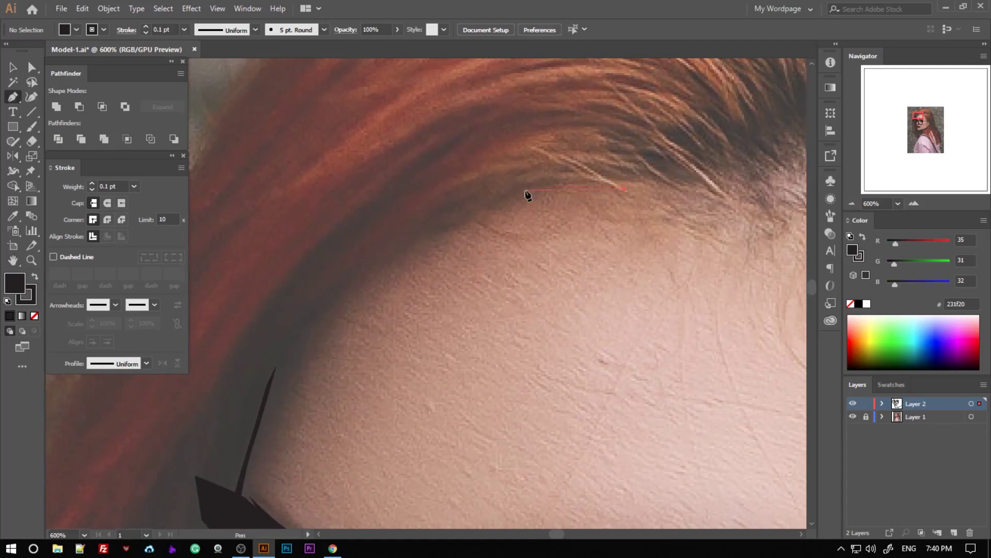
left_click(525, 191)
left_click_drag(344, 286, 295, 323)
scroll(289, 333, "down", 2)
left_click(254, 354)
key("slash")
scroll(287, 454, "up", 1)
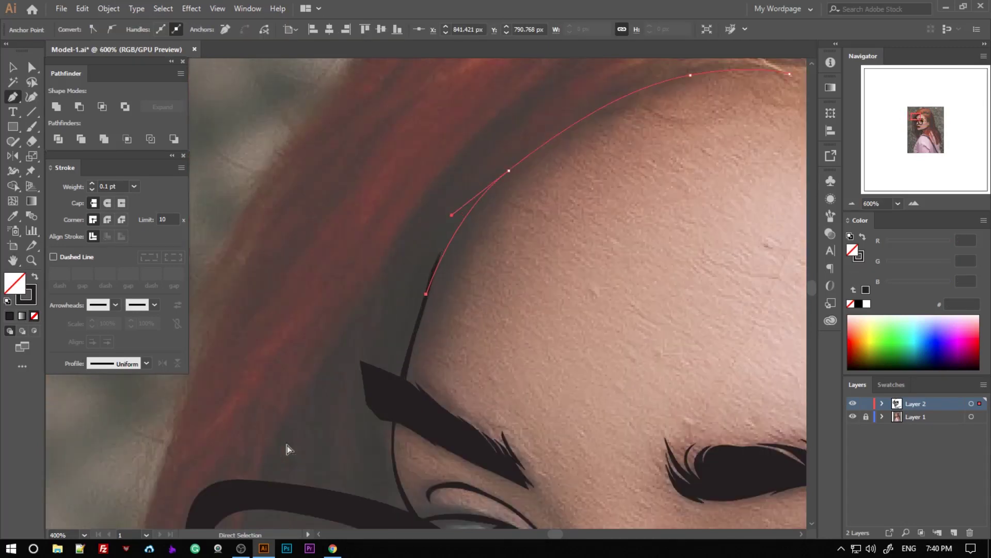
scroll(287, 453, "down", 2)
left_click_drag(390, 324, 384, 347)
scroll(381, 316, "up", 2)
scroll(423, 364, "down", 2)
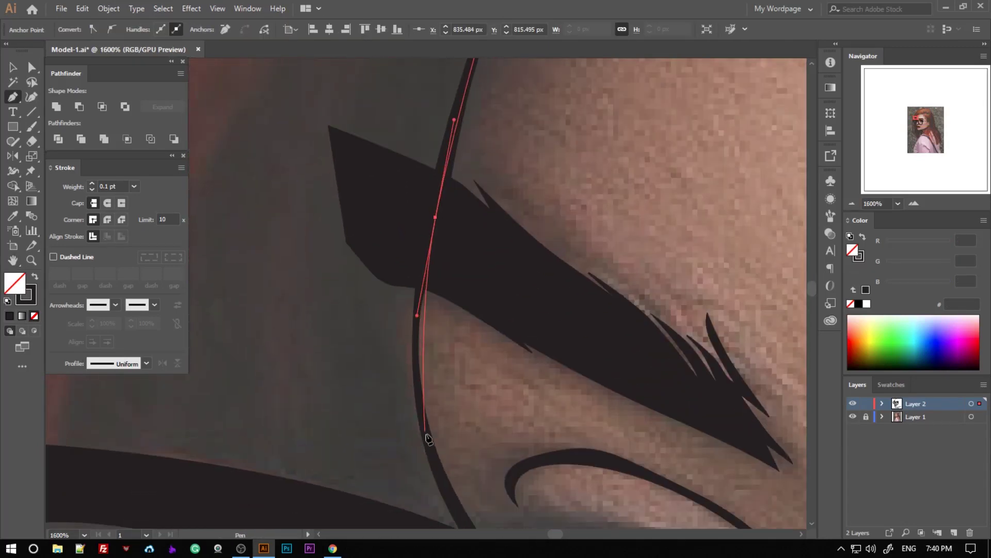
scroll(453, 527, "down", 3)
scroll(436, 410, "down", 2)
scroll(436, 410, "up", 2)
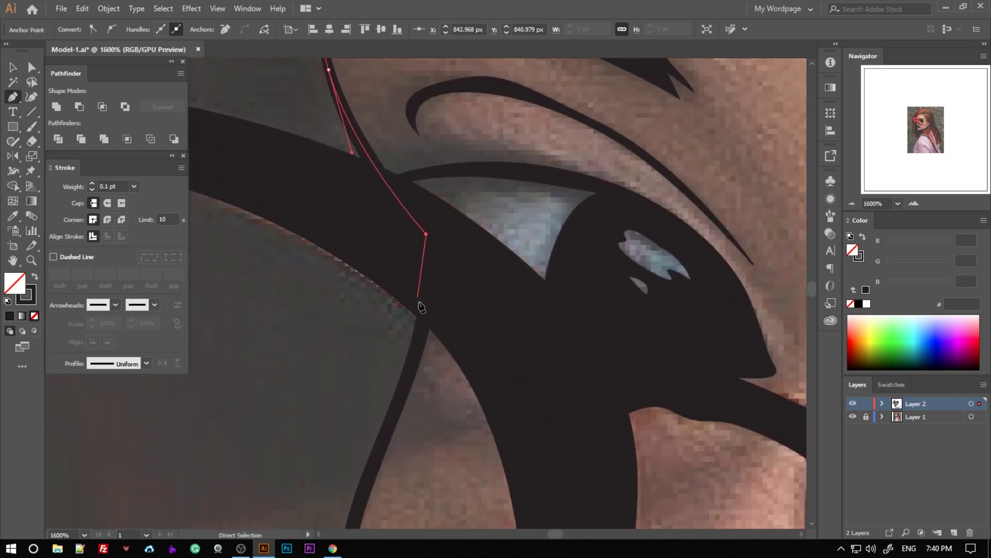
Carry the outline along the face edge, jaw, neck and shoulder, and close it.
left_click_drag(427, 238, 418, 280)
scroll(350, 471, "down", 2)
scroll(348, 388, "down", 2)
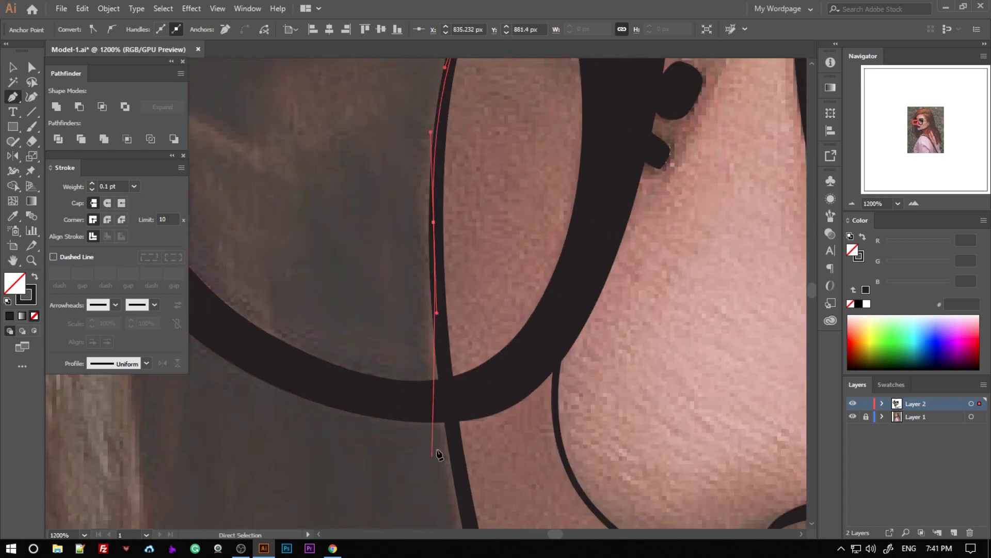
scroll(437, 454, "down", 2)
scroll(510, 521, "down", 5)
scroll(483, 452, "right", 3)
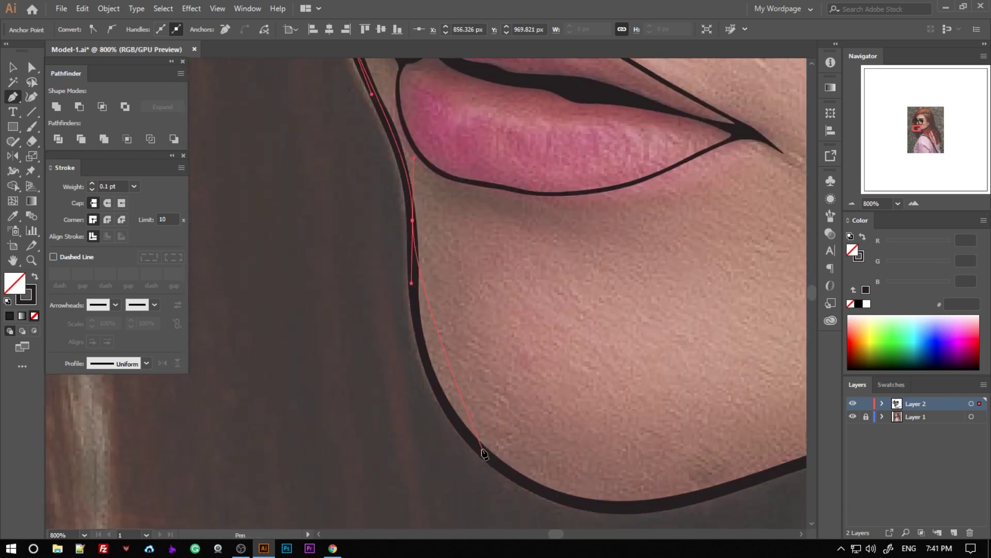
scroll(553, 514, "down", 3)
scroll(659, 310, "down", 1)
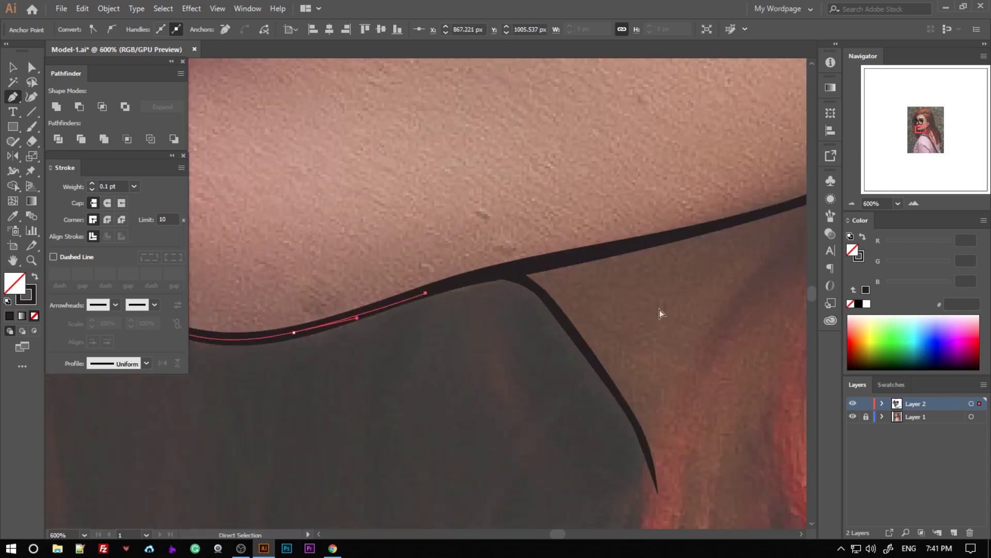
left_click(599, 366)
scroll(489, 435, "down", 3)
scroll(488, 435, "up", 3)
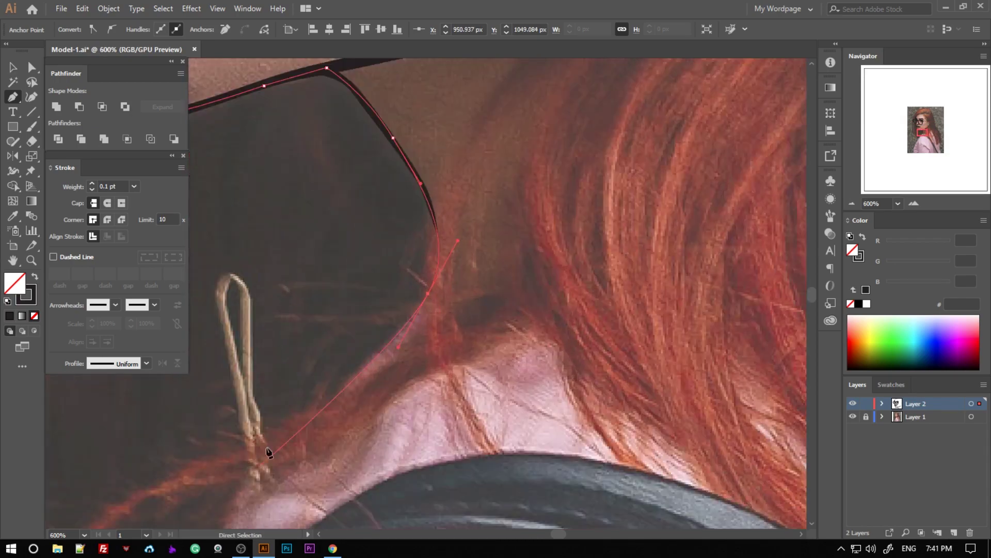
scroll(309, 403, "down", 1)
left_click_drag(334, 357, 309, 388)
scroll(336, 362, "down", 1)
scroll(337, 367, "down", 2)
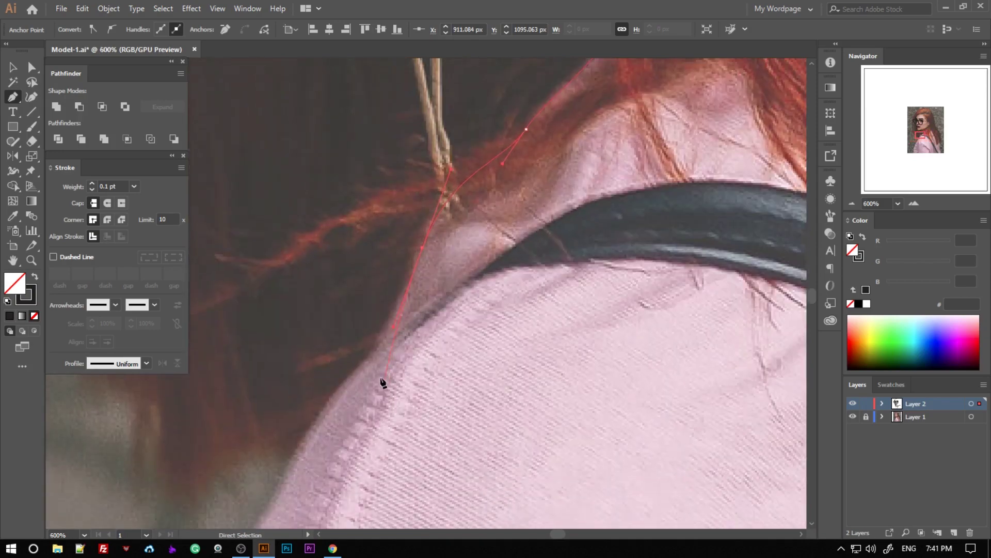
left_click(356, 369)
scroll(356, 369, "down", 1)
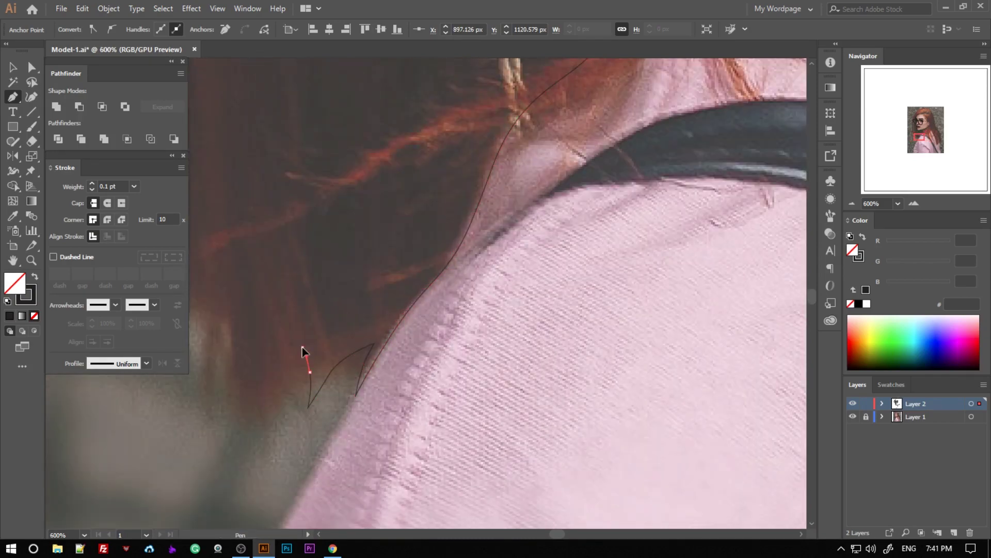
left_click(303, 349)
scroll(333, 413, "up", 1)
scroll(385, 342, "down", 2)
left_click_drag(309, 253, 295, 345)
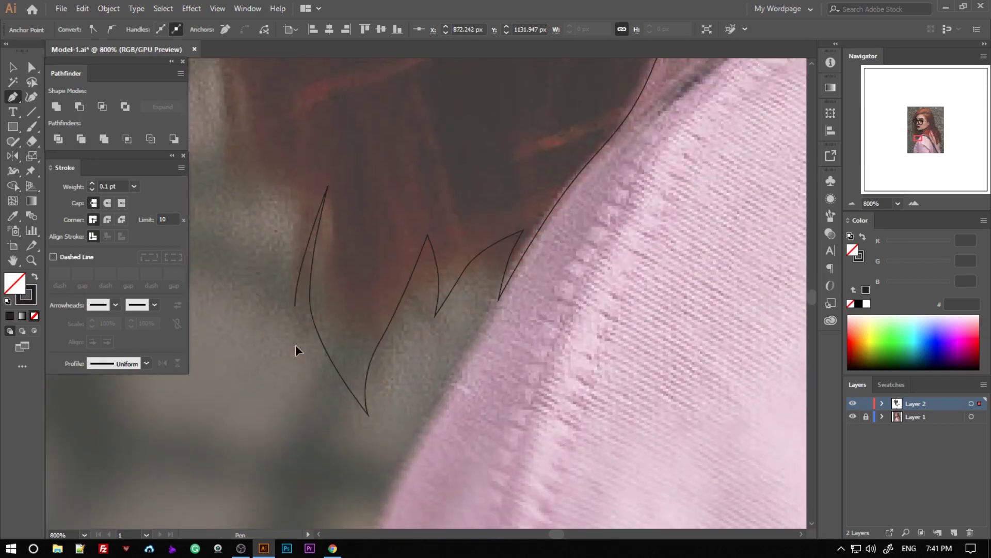
scroll(412, 283, "left", 3)
scroll(412, 284, "up", 1)
scroll(412, 284, "up", 2)
Trace a new hair strand path curving upward along the hair.
left_click(475, 465)
left_click(478, 312)
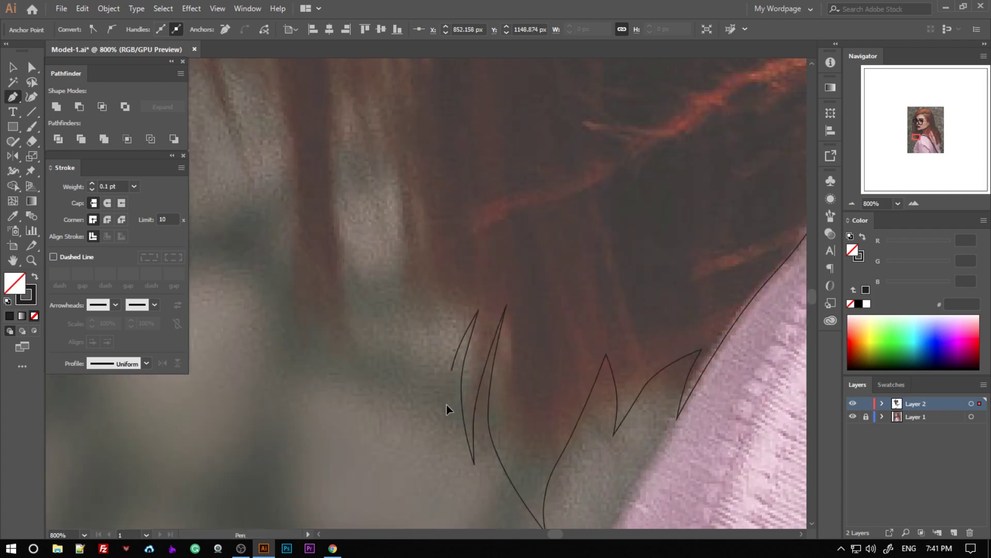
scroll(447, 410, "up", 3)
left_click_drag(416, 274, 397, 183)
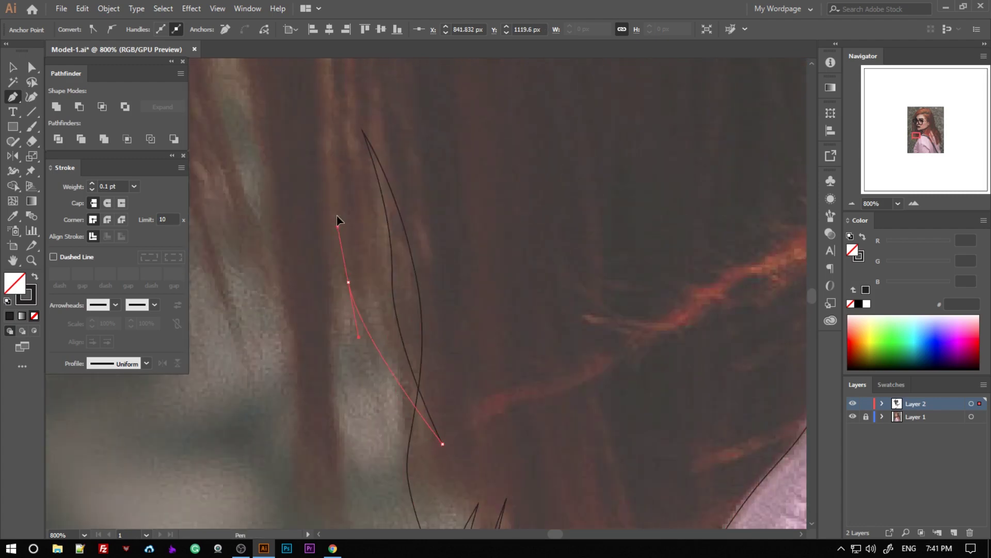
scroll(346, 461, "down", 1)
scroll(303, 415, "down", 1)
scroll(330, 237, "down", 1)
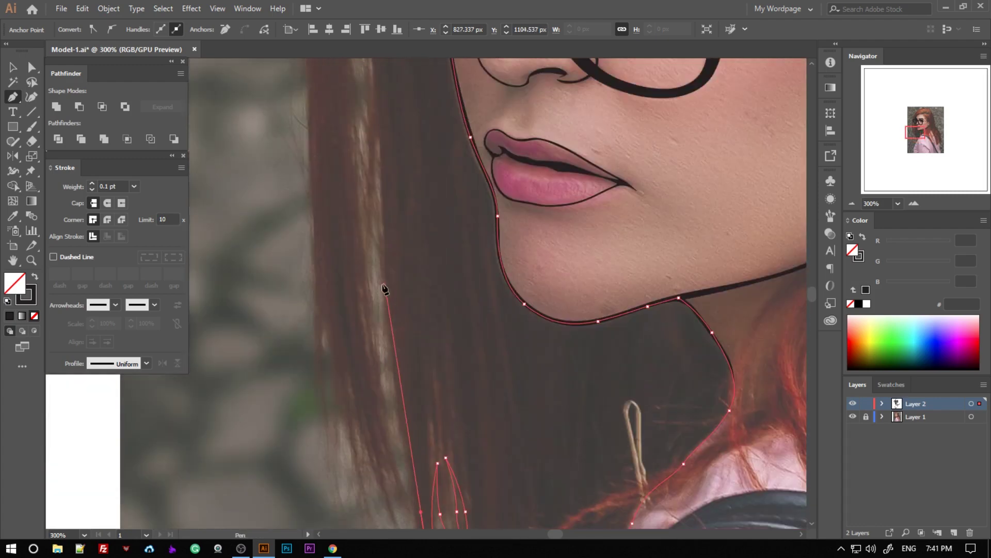
left_click(379, 248)
left_click(376, 150)
scroll(377, 149, "up", 3)
left_click(369, 204)
scroll(371, 261, "down", 2)
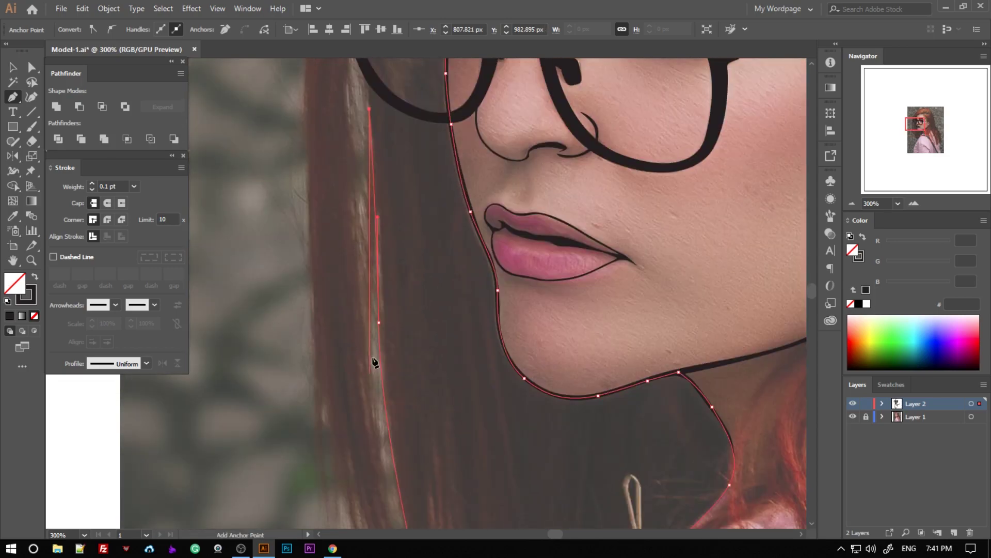
scroll(362, 382, "down", 3)
Trace a second hair strand from the top of the hair down to its lower tip.
left_click(416, 414)
scroll(362, 335, "up", 2)
left_click(333, 191)
left_click(353, 146)
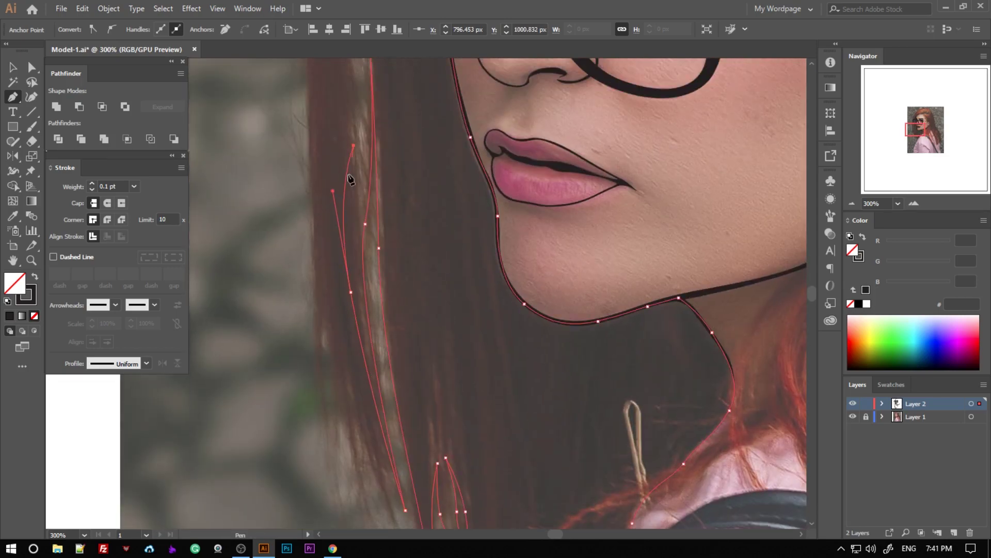
left_click(340, 300)
left_click(351, 406)
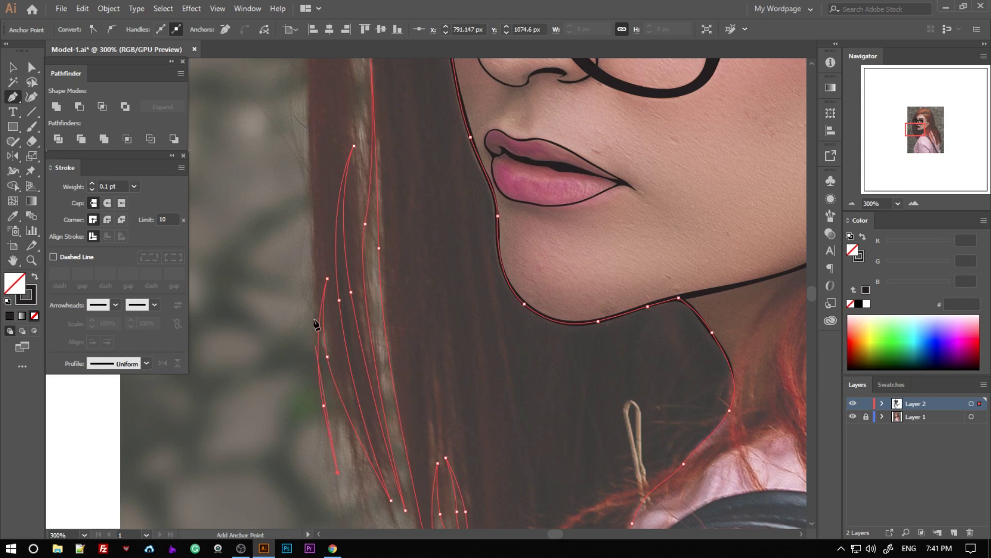
scroll(317, 327, "down", 2, "alt")
scroll(305, 206, "up", 3)
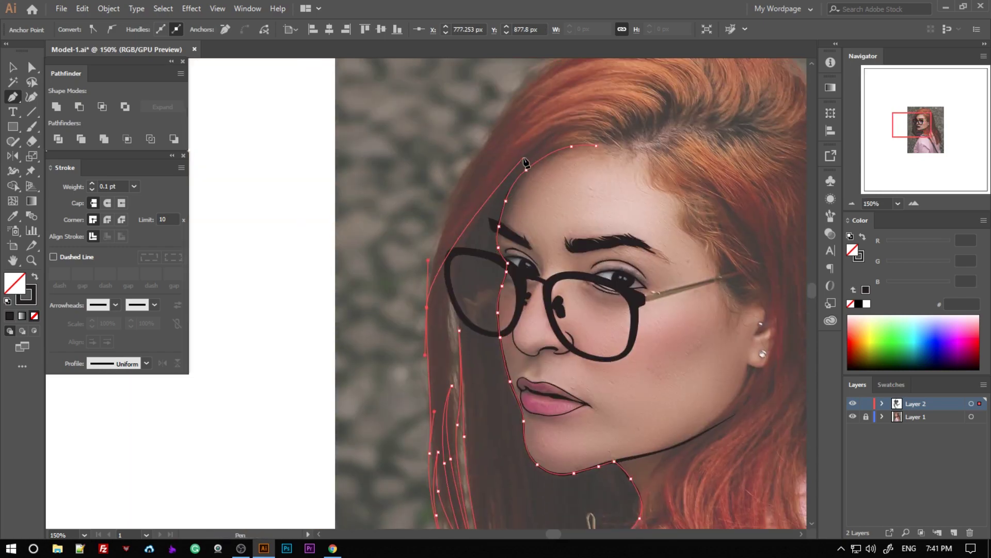
scroll(522, 133, "up", 2, "alt")
scroll(522, 211, "up", 2)
scroll(544, 181, "up", 2)
scroll(542, 178, "up", 2)
Draw the hair's outer edge over the crown and down to the pointed strand tips.
left_click_drag(633, 174, 711, 132)
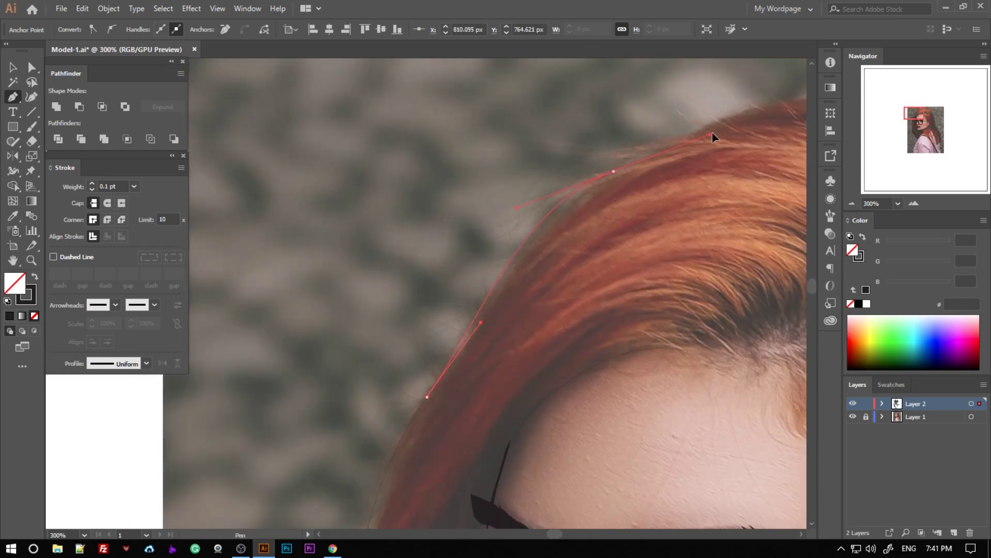
scroll(712, 132, "right", 4)
scroll(739, 216, "up", 2)
left_click_drag(652, 225, 721, 236)
scroll(683, 329, "up", 1, "alt")
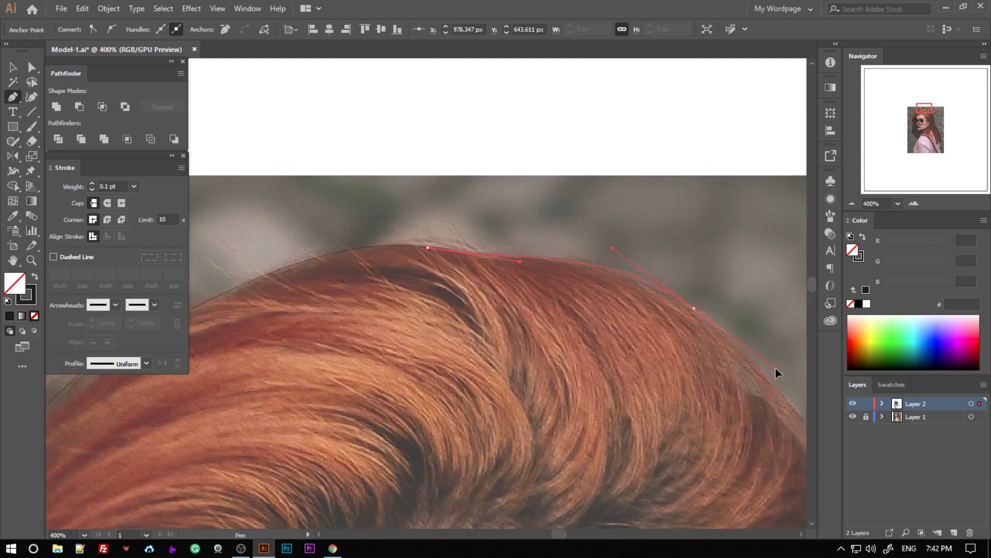
scroll(775, 367, "down", 1, "alt")
scroll(593, 348, "down", 3)
scroll(613, 451, "right", 3)
scroll(613, 451, "down", 2)
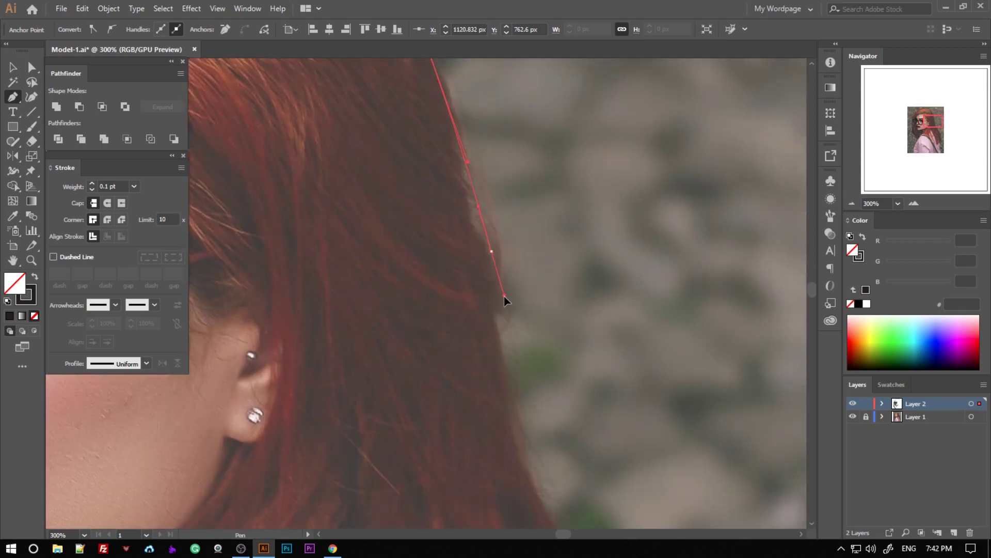
scroll(504, 297, "up", 1, "alt")
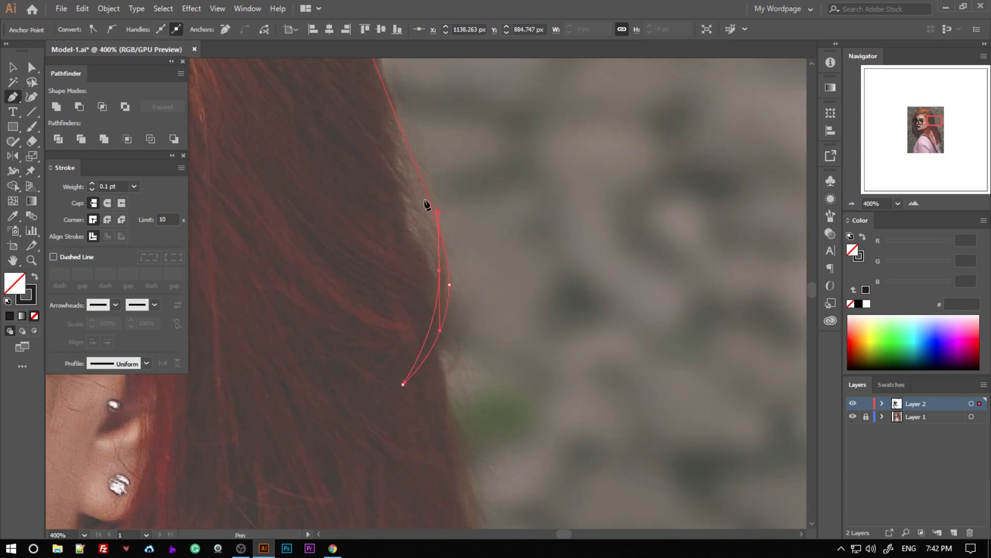
scroll(486, 489, "down", 2)
scroll(556, 339, "left", 2)
scroll(675, 476, "down", 2)
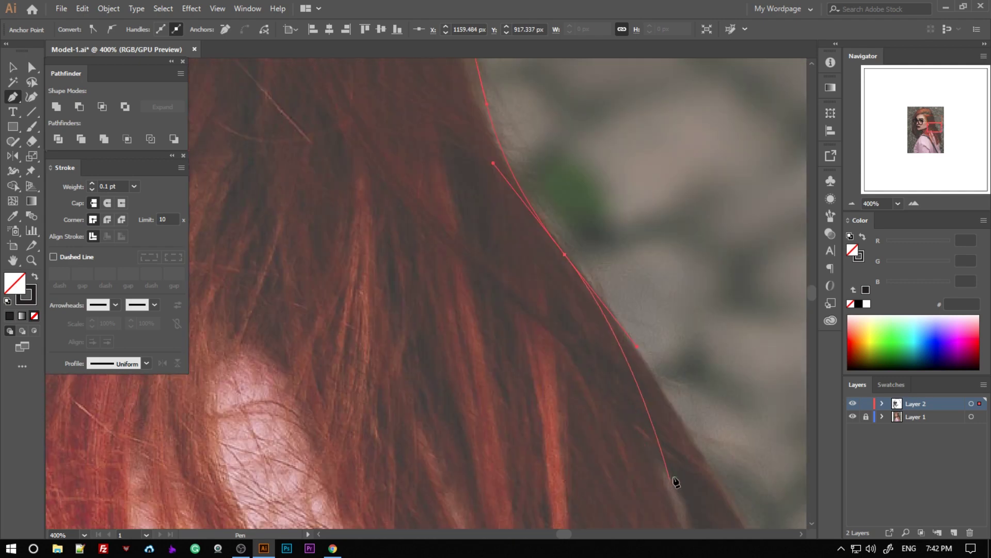
scroll(763, 392, "left", 1)
left_click_drag(757, 372, 799, 483)
scroll(781, 496, "down", 2)
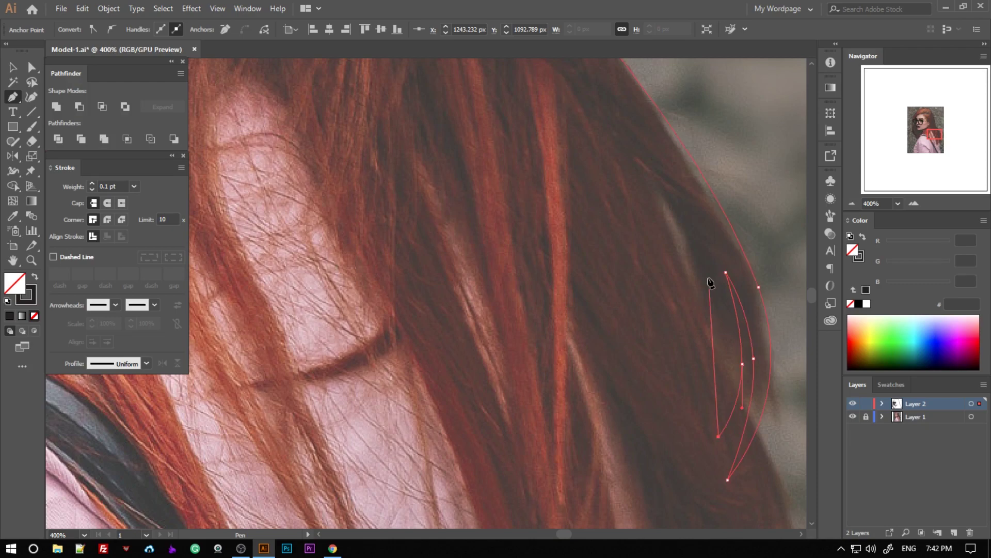
Add anchors from the hair tip along lower strands, curving one across the pale skin area.
scroll(779, 405, "down", 4)
scroll(775, 487, "down", 3)
scroll(568, 429, "right", 7)
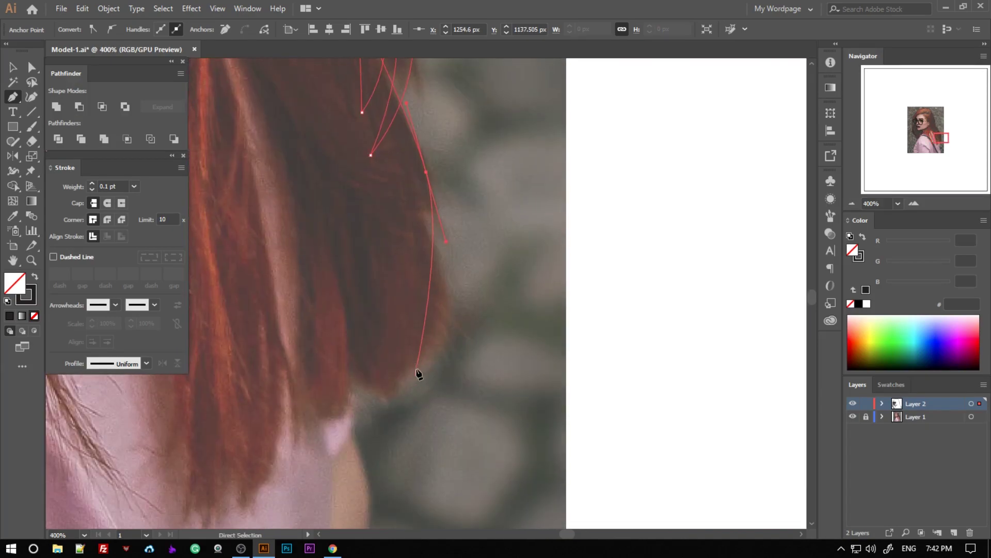
left_click(357, 448)
scroll(357, 448, "down", 3)
scroll(432, 338, "left", 3)
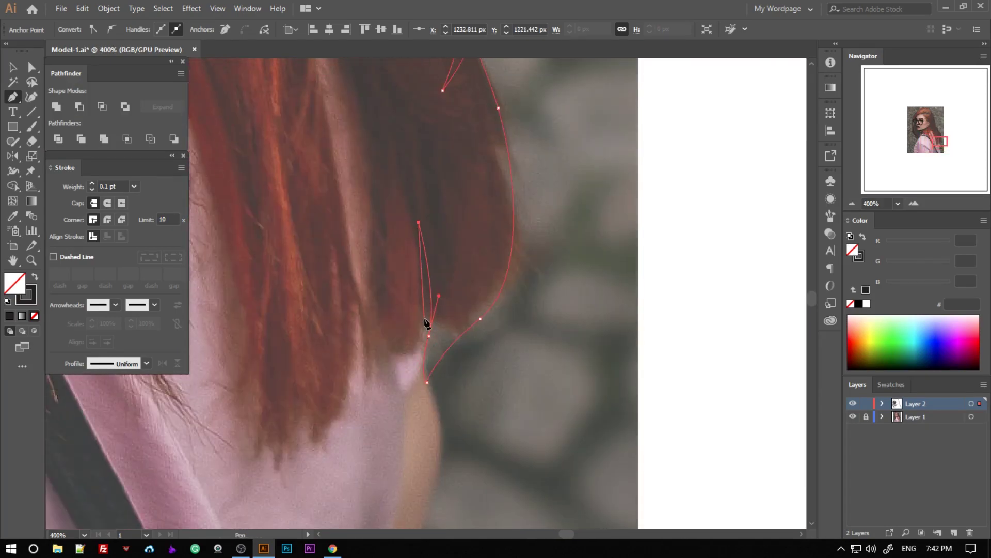
scroll(368, 304, "down", 1)
scroll(410, 200, "up", 2)
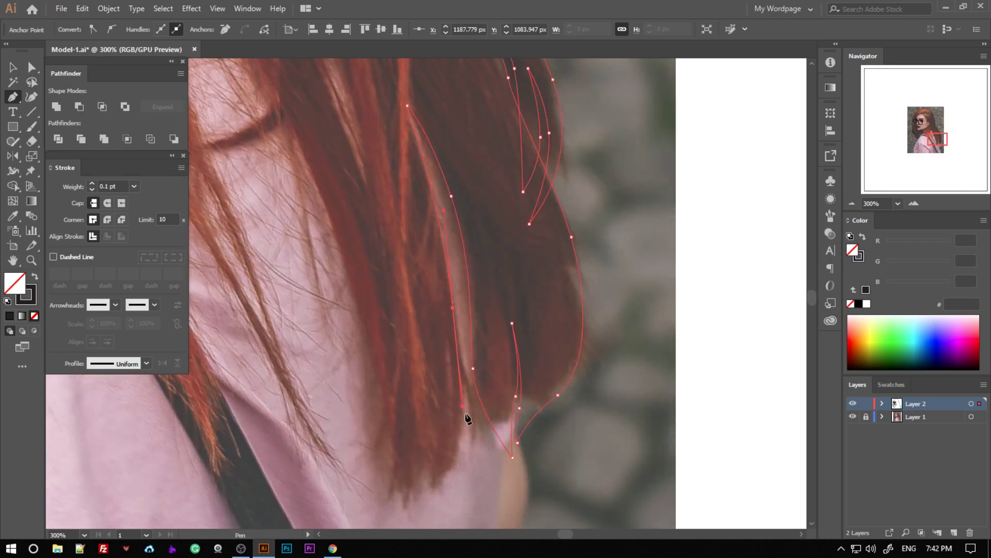
left_click(469, 416)
scroll(468, 417, "right", 2)
scroll(428, 310, "up", 2)
left_click_drag(421, 296, 413, 274)
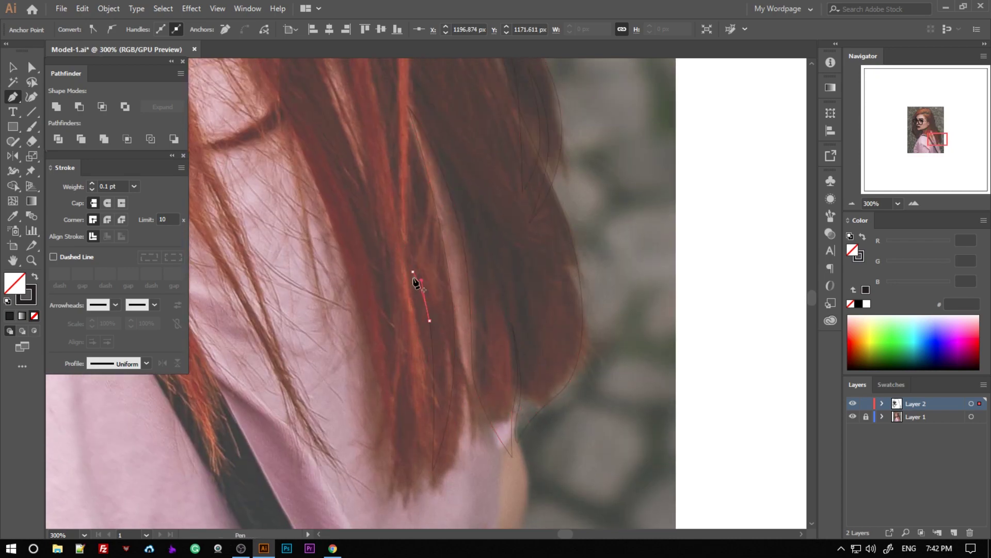
scroll(444, 485, "down", 2)
scroll(416, 436, "up", 4)
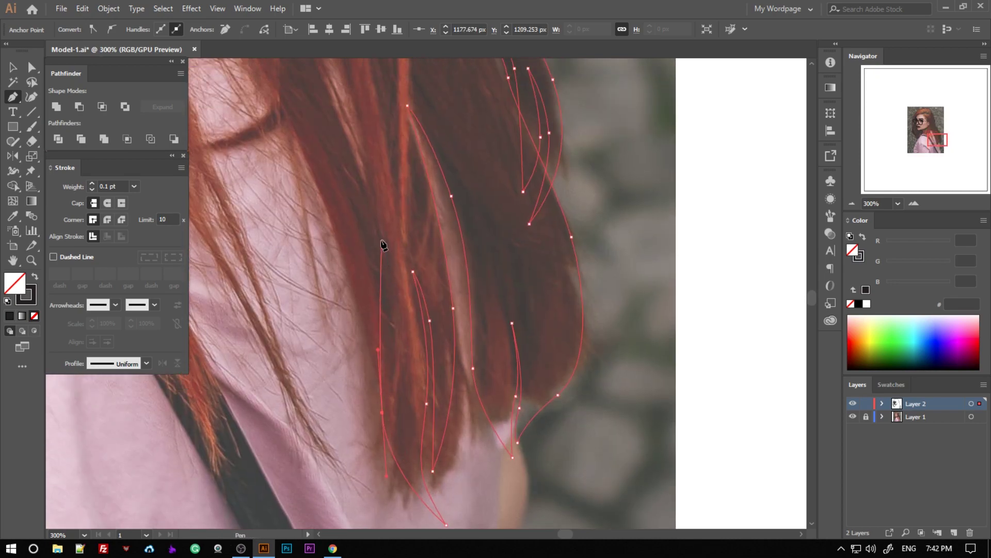
scroll(264, 134, "down", 3)
scroll(332, 199, "up", 4)
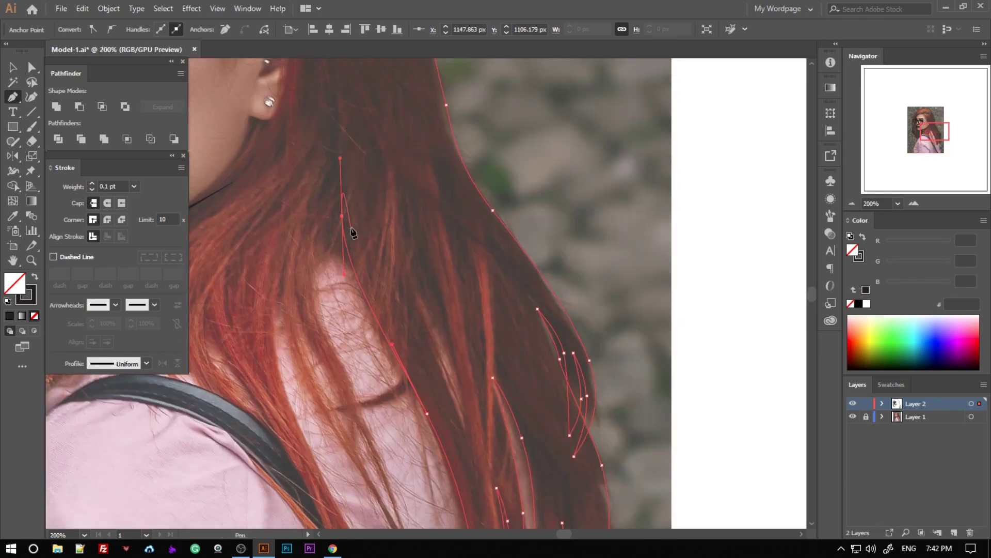
scroll(466, 331, "left", 3)
scroll(450, 289, "down", 2)
left_click_drag(417, 360, 445, 435)
scroll(409, 324, "down", 2)
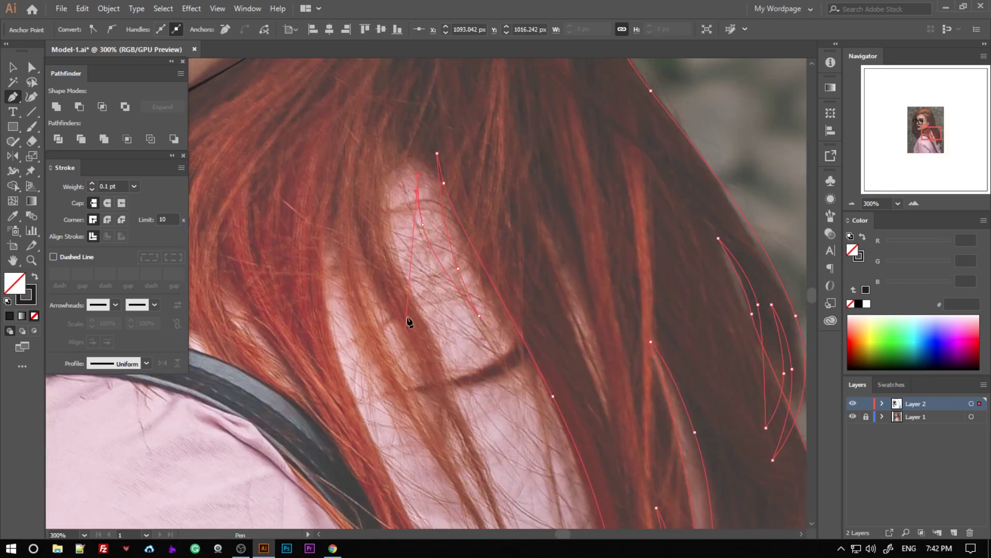
scroll(465, 392, "down", 2)
scroll(517, 444, "down", 2)
scroll(522, 382, "down", 4)
scroll(465, 248, "up", 4)
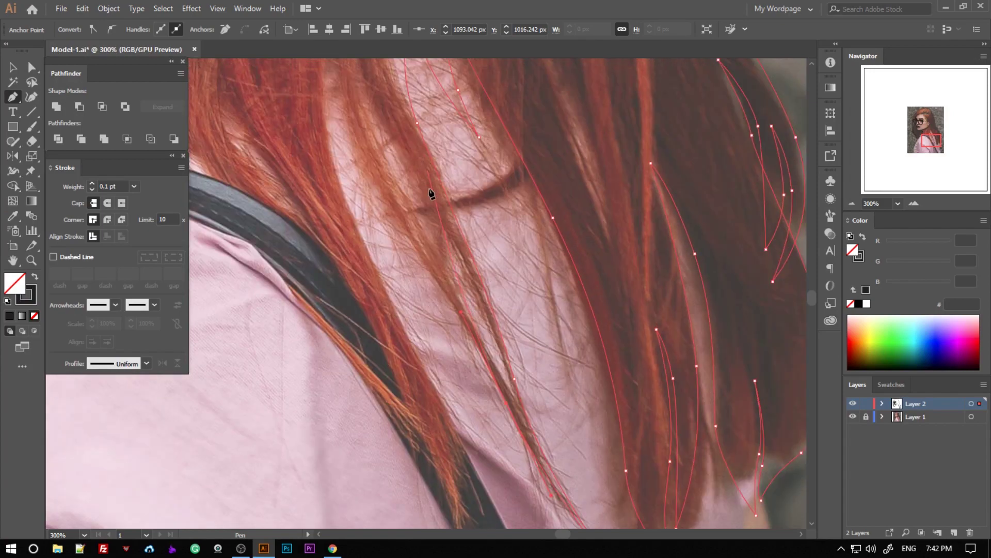
scroll(432, 195, "up", 1)
Try short strand paths near the bag strap, undoing the misplaced points.
left_click(402, 178)
scroll(381, 162, "up", 2)
left_click(442, 403)
scroll(490, 424, "down", 3)
key("ctrl+z")
scroll(361, 185, "up", 3)
scroll(366, 290, "down", 3)
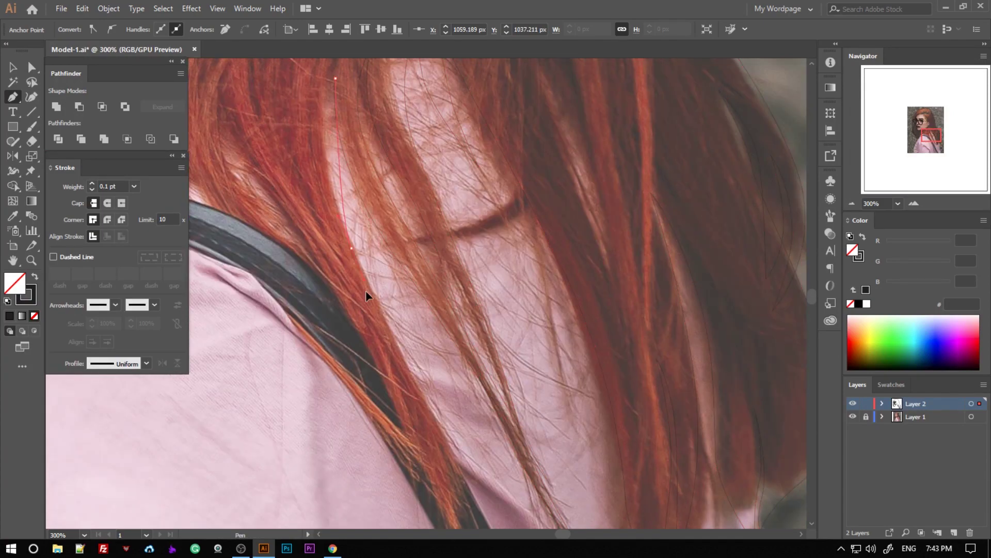
scroll(469, 354, "down", 5)
scroll(409, 310, "up", 2)
left_click(428, 303)
left_click(456, 422)
key("ctrl+z")
scroll(451, 434, "down", 3)
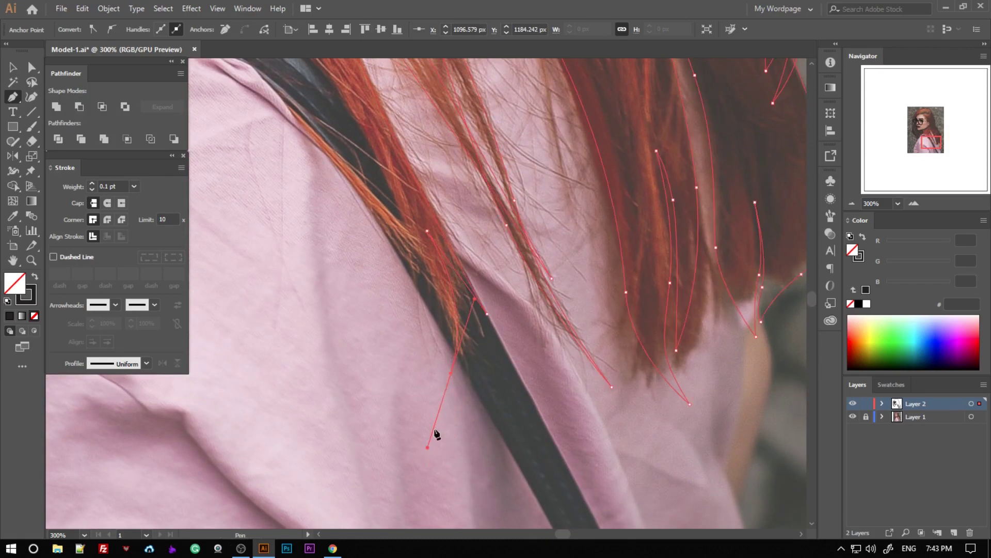
scroll(337, 139, "up", 3)
scroll(272, 174, "up", 2)
key("ctrl+minus")
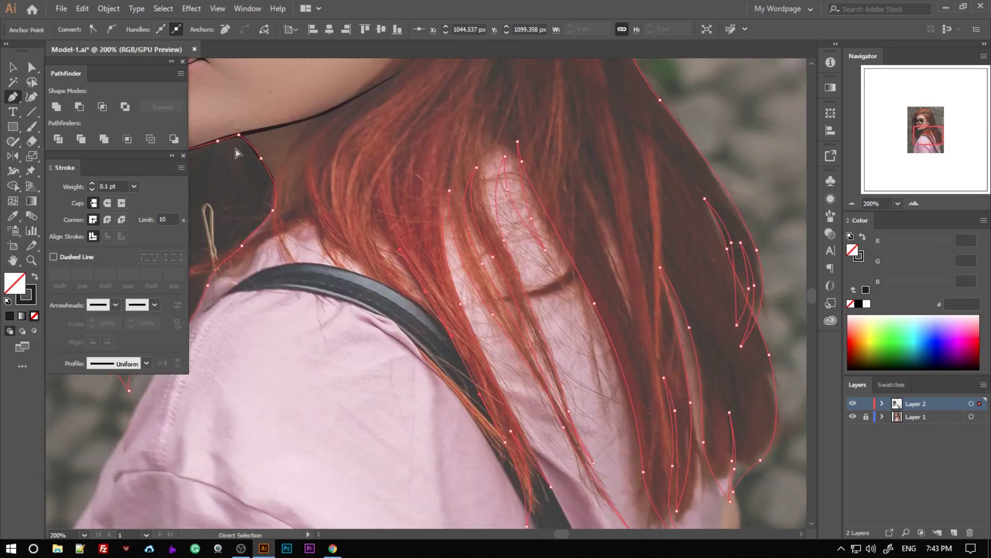
key("ctrl+plus")
scroll(350, 228, "down", 3)
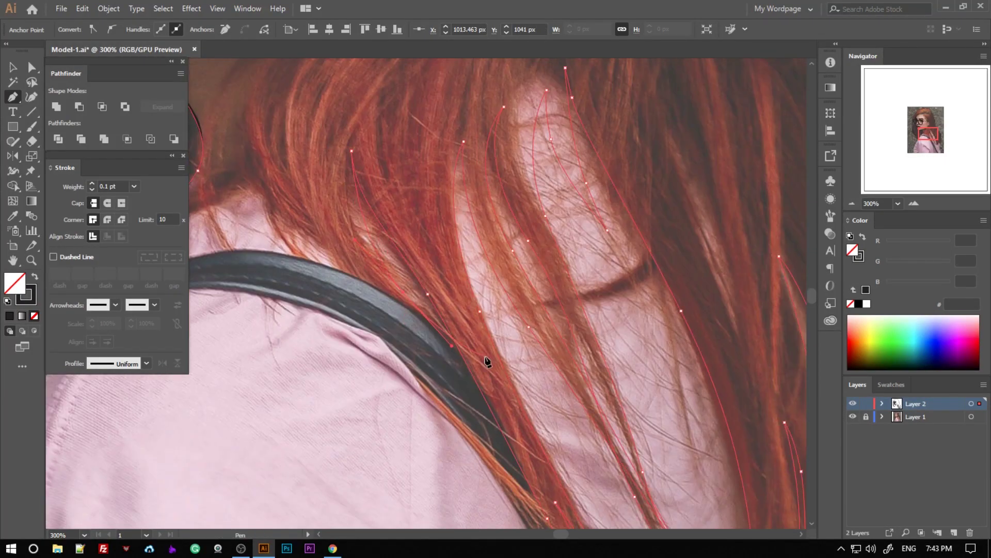
Trace a new hair strand outline near the strap, ending with a curved anchor.
left_click(387, 293)
left_click(329, 261)
left_click(311, 218)
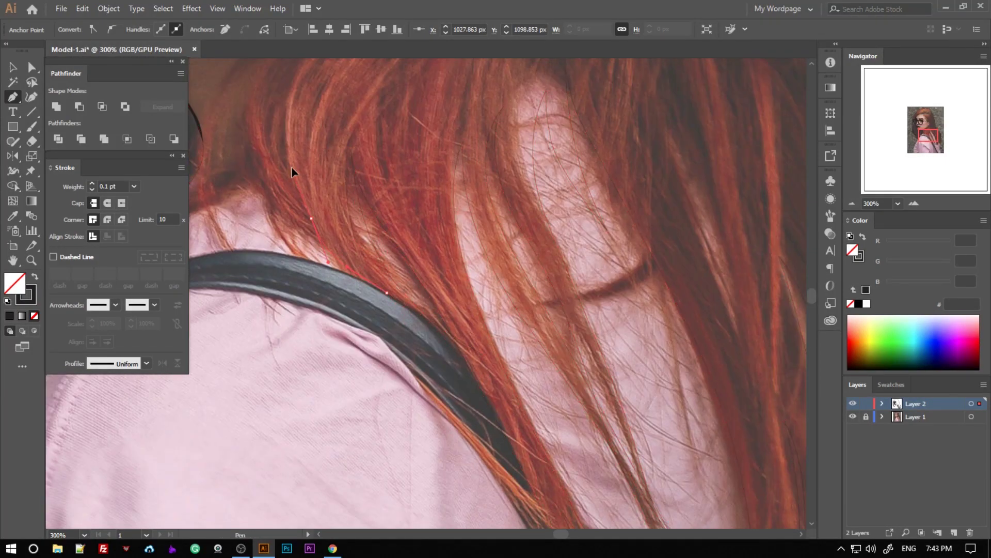
scroll(293, 171, "up", 2)
key("ctrl+minus")
key("ctrl+plus")
key("ctrl+plus")
key("ctrl+plus")
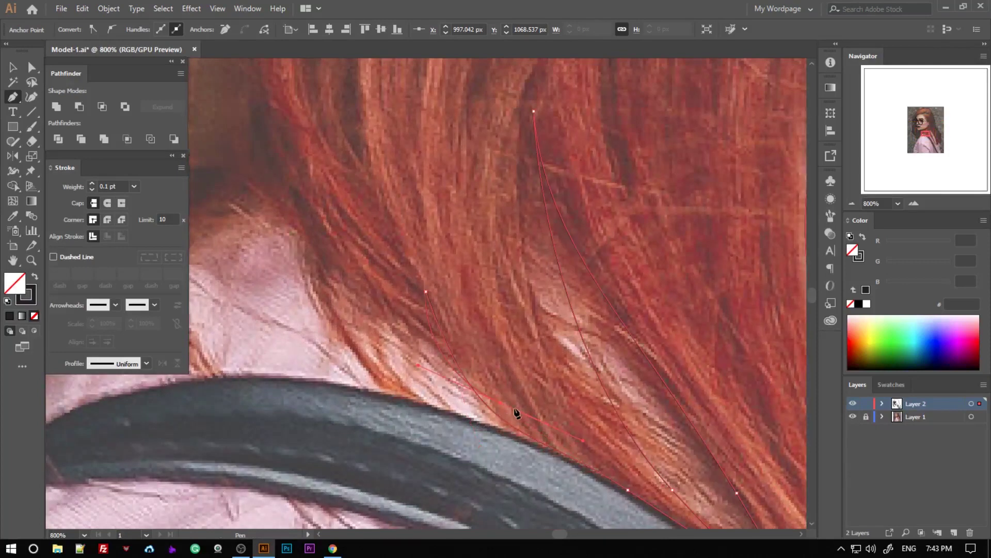
scroll(500, 408, "up", 2)
left_click_drag(289, 209, 336, 315)
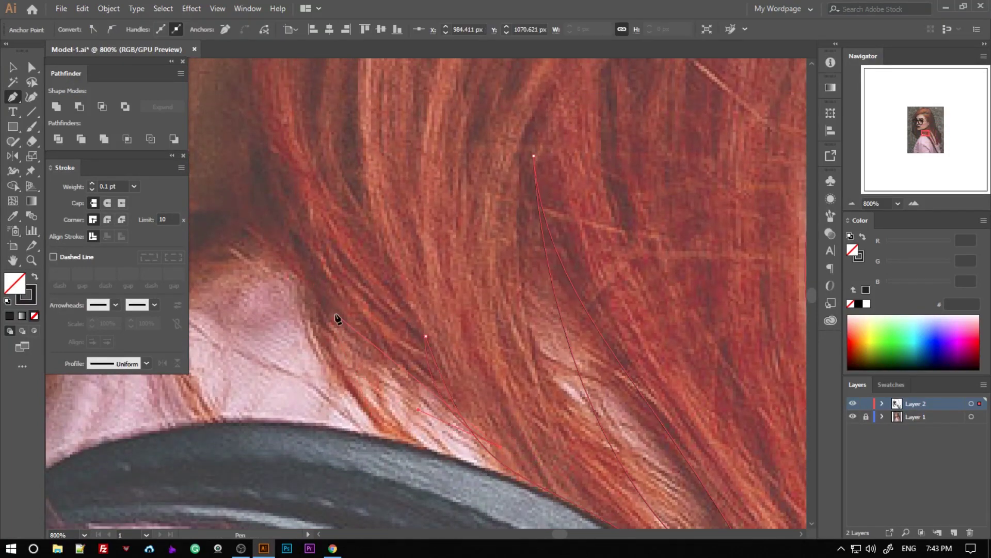
scroll(349, 350, "down", 3)
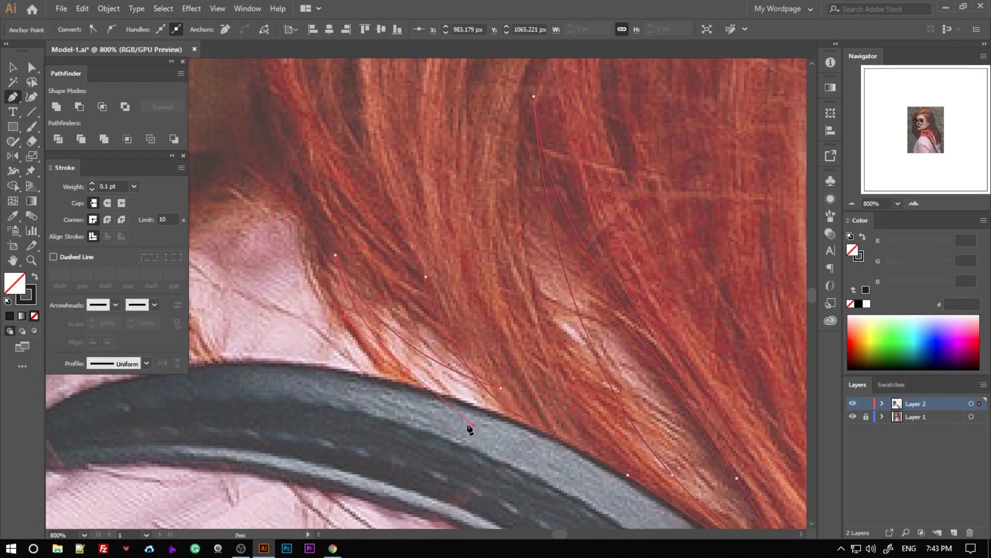
scroll(411, 377, "up", 1)
Continue the hair strand upward with a curved anchor.
scroll(247, 177, "down", 3)
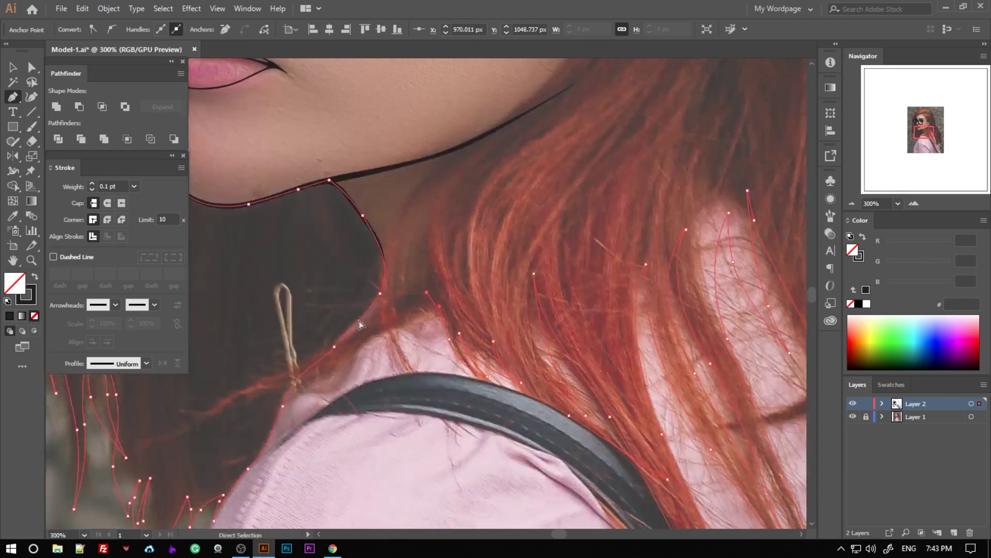
scroll(469, 335, "up", 2)
scroll(468, 310, "up", 1)
scroll(465, 243, "up", 4)
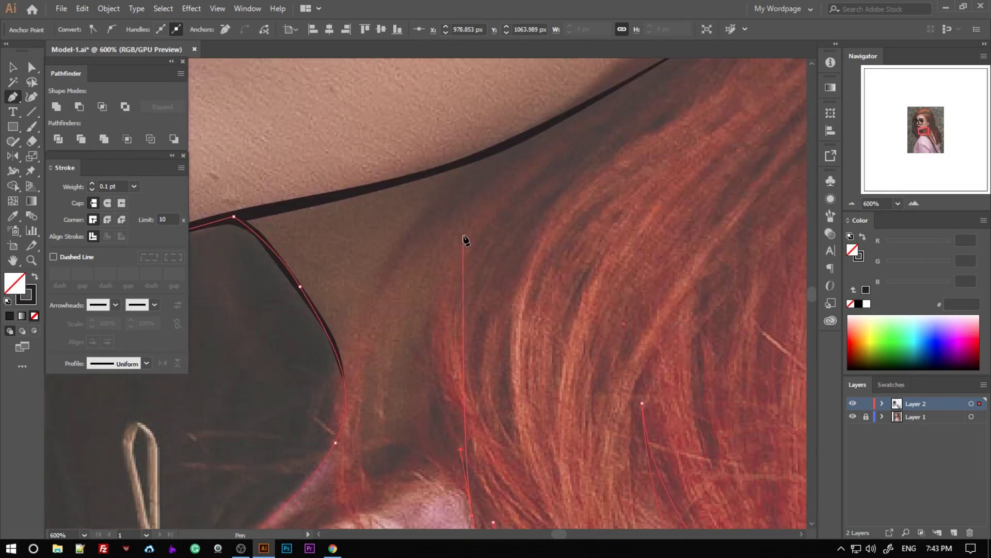
left_click_drag(463, 232, 570, 118)
scroll(465, 232, "down", 5)
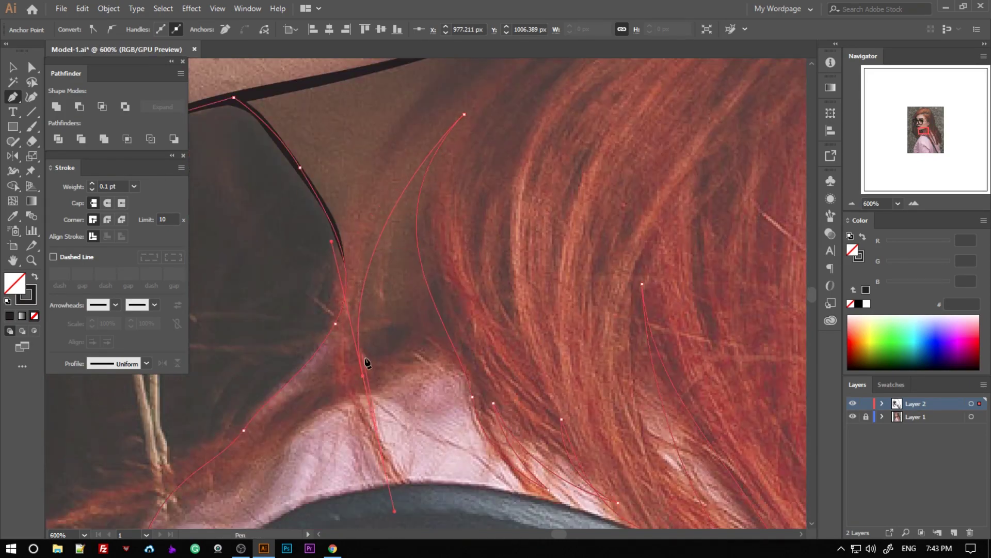
scroll(361, 358, "up", 2)
mouse_move(361, 358)
left_mouse_down()
mouse_move(377, 385)
mouse_move(394, 319)
left_mouse_up()
scroll(376, 385, "up", 2)
Start a new path along the dark hair edge toward the ear and earlobe.
left_click(478, 223)
left_click(516, 200)
left_click(540, 187)
scroll(712, 133, "up", 5)
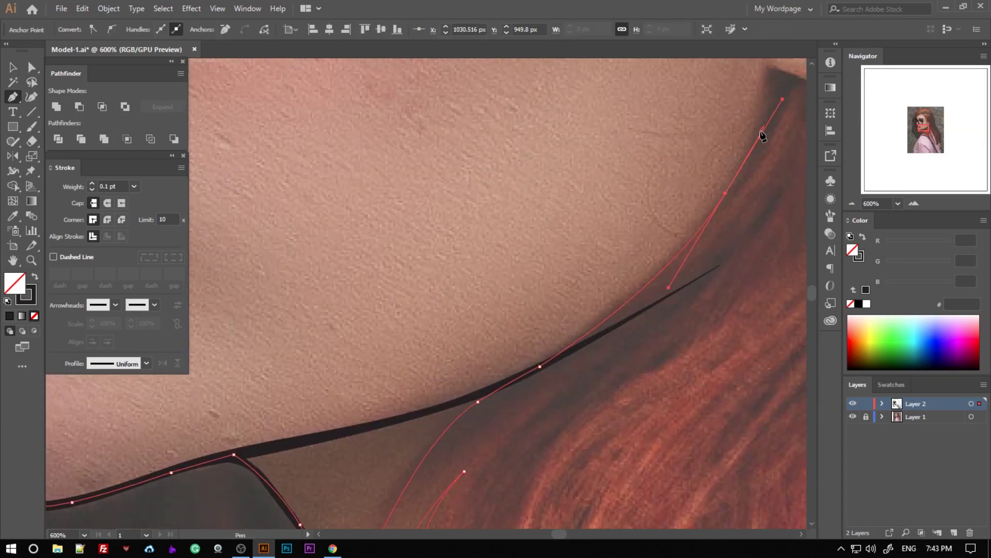
key("ctrl+minus")
left_click(467, 169)
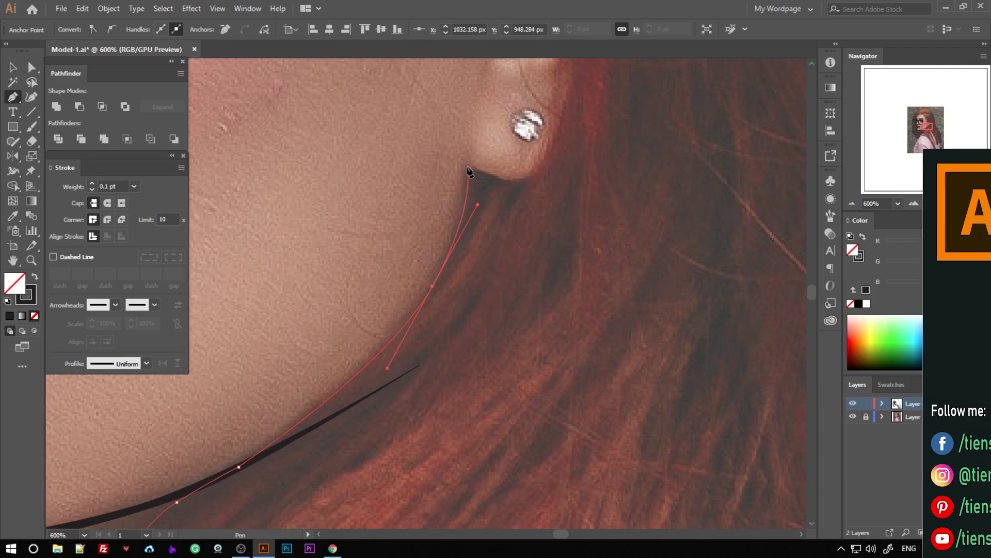
left_click(519, 186)
scroll(552, 257, "up", 3)
scroll(552, 257, "up", 4)
Extend the hair-edge path past the earring up to the glasses arm.
left_click(579, 225)
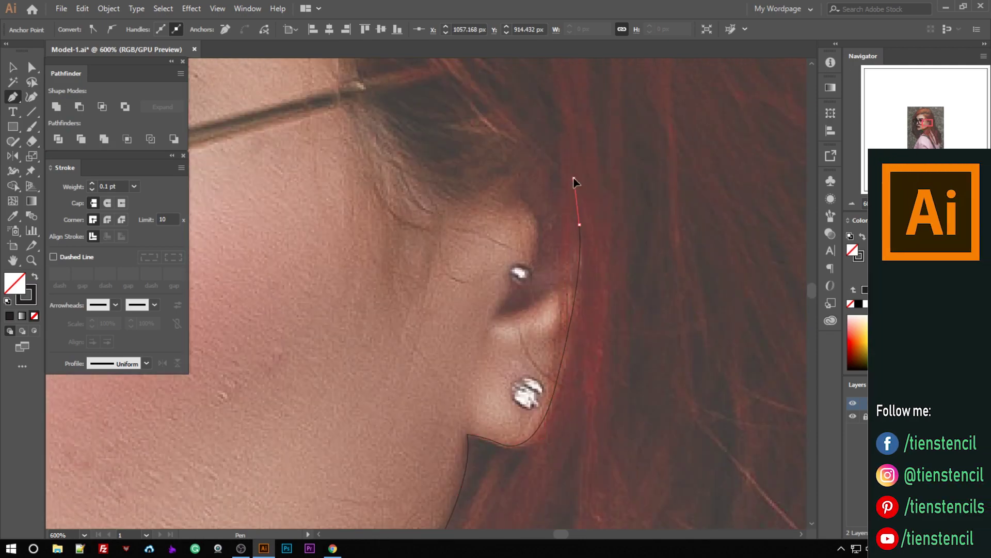
scroll(576, 258, "up", 2)
left_click(553, 211)
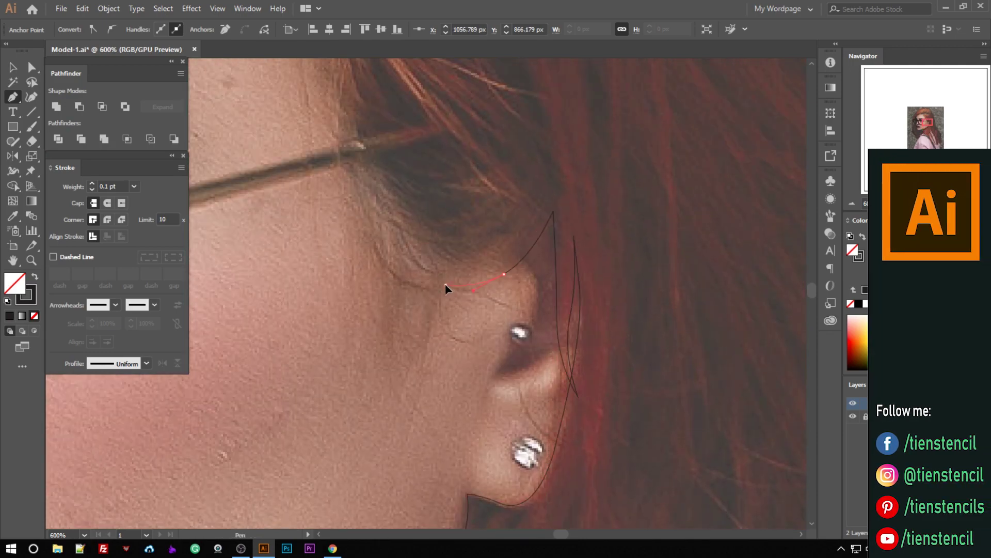
left_click(405, 216)
scroll(404, 217, "up", 1)
scroll(364, 274, "up", 2)
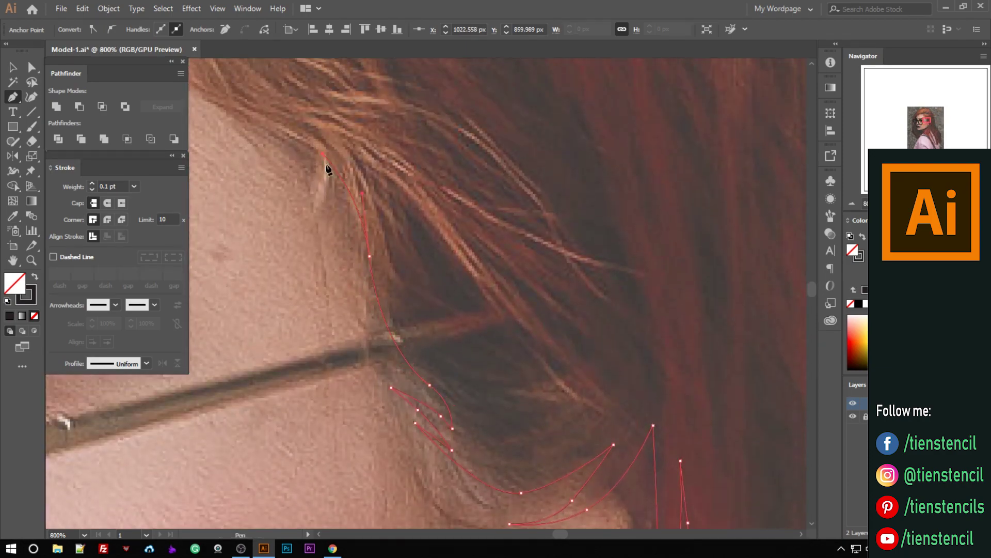
scroll(409, 320, "up", 5)
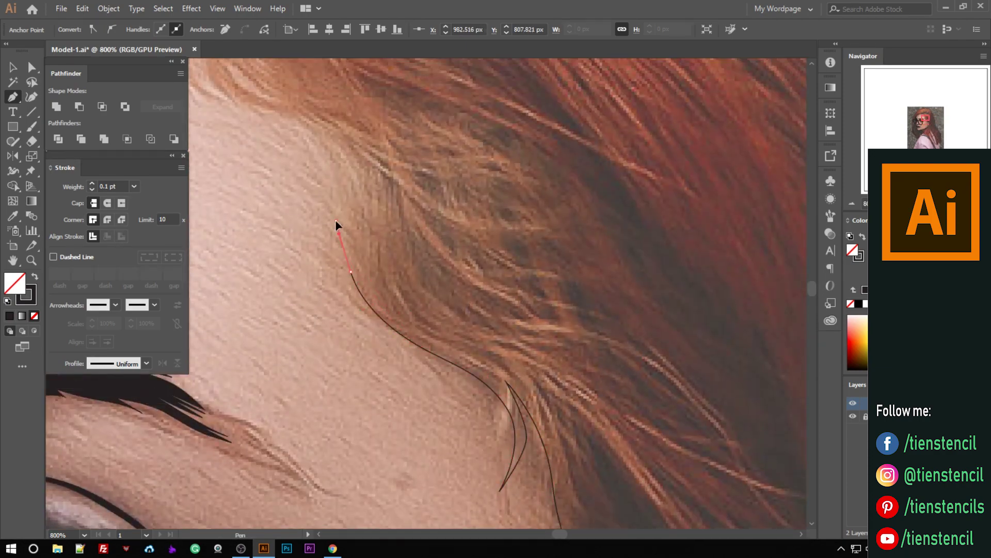
scroll(335, 222, "down", 3)
scroll(454, 342, "up", 5)
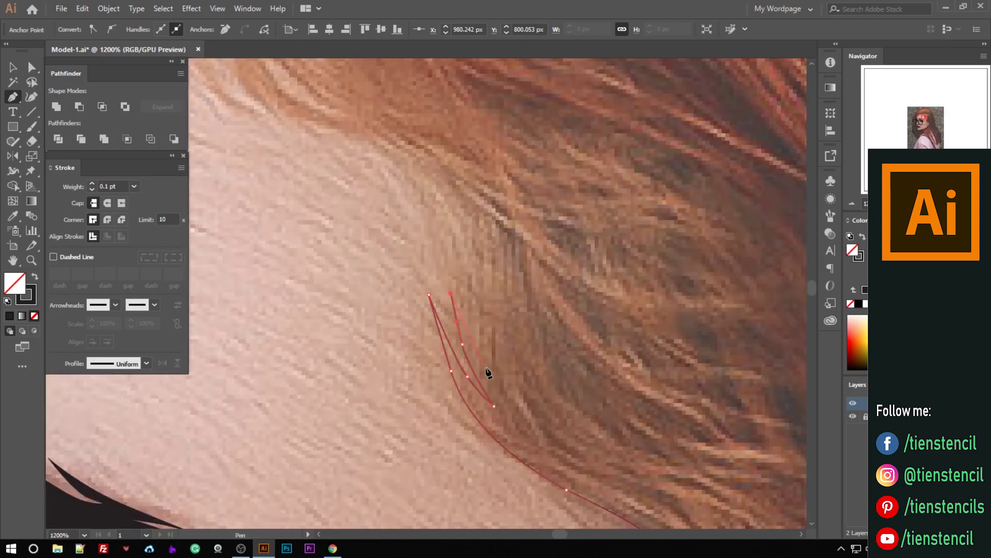
Draw a thin leaf-shaped hair strand near the temple.
left_click(517, 423)
scroll(496, 356, "up", 1)
left_click(459, 310)
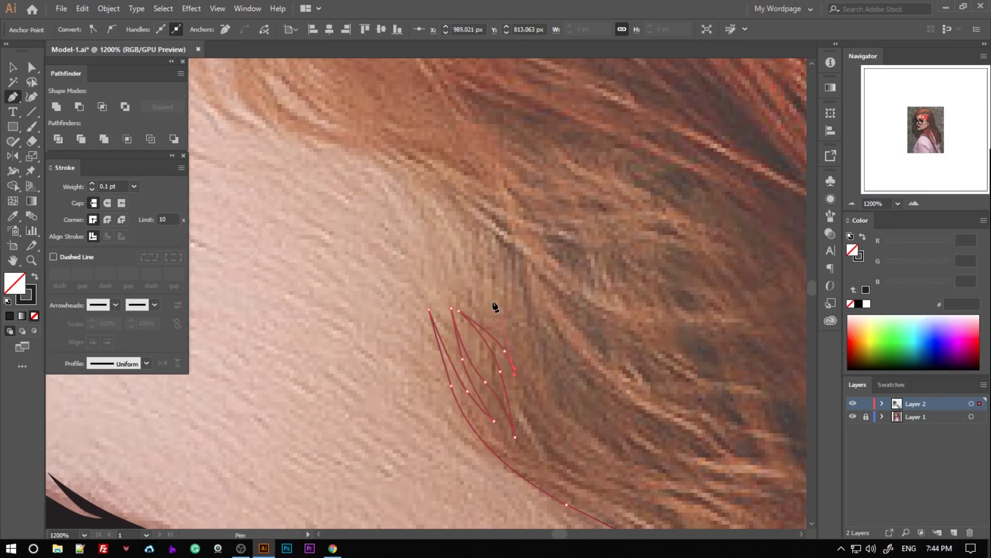
scroll(267, 124, "up", 3)
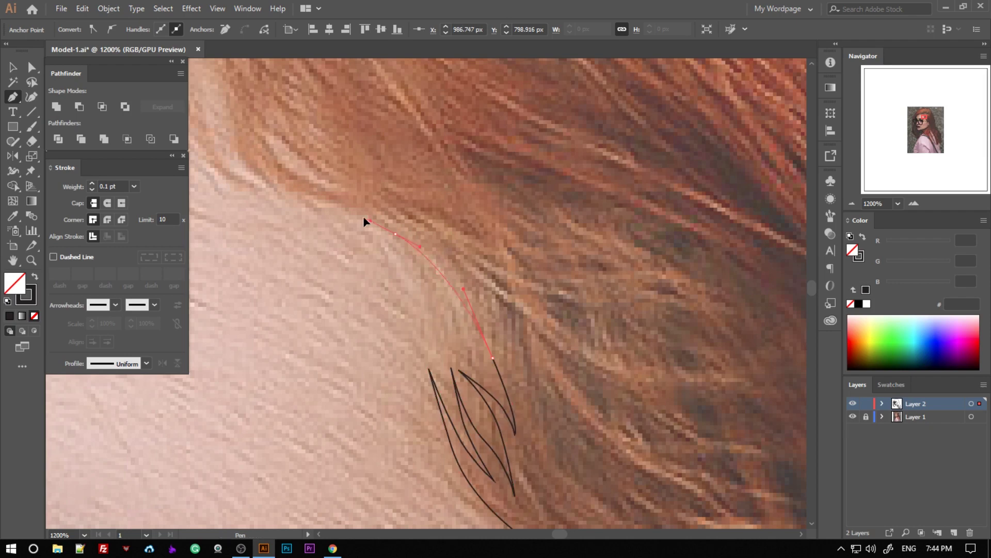
left_click(260, 170)
scroll(259, 170, "down", 2)
scroll(395, 214, "up", 2)
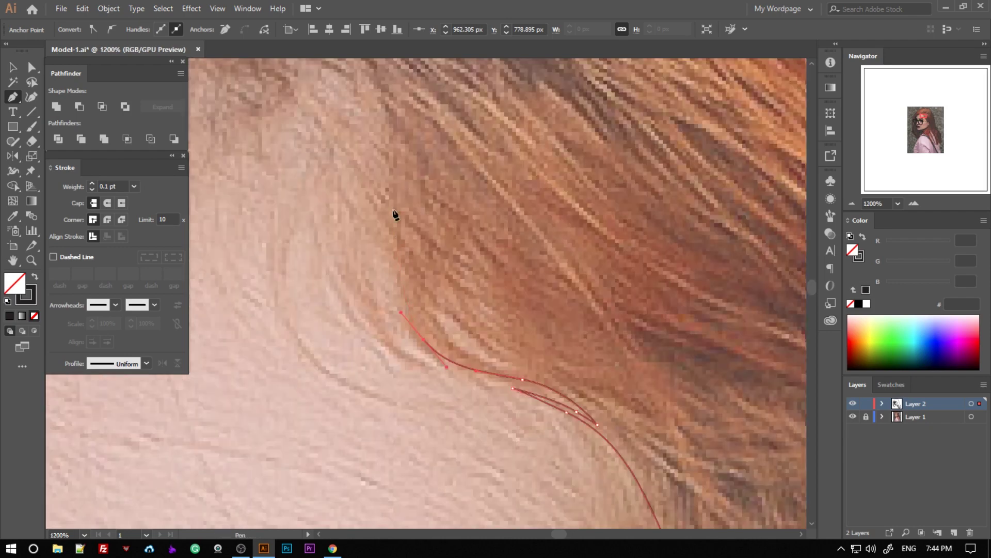
Add curved anchors to the temple strand, undoing the last one.
left_click(362, 320)
left_click_drag(317, 223, 316, 182)
scroll(400, 332, "up", 1)
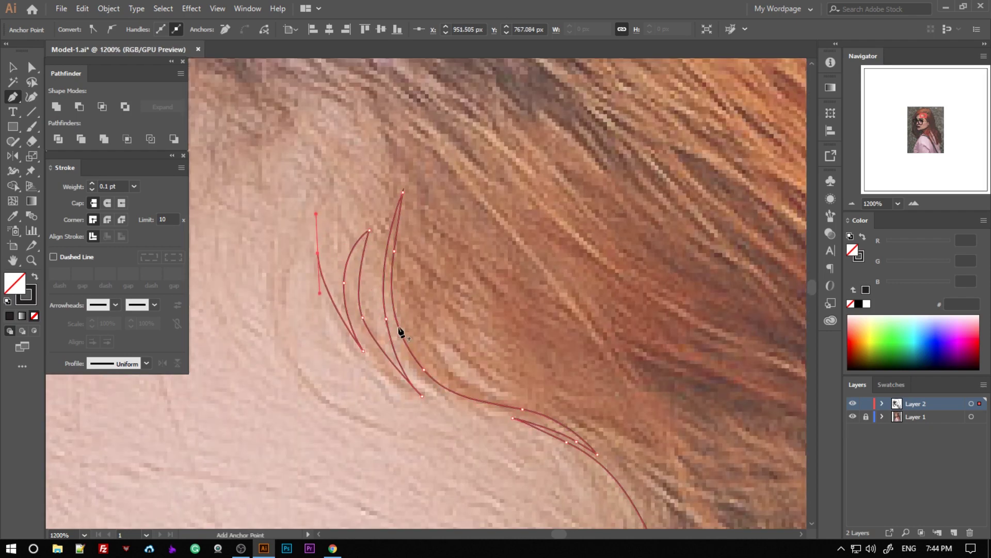
scroll(382, 200, "up", 2)
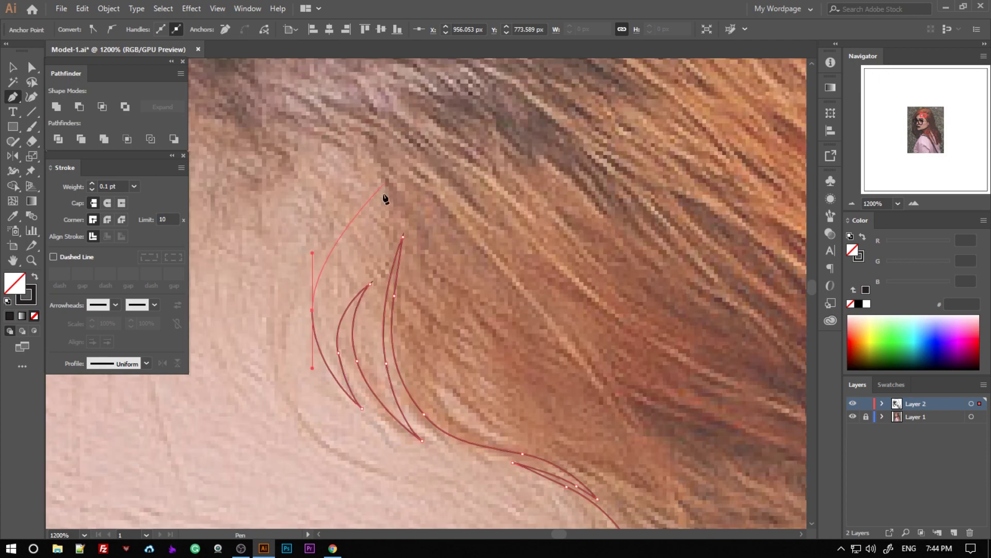
scroll(237, 188, "up", 2)
scroll(309, 232, "down", 2)
scroll(427, 293, "up", 1)
left_click_drag(428, 293, 462, 308)
scroll(447, 277, "up", 2)
key("ctrl+z")
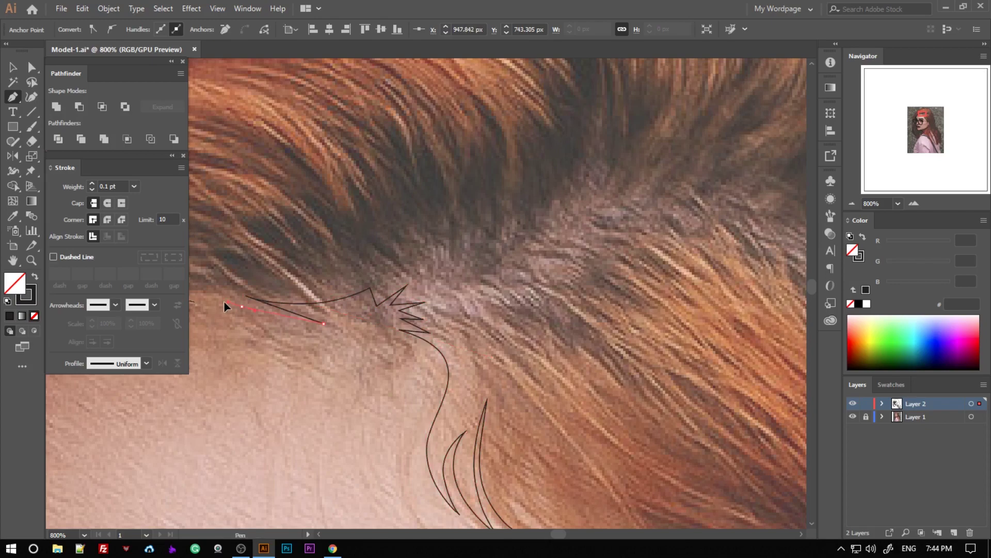
Fill the traced hair shapes with near-black #231f20, then begin a strand by the ear.
key("v")
scroll(532, 332, "down", 3)
scroll(531, 332, "down", 3)
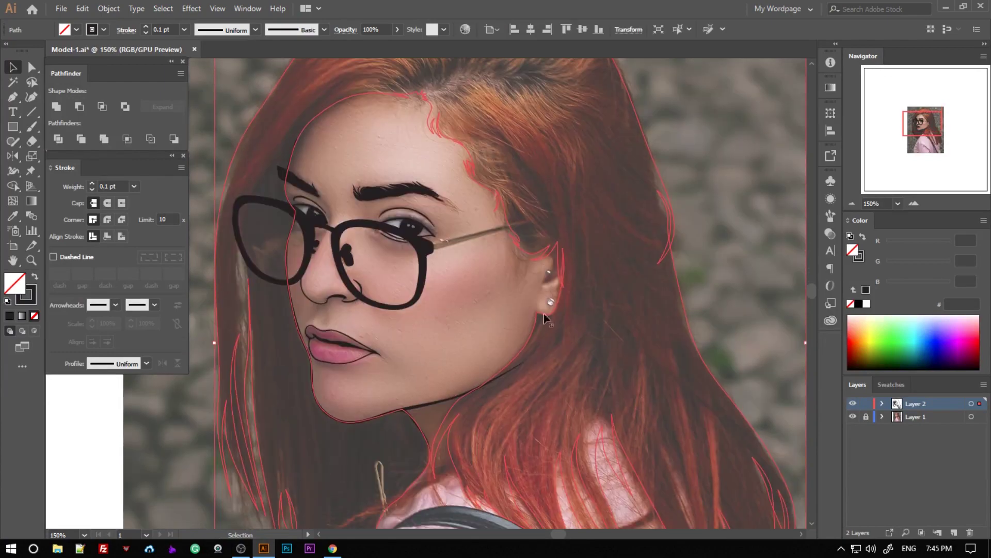
key("i")
left_click(475, 320)
key("ctrl+shift+a")
scroll(475, 320, "up", 3)
scroll(461, 199, "up", 3)
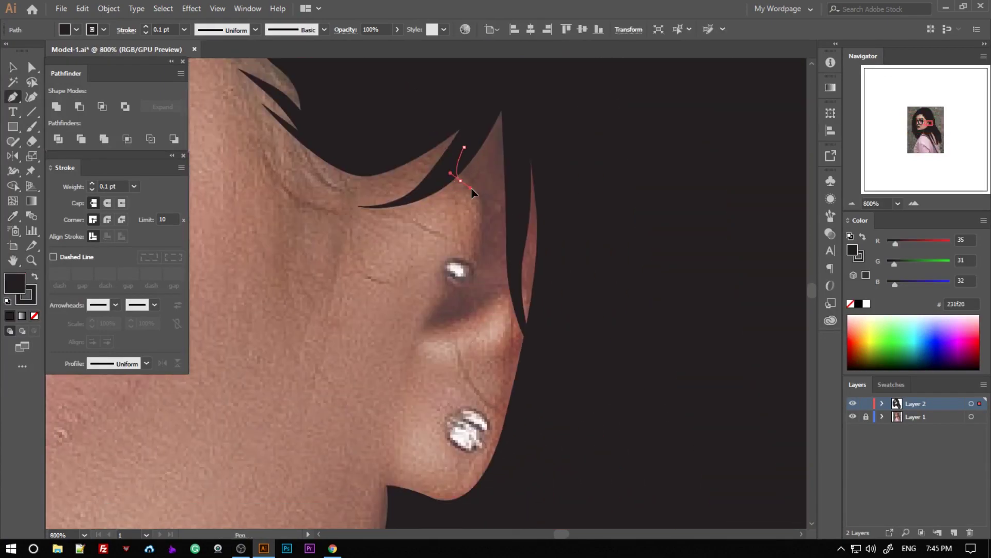
left_click_drag(442, 310, 416, 361)
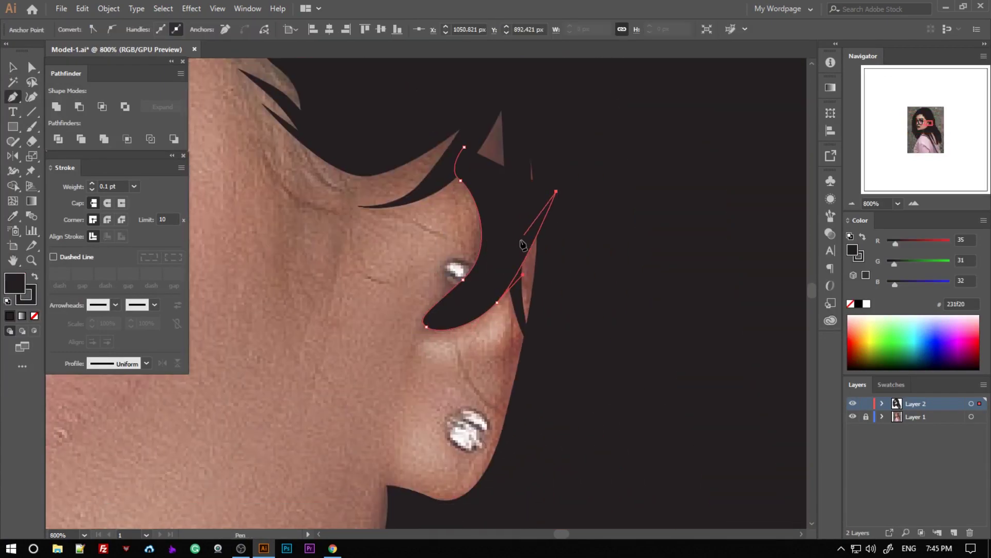
Curve the hair strand around the top of the ear and deselect it.
left_click_drag(506, 261, 486, 268)
left_click_drag(469, 137, 464, 143)
key("v")
key("ctrl+shift+a")
scroll(387, 309, "down", 3)
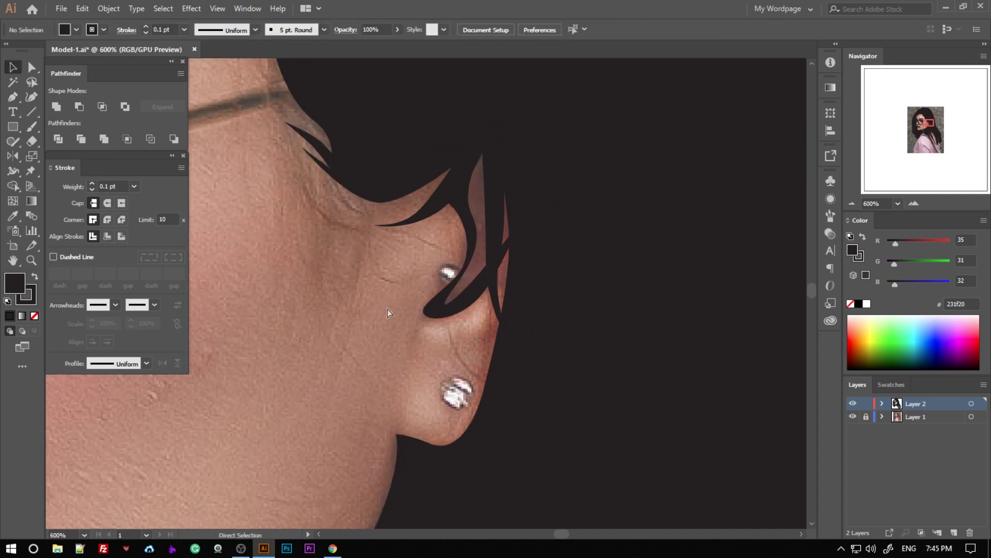
scroll(392, 331, "down", 3)
scroll(459, 303, "up", 2)
scroll(490, 308, "up", 5)
Draw a closed dark shape under the earlobe and deselect it.
key("p")
scroll(498, 240, "up", 1)
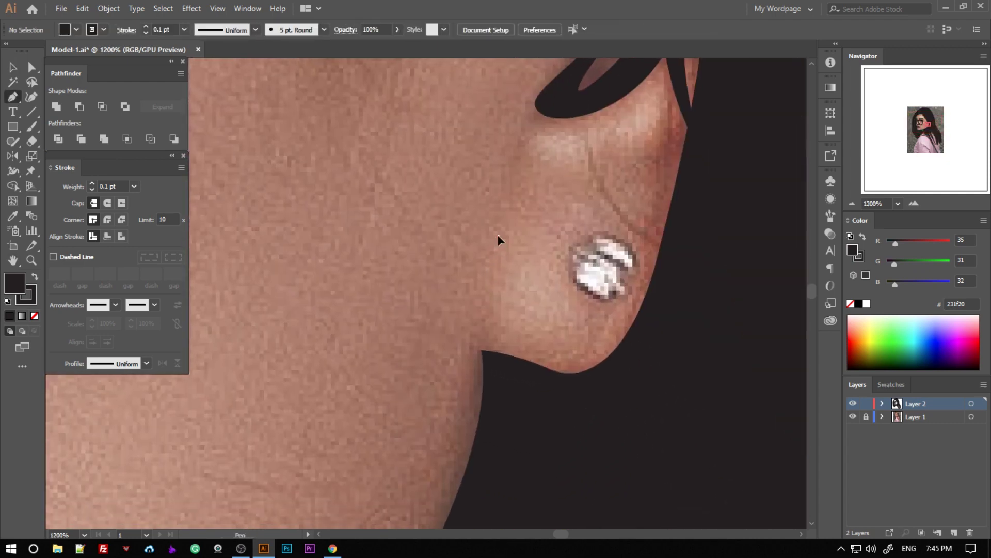
left_click(504, 429)
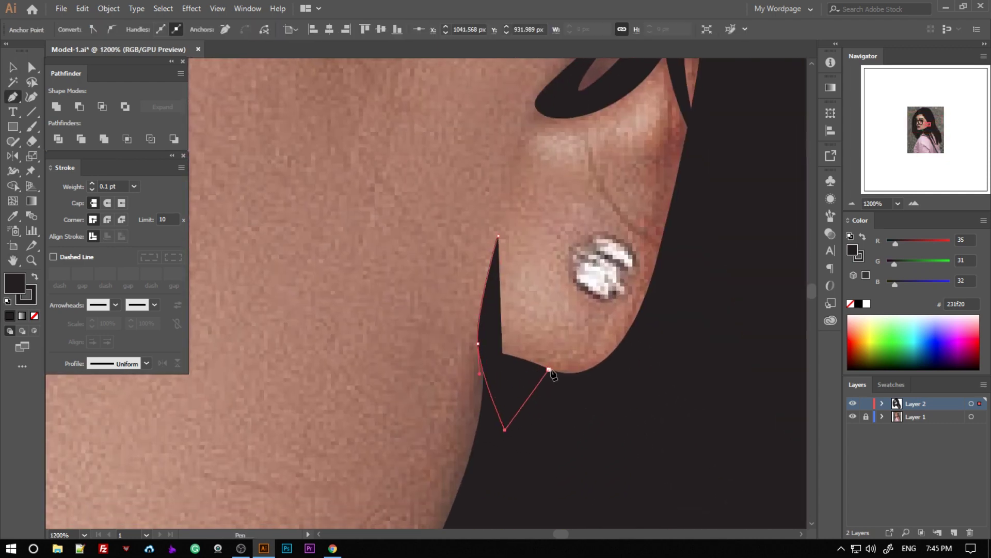
left_click(498, 236)
key("v")
key("ctrl+shift+a")
scroll(587, 265, "down", 5)
Toggle the photo reference layer off and on and fit the artboard in view.
left_click(852, 417)
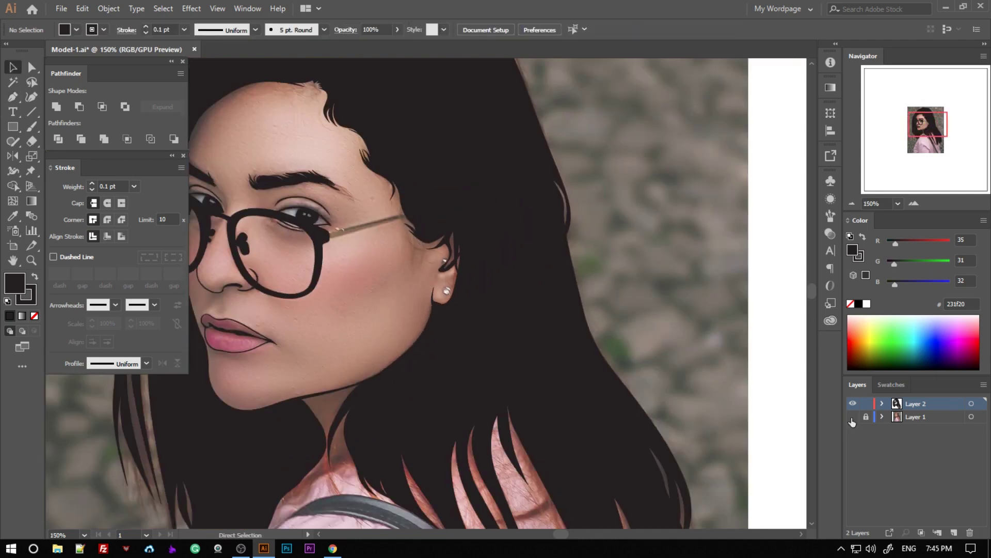
key("ctrl+0")
left_click(852, 417)
scroll(450, 361, "up", 5)
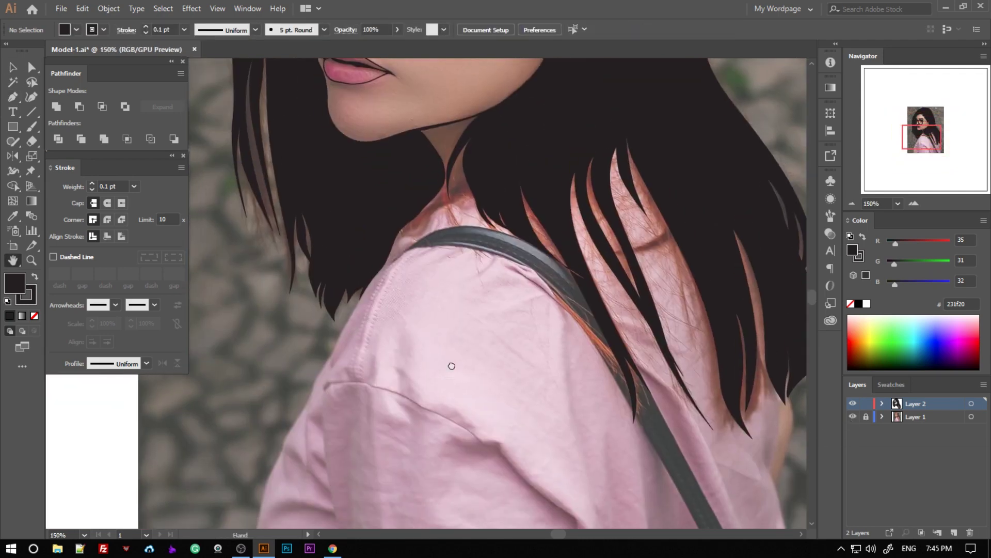
scroll(434, 315, "up", 3)
key("p")
Trace the shoulder edge down along the arm with anchors and a curve.
left_click(470, 196)
left_click(425, 293)
scroll(379, 361, "down", 2)
left_click(365, 342)
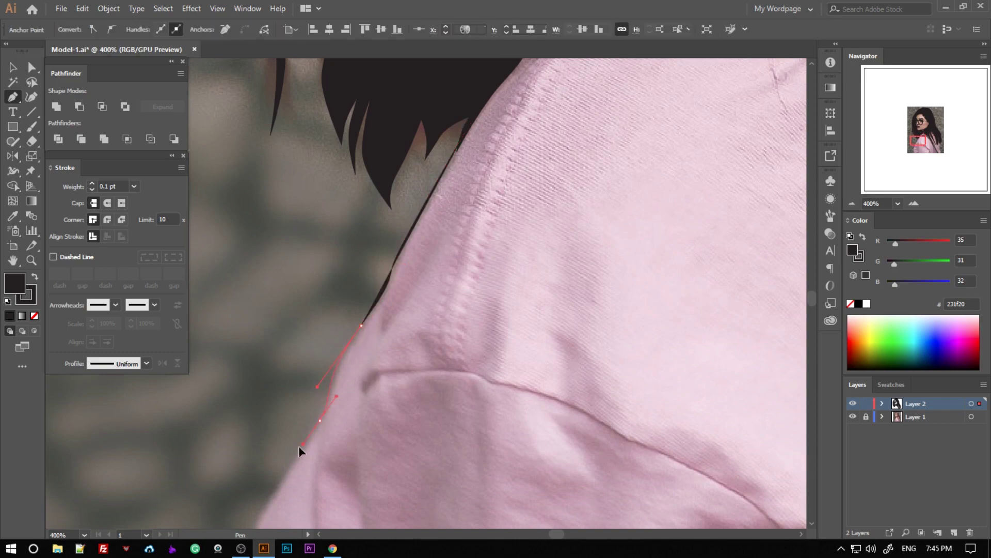
scroll(299, 454, "down", 5)
scroll(228, 416, "left", 3)
scroll(299, 424, "down", 2)
left_click_drag(419, 335, 435, 434)
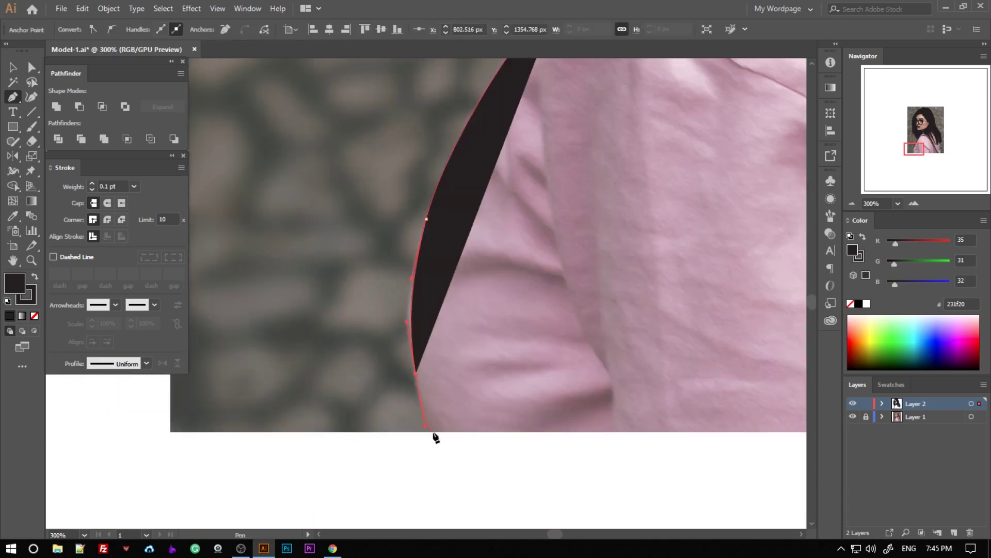
scroll(486, 269, "up", 3)
scroll(514, 248, "left", 3)
scroll(505, 265, "down", 1)
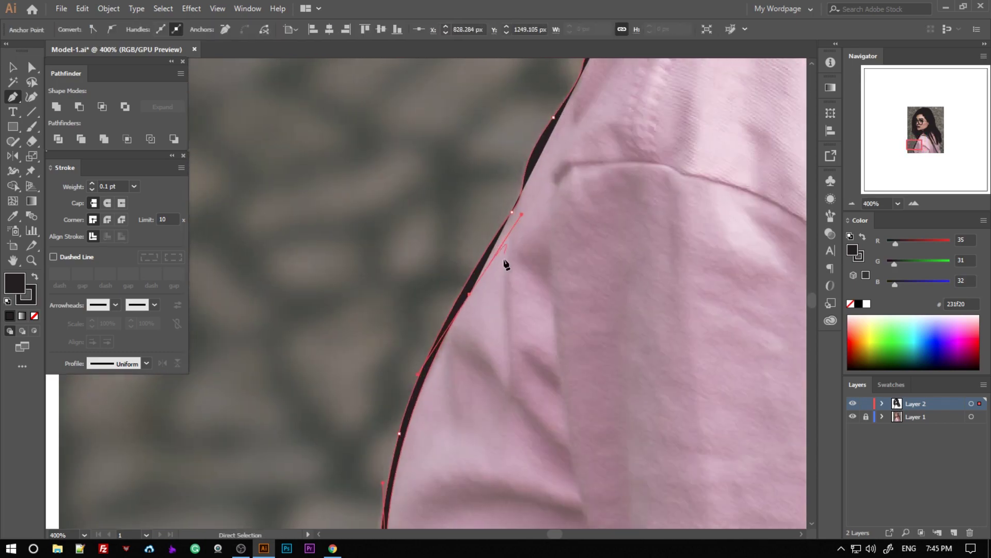
scroll(500, 288, "up", 1)
Continue the outline back up the shoulder edge.
left_click(516, 259)
left_click(571, 126)
scroll(570, 126, "up", 1)
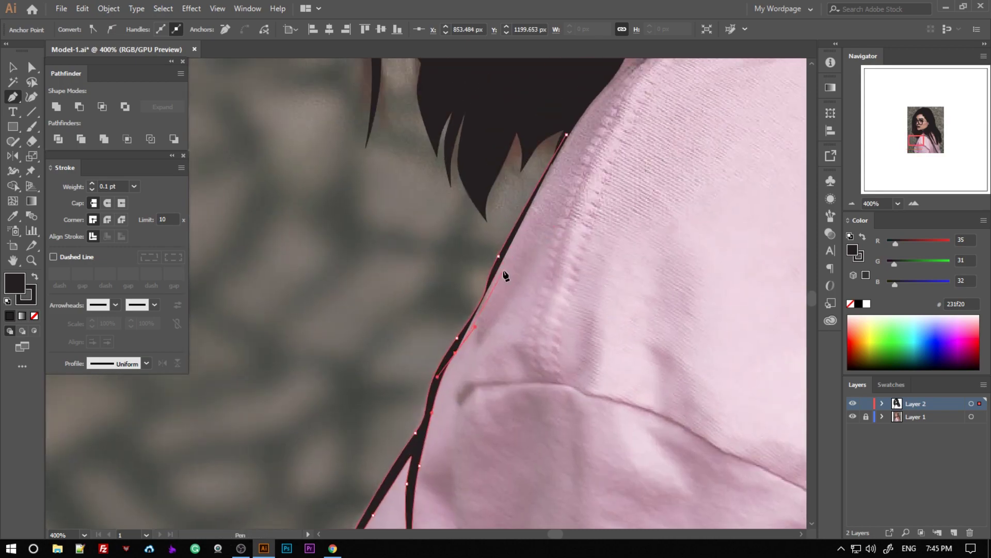
left_click(577, 154)
scroll(751, 351, "down", 1)
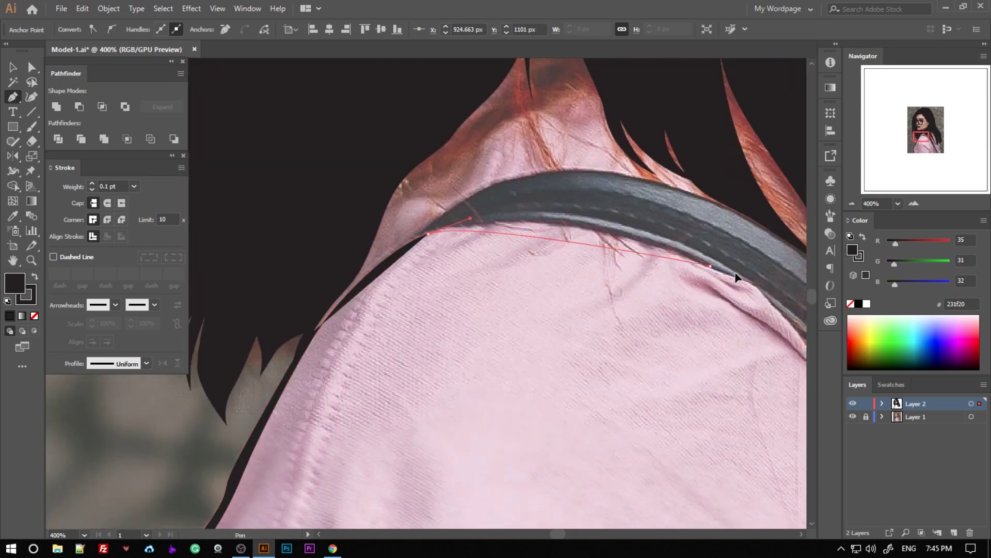
scroll(736, 277, "down", 1)
scroll(708, 388, "down", 2)
Curve the outline along the bag strap's lower end and upper edge.
left_click_drag(624, 371, 651, 411)
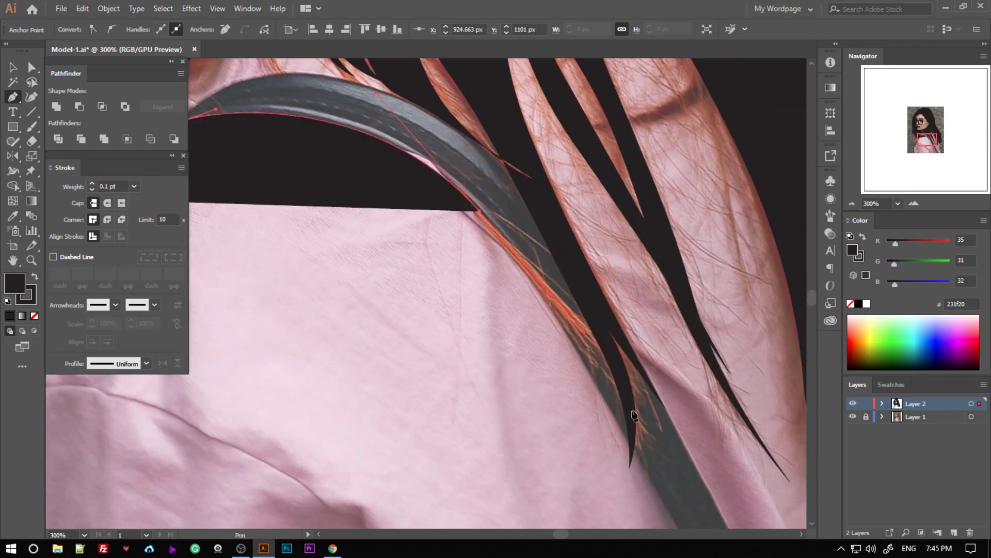
scroll(699, 498, "down", 2)
scroll(699, 498, "right", 3)
scroll(562, 473, "down", 1)
left_click(563, 473)
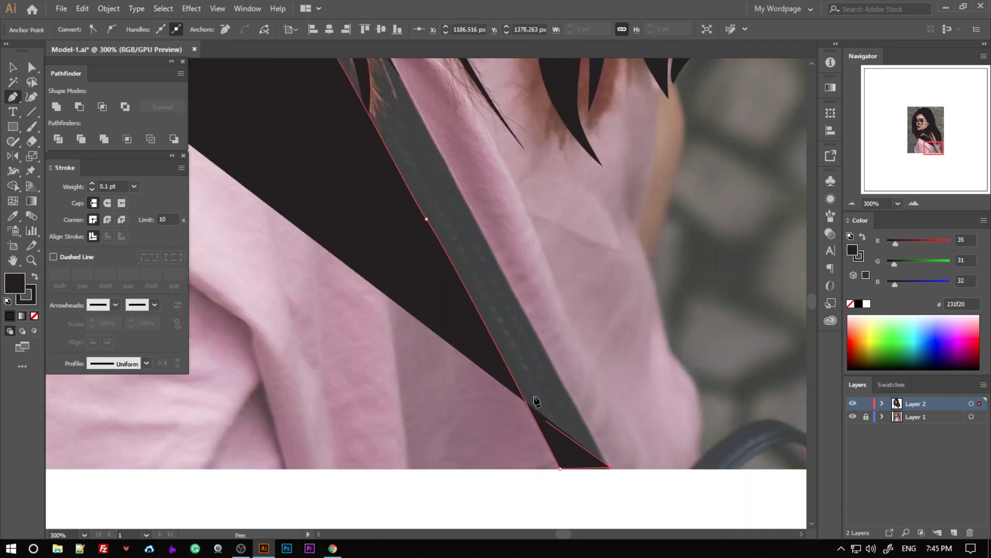
scroll(531, 401, "down", 2)
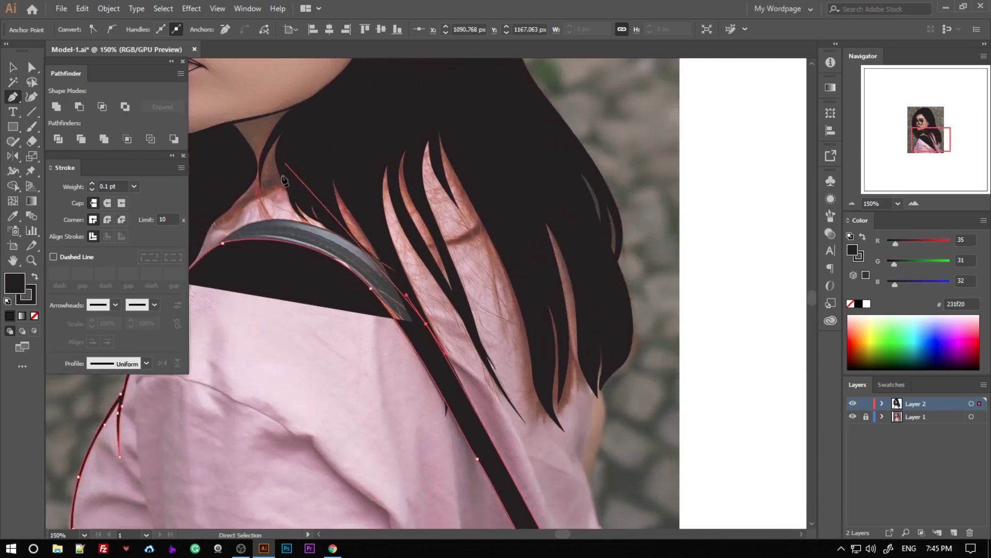
left_click_drag(279, 222, 186, 226)
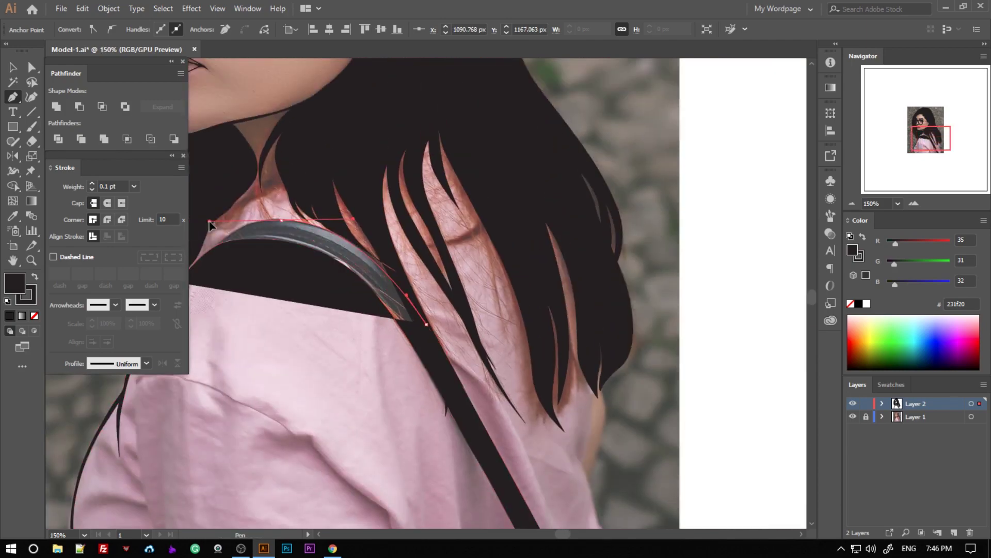
scroll(222, 243, "up", 1)
scroll(206, 373, "up", 1)
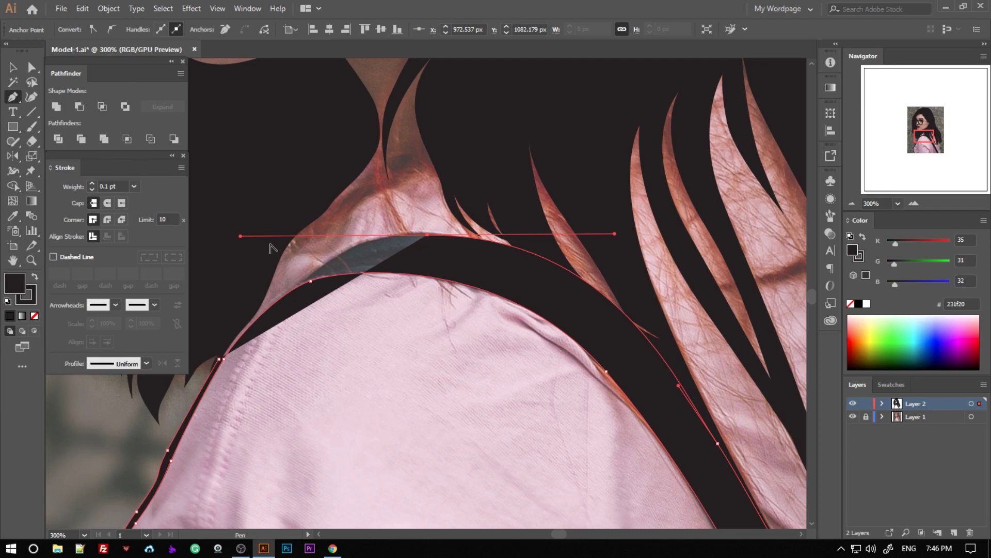
left_click_drag(232, 333, 170, 408)
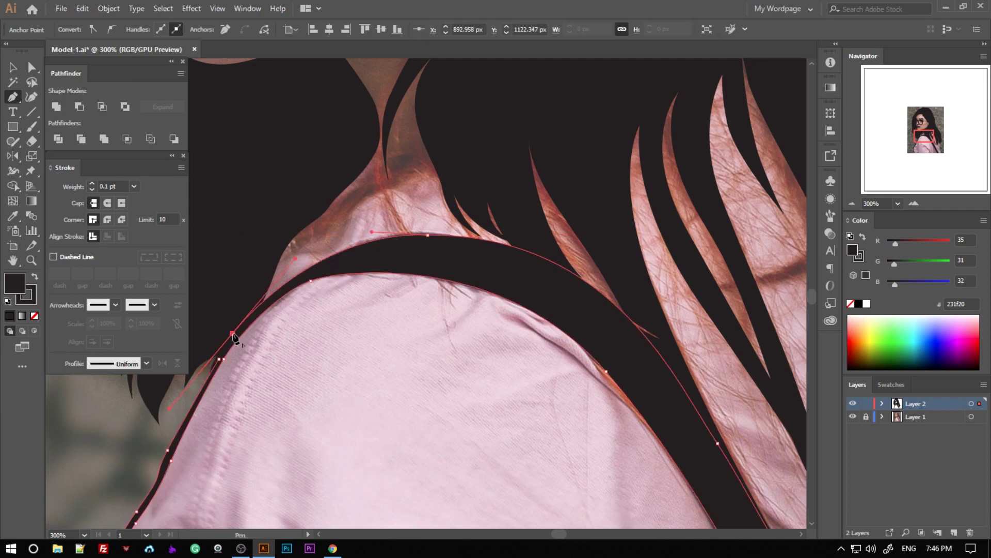
Finish the shoulder path and preview it with the photo hidden.
key("ctrl+shift+a")
scroll(324, 398, "down", 2)
scroll(411, 288, "down", 1)
left_click(852, 416)
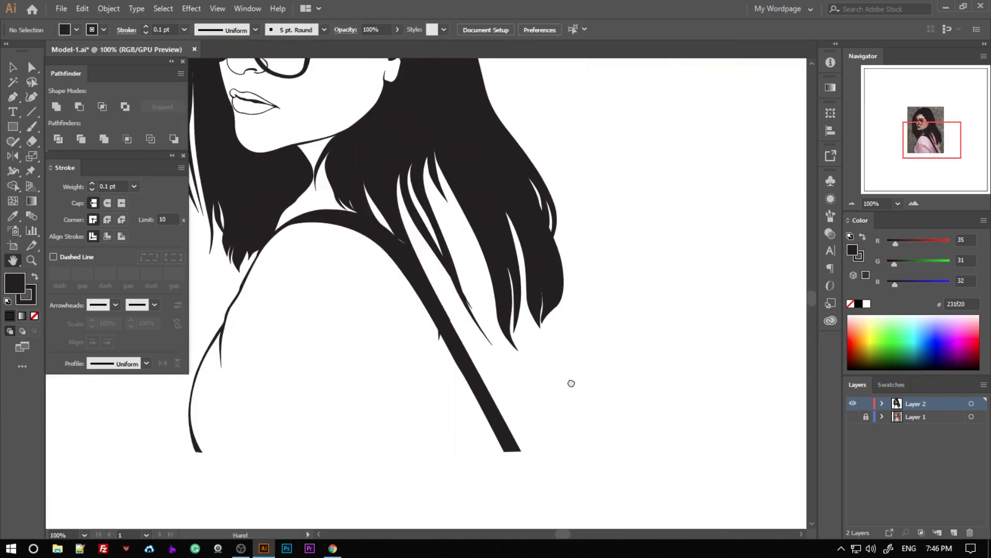
scroll(534, 383, "down", 1)
scroll(369, 292, "up", 4)
key("ctrl+z")
key("ctrl+z")
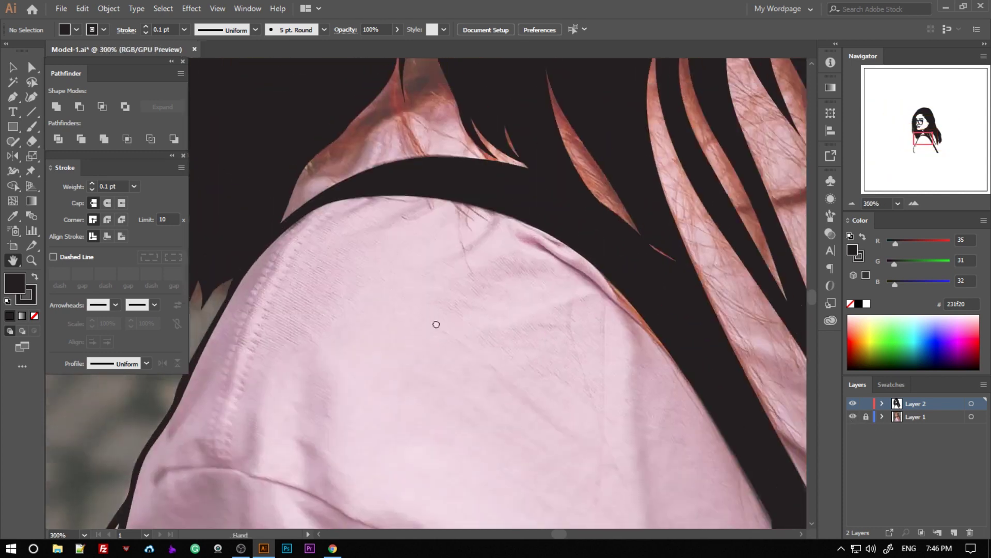
Set the fill to None and start tracing the strap with a curved anchor.
left_click(34, 315)
key("ctrl+shift+a")
key("p")
scroll(272, 399, "up", 3)
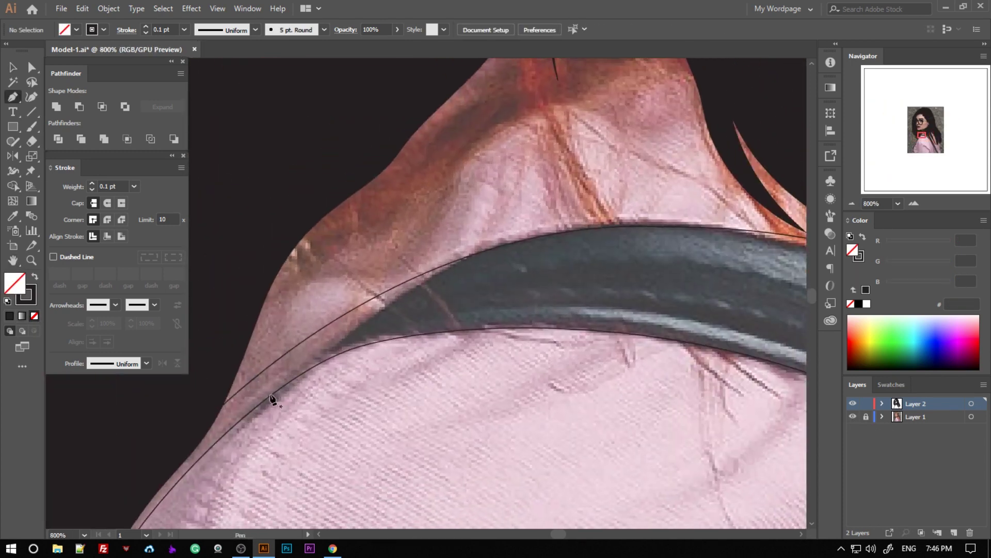
left_click_drag(548, 251, 733, 227)
scroll(733, 227, "down", 2)
scroll(702, 356, "down", 1)
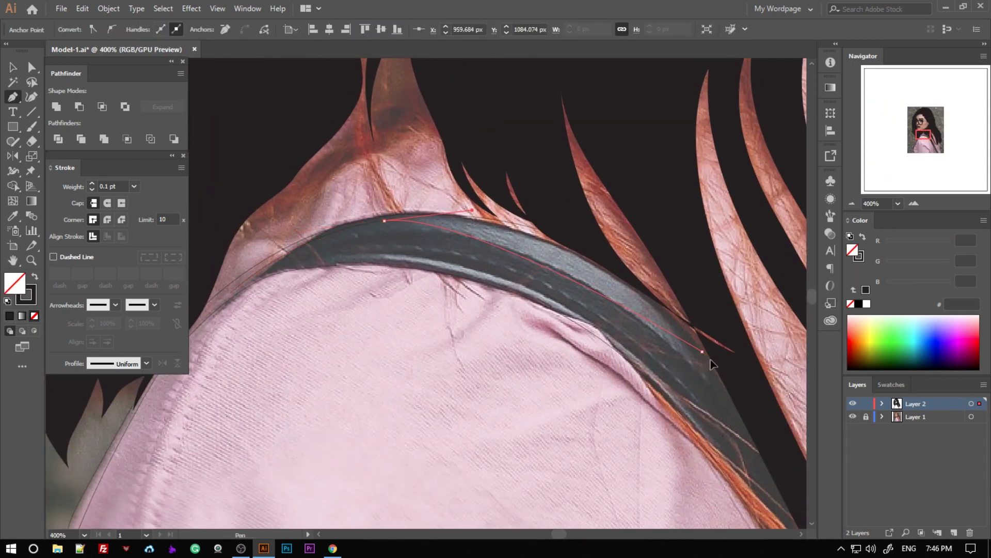
Trace the strap's edges with curved anchors and close the outline.
left_click_drag(702, 351, 791, 471)
scroll(675, 472, "down", 1)
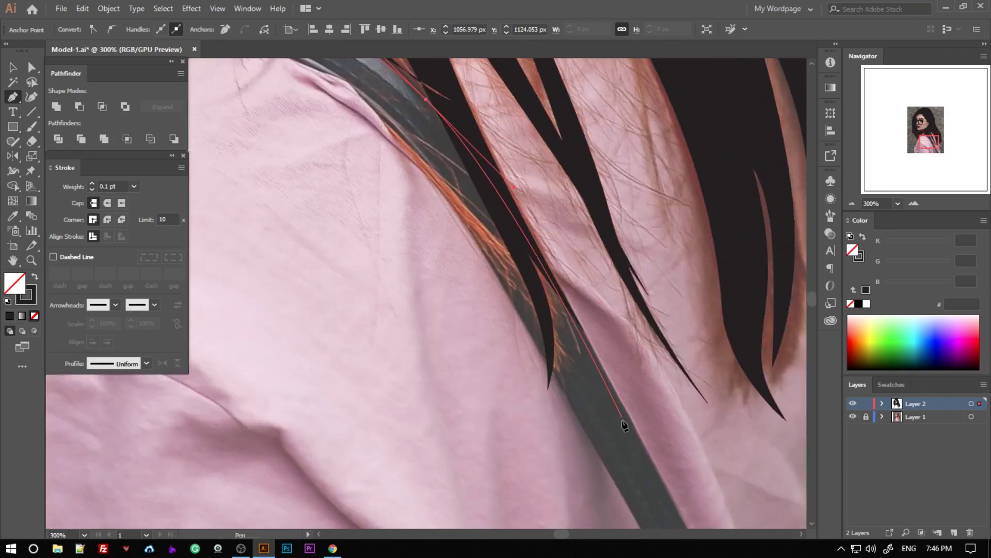
scroll(656, 487, "down", 1)
scroll(444, 347, "up", 2)
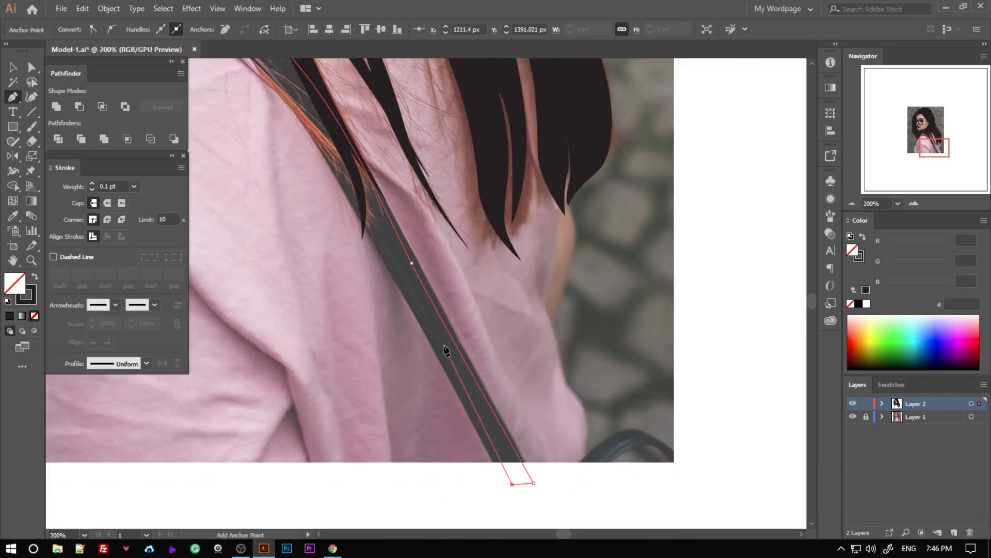
scroll(392, 284, "up", 2)
scroll(349, 230, "up", 5)
left_click_drag(328, 260, 248, 194)
scroll(248, 194, "up", 3)
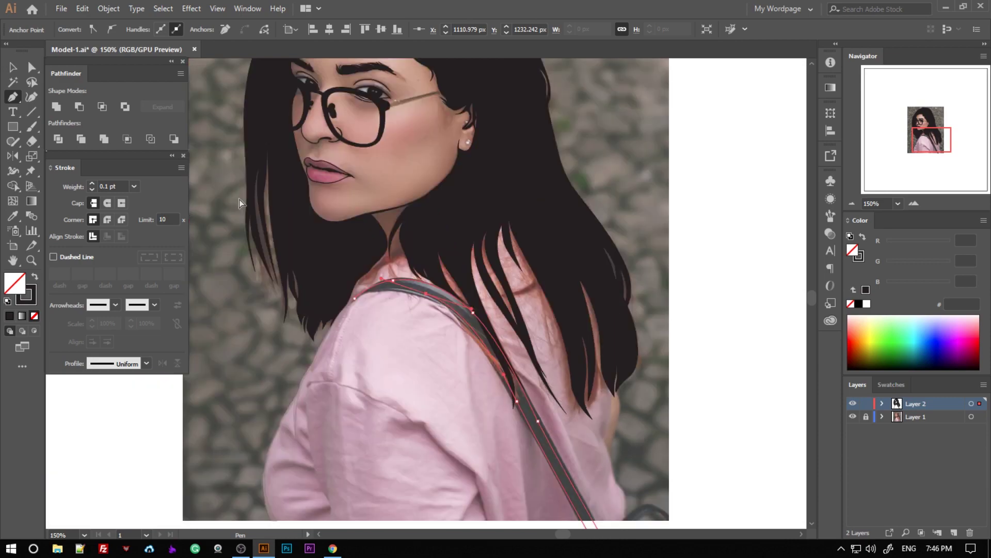
scroll(209, 306, "up", 1)
left_click(212, 310)
Fill the strap shape with the dark hair colour using the Eyedropper.
key("v")
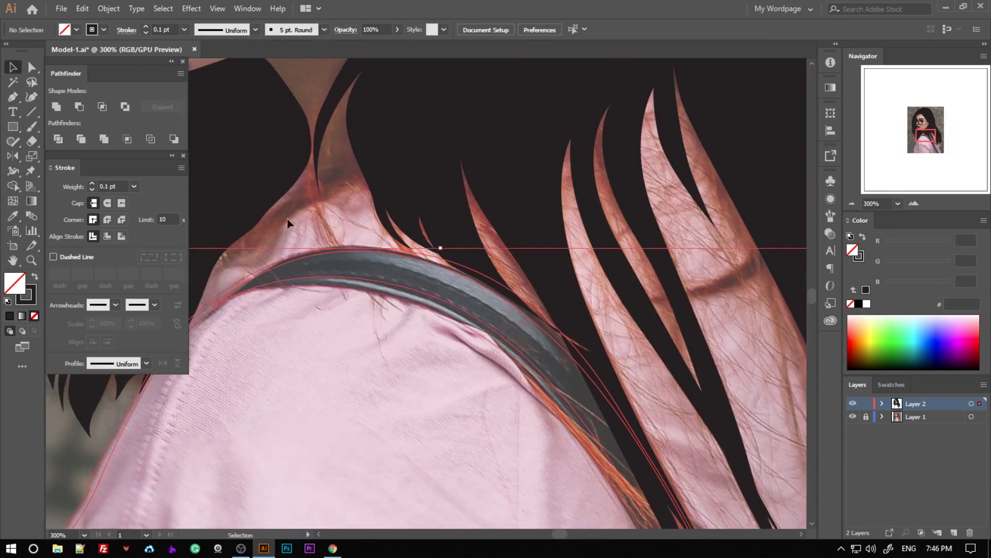
scroll(622, 270, "down", 1)
key("i")
left_click(469, 162)
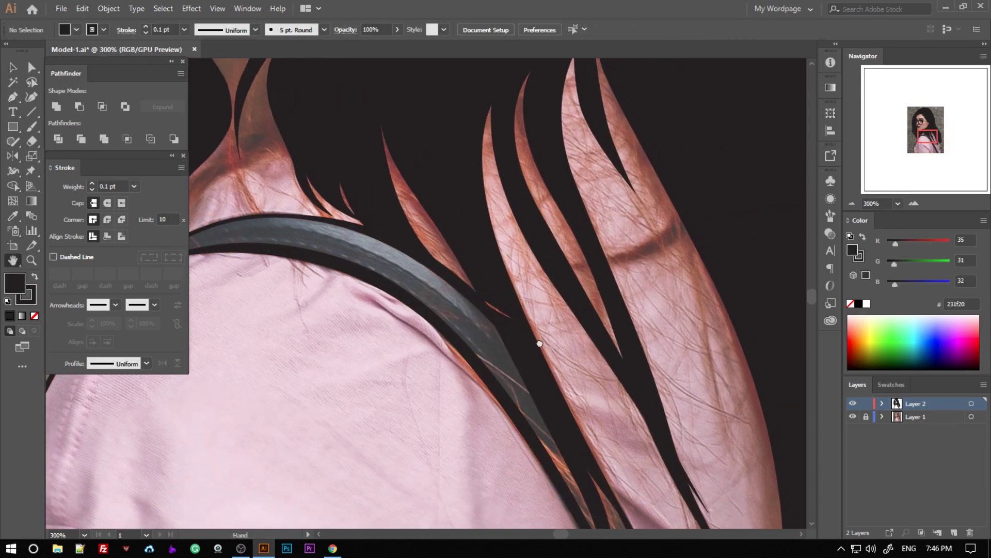
scroll(482, 281, "up", 3)
Deselect the strap and hide the photo layer to check the line art.
key("v")
left_click(493, 253)
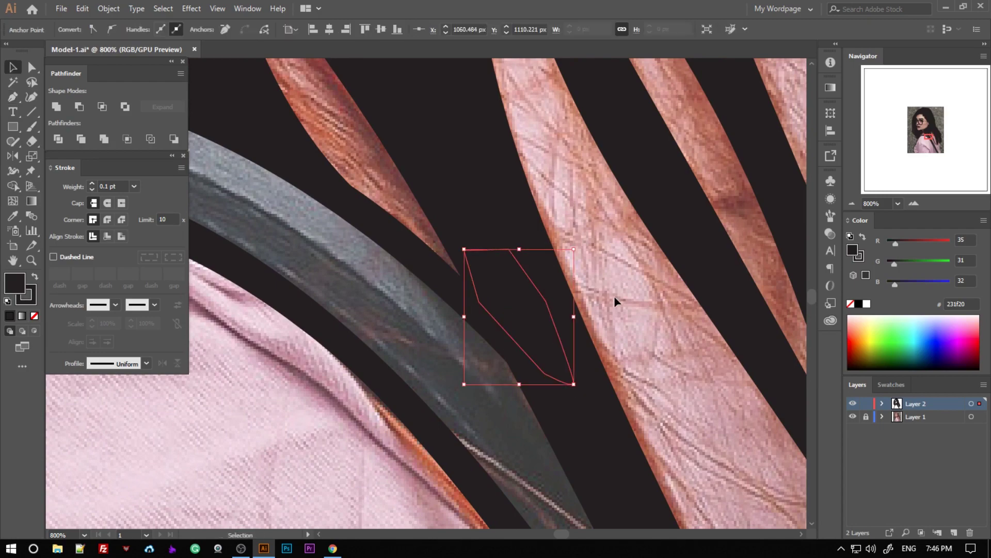
left_click(615, 296)
key("ctrl+1")
left_click(853, 416)
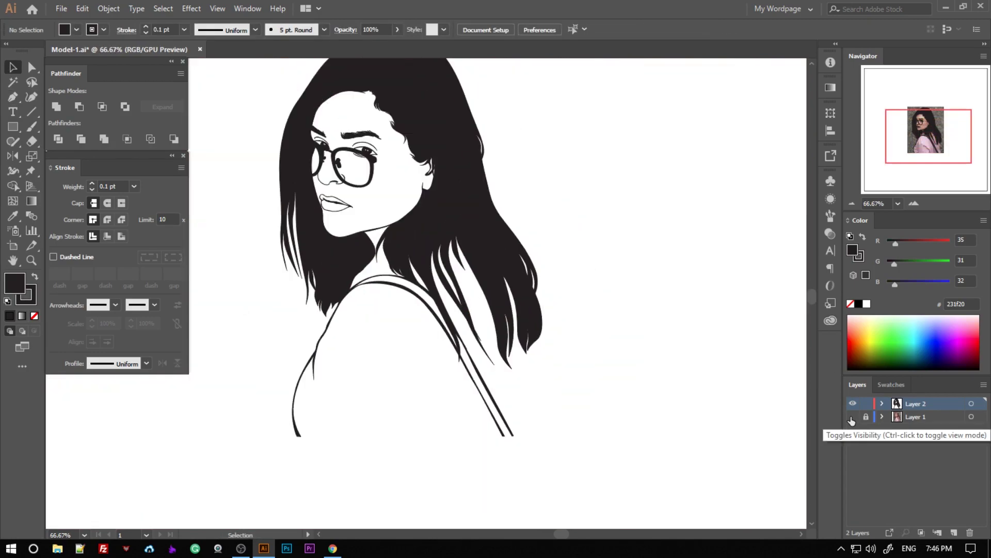
With the photo layer visible again, trace a dark outline path along the back of the arm.
left_click(852, 417)
scroll(519, 350, "up", 4)
key("p")
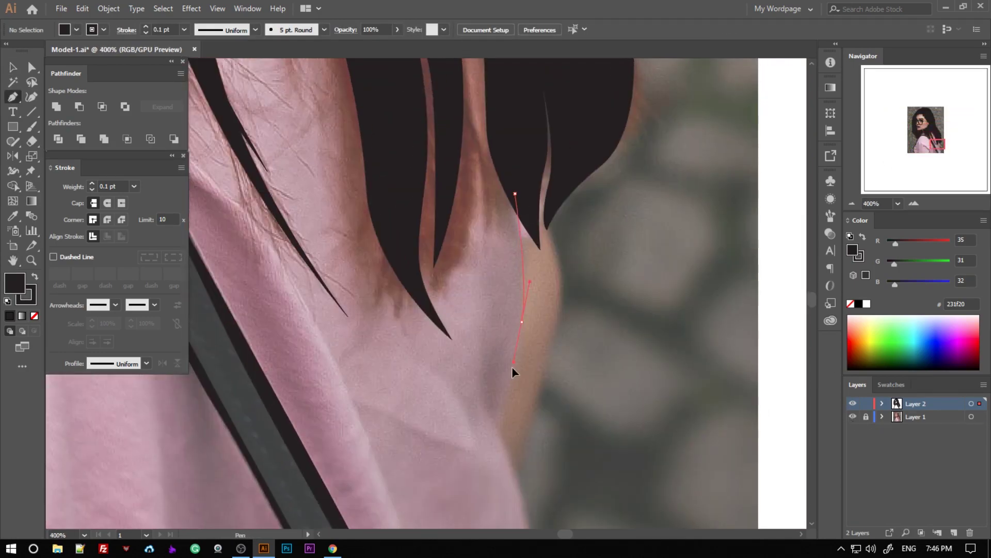
scroll(512, 387, "down", 2)
scroll(512, 406, "down", 2)
left_click(538, 362)
scroll(589, 492, "down", 1)
left_click(570, 340)
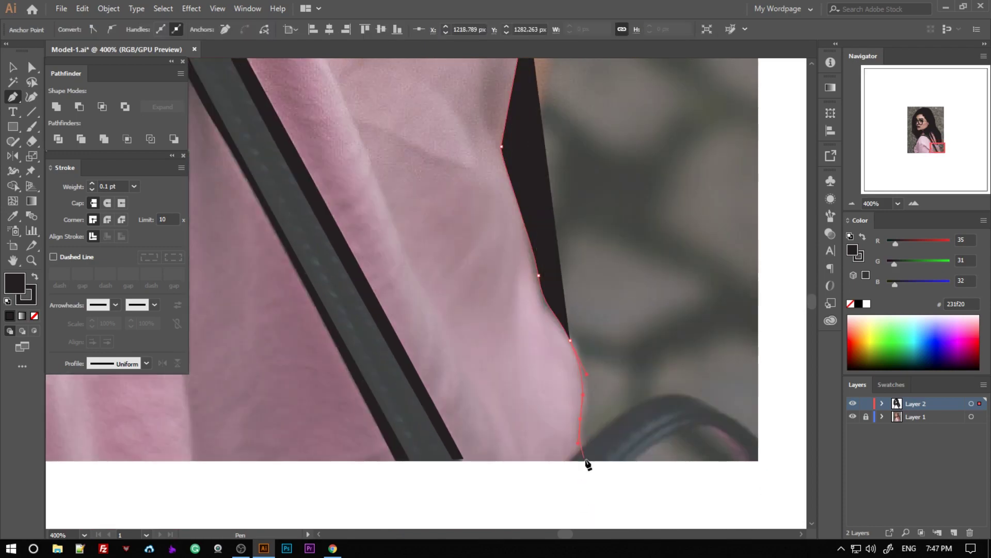
left_click(587, 461)
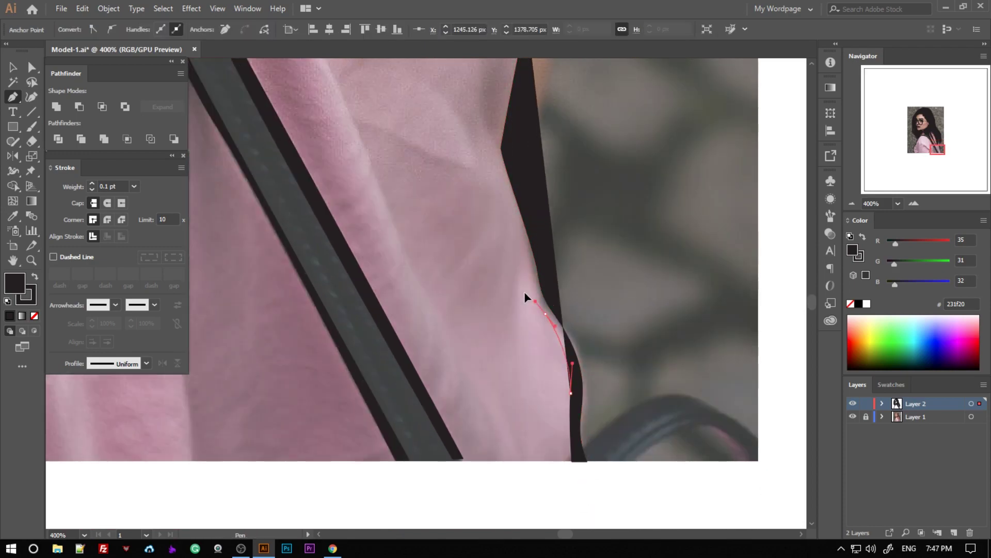
scroll(524, 298, "up", 1)
left_click(502, 230)
scroll(464, 154, "up", 3)
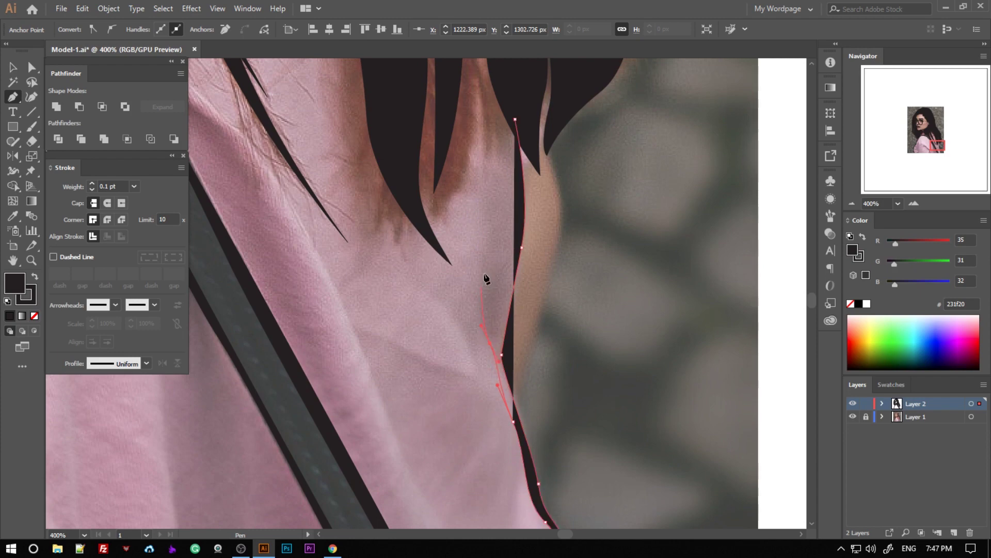
left_click(485, 253)
scroll(525, 151, "up", 1)
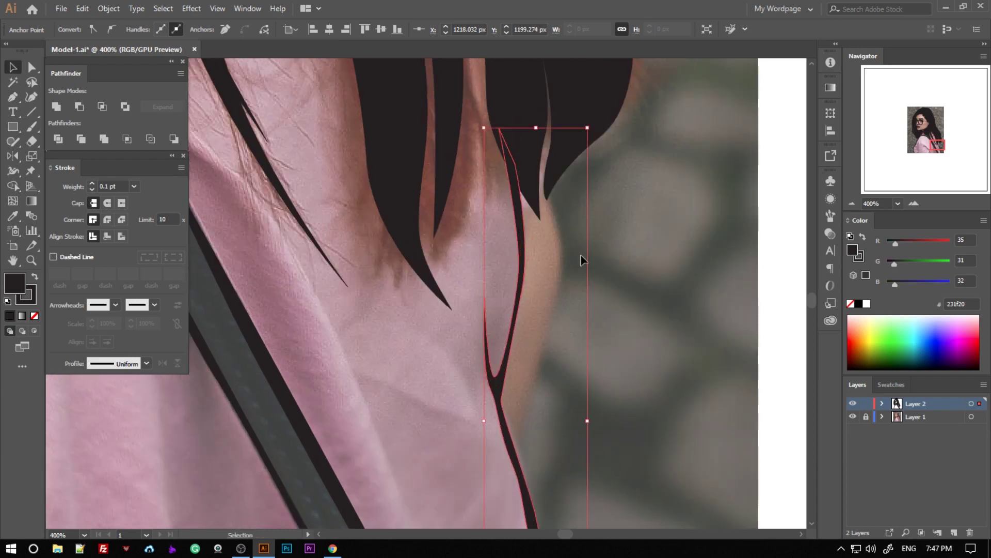
key("ctrl+shift+a")
Draw and close a second dark outline shape down the arm edge below the hair.
key("ctrl+plus")
left_click_drag(581, 259, 478, 326)
left_click(465, 239)
scroll(469, 394, "down", 2)
scroll(470, 394, "down", 1)
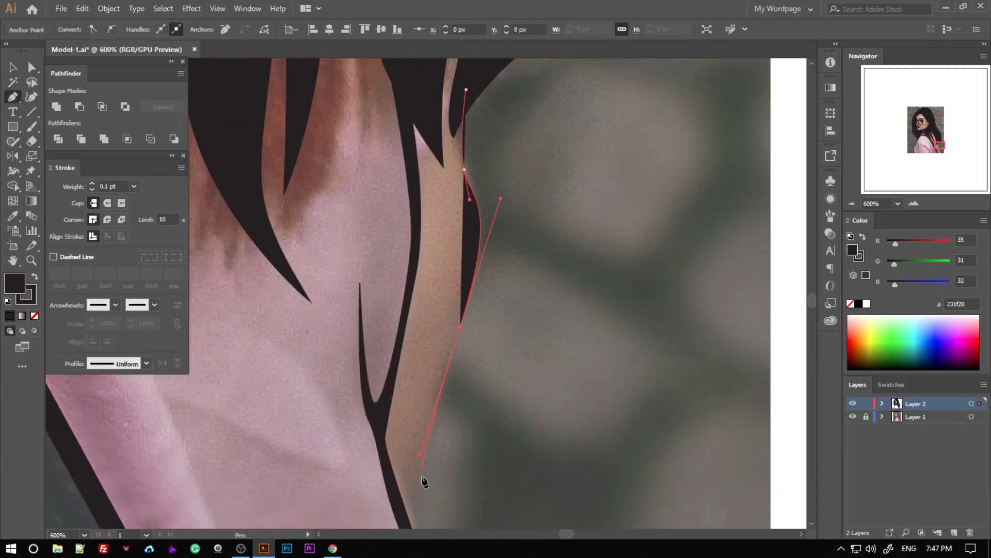
left_click(460, 250)
left_click(406, 458)
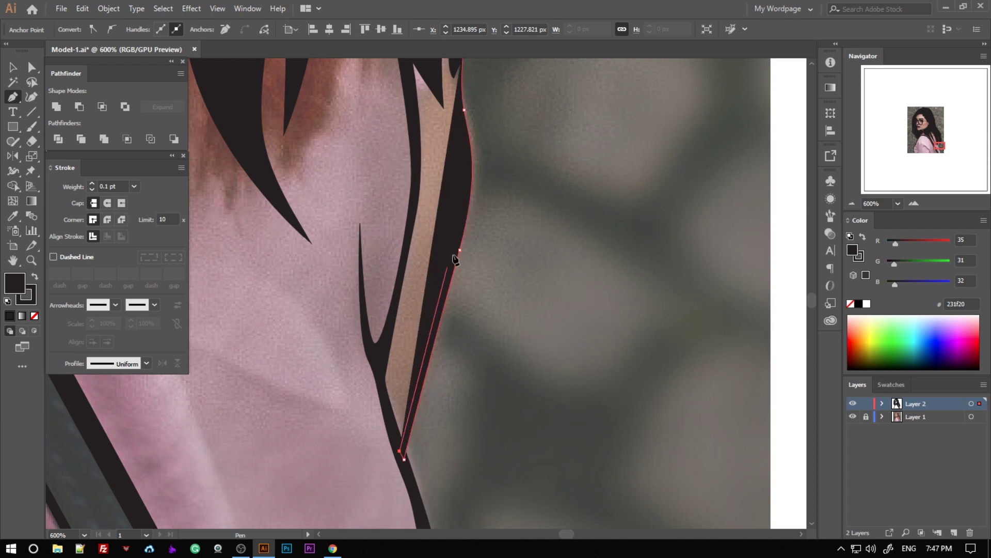
scroll(456, 194, "up", 2)
left_click(466, 119)
key("ctrl+shift+a")
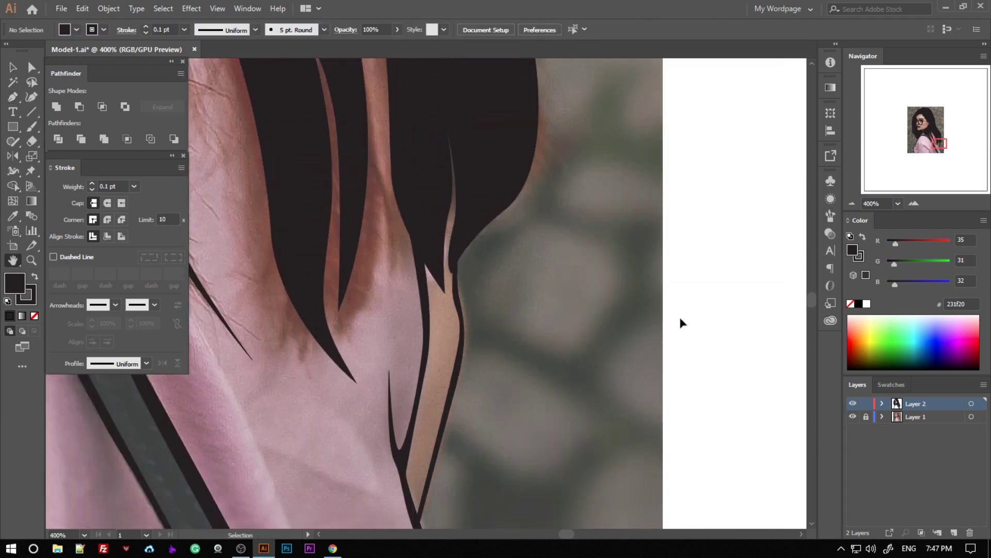
Fill the small gap by the hair ends with a closed shape, then hide the photo layer.
key("ctrl+plus")
key("ctrl+plus")
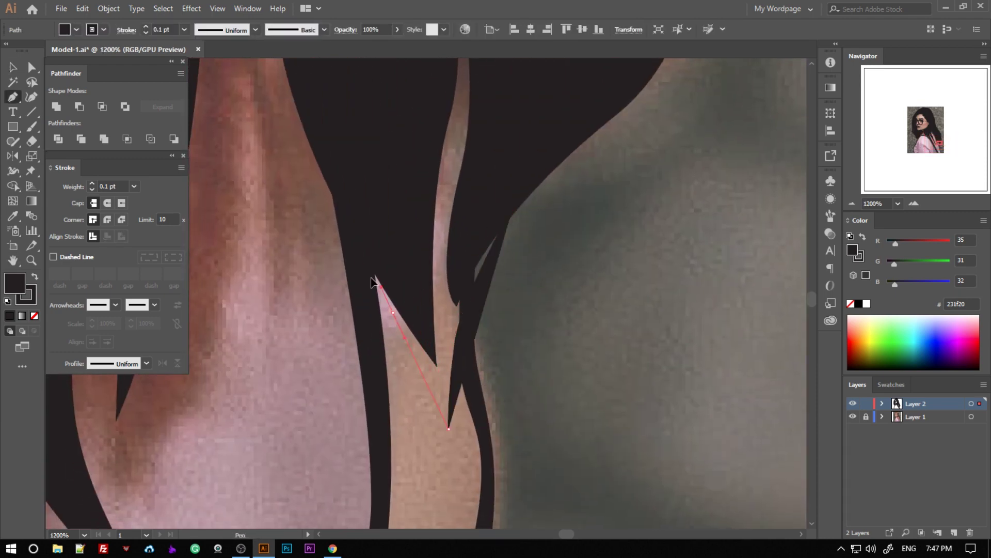
left_click(356, 217)
scroll(372, 217, "up", 4)
left_click(394, 122)
scroll(442, 104, "down", 1)
left_click(544, 139)
left_click(533, 321)
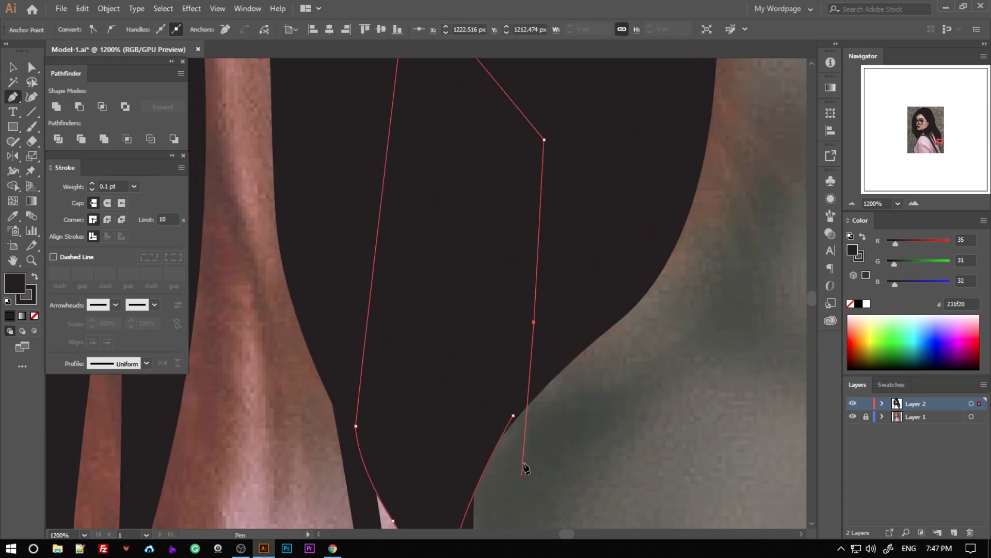
left_click(513, 415)
key("ctrl+minus")
key("ctrl+minus")
key("ctrl+minus")
key("ctrl+minus")
key("ctrl+minus")
key("ctrl+minus")
key("ctrl+minus")
key("ctrl+minus")
key("ctrl+minus")
left_click(852, 416)
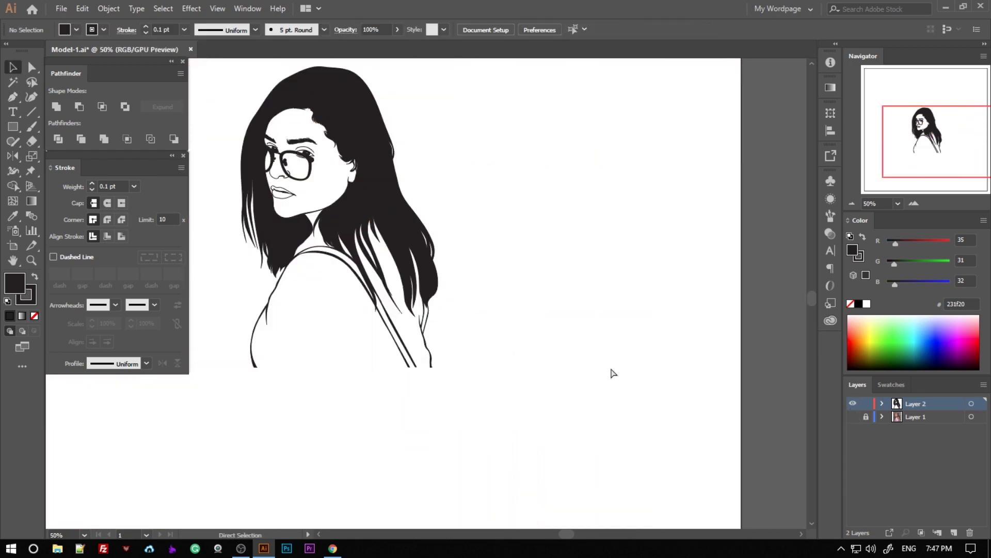
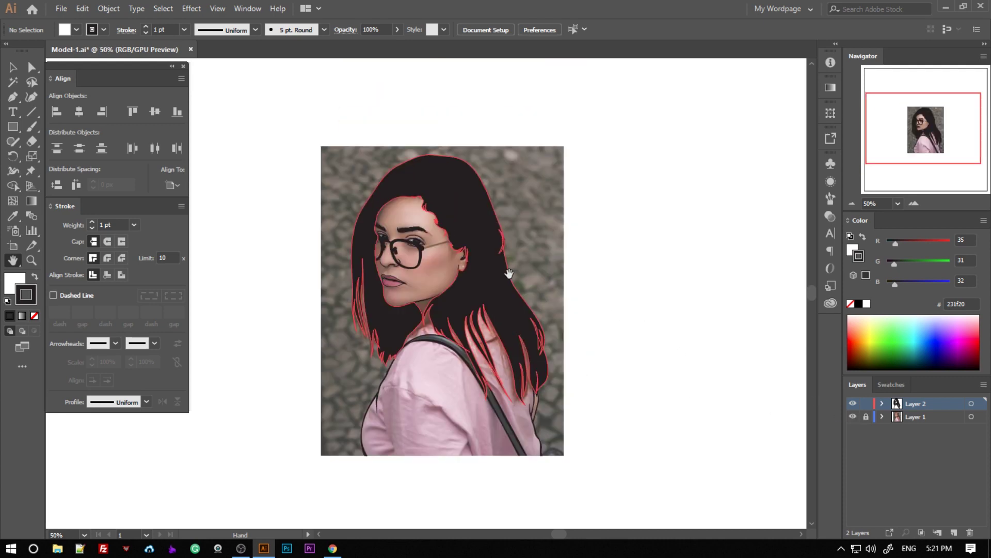
Trace a thin dark choker band across the woman's neck with the Pen tool.
key("p")
scroll(490, 281, "up", 4)
scroll(431, 343, "up", 4)
scroll(432, 376, "up", 4)
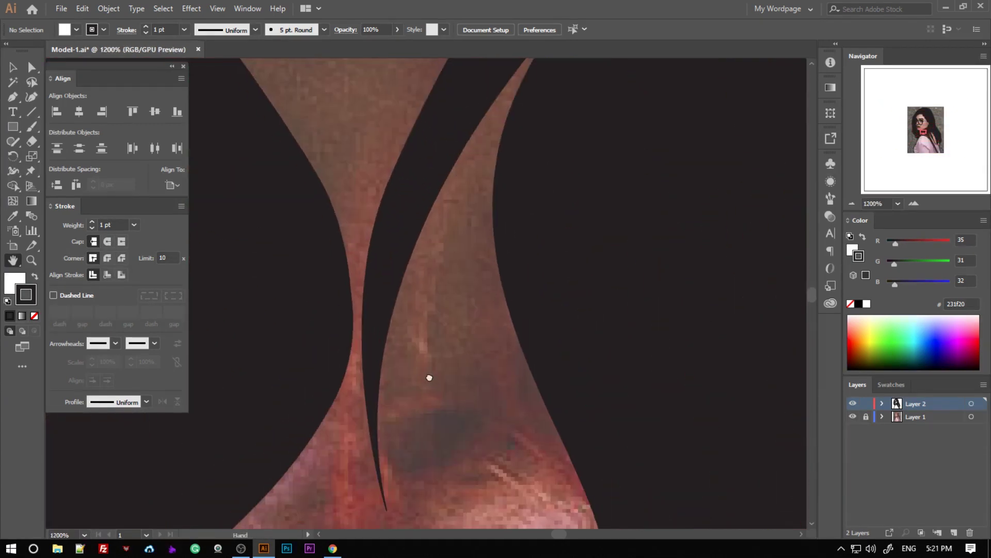
mouse_move(398, 388)
left_mouse_down()
mouse_move(484, 395)
mouse_move(414, 436)
mouse_move(309, 398)
left_mouse_up()
left_click(309, 399)
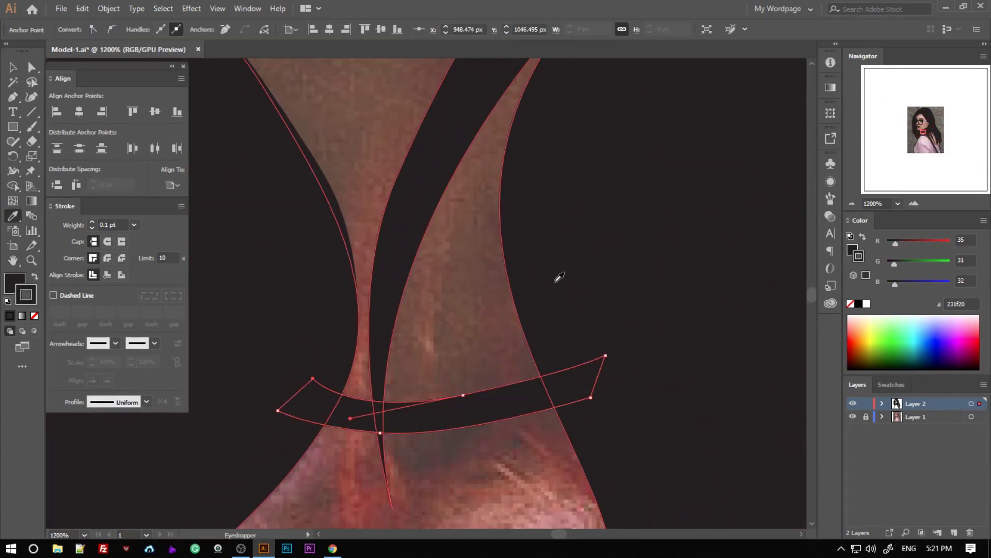
key("ctrl+minus")
key("ctrl+minus")
Bring the pink shirt into view and begin a crease shape on the sleeve.
key("ctrl+minus")
left_click_drag(538, 303, 445, 365)
key("ctrl+minus")
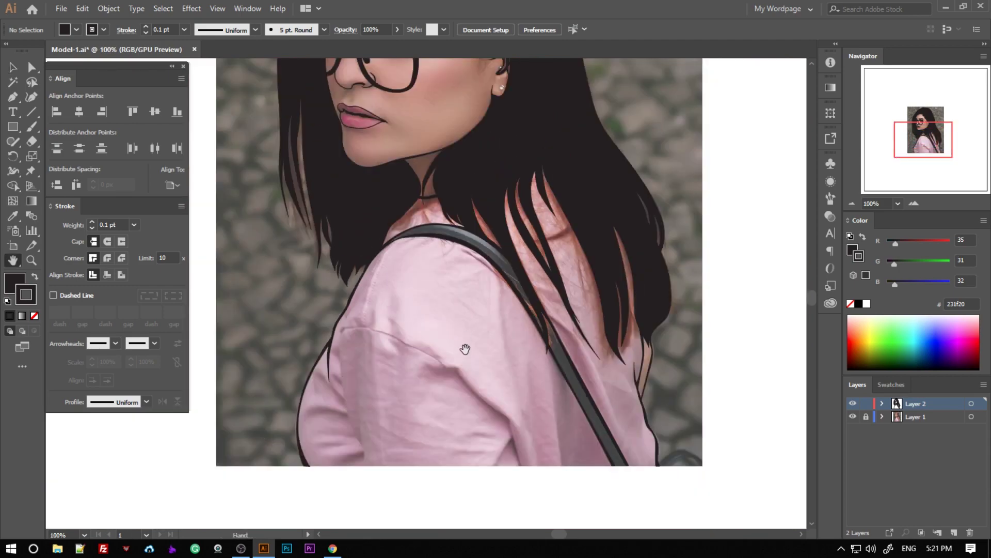
key("ctrl+plus")
key("ctrl+plus")
key("p")
left_click(360, 110)
Trace the first crease outline up the shirt sleeve fold.
left_click_drag(365, 226, 374, 252)
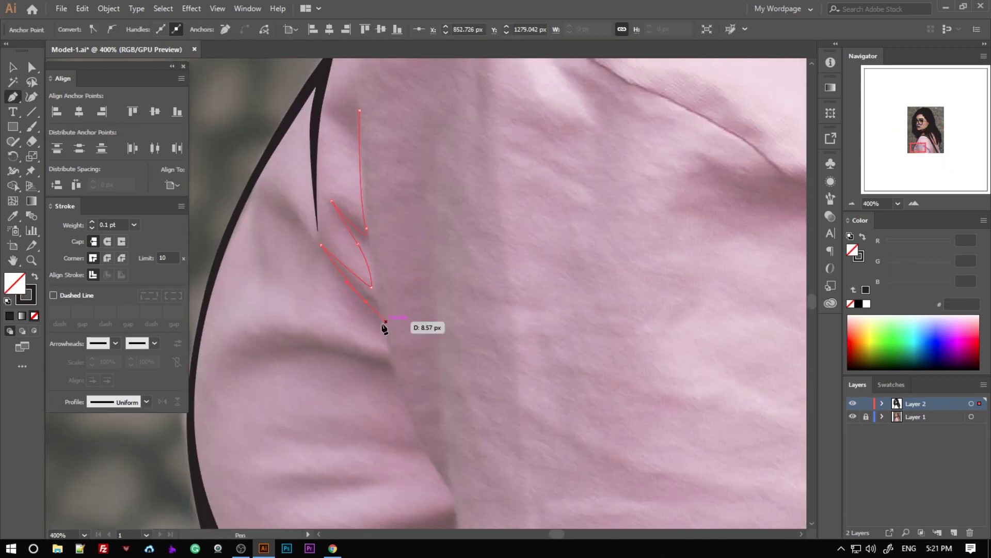
scroll(249, 359, "down", 3)
left_click_drag(441, 401, 450, 424)
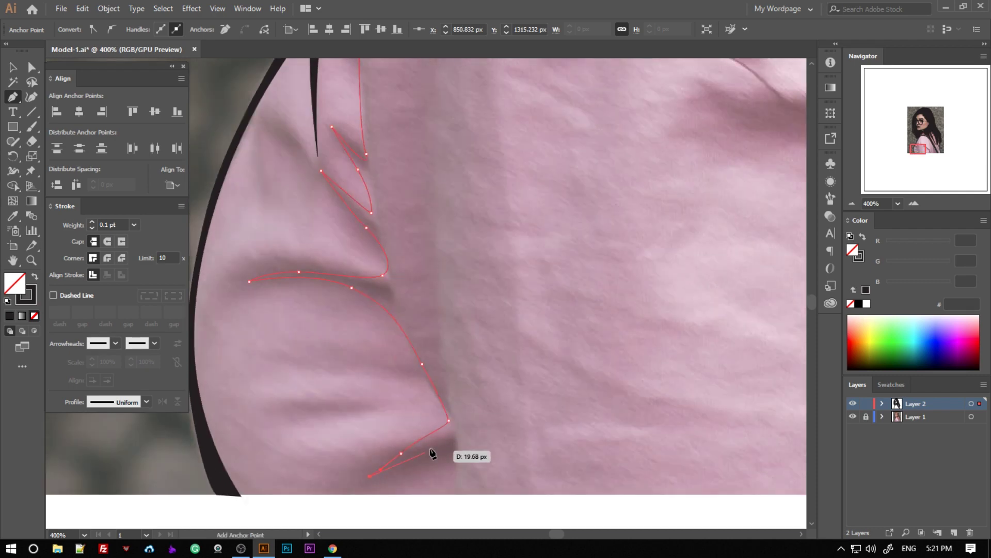
left_click(459, 427)
left_click(451, 377)
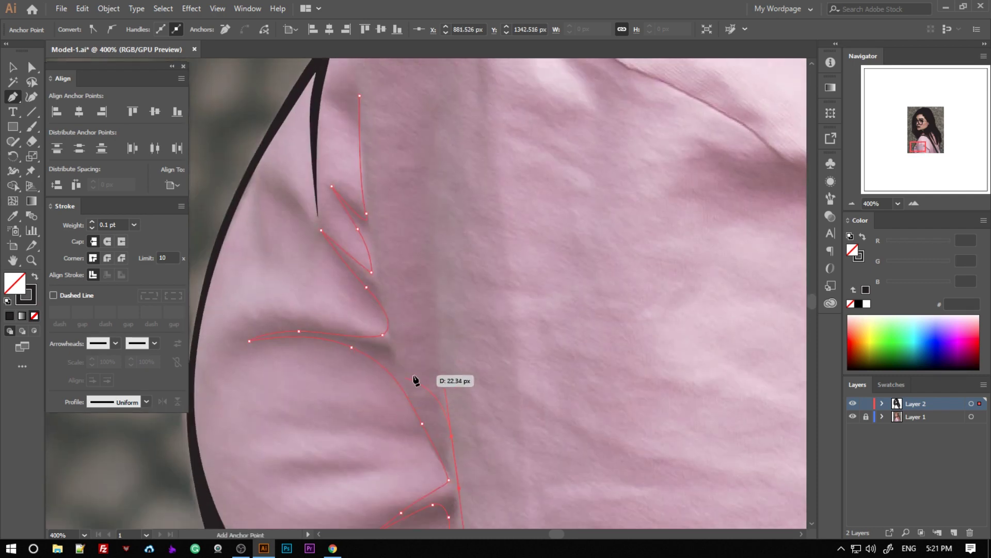
left_click(444, 325)
scroll(390, 233, "up", 3)
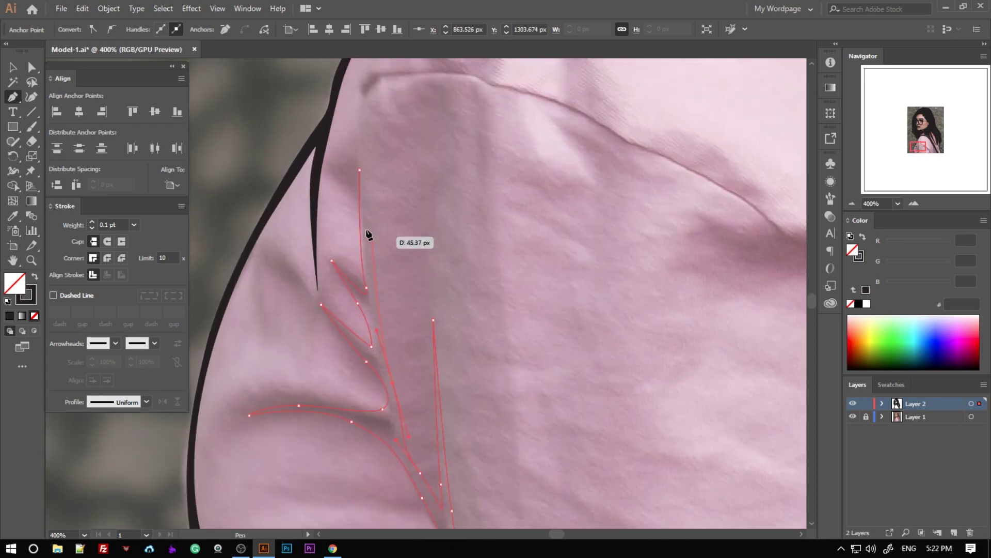
scroll(365, 233, "up", 2)
scroll(372, 121, "up", 2)
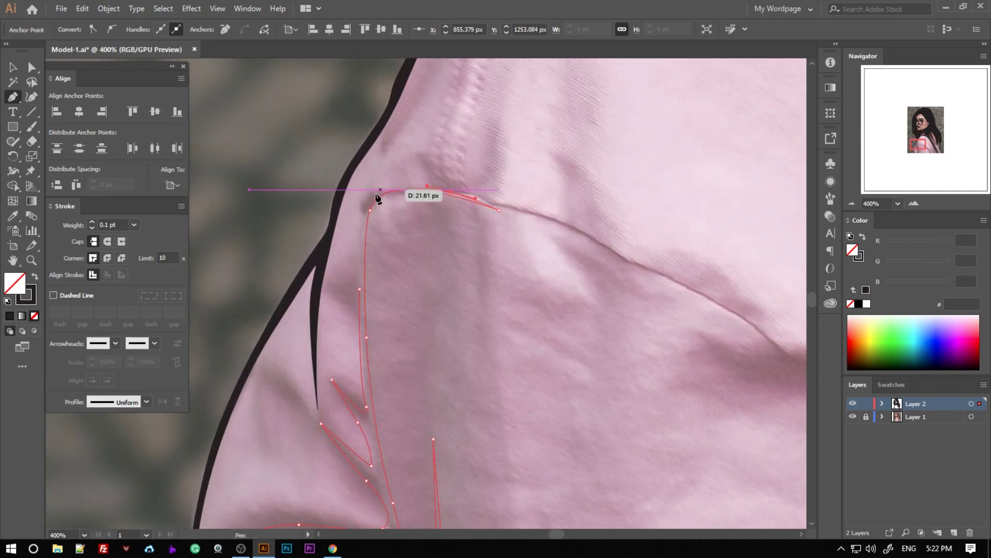
key("Escape")
Trace a second crease along the lower fold, running down the shirt.
scroll(362, 323, "down", 5)
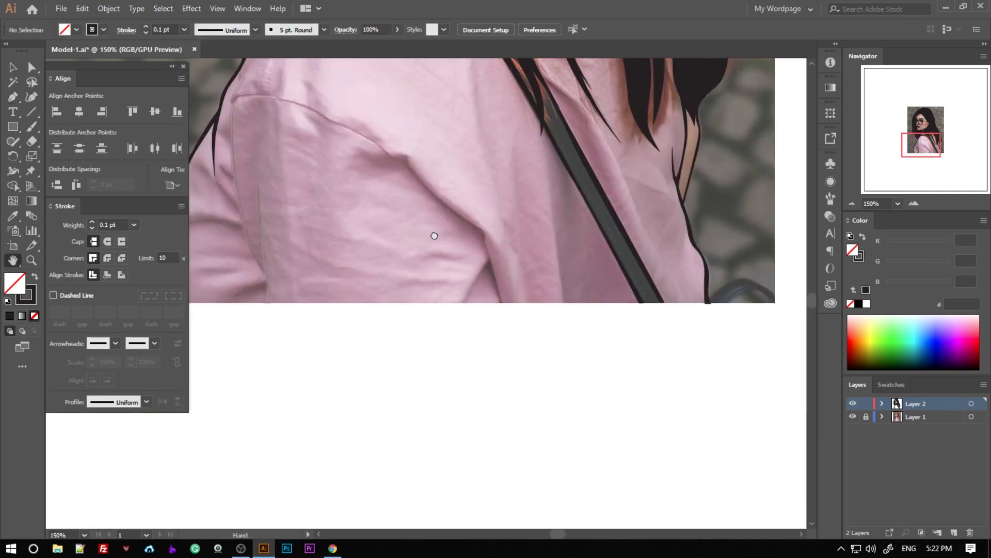
scroll(429, 233, "up", 3)
left_click(397, 237)
left_click(429, 256)
left_click(451, 265)
left_click_drag(451, 264, 418, 281)
left_click(475, 294)
left_click(487, 309)
scroll(558, 355, "down", 1)
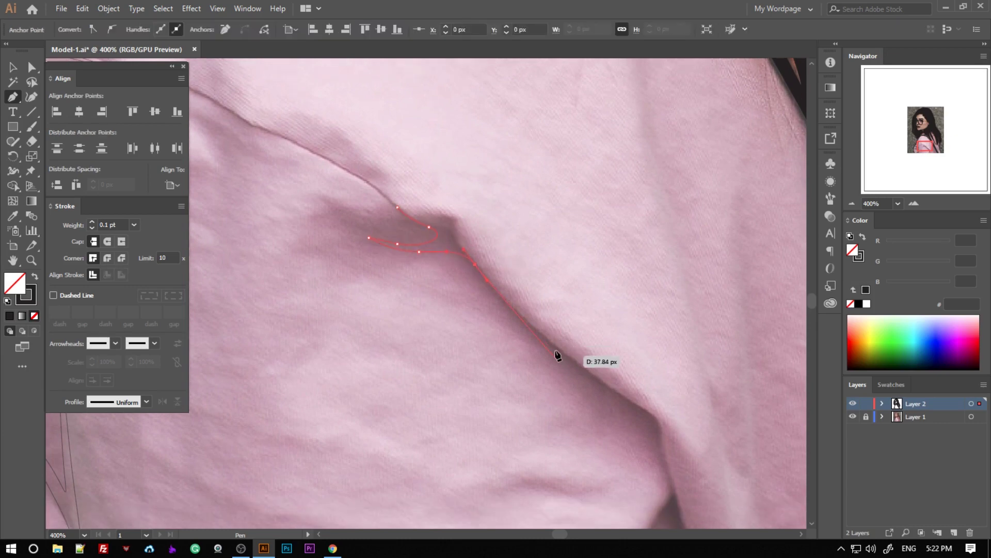
left_click(500, 332)
Close the lower crease shape back at its starting point.
scroll(594, 387, "down", 2)
scroll(615, 497, "down", 2)
left_click_drag(607, 425, 639, 385)
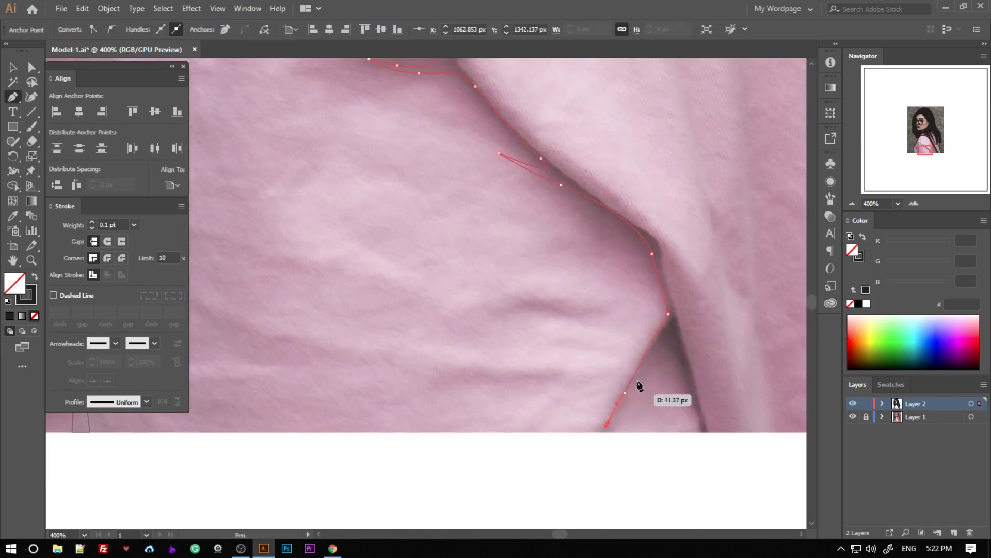
scroll(668, 312, "up", 3)
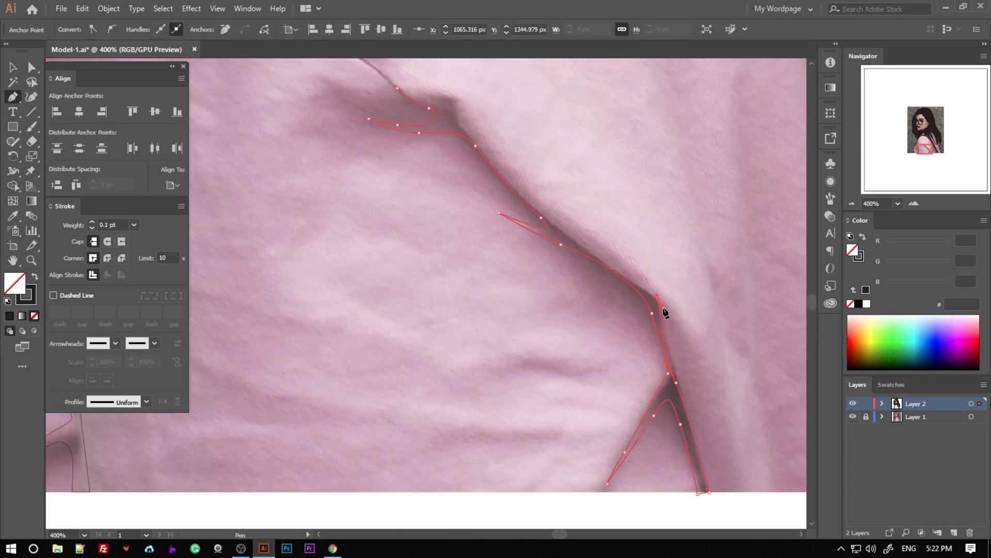
scroll(516, 206, "up", 5)
left_click(449, 205)
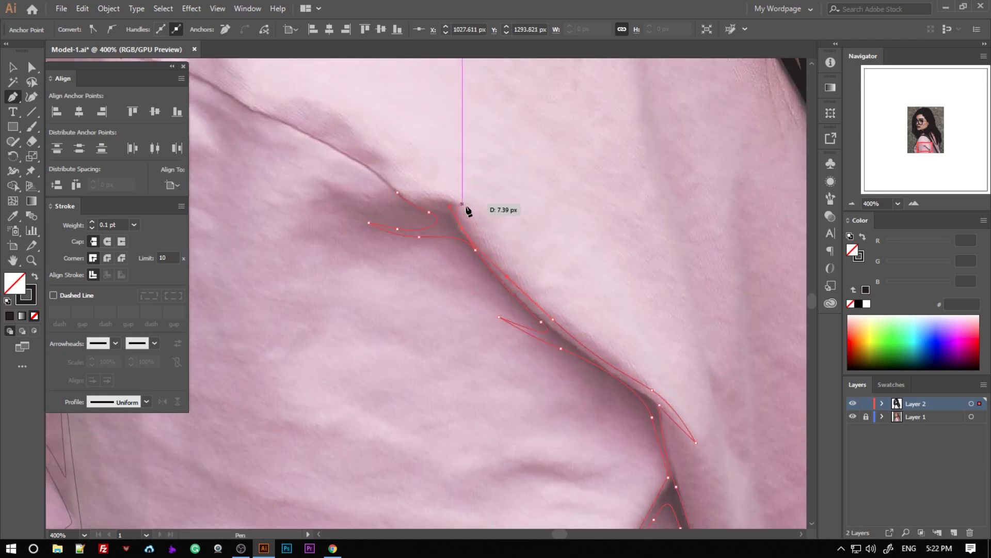
left_click(399, 192)
scroll(464, 173, "down", 3)
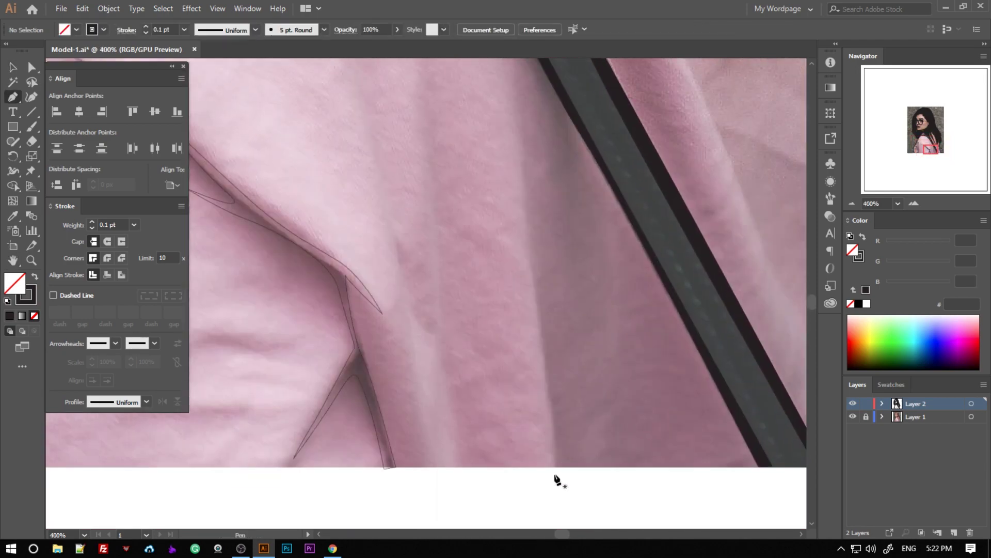
Draw a vertical crease line down the shirt to its bottom.
left_click(557, 391)
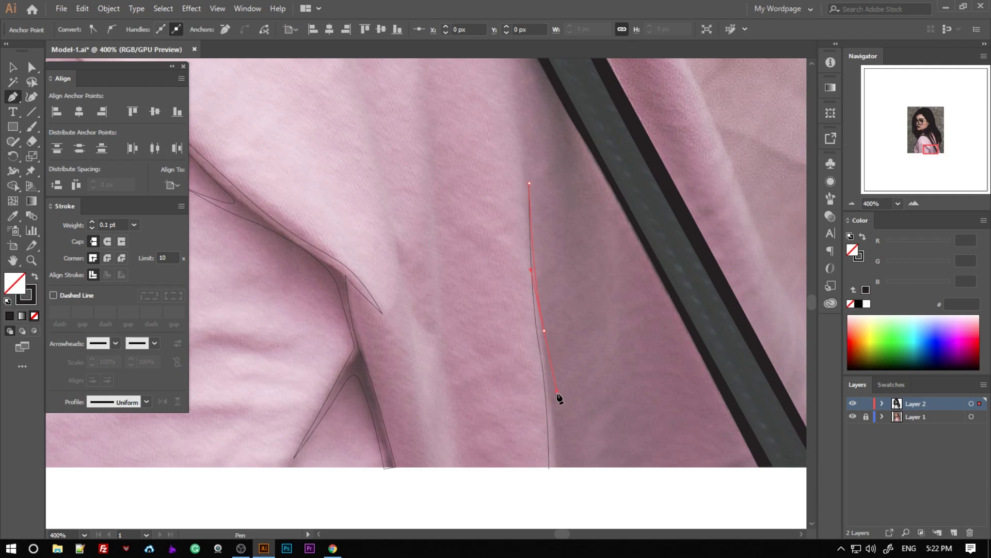
left_click(553, 469)
scroll(504, 385, "down", 5)
scroll(622, 437, "up", 3)
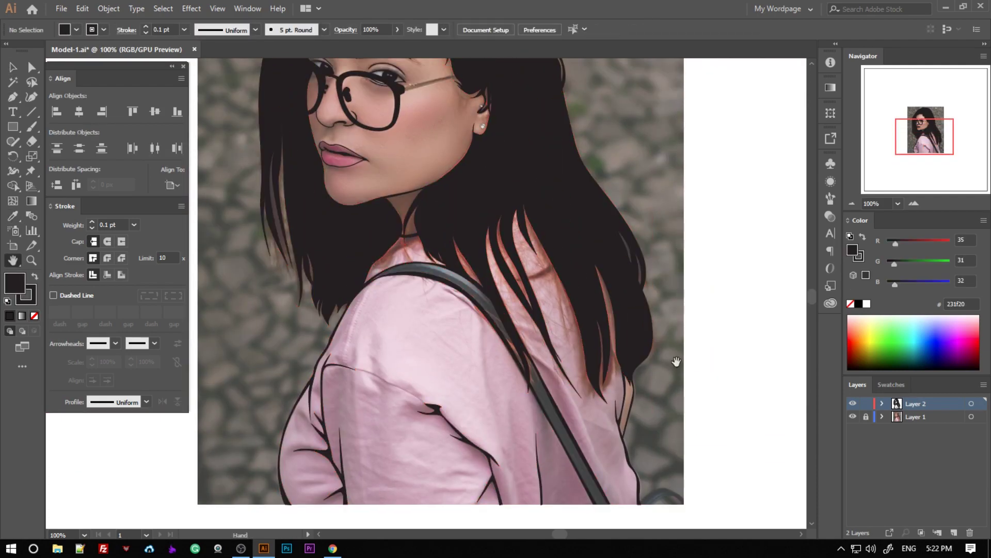
scroll(284, 362, "up", 5)
Trace a closed dark outline along the shirt's bottom edge.
key("o")
left_click(282, 377)
scroll(721, 354, "down", 3)
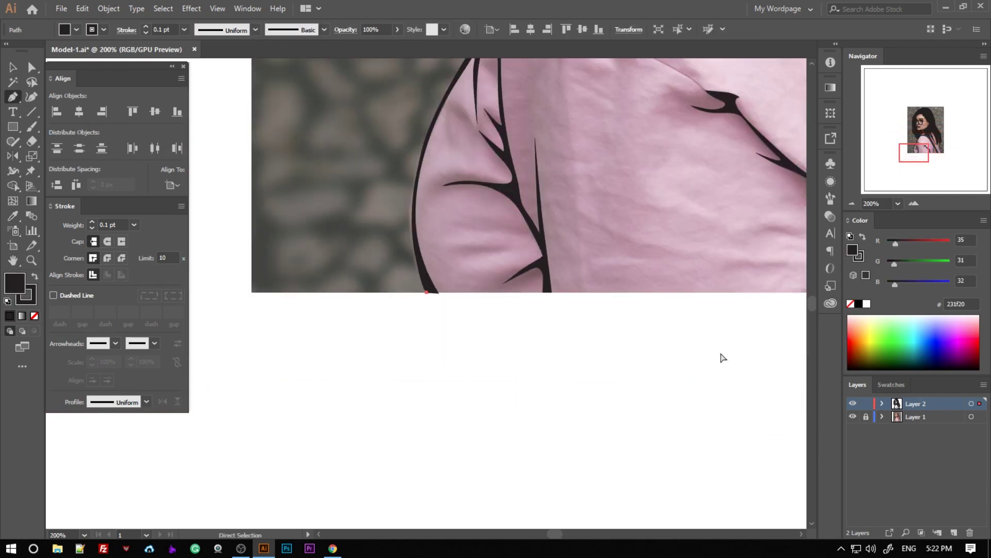
scroll(451, 288, "up", 4)
left_click(405, 282)
scroll(405, 283, "down", 3)
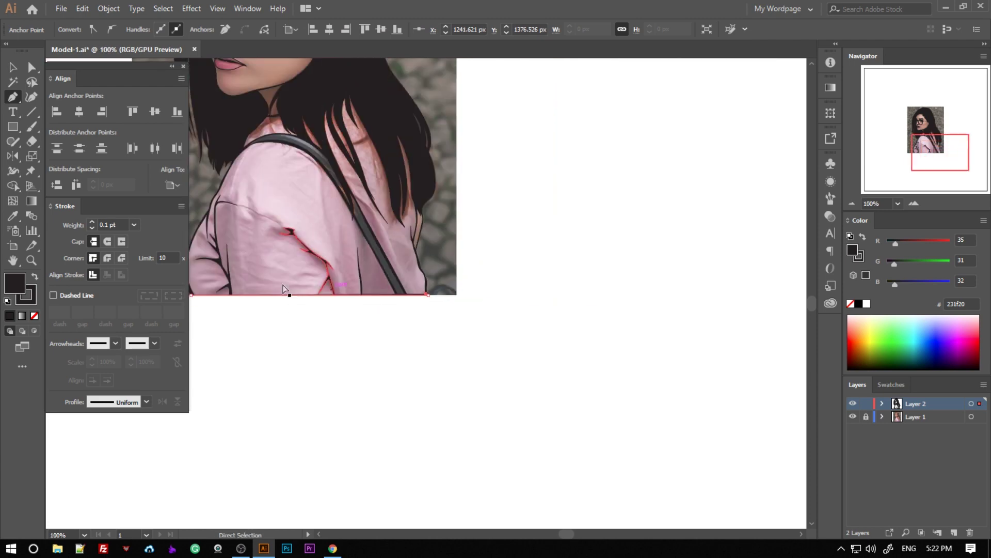
scroll(243, 301, "up", 2)
left_click(365, 342)
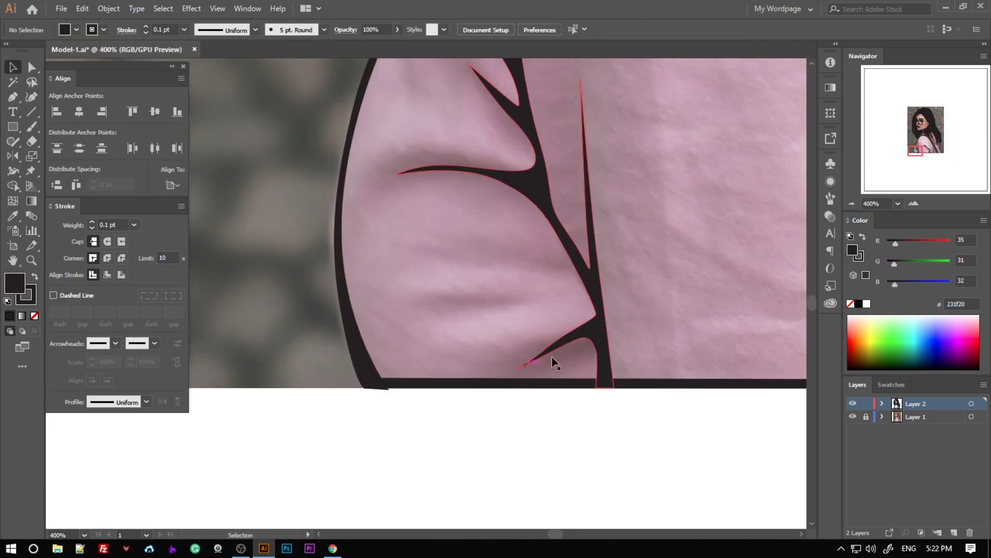
scroll(567, 310, "down", 4)
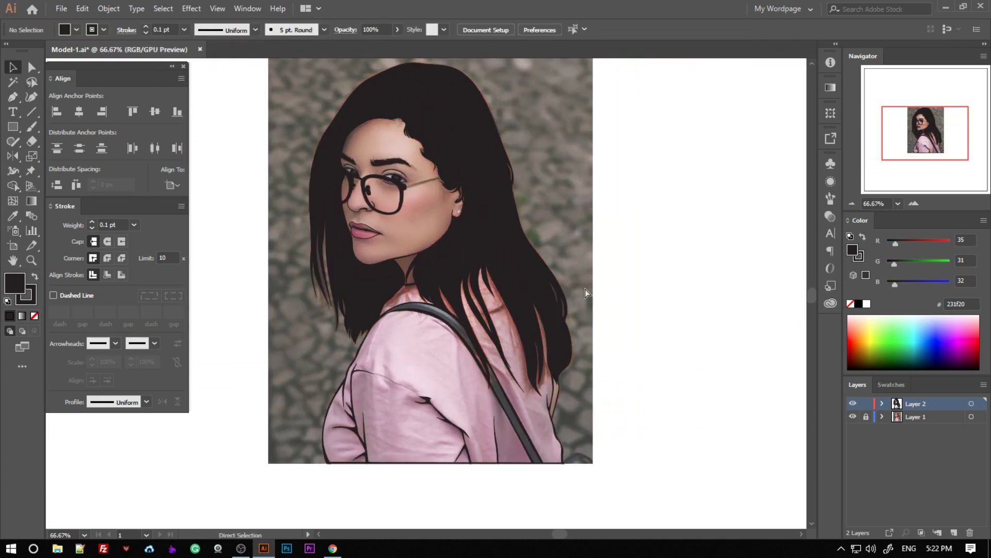
Draw the glasses' dark temple arm from the eye corner to the ear.
scroll(475, 263, "up", 5)
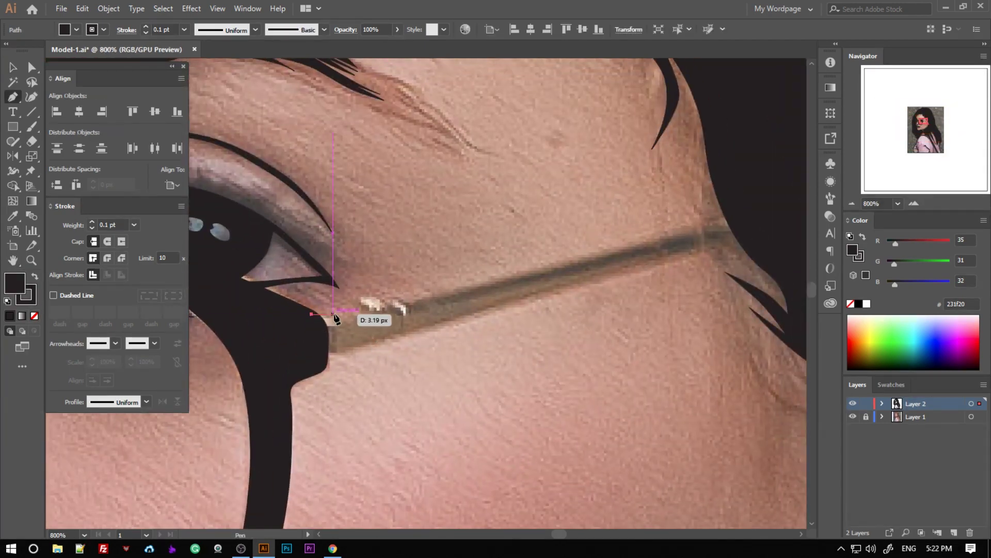
left_click(334, 313)
left_click(771, 230)
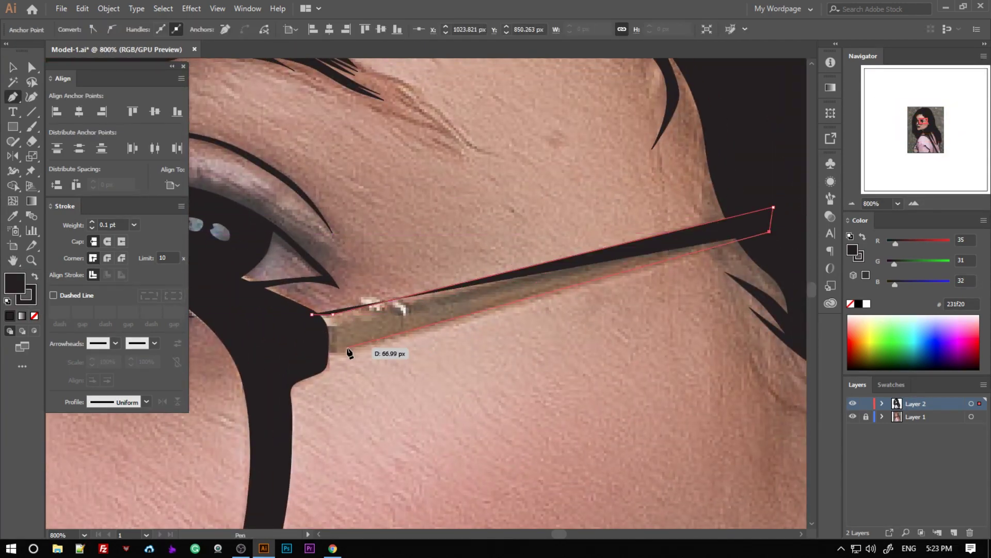
left_click(311, 314)
scroll(742, 391, "down", 5)
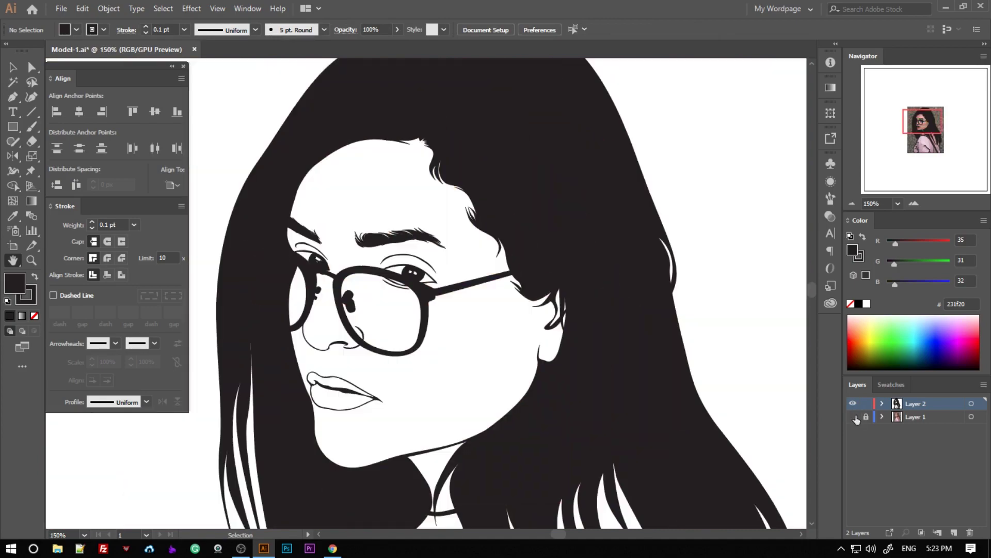
Zoom in on the eye and check the glasses arm shape.
left_click_drag(600, 503, 601, 416)
scroll(482, 348, "up", 2)
scroll(580, 295, "up", 2)
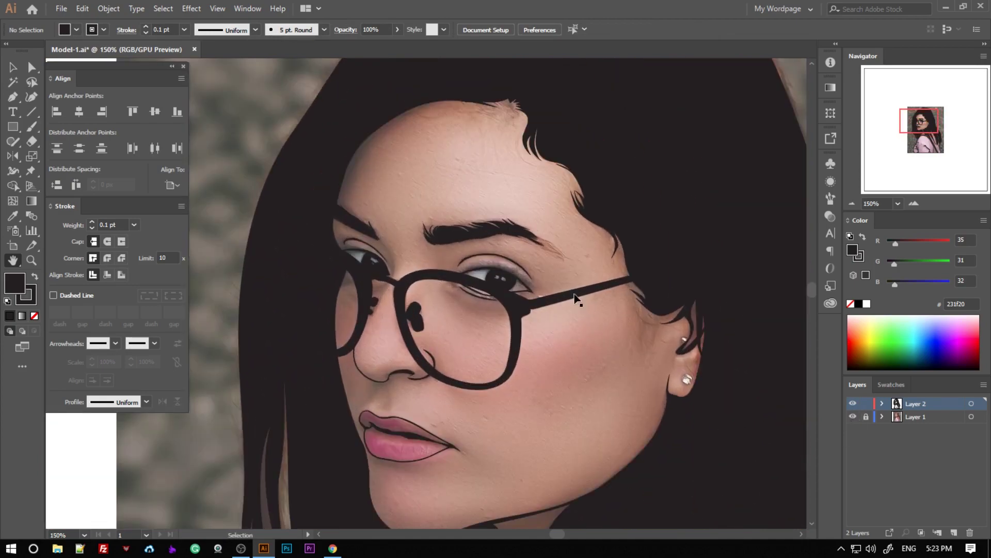
scroll(613, 325, "up", 5)
scroll(606, 395, "up", 3)
scroll(465, 325, "up", 3)
scroll(465, 326, "left", 3)
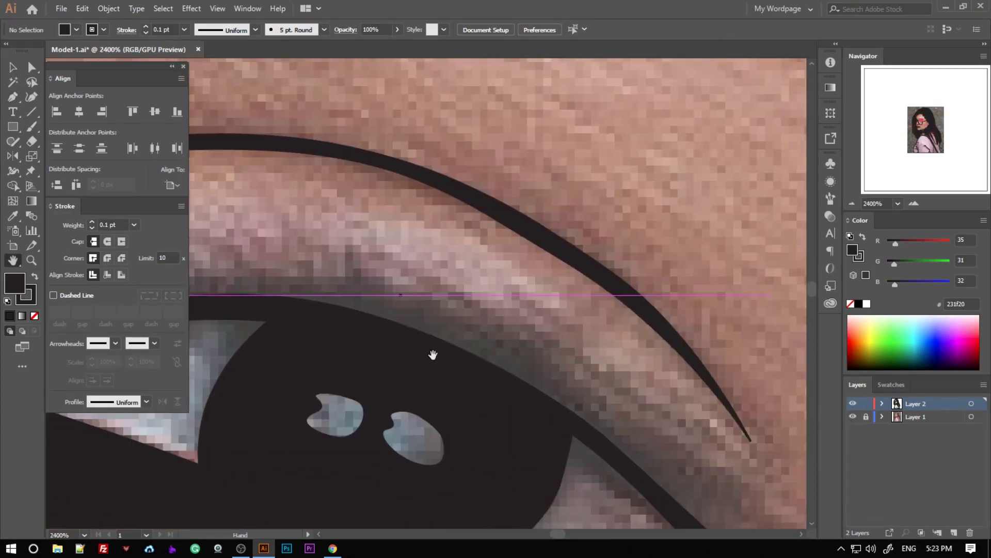
scroll(679, 383, "down", 3)
left_click(516, 371, "ctrl")
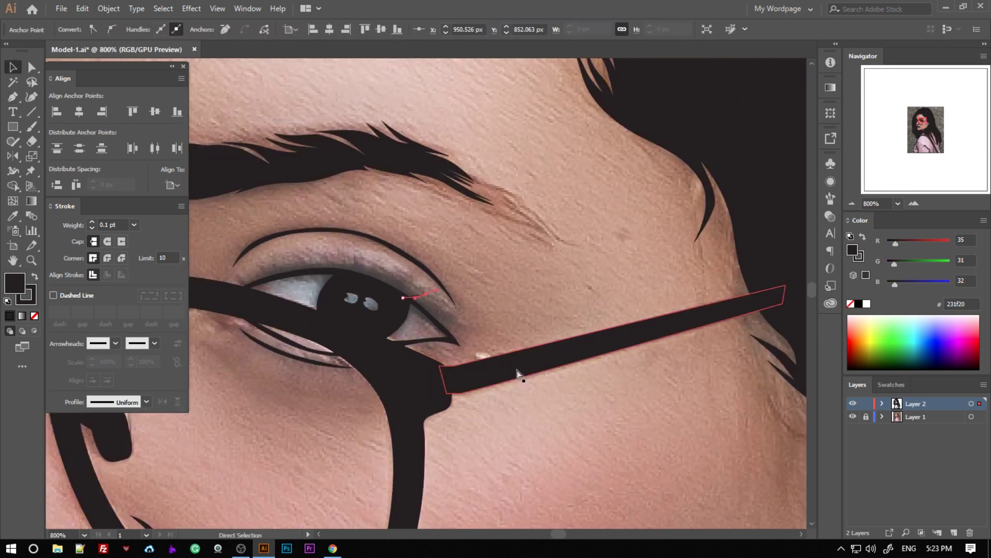
left_click(518, 305)
scroll(518, 306, "up", 2)
scroll(529, 312, "up", 2)
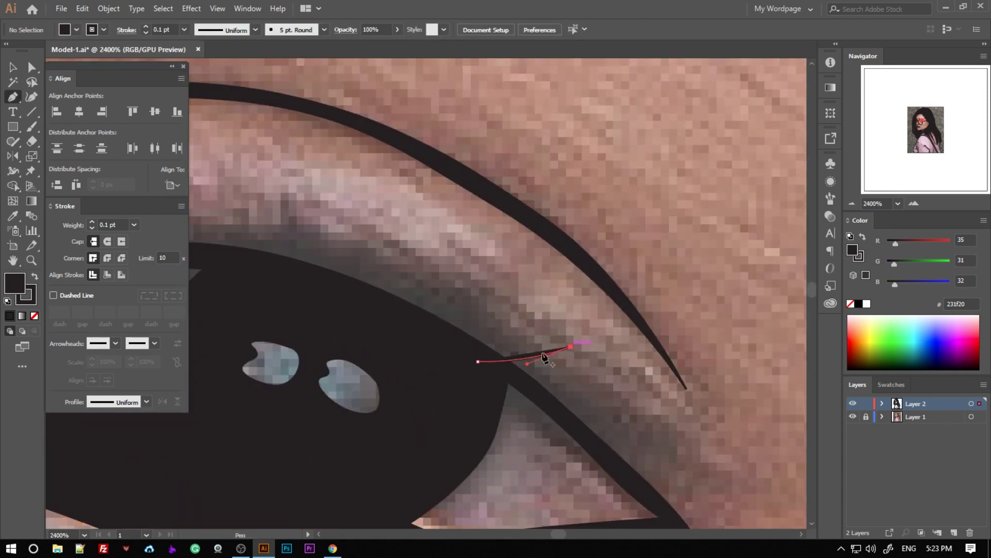
Draw two dark eyelash flicks at the eye's outer corner.
left_click(478, 361)
scroll(475, 364, "up", 3)
left_click(624, 348)
left_click(571, 365)
left_click(545, 369)
left_click(520, 374)
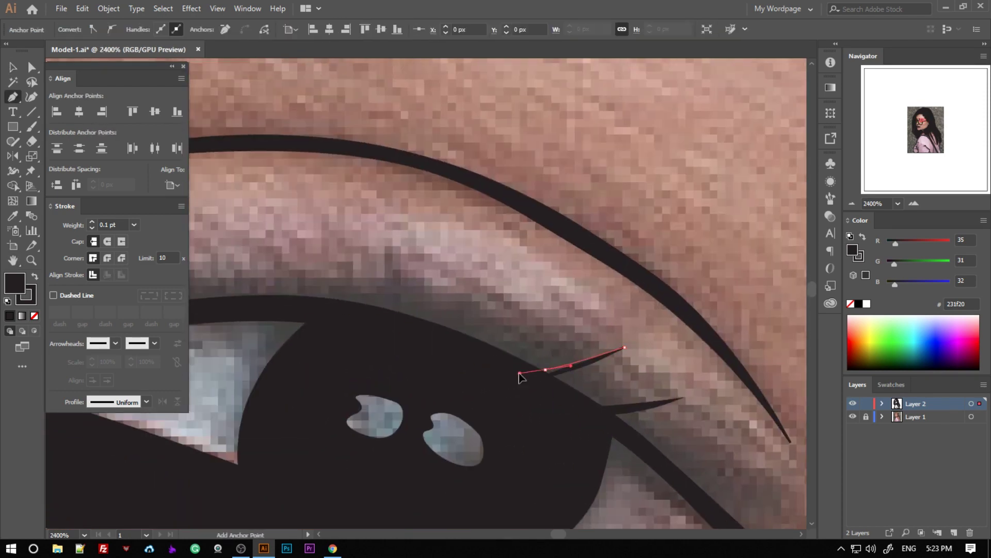
left_click(625, 382)
scroll(674, 359, "down", 3)
scroll(548, 395, "down", 2)
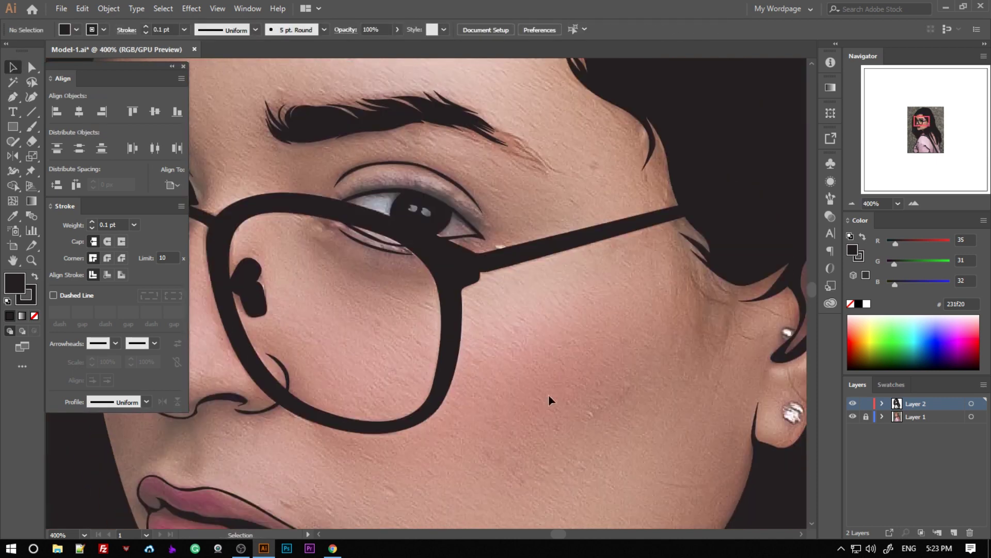
scroll(521, 346, "up", 1)
Select the glasses frame pieces and remove their fill.
left_click_drag(521, 346, 451, 403)
left_click(650, 287)
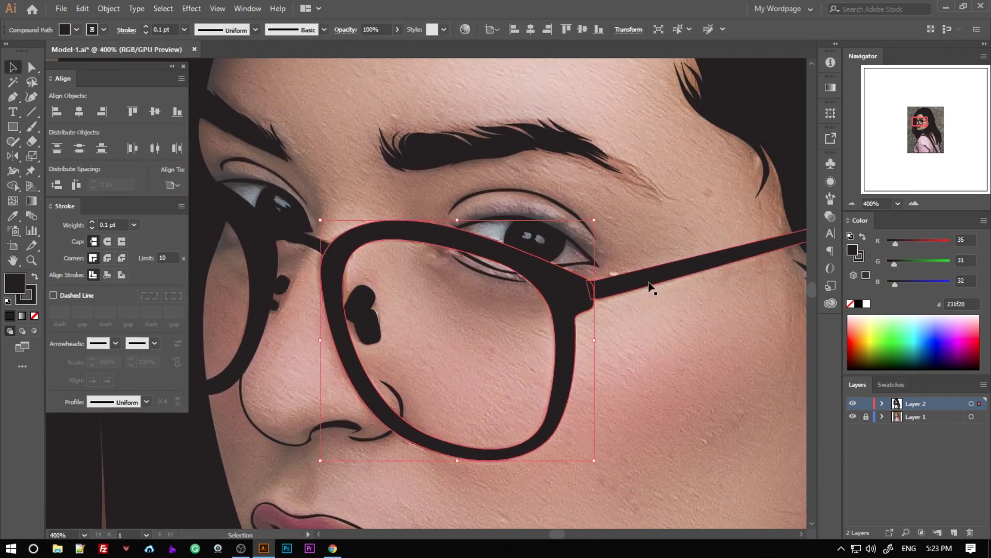
left_click(33, 316)
key("ctrl+shift+a")
left_click_drag(452, 332, 515, 280)
left_click_drag(308, 225, 361, 321)
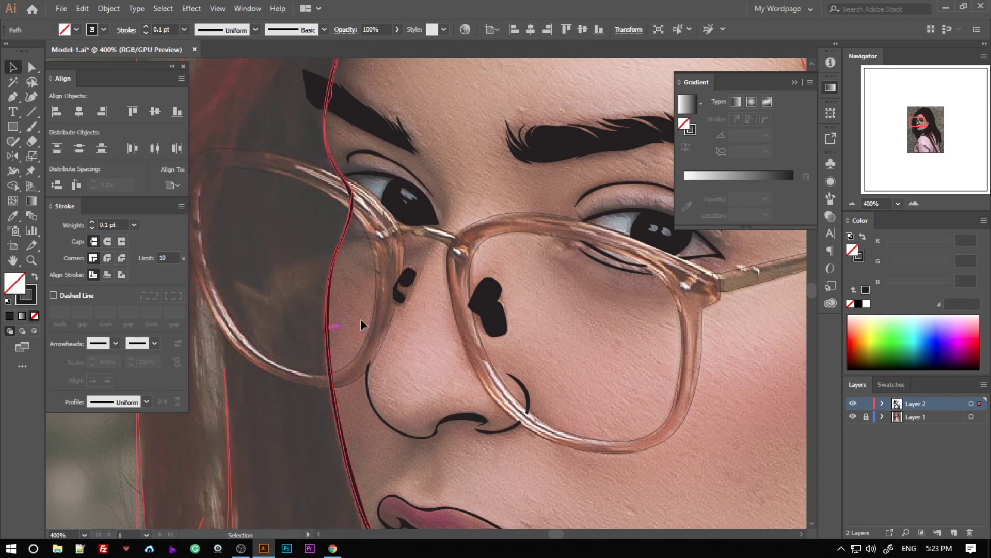
scroll(445, 344, "up", 2)
scroll(492, 301, "up", 1)
left_click_drag(512, 289, 519, 285)
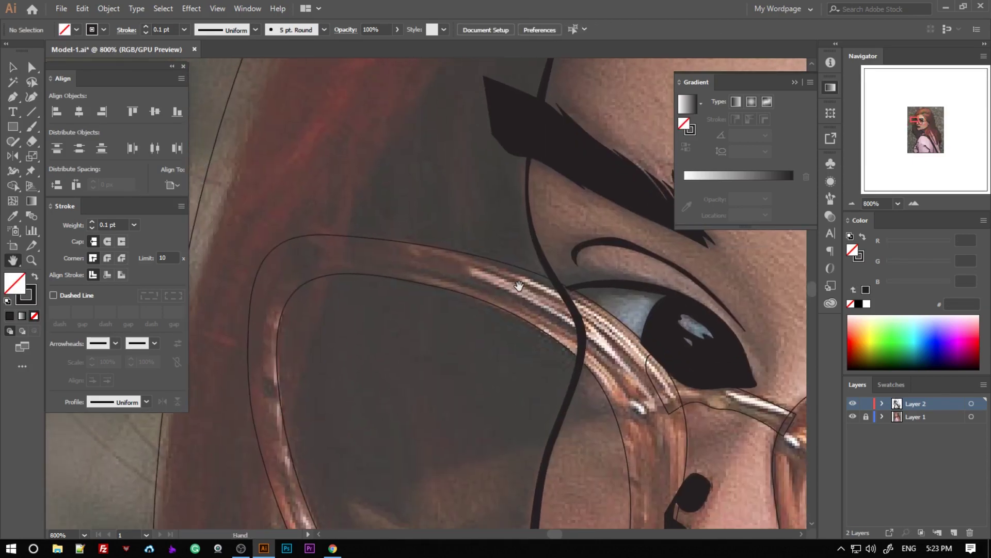
scroll(519, 286, "down", 2)
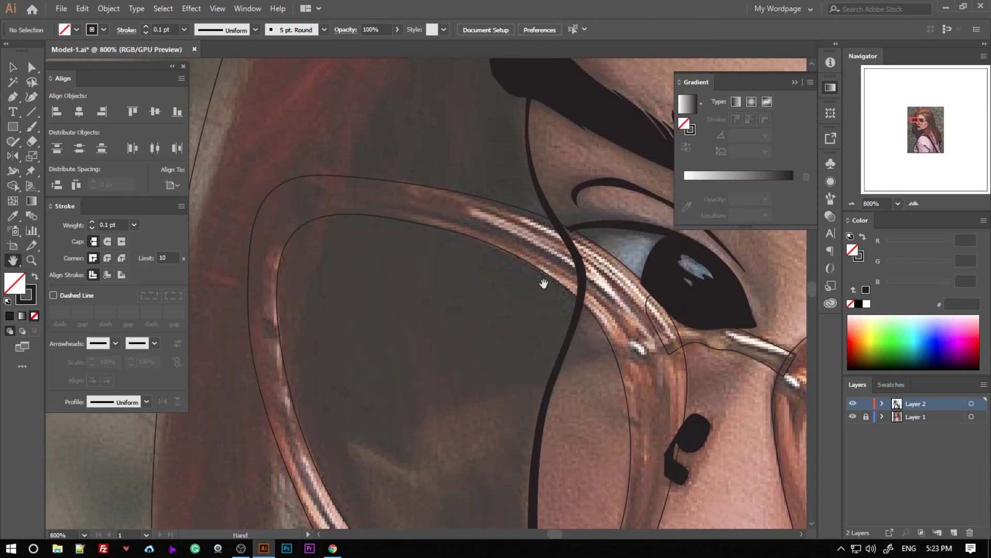
Select the black curved hair path near the glasses.
key("v")
left_click(579, 266)
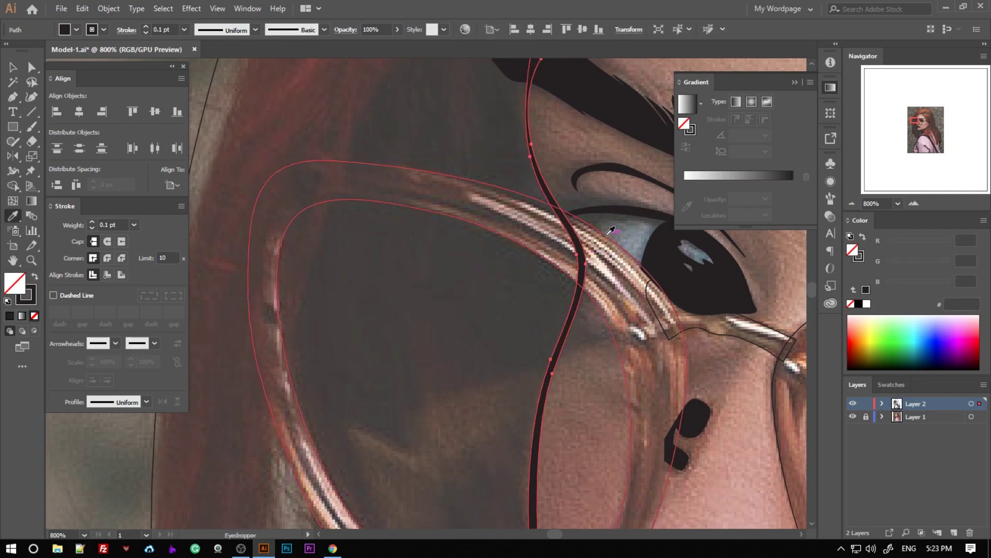
scroll(611, 230, "down", 2)
scroll(472, 221, "down", 2)
left_click_drag(480, 279, 503, 223)
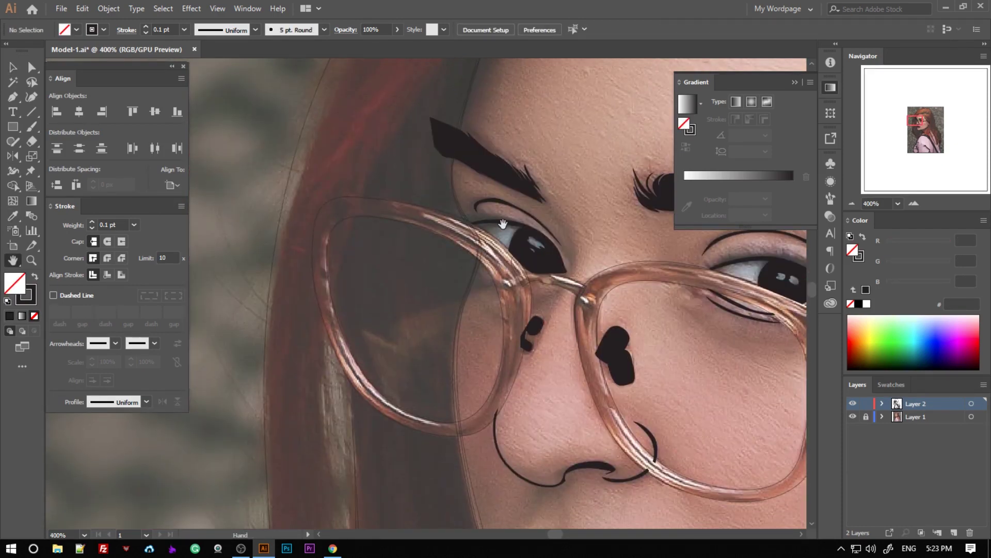
scroll(503, 223, "up", 2)
scroll(503, 223, "up", 2)
Erase the part of the red path lying over the lens.
key("v")
left_click(666, 322)
key("shift+e")
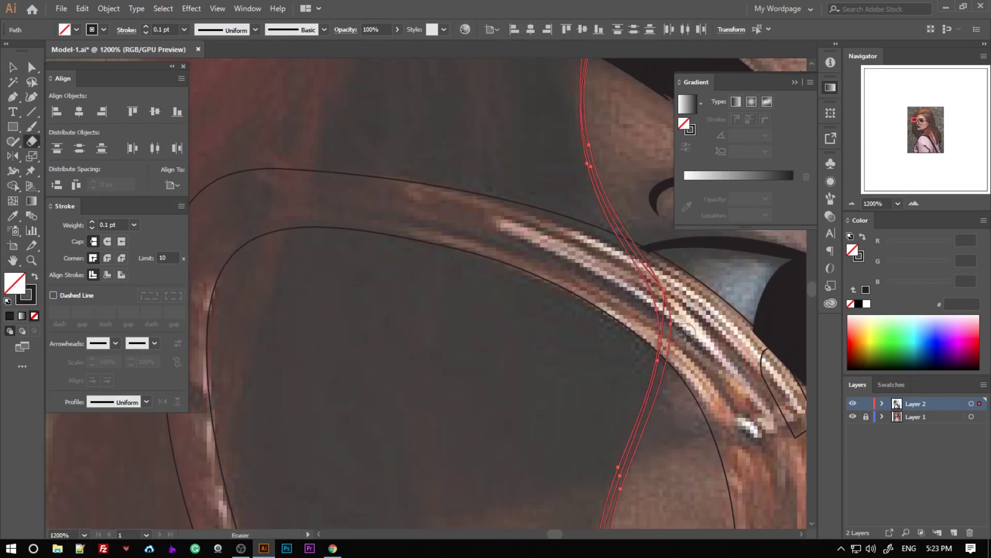
left_click(538, 342)
scroll(538, 342, "down", 3)
scroll(608, 356, "up", 3)
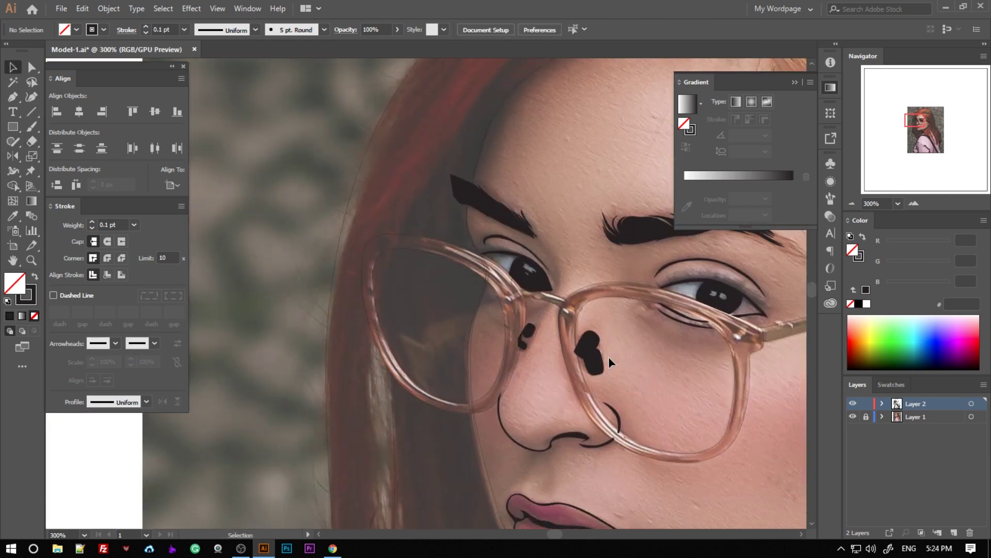
Zoom out and select the glasses frame paths.
key("ctrl+minus")
scroll(614, 361, "down", 2)
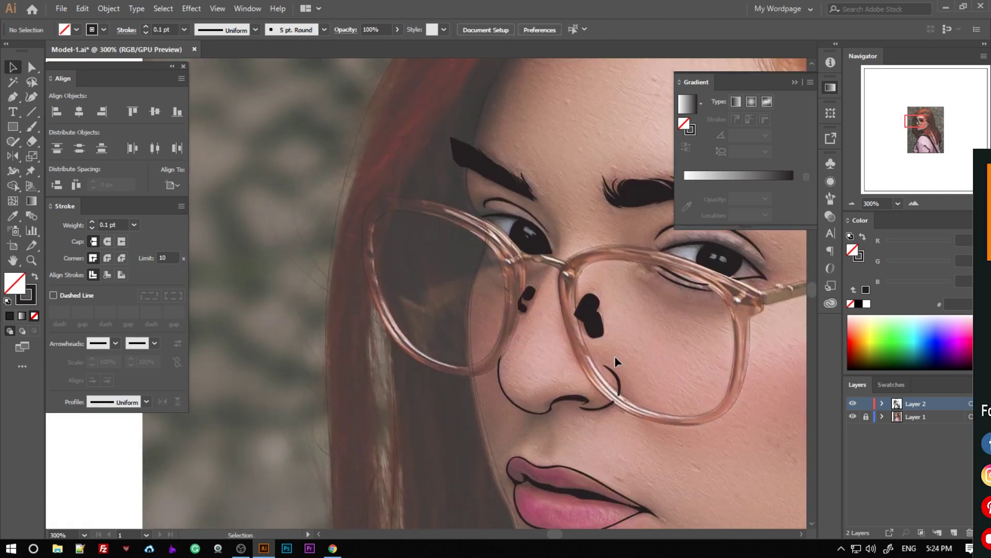
scroll(613, 350, "up", 2)
scroll(500, 309, "down", 2)
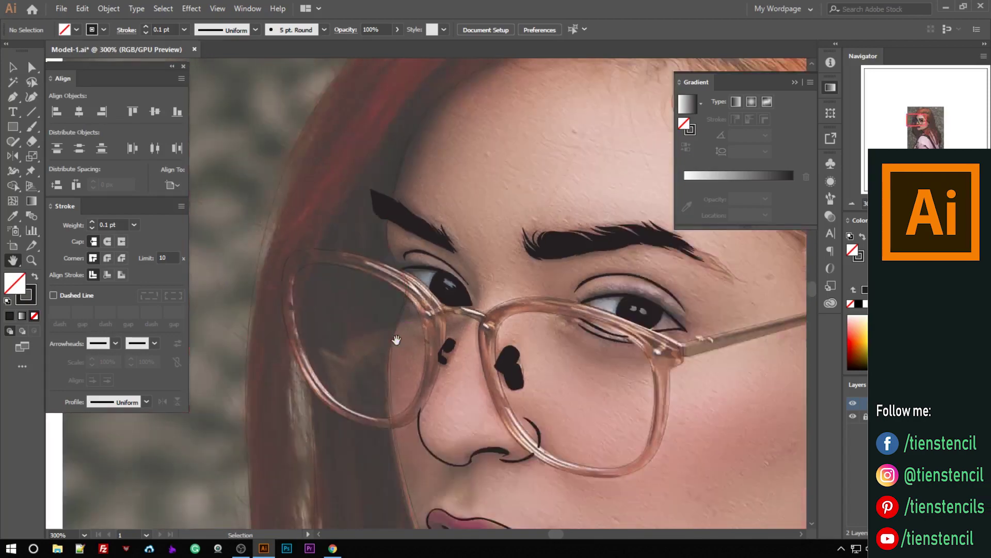
scroll(464, 315, "up", 2)
scroll(434, 326, "up", 1)
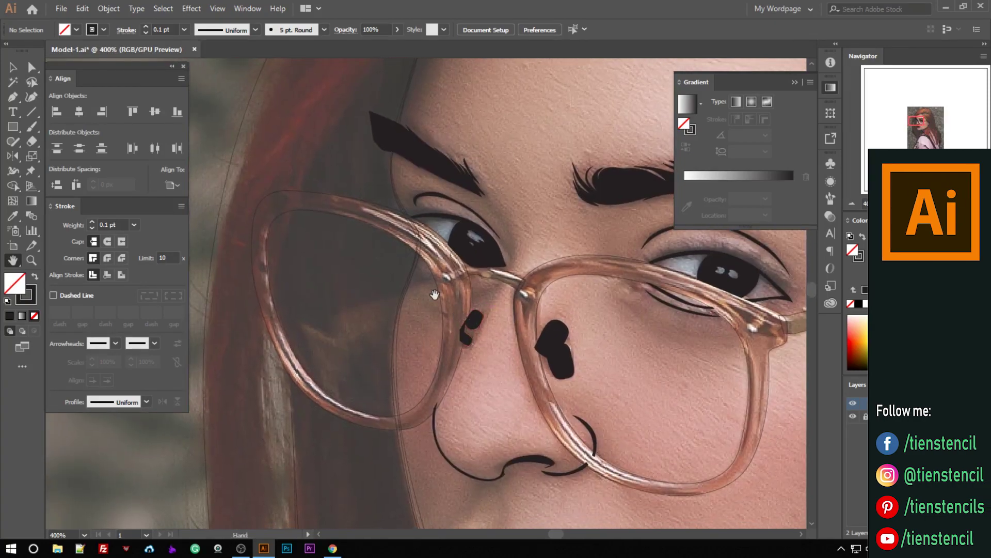
scroll(464, 300, "up", 2)
left_click(533, 253)
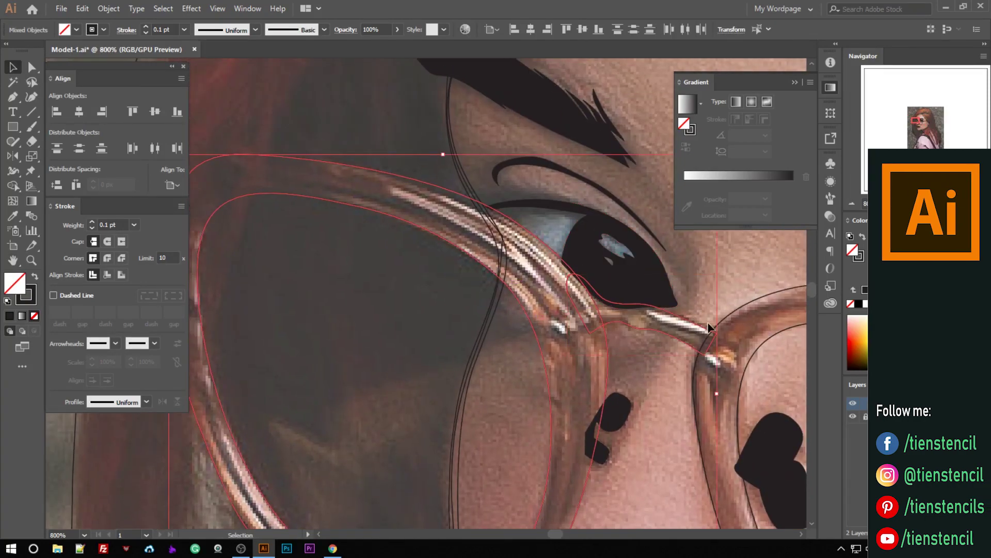
left_click_drag(606, 378, 503, 306)
scroll(516, 361, "down", 2)
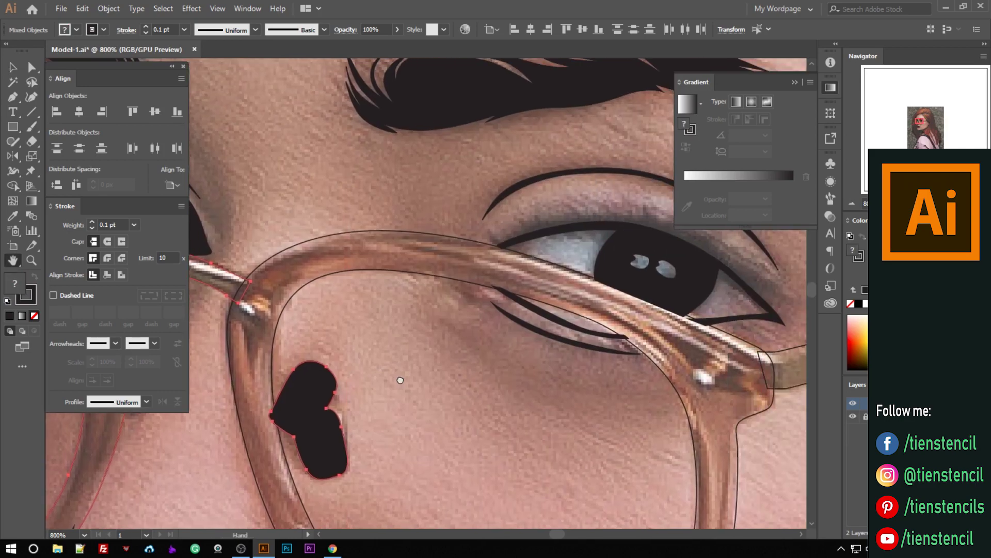
scroll(474, 317, "up", 2)
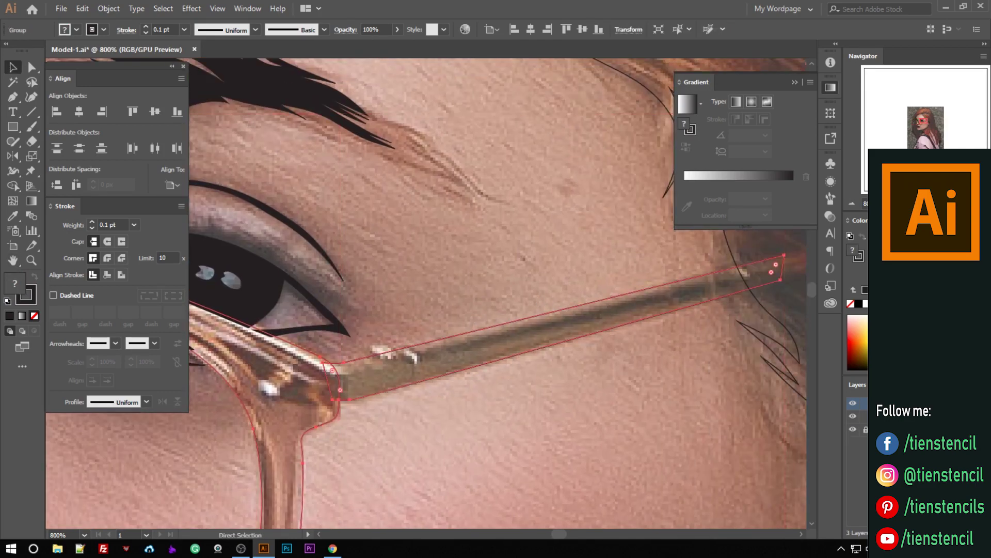
Paste the glasses in place on the new Glasses layer.
left_click(82, 8)
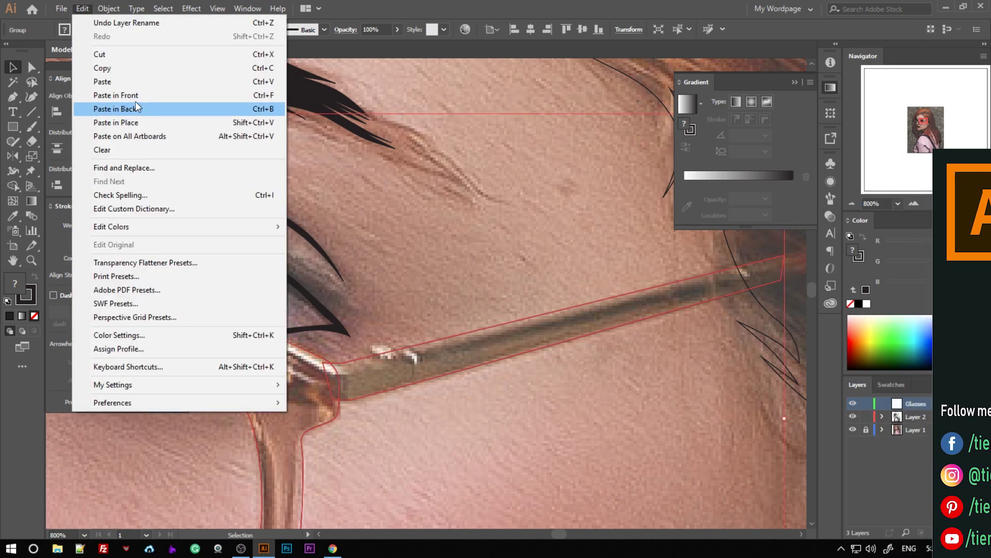
left_click(133, 102)
left_click(465, 299)
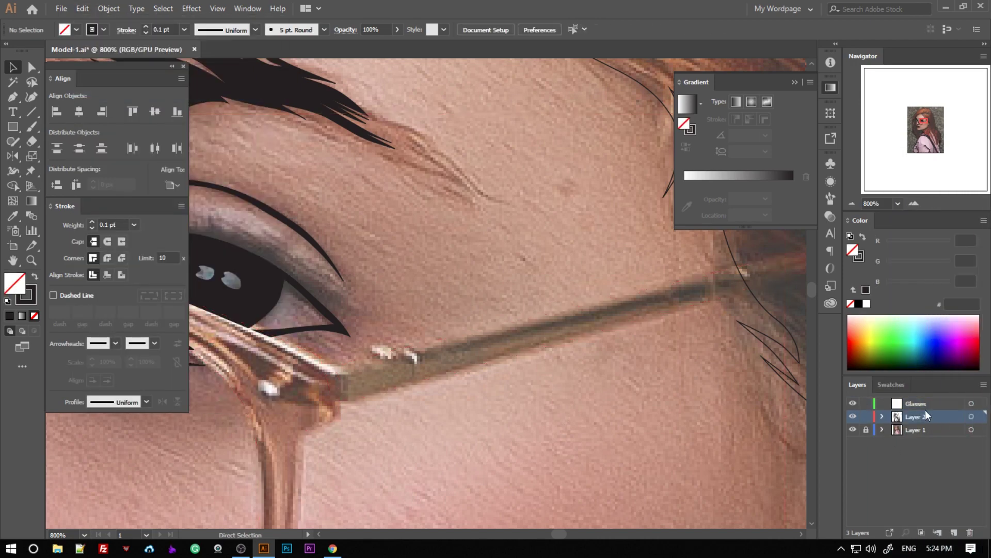
left_click(83, 8)
left_click(155, 122)
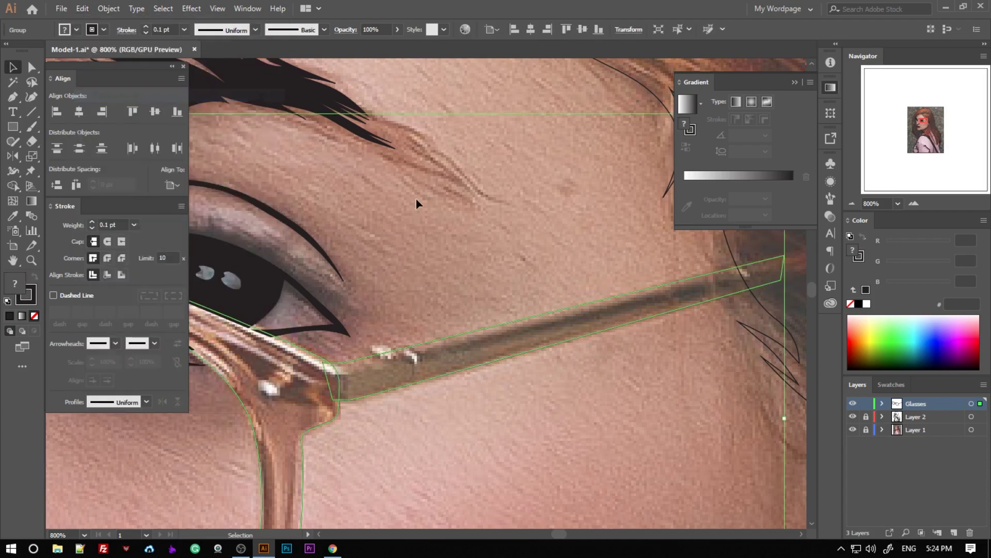
scroll(416, 203, "down", 5)
Apply the lip outline's dark colour to the glasses with the Eyedropper.
left_click(520, 337)
left_click(471, 280)
key("i")
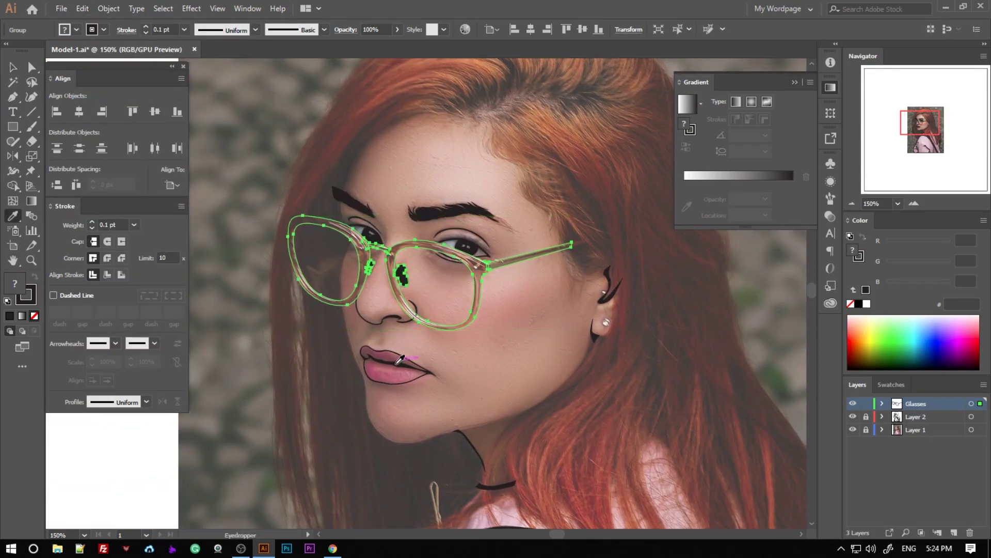
left_click(401, 360)
key("v")
left_click(807, 356)
key("ctrl+minus")
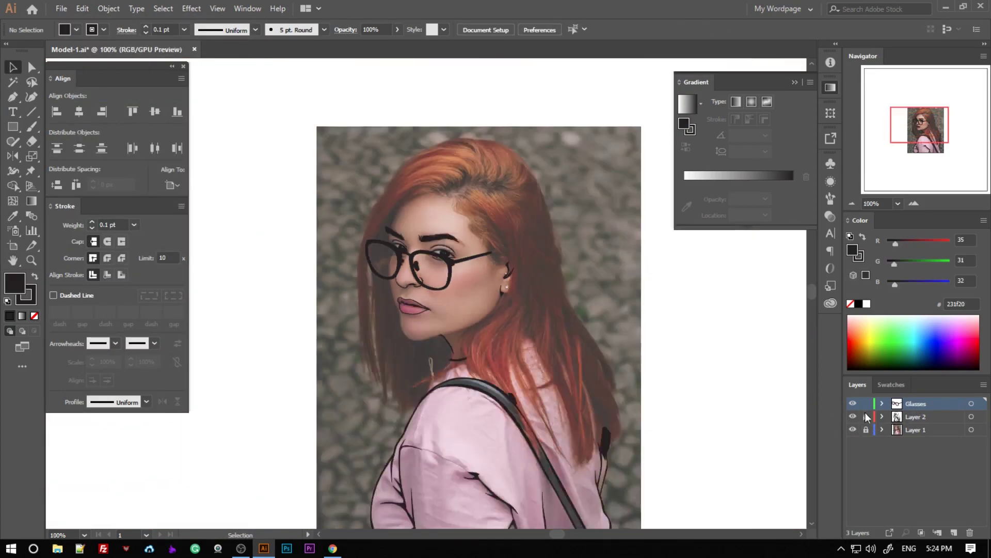
Apply the sampled dark colour to all the line art on Layer 2.
left_click(866, 416)
scroll(649, 492, "down", 5)
key("ctrl+a")
key("i")
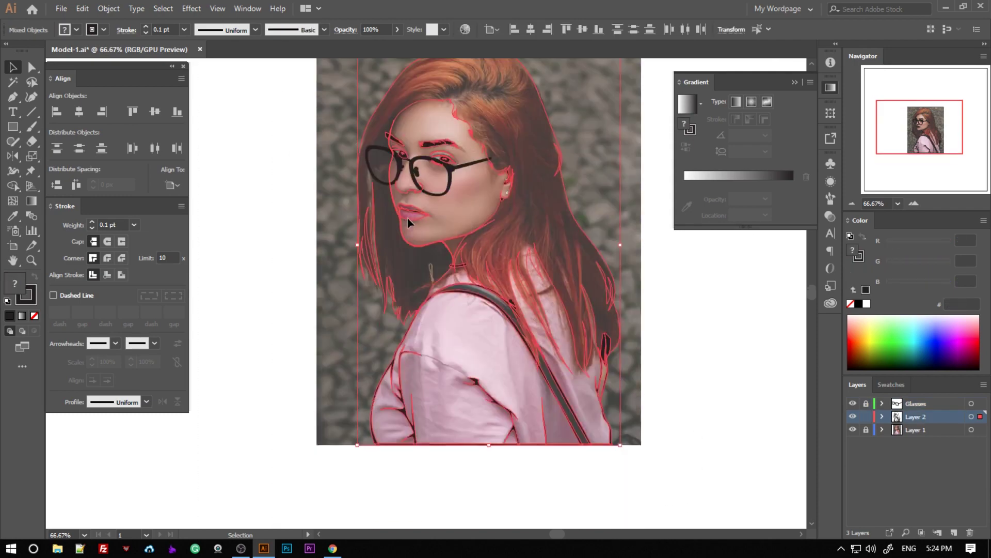
left_click(467, 240)
key("ctrl+shift+a")
key("v")
scroll(670, 318, "up", 5)
scroll(653, 323, "down", 5)
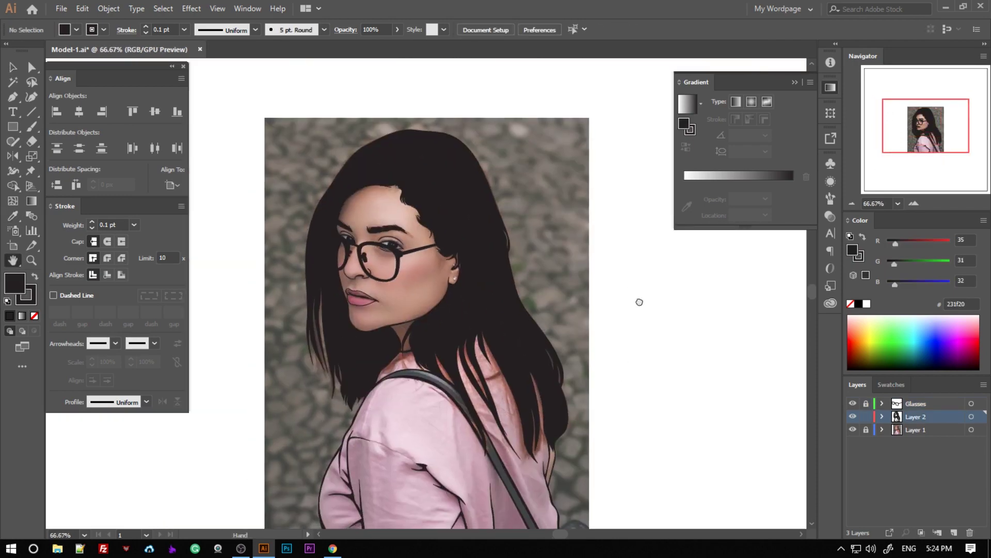
Toggle the reference photo to check the line art, then set its stroke to None.
left_click(853, 429)
left_click(852, 429)
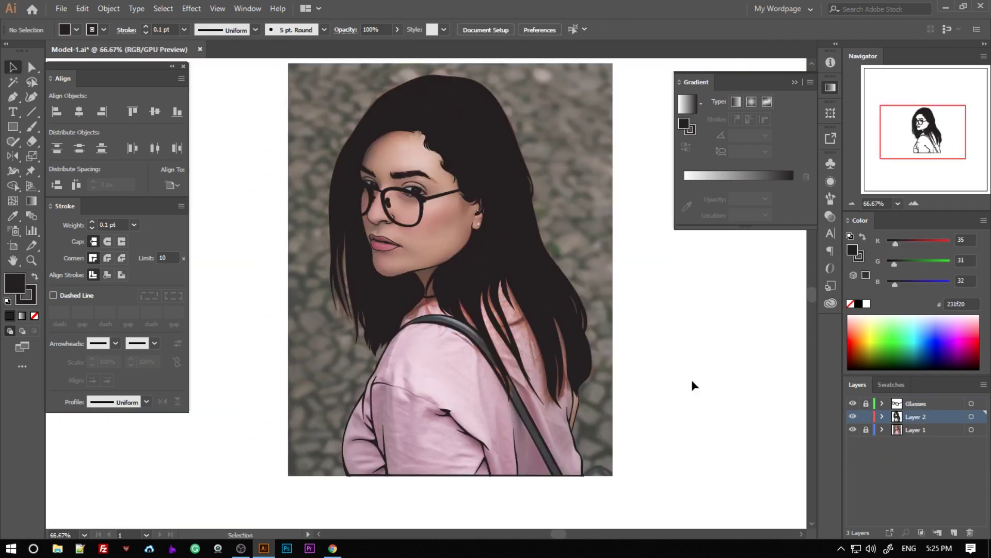
scroll(692, 382, "up", 1)
scroll(343, 331, "up", 3)
scroll(335, 353, "down", 2)
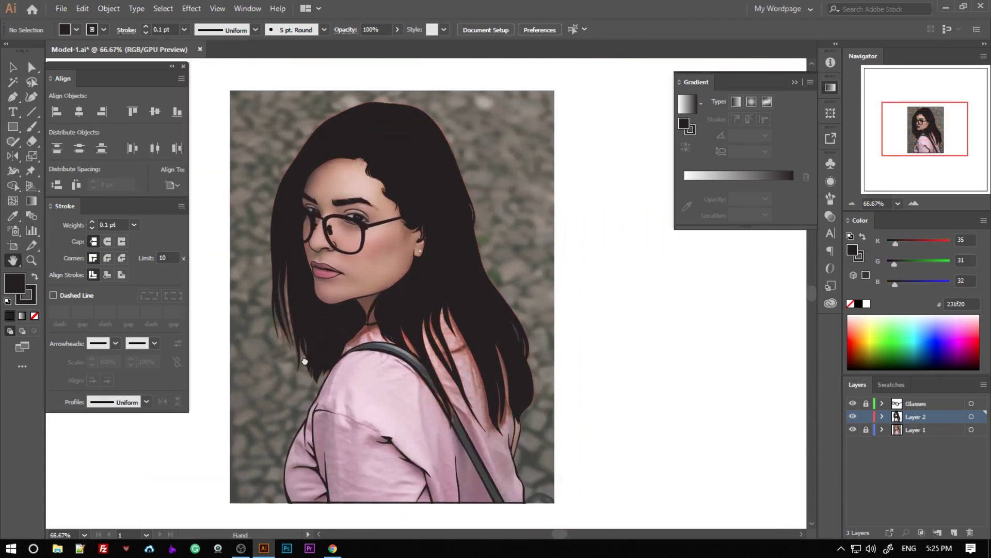
scroll(542, 360, "down", 1)
key("ctrl+a")
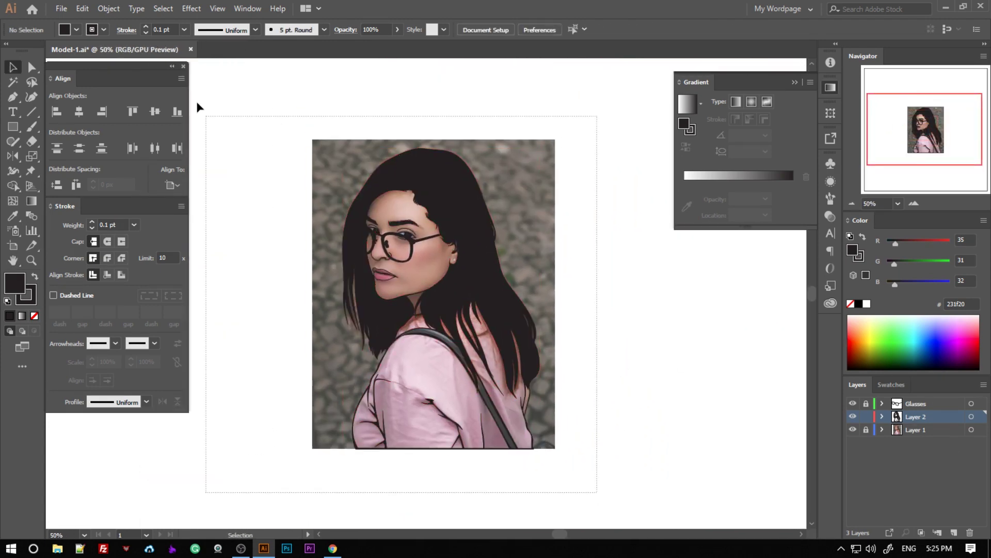
left_click(34, 315)
key("ctrl+shift+a")
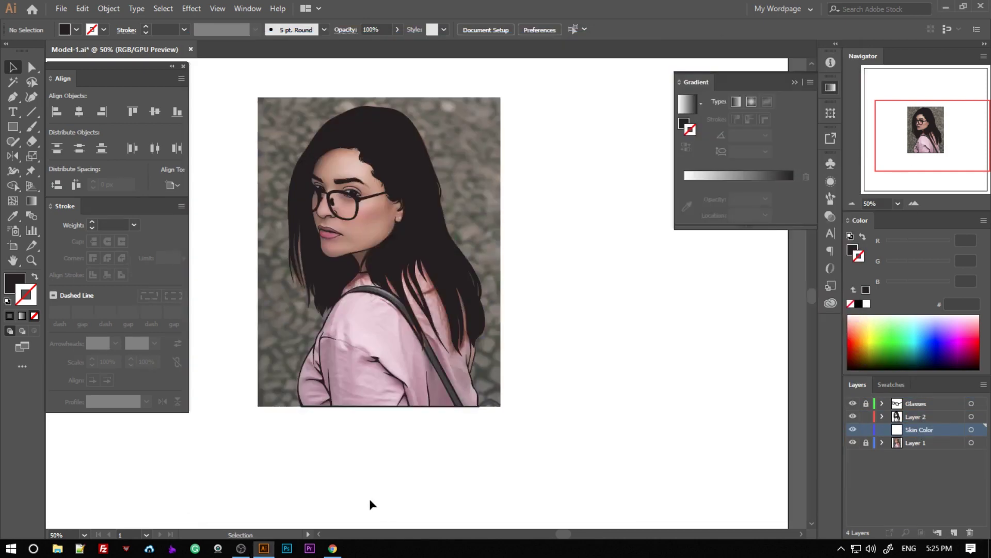
Search the web for 'skin color' and copy the cool/warm skin-tone chart image.
left_click(333, 548)
key("ctrl+t")
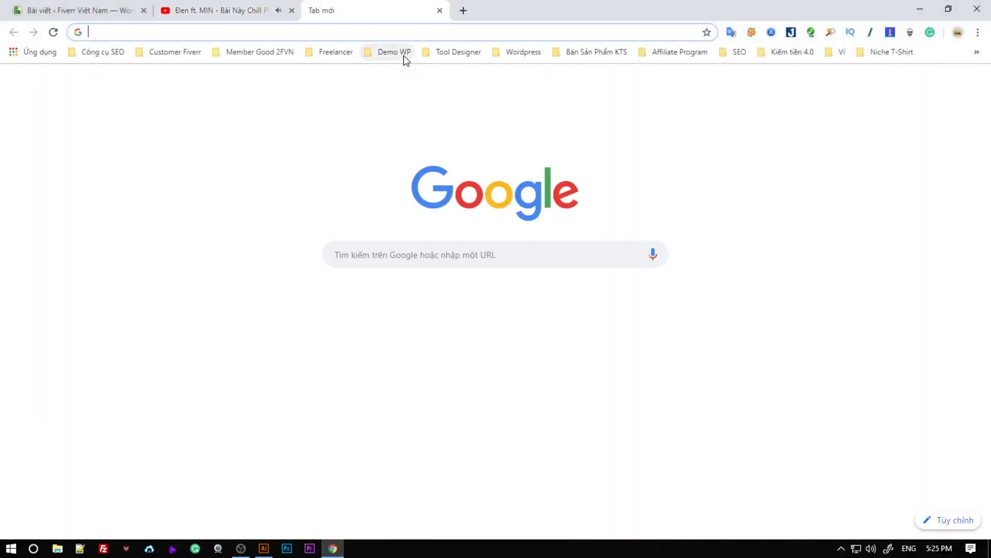
type("skin color")
key("Return")
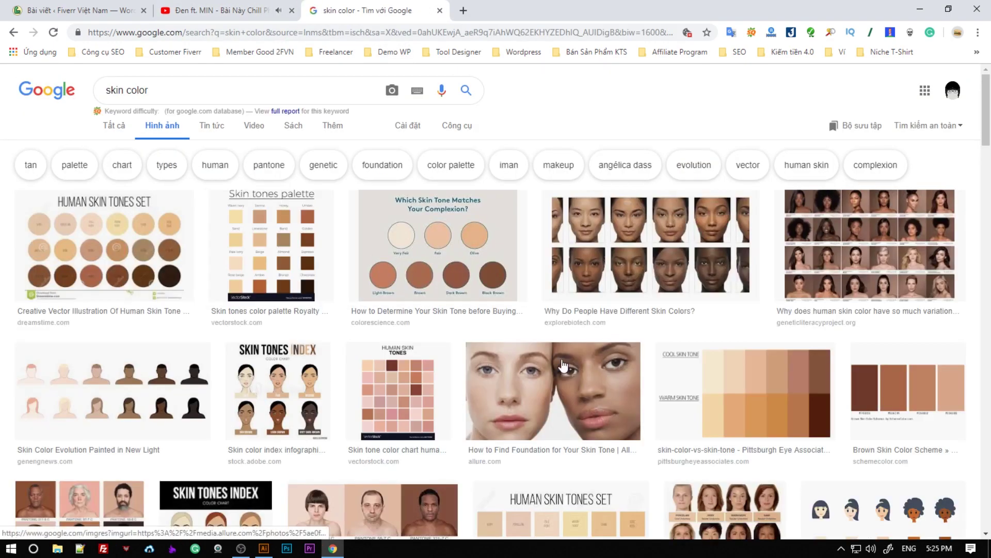
left_click(744, 393)
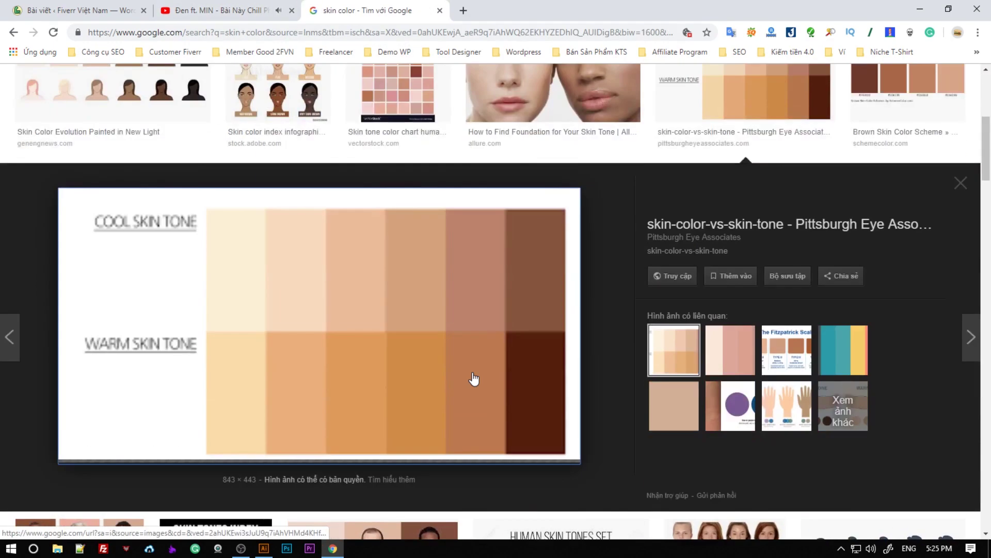
right_click(487, 375)
left_click(443, 428)
key("alt+Tab")
Paste the skin-tone chart and crop it to a single strip of swatches.
key("ctrl+v")
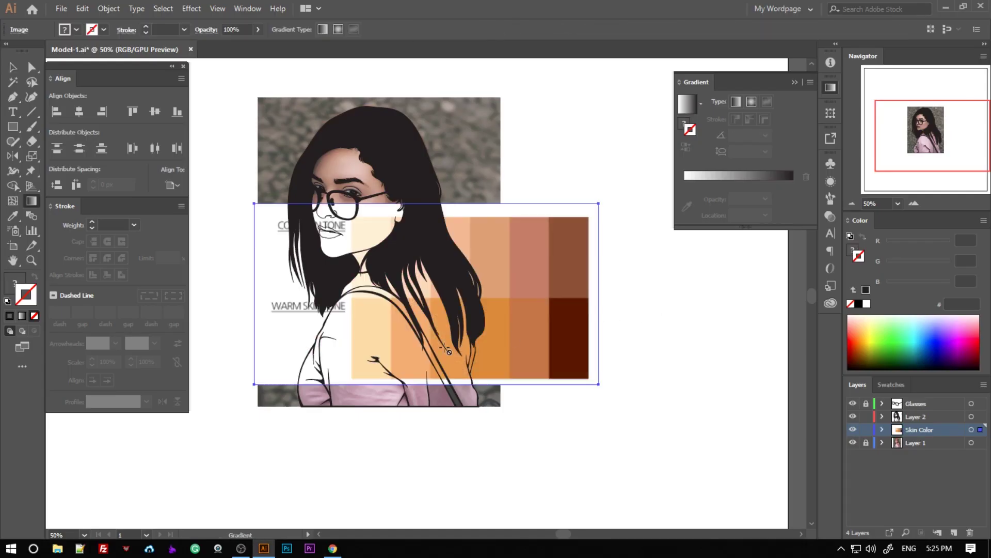
mouse_move(555, 368)
left_mouse_down()
mouse_move(336, 372)
mouse_move(643, 358)
left_mouse_up()
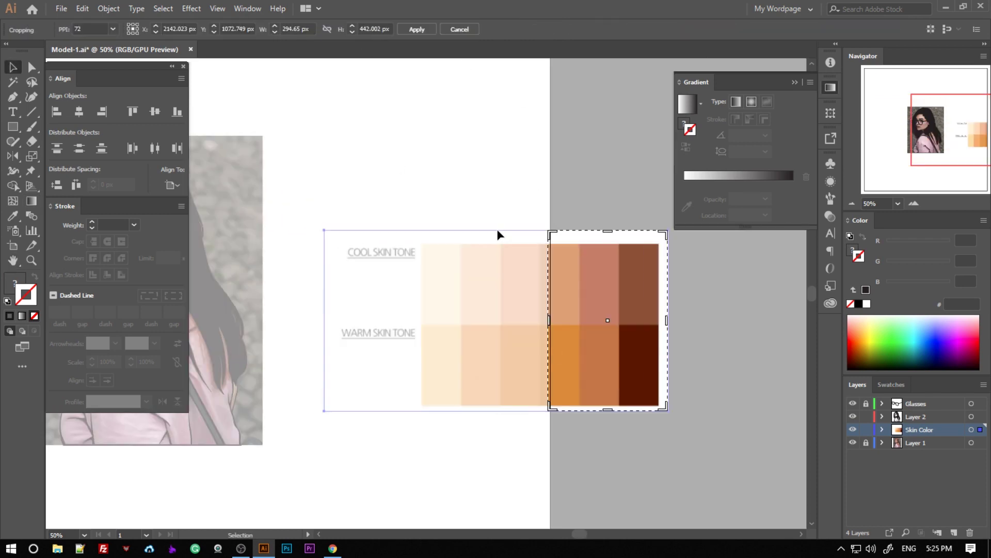
left_click_drag(549, 323, 419, 322)
left_click_drag(545, 233, 543, 252)
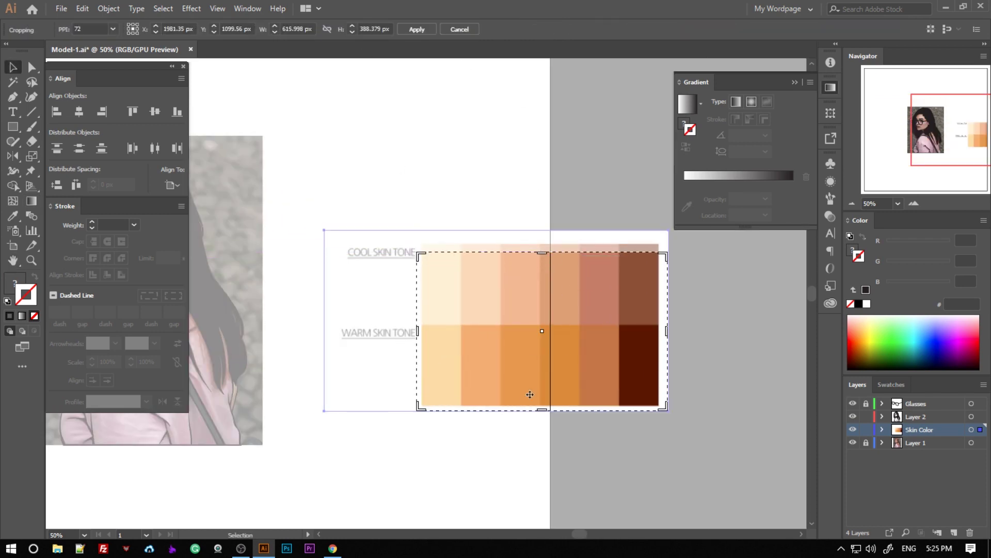
left_click_drag(543, 408, 543, 311)
key("Return")
Try rotating the swatch strip by dragging and via Transform menus, undoing the attempts.
left_click_drag(658, 353, 555, 326)
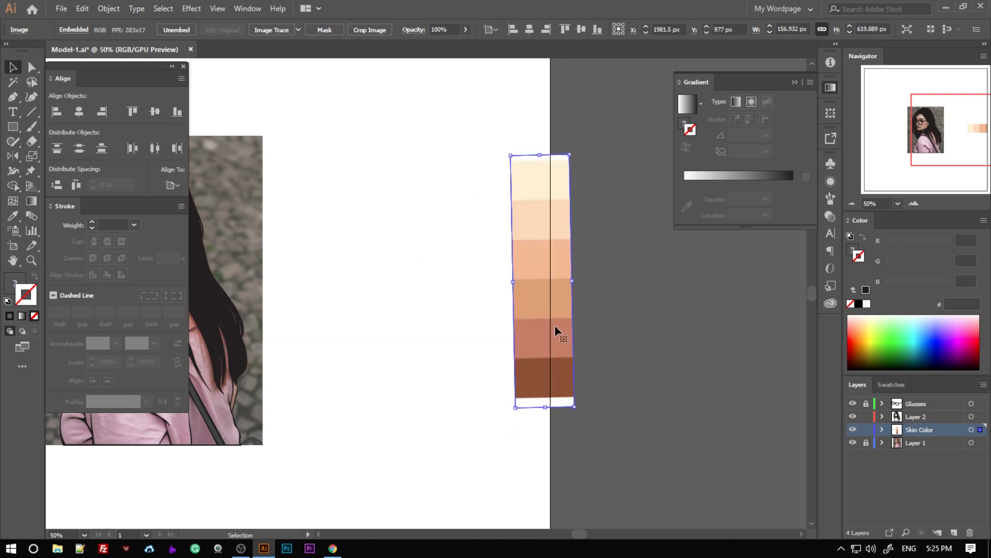
key("ctrl+z")
right_click(576, 338)
left_click(751, 460)
key("Escape")
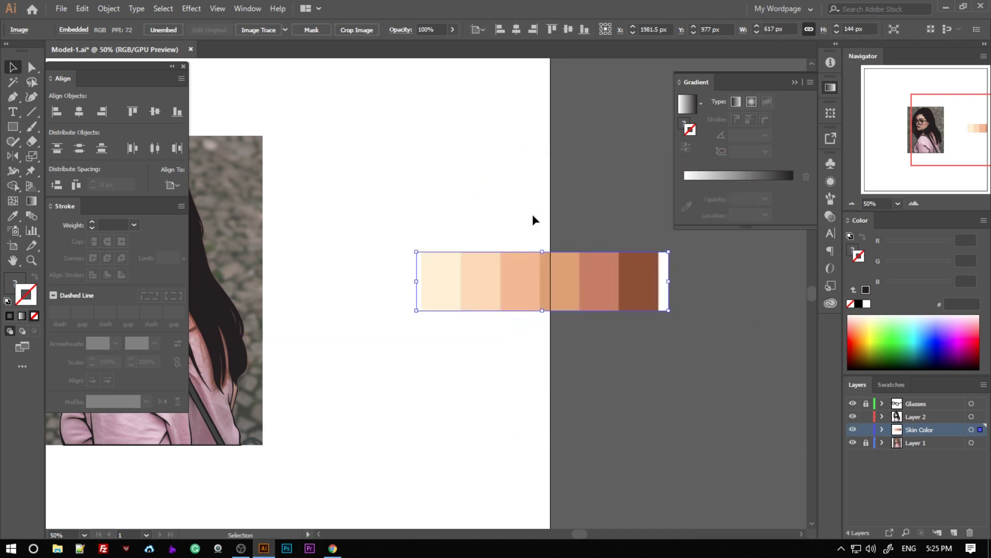
right_click(567, 285)
left_click(594, 286)
Rotate the swatch strip 90° and place it upright beside the portrait.
right_click(593, 286)
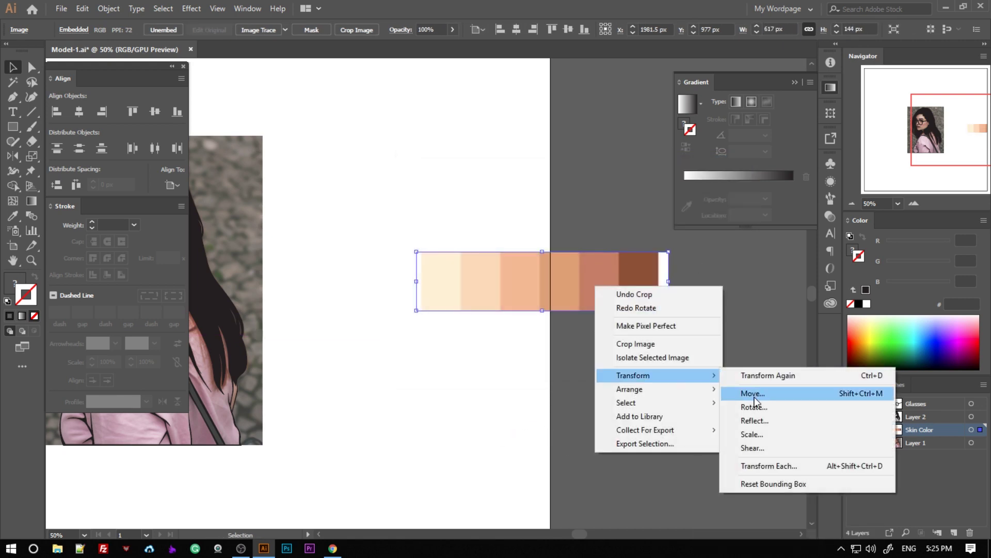
left_click(759, 406)
key("Escape")
right_click(504, 253)
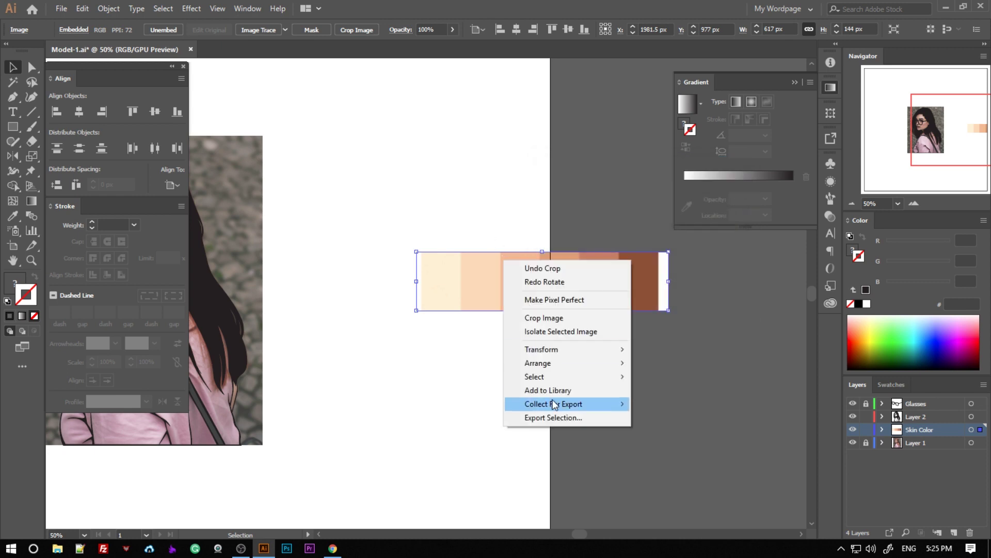
left_click(666, 384)
key("Return")
left_click_drag(475, 266, 658, 259)
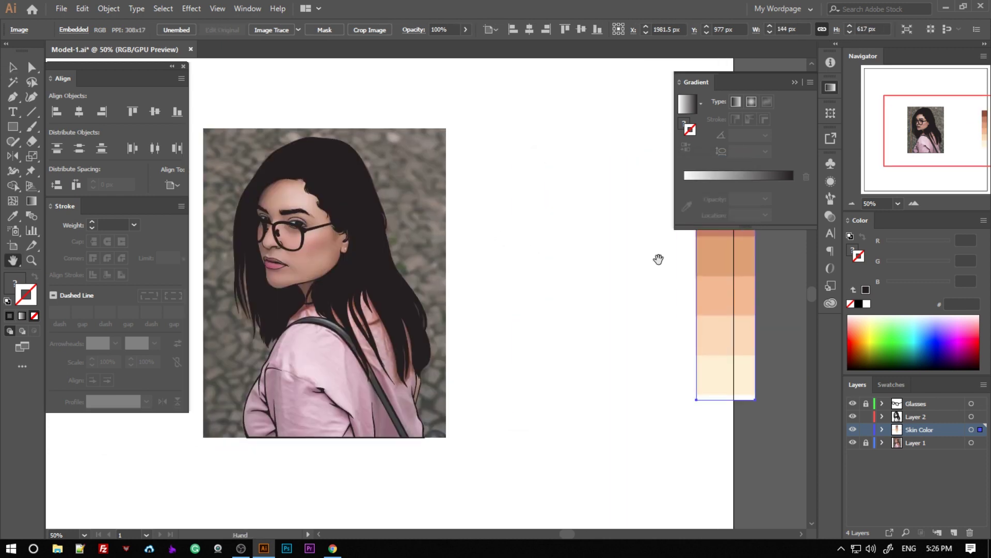
left_click_drag(535, 290, 534, 290)
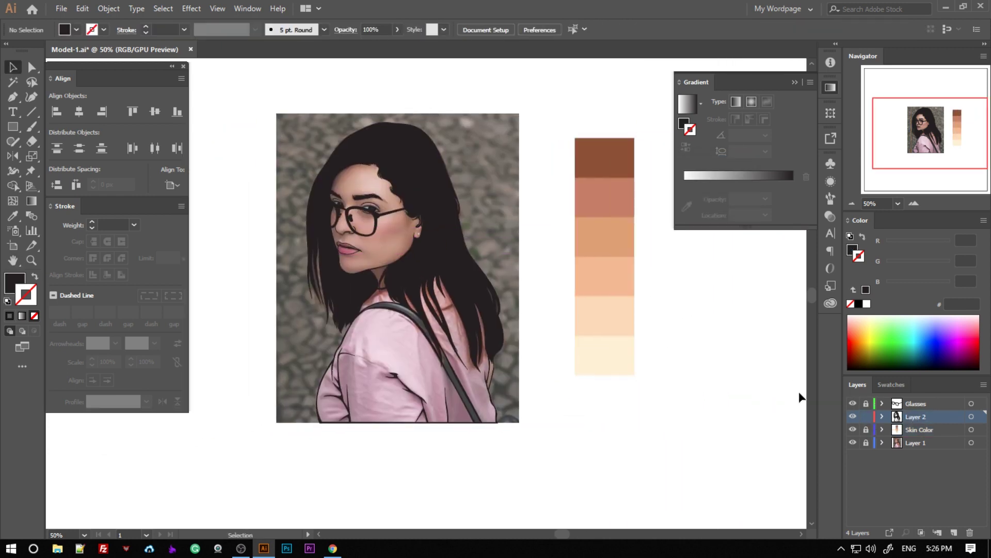
Duplicate the line-art layer into Line and Color copies and lock Line.
key("ctrl+a")
left_click_drag(917, 416, 953, 532)
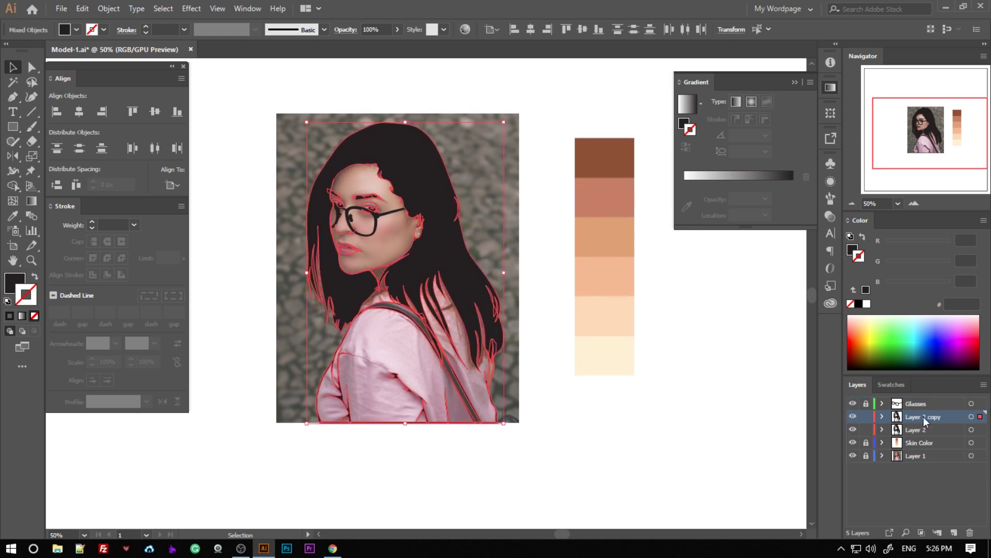
left_click(866, 416)
left_click_drag(538, 258, 563, 272)
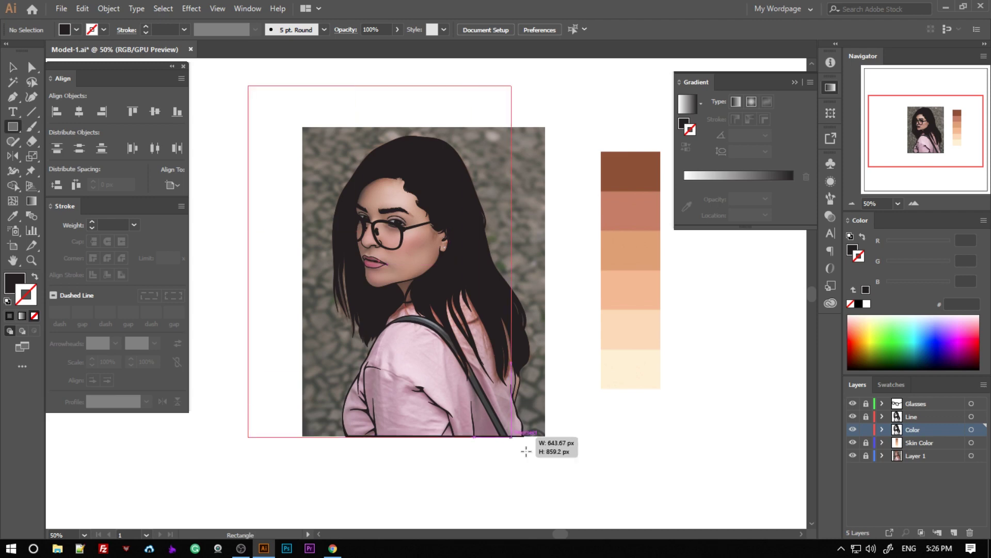
Draw a peach-filled rectangle over the portrait and send it behind the line art.
left_click_drag(526, 452, 559, 486)
key("i")
left_click(658, 328)
mouse_move(657, 328)
left_mouse_down()
mouse_move(704, 323)
mouse_move(715, 359)
left_mouse_up()
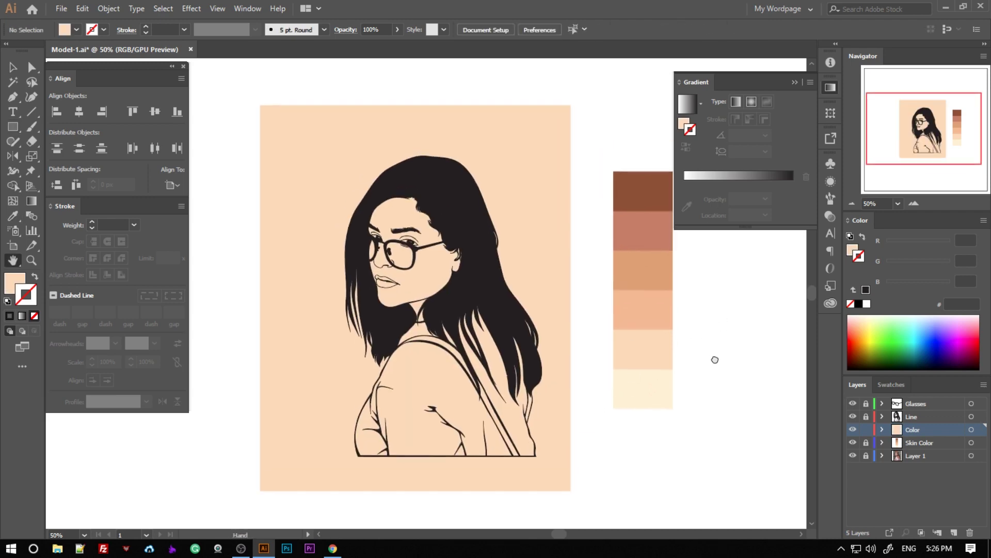
right_click(330, 122)
left_click(480, 352)
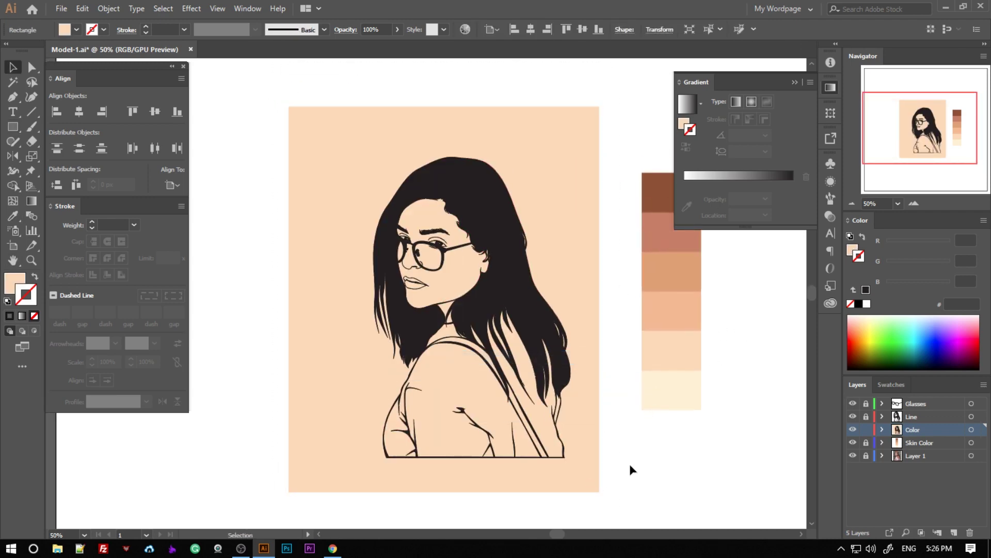
left_click_drag(630, 467, 268, 127)
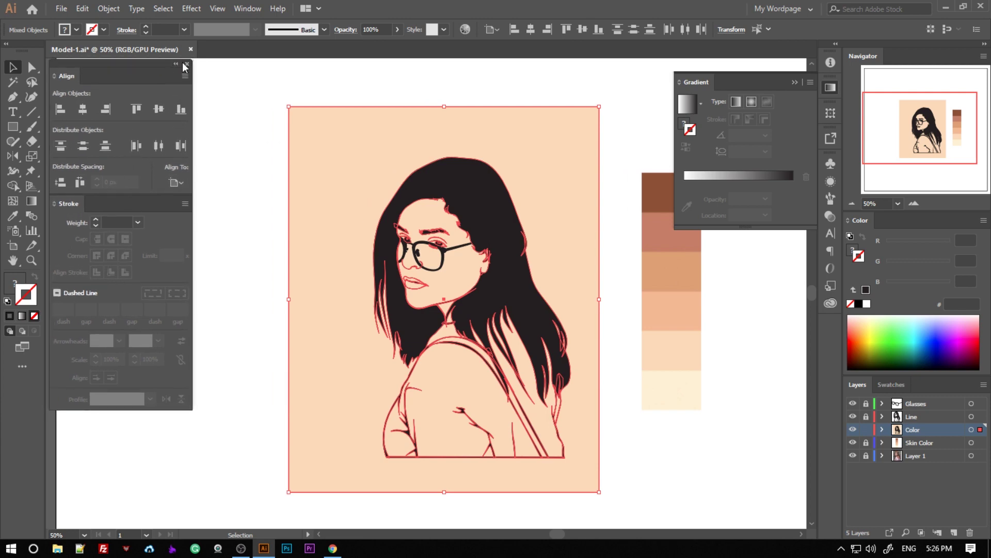
left_click(245, 62)
Bring up the Pathfinder panel from the Window menu.
left_click(256, 11)
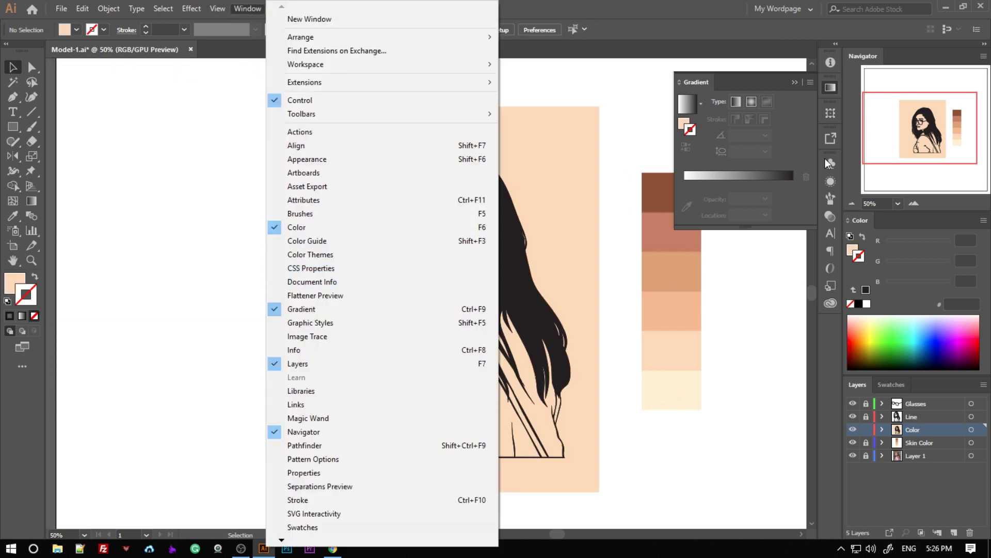
left_click(307, 187)
left_click(831, 217)
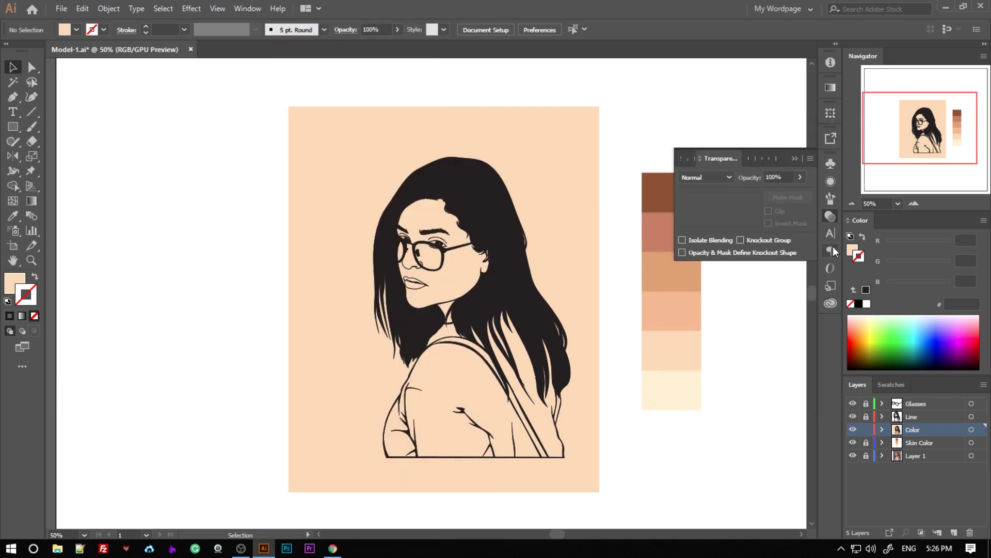
left_click(831, 88)
left_click(242, 9)
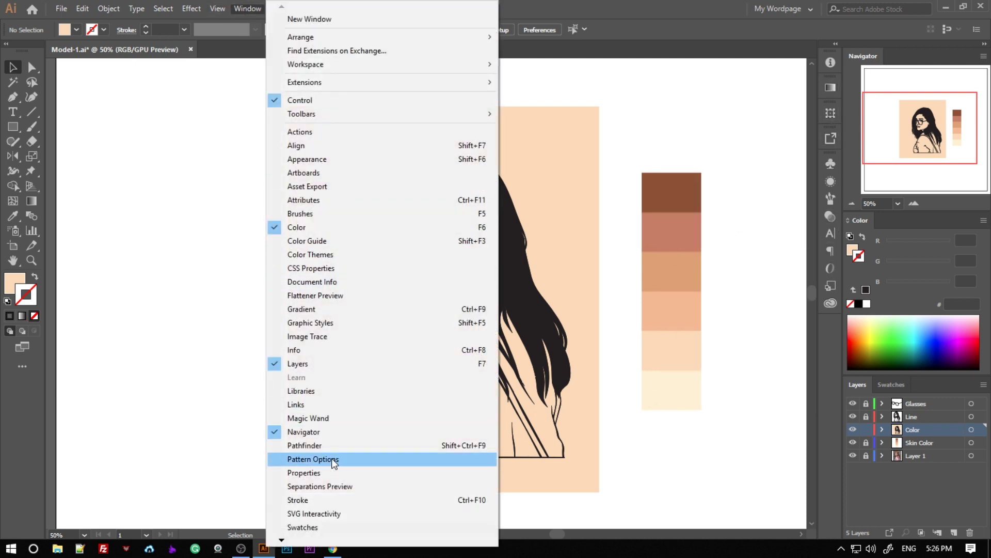
left_click(320, 445)
Tidy the panels, closing the floating Align panel and reopening Pathfinder with Ctrl+Shift+F9.
right_click(308, 168)
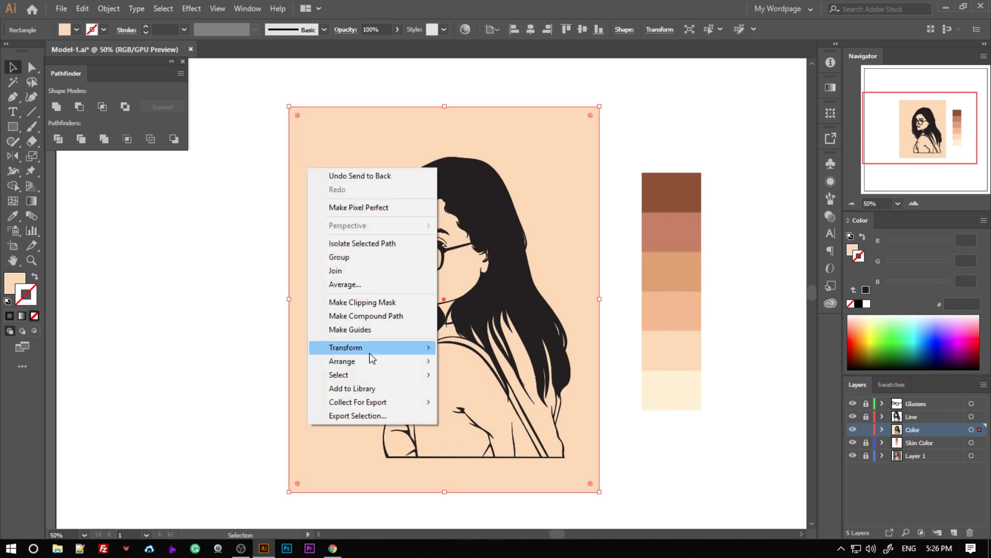
left_click(465, 397)
left_click(232, 207)
left_click(243, 8)
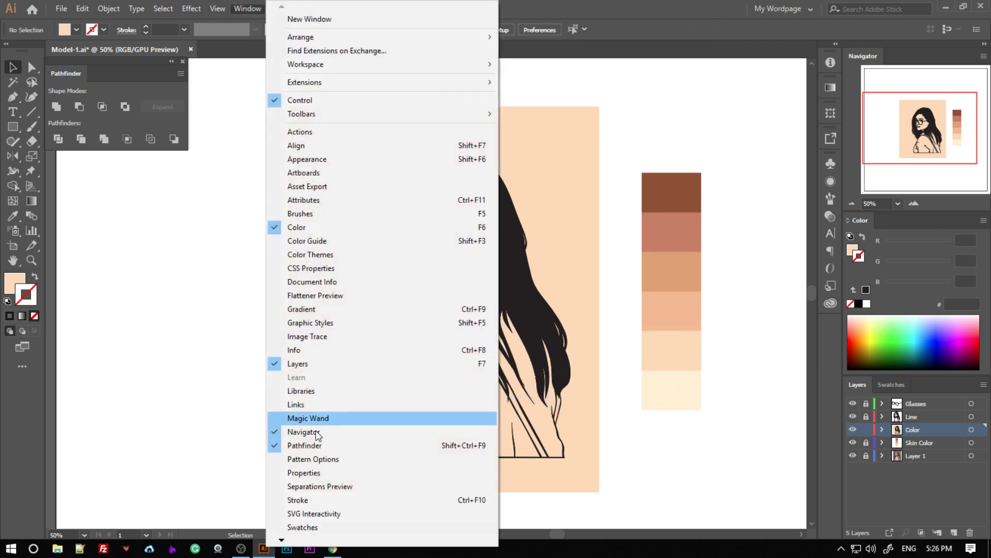
left_click(299, 145)
left_click_drag(125, 73, 269, 133)
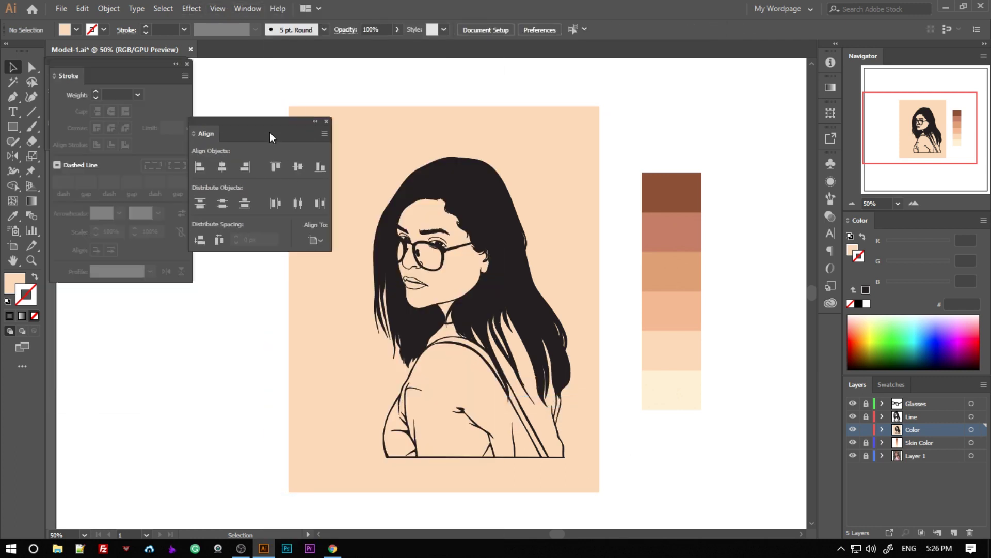
left_click(327, 122)
key("ctrl+shift+F9")
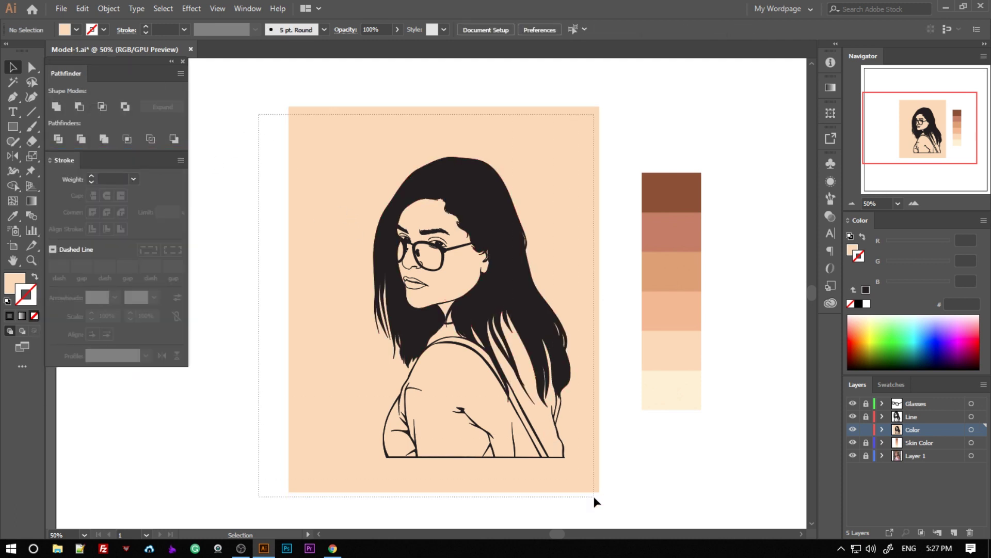
Merge all the Color layer artwork with Pathfinder and ungroup the result.
left_click_drag(259, 114, 595, 498)
left_click(107, 141)
right_click(481, 223)
left_click(516, 328)
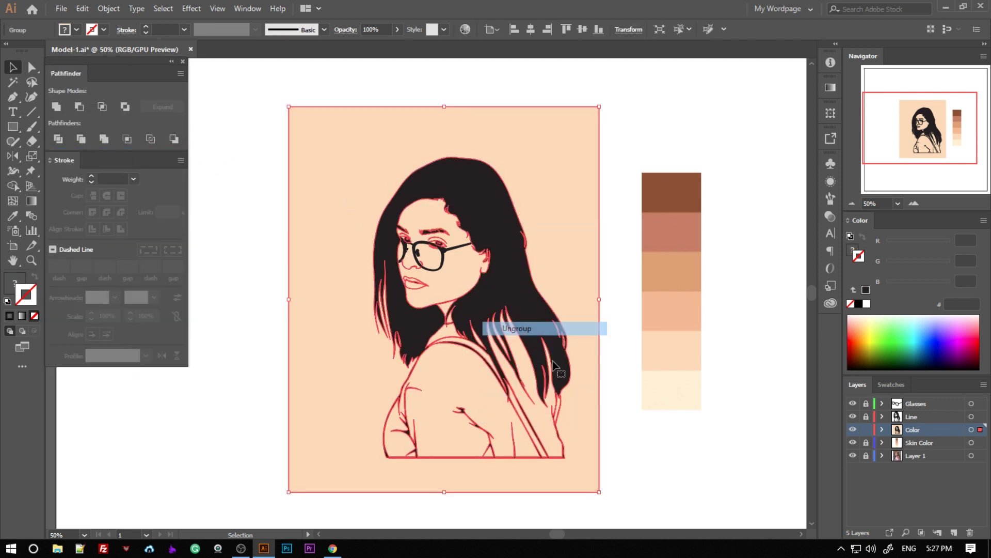
key("ctrl+plus")
key("ctrl+plus")
key("ctrl+plus")
key("ctrl+0")
key("ctrl+1")
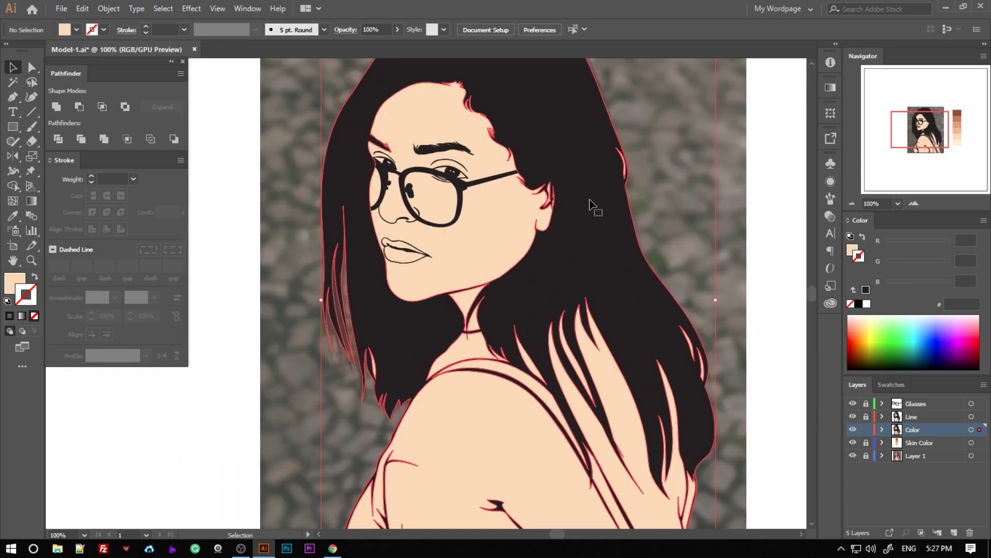
Hide the Line layer and the reference photo layer to inspect the skin shape.
left_click(852, 416)
left_click(853, 455)
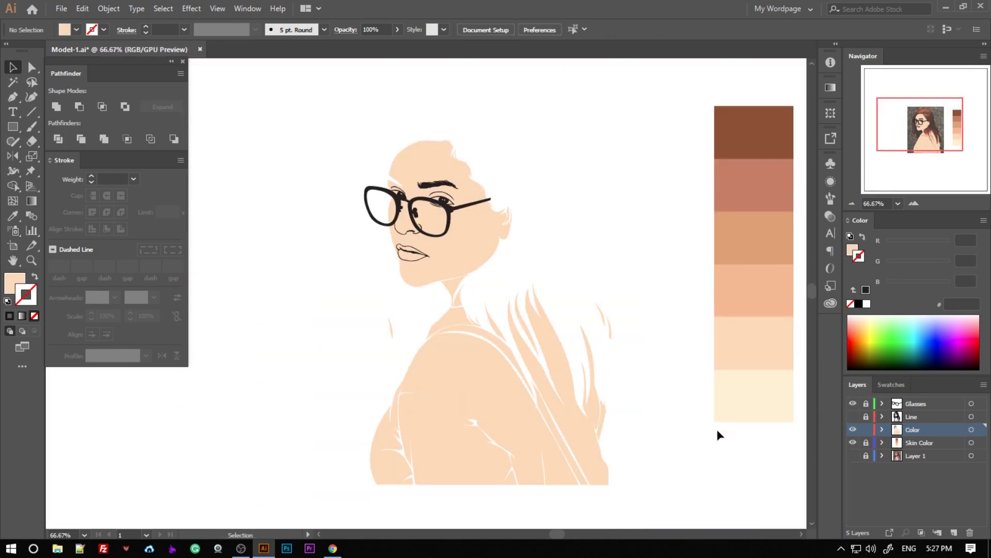
key("ctrl+plus")
scroll(469, 222, "up", 1)
Zoom in to inspect the merged skin shape, then zoom back out to the whole face.
scroll(485, 233, "up", 2)
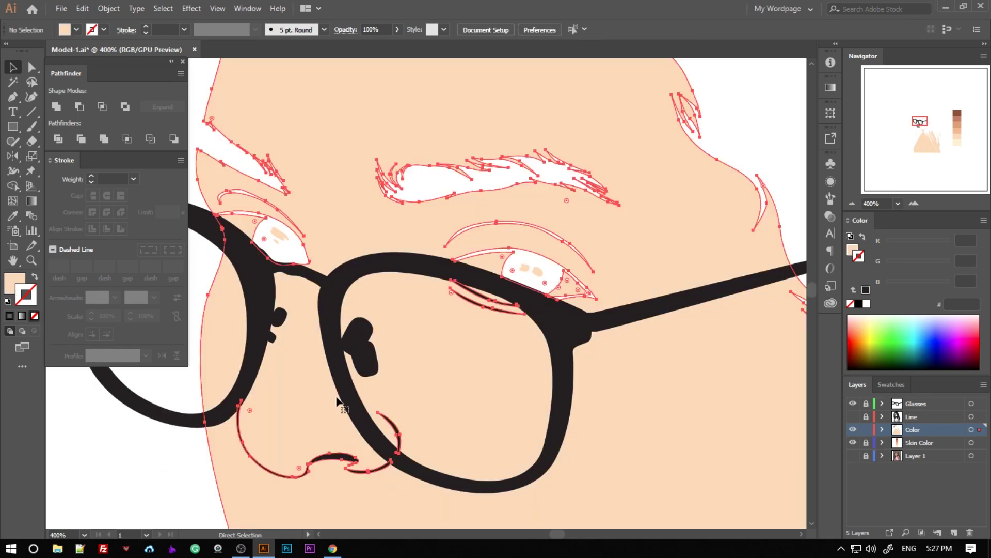
left_click(476, 302)
left_click(187, 467)
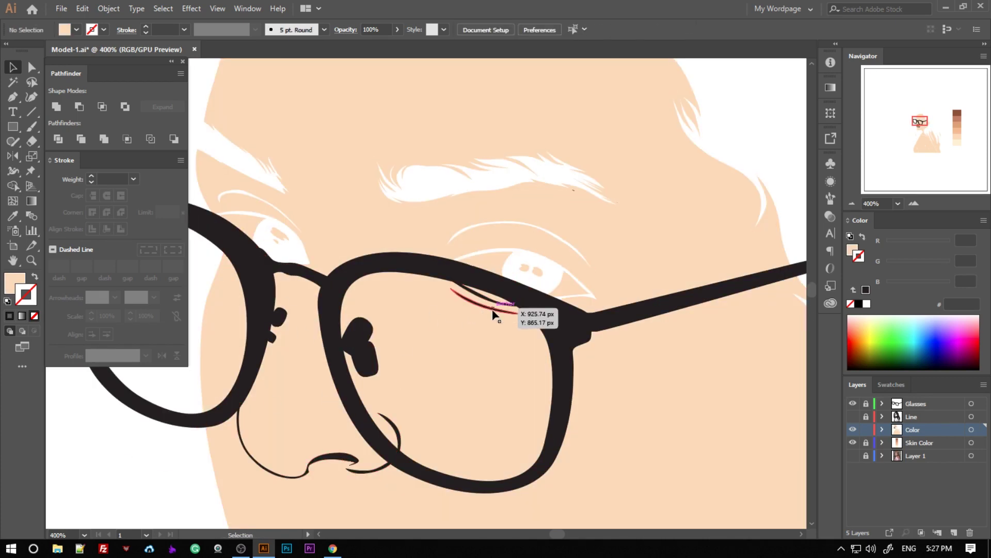
scroll(382, 401, "down", 3)
scroll(396, 364, "down", 3)
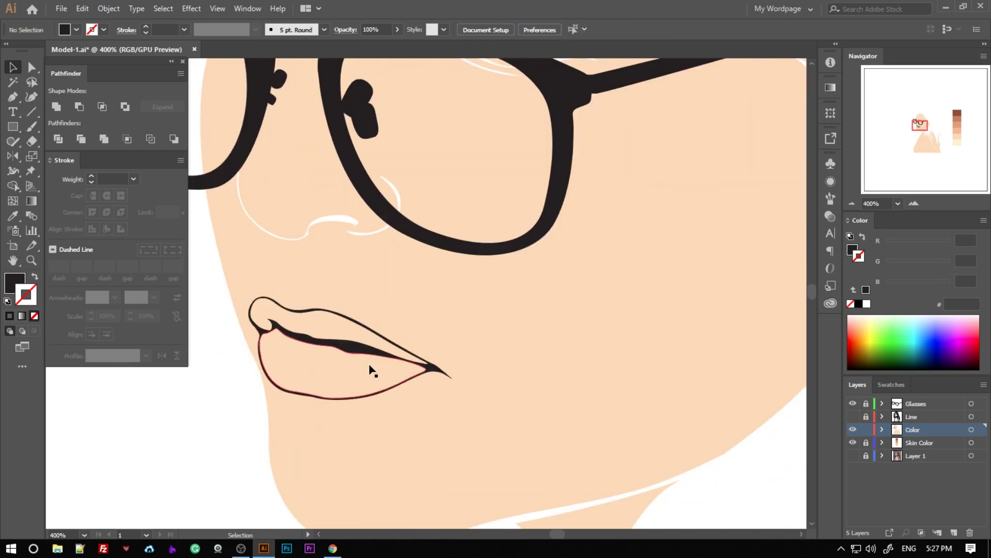
key("ctrl+1")
scroll(252, 326, "down", 3)
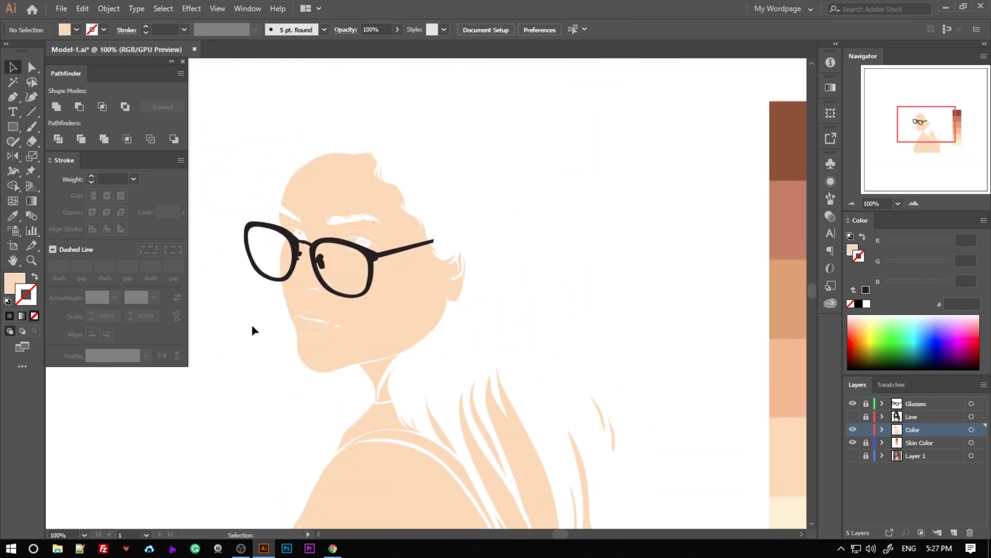
Make the Line layer visible again and recentre the view on the portrait.
left_click(852, 455)
left_click(852, 416)
scroll(701, 327, "down", 3)
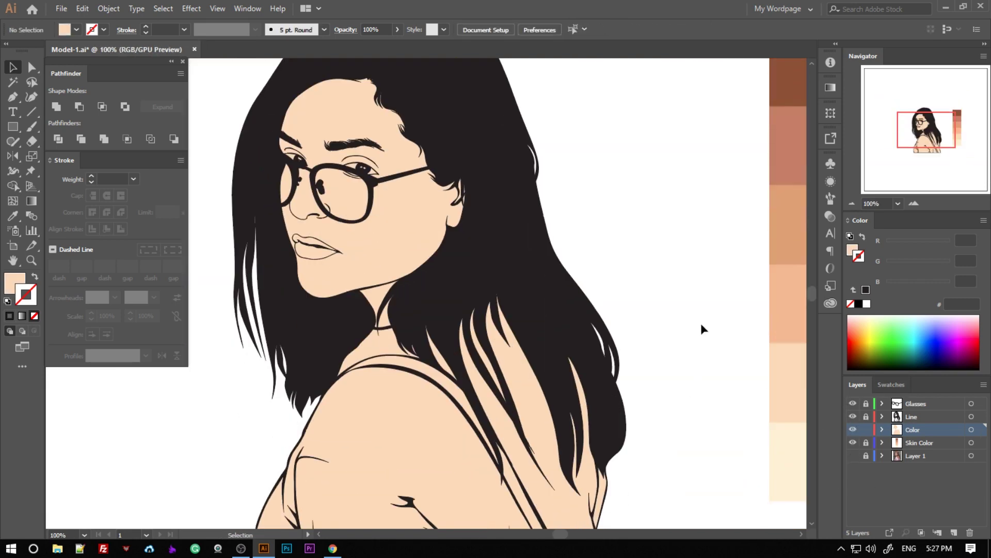
left_click_drag(672, 423, 701, 310)
scroll(711, 325, "up", 2)
scroll(671, 310, "up", 3)
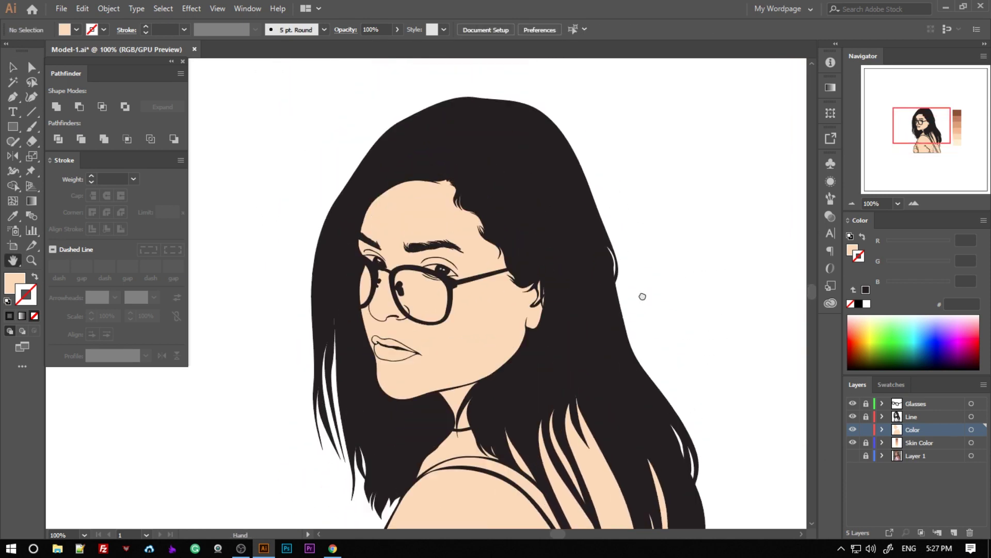
scroll(511, 399, "up", 5)
Zoom to the eye and draw an eye-white path with the Pen tool.
left_click_drag(511, 399, 557, 265)
left_click(672, 355)
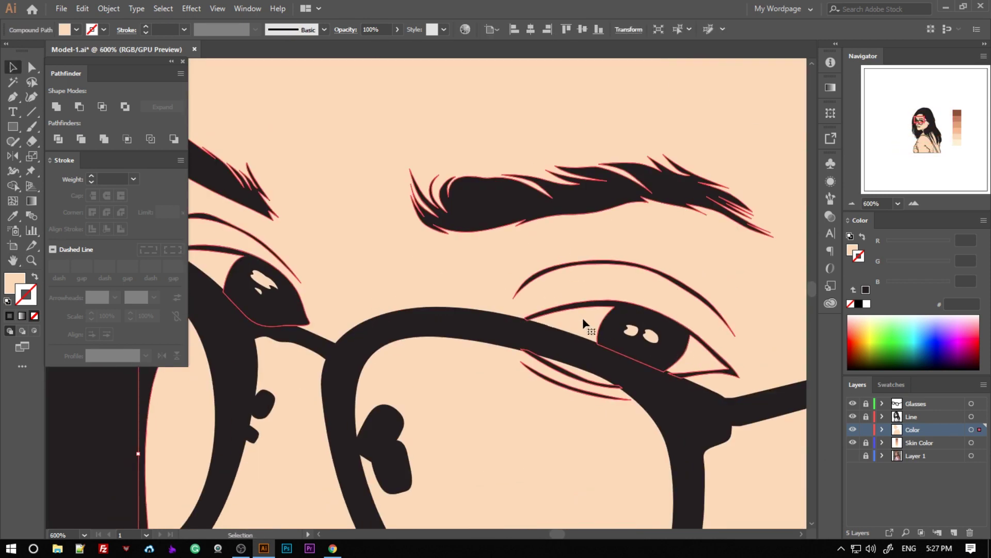
left_click_drag(611, 372, 464, 328)
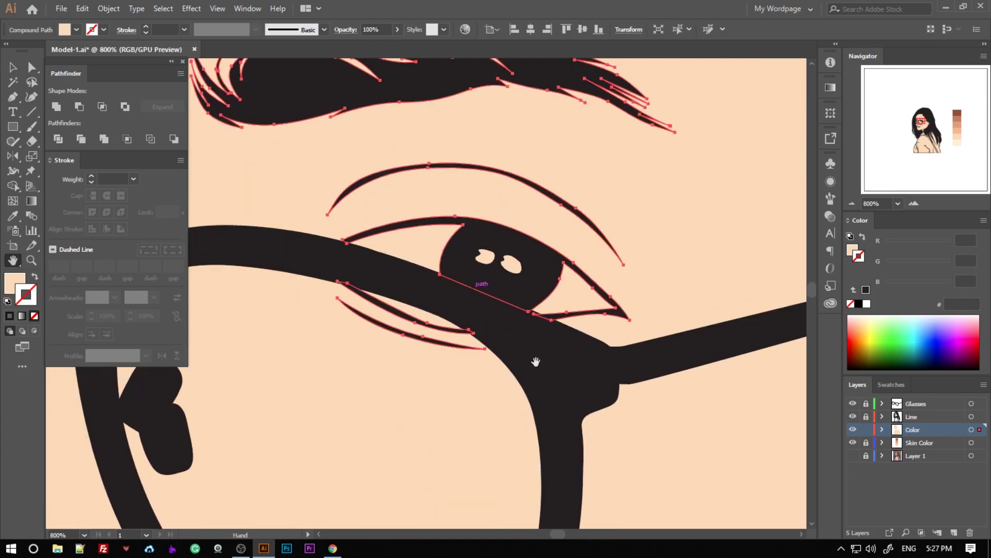
double_click(460, 294)
scroll(439, 284, "up", 2)
key("Escape")
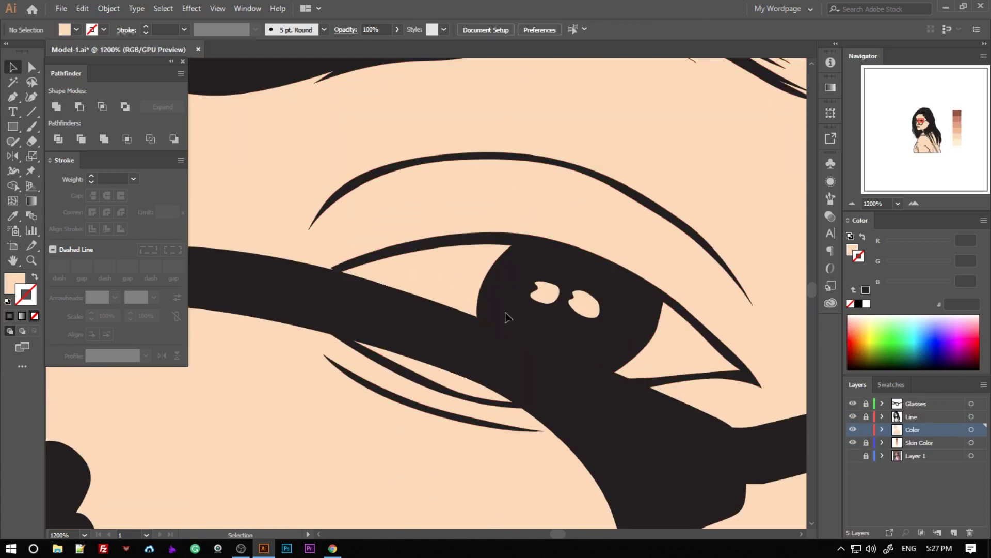
left_click(323, 290)
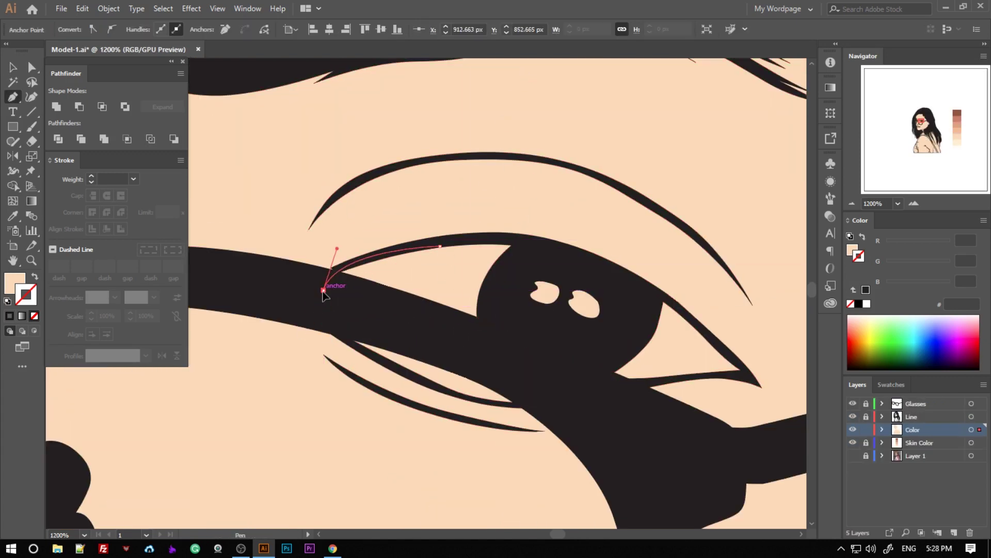
left_click(721, 377)
key("v")
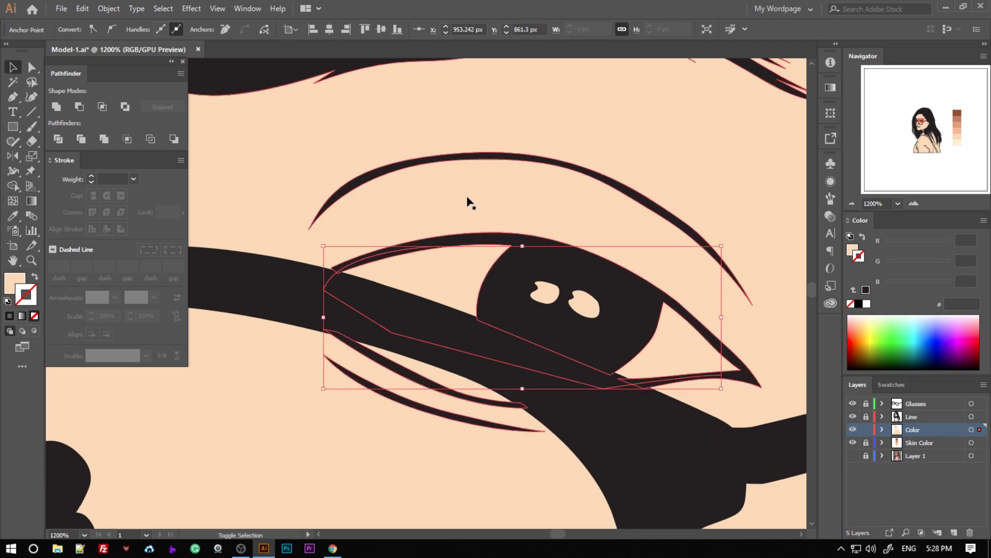
Remove the path's fill and delete the skin-coloured pieces around the left eye.
left_click(35, 316)
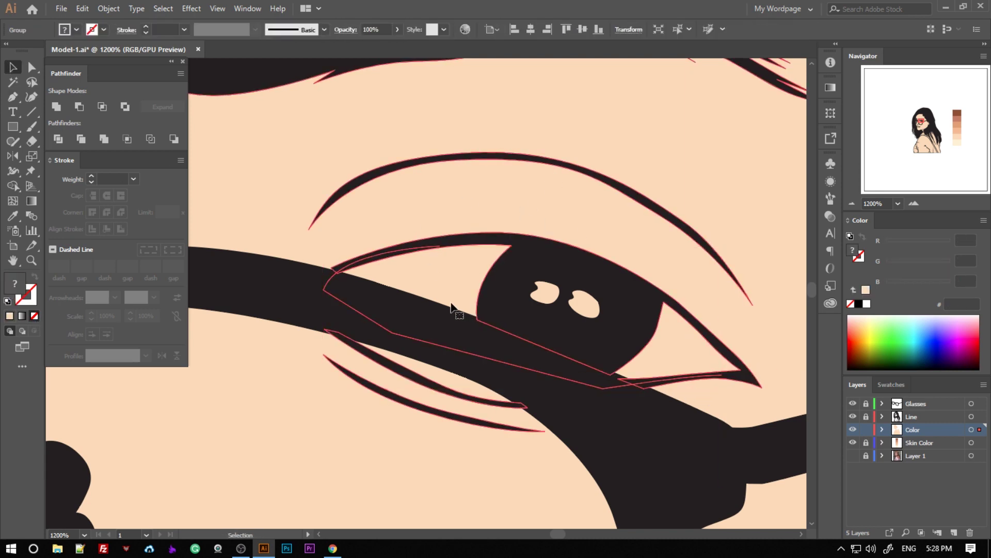
left_click(434, 279)
left_click(549, 337)
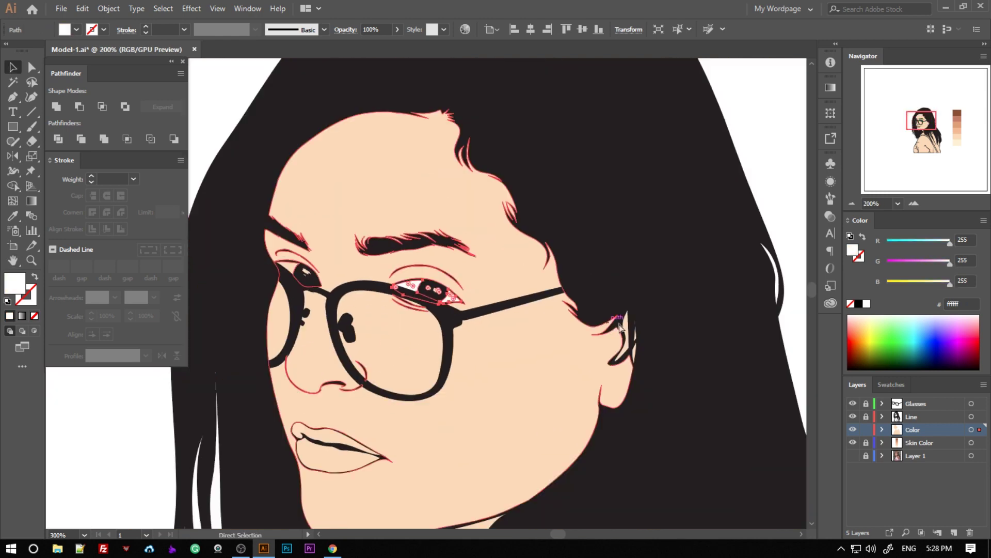
left_click(659, 323)
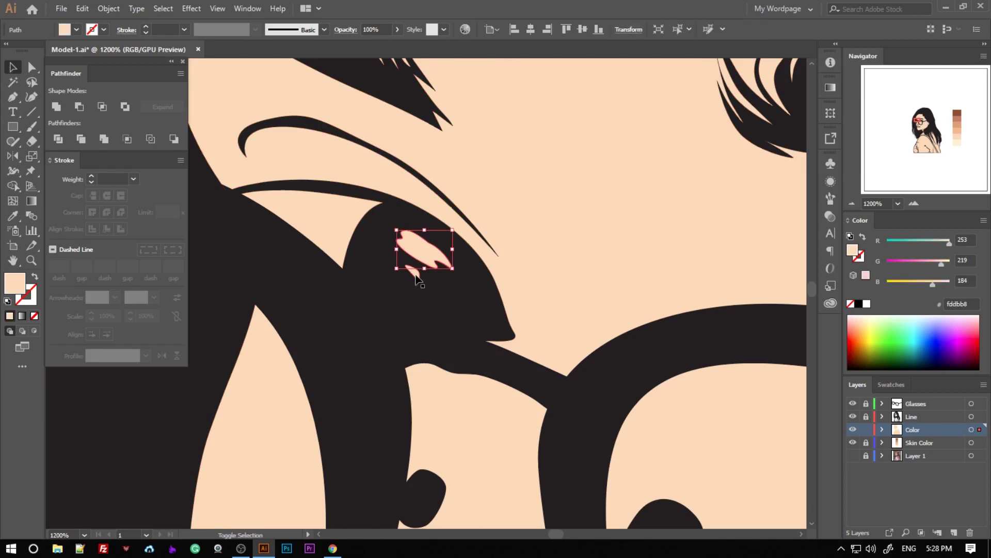
left_click(341, 304)
key("Delete")
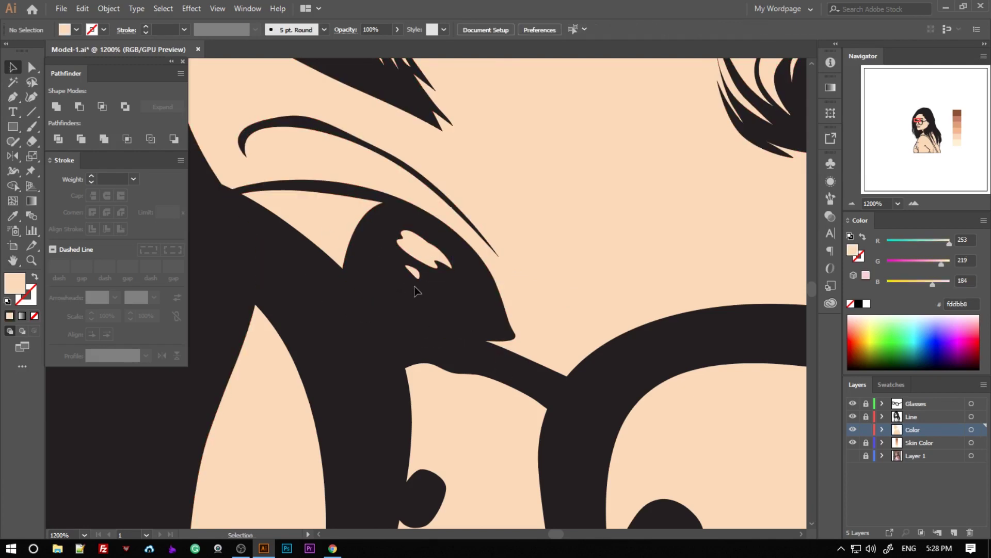
Draw the left eye-white path, then Divide all shapes with Pathfinder and ungroup them.
left_click_drag(264, 185, 307, 184)
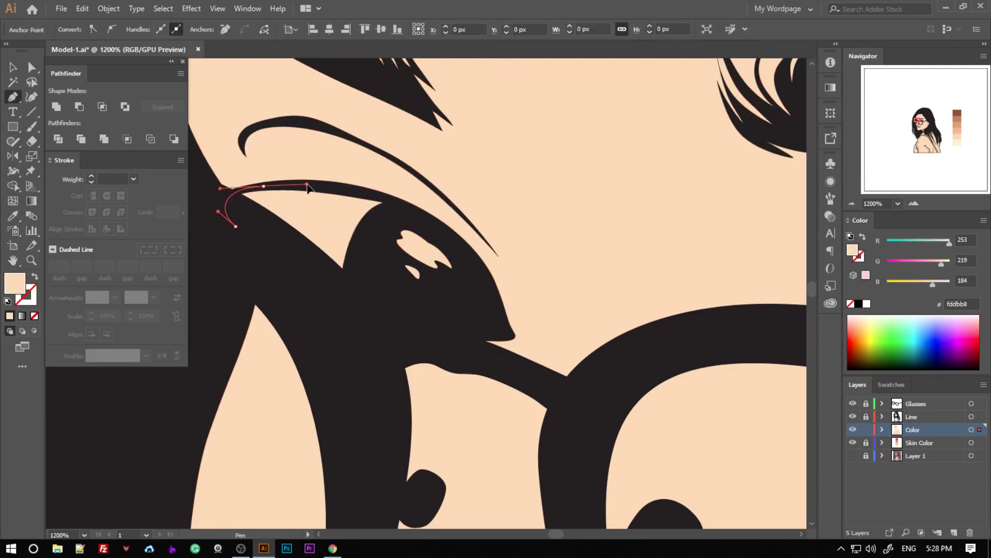
key("v")
key("ctrl+a")
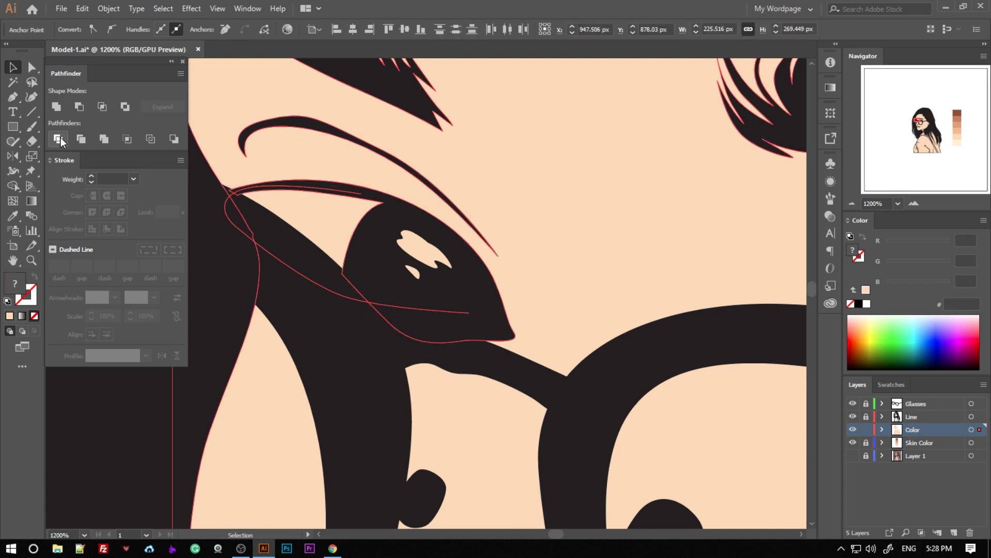
left_click(61, 142)
right_click(388, 241)
left_click(427, 349)
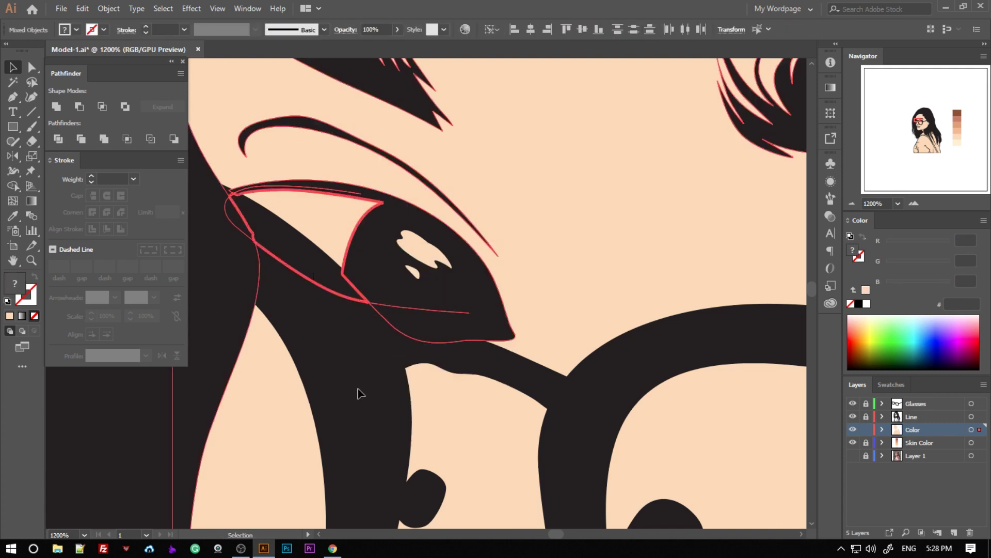
Fill the left eye-white piece with white using the Eyedropper.
left_click(463, 283)
scroll(480, 323, "down", 3)
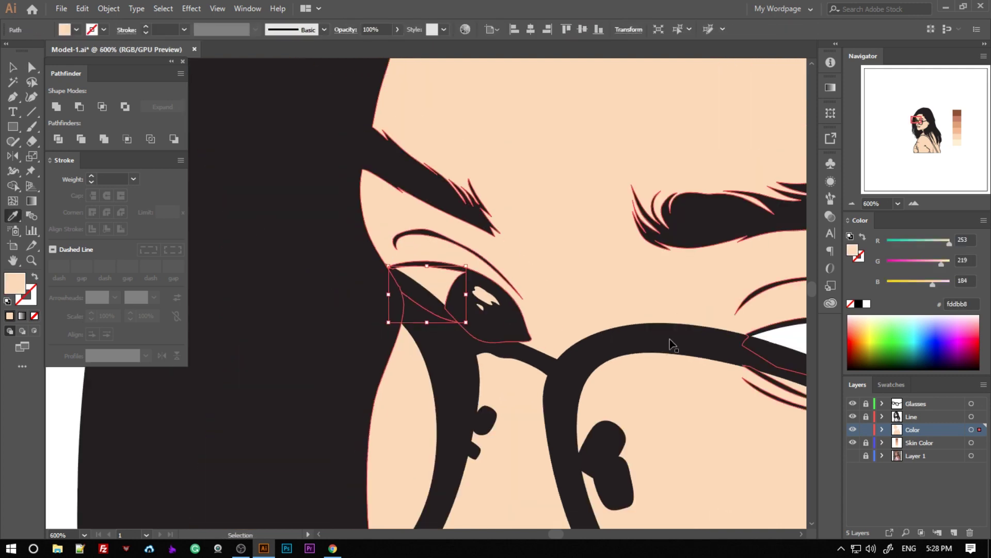
key("i")
key("v")
left_click(479, 323)
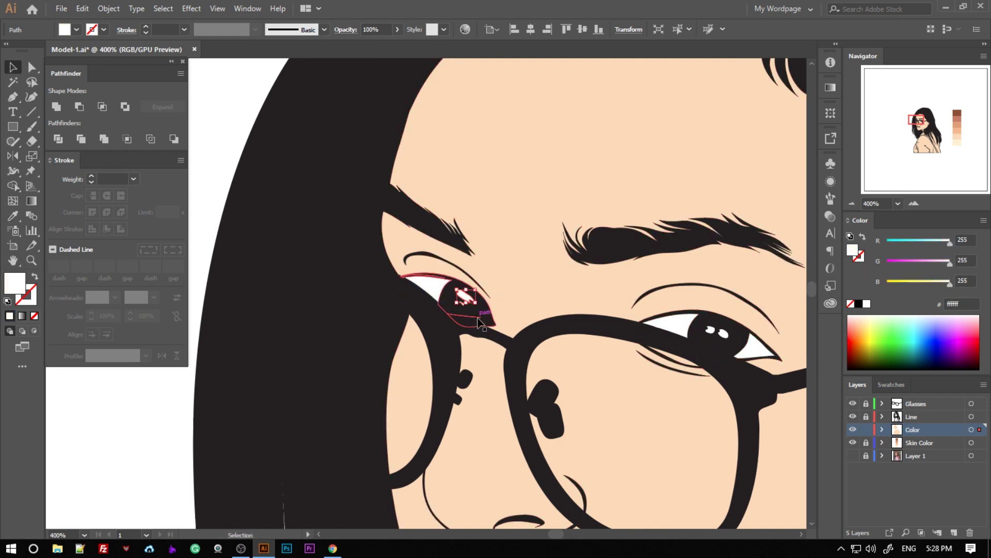
scroll(485, 324, "up", 4)
scroll(565, 299, "down", 2)
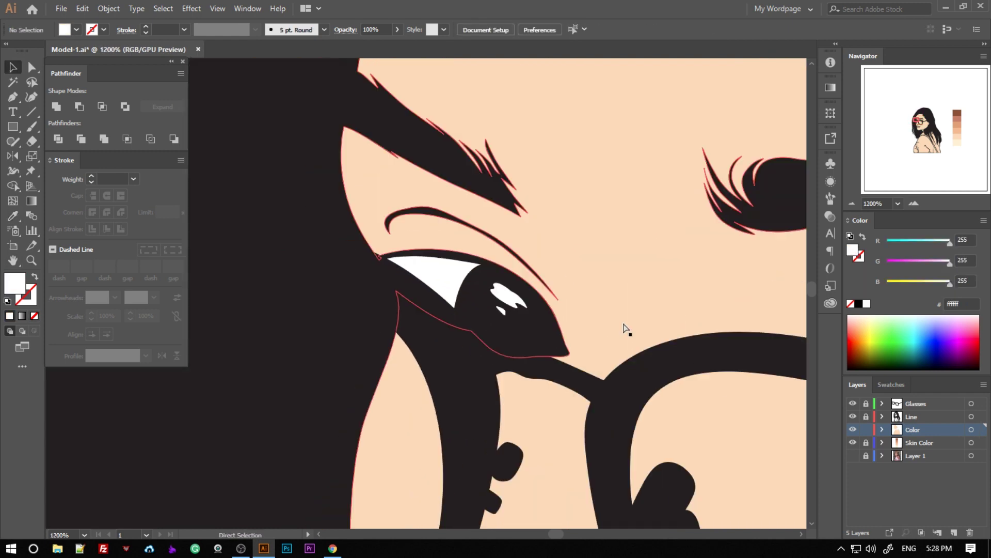
scroll(626, 327, "down", 3)
scroll(474, 335, "down", 1)
key("ctrl+plus")
key("ctrl+plus")
key("ctrl+plus")
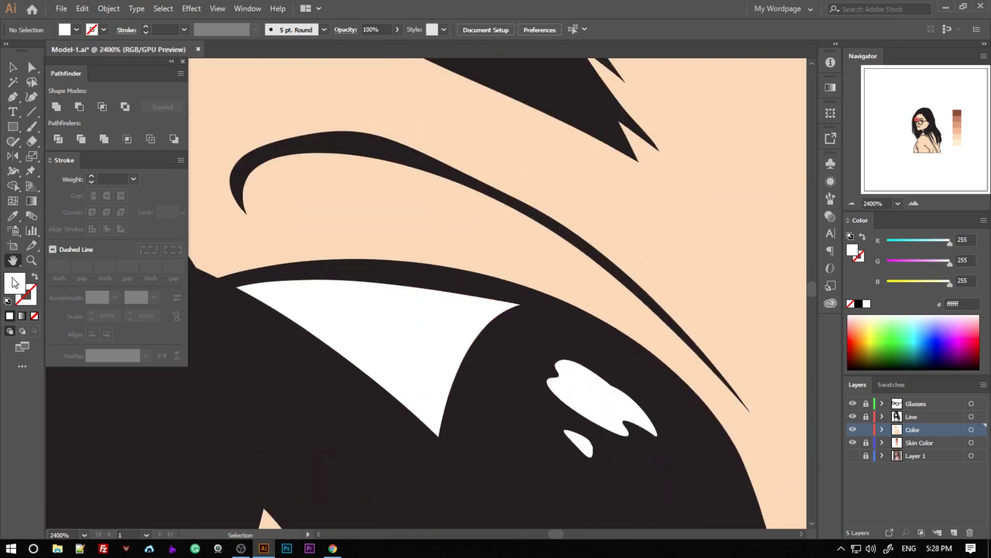
double_click(15, 282)
Set the fill to lilac d3a9d3 and start a shadow path along the upper lid.
left_click(365, 219)
left_click(639, 193)
key("ctrl+plus")
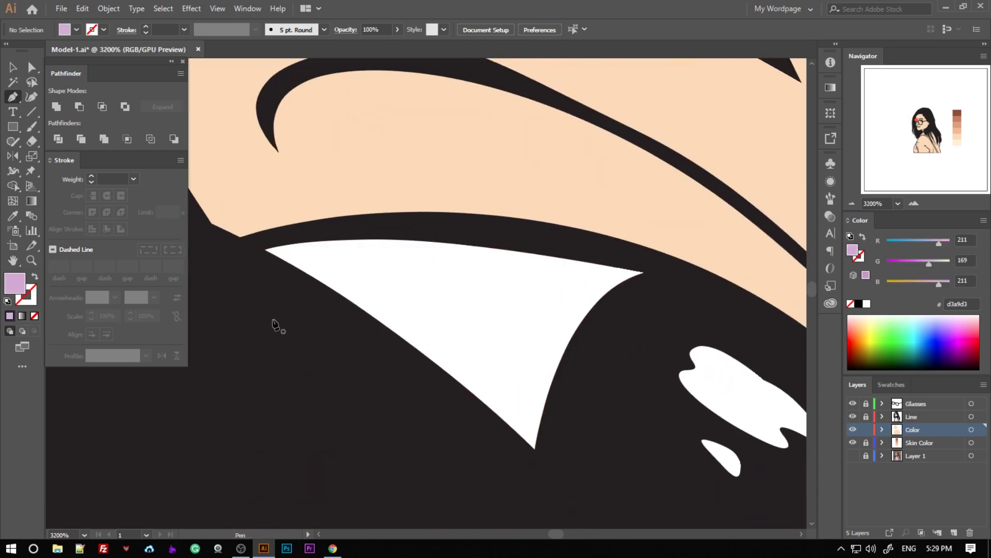
left_click(744, 333)
key("ctrl+minus")
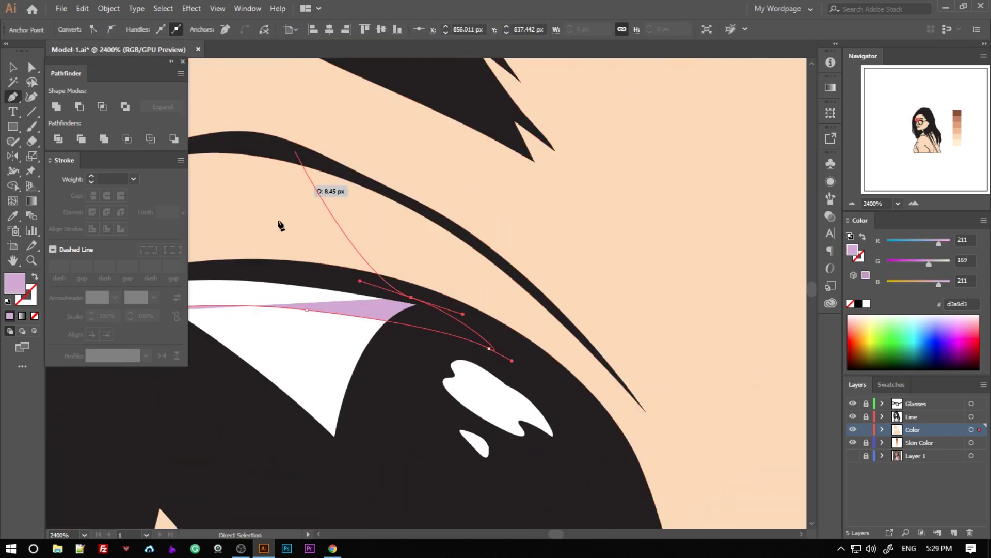
left_click(288, 321)
mouse_move(300, 328)
left_mouse_down()
mouse_move(564, 401)
mouse_move(578, 383)
left_mouse_up()
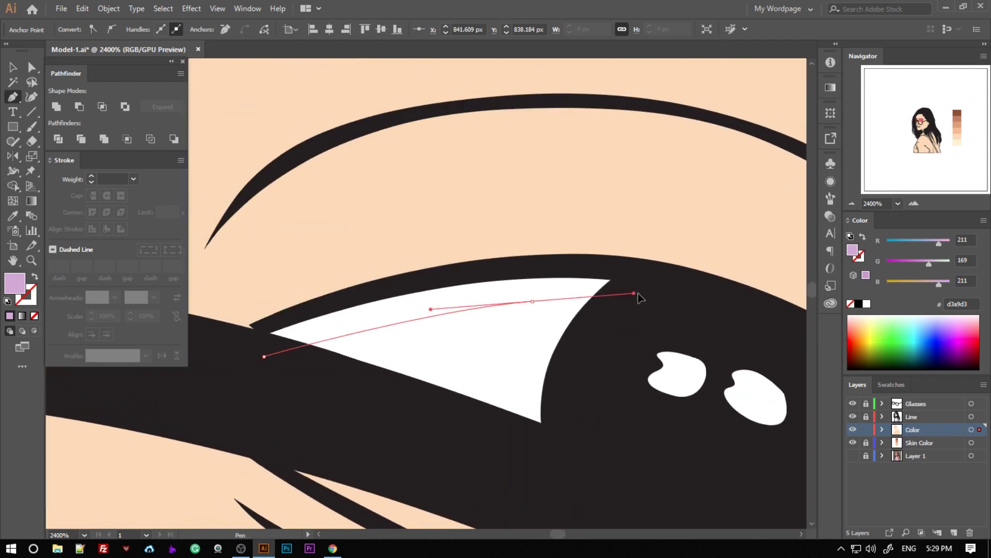
Curve and close the lilac shadow shape along the top of the eye whites.
key("ctrl+0")
scroll(509, 361, "up", 5)
scroll(546, 381, "up", 3)
left_click_drag(577, 380, 626, 430)
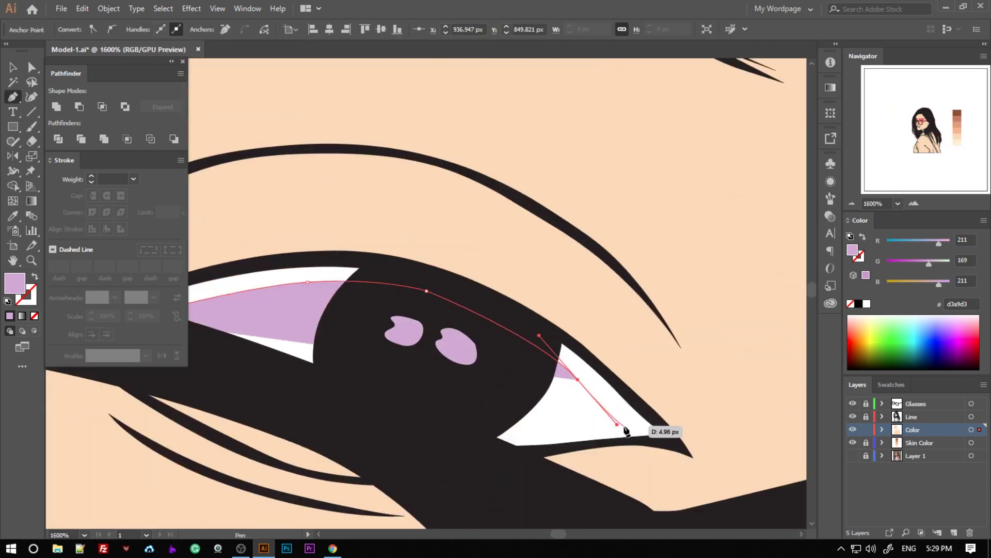
left_click_drag(566, 364, 591, 376)
left_click(449, 281)
left_click_drag(313, 260, 251, 261)
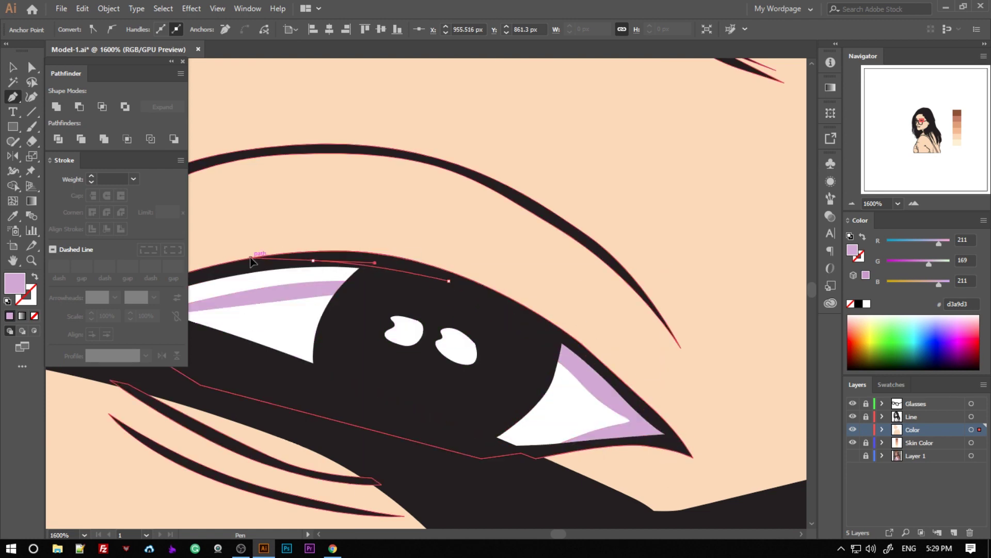
left_click(252, 261)
key("ctrl+1")
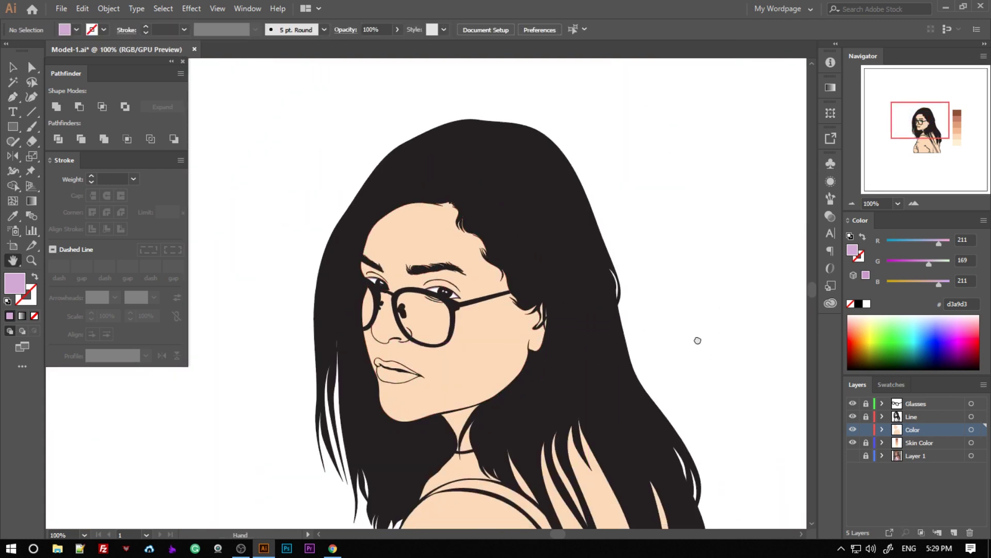
scroll(697, 340, "up", 3)
Fill the lip shape with an eyedropped rose colour adjusted to d66971.
scroll(527, 321, "up", 3)
key("v")
left_click(387, 313)
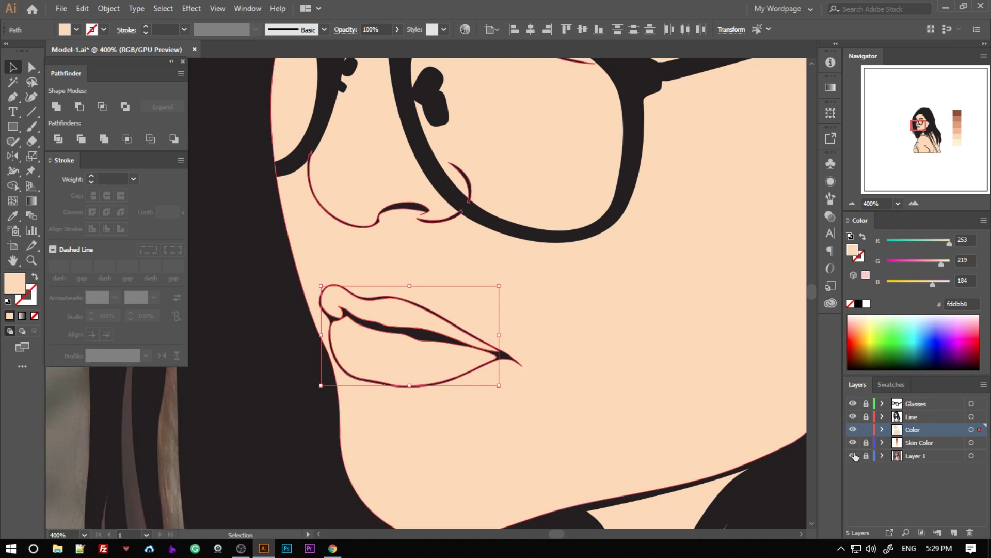
key("i")
scroll(362, 349, "down", 1)
left_click(400, 324)
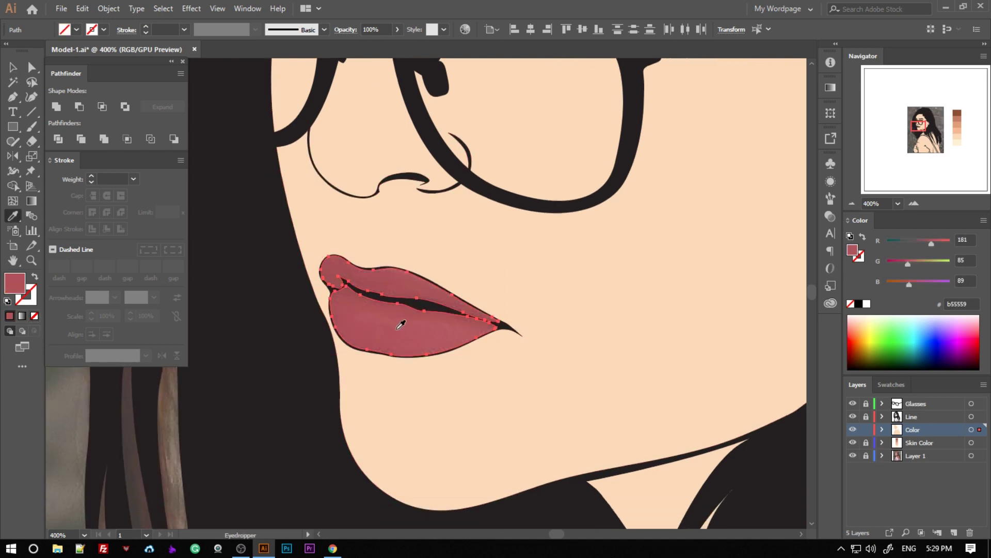
key("ctrl+1")
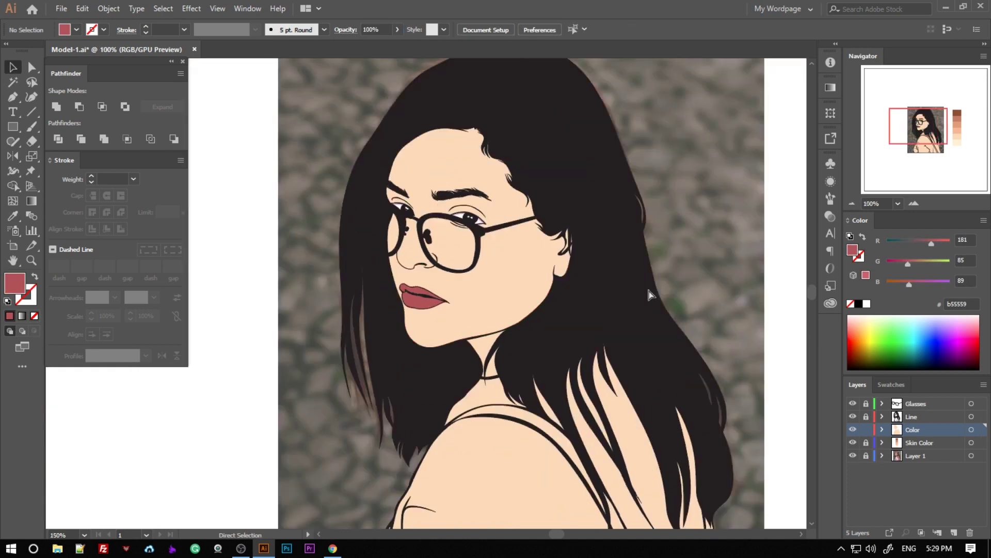
scroll(437, 299, "up", 3)
scroll(392, 281, "up", 3)
scroll(362, 302, "up", 2)
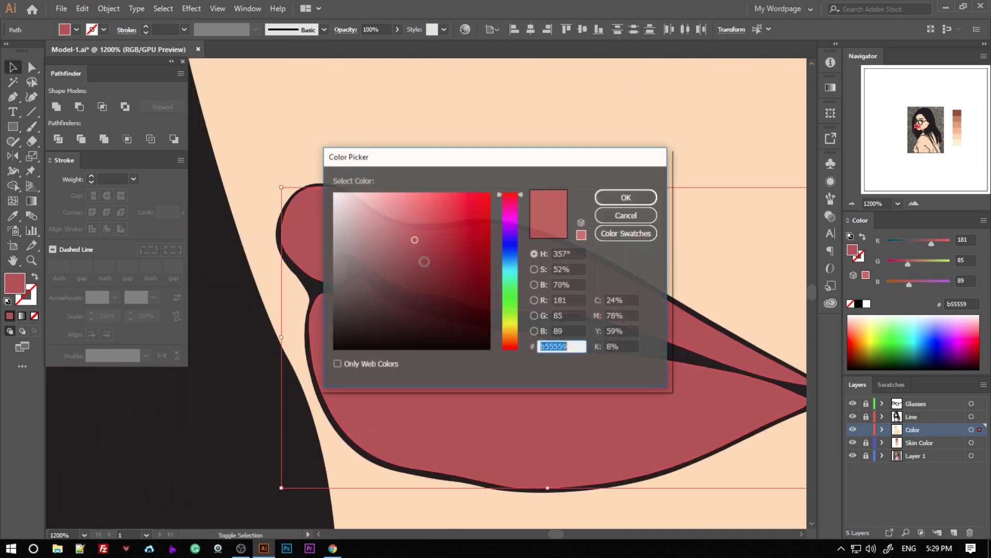
left_click(626, 196)
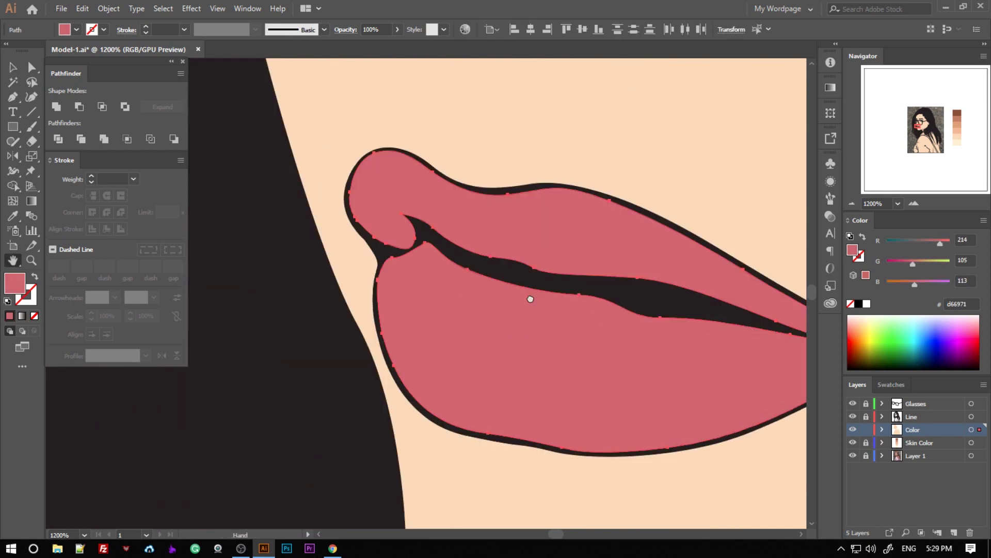
Set the fill to darker rose ba5460 and turn off Smart Guides.
scroll(531, 294, "left", 3)
left_click(70, 432)
double_click(18, 287)
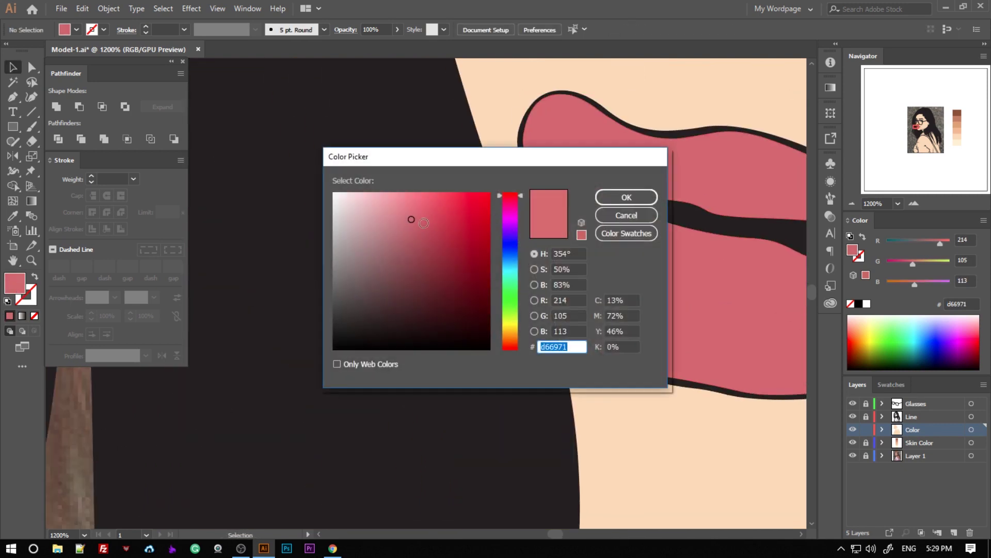
left_click(597, 199)
left_click_drag(748, 242, 428, 313)
key("ctrl+shift+a")
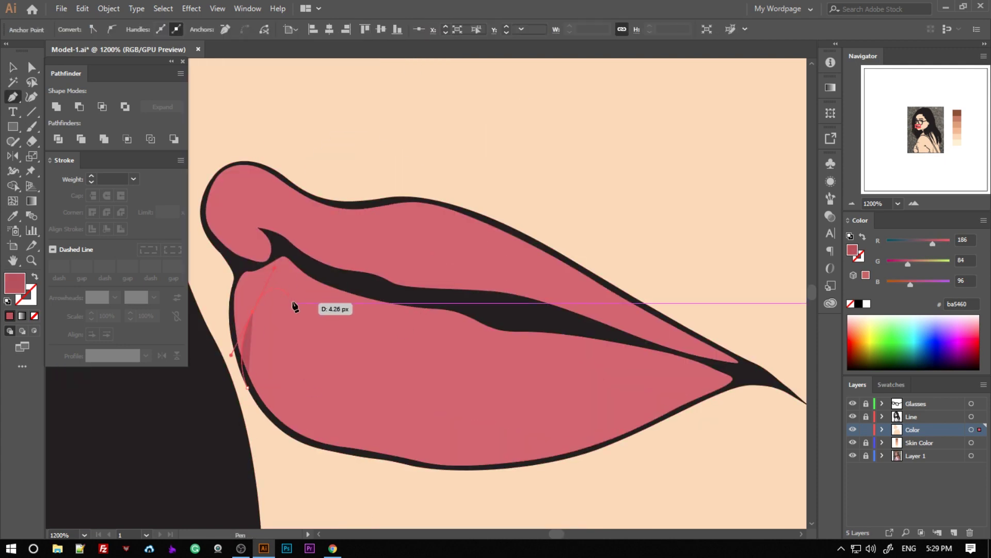
left_click(217, 9)
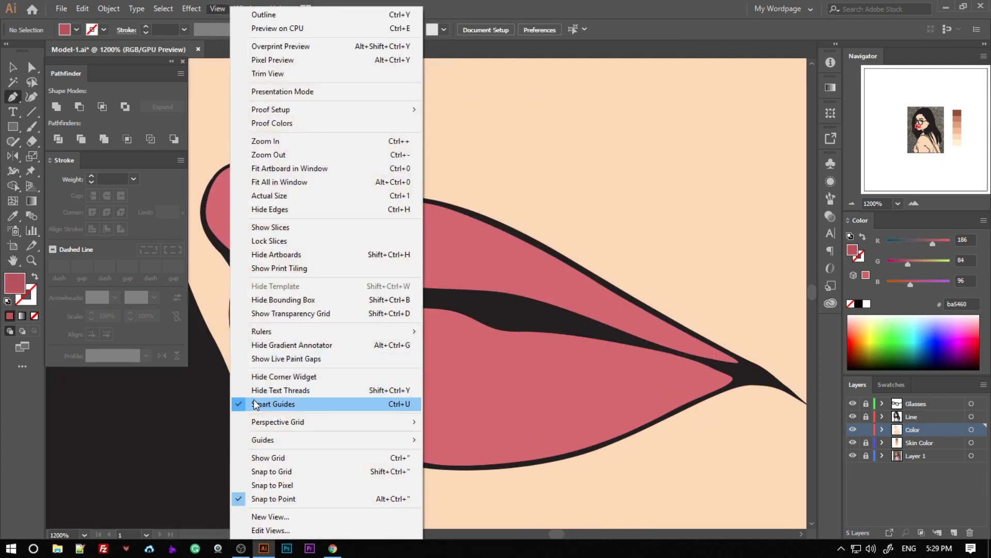
left_click(274, 465)
Pen-draw a darker rose shading shape across the lower lip.
left_click(241, 383)
scroll(440, 255, "up", 1)
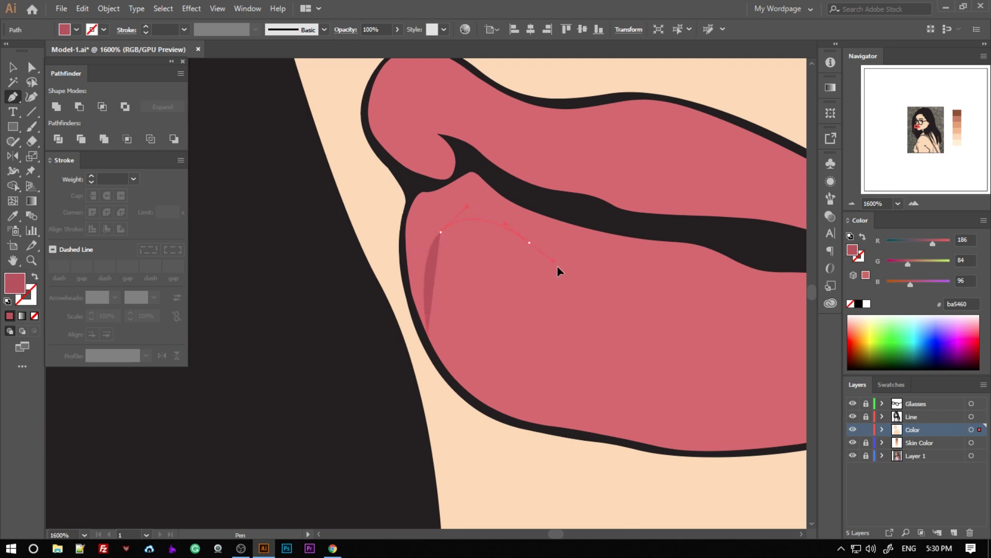
scroll(557, 271, "right", 3)
left_click_drag(430, 301, 524, 298)
left_click(725, 327)
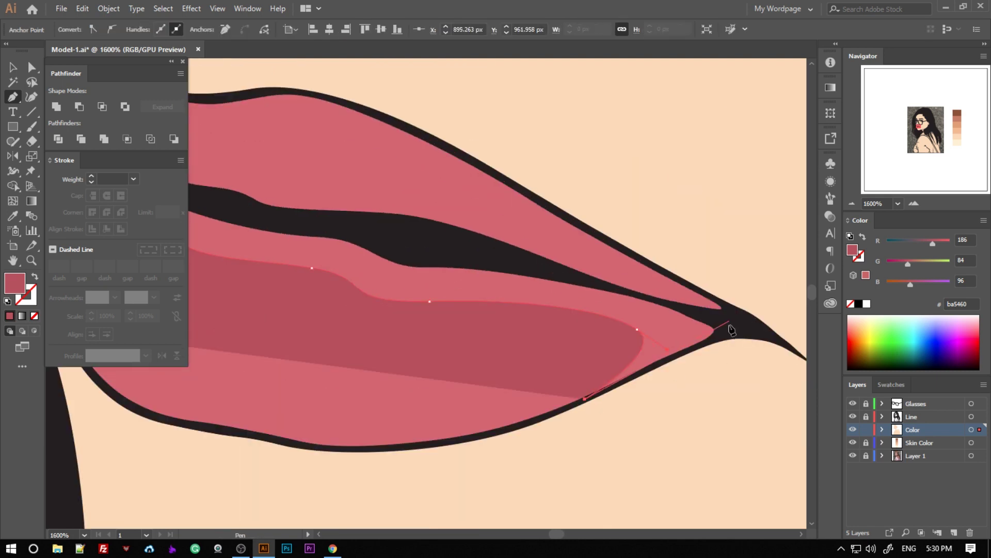
key("alt+Tab")
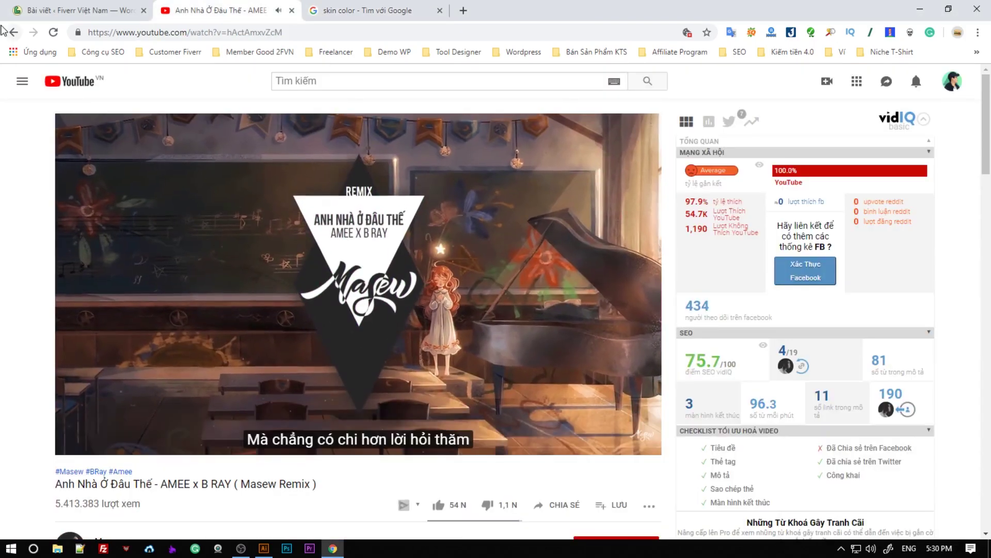
key("alt+Tab")
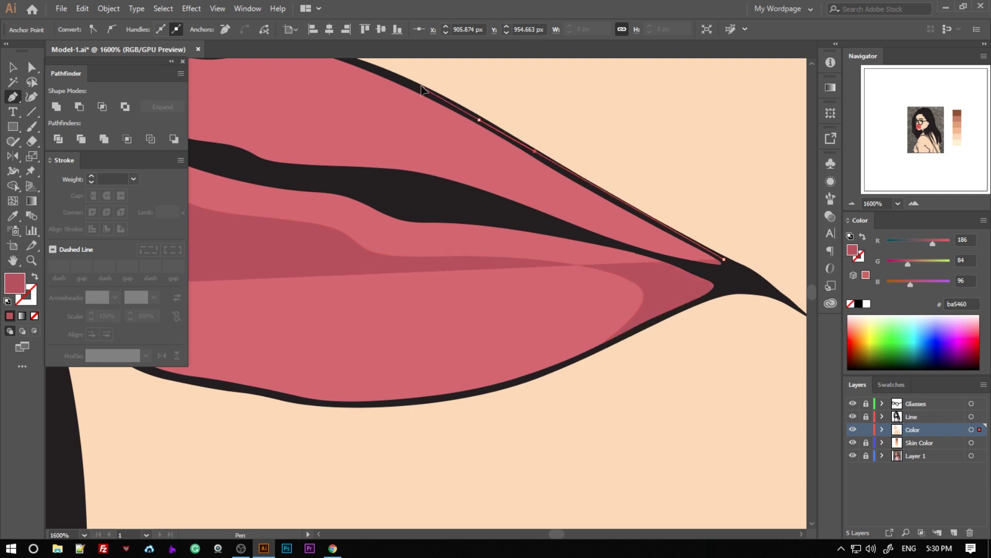
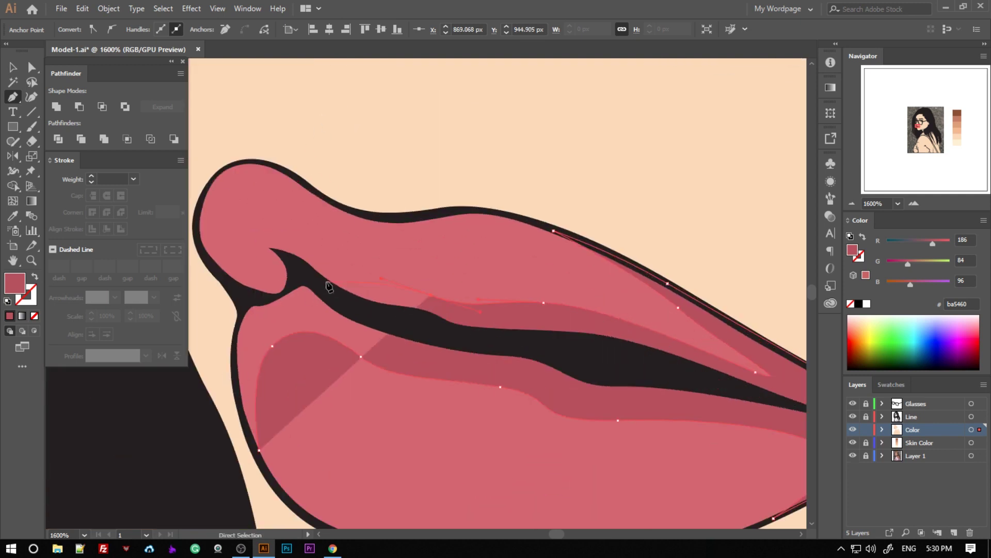
Finish the lip shadow path with a point at the lip corner.
scroll(237, 247, "up", 2)
left_click_drag(452, 126, 525, 122)
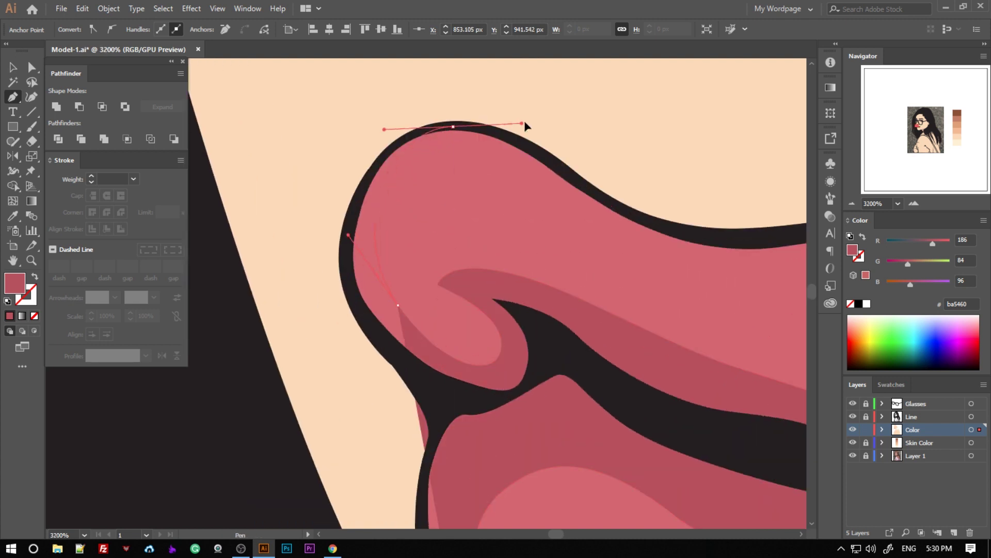
key("ctrl+z")
left_click_drag(354, 212, 332, 295)
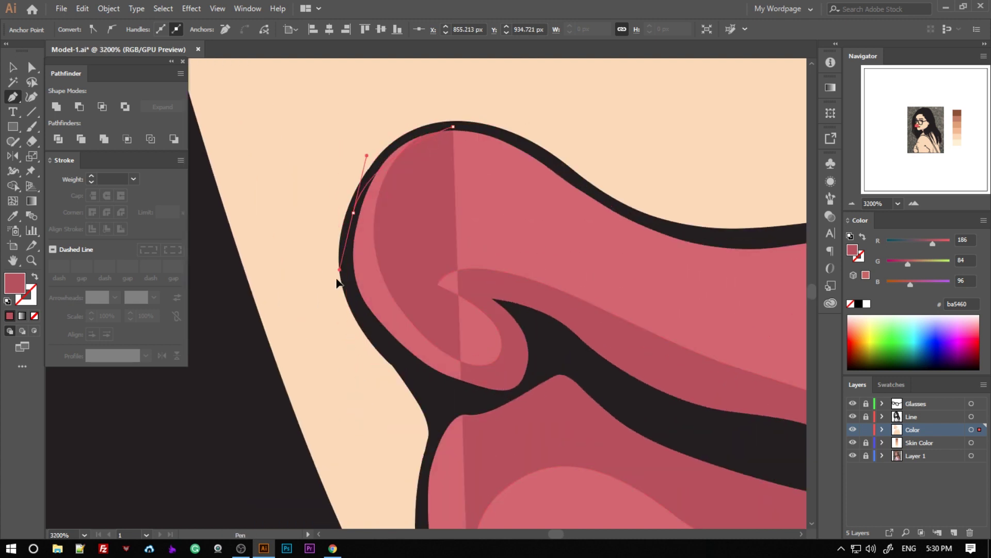
left_click_drag(419, 372, 453, 396)
scroll(427, 428, "down", 2)
left_click(427, 428)
scroll(426, 428, "down", 5)
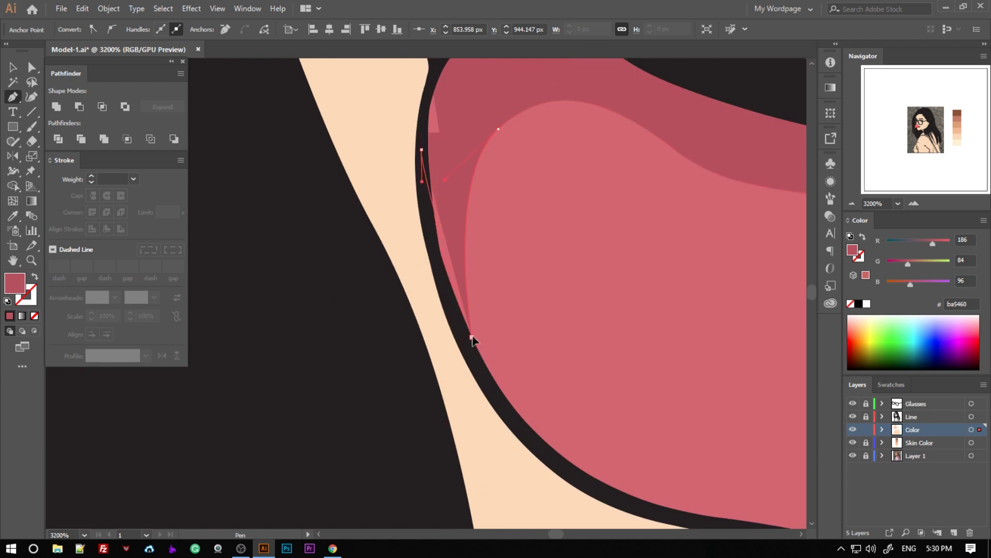
key("ctrl+shift+a")
Fill the lip shadow with d66971, then set light pink ef7f8d as the fill.
scroll(491, 396, "down", 3)
scroll(491, 394, "down", 2)
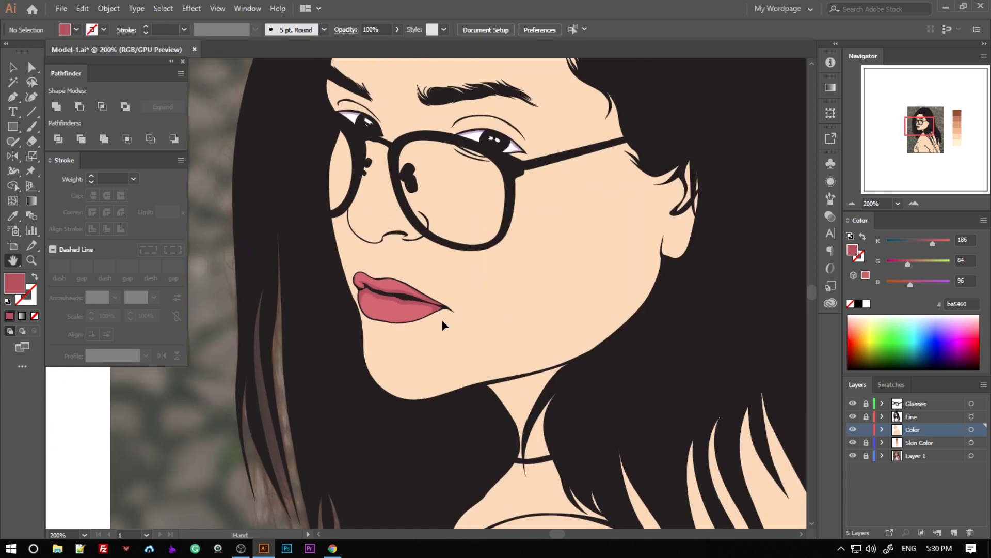
scroll(404, 317, "up", 3)
double_click(14, 283)
key("Return")
double_click(14, 282)
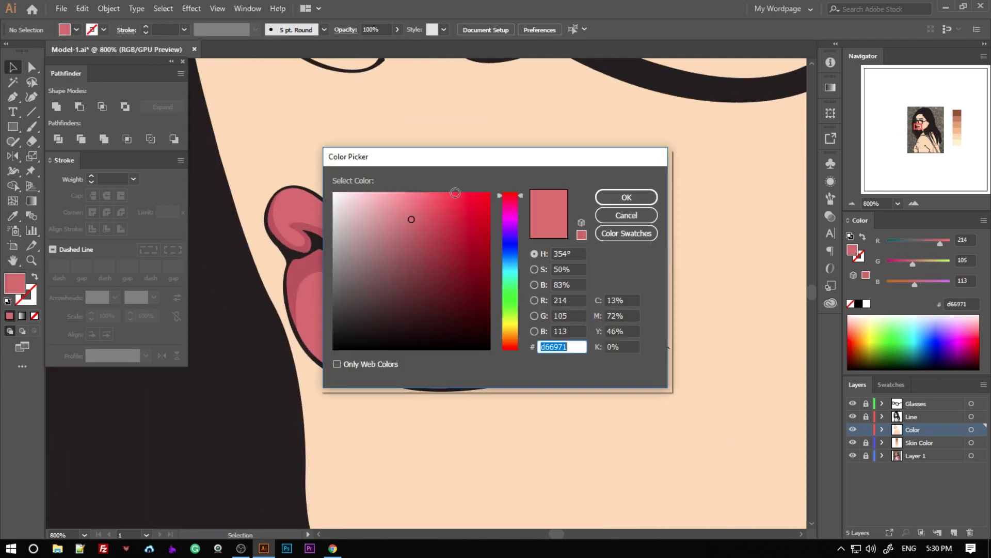
key("Return")
Draw light-pink highlight shapes on the lower and upper lips.
key("p")
scroll(527, 310, "up", 2)
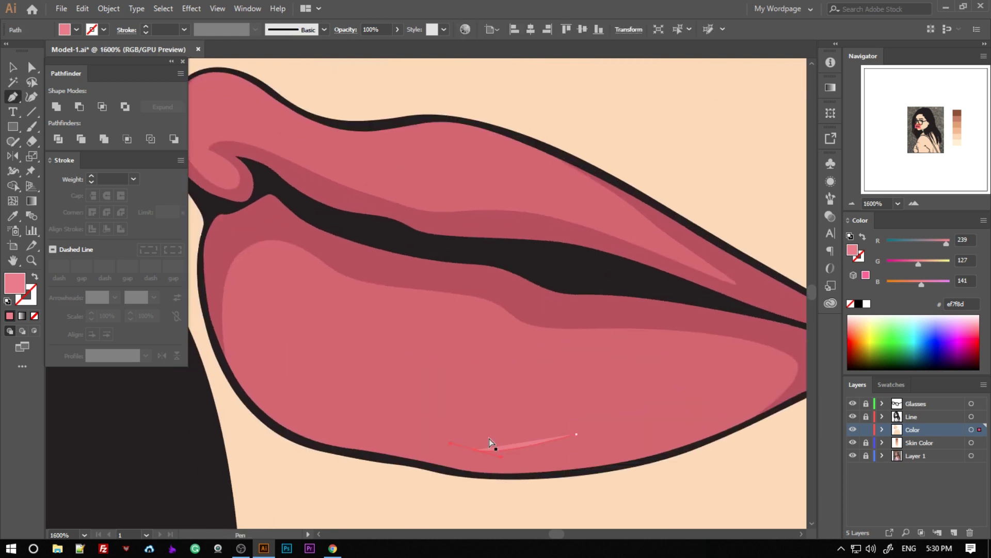
left_click_drag(407, 372, 486, 378)
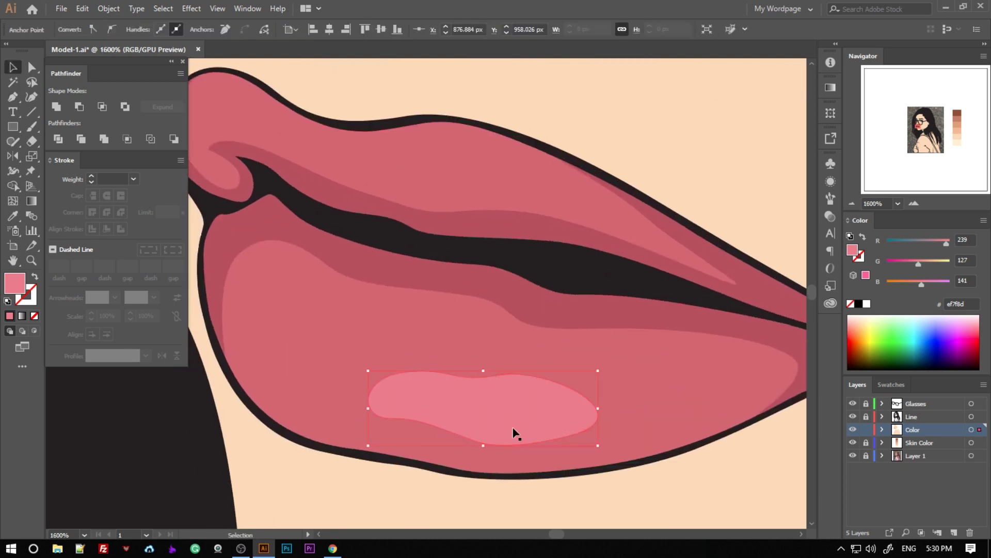
scroll(480, 367, "up", 2)
left_click_drag(541, 280, 535, 299)
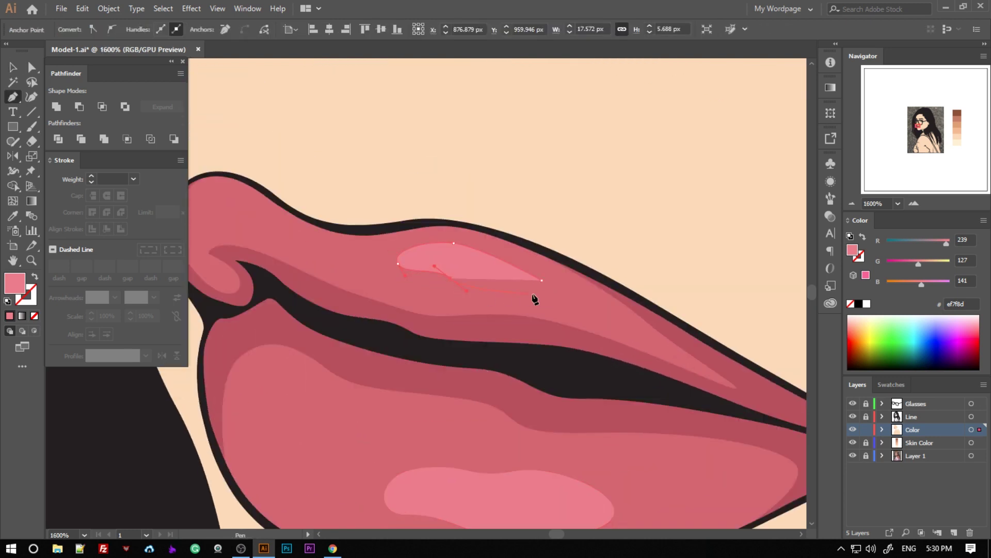
Apply Gaussian Blur to both lip highlights and expand their appearance.
key("v")
scroll(538, 279, "down", 2)
left_click(504, 460, "shift")
left_click(190, 9)
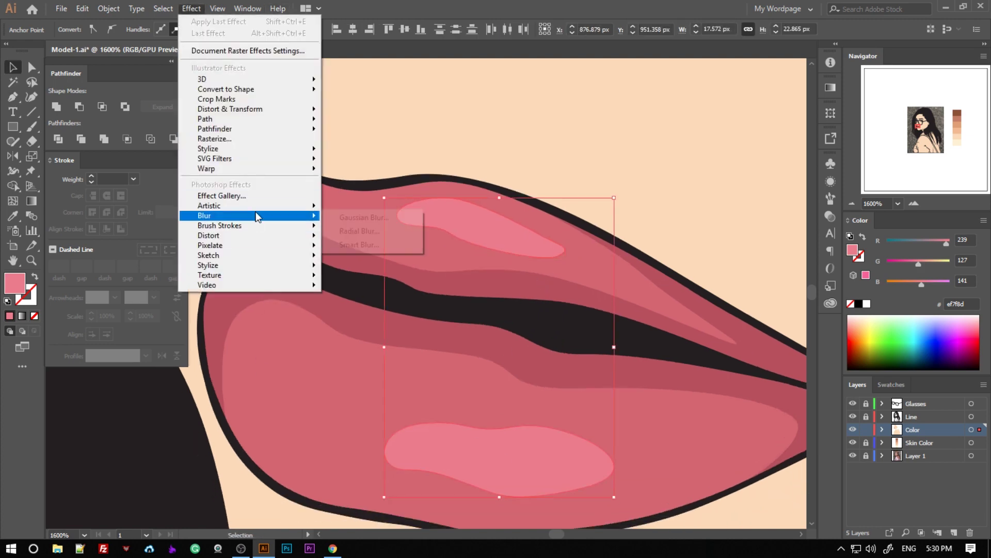
left_click(351, 214)
left_click(617, 348)
key("Return")
scroll(513, 294, "down", 7)
left_click(82, 9)
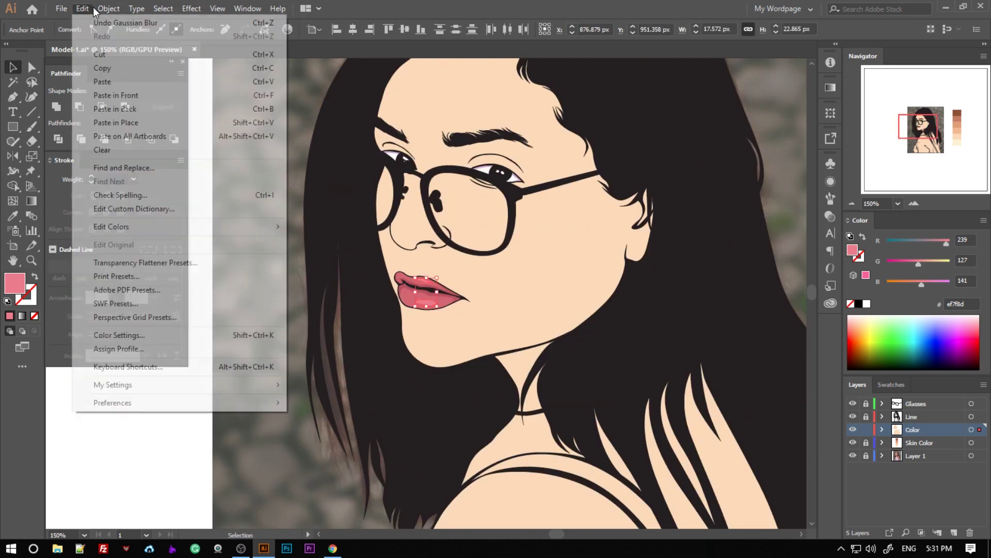
left_click(165, 154)
left_click(626, 323)
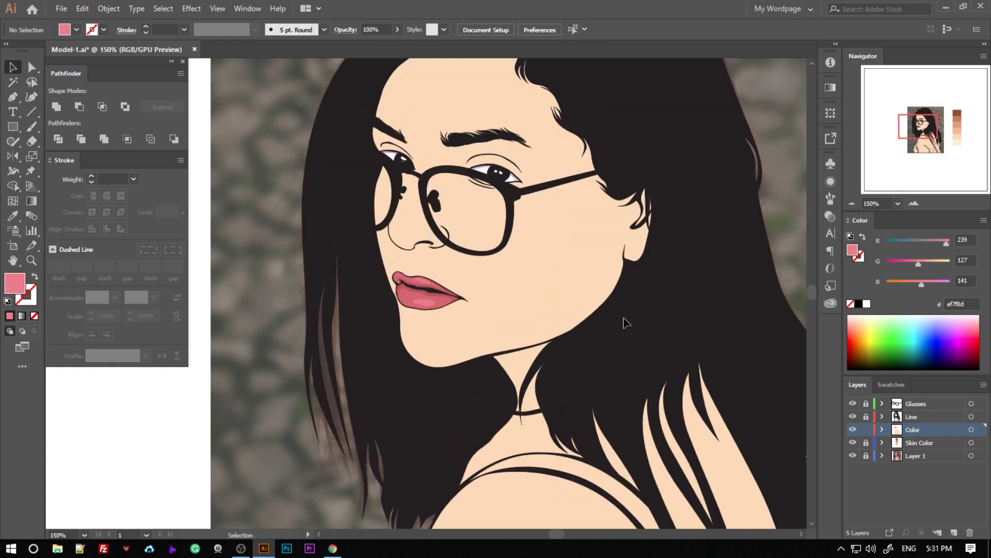
Give the skin-coloured shoulder shape the shirt's pink at 100% opacity.
scroll(623, 313, "up", 1)
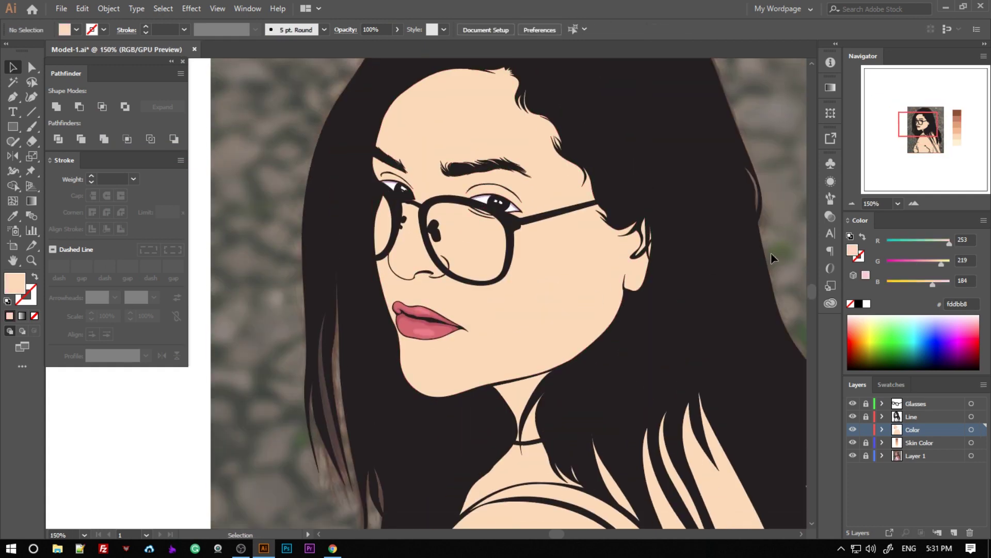
scroll(562, 304, "down", 5)
left_click(460, 383)
scroll(460, 383, "down", 2)
scroll(459, 383, "down", 2)
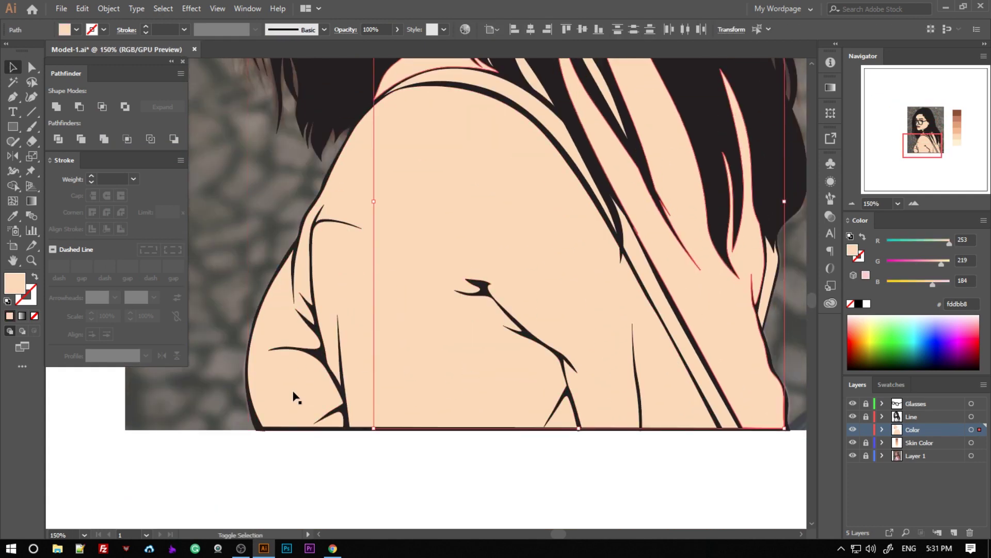
double_click(292, 398)
key("Escape")
key("i")
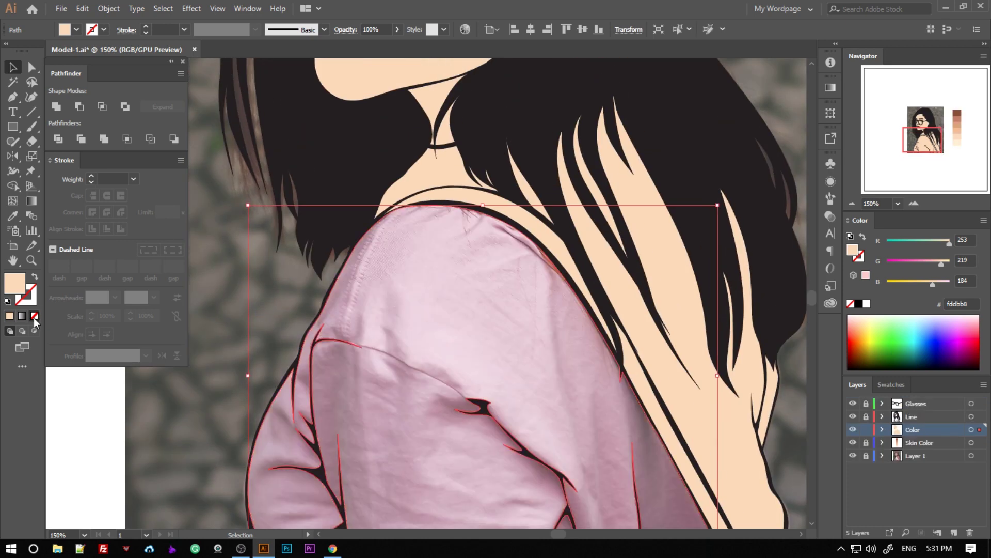
left_click(442, 328)
type("100")
key("Return")
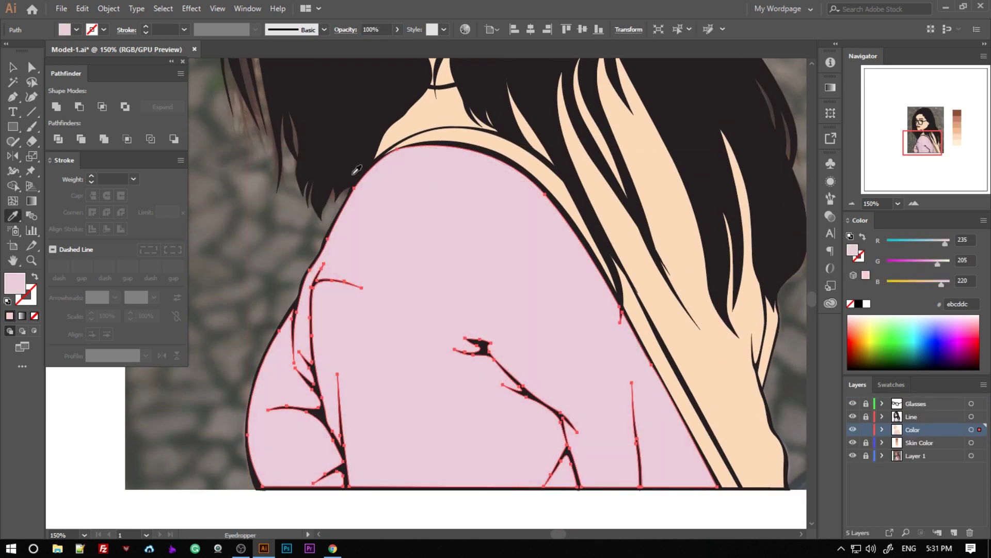
Fill the skin-coloured strands between the hair with the shirt pink.
scroll(458, 239, "right", 2)
left_click(609, 261, "ctrl")
scroll(444, 298, "down", 2)
left_click(444, 298)
key("v")
left_click(712, 320)
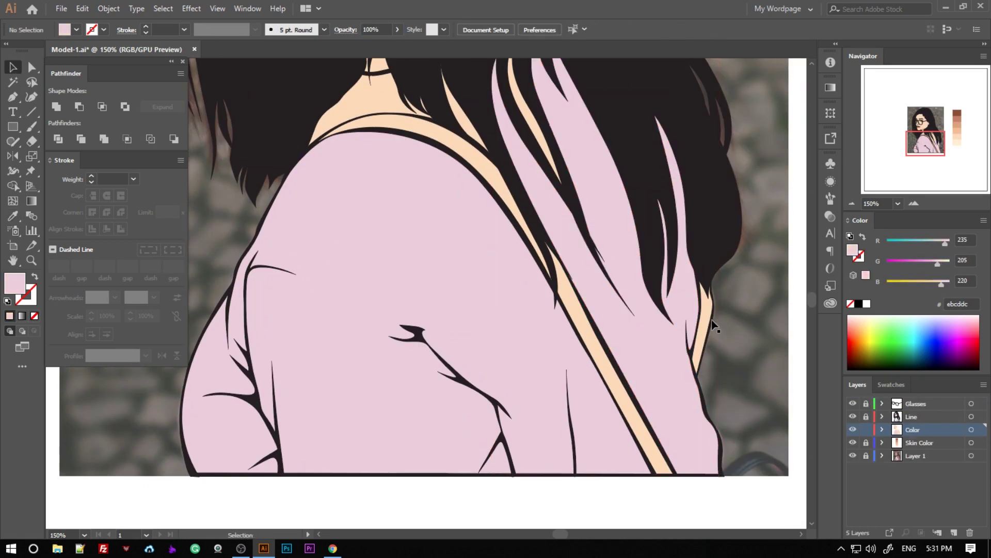
key("v")
key("ctrl+shift+a")
scroll(367, 168, "up", 3)
key("v")
left_click(477, 181)
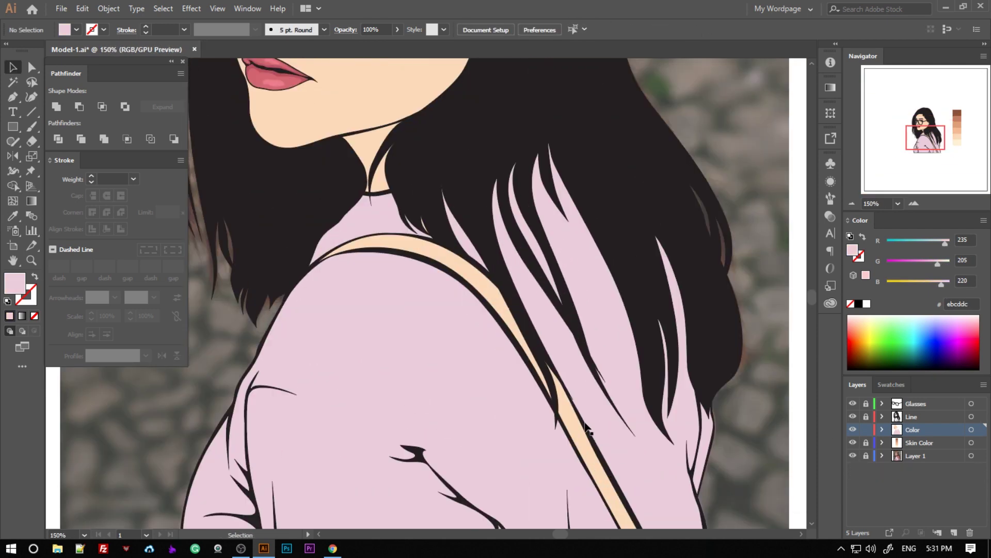
Recolour the shirt to efb4d5 and delete the pale neck piece.
scroll(586, 428, "down", 3)
left_click(210, 414)
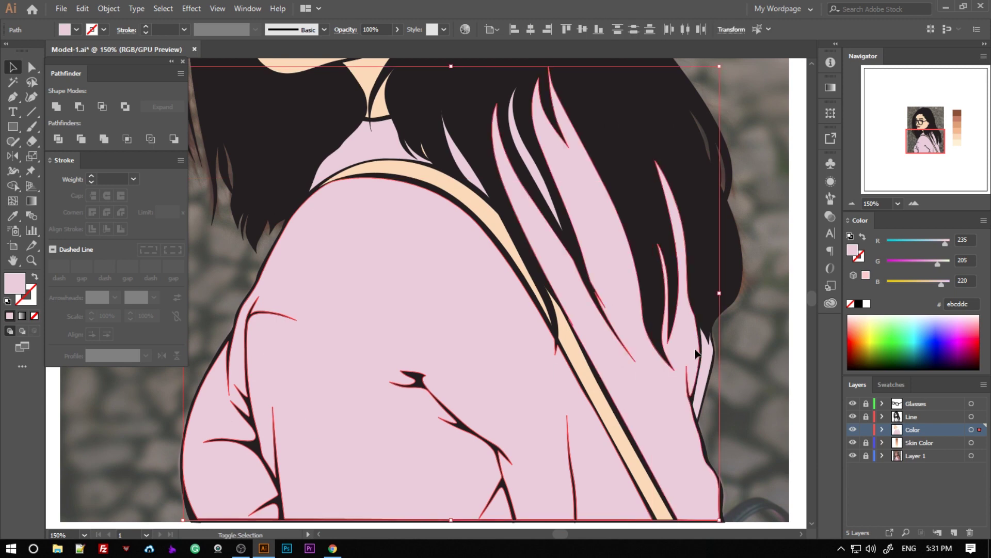
double_click(16, 285)
left_click(626, 197)
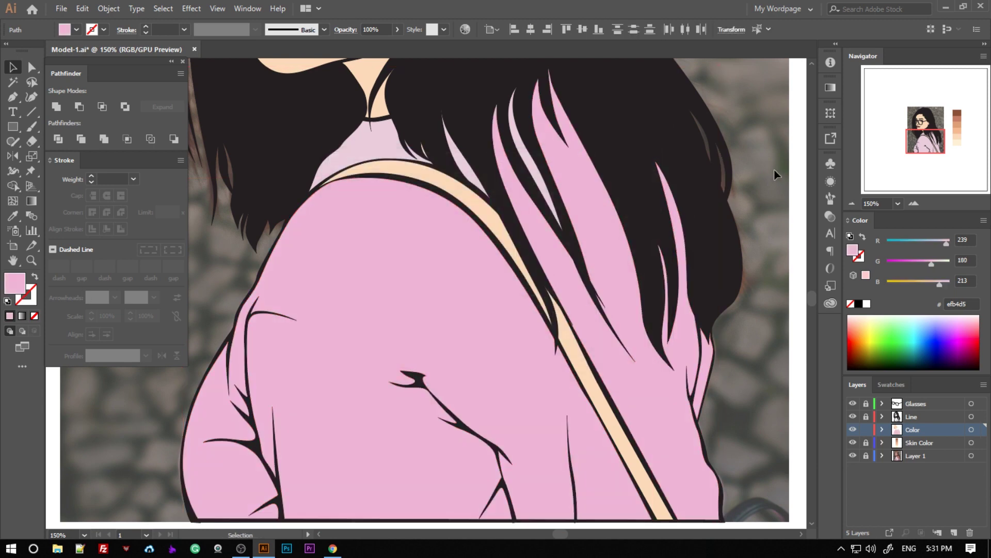
left_click(488, 207)
key("Delete")
Make both parts of the bag strap dark grey 555662.
scroll(542, 196, "down", 2)
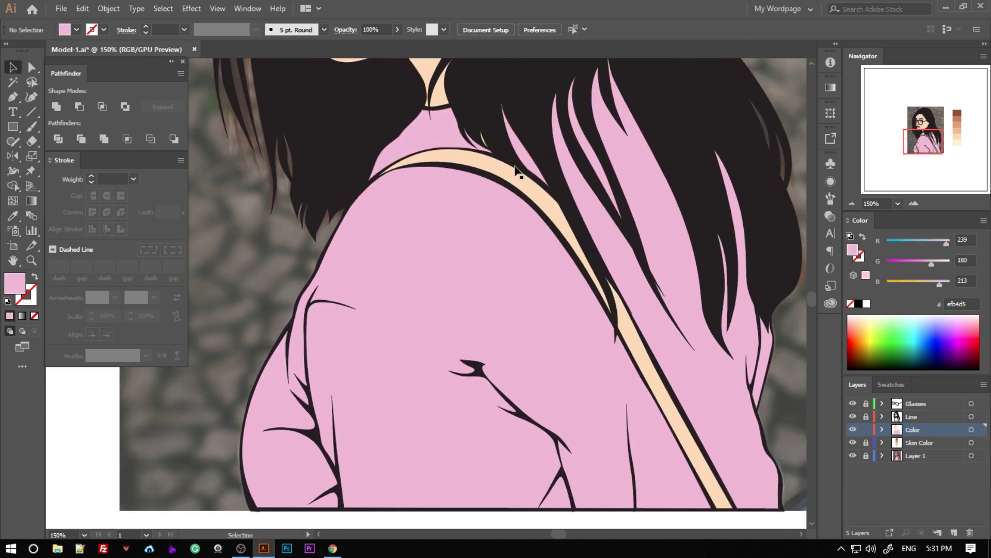
left_click(34, 316)
scroll(490, 233, "up", 1)
key("i")
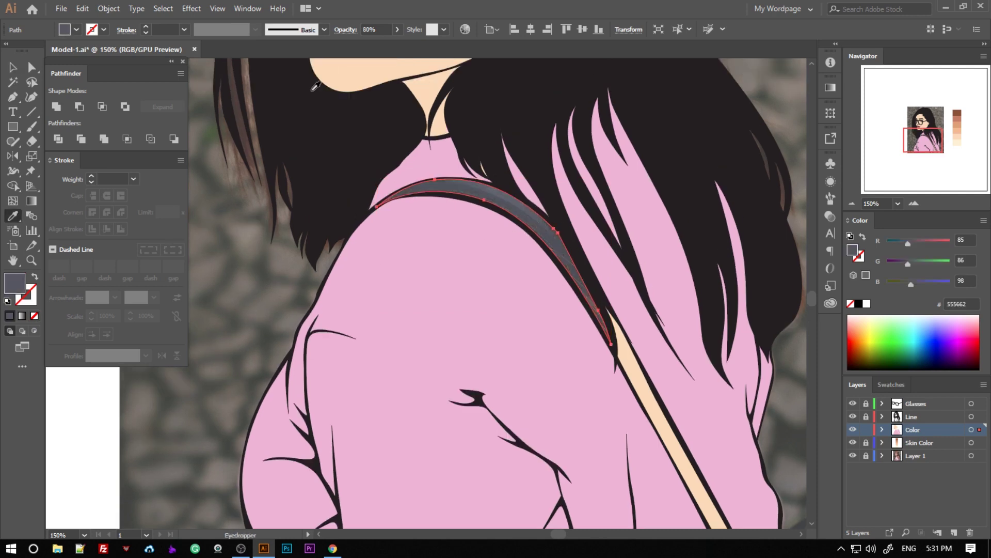
key("ctrl+minus")
left_click(538, 362)
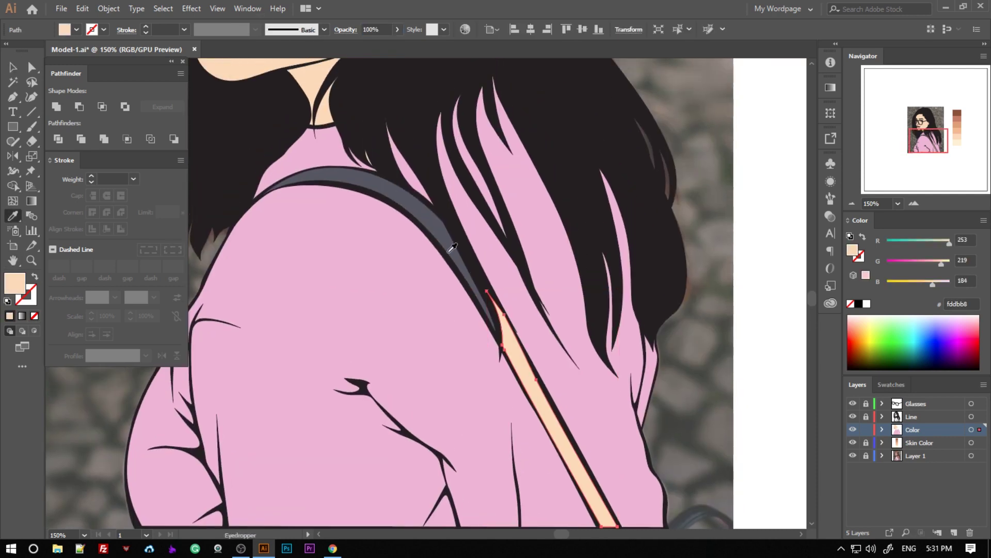
left_click(377, 199)
key("ctrl+0")
key("ctrl+plus")
scroll(666, 299, "down", 1)
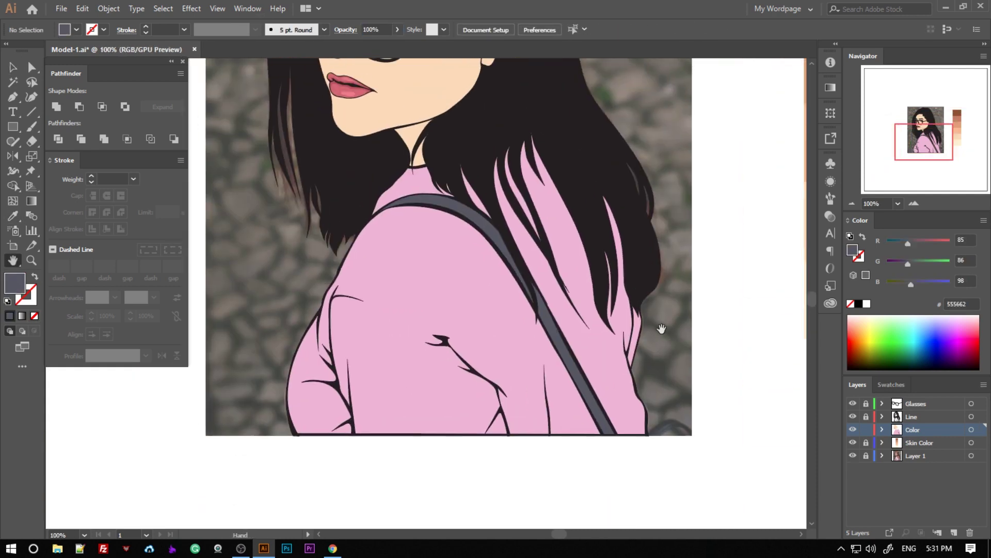
scroll(651, 310, "up", 3)
scroll(543, 286, "up", 1)
left_click(448, 280)
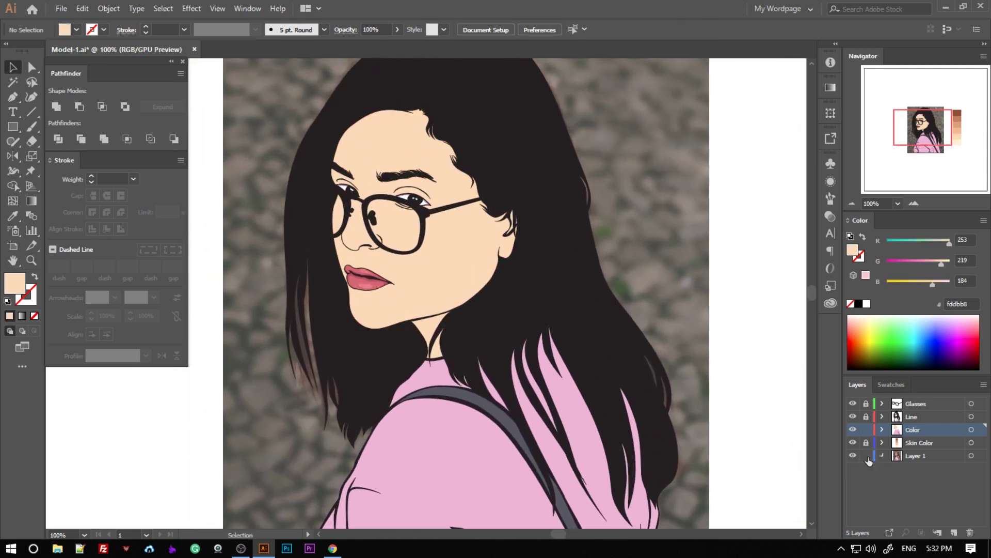
Hide the Color layer and name the new layer 'Shadow'.
left_click(853, 429)
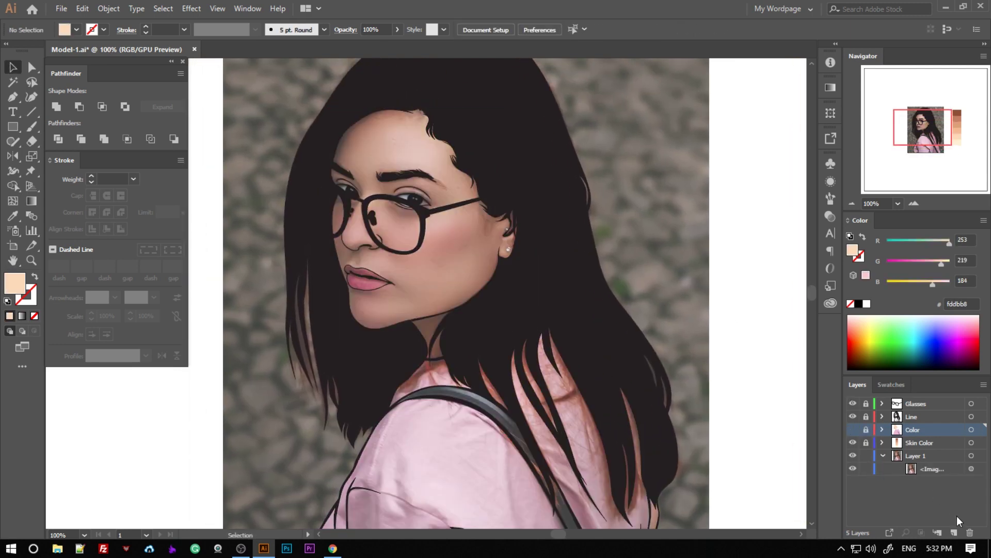
double_click(916, 434)
type("Shadow")
key("Return")
Paste a copy of the reference photo in front at 100% opacity.
scroll(752, 398, "down", 3)
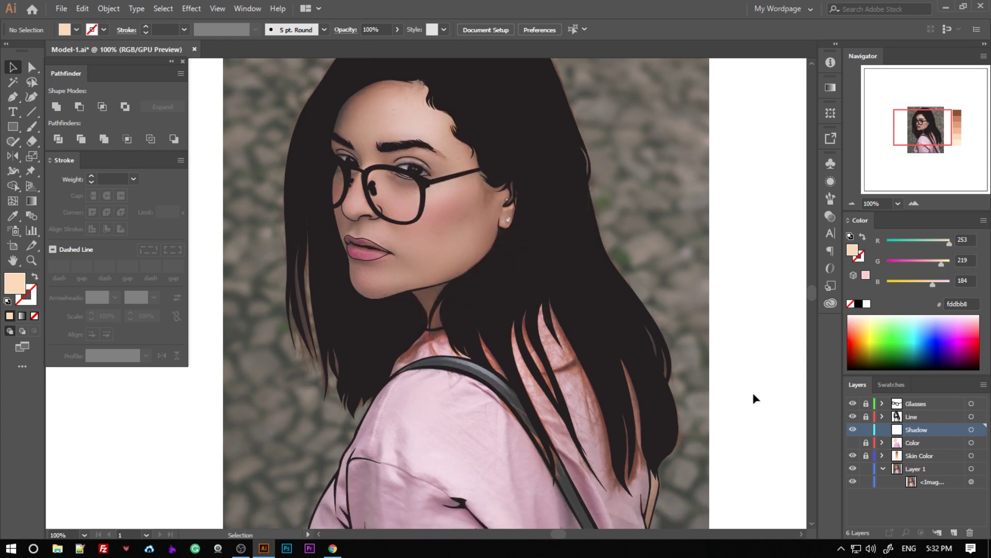
scroll(753, 398, "right", 3)
left_click(971, 482)
key("ctrl+c")
left_click(82, 8)
left_click(124, 95)
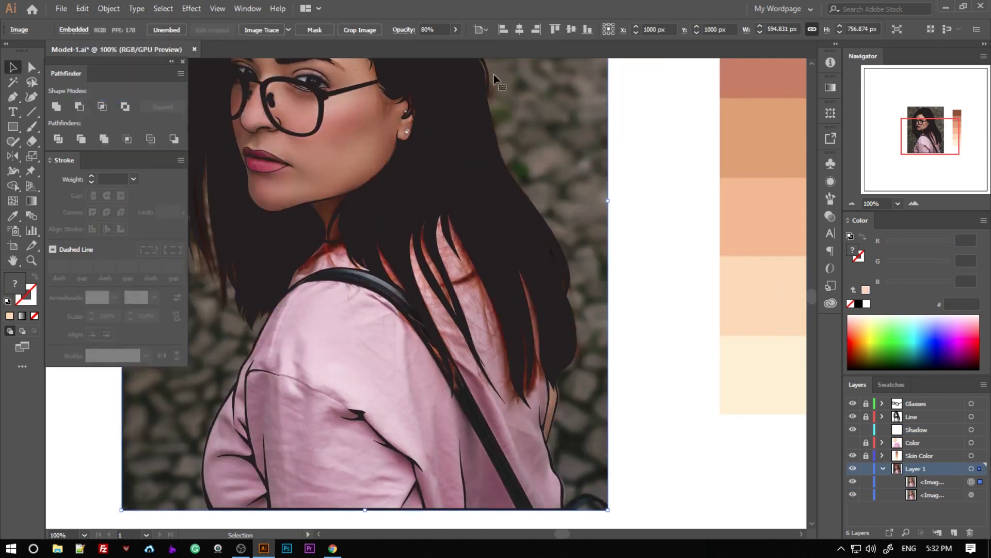
type("00")
key("Return")
Trace the photo copy with an Image Trace preset.
scroll(575, 283, "up", 1)
scroll(575, 283, "right", 1)
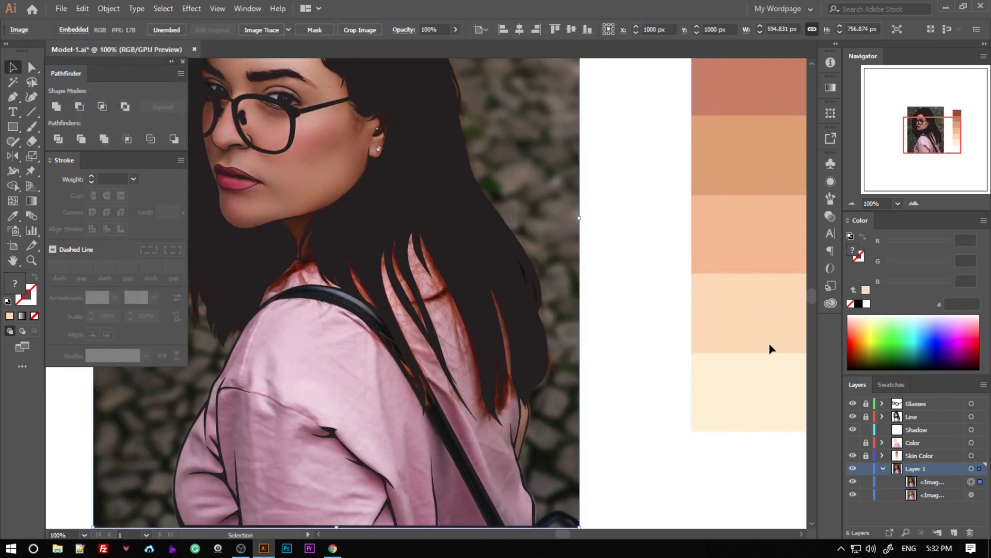
left_click(288, 30)
left_click(357, 114)
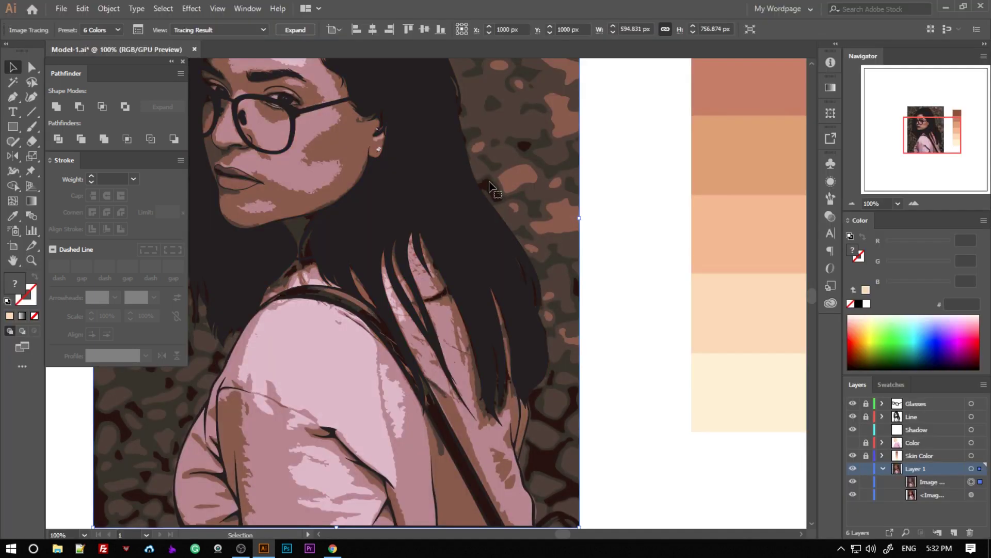
Collapse and lock Layer 1, then pan toward the skin-tone swatches.
left_click(882, 468)
left_click(866, 469)
mouse_move(492, 348)
left_mouse_down()
mouse_move(392, 311)
mouse_move(496, 284)
left_mouse_up()
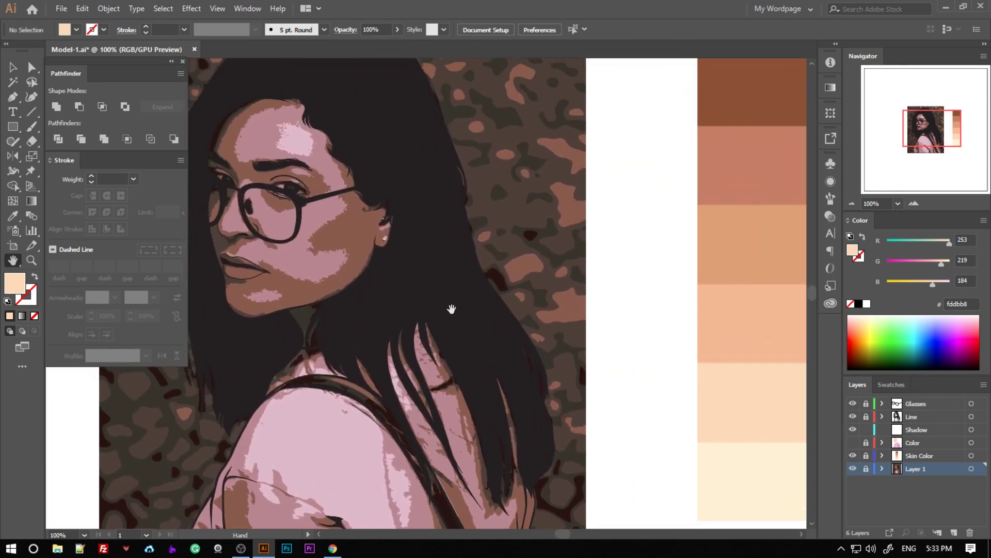
left_click_drag(452, 308, 485, 322)
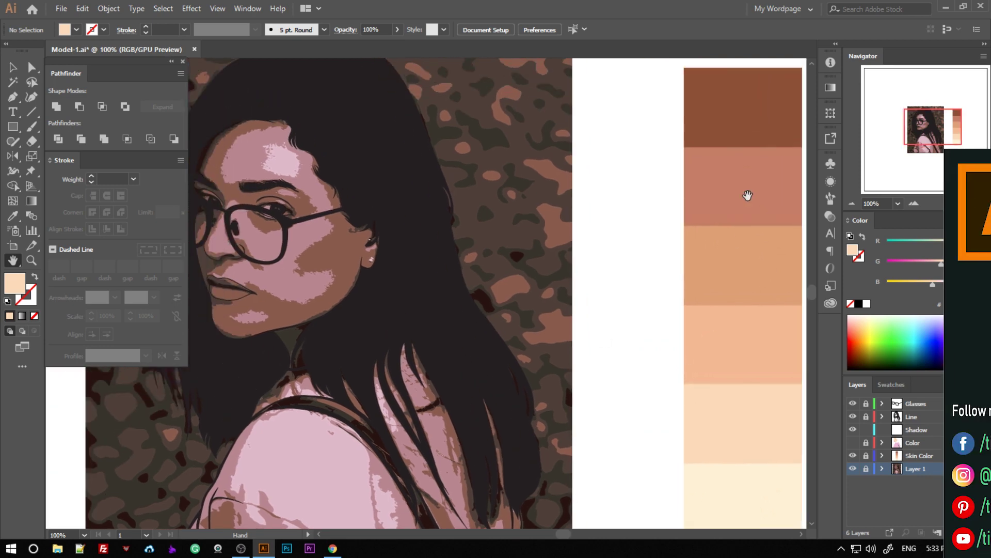
Sample the salmon, then the dark-brown swatch from the palette strip as fill.
key("i")
left_click(752, 191)
left_click_drag(448, 221, 617, 360)
scroll(617, 359, "up", 5)
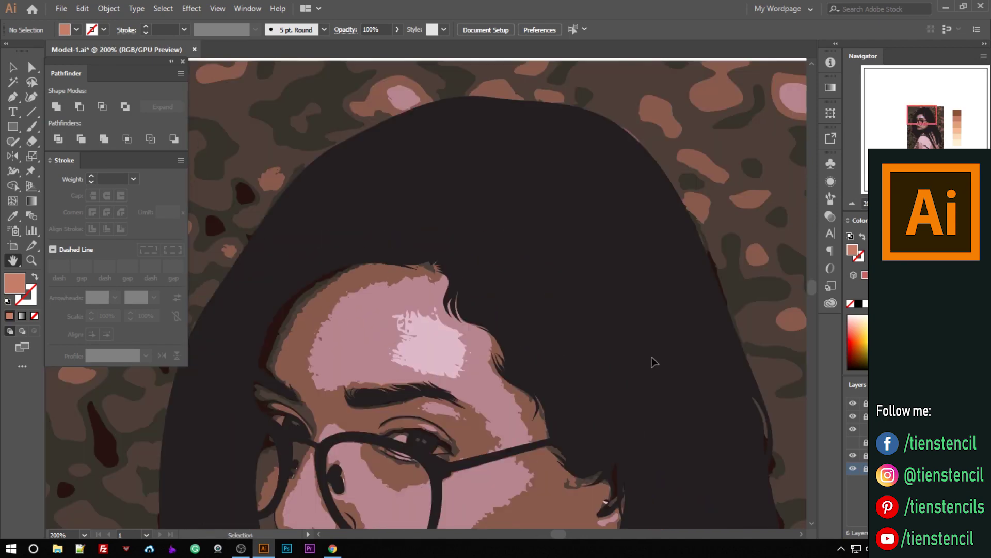
scroll(652, 361, "down", 8)
left_click(681, 259)
scroll(502, 280, "up", 5)
Outline a shadow from the forehead hairline down toward the eye.
key("p")
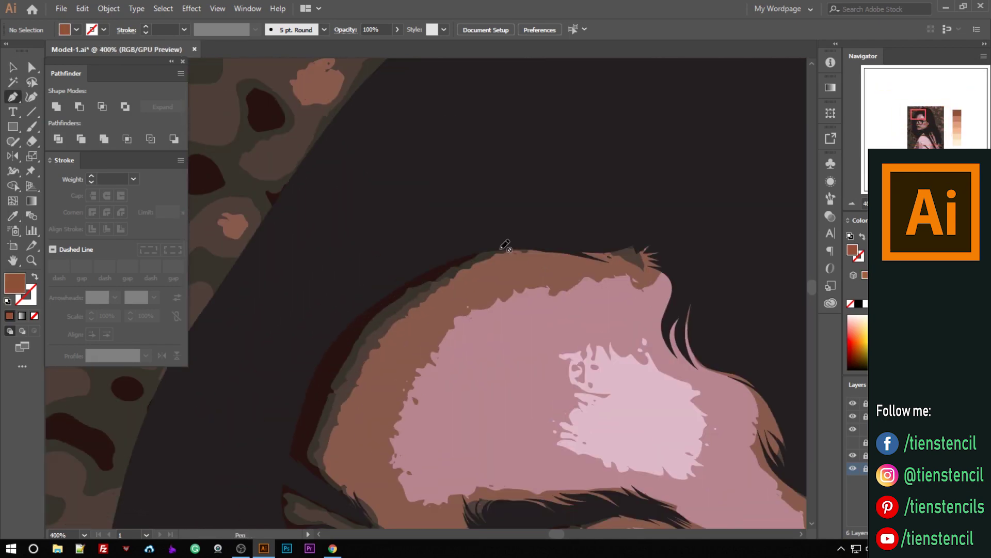
left_click(369, 324)
scroll(369, 323, "down", 3)
scroll(310, 377, "up", 2)
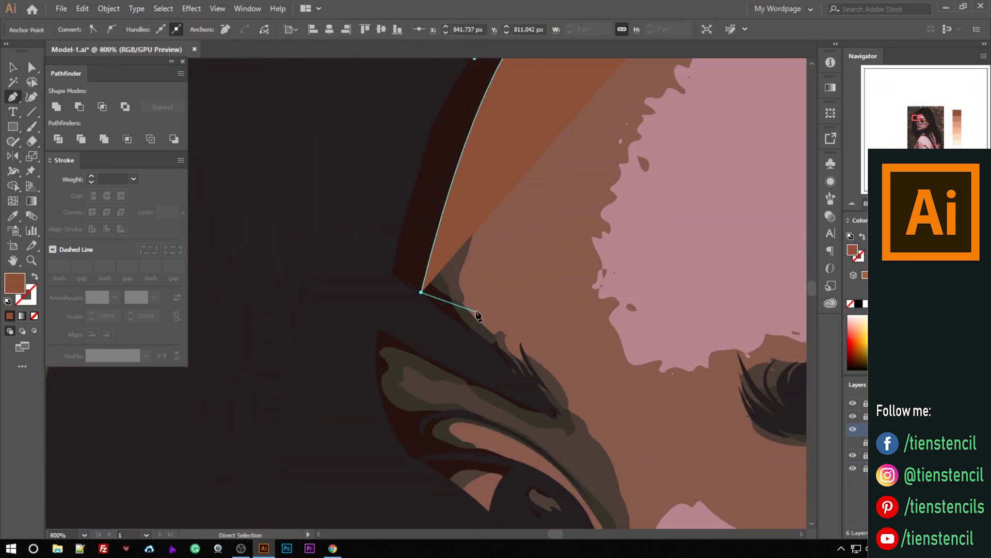
scroll(444, 310, "up", 1)
left_click_drag(495, 316, 534, 353)
left_click(420, 332)
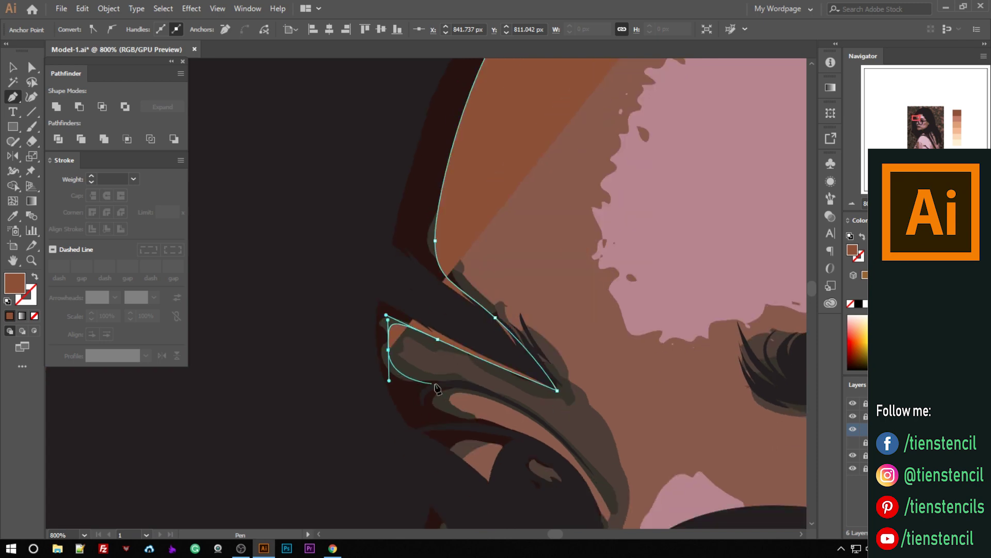
left_click(433, 404)
left_click(512, 419)
left_click(544, 442)
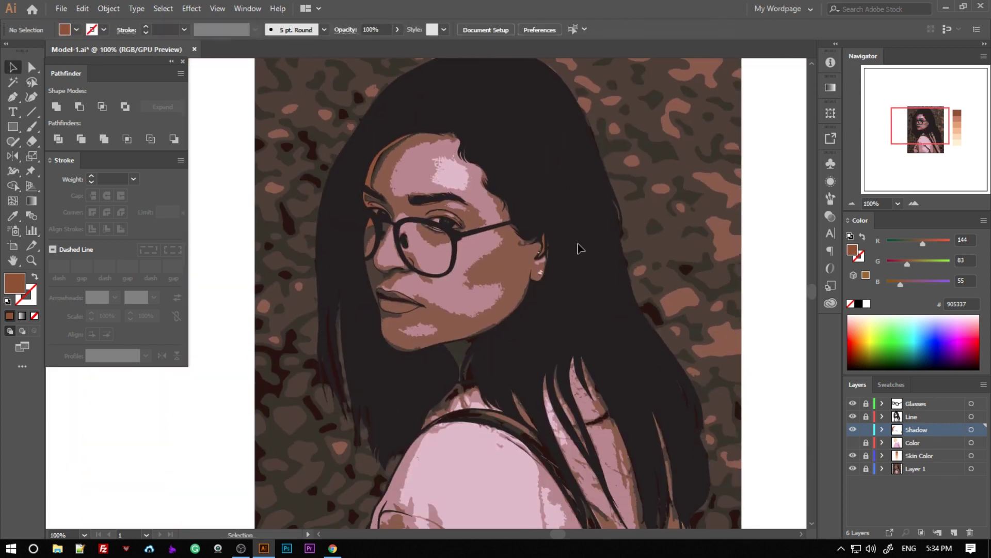
Draw a closed shadow shape where the hair meets the neck.
key("p")
scroll(516, 310, "up", 5)
left_click(624, 214)
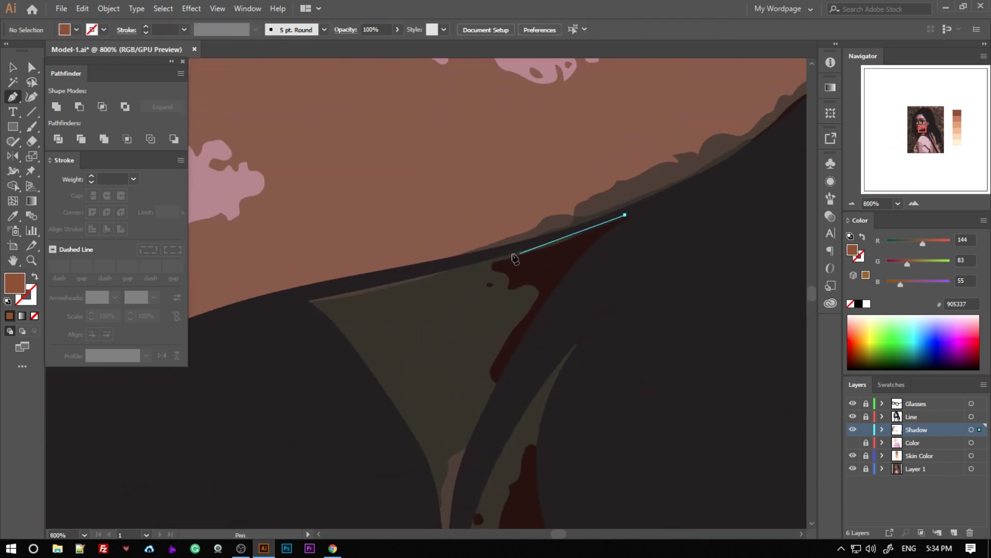
left_click(414, 268)
scroll(516, 284, "down", 3)
left_click(509, 265)
scroll(516, 284, "down", 3)
left_click(583, 427)
left_click(592, 268)
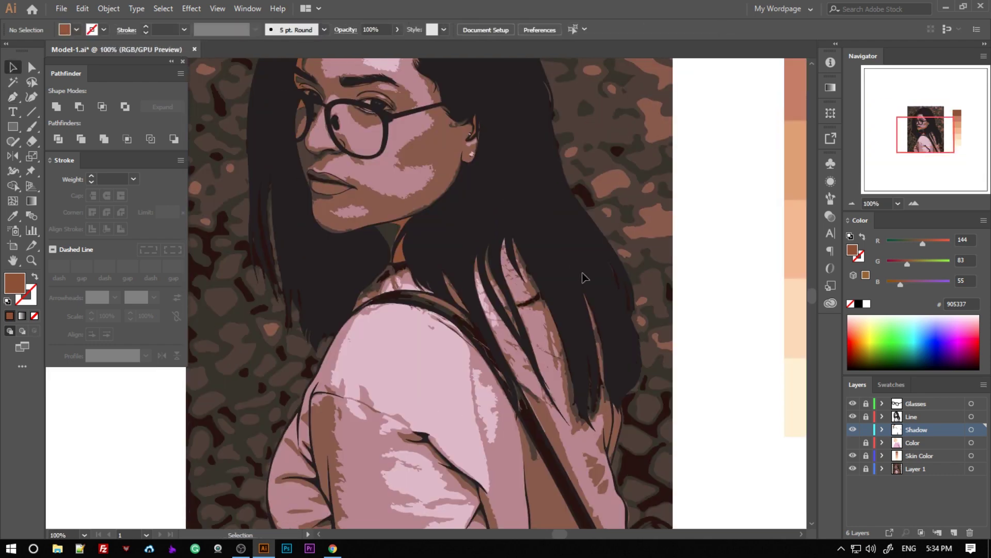
Show the whole artwork and take salmon c97f66 as the fill colour.
scroll(666, 301, "up", 2)
key("ctrl+minus")
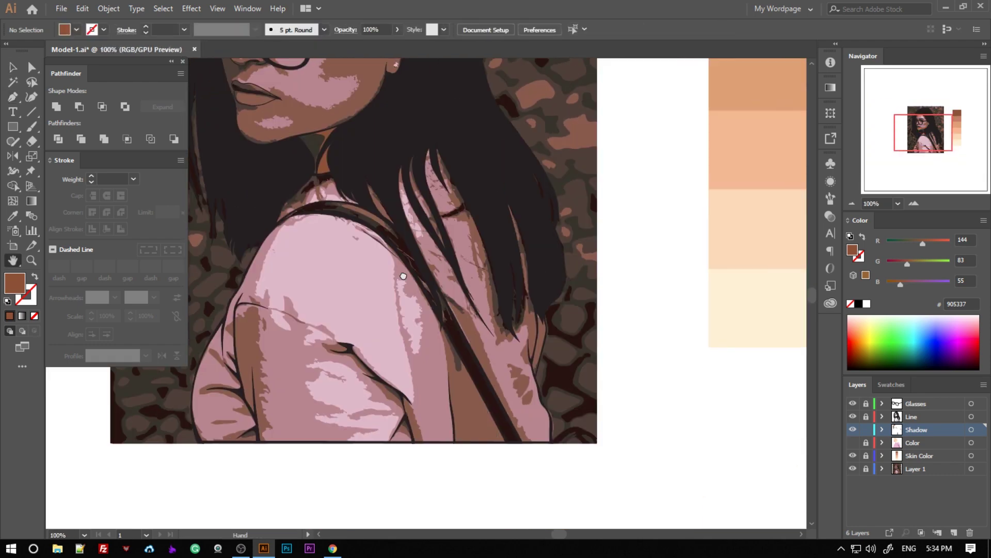
mouse_move(398, 115)
left_mouse_down()
mouse_move(589, 393)
mouse_move(553, 355)
left_mouse_up()
left_click(679, 211)
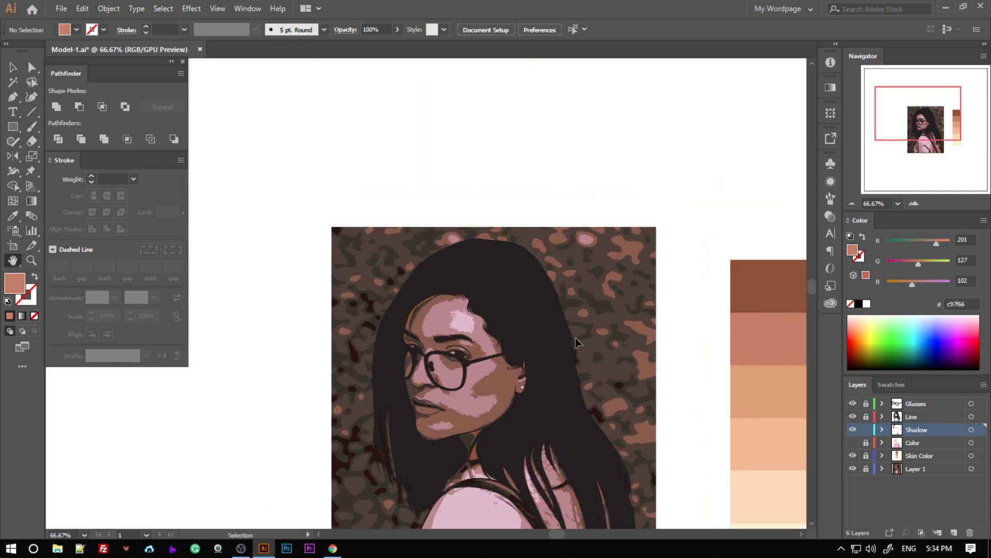
scroll(575, 337, "up", 5)
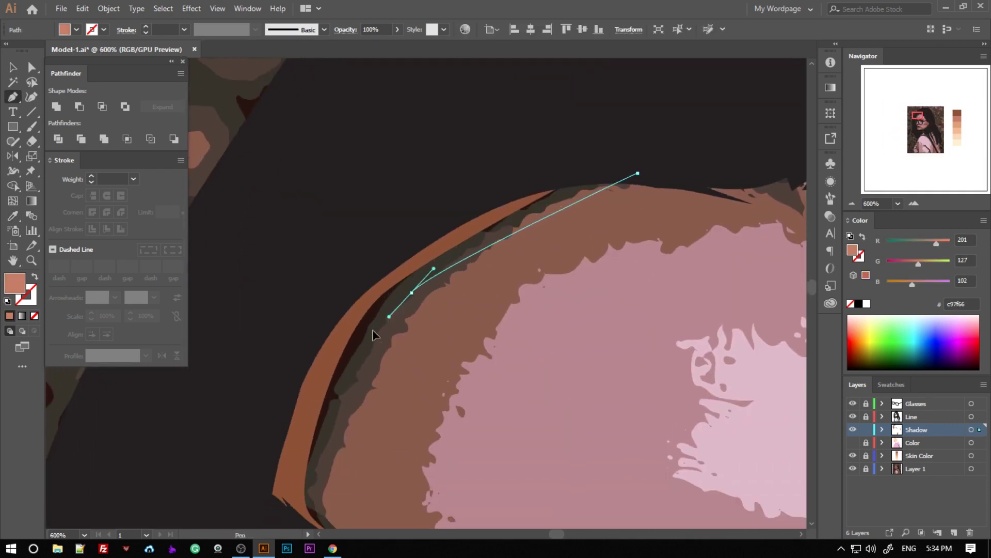
scroll(373, 334, "down", 2)
Draw a looped shadow shape along the forehead hairline and temple.
left_click_drag(336, 403, 303, 431)
scroll(361, 361, "up", 2)
left_click_drag(516, 325, 600, 390)
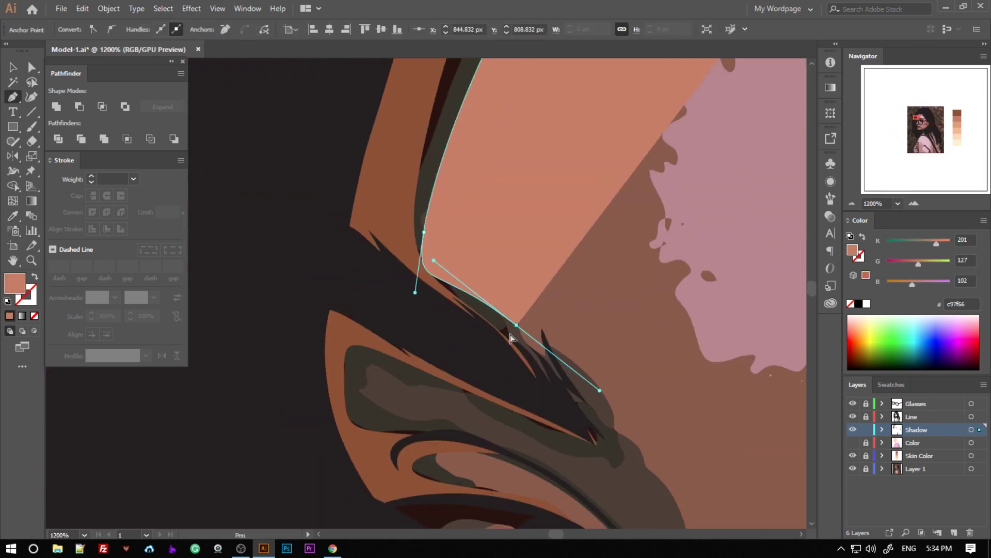
mouse_move(530, 349)
left_mouse_down()
mouse_move(558, 377)
mouse_move(450, 349)
left_mouse_up()
scroll(568, 388, "down", 2)
left_click(618, 408)
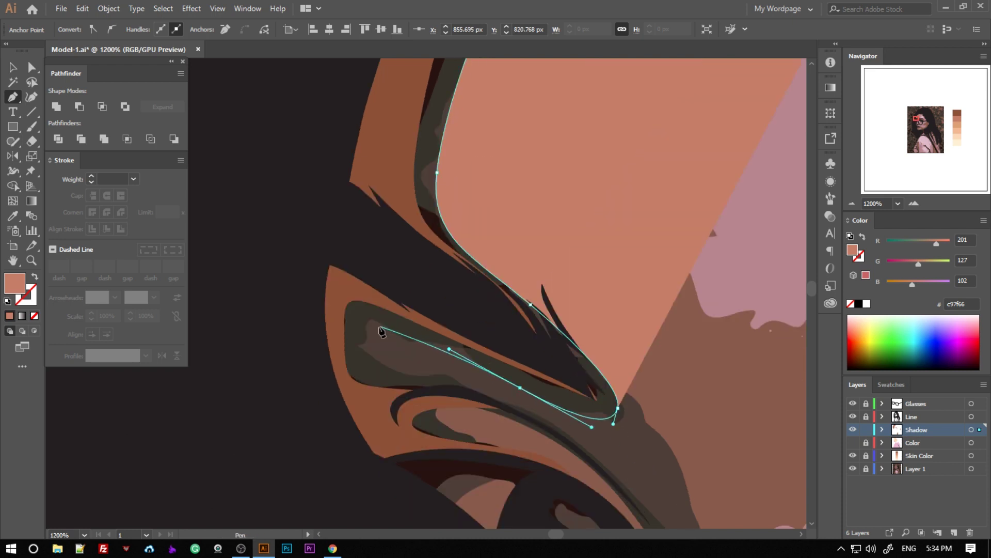
left_click(380, 327)
scroll(465, 335, "down", 2)
scroll(465, 336, "down", 2)
Draw a crescent shadow shape on the lower right.
left_click(681, 466)
left_click_drag(635, 370, 606, 341)
left_click_drag(547, 309, 539, 312)
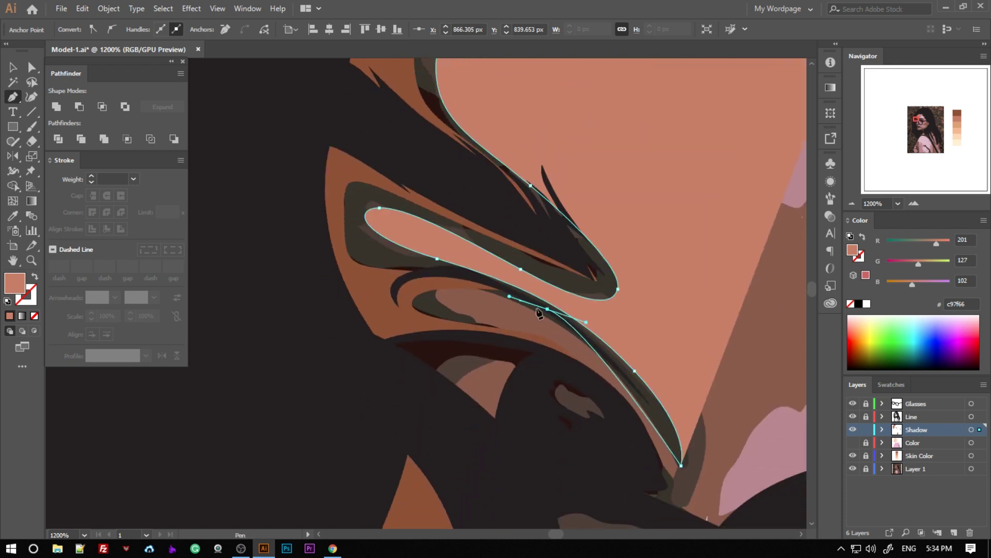
left_click(681, 465)
scroll(516, 336, "down", 3)
Start a shadow outline along the hair with corner and smooth anchors.
left_click(370, 236)
left_click(479, 349)
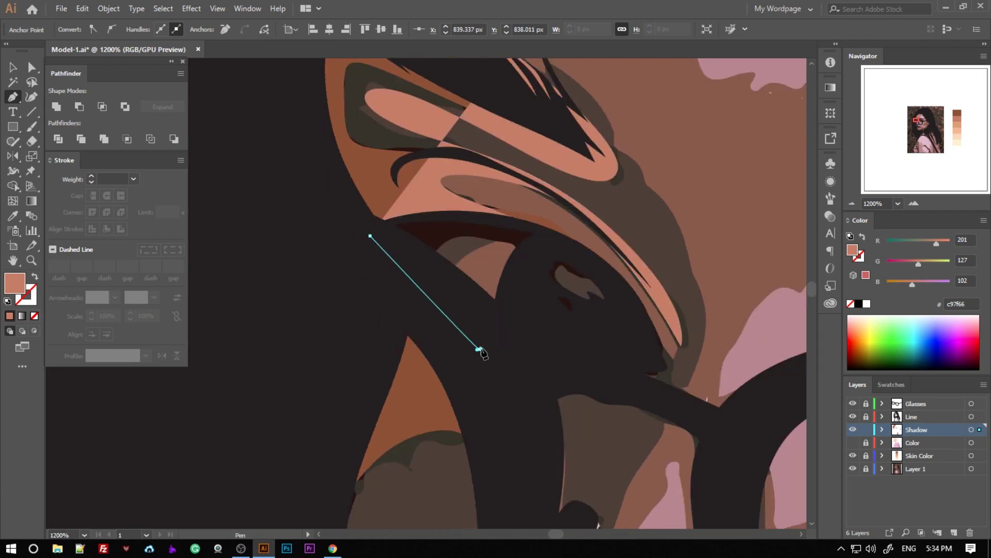
scroll(480, 351, "down", 3)
scroll(480, 351, "down", 2)
scroll(439, 310, "up", 2)
left_click(431, 306)
left_click_drag(360, 330, 333, 360)
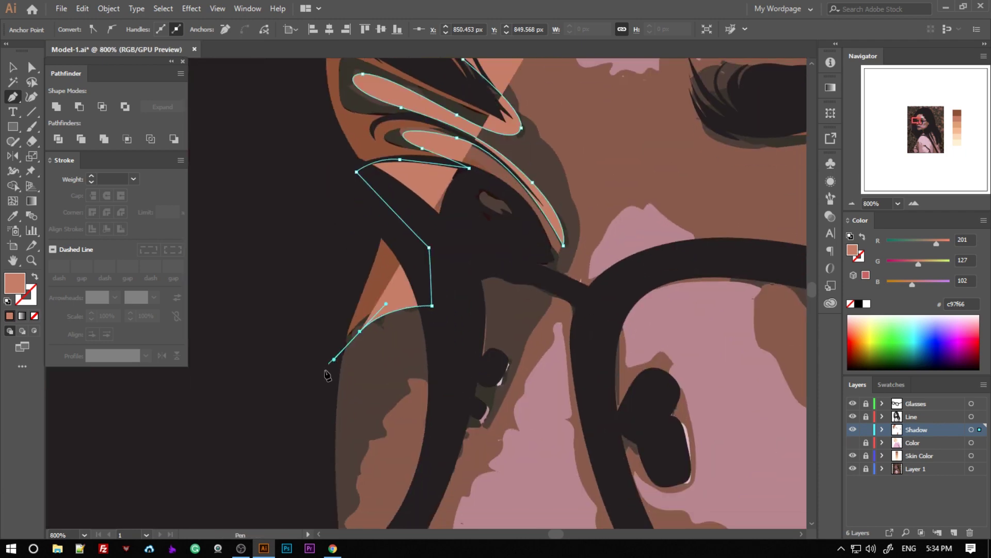
scroll(328, 376, "down", 2)
Extend the hair shadow outline upward toward the ear.
left_click(426, 372)
left_click(394, 212)
scroll(413, 206, "up", 2)
left_click(435, 199)
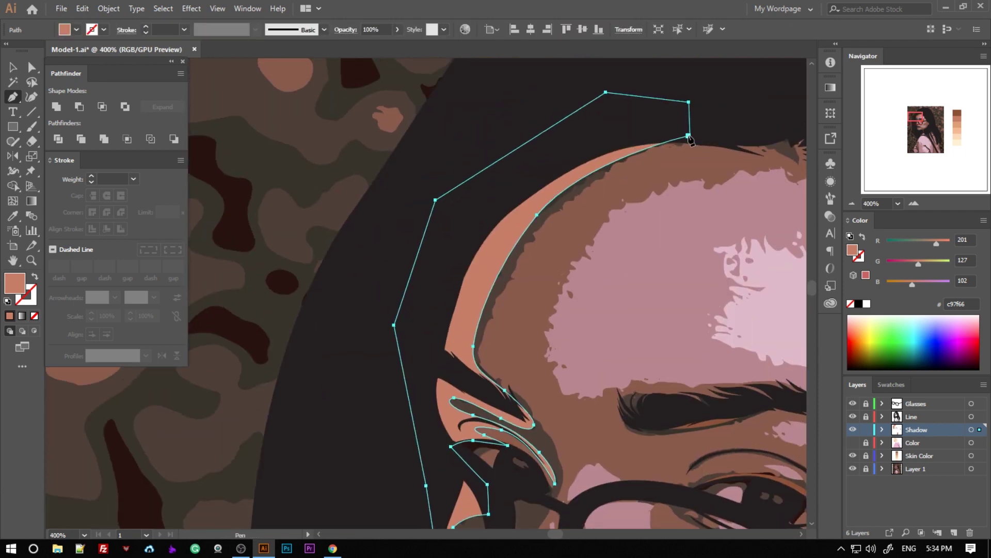
scroll(473, 261, "up", 2)
mouse_move(473, 261)
left_mouse_down()
mouse_move(506, 230)
mouse_move(437, 192)
left_mouse_up()
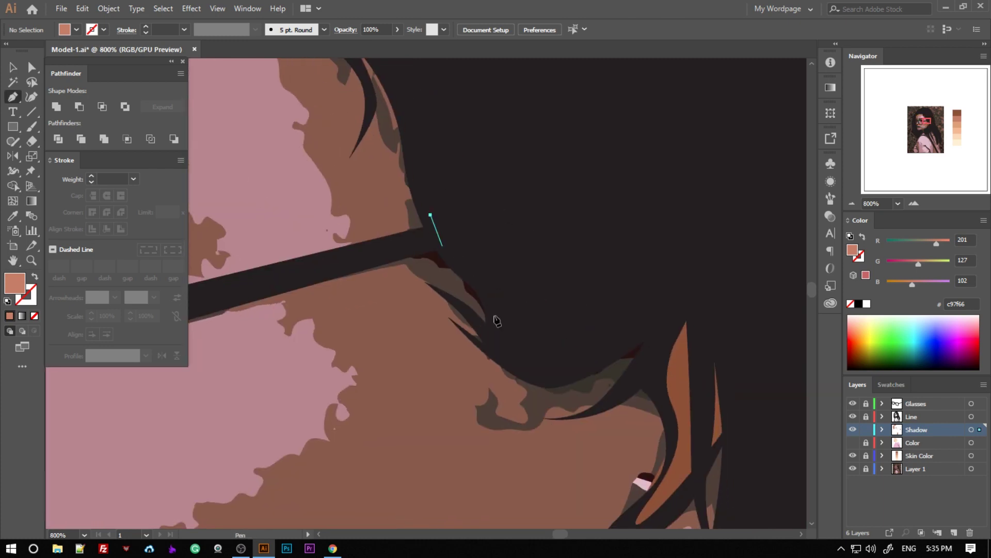
Undo the extra anchors and abandon the unfinished shadow path.
left_click_drag(627, 386, 658, 386)
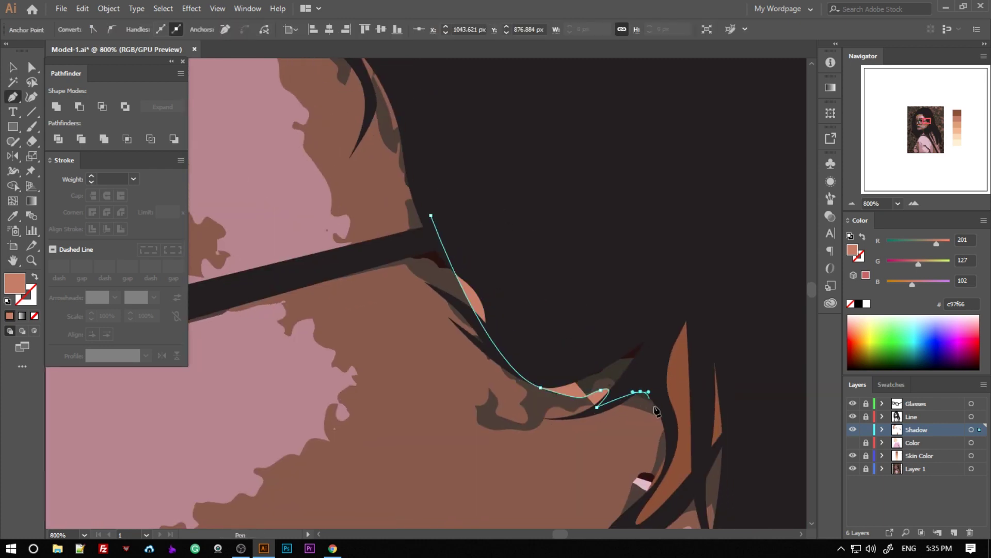
key("ctrl+z")
key("ctrl+z")
left_click(421, 330)
scroll(421, 331, "down", 5)
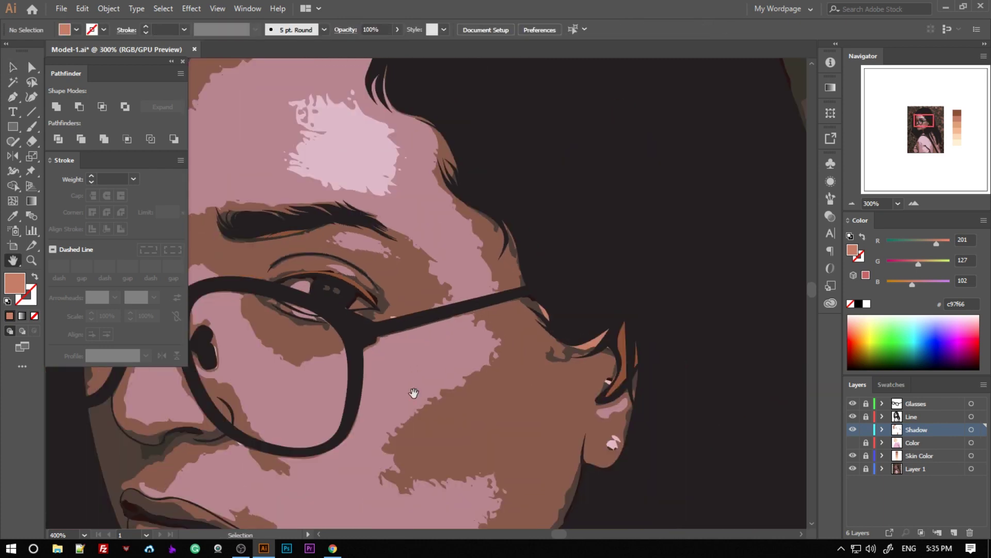
scroll(451, 412, "up", 5)
scroll(633, 318, "up", 3)
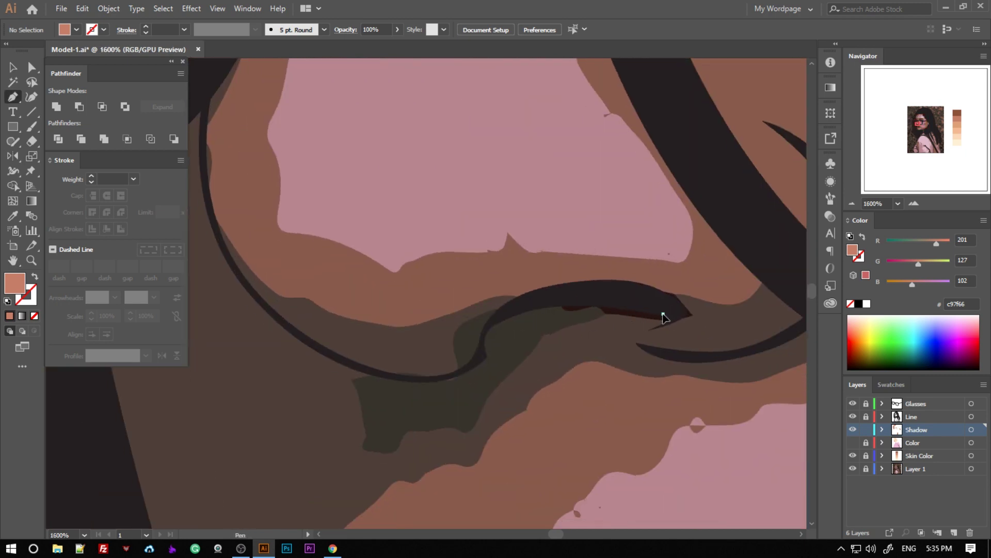
key("ctrl+z")
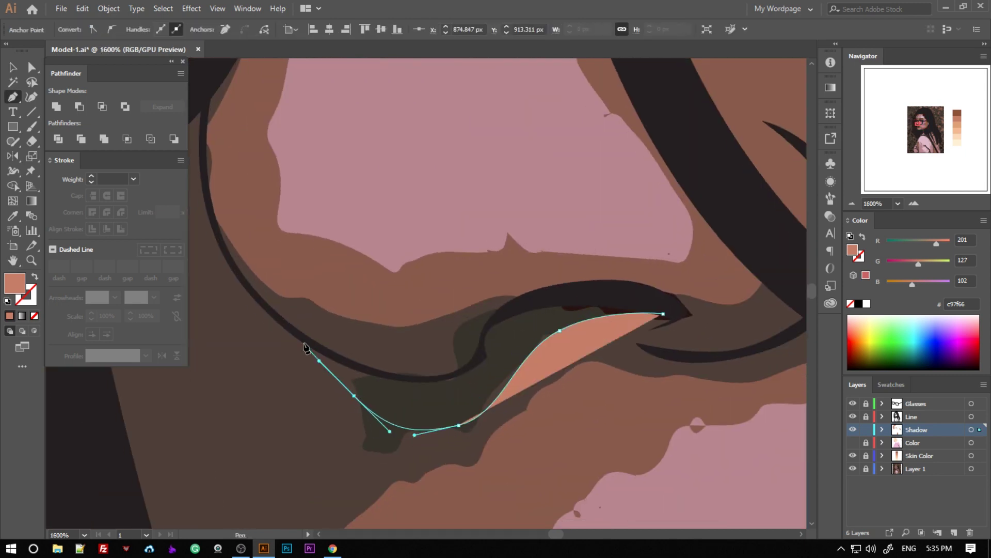
Draw a curved shadow shape beneath the glasses rim.
left_click(306, 340)
left_click_drag(433, 379, 500, 368)
left_click_drag(514, 303, 603, 282)
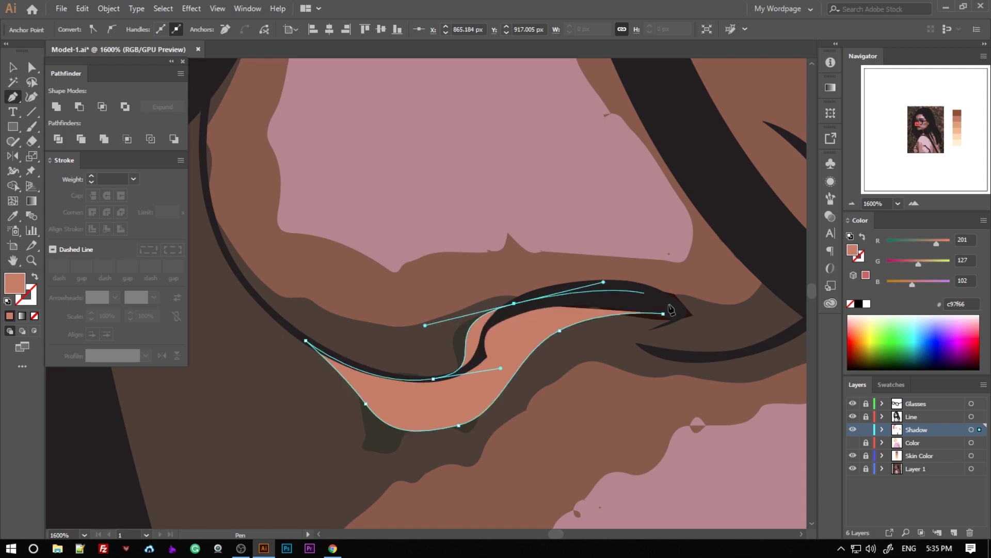
left_click(663, 313)
scroll(608, 266, "down", 3)
scroll(509, 310, "down", 3)
scroll(410, 309, "down", 2)
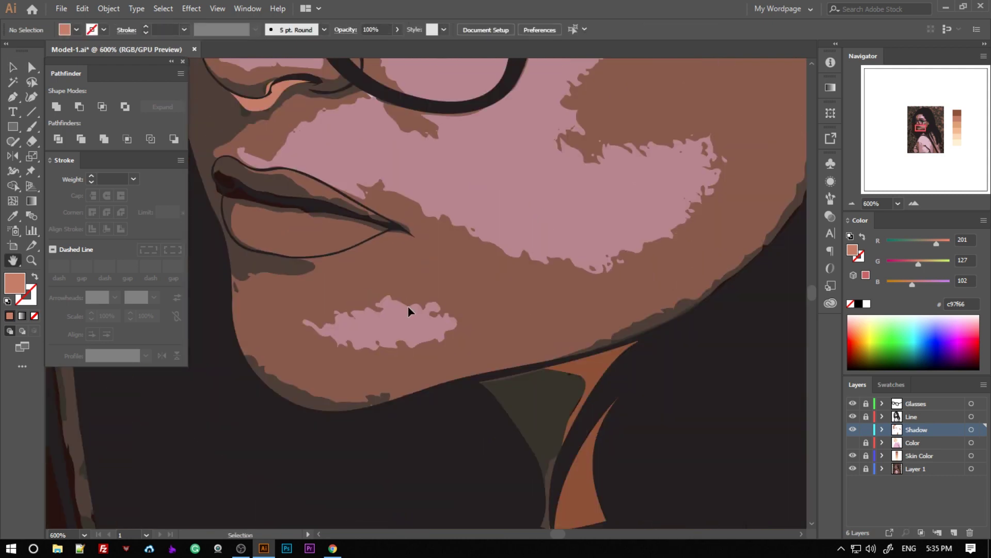
scroll(428, 357, "up", 4)
scroll(301, 280, "down", 3)
Draw a neck shadow under the chin and send it behind the hair.
left_click(325, 221)
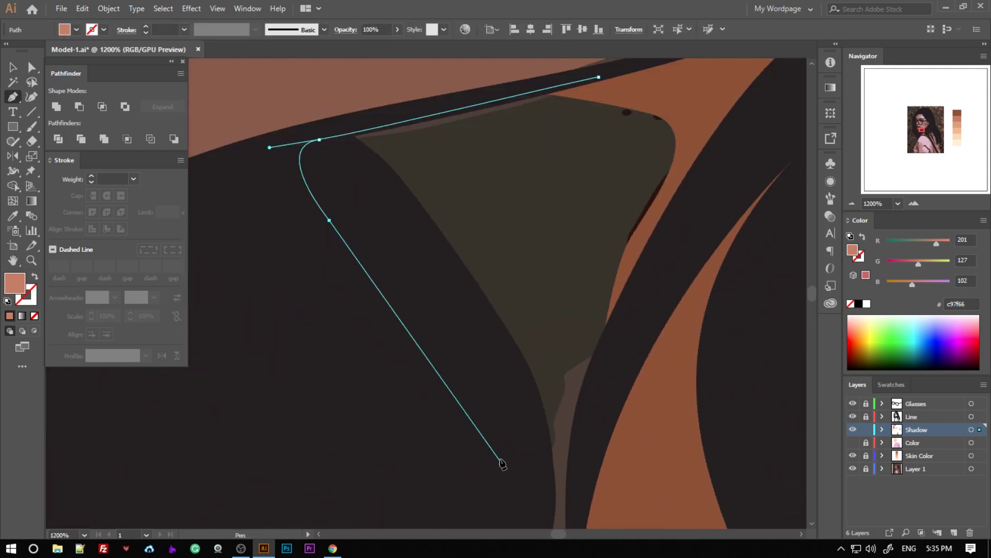
left_click(507, 512)
left_click_drag(565, 328, 652, 248)
scroll(568, 258, "down", 2)
left_click(427, 295)
left_click(394, 207)
right_click(394, 265)
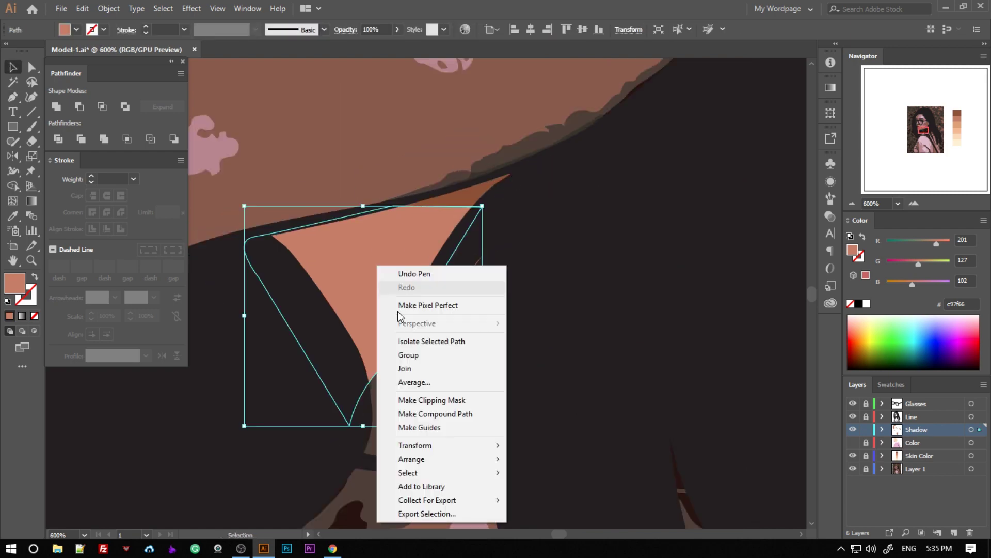
left_click(537, 482)
scroll(344, 129, "down", 2)
scroll(382, 146, "up", 2)
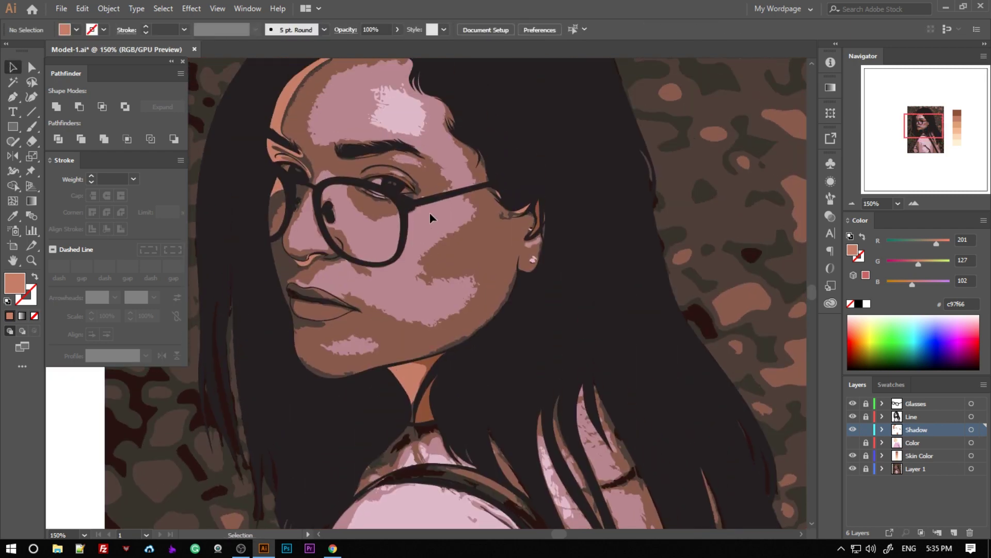
scroll(382, 145, "up", 3)
Check the hair shape's Arrange options, then deselect it.
left_click(362, 207)
right_click(401, 214)
left_click(566, 448)
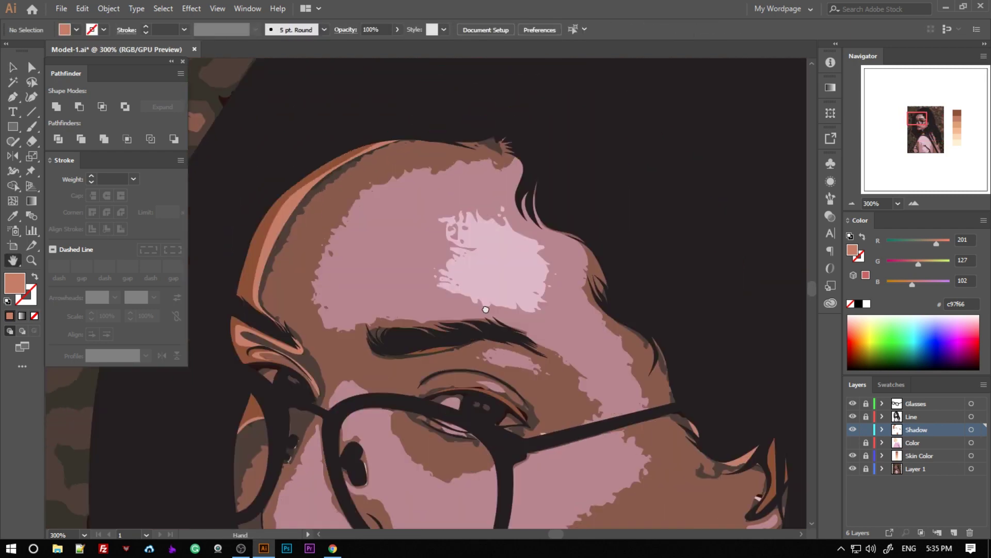
scroll(568, 361, "down", 2)
scroll(635, 401, "down", 3)
Sample the light tan e0a275 swatch as the fill colour.
key("i")
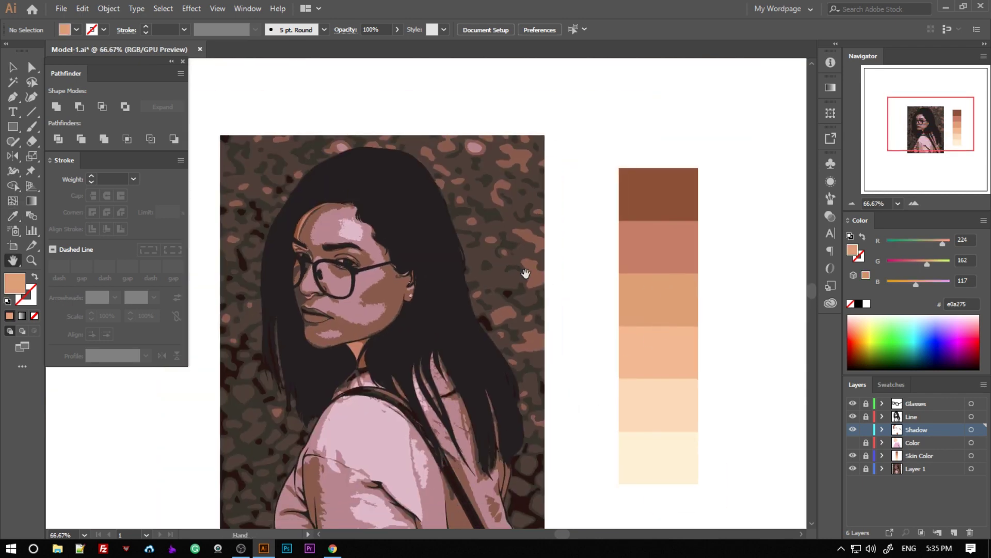
scroll(500, 328, "up", 3)
scroll(482, 288, "up", 2)
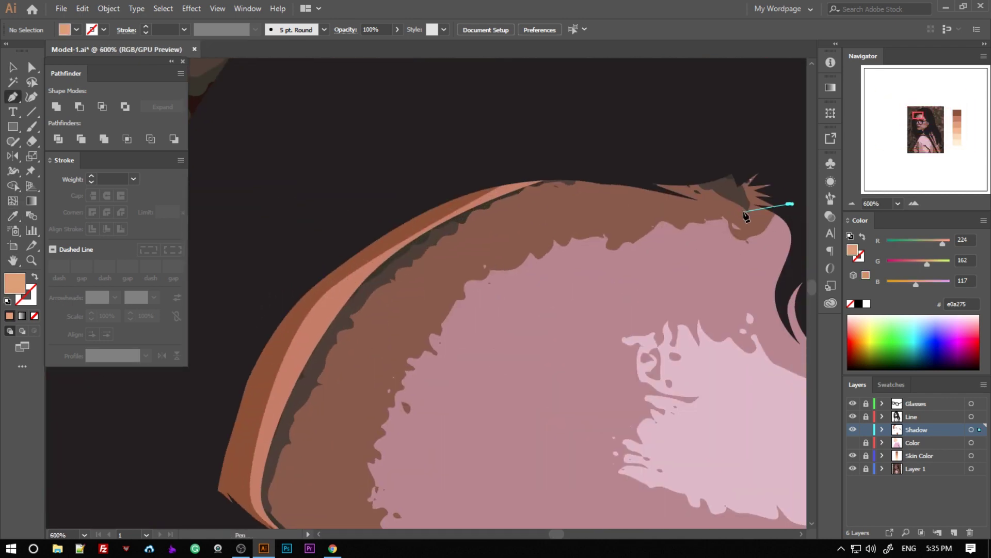
left_click(693, 194)
scroll(395, 278, "down", 5)
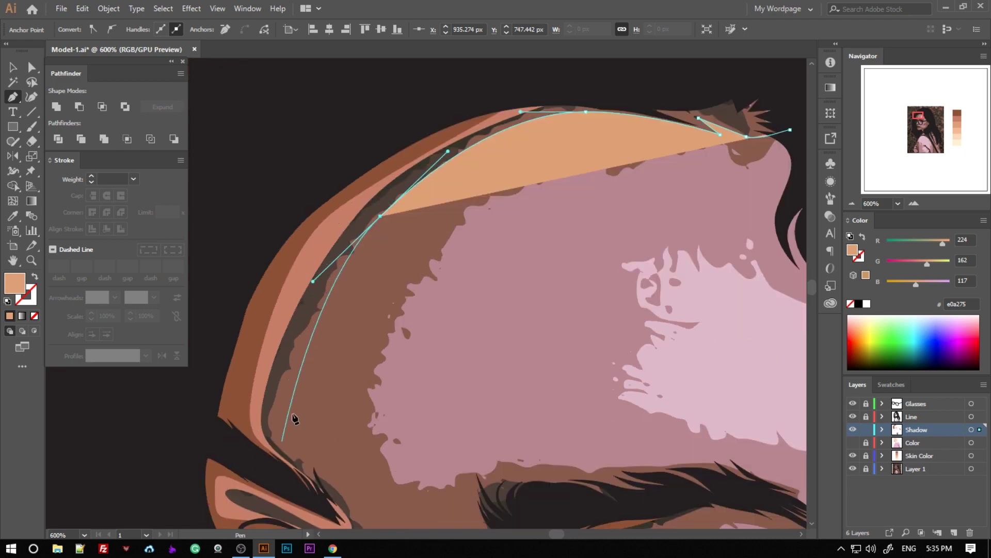
scroll(409, 498, "up", 1)
Begin the light tan skin outline with curved anchors down the forehead.
left_click_drag(428, 248, 455, 296)
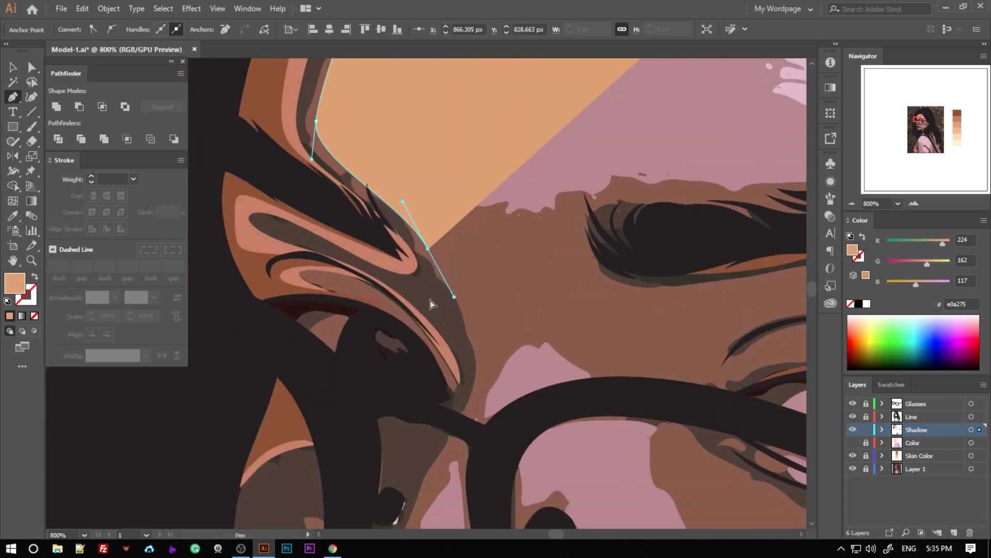
scroll(430, 304, "down", 1)
left_click_drag(455, 349, 445, 365)
scroll(449, 362, "down", 1)
scroll(387, 434, "down", 1)
mouse_move(403, 405)
left_mouse_down()
mouse_move(387, 434)
mouse_move(297, 330)
left_mouse_up()
scroll(309, 361, "down", 1)
Continue the skin outline along the nose bottom, mustache and glasses frame.
left_click(336, 444)
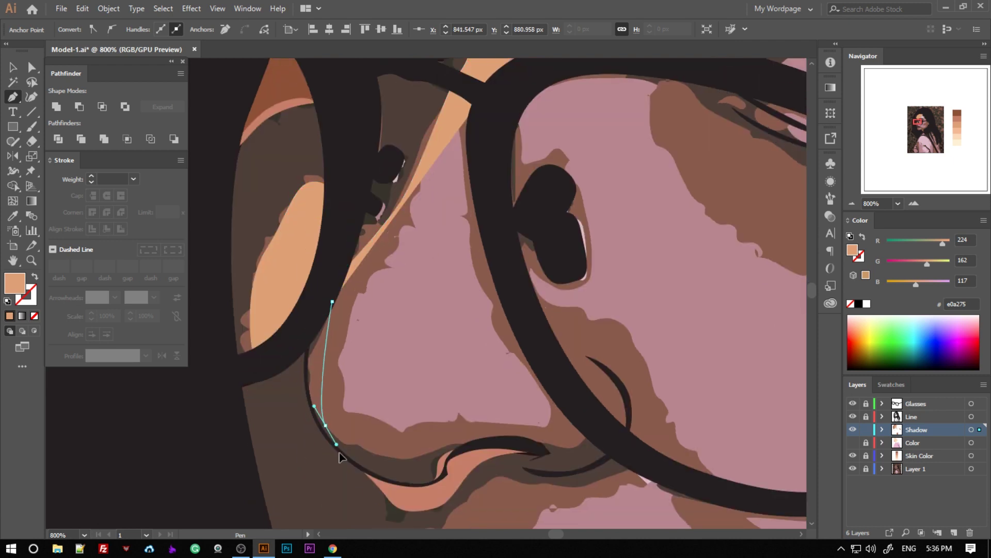
left_click(442, 446)
left_click(536, 441)
left_click(584, 417)
left_click(620, 436)
scroll(642, 454, "down", 1)
left_click(642, 399)
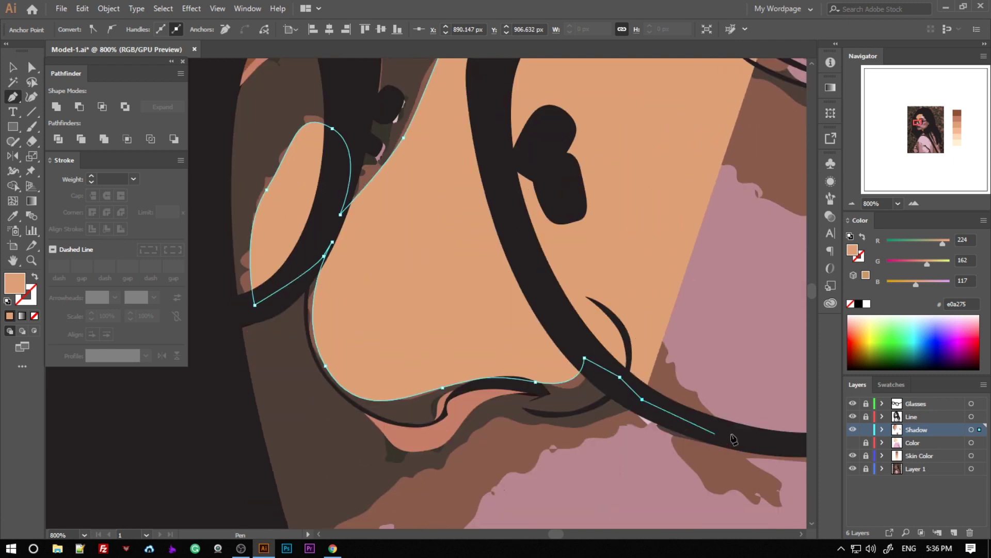
left_click(734, 439)
scroll(465, 454, "down", 1)
scroll(362, 444, "down", 1)
Curve the skin outline smoothly along the glasses frame.
left_click_drag(347, 405, 319, 419)
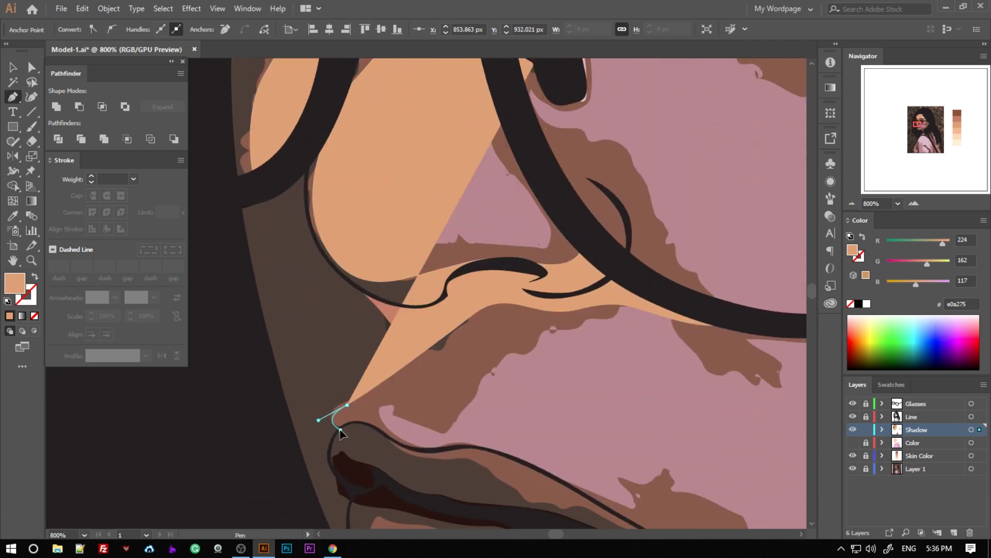
scroll(361, 413, "down", 1)
scroll(420, 373, "up", 2)
scroll(387, 377, "up", 2)
scroll(513, 366, "up", 1)
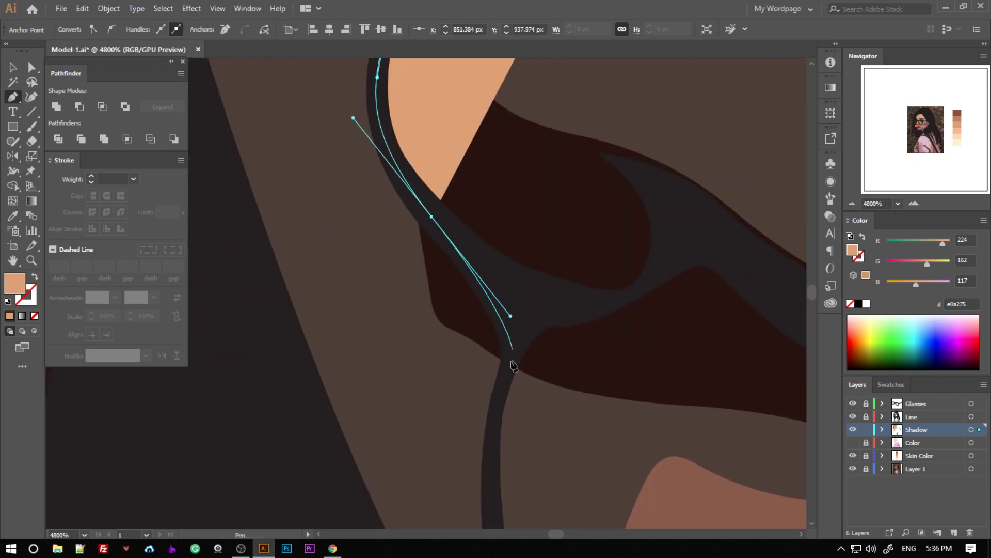
left_click_drag(512, 352, 509, 373)
scroll(509, 373, "down", 1)
scroll(438, 489, "down", 1)
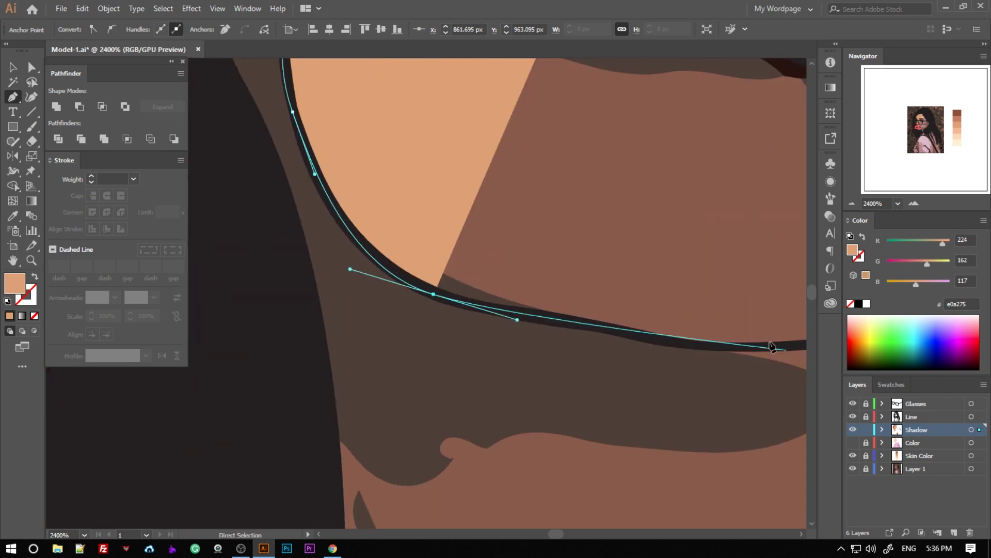
scroll(705, 345, "down", 1)
Extend the outline left and up beside the hair to finish the shape.
left_click_drag(507, 332, 443, 343)
scroll(443, 343, "down", 1)
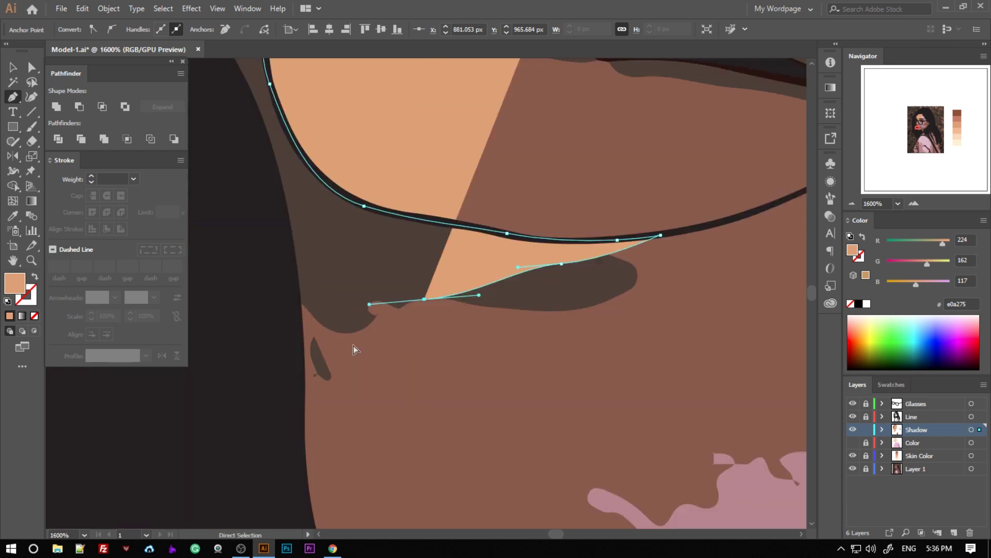
left_click_drag(299, 313, 246, 284)
scroll(230, 236, "down", 2)
left_click(354, 255)
scroll(354, 254, "up", 5)
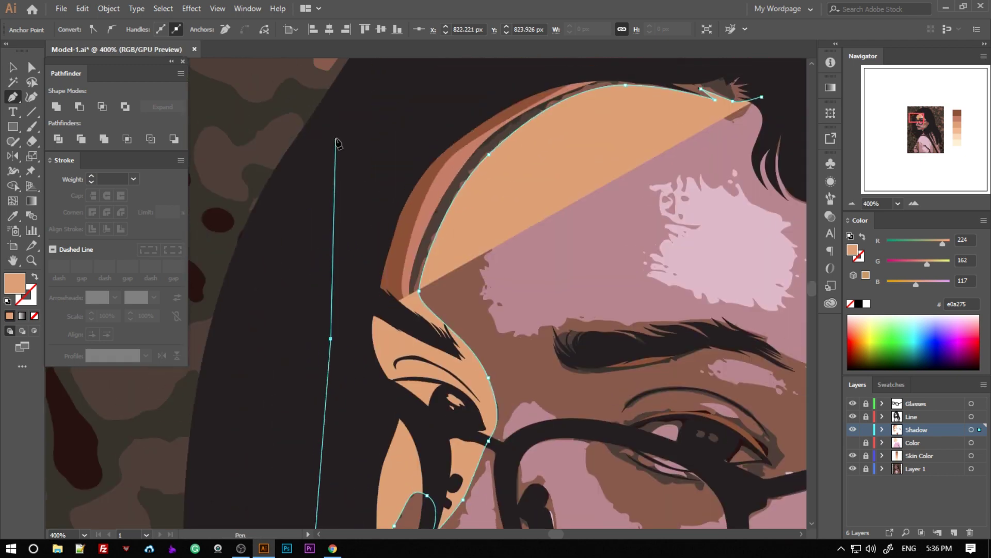
left_click_drag(346, 142, 559, 108)
key("v")
Erase the light tan skin fill covering the eye.
left_click(493, 198)
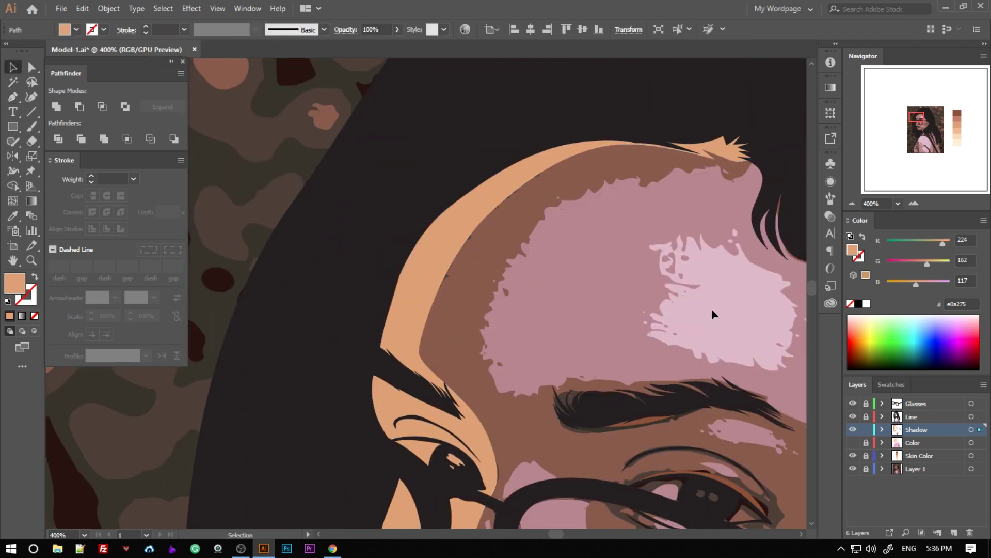
scroll(713, 312, "up", 2)
scroll(433, 295, "up", 2)
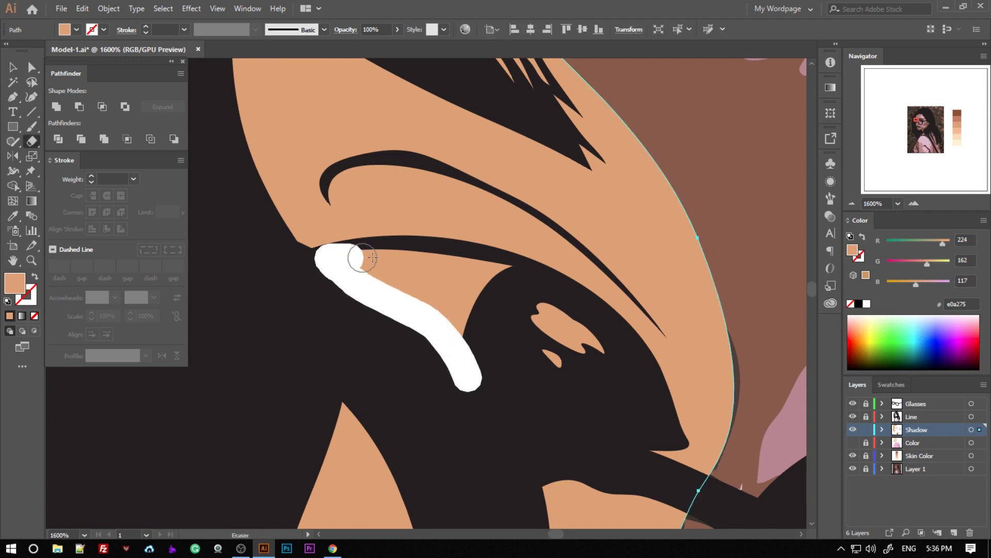
left_click_drag(543, 361, 546, 363)
left_click_drag(549, 349, 529, 312)
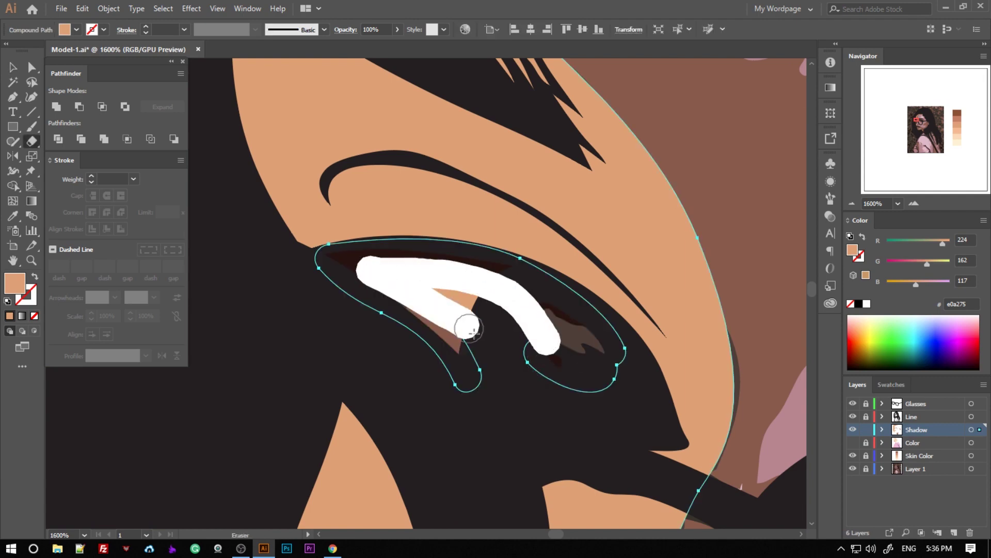
left_click_drag(467, 328, 476, 374)
scroll(459, 288, "down", 7)
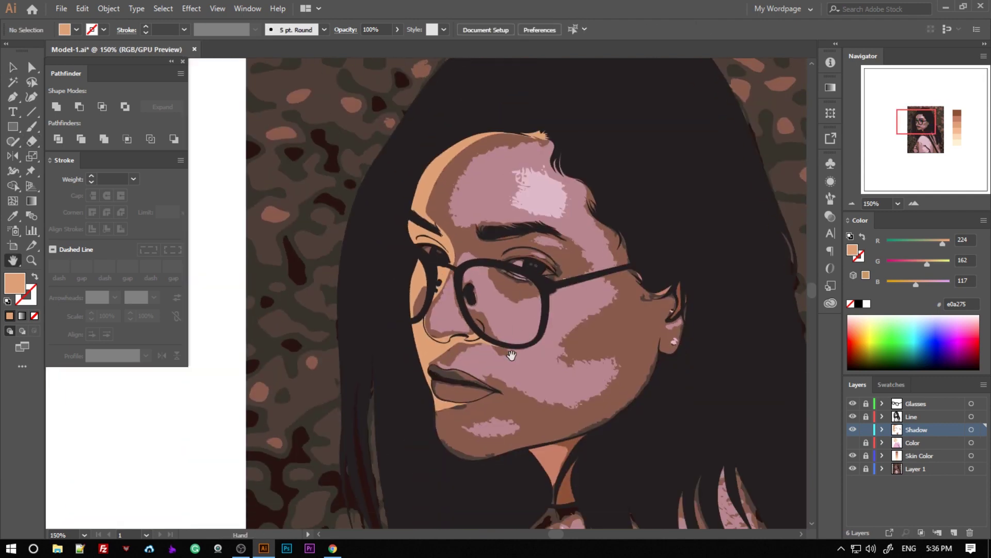
scroll(511, 355, "down", 3)
Pen-draw a closed light tan skin shape along the chin and up the jaw.
scroll(296, 302, "up", 4)
left_click(291, 306)
left_click(309, 342)
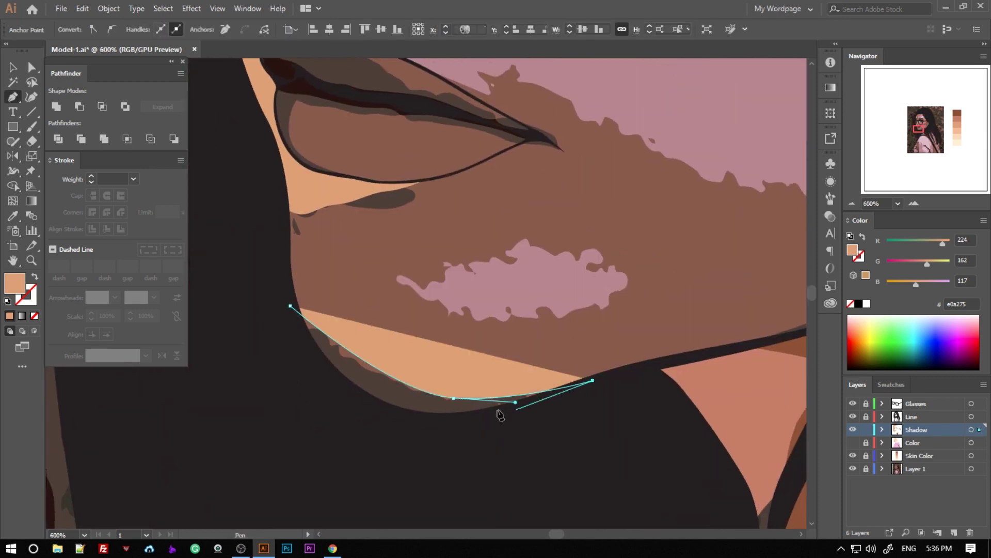
left_click(364, 370)
left_click(420, 396)
left_click(547, 389)
left_click(642, 364)
left_click_drag(473, 439, 363, 454)
left_click_drag(248, 410, 243, 399)
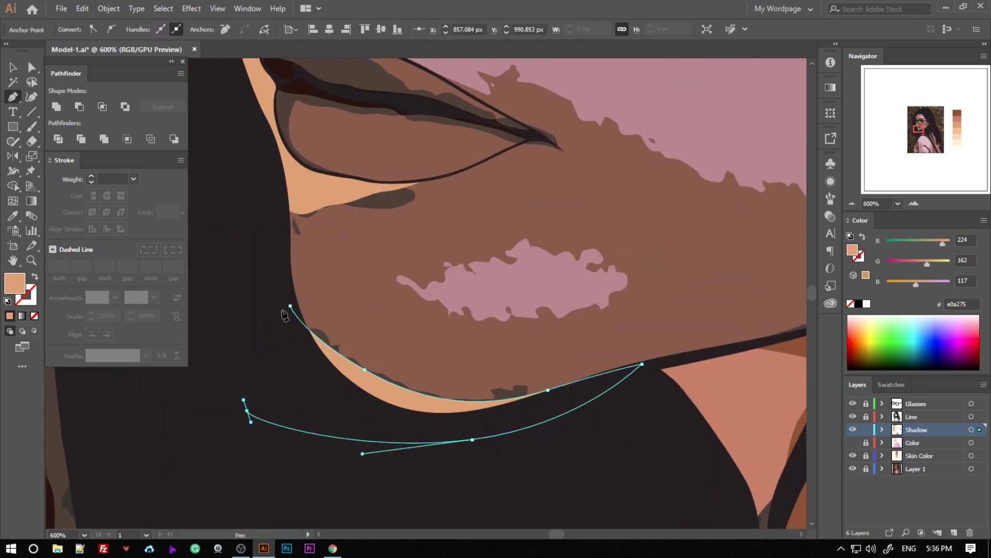
left_click_drag(602, 321, 394, 380)
left_click_drag(639, 238, 719, 159)
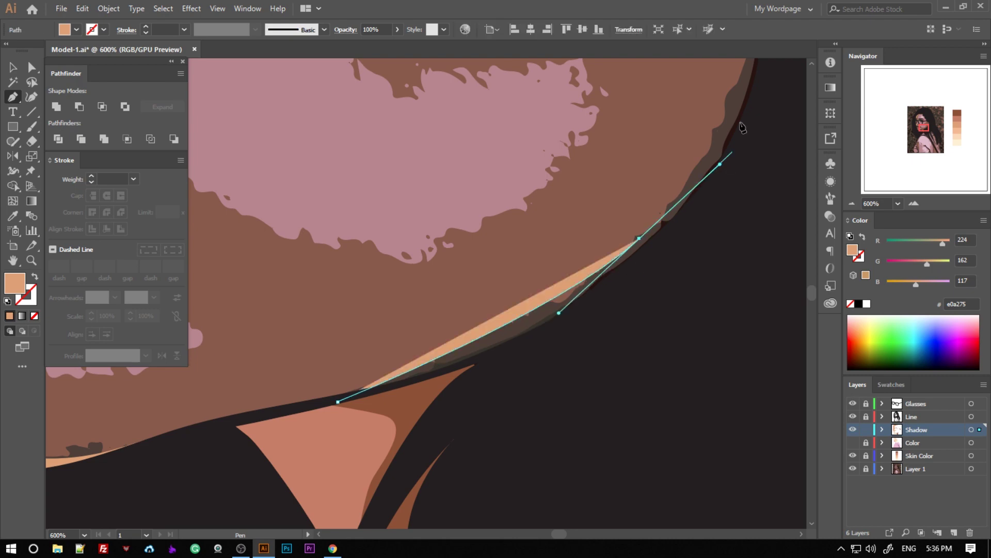
scroll(723, 155, "up", 3)
left_click(754, 100)
left_click_drag(755, 248, 754, 284)
scroll(671, 362, "down", 1)
left_click_drag(566, 414, 532, 421)
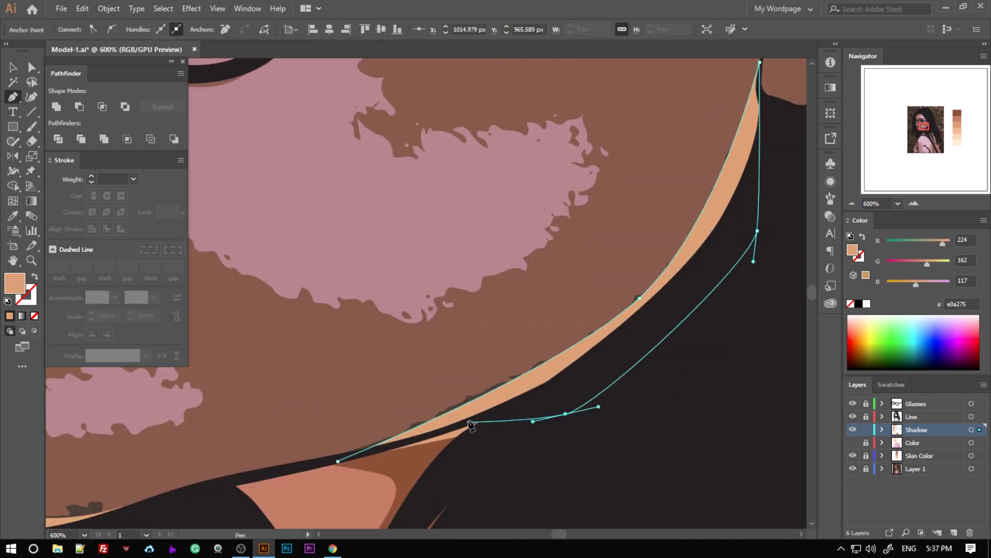
left_click(338, 461)
key("ctrl+shift+a")
Trace a tan skin shape along the hair strands down toward the ear.
scroll(492, 242, "down", 3)
scroll(326, 168, "up", 3)
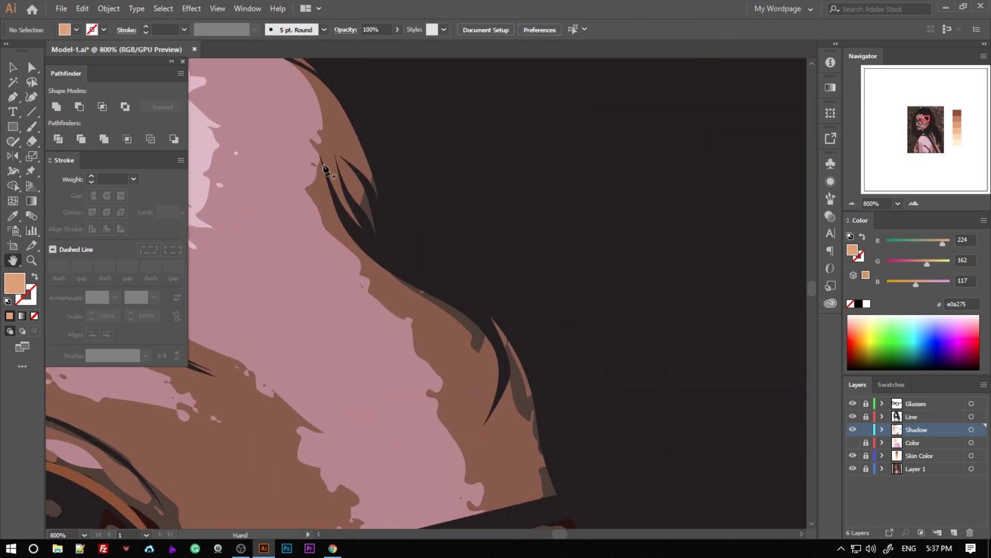
scroll(449, 323, "down", 2)
left_click(483, 265)
scroll(476, 376, "down", 2)
left_click(470, 318)
left_click_drag(512, 281, 518, 269)
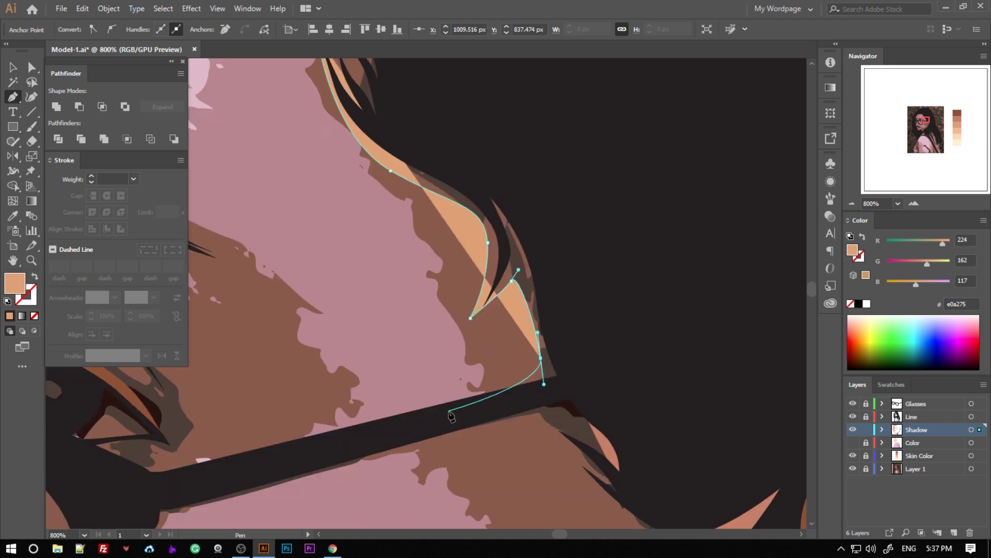
left_click(449, 411)
left_click_drag(539, 423, 569, 435)
scroll(568, 439, "down", 2)
left_click(579, 383)
left_click(614, 421)
left_click(650, 459)
scroll(709, 484, "down", 2)
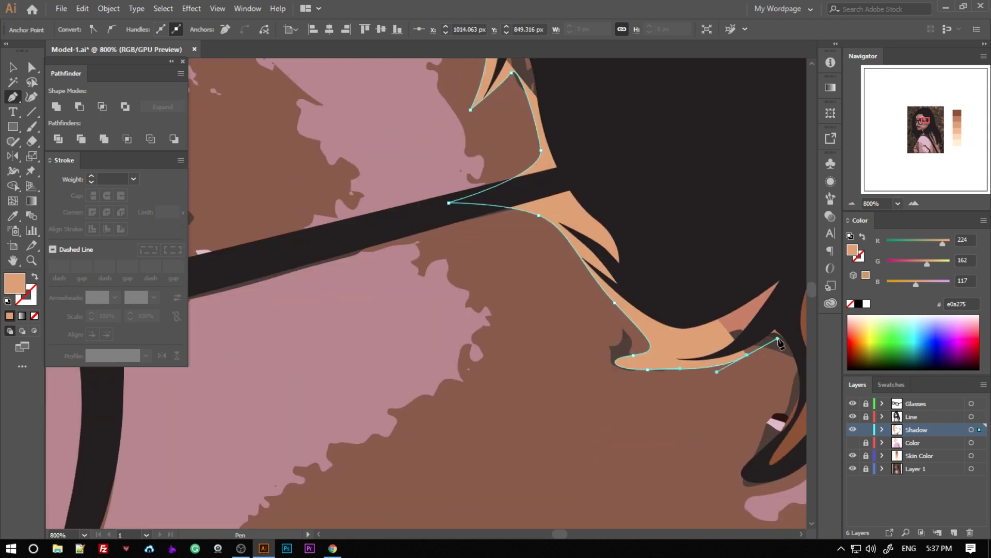
scroll(773, 343, "right", 5)
Send the new tan skin shapes to the back, behind the shadow shapes.
key("ctrl+minus")
key("ctrl+minus")
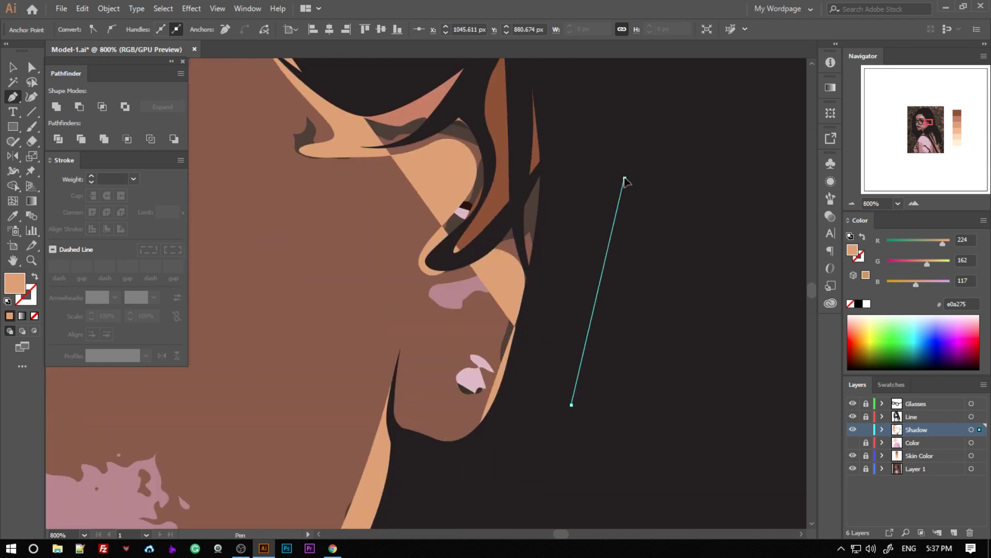
key("ctrl+minus")
key("ctrl+minus")
key("ctrl+minus")
key("ctrl+plus")
key("ctrl+plus")
key("ctrl+plus")
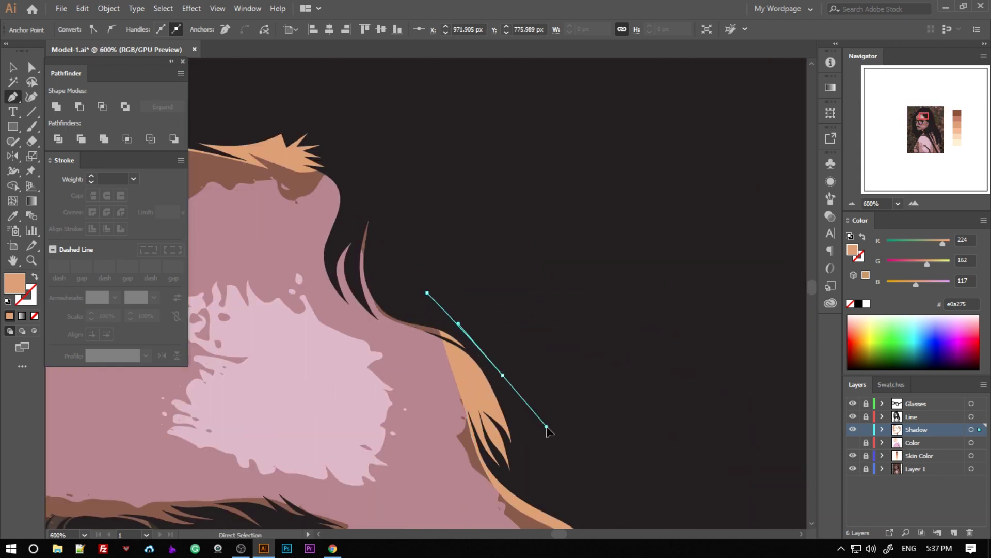
key("ctrl+0")
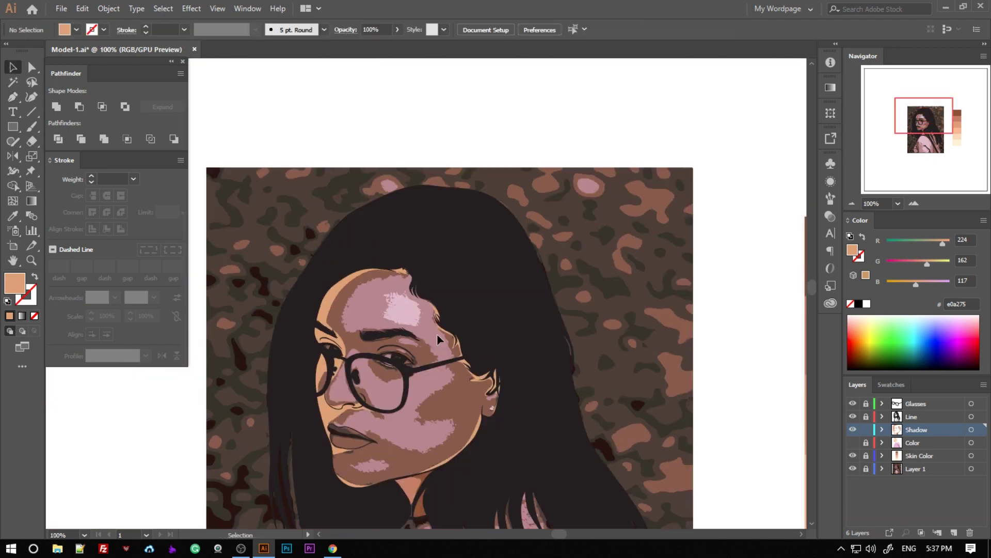
scroll(436, 334, "up", 3)
scroll(433, 258, "up", 2)
scroll(540, 146, "up", 3)
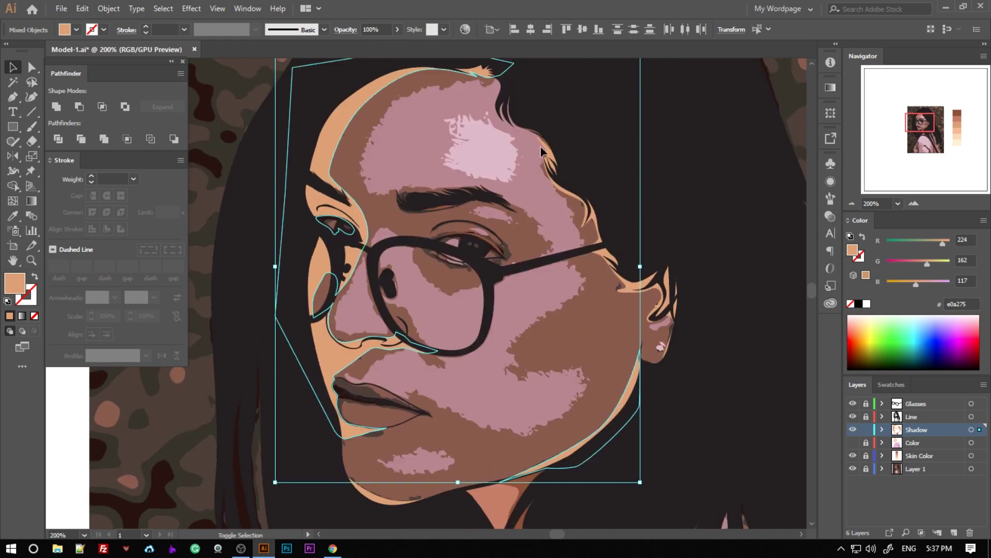
right_click(453, 305)
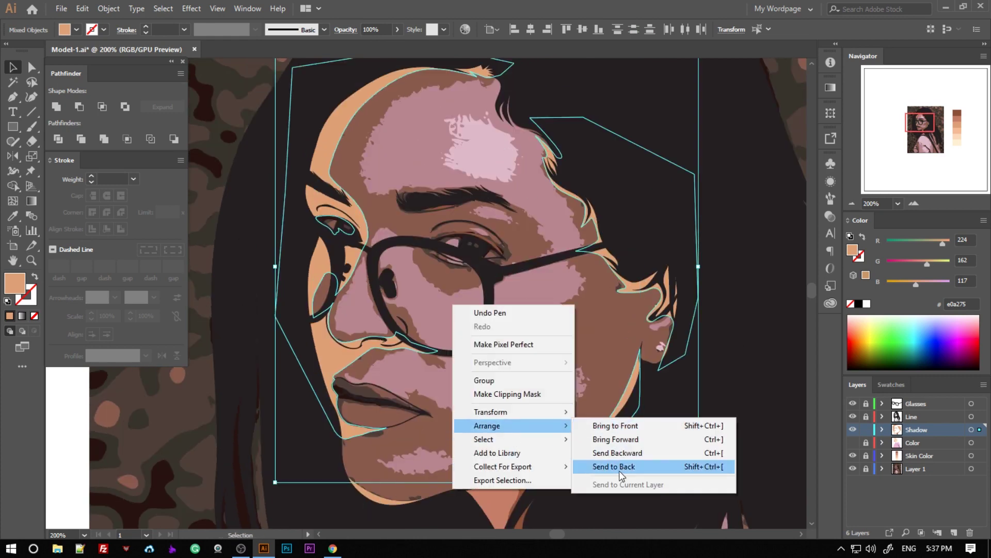
left_click(618, 470)
key("ctrl+1")
left_click_drag(402, 191, 532, 347)
key("ctrl+minus")
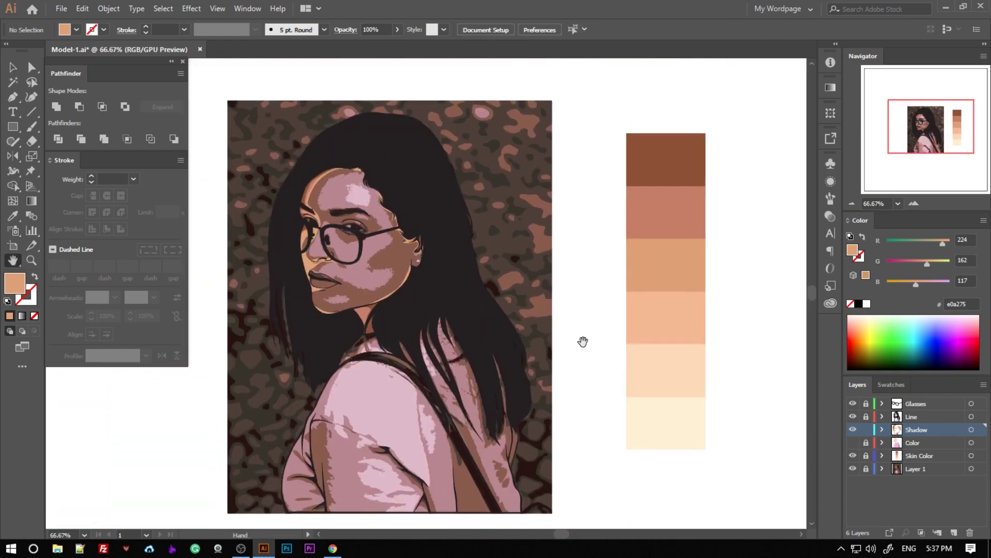
Sample the darker skin tone and draw a terracotta strip under the eyebrow, sent behind it.
scroll(645, 188, "up", 3)
scroll(645, 188, "up", 3)
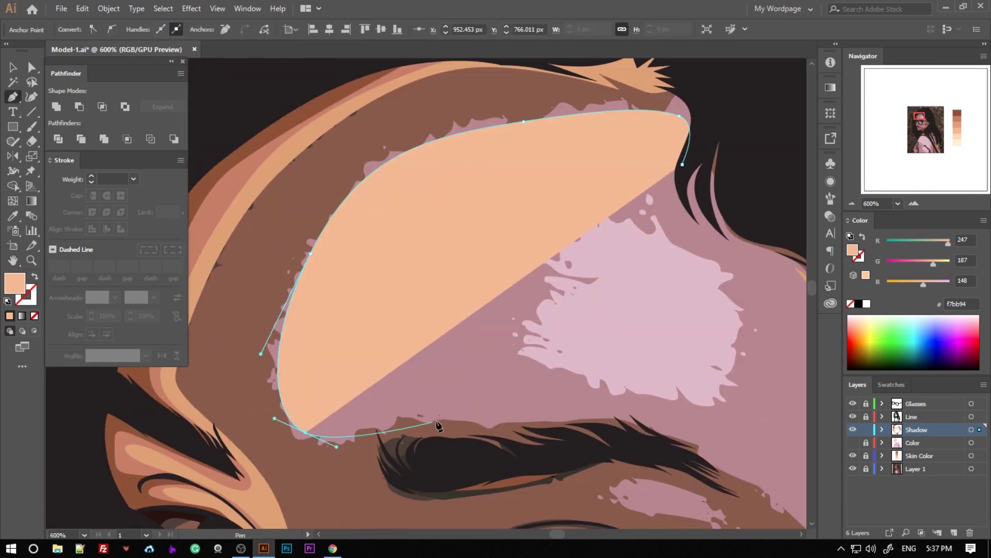
key("i")
scroll(421, 238, "down", 2)
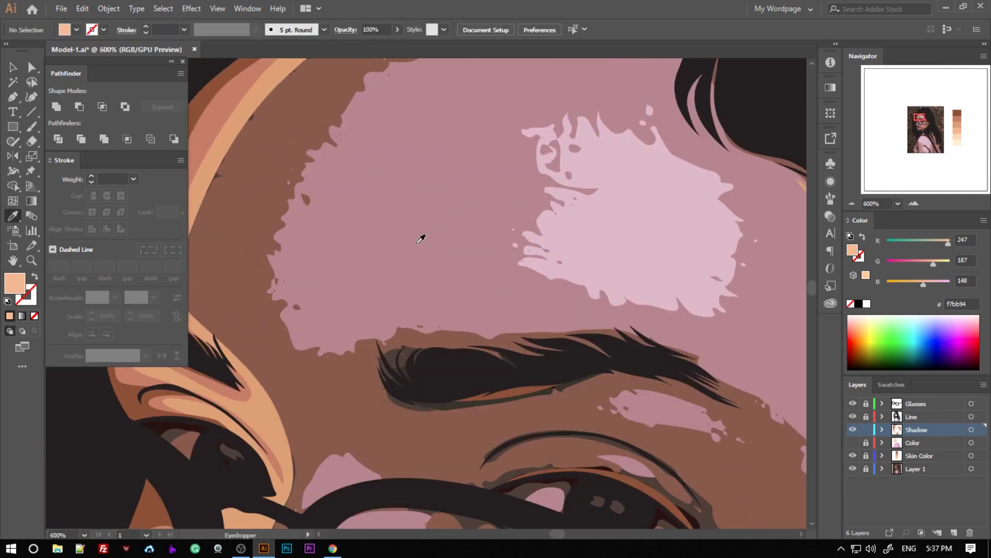
left_click(213, 114)
key("p")
scroll(382, 249, "up", 2)
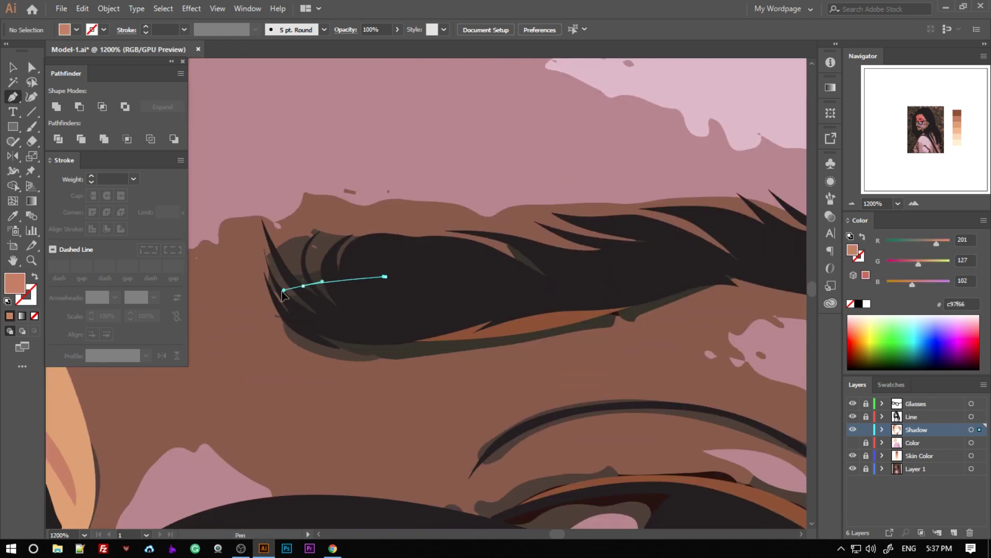
left_click_drag(664, 310, 730, 283)
scroll(637, 333, "right", 5)
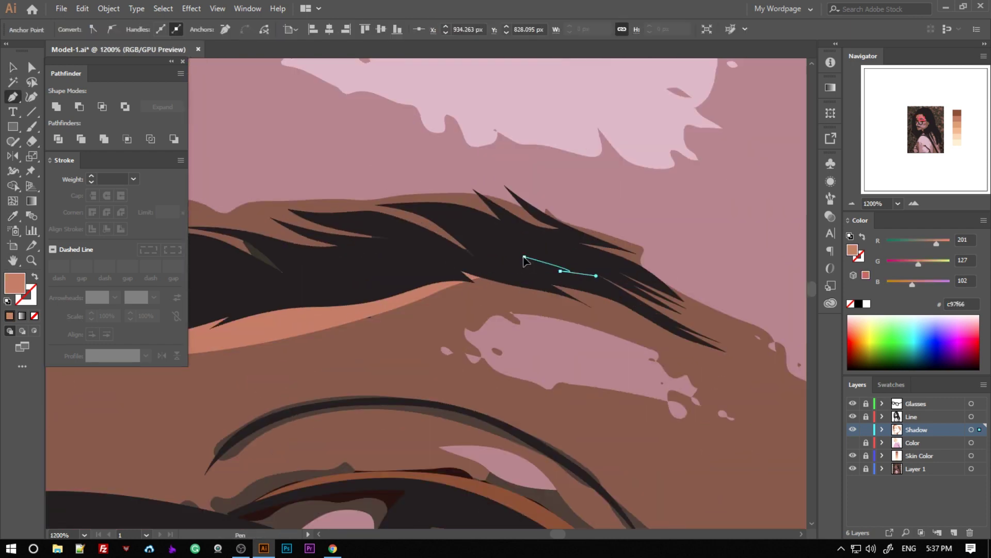
left_click(268, 265)
key("v")
right_click(396, 352)
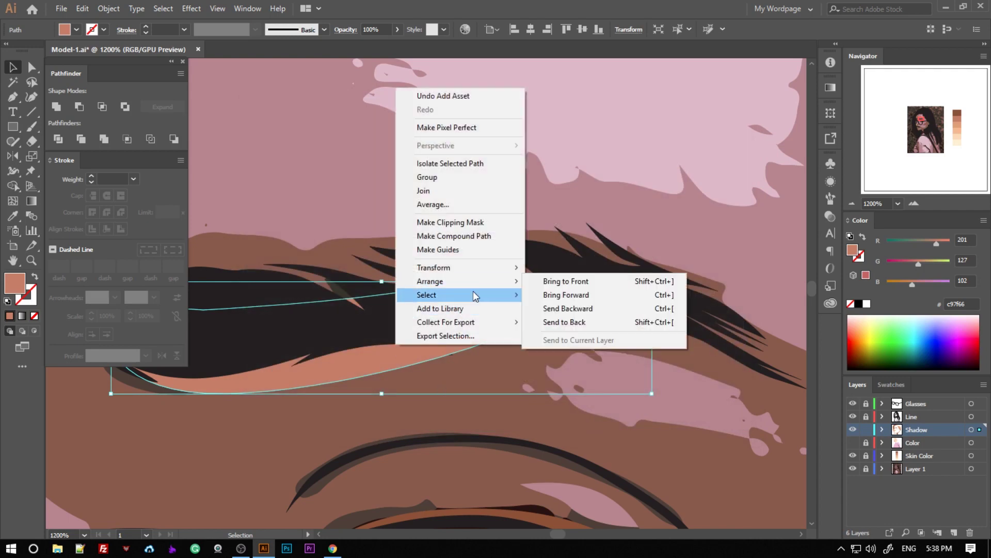
left_click(564, 322)
Add a light tan strip along the eyebrow's top edge, sent to the back.
key("ctrl+shift+a")
key("ctrl+minus")
key("ctrl+minus")
key("ctrl+minus")
left_click_drag(413, 221, 475, 247)
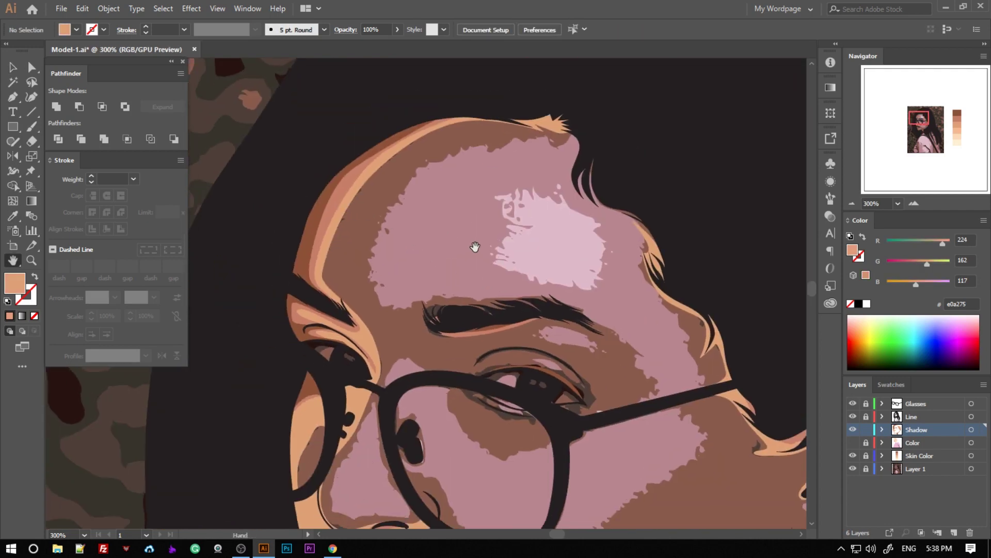
key("ctrl+plus")
key("ctrl+plus")
key("ctrl+plus")
key("p")
left_click(382, 310)
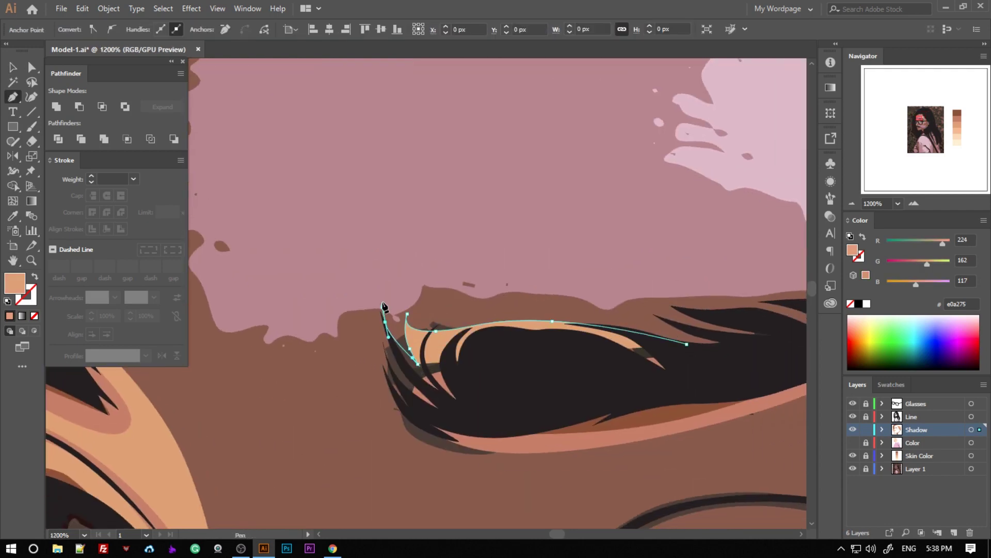
scroll(525, 459, "down", 5)
left_click_drag(748, 246, 794, 214)
key("ctrl+minus")
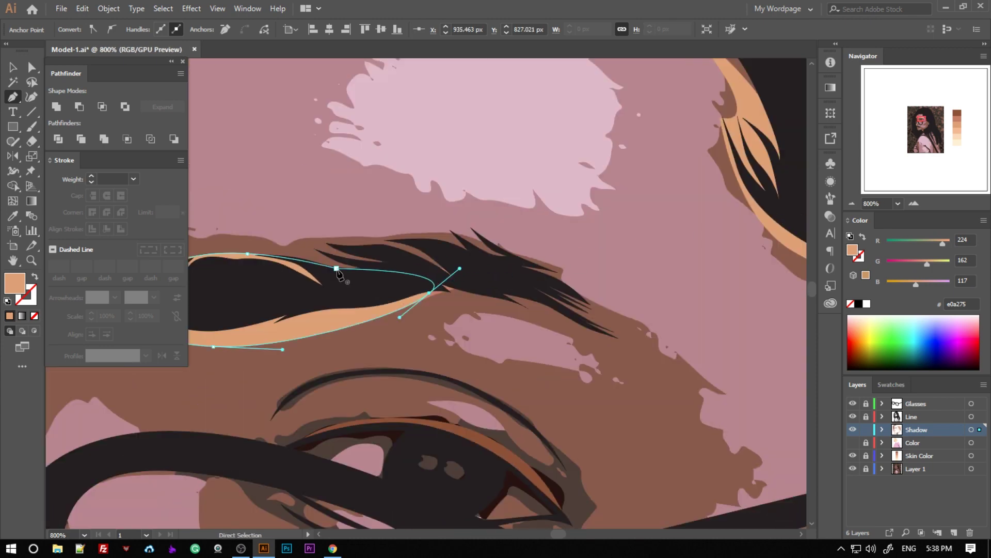
key("v")
right_click(458, 332)
left_click(633, 310)
key("ctrl+shift+a")
scroll(634, 313, "down", 2)
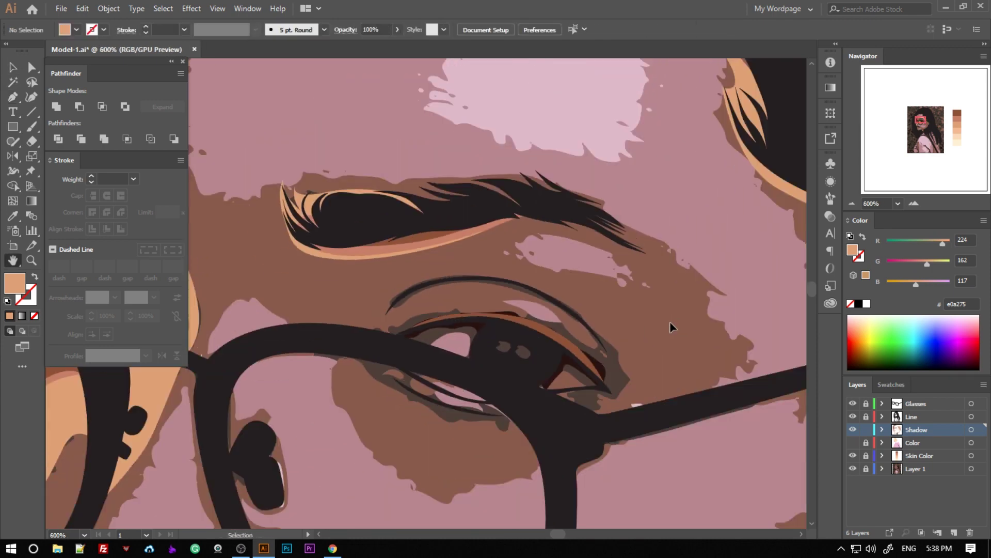
Pen-draw a closed light tan shape covering the upper and lower eyelids.
key("ctrl+plus")
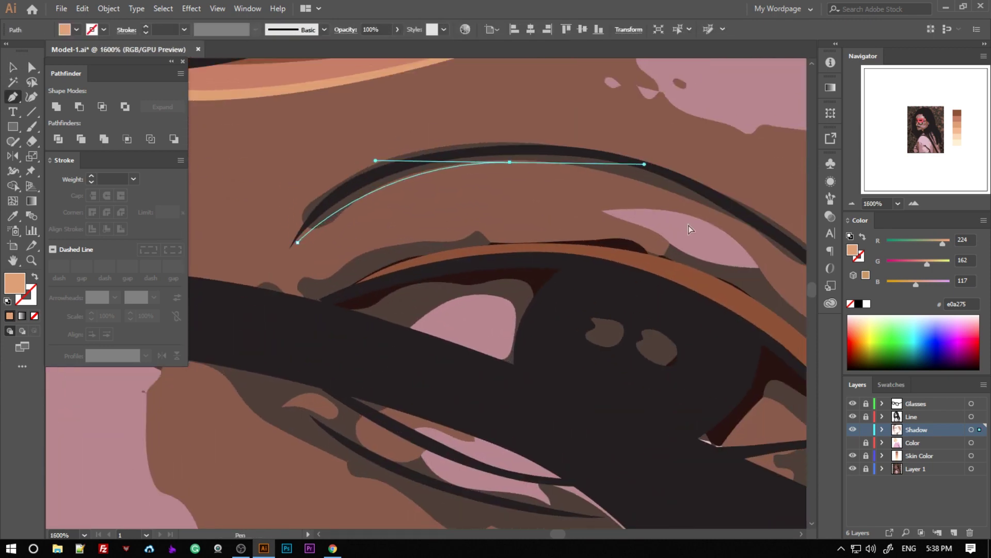
key("ctrl+minus")
left_click(687, 376)
scroll(266, 381, "down", 3)
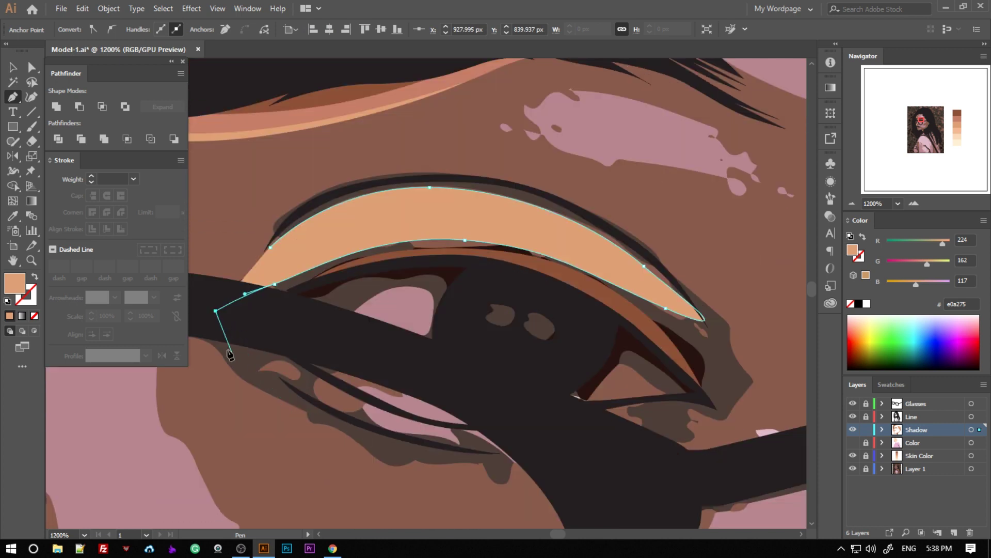
left_click(406, 459)
left_click(501, 470)
left_click(533, 464)
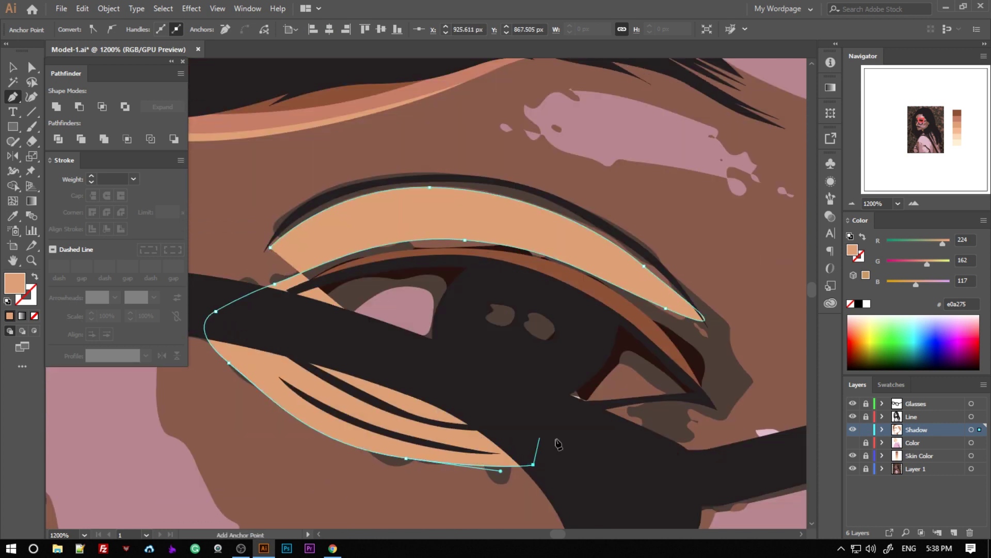
left_click(686, 461)
left_click(764, 432)
left_click(734, 354)
left_click(678, 258)
scroll(602, 235, "up", 1)
left_click(523, 194)
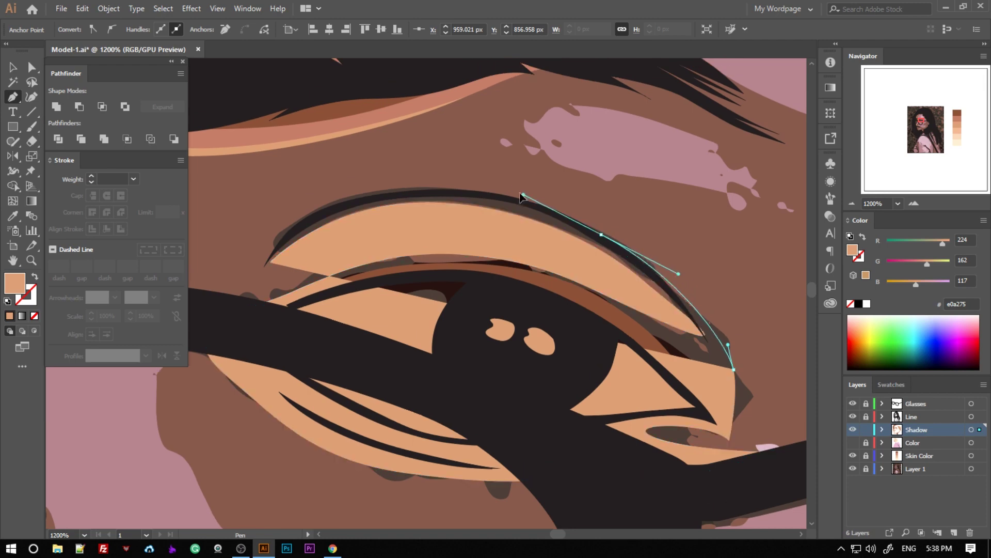
left_click_drag(265, 258, 320, 151)
key("ctrl+shift+a")
Erase the eye opening out of the tan eyelid shape.
key("ctrl+plus")
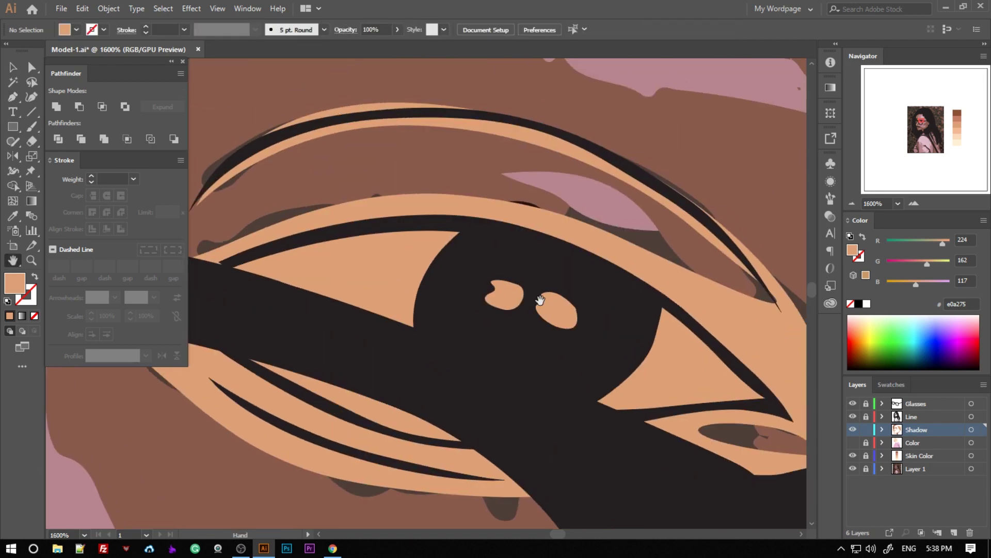
key("ctrl+z")
key("shift+e")
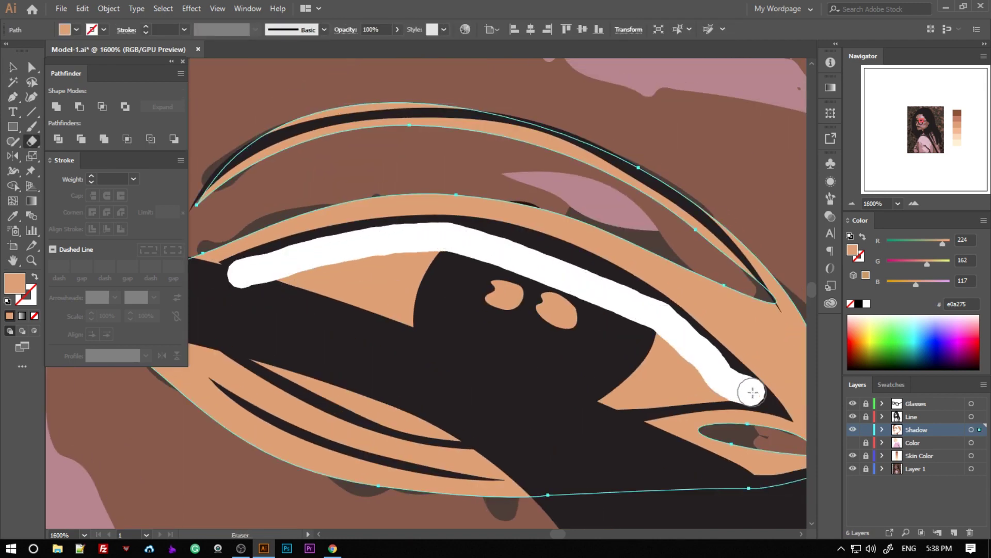
left_click_drag(753, 392, 764, 401)
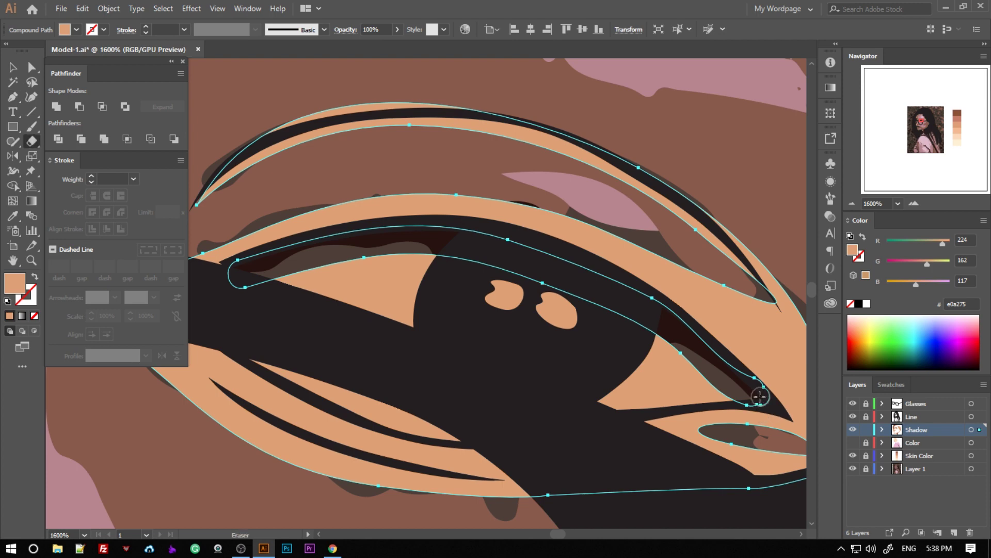
left_click_drag(605, 403, 310, 297)
Send the eyelid shape backward so it sits beneath the glasses.
key("ctrl+shift+a")
key("v")
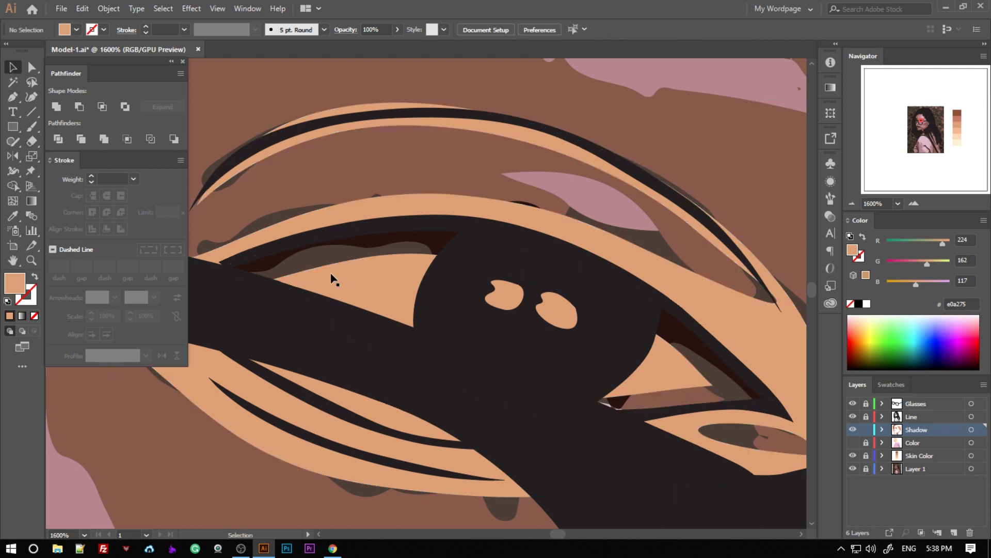
key("ctrl+minus")
key("ctrl+minus")
key("ctrl+minus")
key("ctrl+minus")
key("ctrl+minus")
key("ctrl+minus")
key("ctrl+minus")
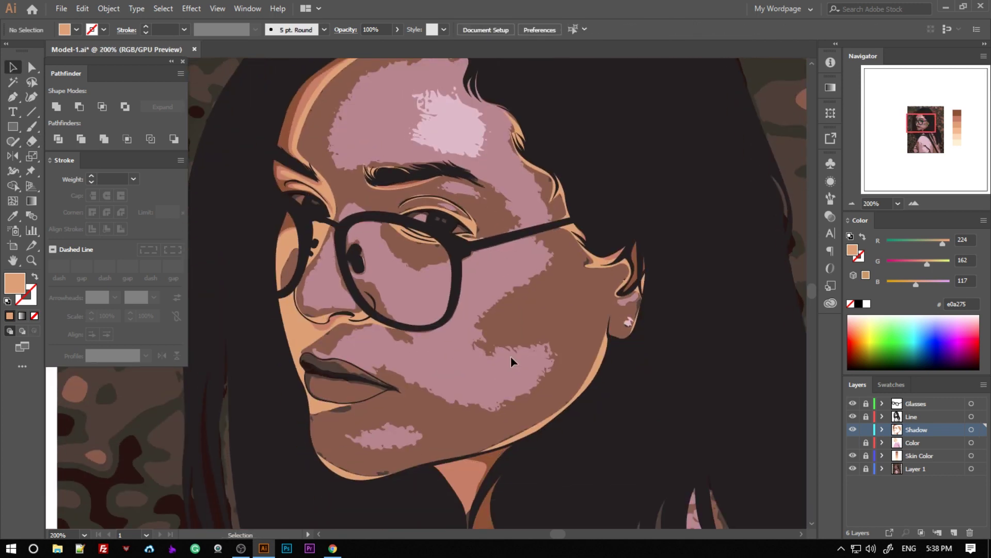
key("ctrl+minus")
right_click(398, 252)
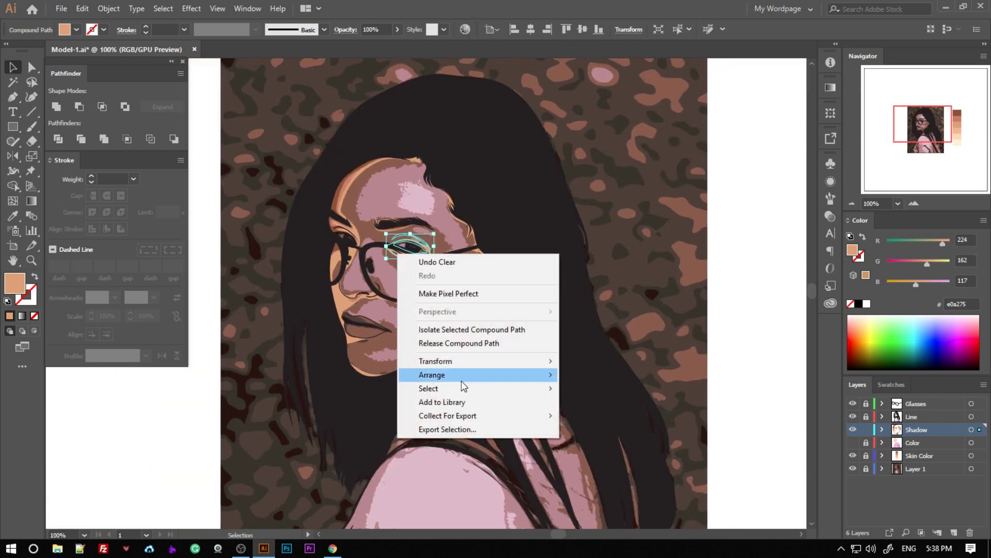
left_click(594, 412)
key("ctrl+shift+a")
left_click_drag(777, 318, 539, 318)
Trace the shadow outline down the forehead's left side and along the eyebrow top.
key("ctrl+plus")
key("ctrl+plus")
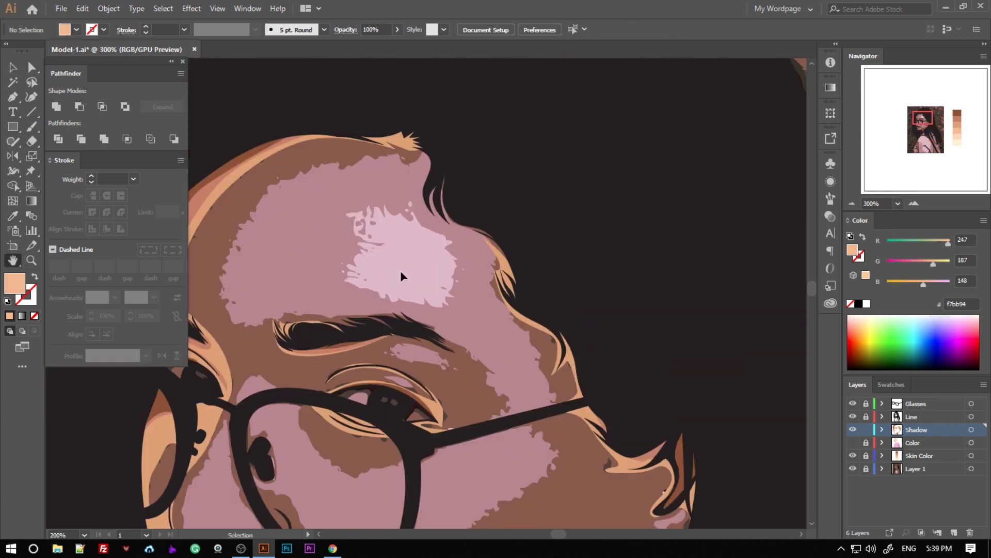
left_click_drag(400, 270, 469, 260)
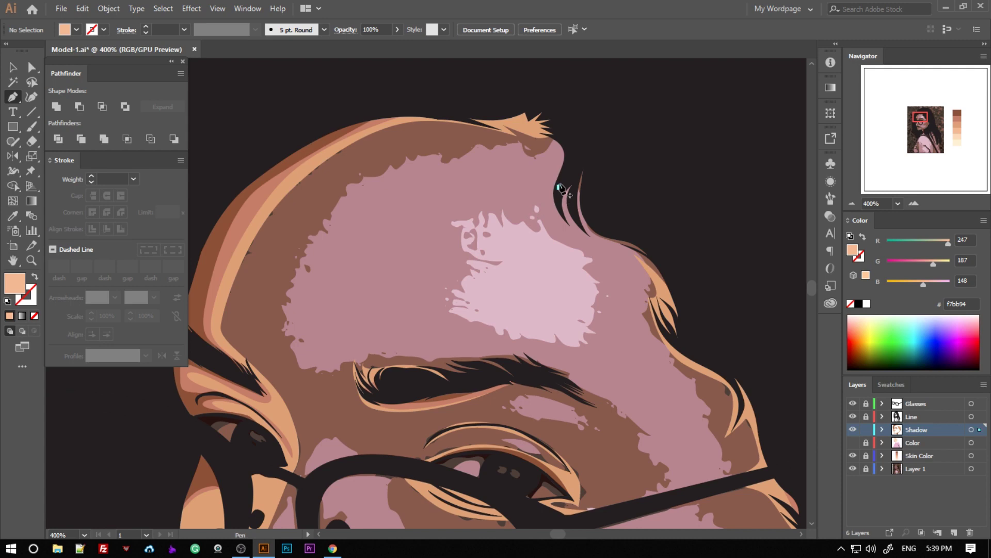
scroll(436, 165, "down", 2)
left_click(287, 155)
left_click(298, 298)
key("ctrl+plus")
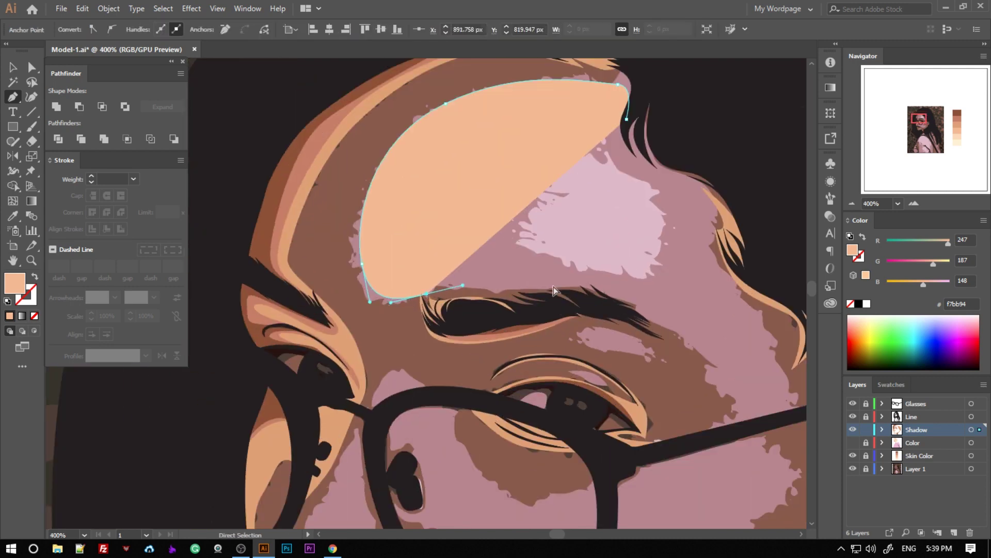
left_click(408, 286)
left_click(516, 284)
left_click(650, 284)
scroll(568, 310, "right", 5)
left_click(517, 310)
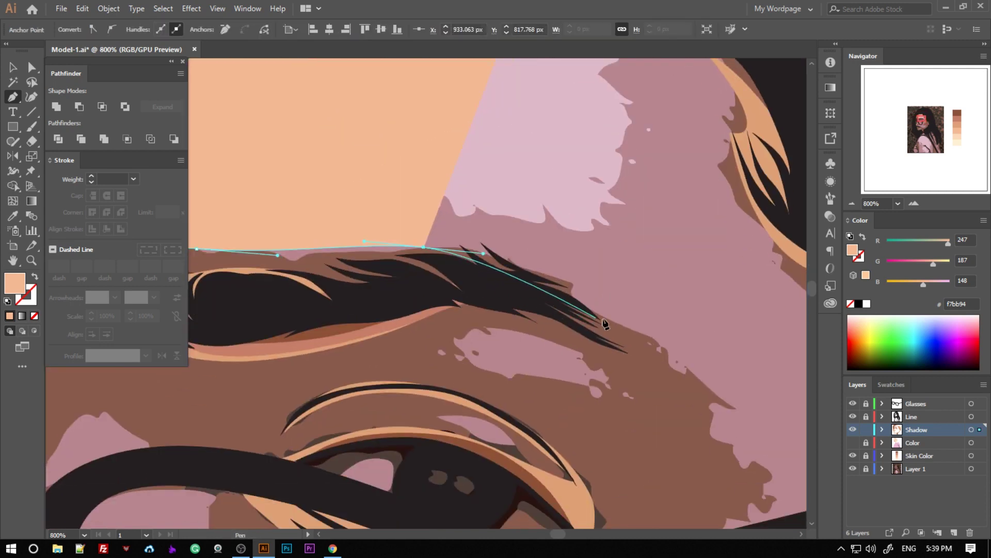
Continue the outline down along the glasses arm to the top of the lens.
key("ctrl+minus")
left_click(570, 403)
left_click(482, 430)
left_click(425, 473)
left_click(381, 473)
left_click(354, 480)
scroll(359, 347, "down", 3)
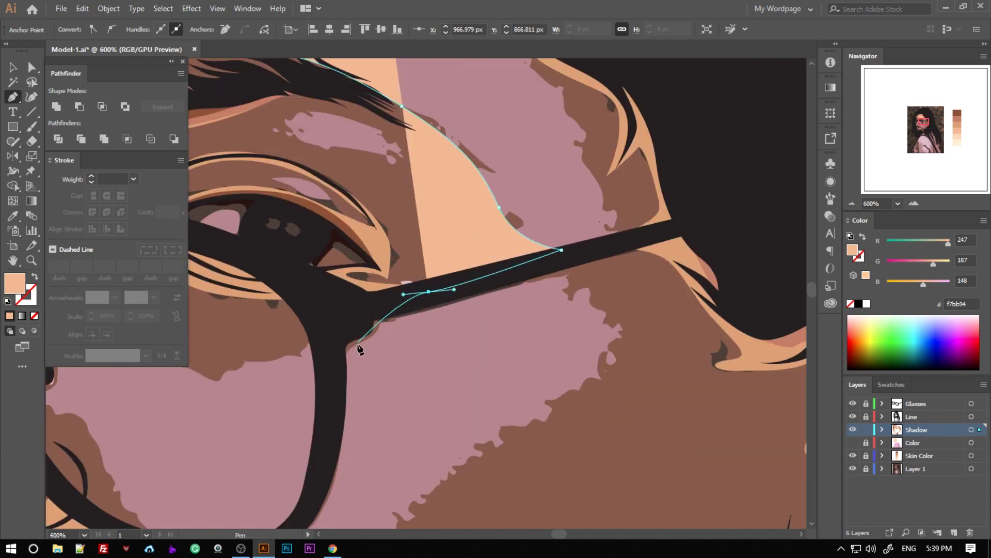
left_click(334, 276)
scroll(361, 310, "left", 3)
scroll(361, 310, "up", 2)
Trace over the lens top, past the nose bridge and down the lens's left edge.
left_click(436, 233)
left_click(378, 238)
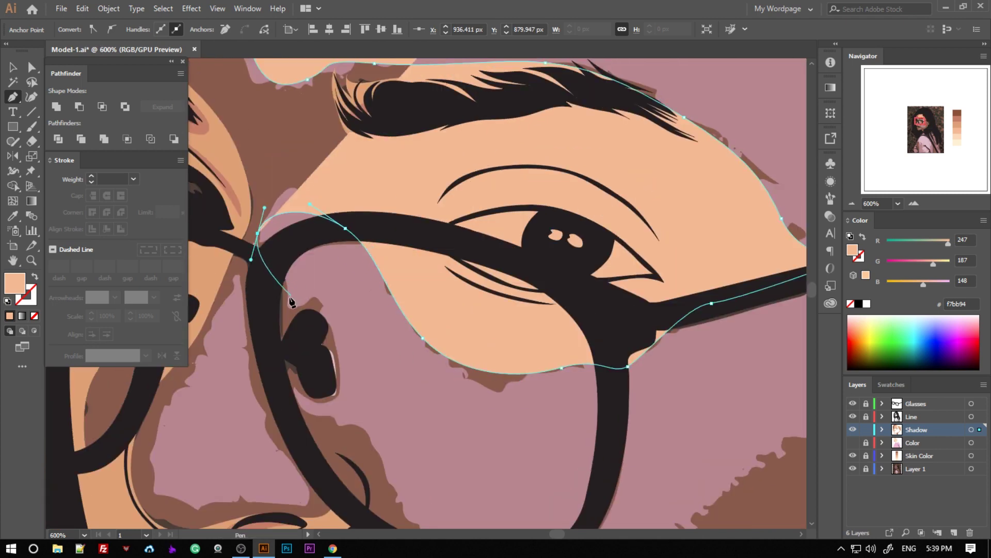
left_click(399, 279)
scroll(346, 373, "down", 2)
left_click(438, 338)
left_click(465, 375)
left_click(520, 401)
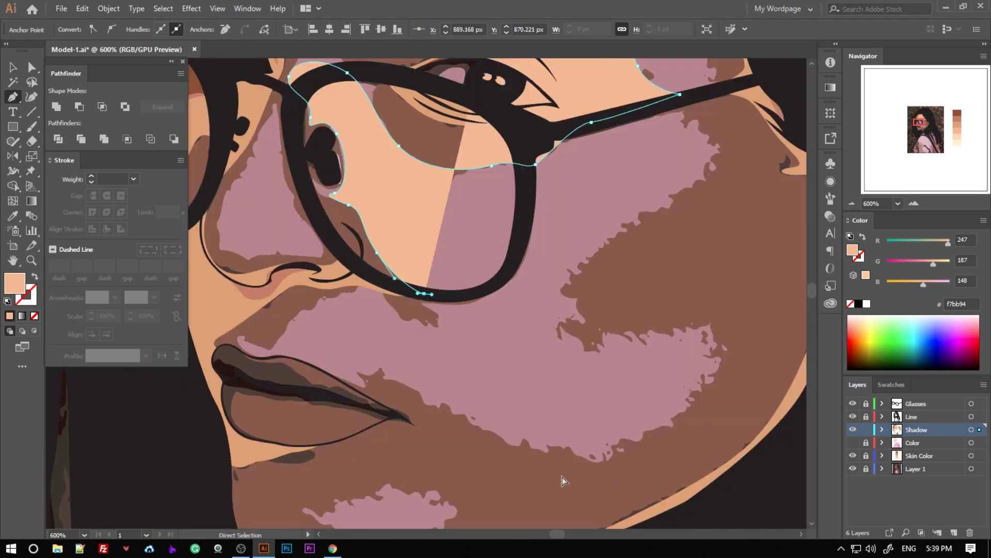
scroll(465, 361, "down", 4)
Follow the bottom of the glasses frame and curve along the lower shadow edge.
key("ctrl+equal")
left_click(559, 284)
left_click(470, 326)
left_click(445, 364)
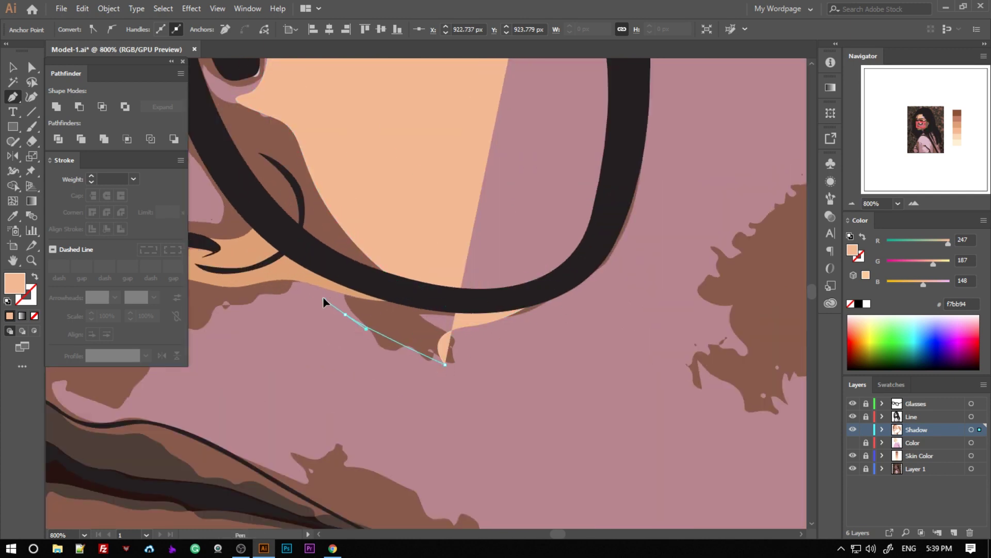
left_click(345, 315)
left_click_drag(231, 292, 206, 301)
scroll(232, 387, "down", 3)
Trace the nose shadow edge past the nostril, curving down toward the lip.
key("ctrl+equal")
key("ctrl+equal")
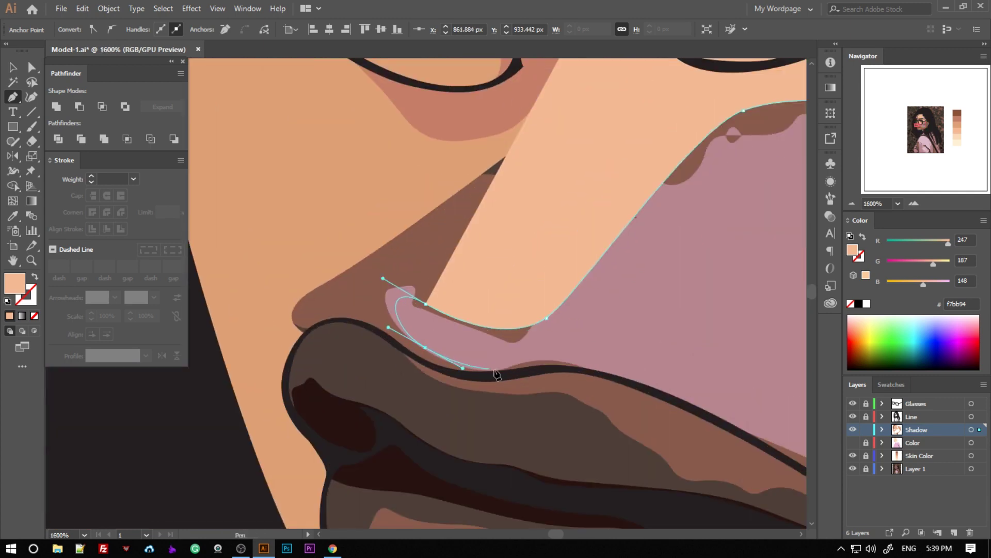
left_click(624, 384)
left_click(541, 371)
left_click(489, 380)
left_click(432, 368)
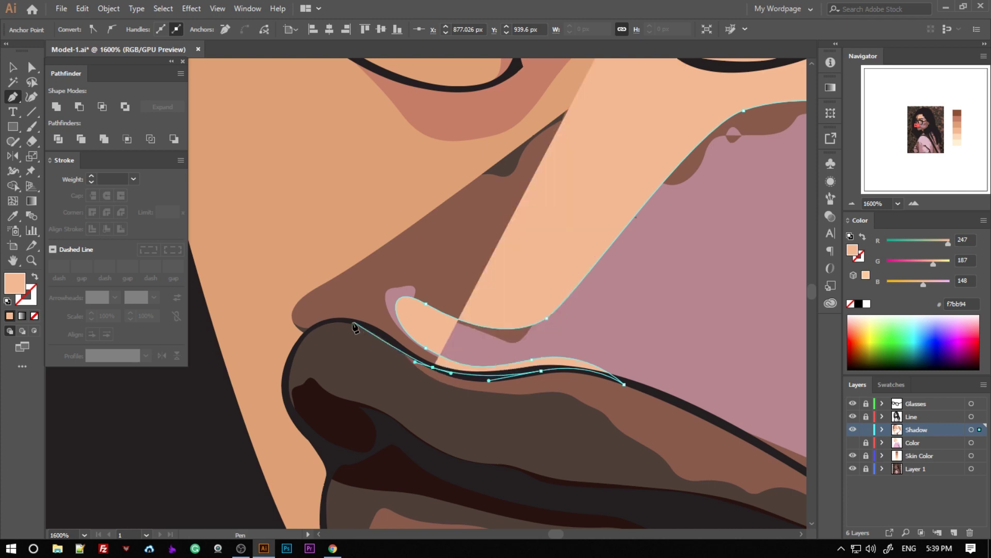
left_click_drag(354, 325, 324, 318)
key("ctrl+equal")
left_click_drag(308, 382, 307, 382)
Add anchors along the lower-lip line and lip corner.
key("ctrl+minus")
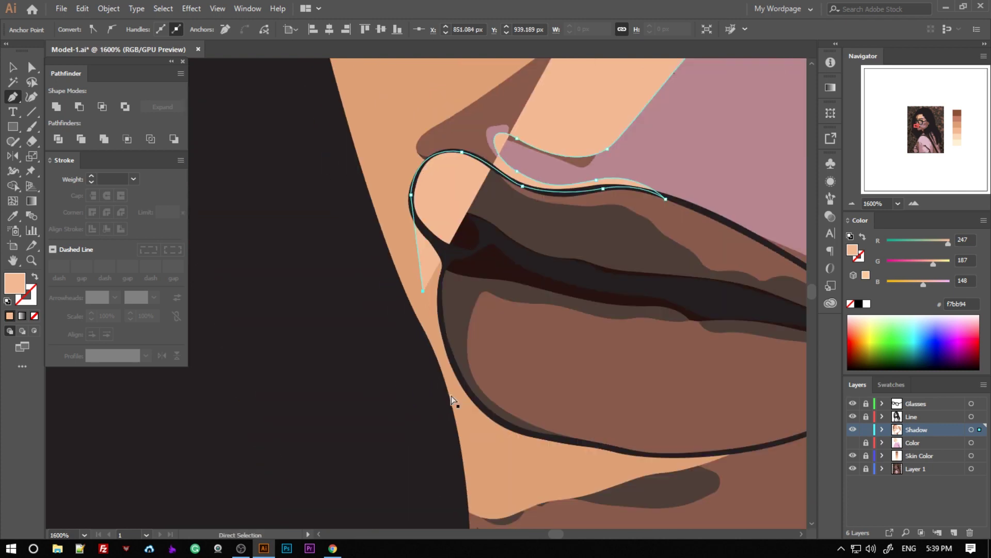
key("ctrl+minus")
key("ctrl+minus")
key("ctrl+equal")
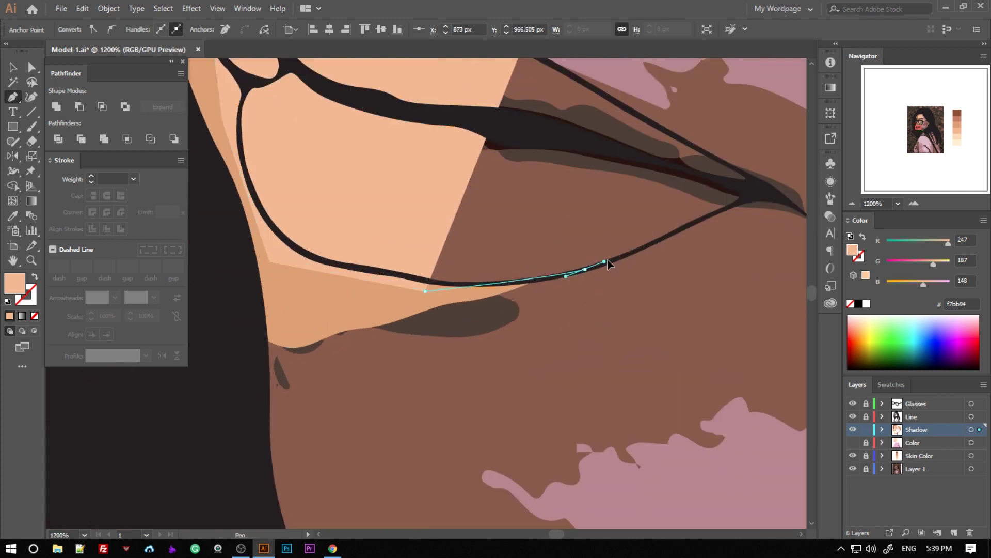
left_click(586, 266)
key("ctrl+equal")
key("ctrl+equal")
key("ctrl+z")
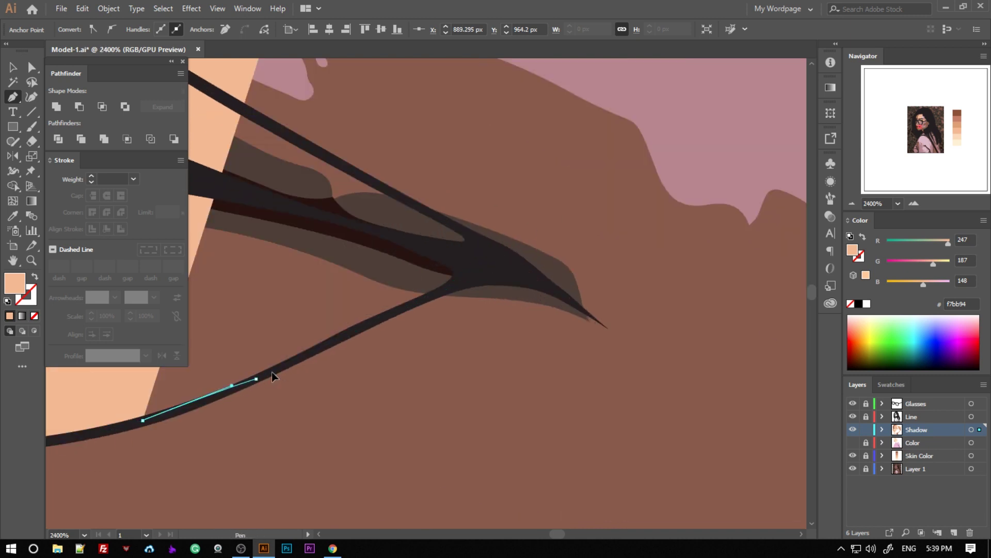
left_click(256, 379)
left_click(431, 298)
left_click(489, 268)
left_click(468, 236)
left_click(292, 139)
Curve the outline along the cheek shadow edge.
key("ctrl+minus")
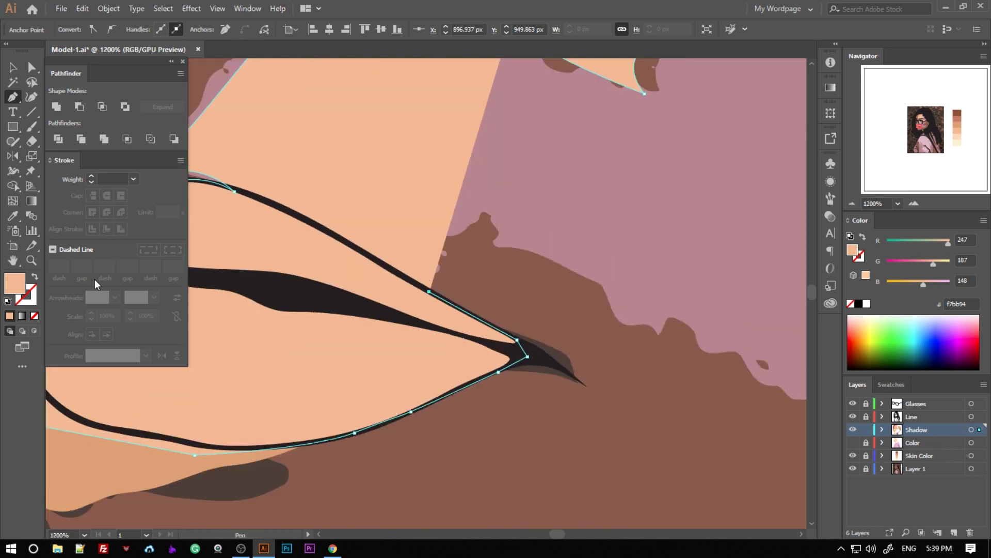
key("ctrl+minus")
key("ctrl+minus")
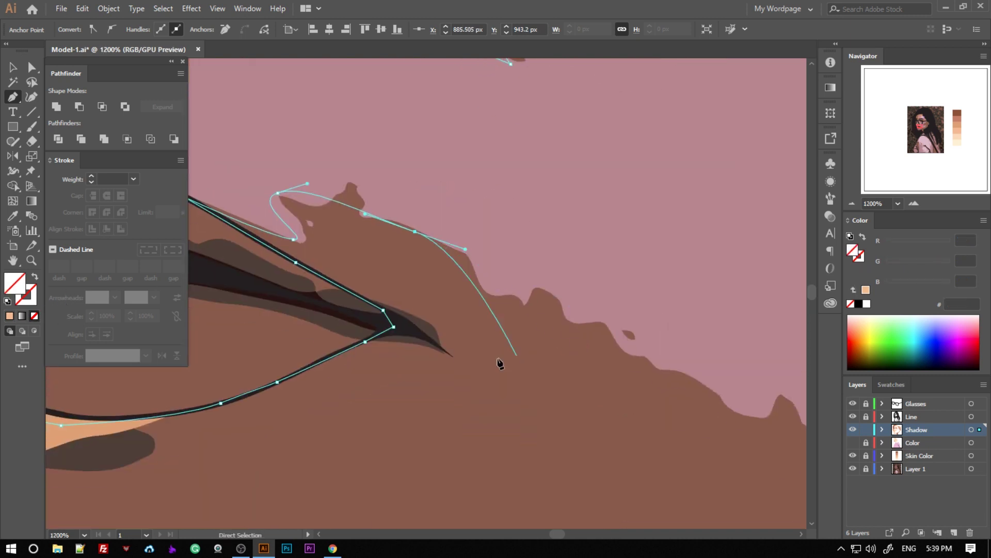
key("ctrl+minus")
key("ctrl+minus")
key("ctrl+minus")
left_click(307, 354)
left_click_drag(425, 354, 479, 332)
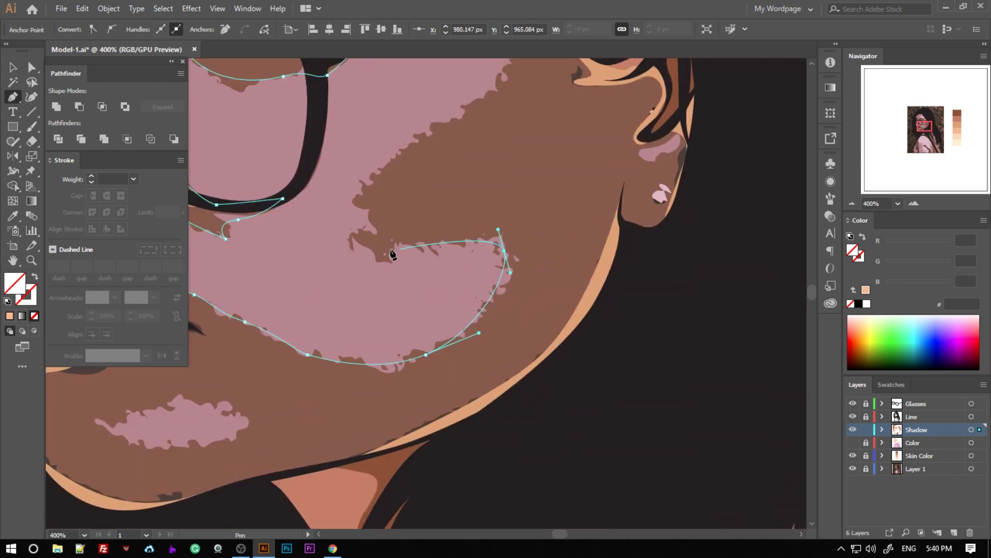
scroll(392, 253, "down", 3)
scroll(504, 286, "up", 3)
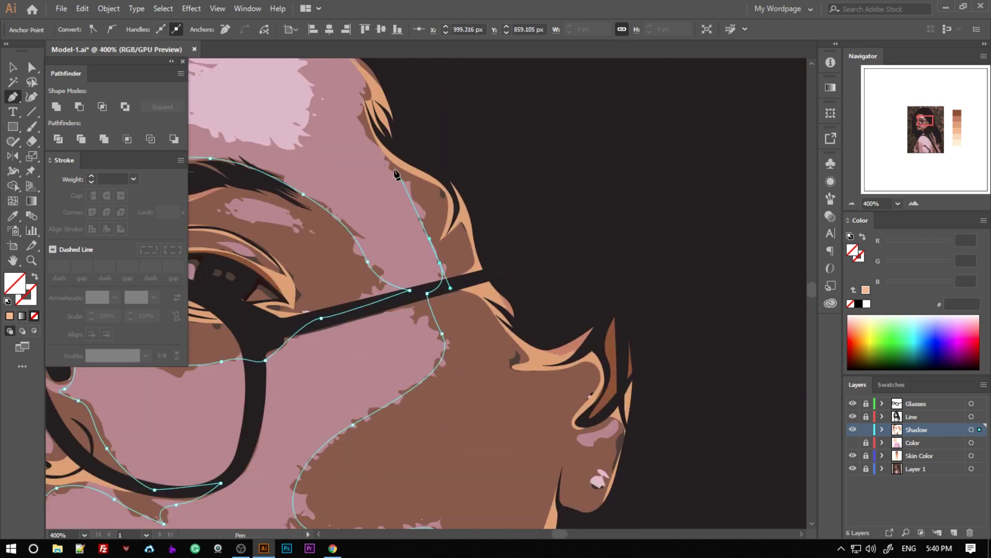
scroll(398, 232, "up", 5)
scroll(335, 166, "down", 3)
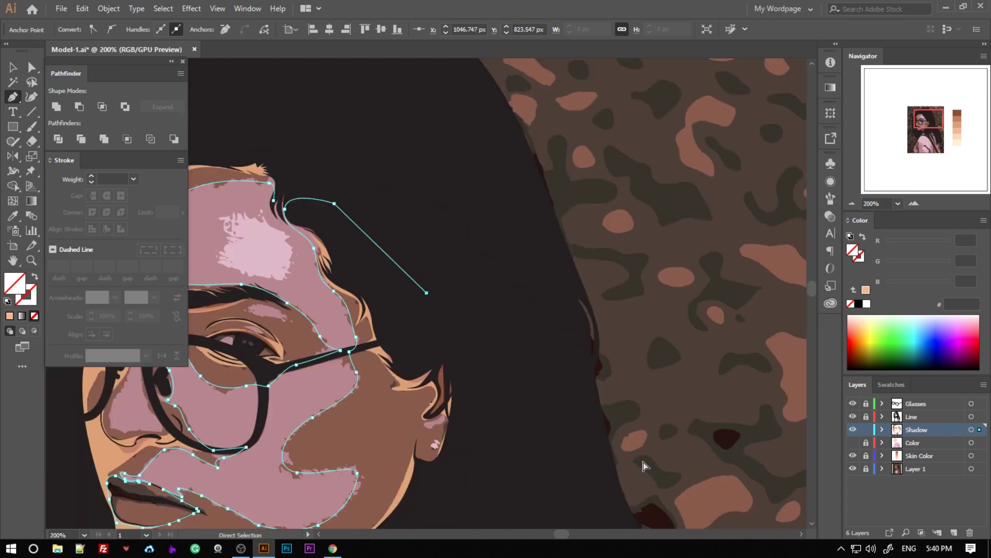
scroll(643, 462, "up", 2)
scroll(278, 333, "down", 2)
Extend the outline up the face's left side and over the hair, closing at the start point.
left_click(297, 312)
scroll(289, 309, "up", 3)
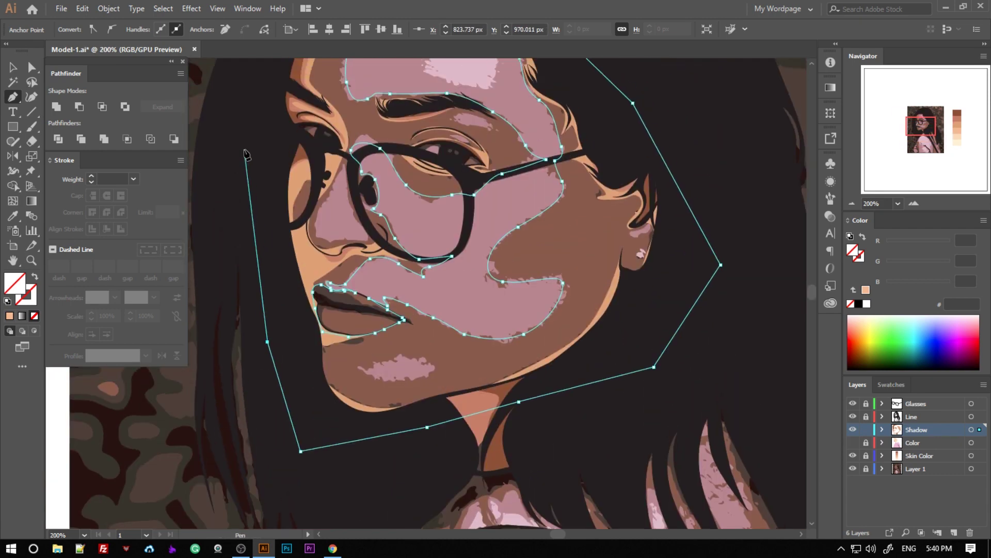
left_click(268, 339)
scroll(267, 339, "up", 3)
left_click(239, 174)
scroll(303, 159, "up", 1)
left_click(305, 157)
left_click(536, 96)
left_click(621, 179)
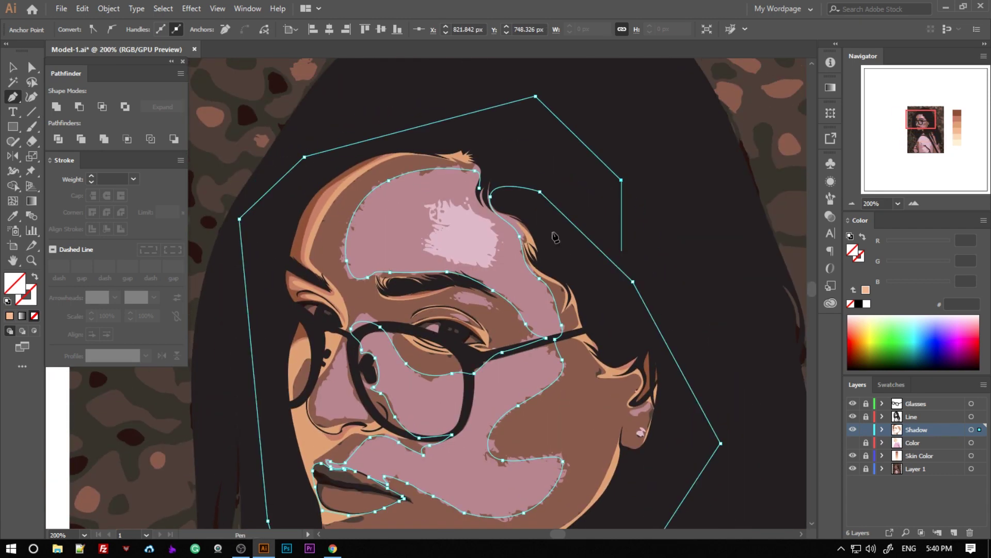
left_click(480, 185)
key("v")
scroll(445, 164, "down", 2)
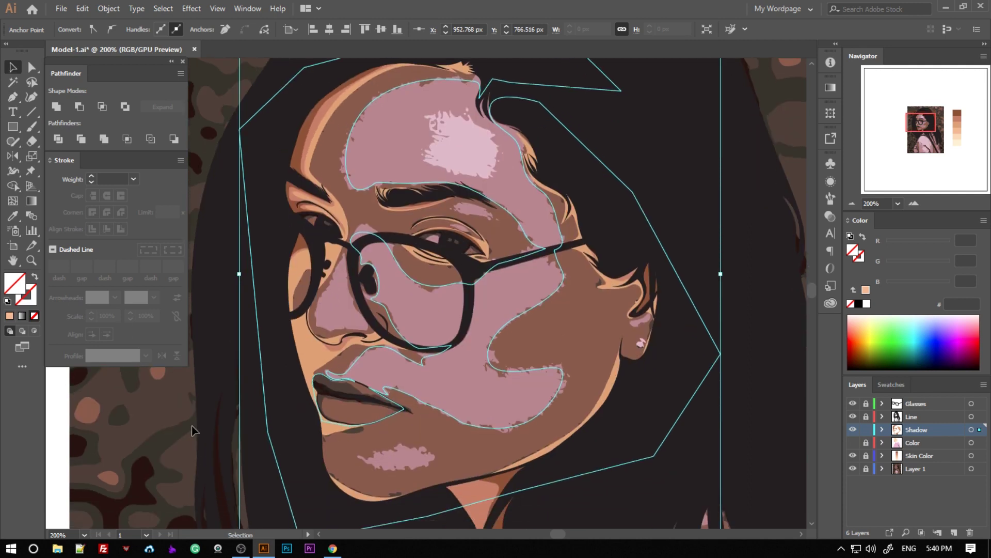
Pen-draw a closed nose shape over the shadow outline.
key("ctrl+shift+a")
scroll(389, 229, "up", 1)
scroll(389, 230, "up", 1)
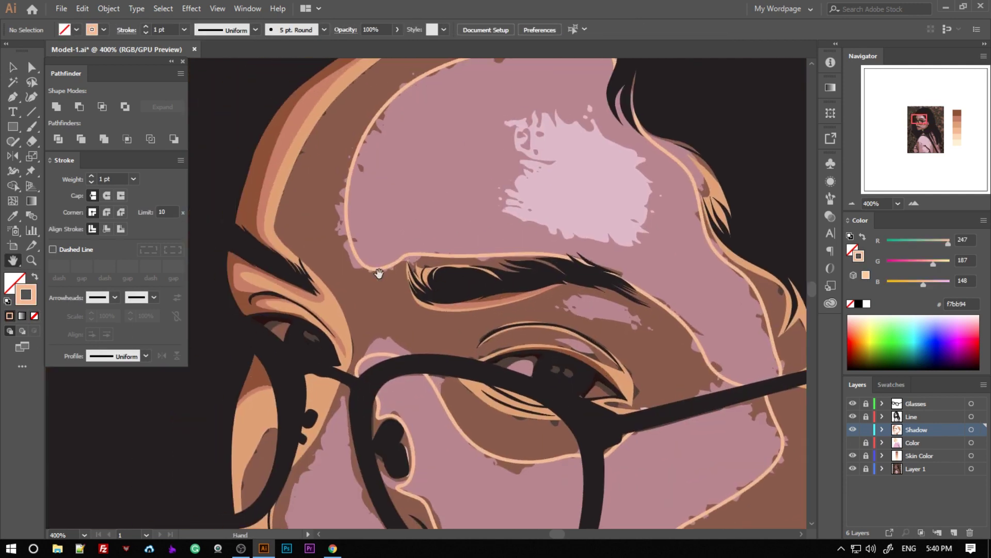
scroll(390, 302, "up", 1)
scroll(389, 302, "up", 1)
key("p")
left_click(488, 379)
left_click_drag(501, 422, 490, 431)
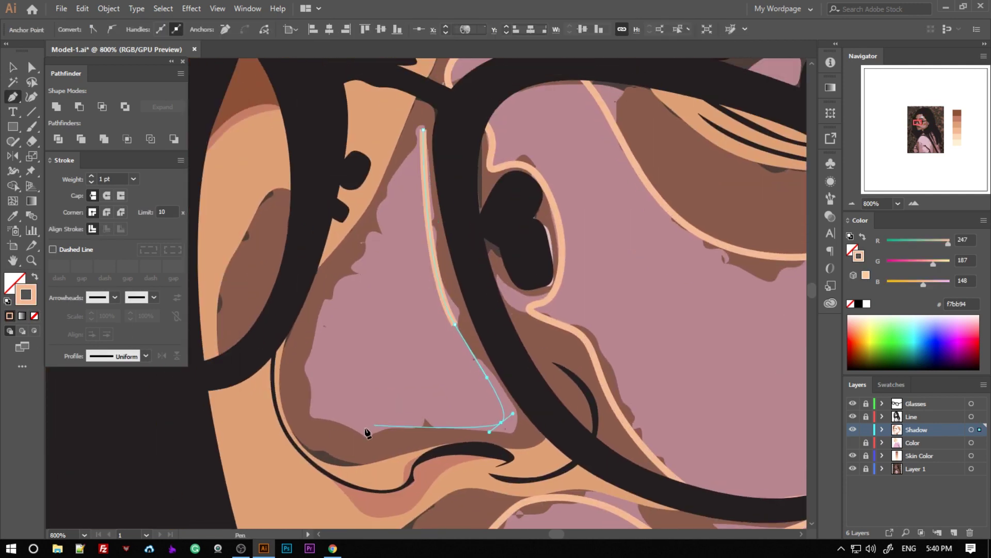
left_click(422, 133)
key("ctrl+shift+a")
Draw a closed cheek highlight loop near the eye.
left_click_drag(679, 338, 429, 382)
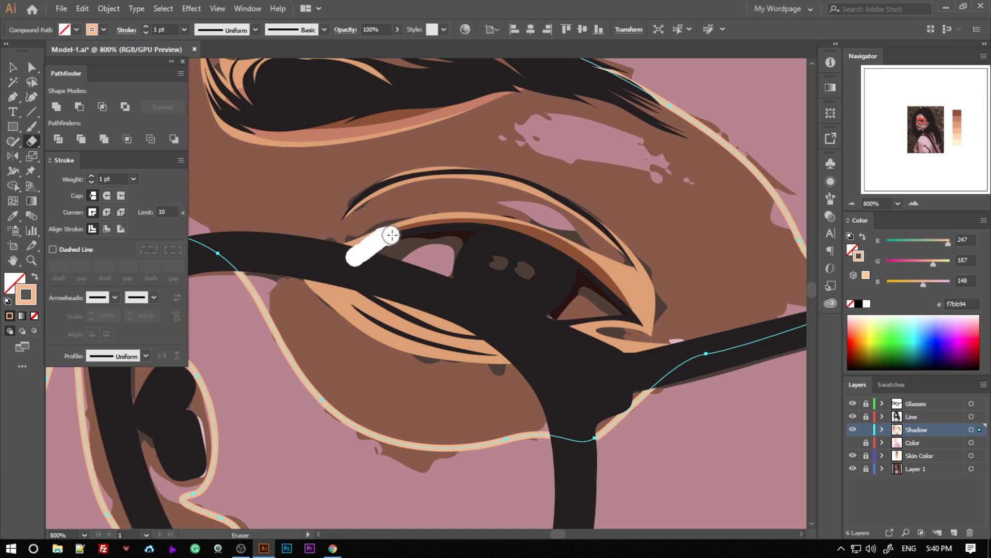
left_click_drag(391, 235, 392, 235)
scroll(472, 342, "right", 3)
left_click_drag(488, 240, 391, 414)
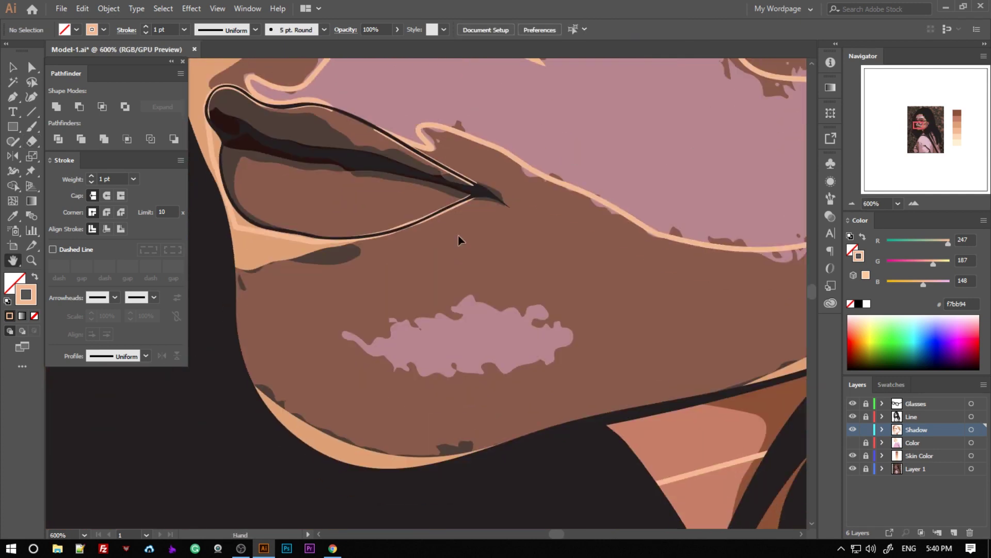
left_click(589, 320)
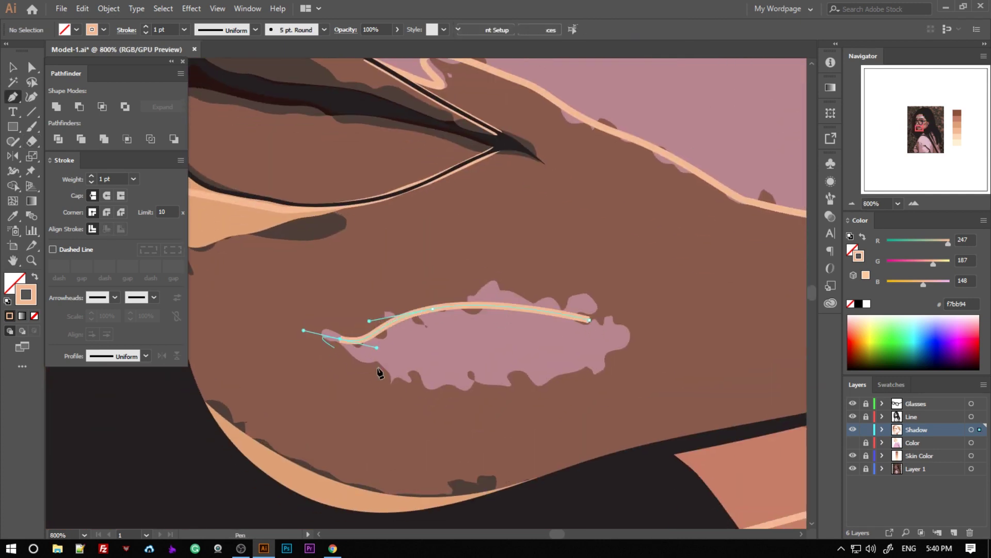
left_click_drag(589, 320, 631, 343)
key("v")
Subtract the nose, cheek and brow shapes from the shadow with Pathfinder Minus Front.
scroll(713, 308, "up", 3)
scroll(713, 307, "right", 3)
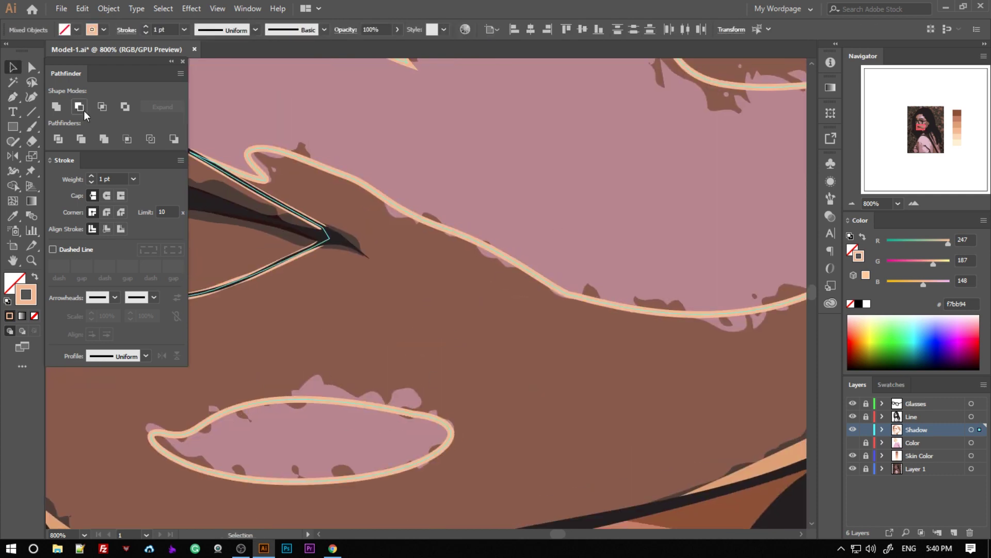
left_click(85, 110)
scroll(523, 220, "down", 3)
scroll(516, 299, "up", 3)
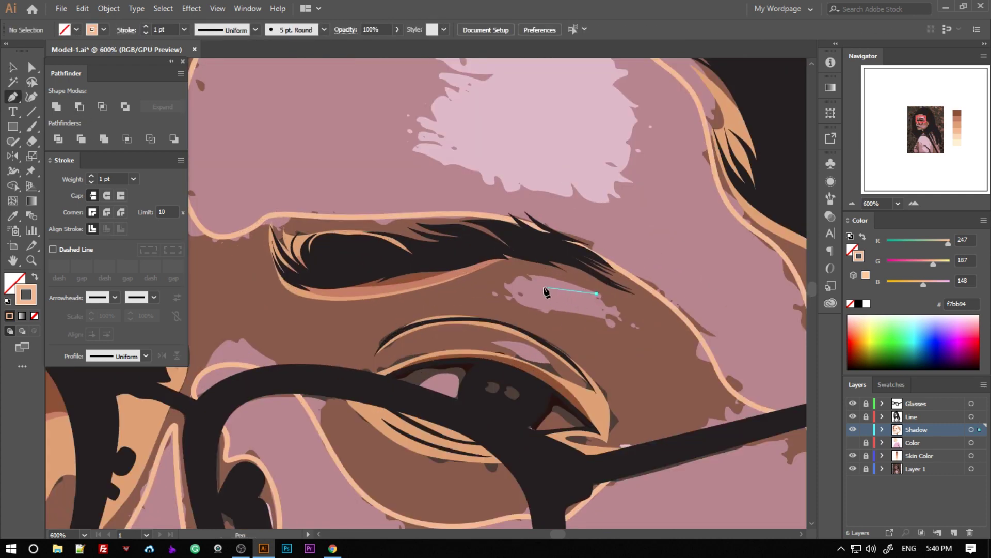
left_click_drag(597, 293, 602, 301)
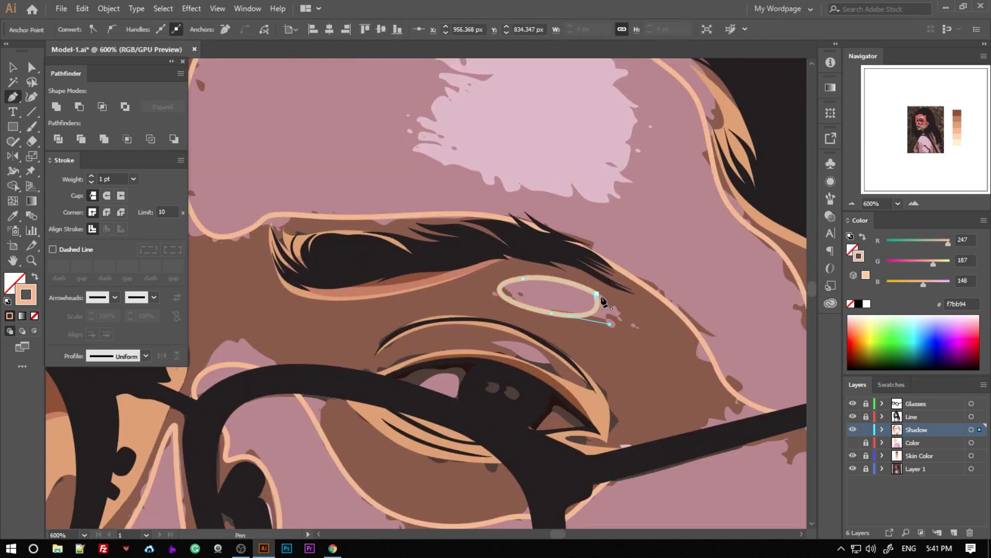
left_click(660, 295)
scroll(550, 192, "down", 5)
Give the shadow shape a peach f7bb94 fill with no stroke.
right_click(519, 392)
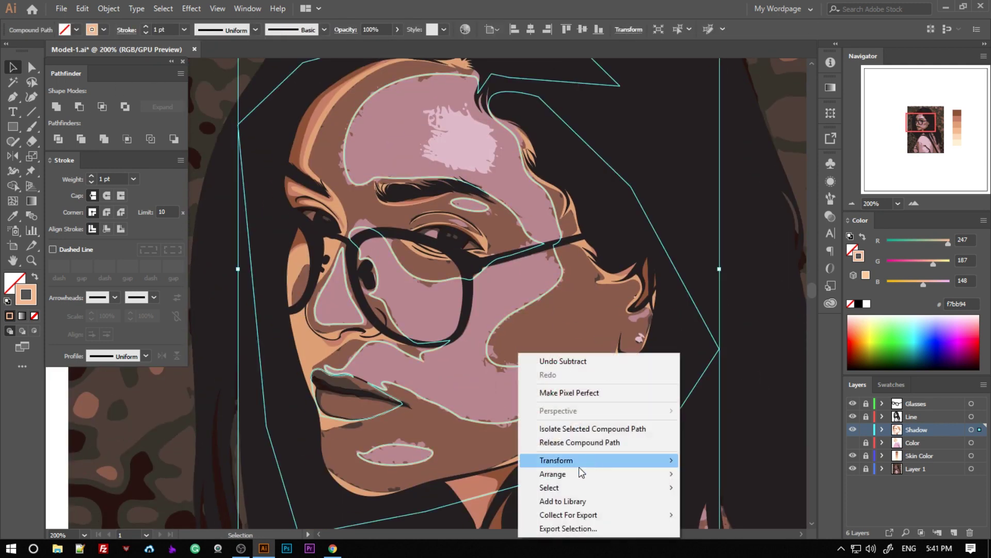
key("Escape")
key("ctrl+shift+a")
scroll(429, 333, "up", 3)
left_click_drag(400, 369, 429, 333)
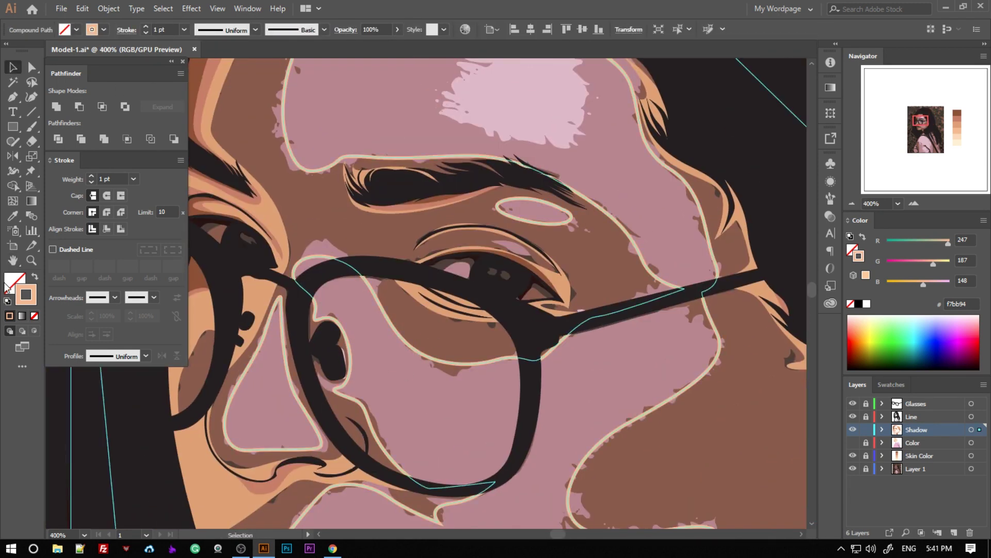
key("comma")
left_click(34, 316)
scroll(569, 391, "up", 5)
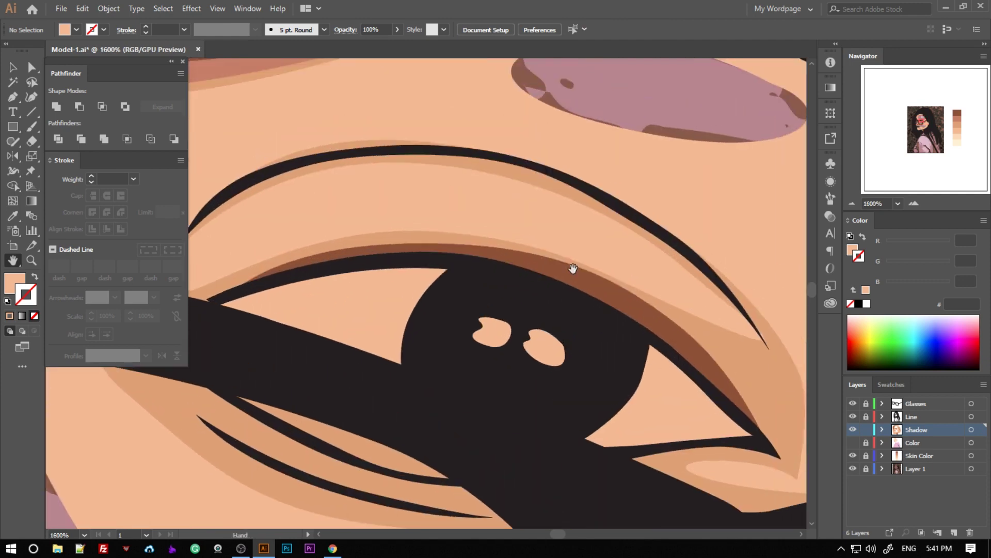
Erase the part of the shadow covering the glasses.
key("shift+e")
mouse_move(338, 282)
left_mouse_down()
mouse_move(517, 247)
mouse_move(433, 263)
left_mouse_up()
left_click_drag(433, 263, 336, 248)
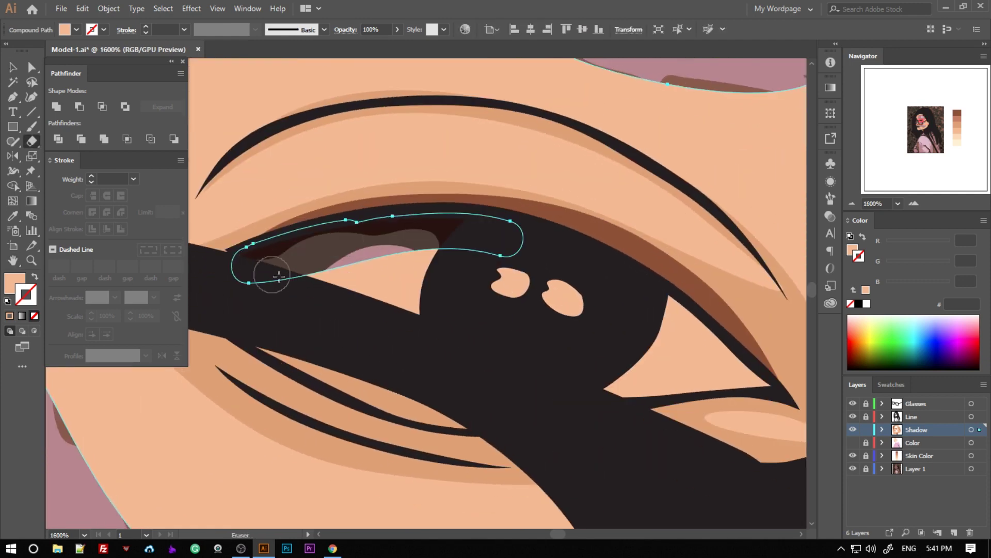
Erase the skin fill inside both glasses lenses and along the upper eyelid.
left_click_drag(279, 276, 575, 377)
left_click_drag(695, 375, 730, 370)
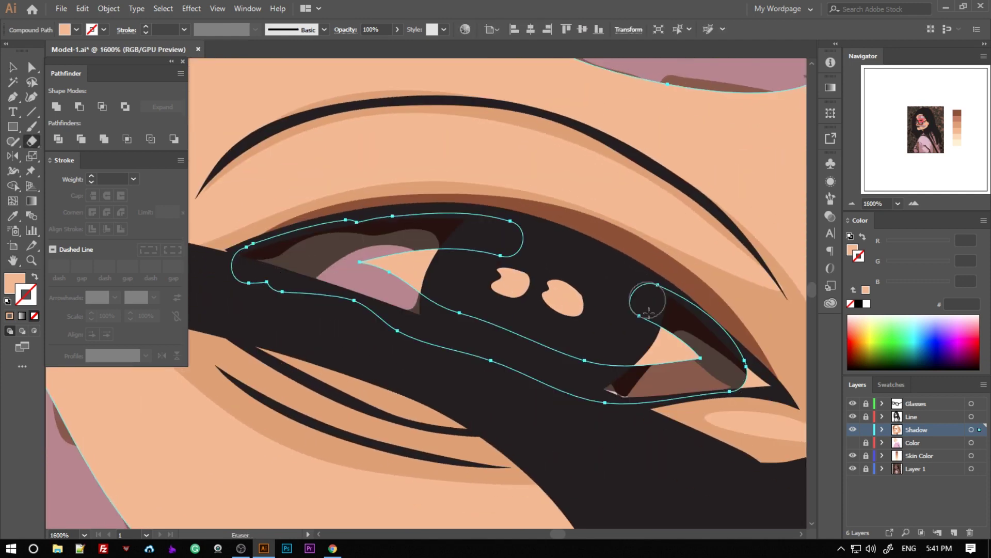
mouse_move(648, 310)
left_mouse_down()
mouse_move(402, 255)
mouse_move(609, 348)
left_mouse_up()
left_click_drag(537, 279, 682, 320)
left_click_drag(480, 240, 617, 293)
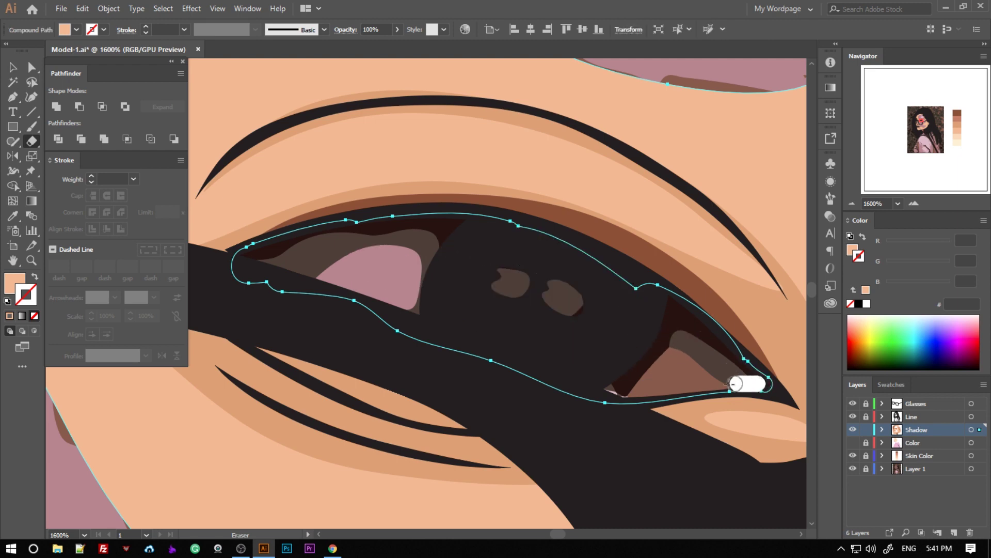
left_click_drag(736, 383, 730, 383)
left_click_drag(730, 383, 244, 308)
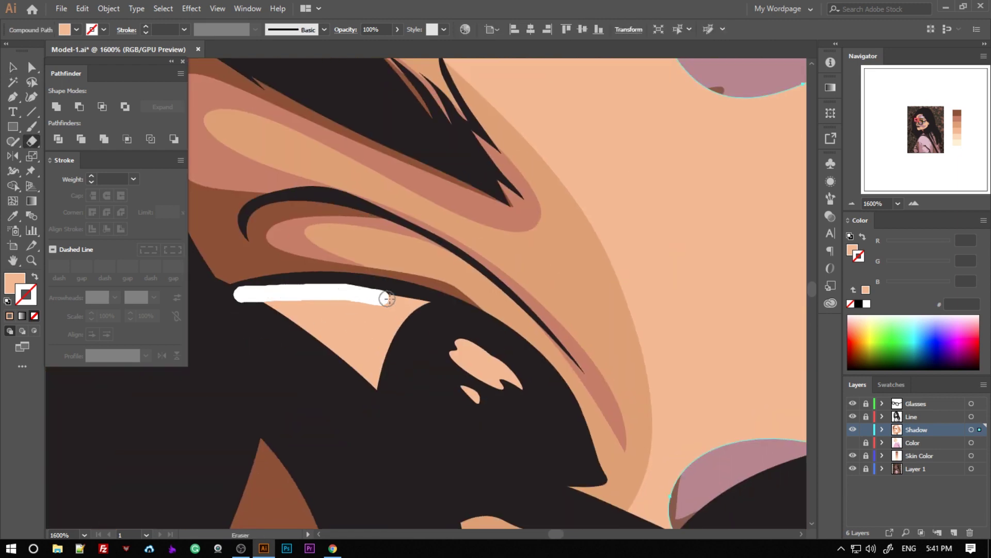
left_click_drag(387, 298, 439, 310)
scroll(479, 340, "down", 2)
left_click_drag(287, 261, 289, 263)
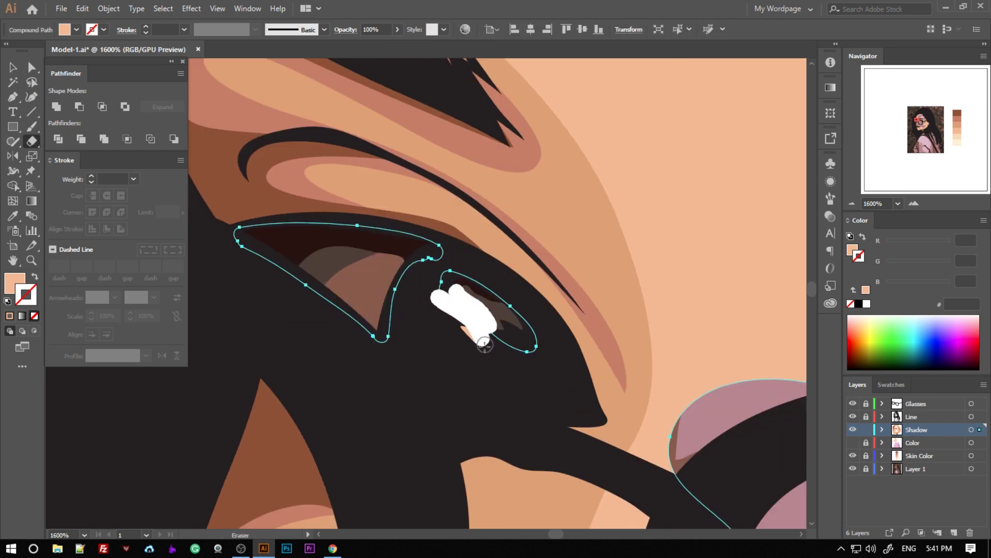
left_click_drag(484, 345, 485, 346)
Clear the selection, zoom out to the whole face, and save the file.
key("ctrl+shift+a")
key("ctrl+minus")
key("ctrl+minus")
key("ctrl+minus")
key("v")
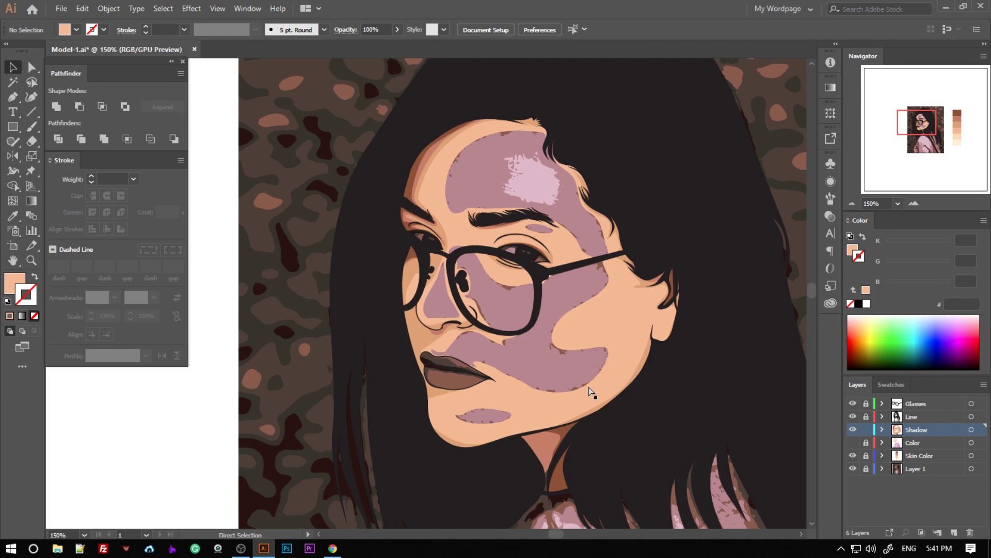
key("ctrl+s")
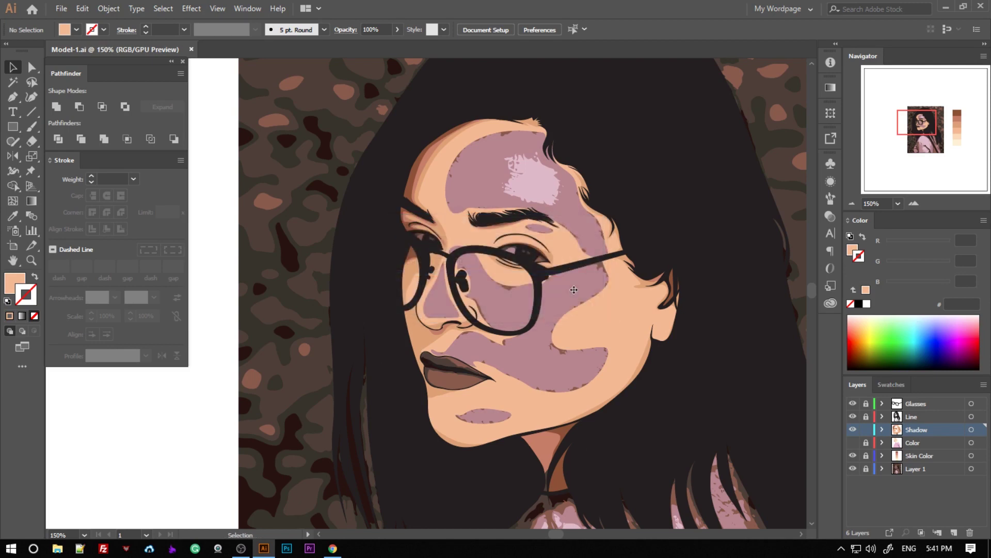
Draw a light cream forehead highlight as a closed three-point Pen shape.
key("ctrl+0")
key("i")
left_click(619, 339)
key("ctrl+plus")
key("ctrl+plus")
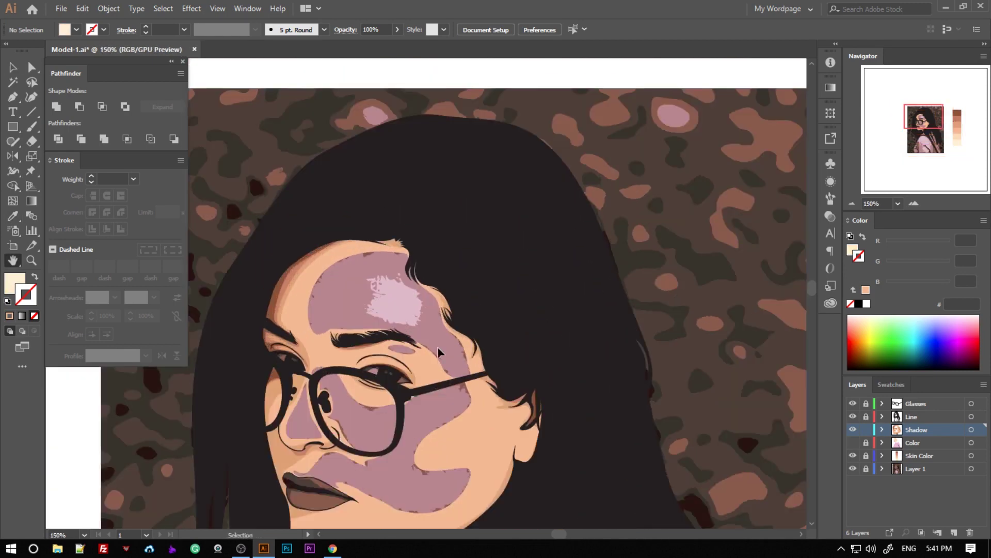
key("ctrl+plus")
key("ctrl+plus")
key("ctrl+plus")
key("p")
left_click(564, 257)
left_click(383, 341)
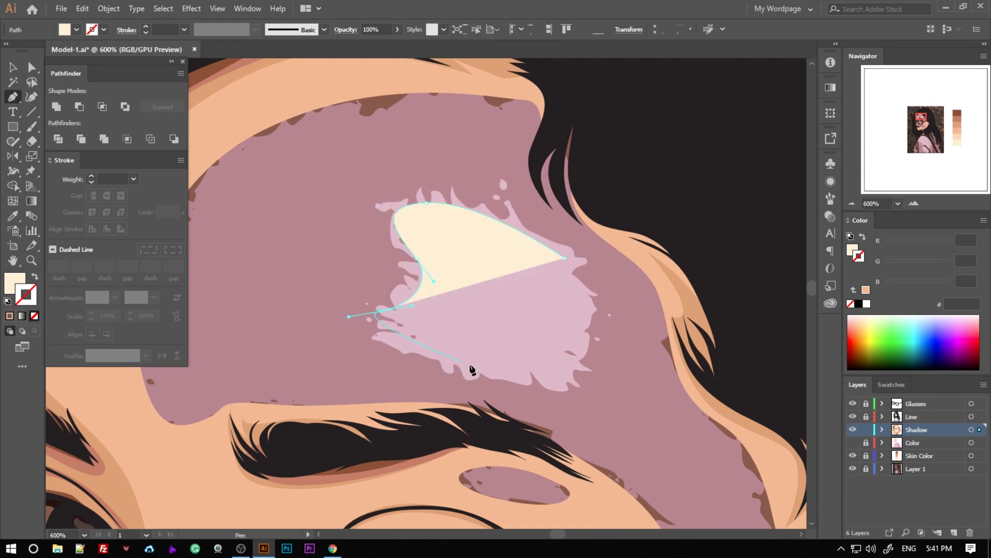
left_click(470, 372)
left_click(565, 257)
key("v")
Save, hide the patterned Layer 1 background, and select all the face shadow shapes.
key("ctrl+minus")
key("ctrl+0")
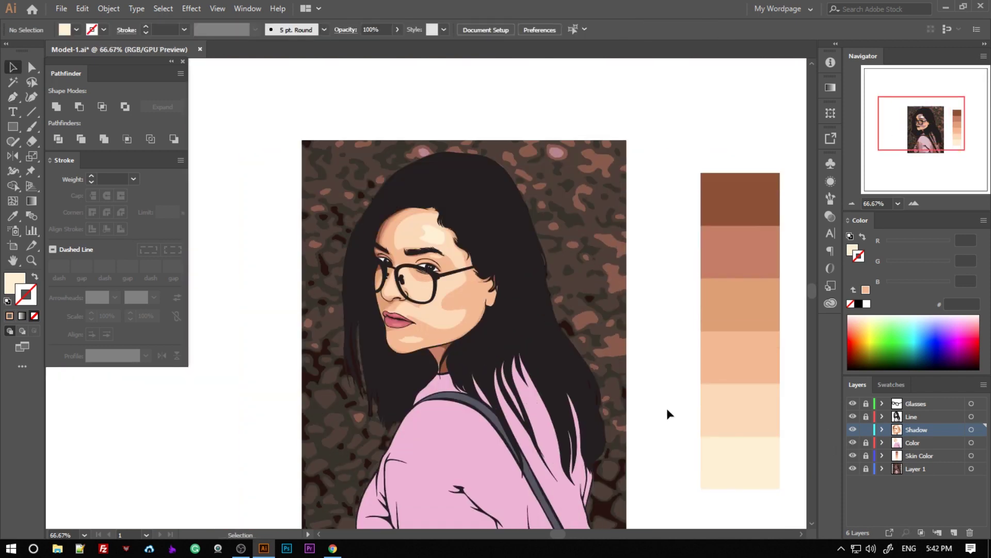
key("ctrl+s")
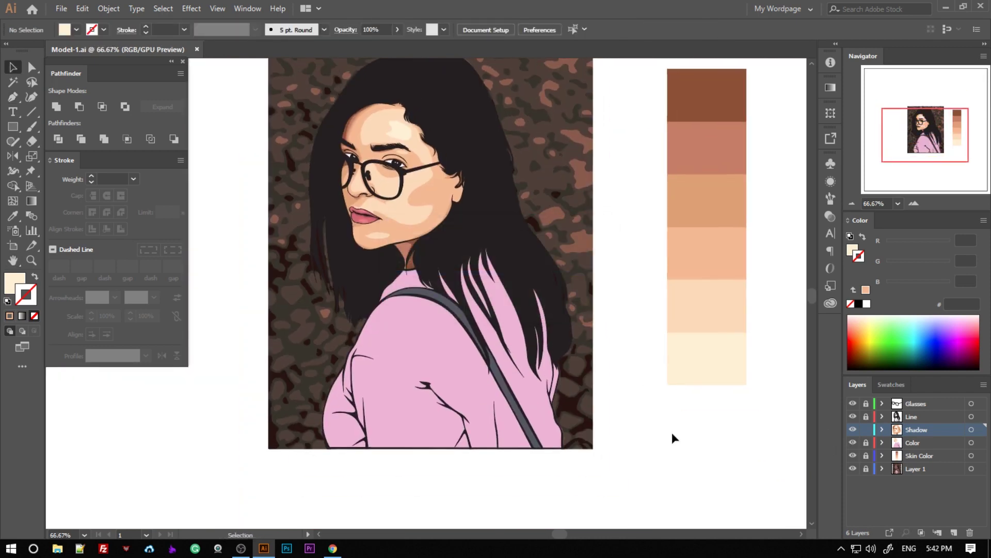
left_click(853, 468)
scroll(562, 379, "up", 3)
key("ctrl+a")
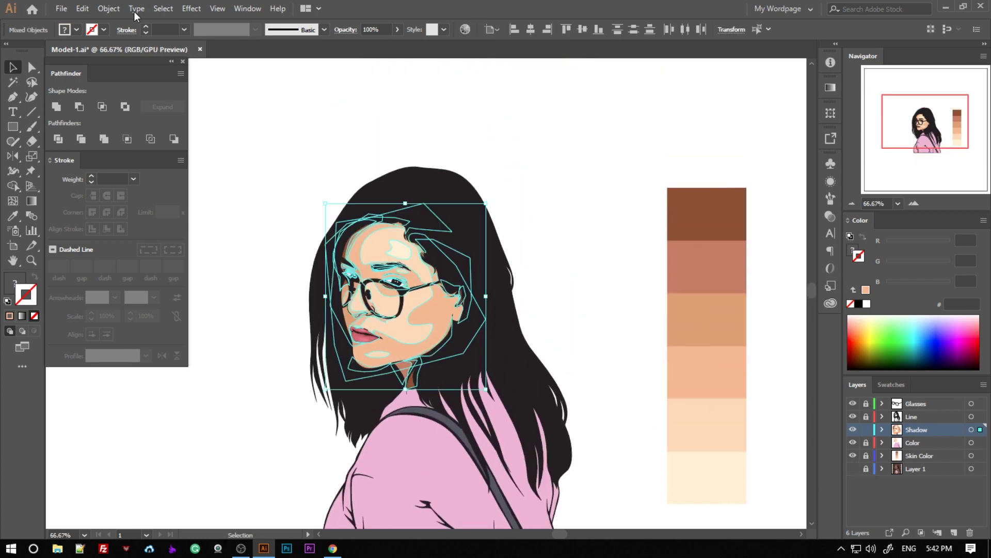
Recolor the shadow shapes, raising the lightest colour's saturation to 27% and adjusting the orange tone.
left_click(64, 30)
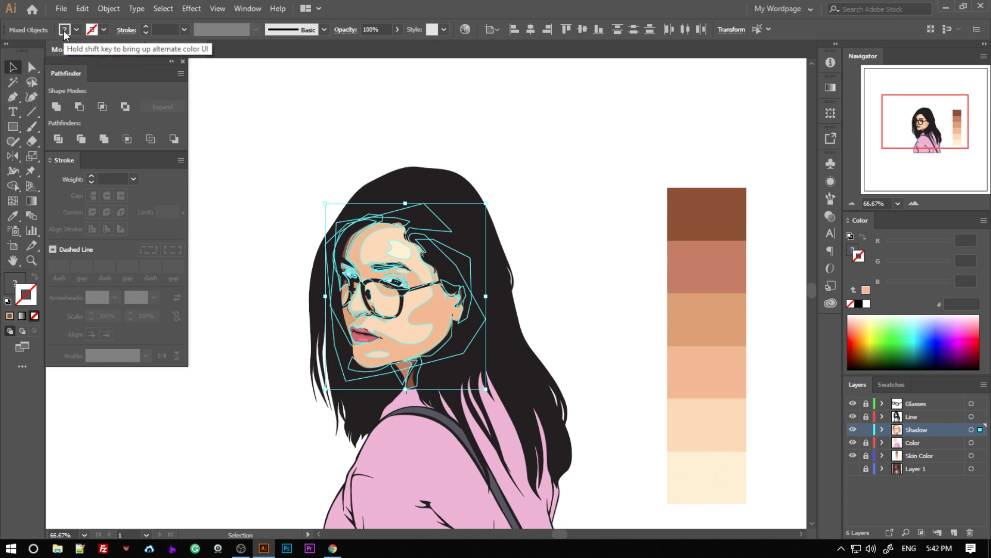
left_click(465, 29)
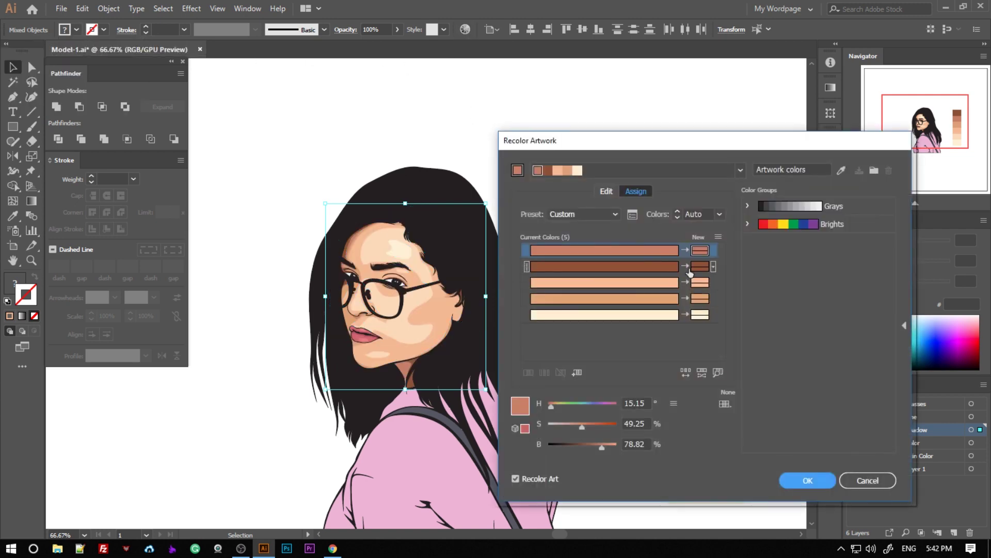
left_click(700, 319)
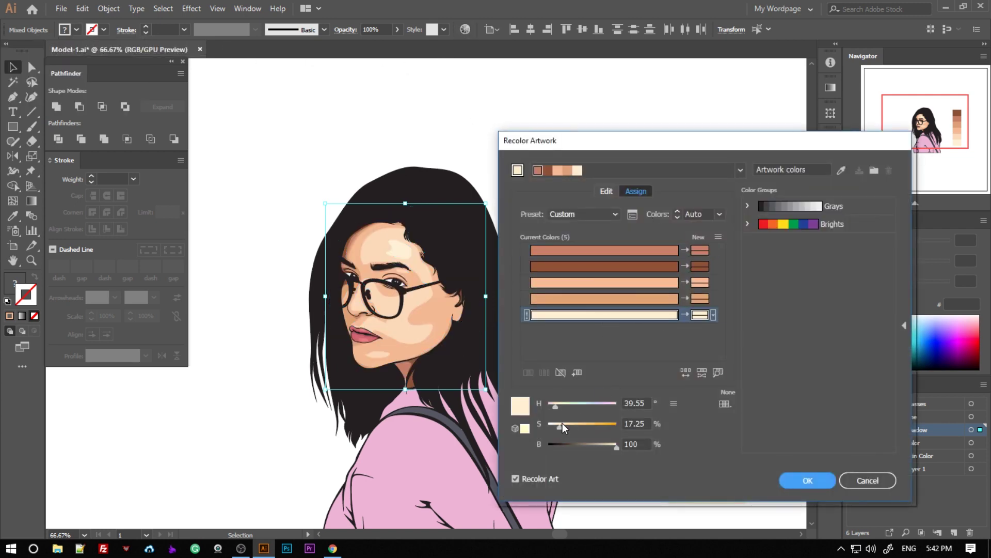
left_click_drag(563, 423, 566, 424)
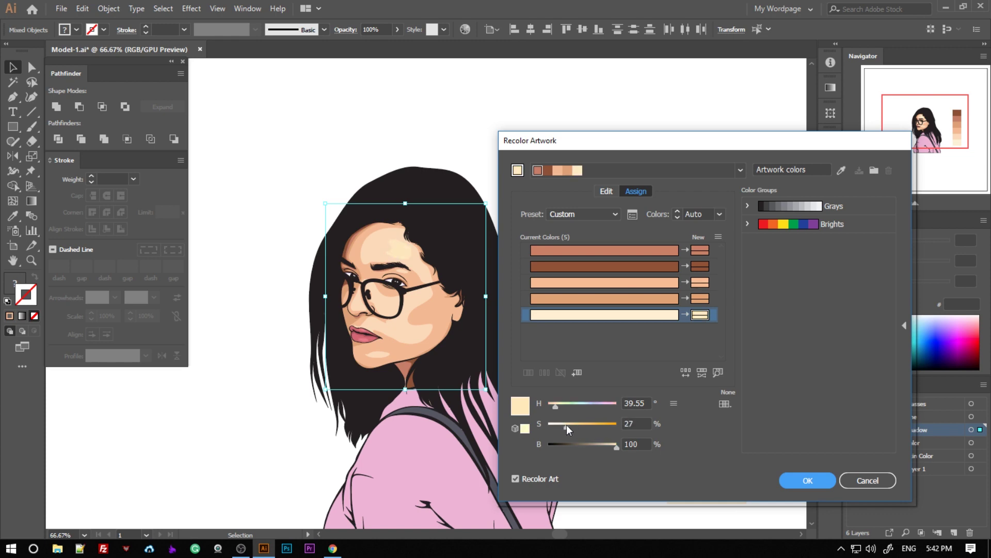
left_click(645, 298)
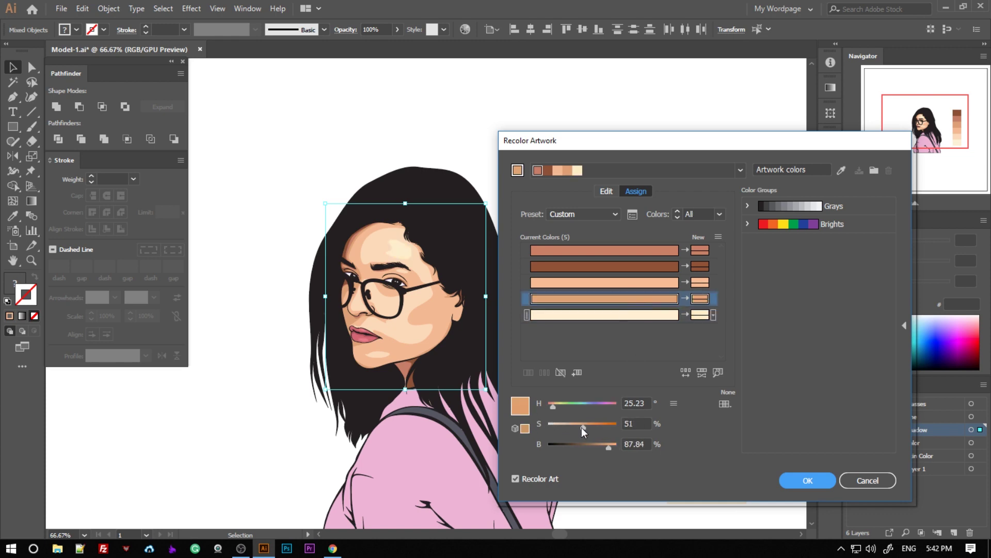
left_click_drag(581, 426, 578, 426)
left_click(797, 480)
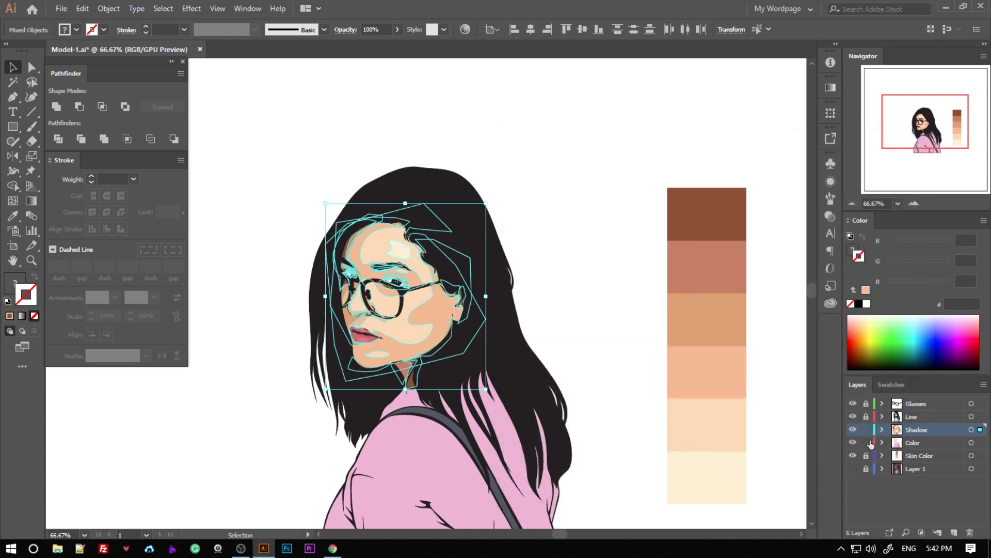
Check the base face colour shape, then select all the artwork.
key("ctrl+shift+a")
key("ctrl+1")
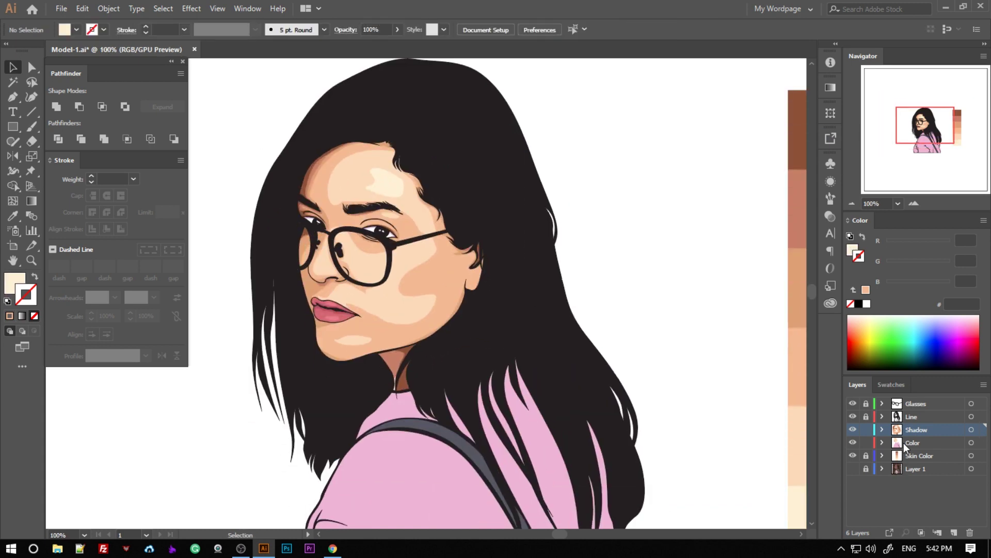
left_click(429, 290)
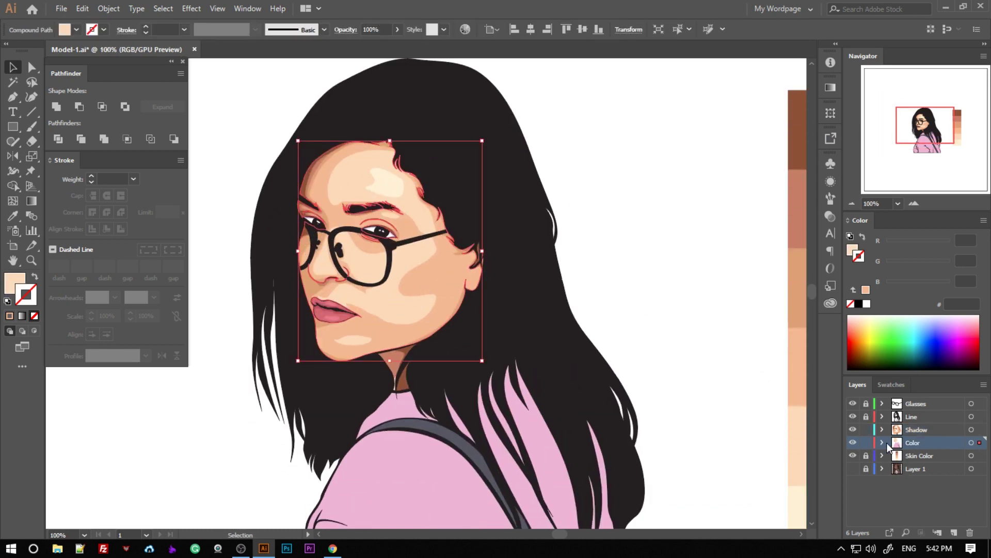
key("ctrl+shift+a")
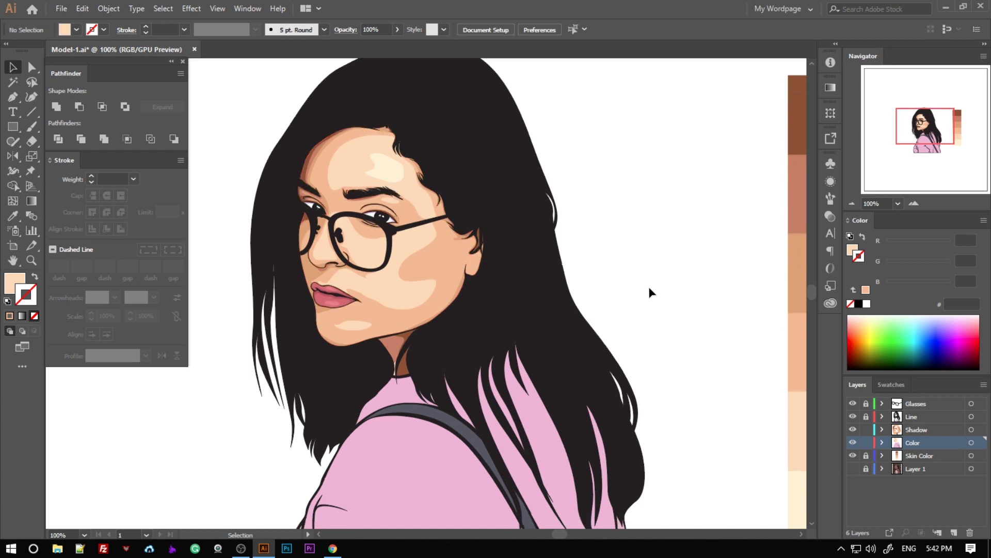
key("ctrl+minus")
key("ctrl+minus")
key("ctrl+a")
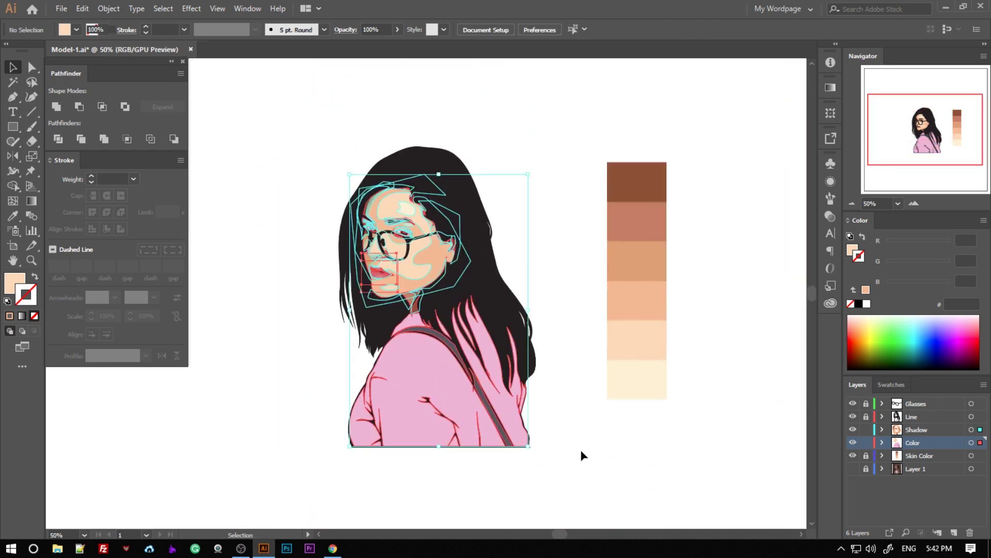
left_click_drag(358, 133, 283, 265)
left_click(419, 208)
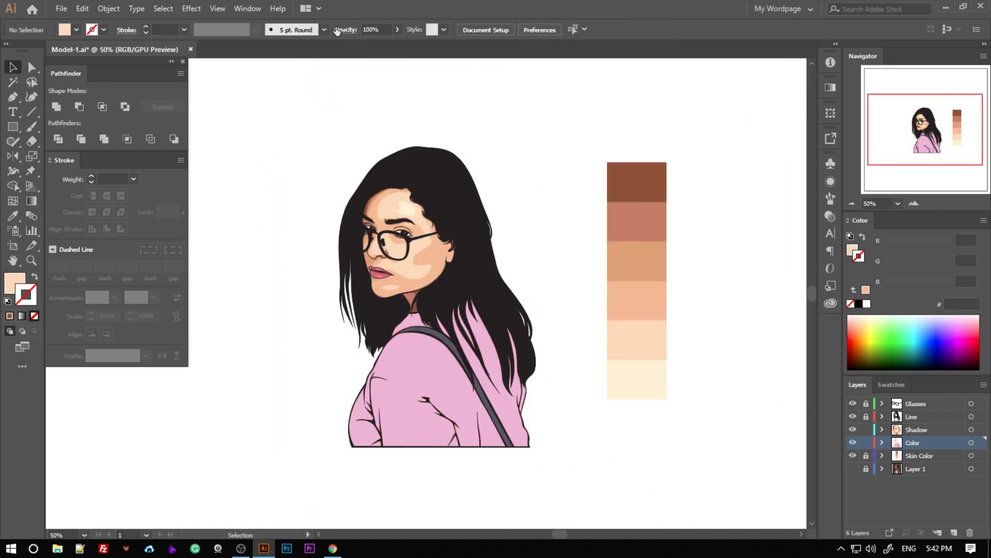
key("ctrl+a")
left_click(327, 160)
key("ctrl+a")
Try recoloring all artwork (orange saturation 20%, light orange 33%, hue 0), then cancel it.
left_click(144, 29)
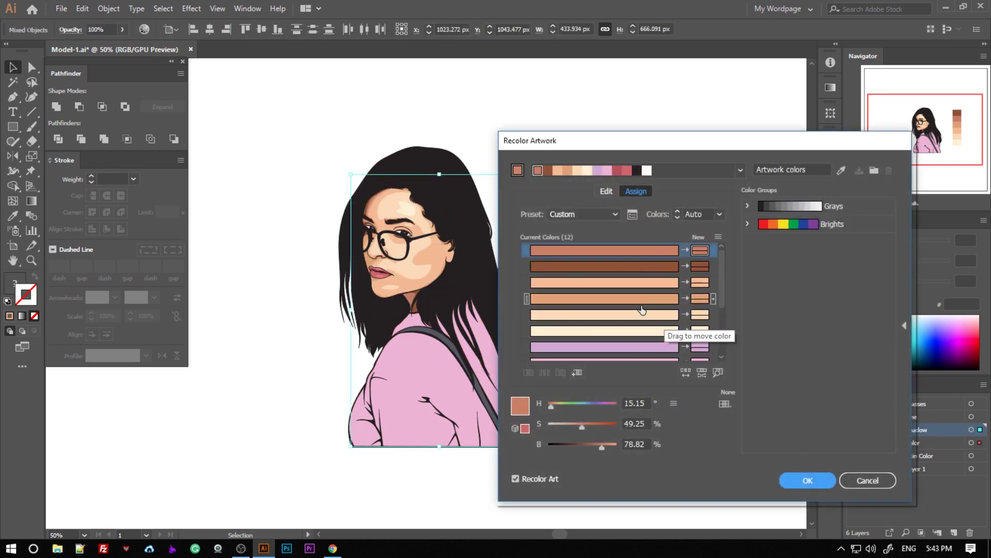
left_click(642, 313)
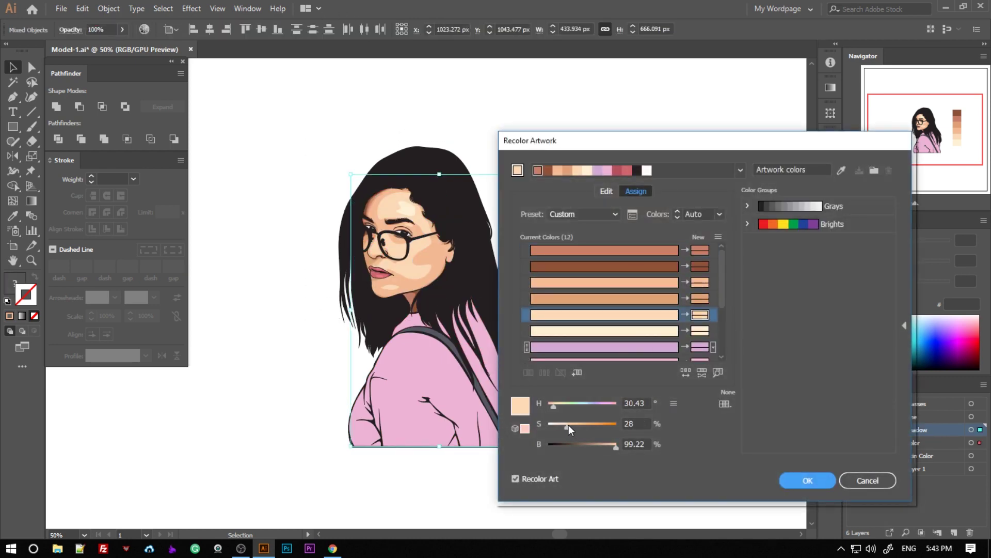
left_click(620, 298)
left_click_drag(582, 428, 562, 421)
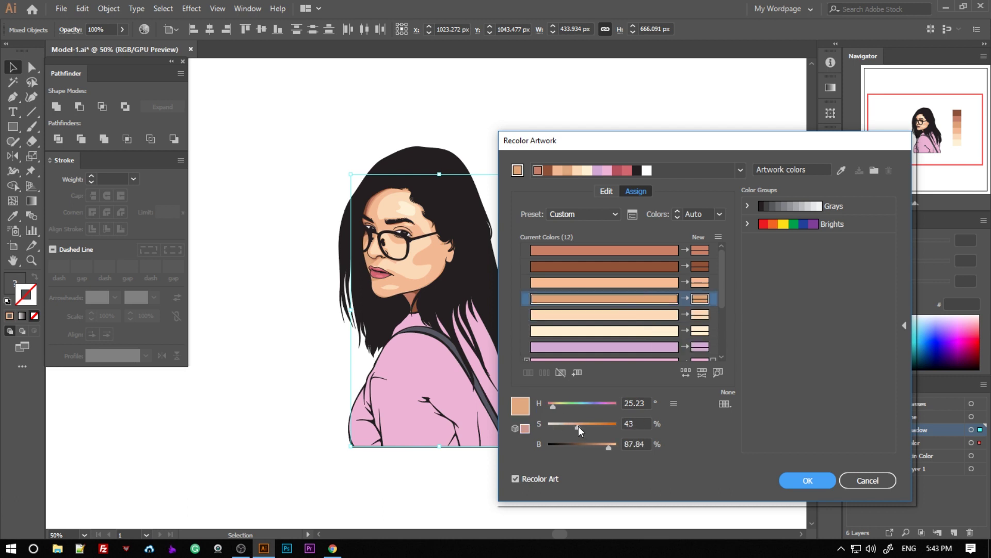
left_click(651, 283)
left_click_drag(577, 427, 572, 423)
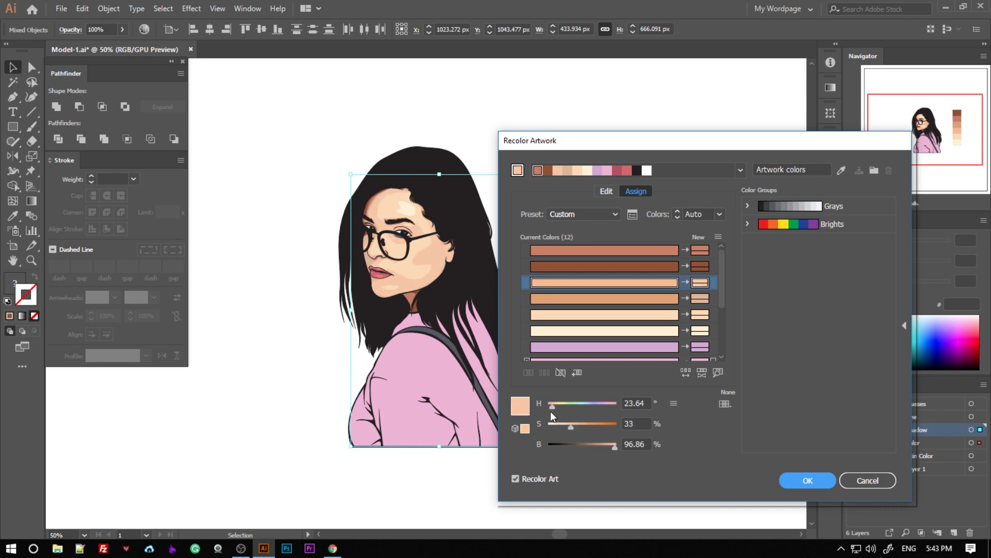
left_click_drag(552, 406, 548, 407)
left_click(859, 478)
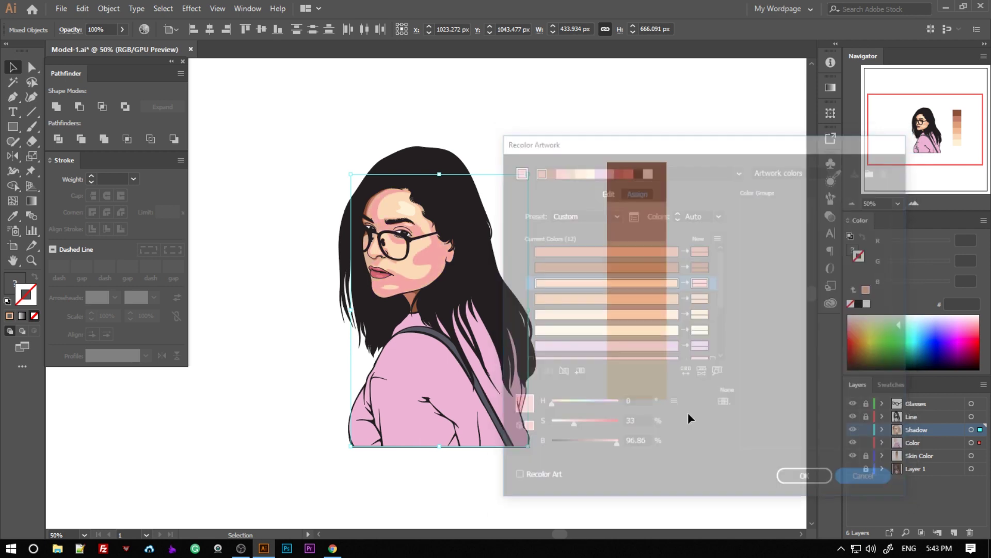
left_click(528, 232)
key("ctrl+plus")
key("ctrl+plus")
key("ctrl+plus")
Recolor the first face shadow shape to skin colour fcc6a7.
scroll(633, 338, "down", 3)
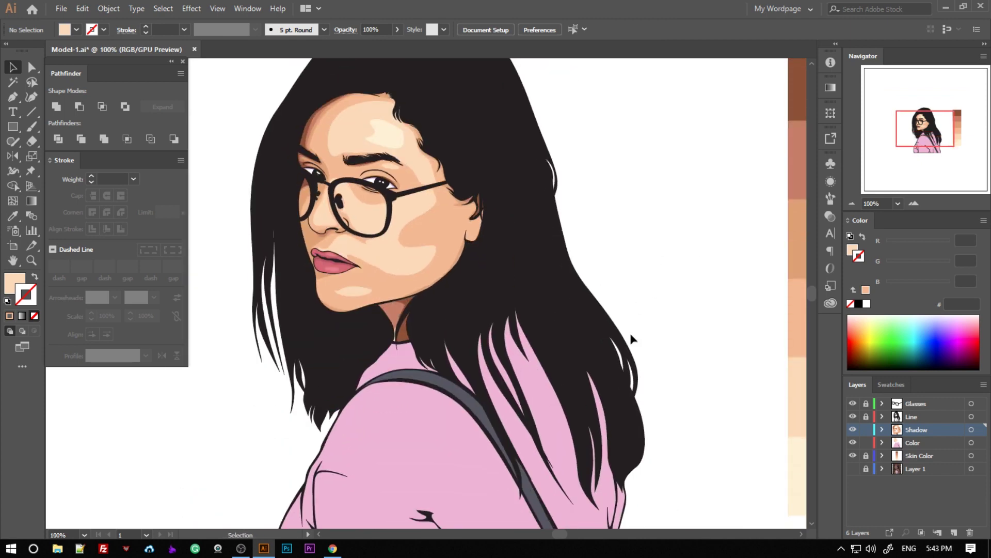
scroll(506, 354, "up", 4)
left_click_drag(506, 353, 477, 274)
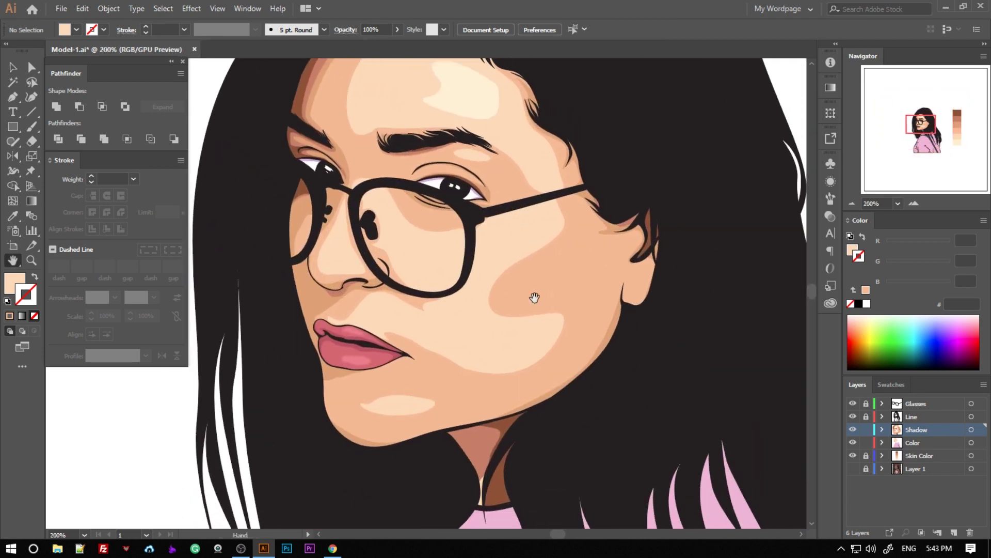
left_click(531, 292)
double_click(9, 290)
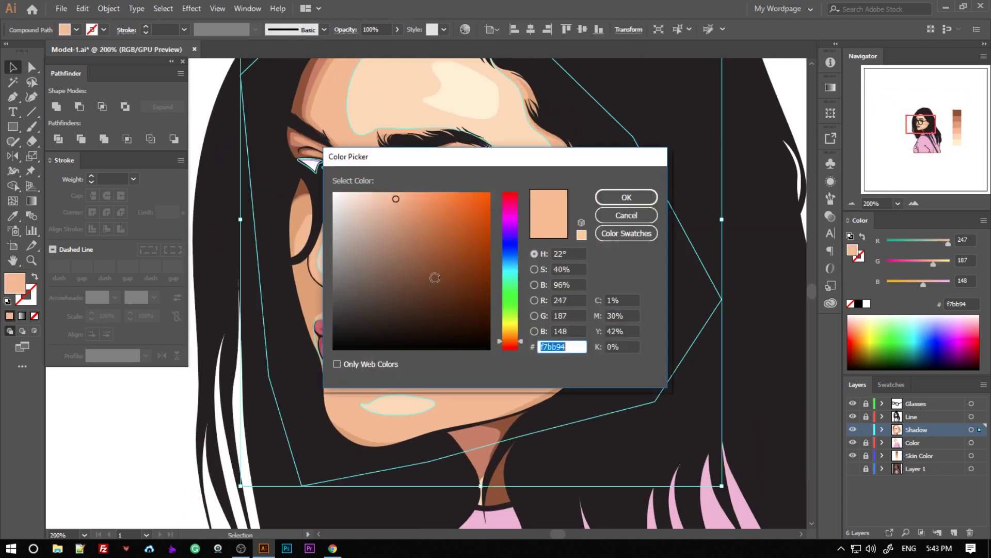
key("Return")
key("ctrl+shift+a")
Give the second shadow shape the deeper peach fill efb68f.
left_click_drag(330, 182, 382, 182)
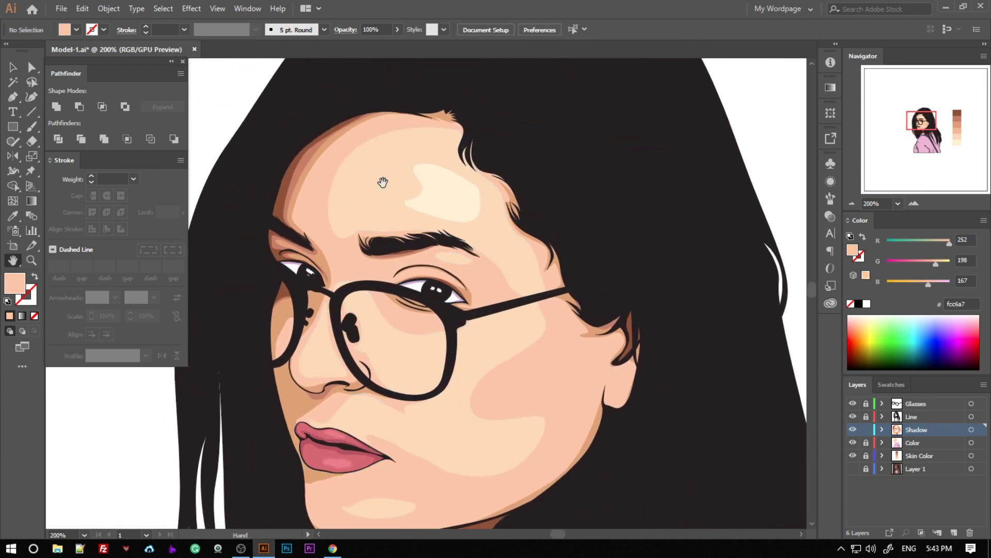
left_click(299, 186)
double_click(14, 283)
left_click(396, 202)
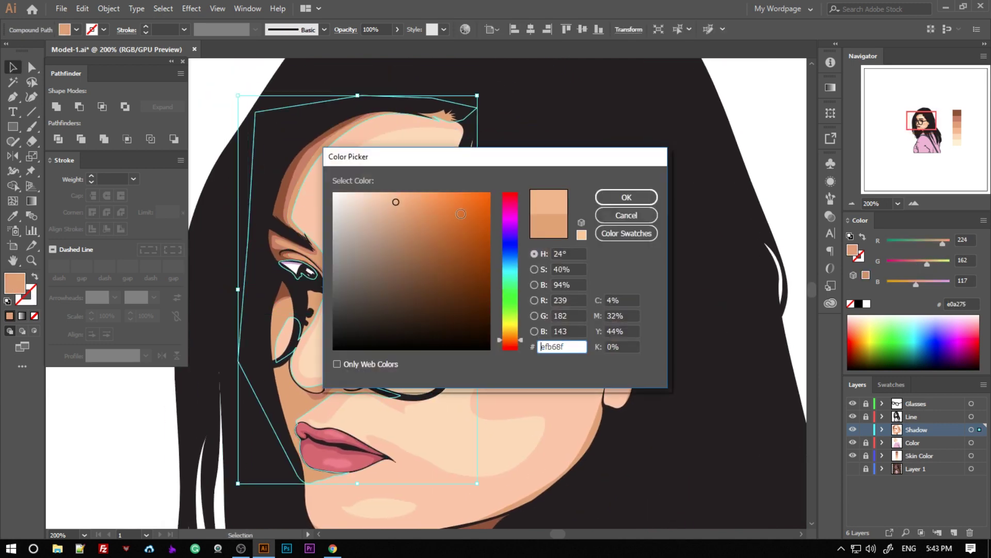
key("Return")
key("ctrl+shift+a")
Zoom out to 50% to review the portrait, then lighten the face shadow compound path's fill.
key("ctrl+minus")
key("ctrl+minus")
key("ctrl+minus")
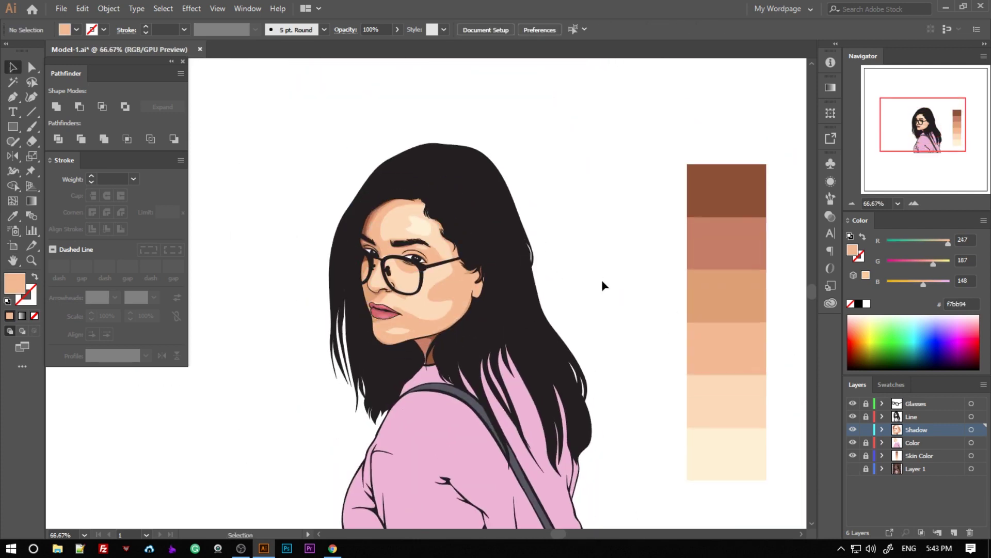
key("ctrl+minus")
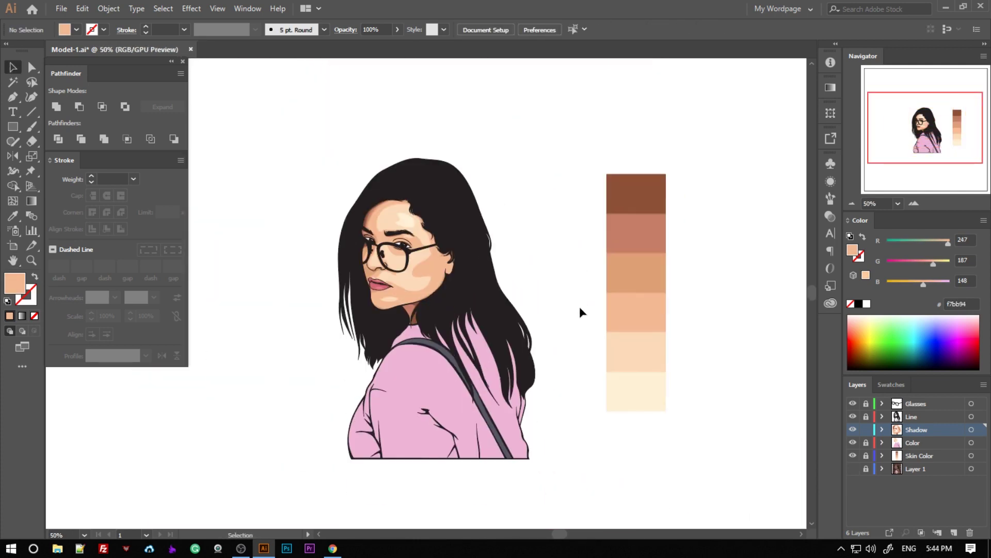
scroll(579, 305, "down", 3)
scroll(568, 294, "down", 3)
key("ctrl+plus")
key("ctrl+plus")
key("ctrl+plus")
key("ctrl+plus")
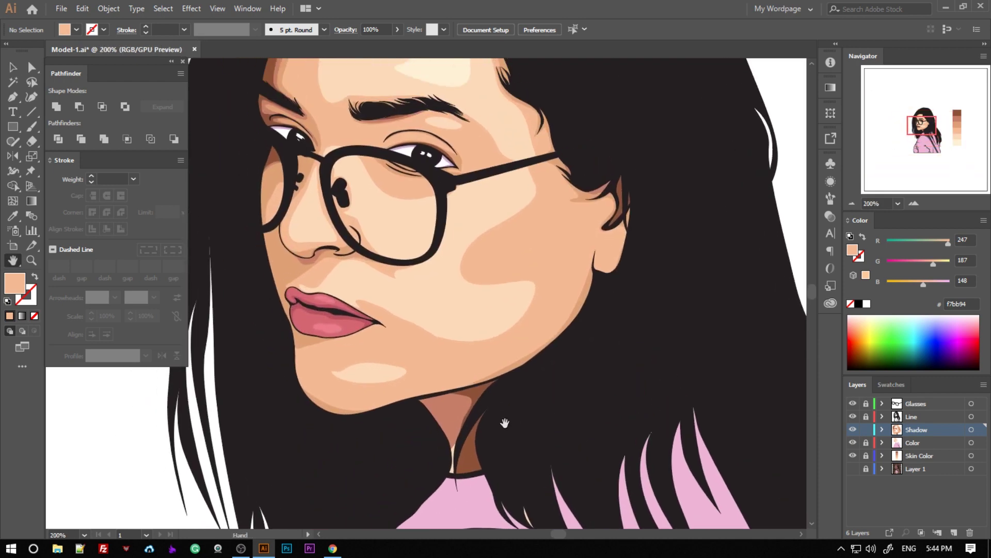
scroll(504, 423, "up", 3)
left_click(458, 268)
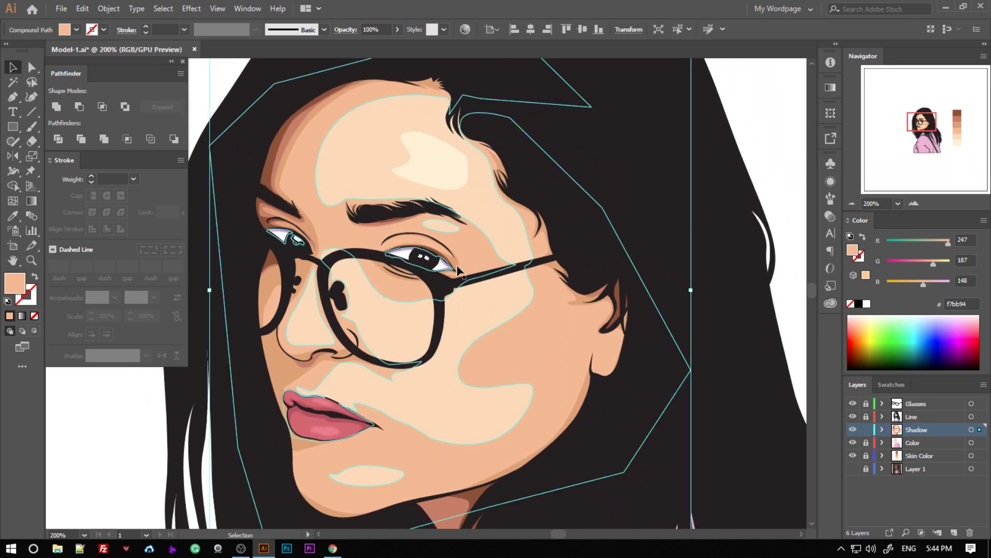
double_click(14, 283)
key("Return")
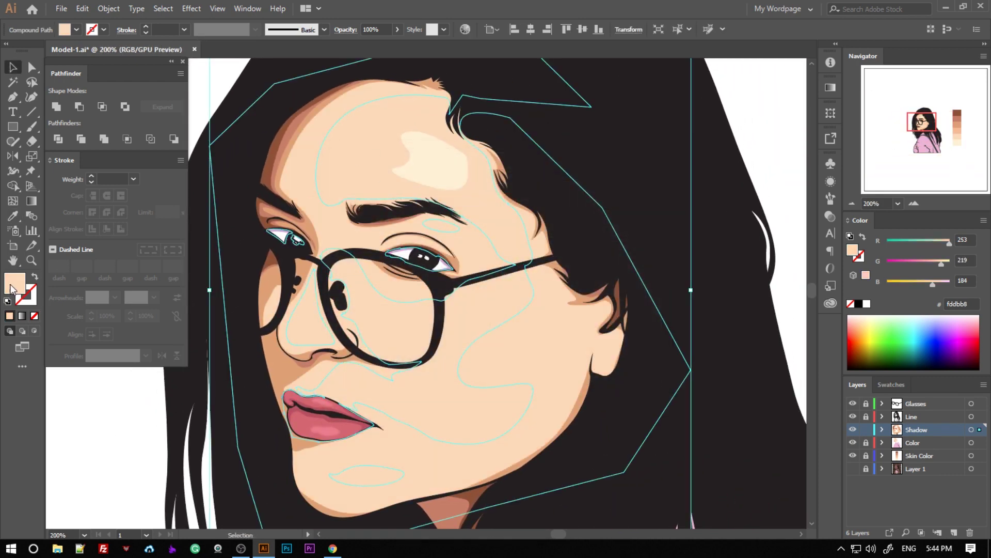
double_click(14, 283)
key("Return")
left_click(737, 232)
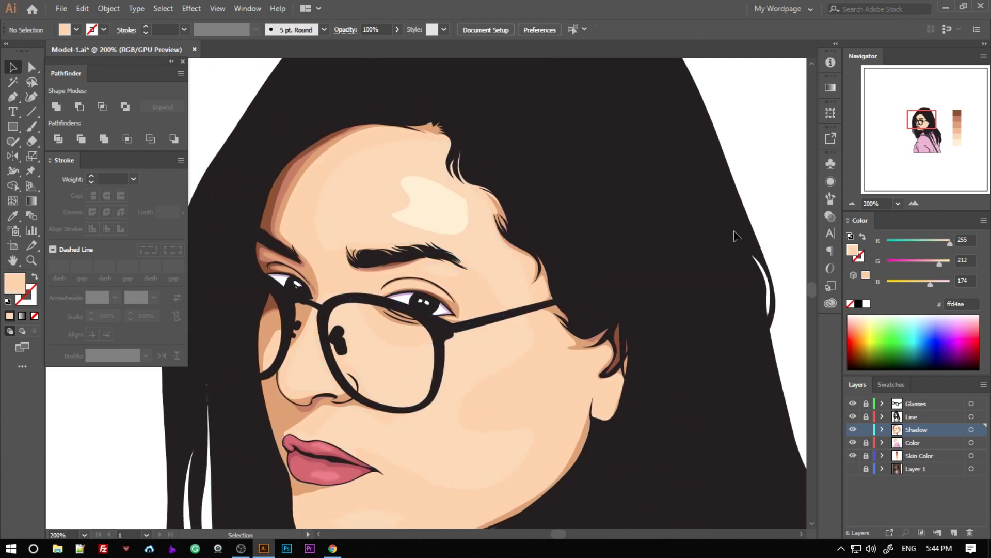
Sample the light skin colour with the Eyedropper onto the face shadow compound path.
scroll(491, 332, "down", 2)
scroll(362, 206, "up", 1)
scroll(454, 381, "down", 3)
scroll(299, 151, "up", 3)
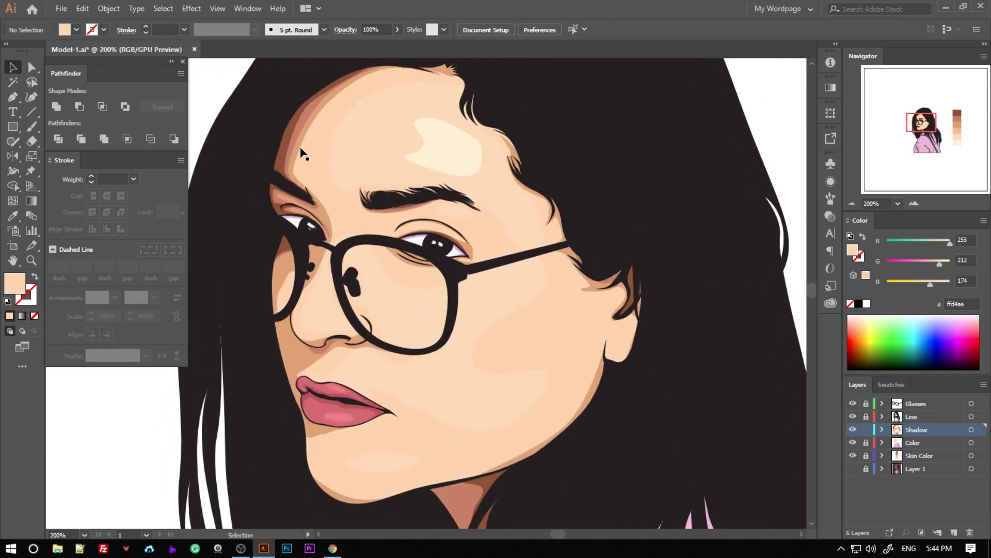
left_click(300, 152)
scroll(326, 273, "down", 3)
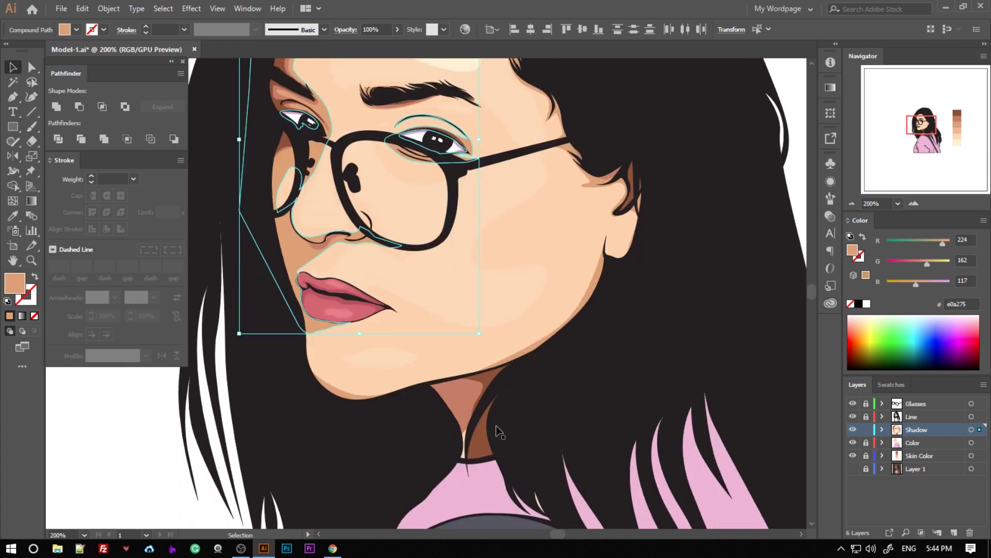
key("i")
scroll(403, 289, "up", 1)
left_click(403, 289)
double_click(20, 287)
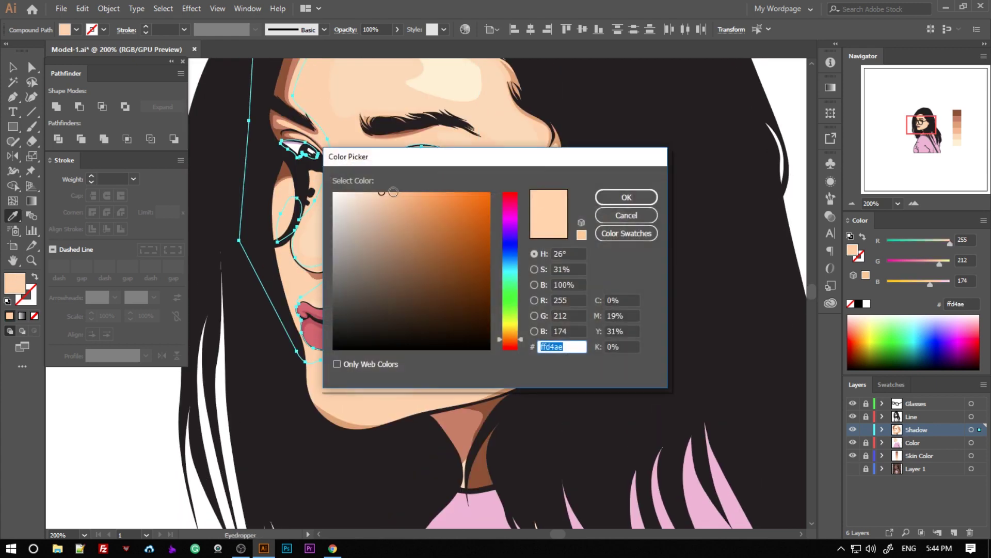
left_click(624, 197)
key("v")
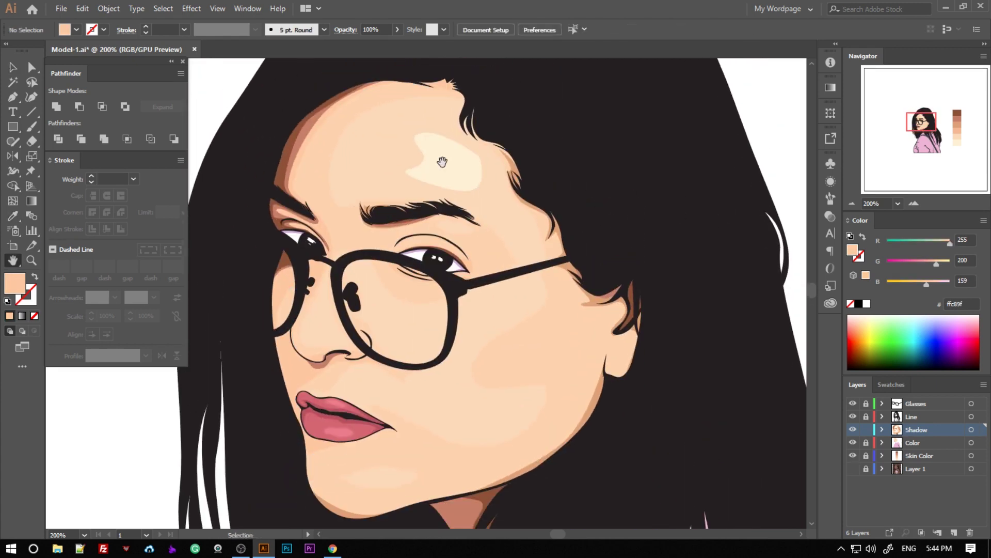
Fill the eyebrow shadow with the forehead skin colour.
scroll(423, 167, "down", 1)
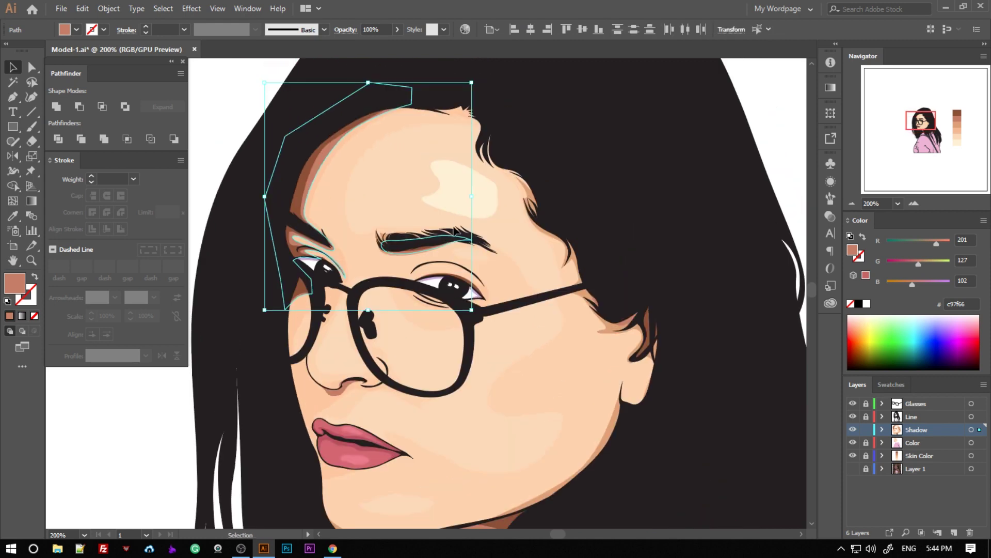
scroll(594, 361, "up", 3)
scroll(475, 356, "down", 1)
left_click(469, 293)
key("i")
left_click(265, 151)
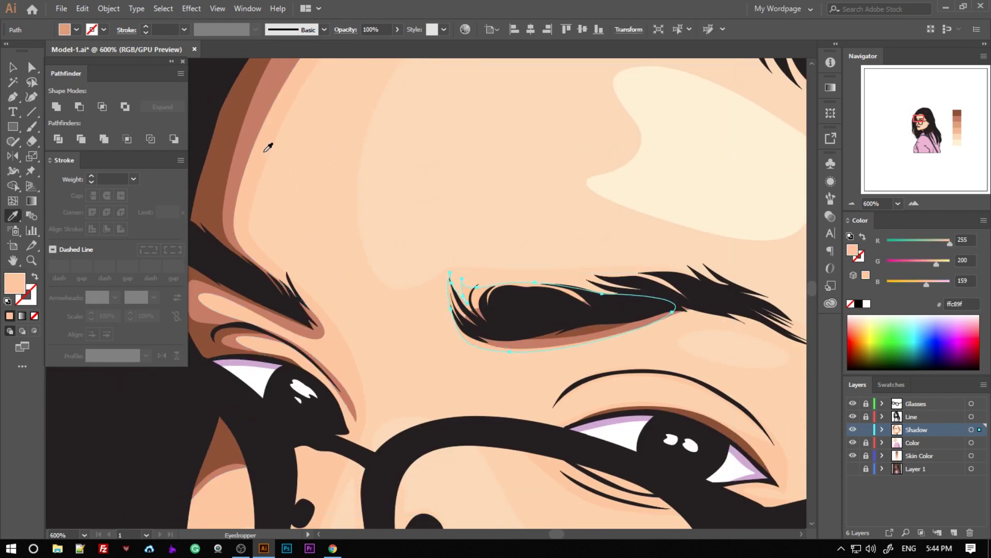
Lighten the large brown shadow beside the eye with sampled skin colour.
left_click(529, 342)
scroll(427, 345, "down", 1)
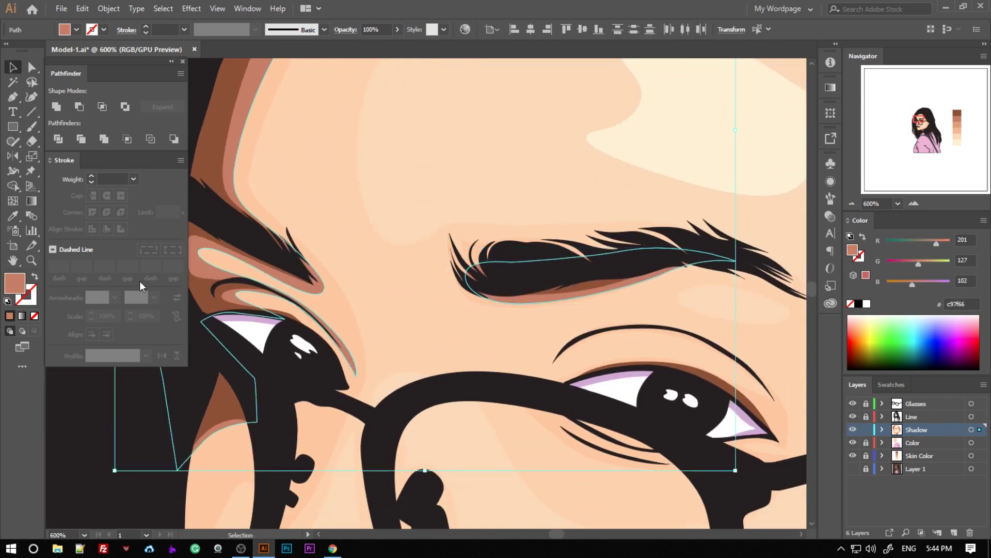
key("i")
left_click(505, 208)
double_click(14, 283)
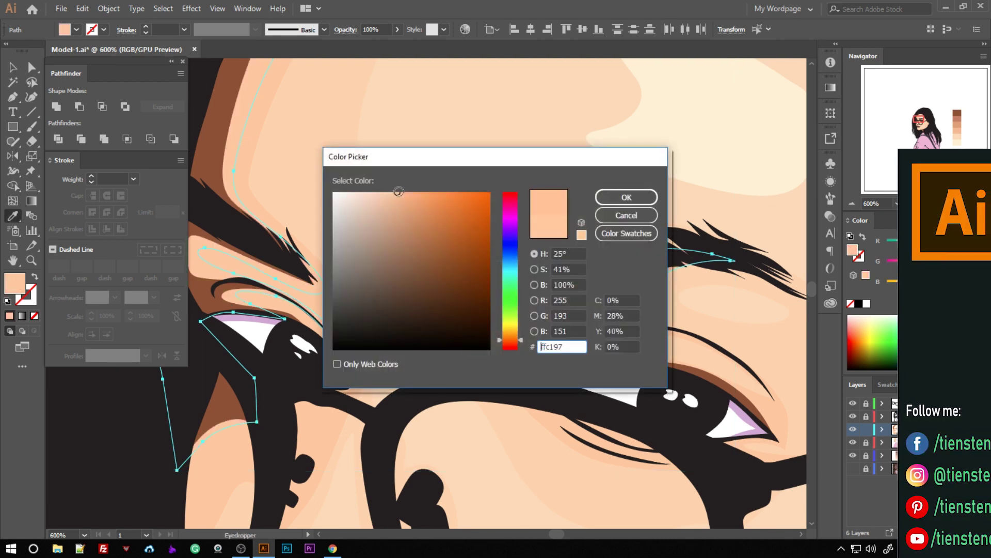
key("Escape")
key("v")
scroll(274, 338, "down", 1)
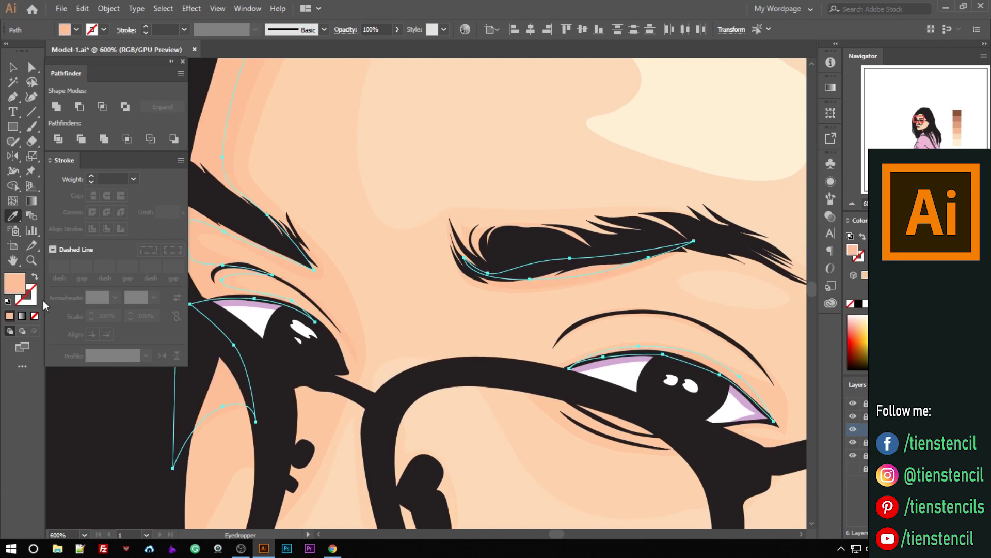
left_click(598, 199)
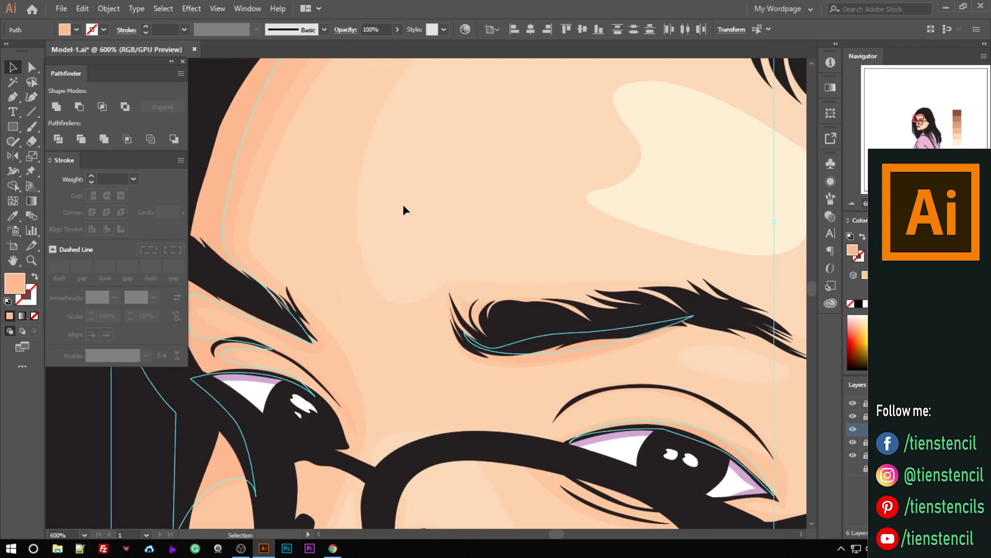
Give the cheek shadow and ear shadows the forehead skin colour.
scroll(402, 209, "down", 3)
mouse_move(568, 258)
left_mouse_down()
mouse_move(599, 292)
mouse_move(666, 292)
left_mouse_up()
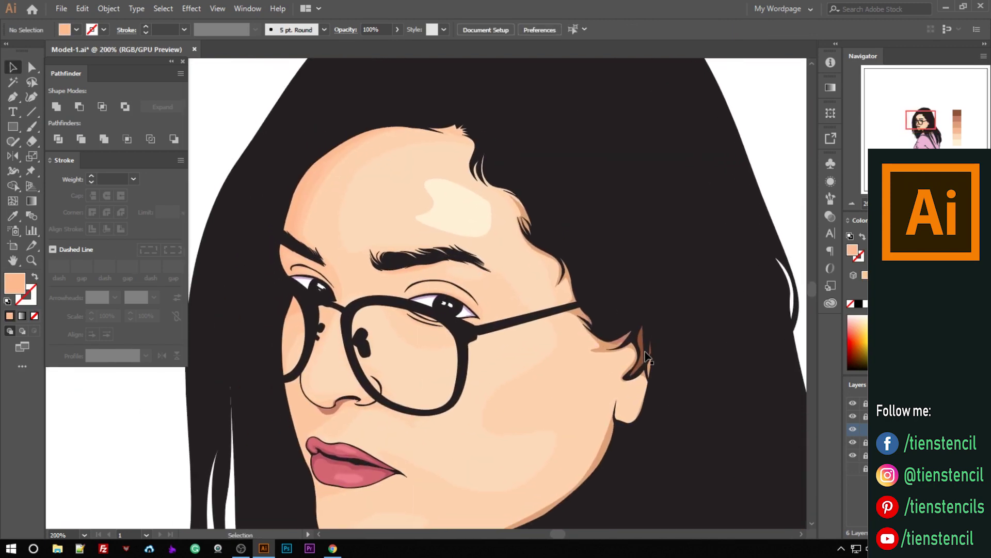
left_click(640, 346)
key("i")
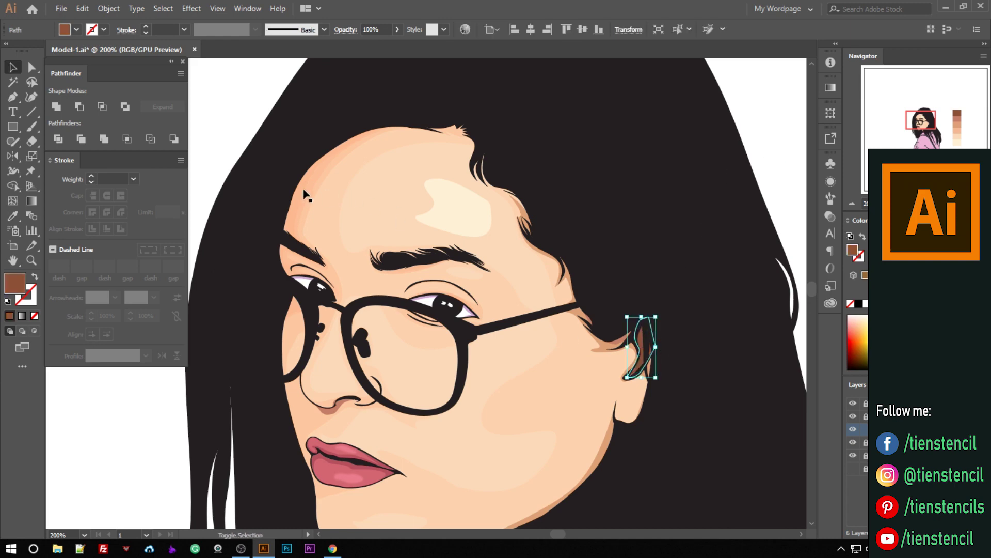
scroll(767, 201, "down", 3)
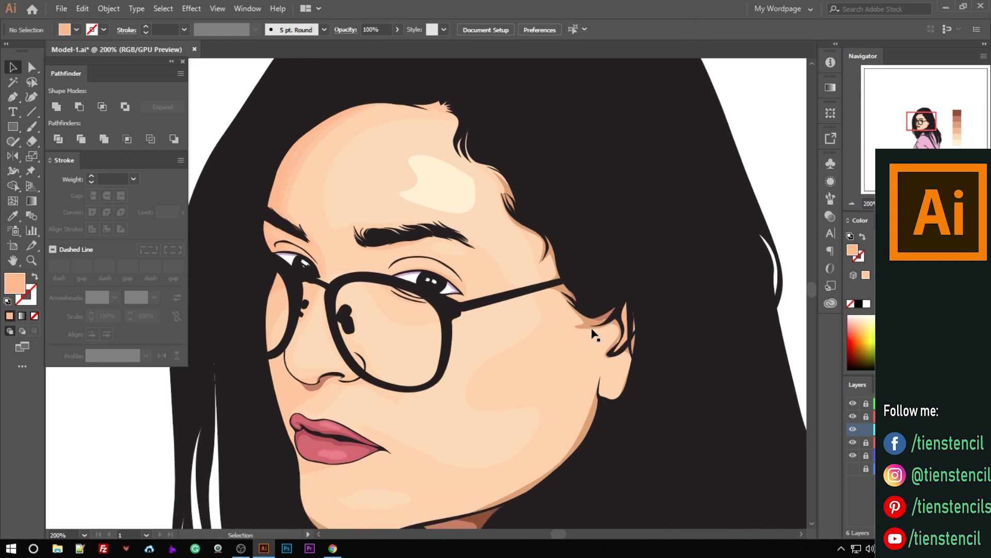
left_click(587, 380)
key("i")
left_click(289, 322)
left_click(284, 127)
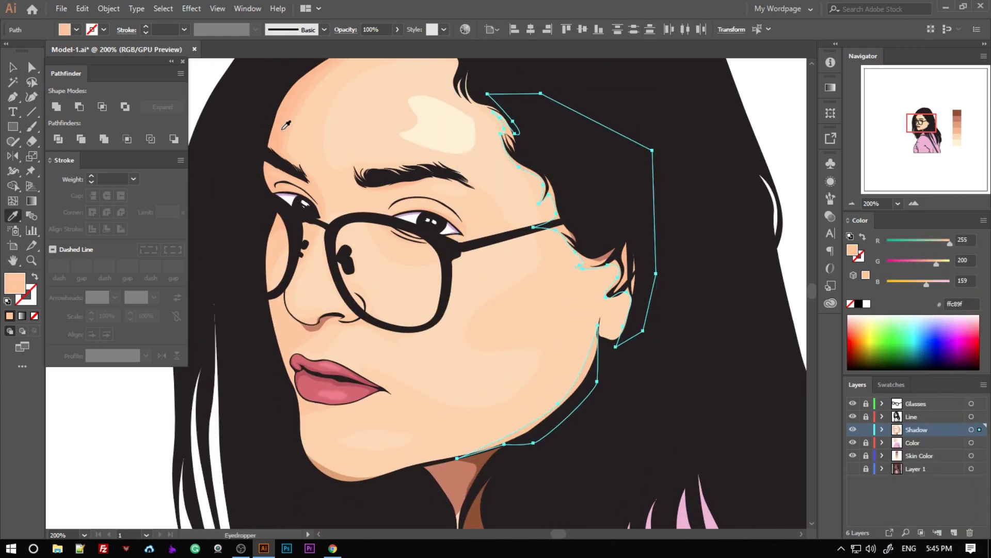
left_click(576, 222, "ctrl")
left_click(295, 133)
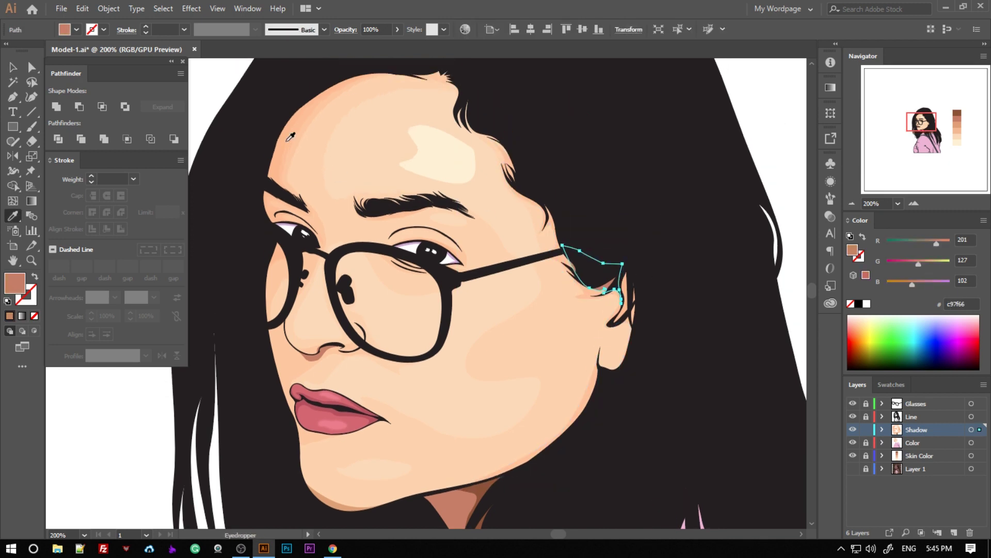
Lighten both neck shadow paths with the sampled forehead skin colour.
scroll(489, 195, "down", 1)
scroll(490, 195, "down", 3)
left_click(443, 413, "ctrl")
scroll(324, 245, "up", 4)
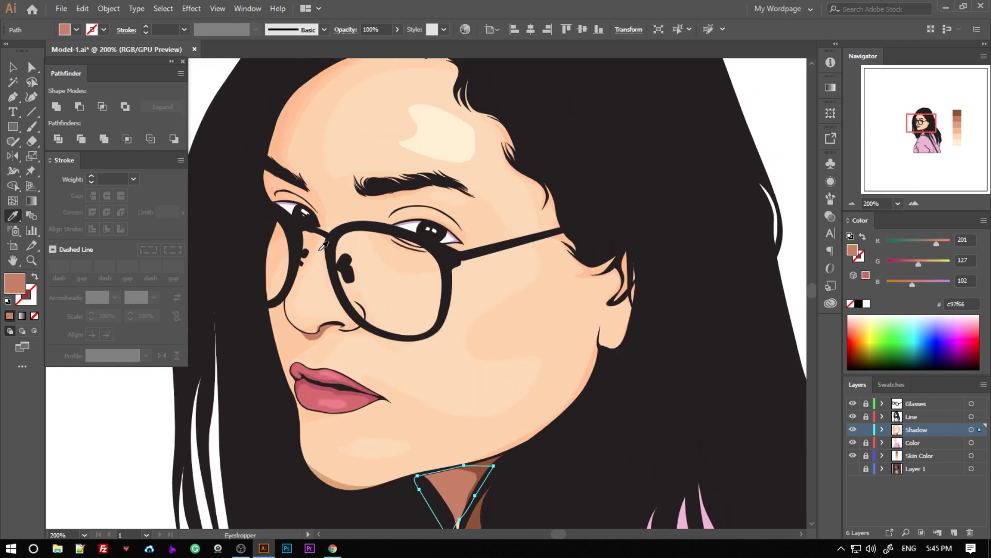
left_click(292, 118)
scroll(291, 119, "down", 2)
left_click(485, 465, "ctrl")
scroll(486, 465, "up", 3)
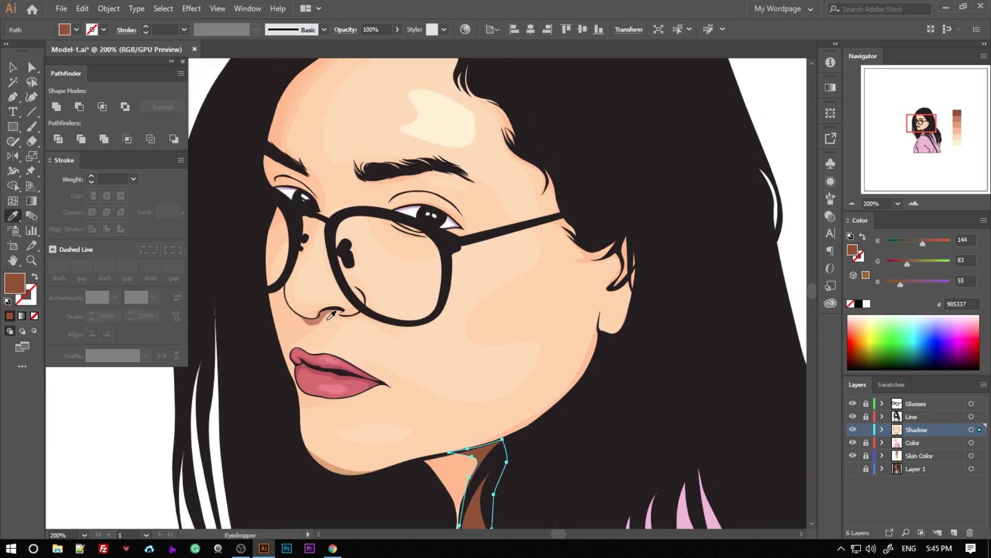
left_click(292, 118)
key("v")
Sample light skin colour onto the nostril shadow.
scroll(586, 253, "down", 3)
scroll(482, 288, "up", 3)
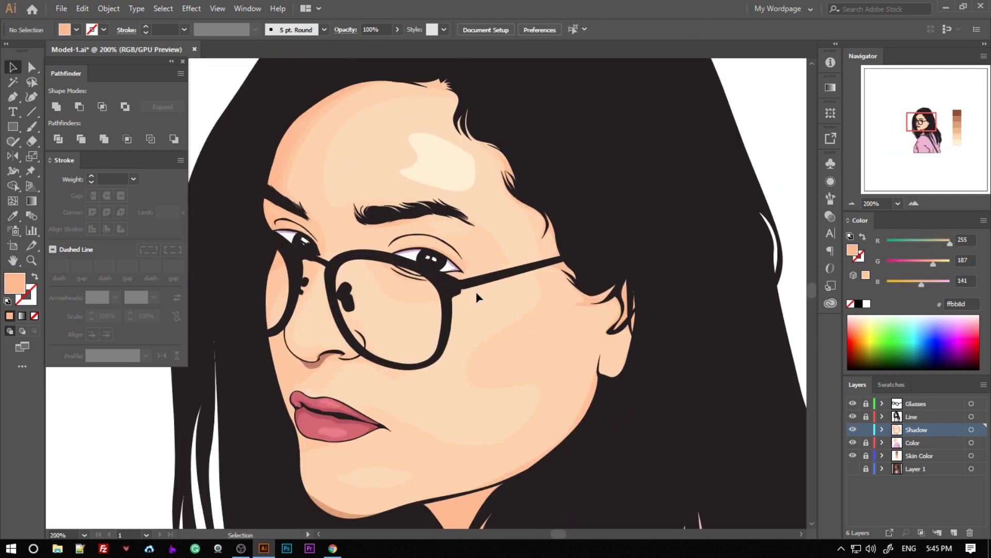
left_click(312, 310, "ctrl")
scroll(344, 398, "down", 1)
key("i")
left_click(344, 398)
scroll(345, 399, "up", 1)
Review the recoloured ear, eyebrow and face shadows across the portrait.
left_click(574, 222, "ctrl")
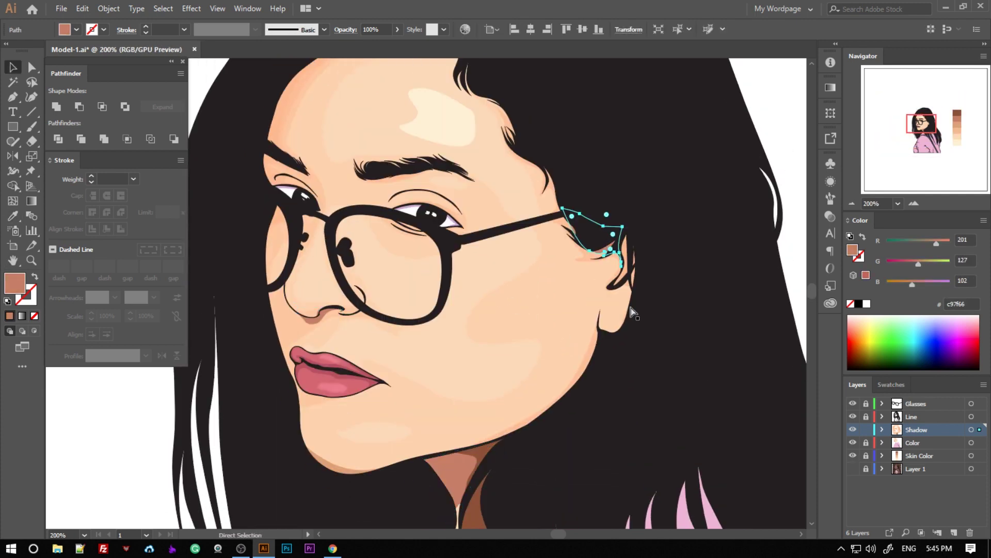
left_click(609, 289)
left_click(372, 168, "ctrl")
key("v")
left_click(621, 322)
scroll(621, 323, "down", 4)
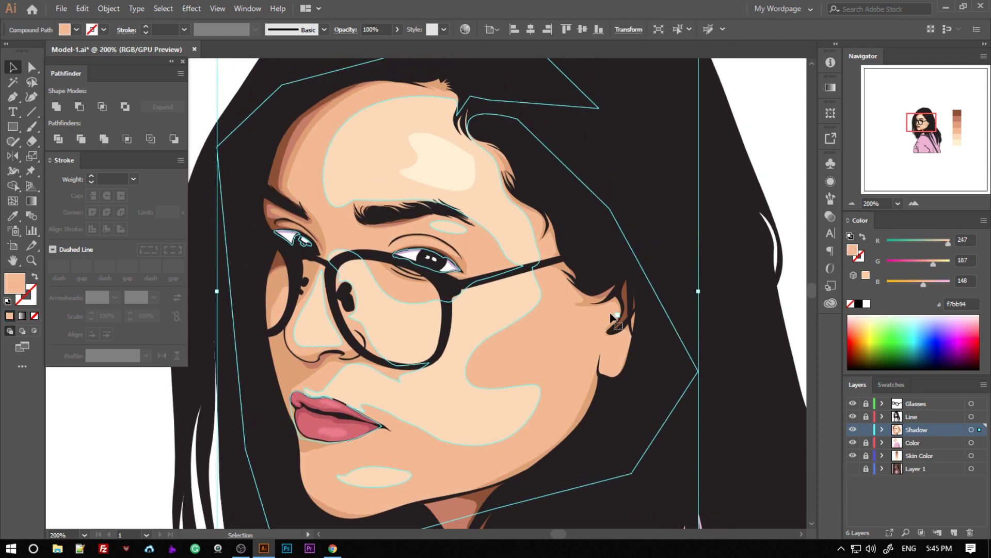
scroll(651, 267, "down", 1)
scroll(641, 279, "right", 2)
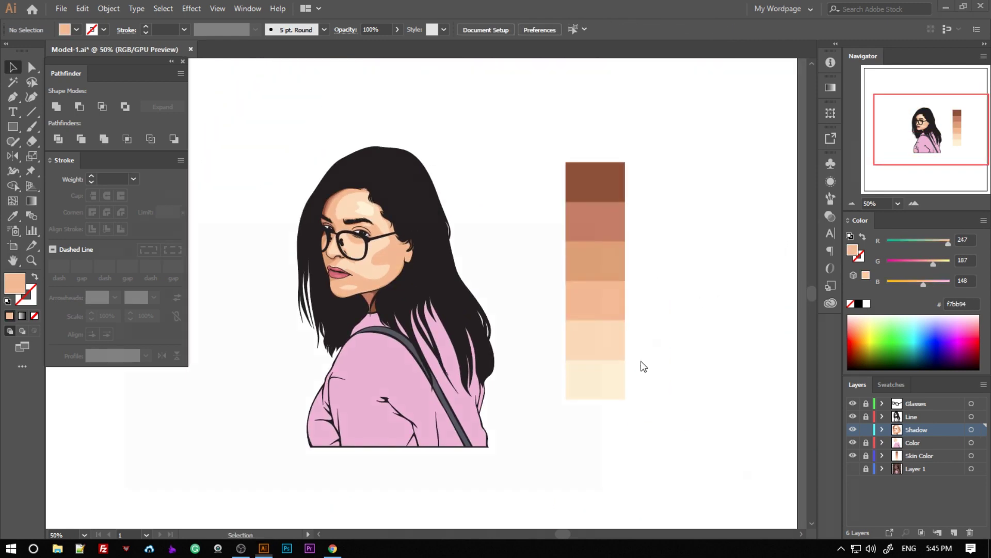
key("alt+Tab")
Browse the skin color image results, previewing the Caucasian skin tone and best-colours charts.
scroll(413, 258, "up", 5)
scroll(447, 267, "down", 9)
scroll(561, 242, "down", 2)
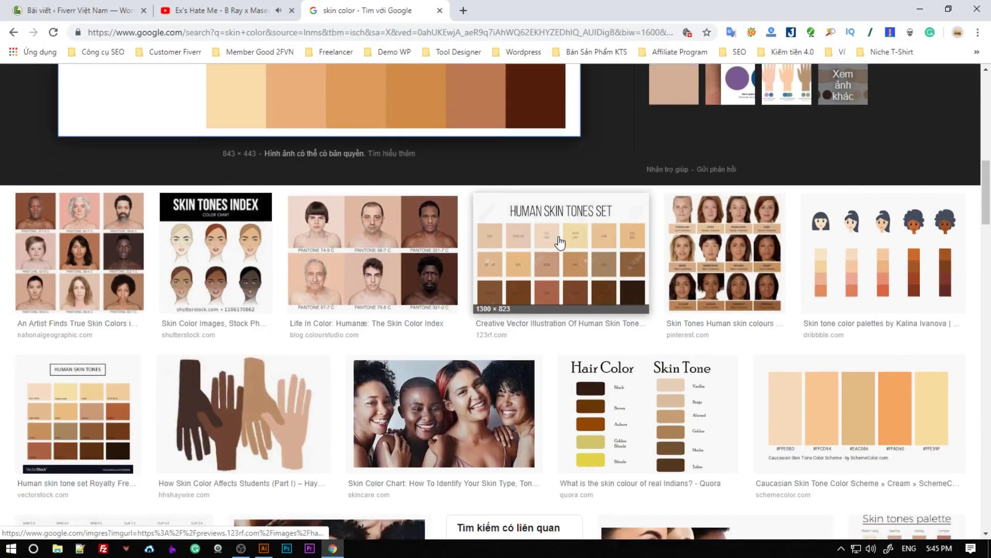
left_click(858, 371)
scroll(346, 320, "up", 2)
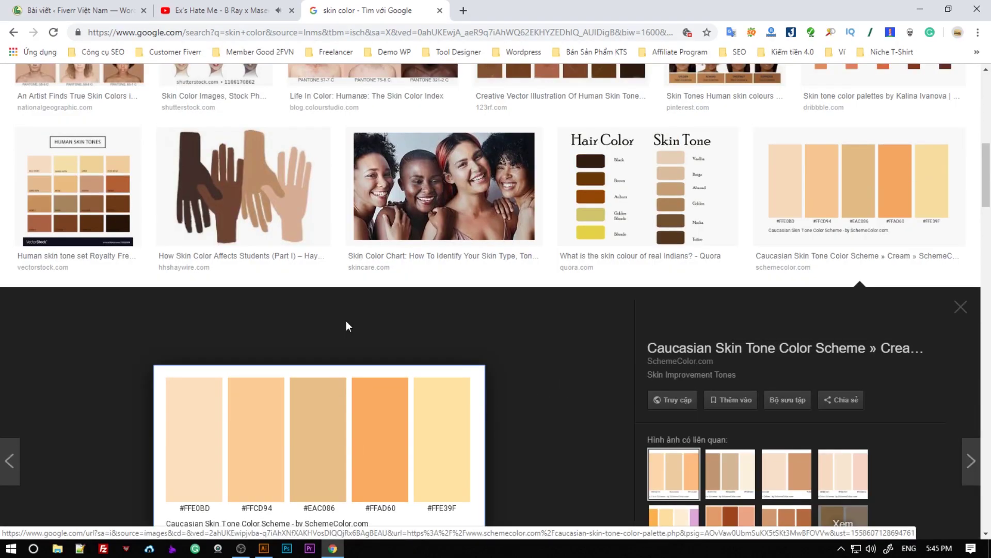
scroll(345, 321, "down", 6)
scroll(372, 320, "down", 4)
scroll(383, 315, "down", 3)
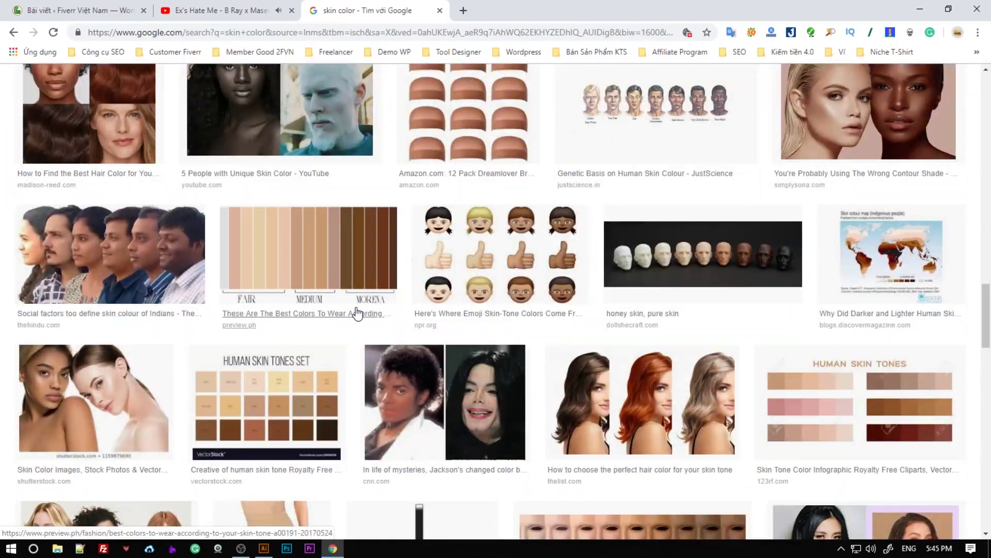
left_click(382, 312)
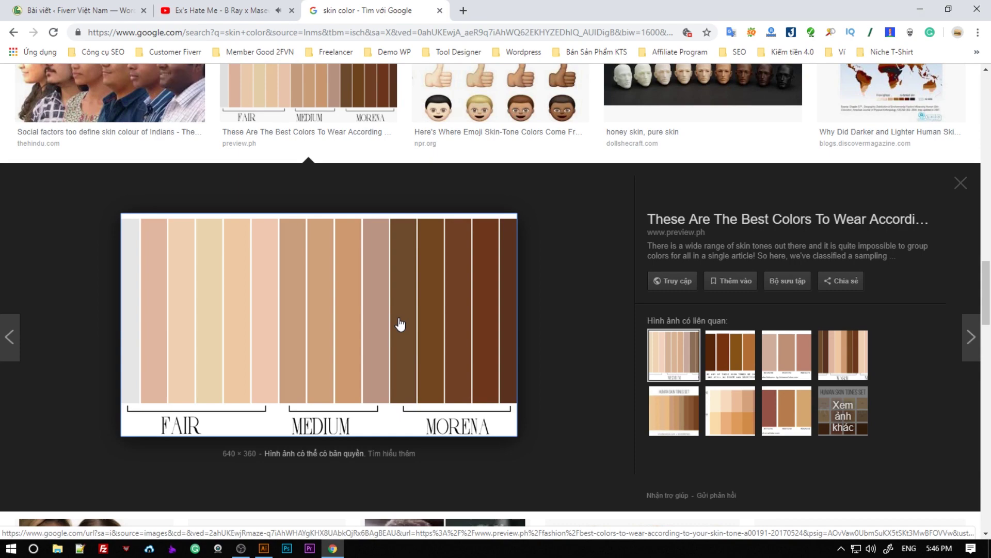
scroll(400, 324, "down", 5)
Copy the Skin Tone Color Infographic image and paste it into the Illustrator artboard.
left_click(857, 331)
right_click(350, 387)
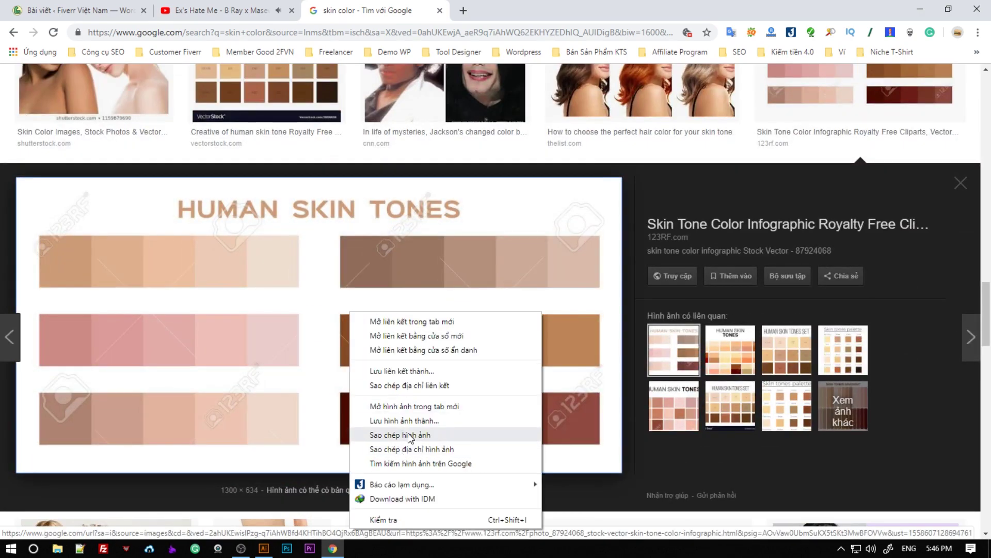
left_click(410, 435)
key("alt+Tab")
key("ctrl+v")
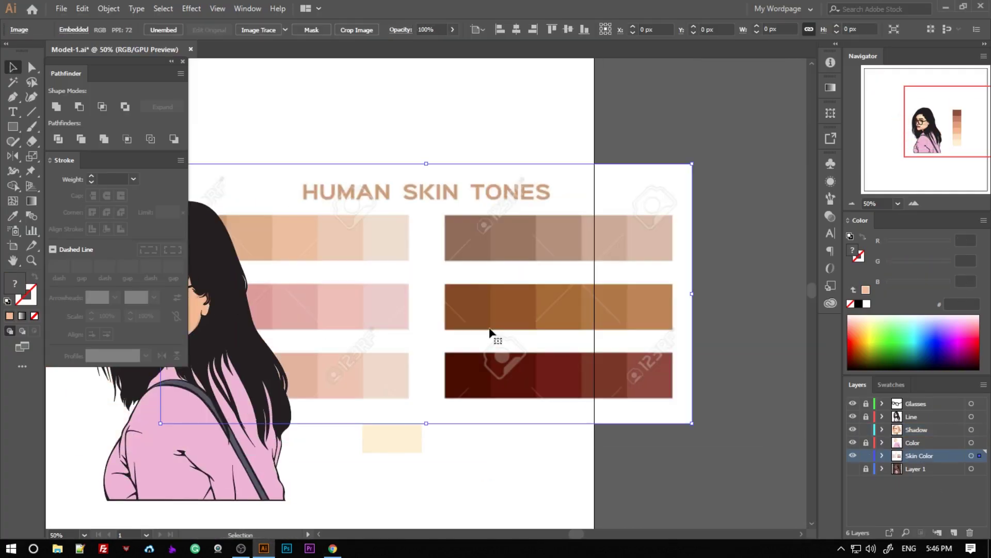
Crop the pasted HUMAN SKIN TONES chart to its top row of five light swatches.
left_click(374, 30)
left_click_drag(303, 292, 315, 292)
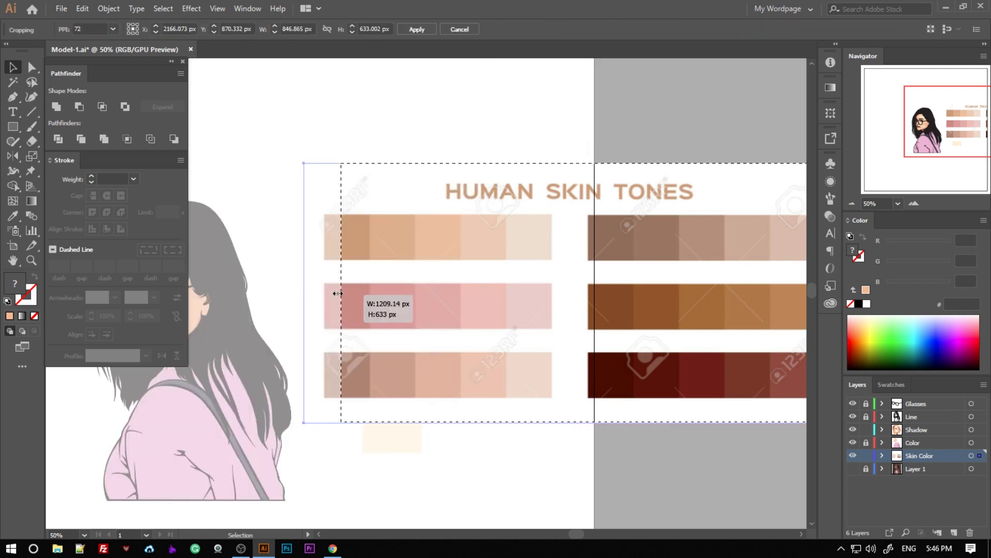
key("ctrl+minus")
left_click_drag(602, 293, 422, 297)
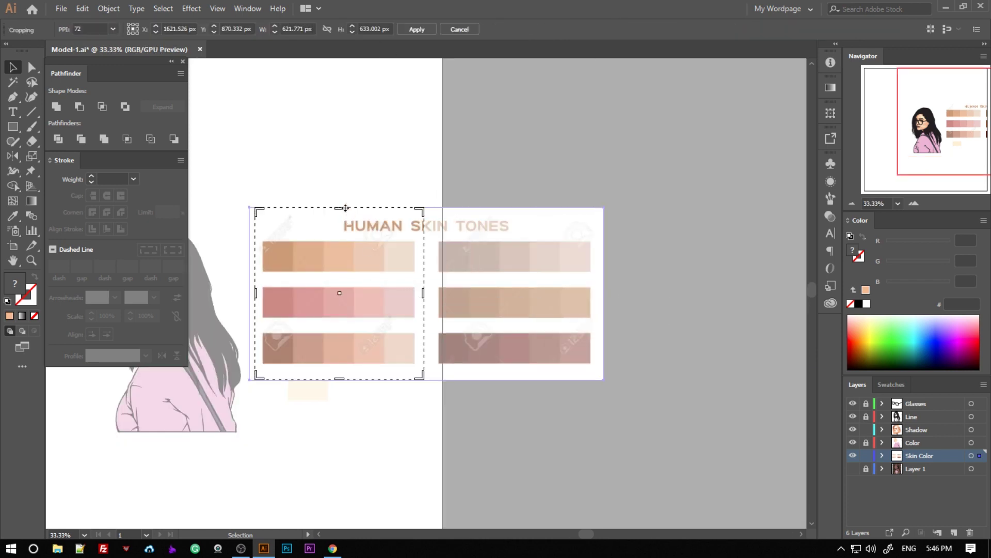
mouse_move(335, 370)
left_mouse_down()
mouse_move(354, 327)
mouse_move(354, 269)
left_mouse_up()
key("Return")
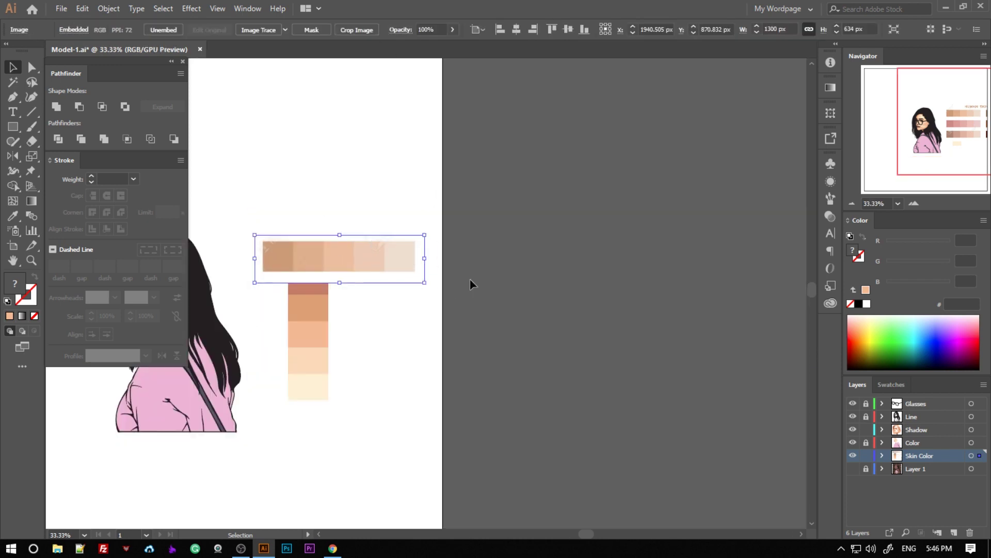
left_click_drag(471, 281, 551, 332)
key("ctrl+plus")
Zoom around the face and select a face shadow shape.
scroll(380, 370, "up", 2)
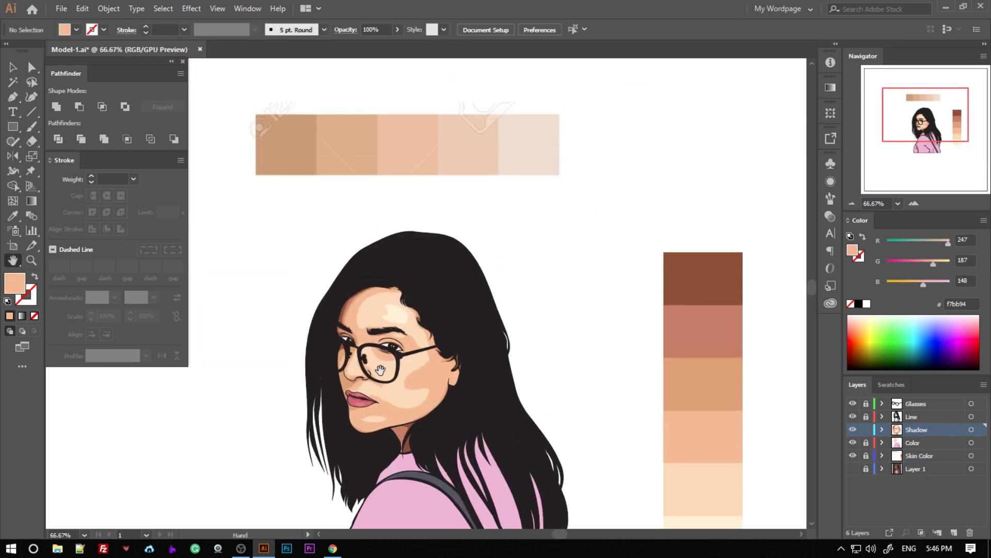
scroll(619, 258, "up", 3)
scroll(542, 288, "up", 1)
scroll(413, 266, "up", 2)
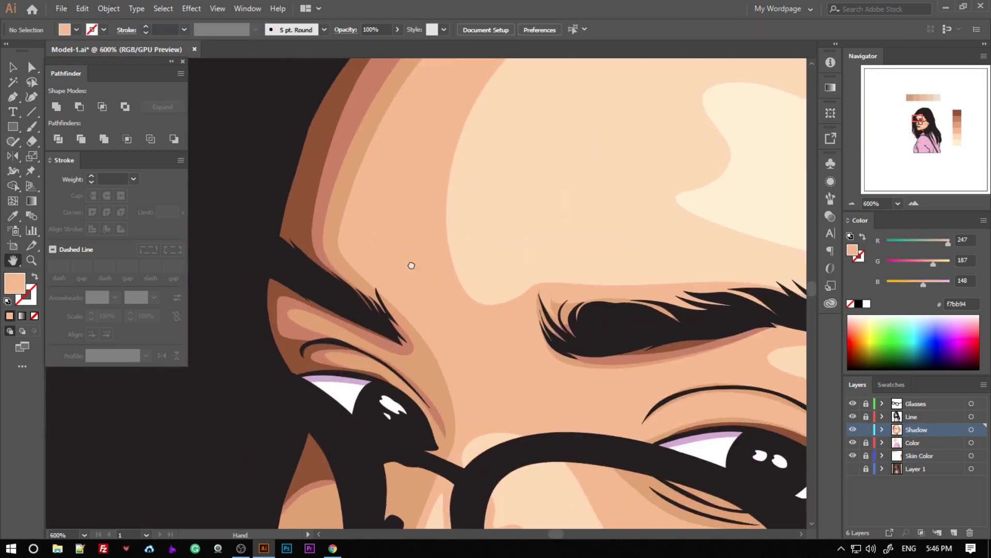
left_click(379, 300)
scroll(591, 263, "down", 2)
scroll(538, 181, "down", 5)
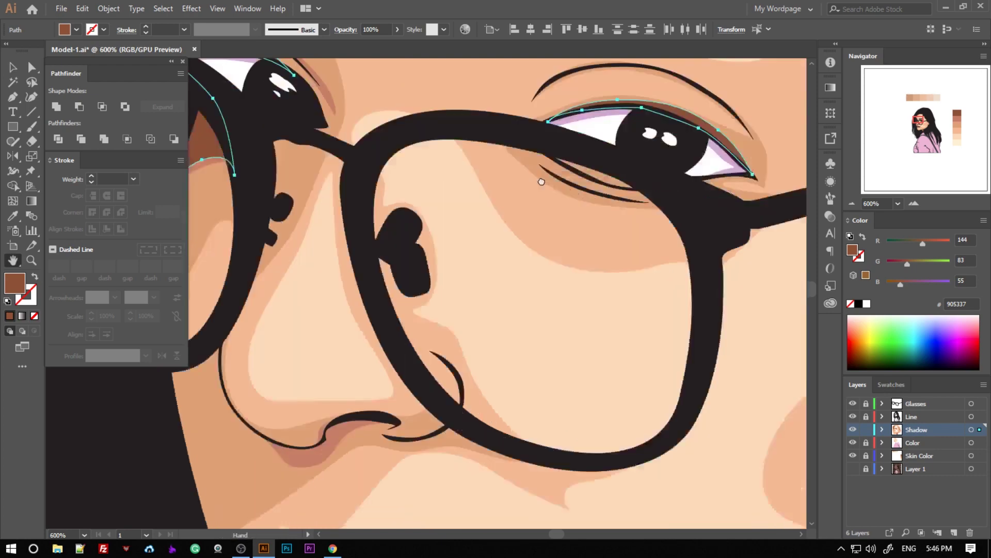
scroll(516, 217, "down", 2)
scroll(506, 228, "up", 2)
scroll(452, 285, "down", 1, "alt")
scroll(523, 310, "down", 1, "alt")
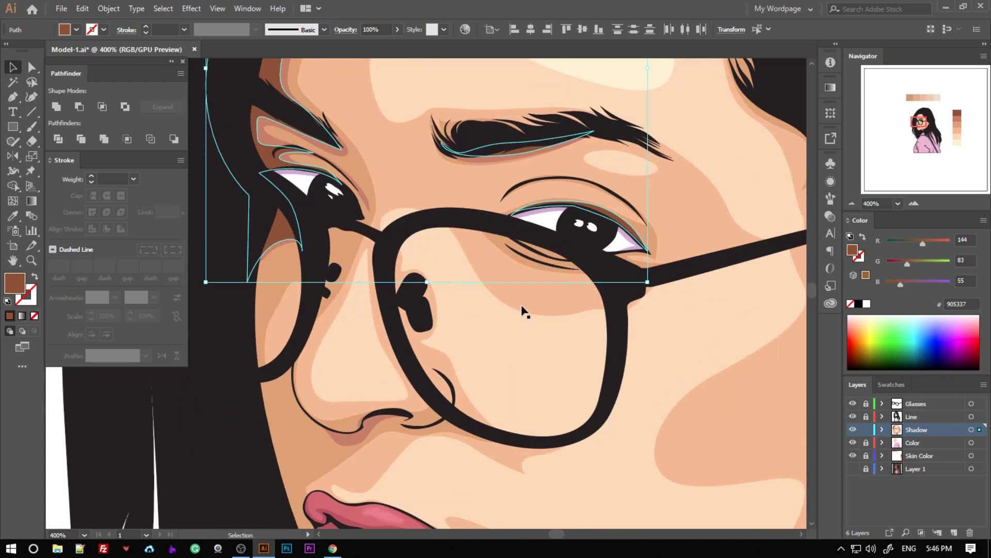
scroll(522, 310, "down", 3, "alt")
scroll(522, 411, "up", 1, "alt")
scroll(630, 207, "down", 1, "alt")
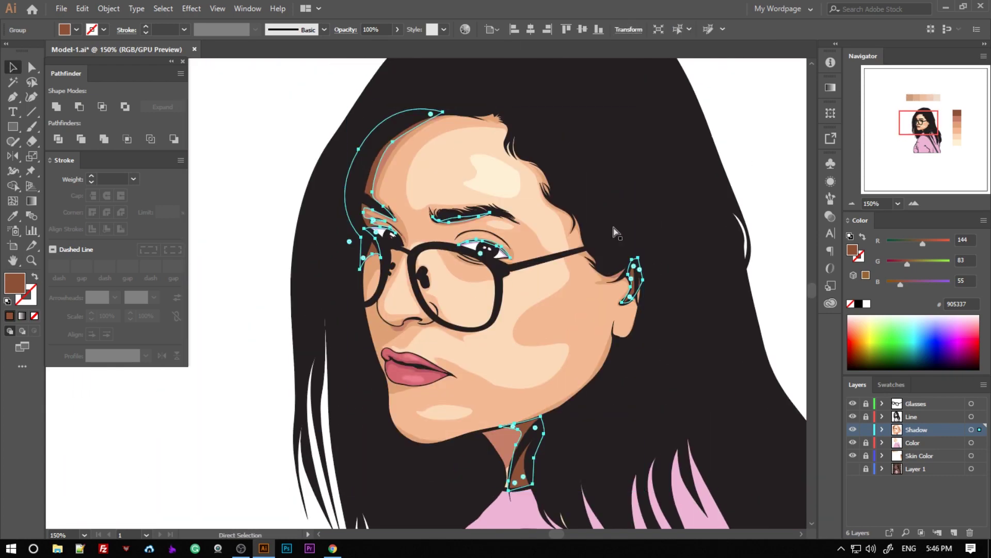
scroll(572, 221, "down", 1, "alt")
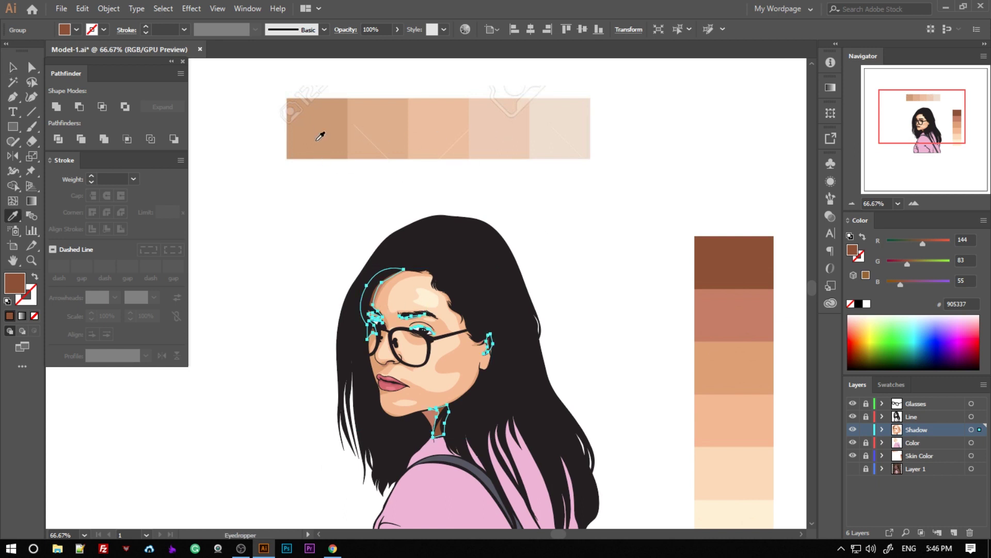
scroll(413, 356, "up", 2, "alt")
Recolor the temple shadow with a tone sampled from the skin swatch row.
left_click(338, 210)
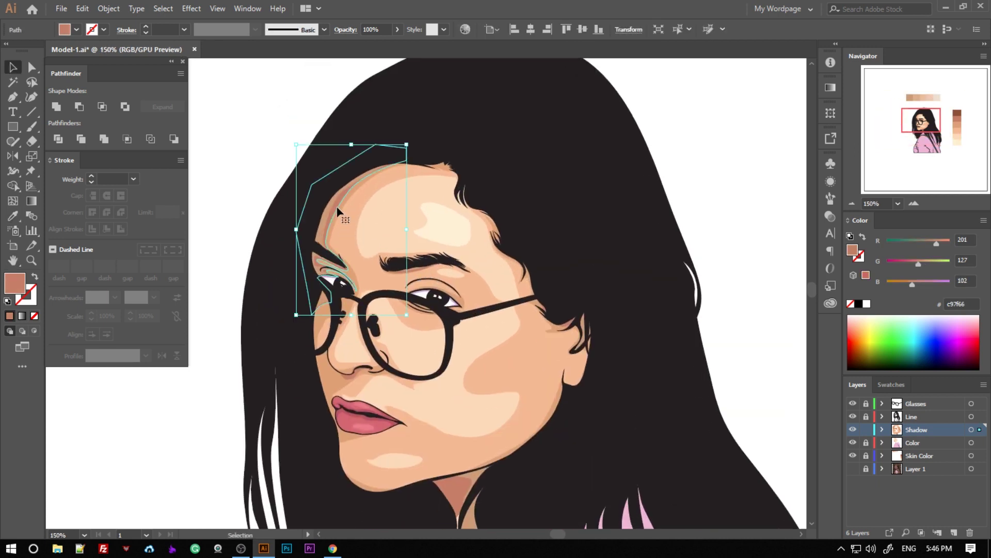
scroll(448, 437, "down", 1)
scroll(448, 437, "up", 1)
scroll(436, 231, "up", 3, "alt")
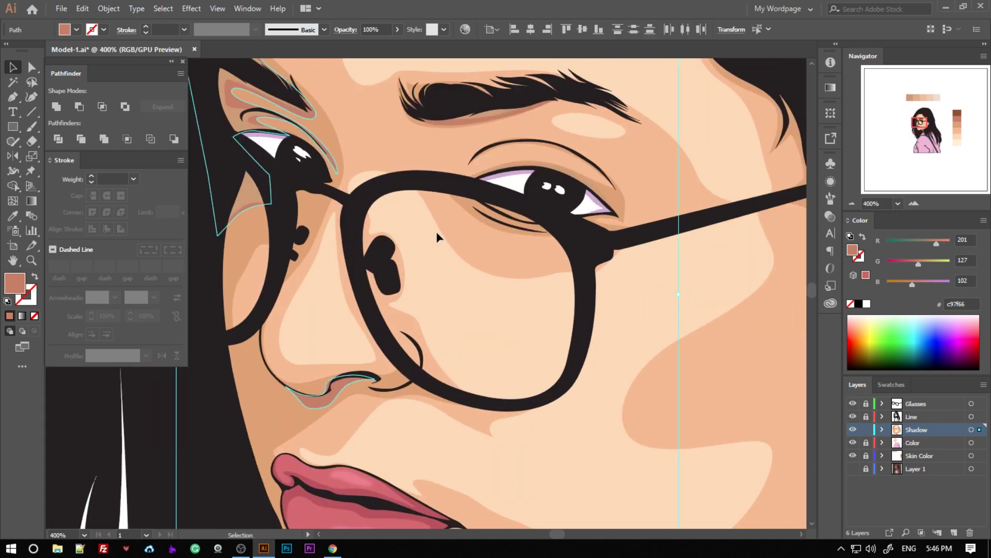
scroll(480, 229, "down", 2, "alt")
scroll(480, 229, "down", 1, "alt")
scroll(594, 250, "up", 2)
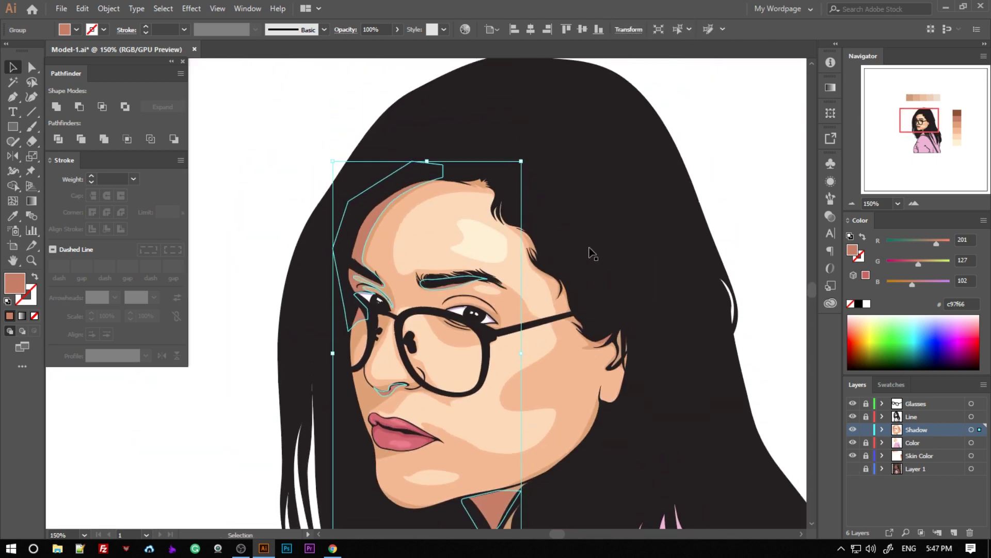
scroll(465, 181, "up", 4)
key("i")
left_click(429, 132)
scroll(465, 258, "down", 3)
key("v")
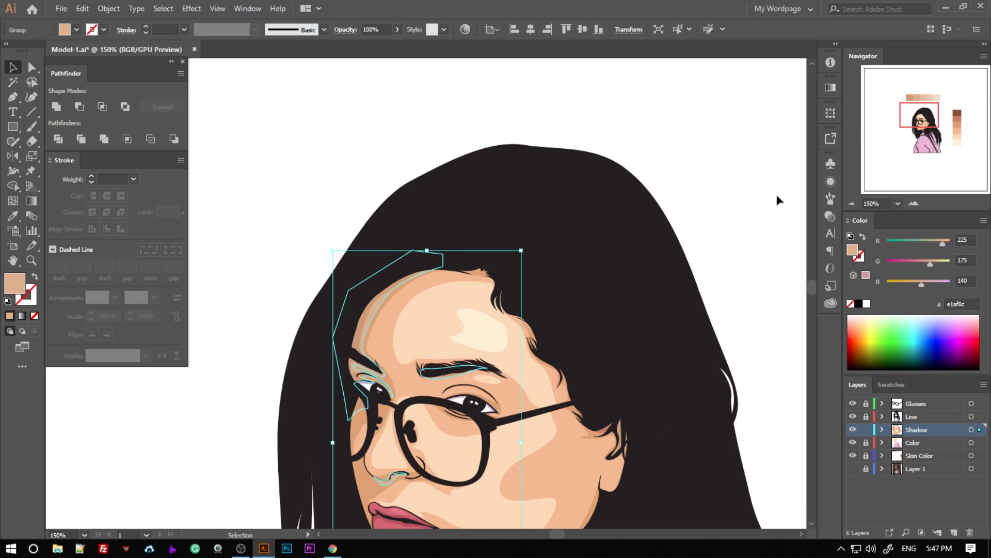
Deselect, then select the large face shadow shape.
left_click(780, 200)
scroll(388, 233, "down", 2)
left_click(366, 232)
scroll(407, 284, "up", 1, "alt")
scroll(478, 244, "up", 2, "alt")
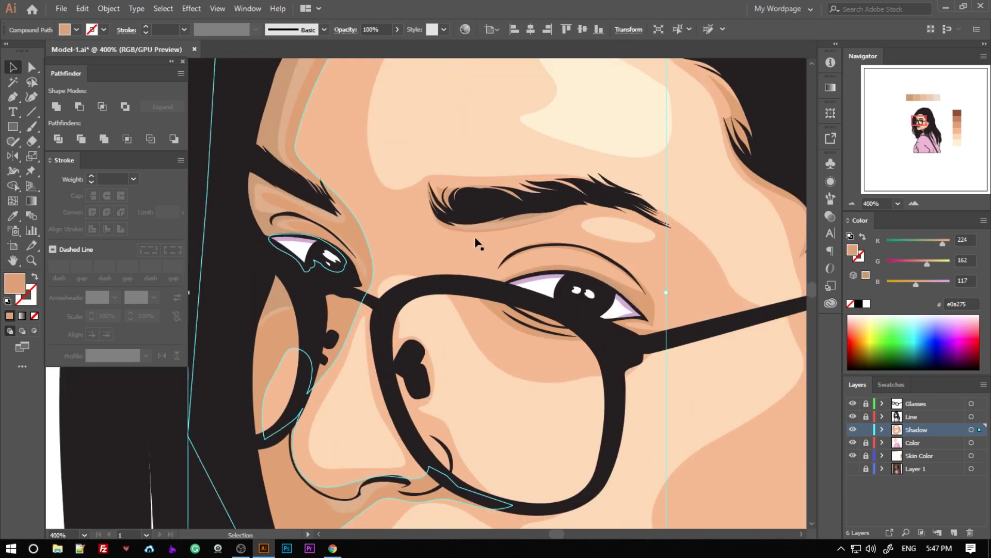
scroll(503, 326, "down", 1)
scroll(491, 392, "down", 1)
scroll(427, 325, "down", 3)
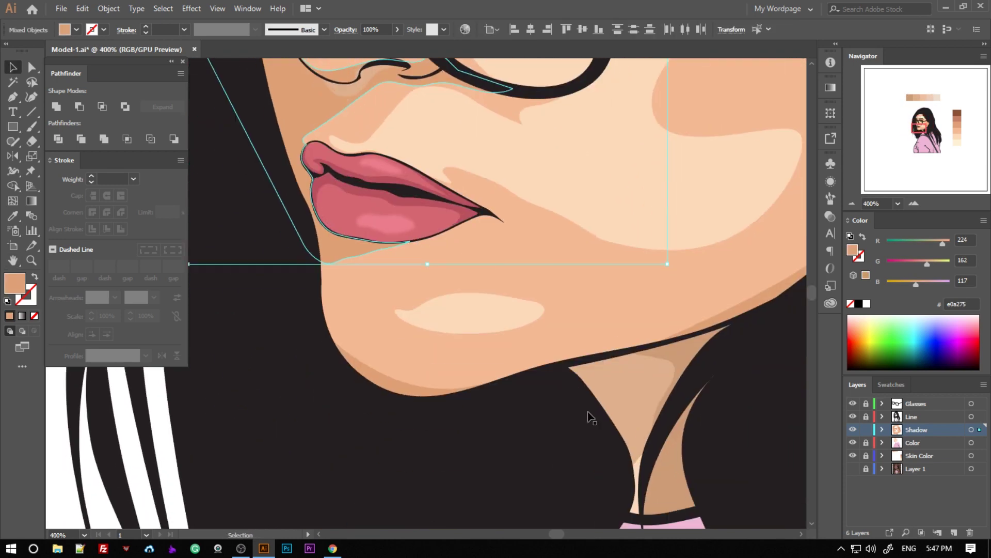
Give the shadow beside the ear a lighter sampled swatch tone.
left_click_drag(716, 298, 546, 367)
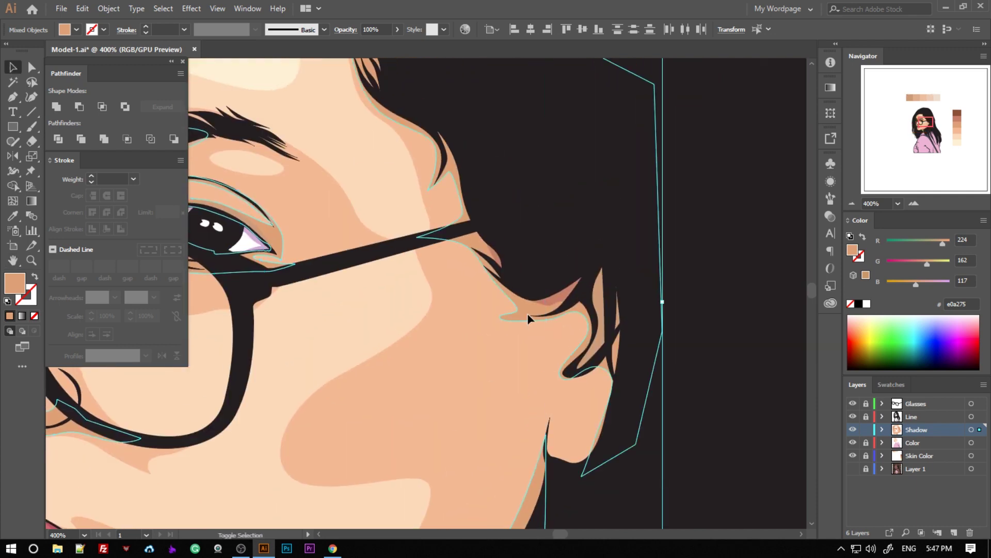
scroll(442, 255, "down", 1, "alt")
scroll(445, 281, "down", 2, "alt")
scroll(429, 248, "up", 5)
scroll(567, 309, "down", 1)
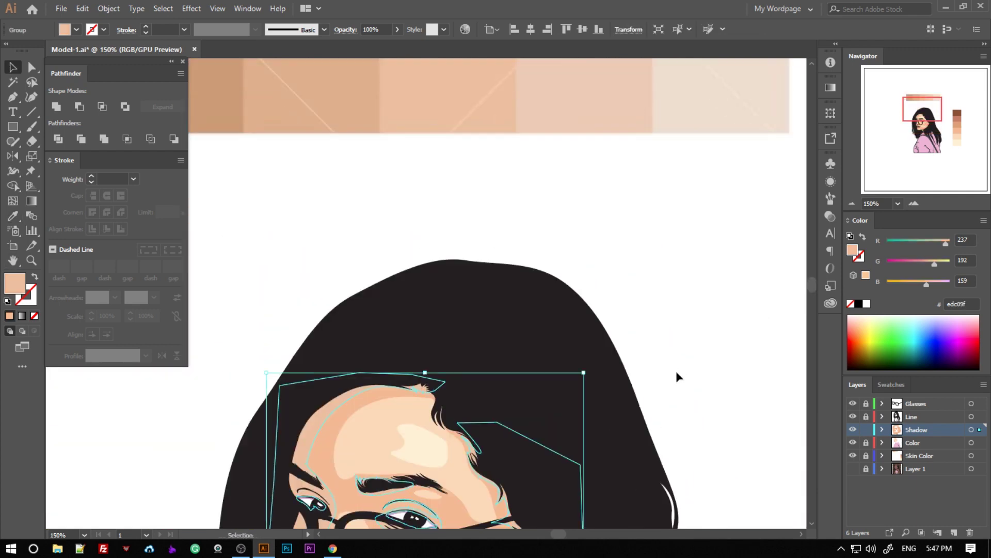
scroll(670, 376, "up", 3, "alt")
left_click(632, 289)
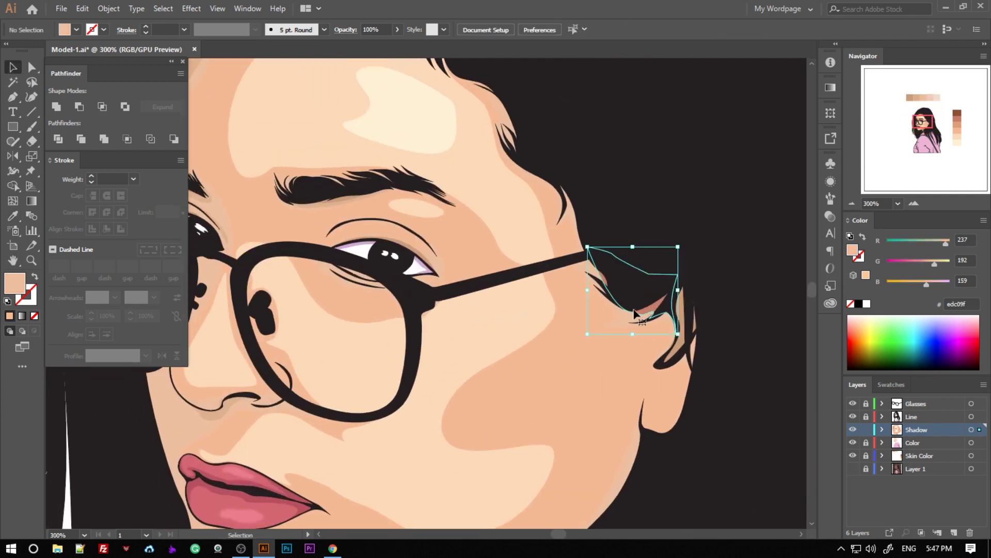
key("i")
left_click(300, 202)
Apply the pale swatch tone fdd6b8 to the shadow and clear the selection.
scroll(465, 361, "down", 2, "alt")
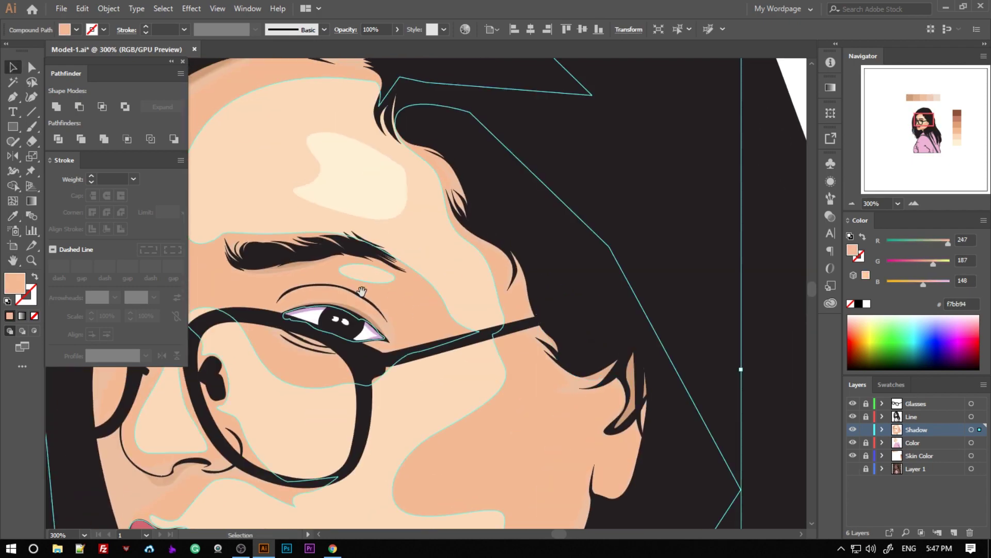
scroll(480, 382, "down", 2, "alt")
scroll(633, 353, "up", 3, "alt")
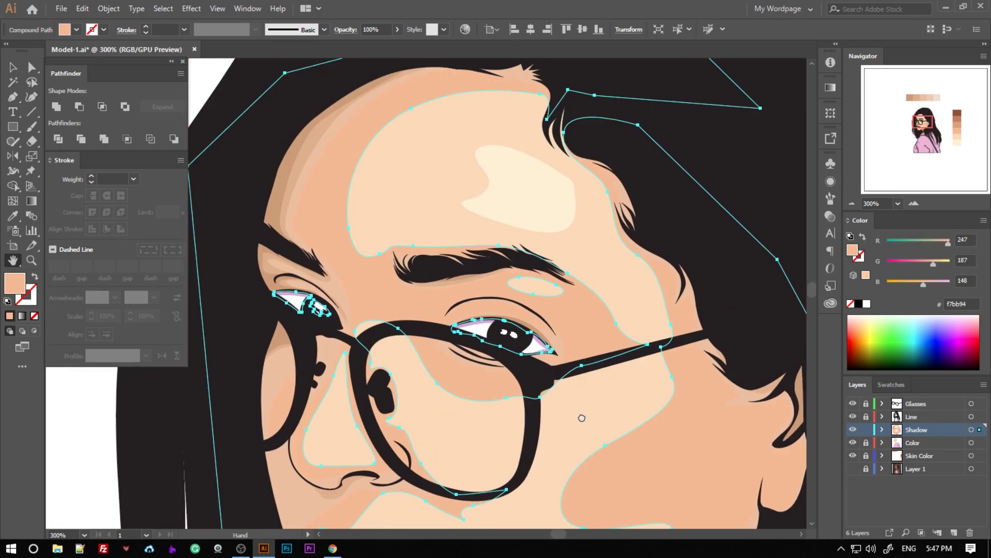
scroll(509, 298, "down", 3, "alt")
scroll(500, 243, "up", 4)
key("u")
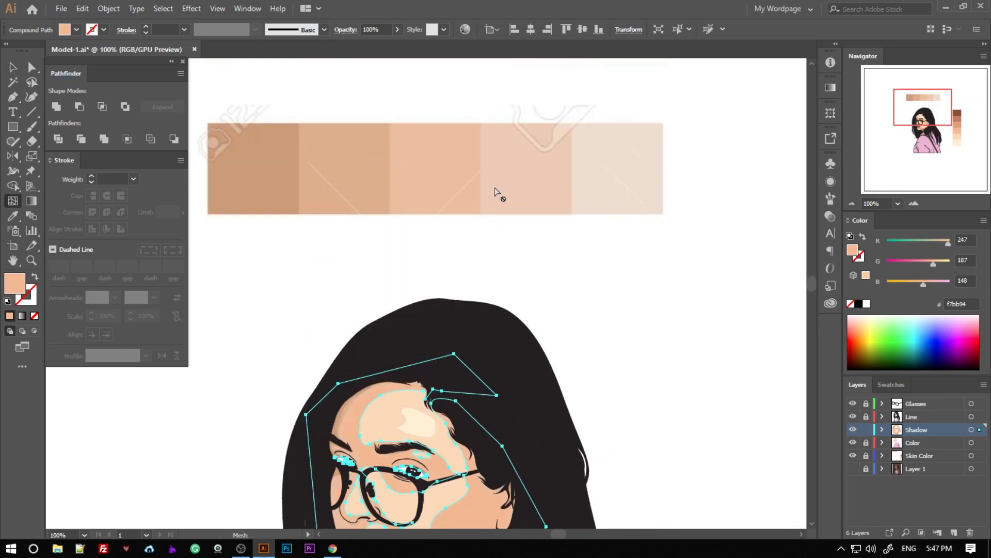
left_click(507, 182)
key("ctrl+shift+a")
scroll(624, 355, "up", 3, "alt")
scroll(472, 354, "down", 1, "alt")
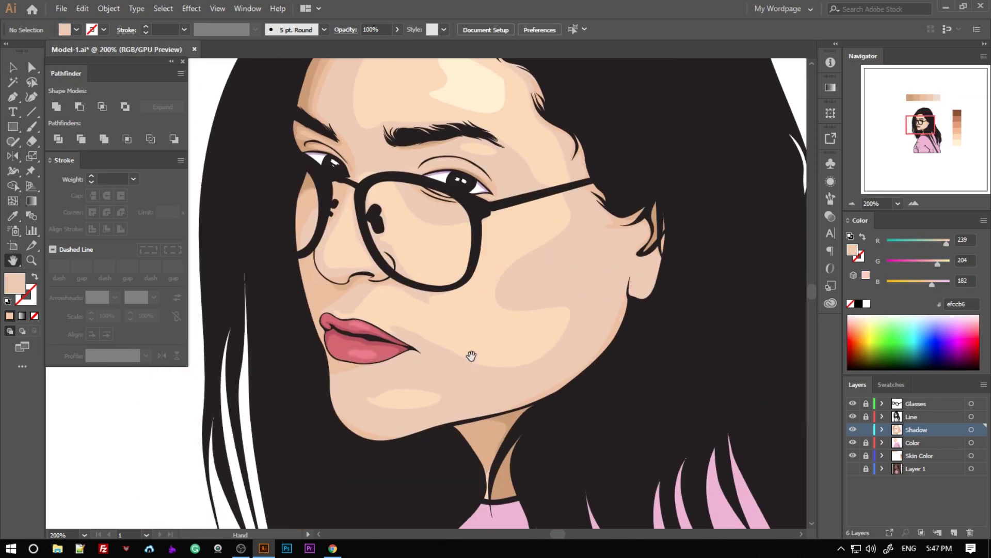
scroll(479, 333, "down", 1, "alt")
Unlock the Color layer, make it active, and bring the swatch row into view.
scroll(617, 345, "down", 2, "alt")
left_click(866, 443)
left_click(354, 365)
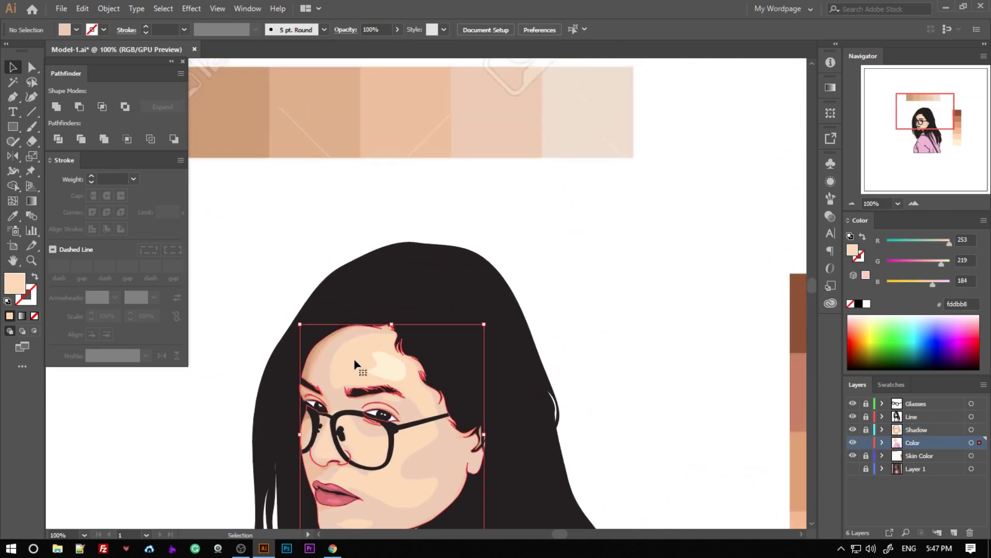
key("i")
left_click(486, 155)
left_click_drag(601, 403, 639, 379)
Fill the face skin shape with the palest swatch from the top row.
left_click(390, 355)
scroll(390, 355, "up", 2)
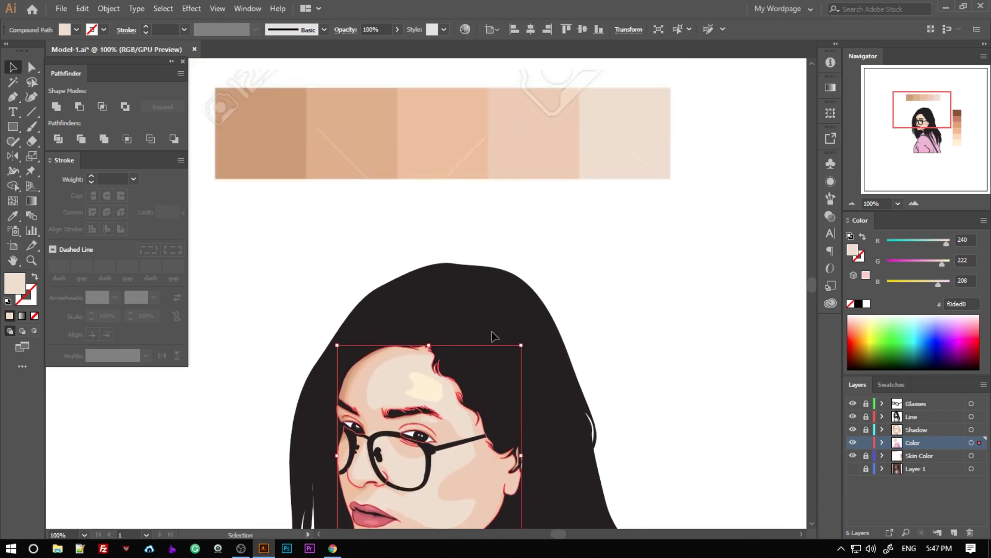
key("i")
left_click(630, 143)
scroll(652, 346, "down", 4)
scroll(553, 303, "down", 1)
scroll(563, 276, "down", 2, "alt")
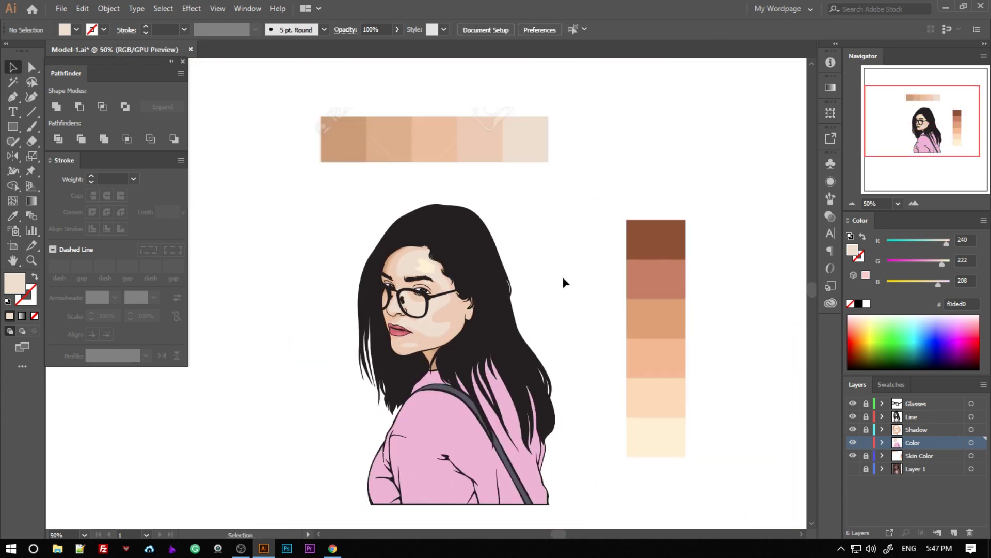
scroll(537, 364, "up", 3, "alt")
Try another swatch on the face skin, settling on the pale tone efccb6.
left_click(537, 365)
scroll(538, 366, "down", 2, "alt")
key("i")
left_click(513, 149)
Select a shadow shape on the face, then deselect it.
scroll(514, 149, "down", 3)
key("v")
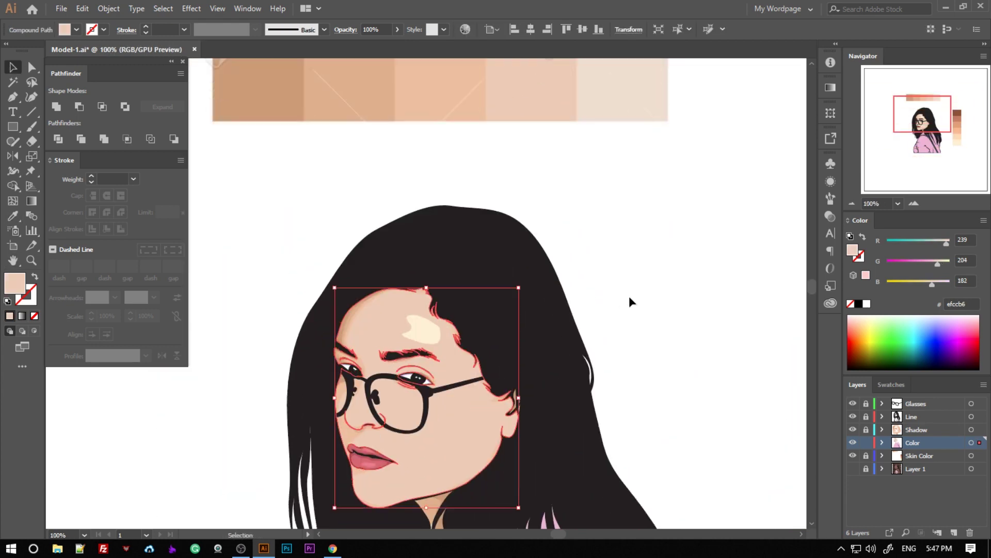
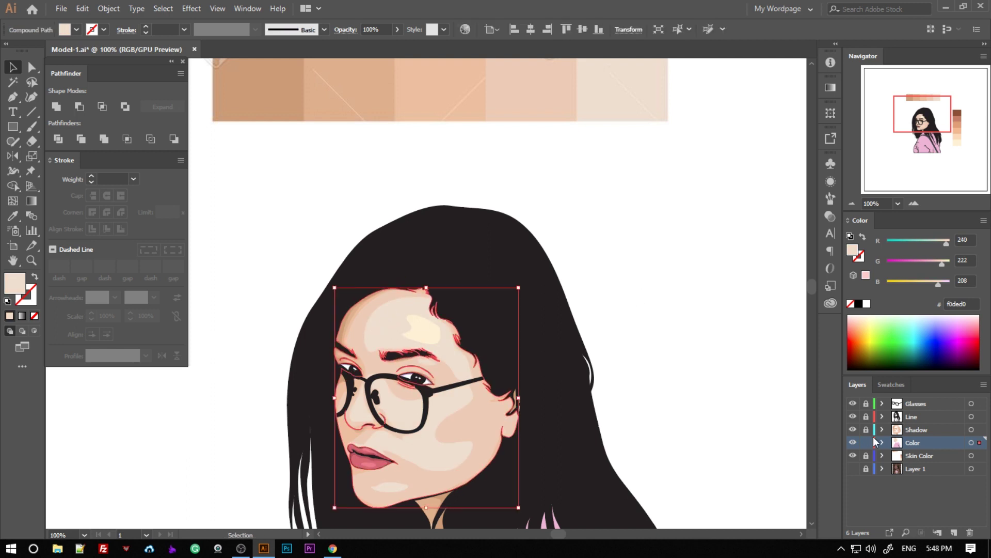
Select a shadow shape on the face, then deselect it.
left_click(372, 325)
scroll(535, 115, "up", 2)
scroll(650, 329, "down", 3)
left_click(649, 328)
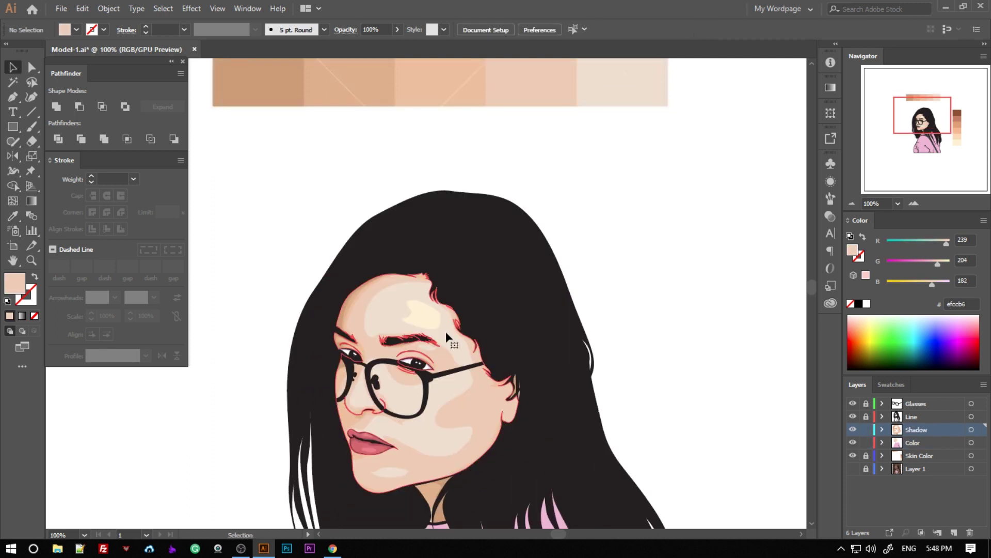
scroll(622, 88, "up", 1)
Lighten the face skin fill to #f0ded0 and recheck it in the Color Picker.
left_click(402, 335)
double_click(14, 283)
left_click(366, 194)
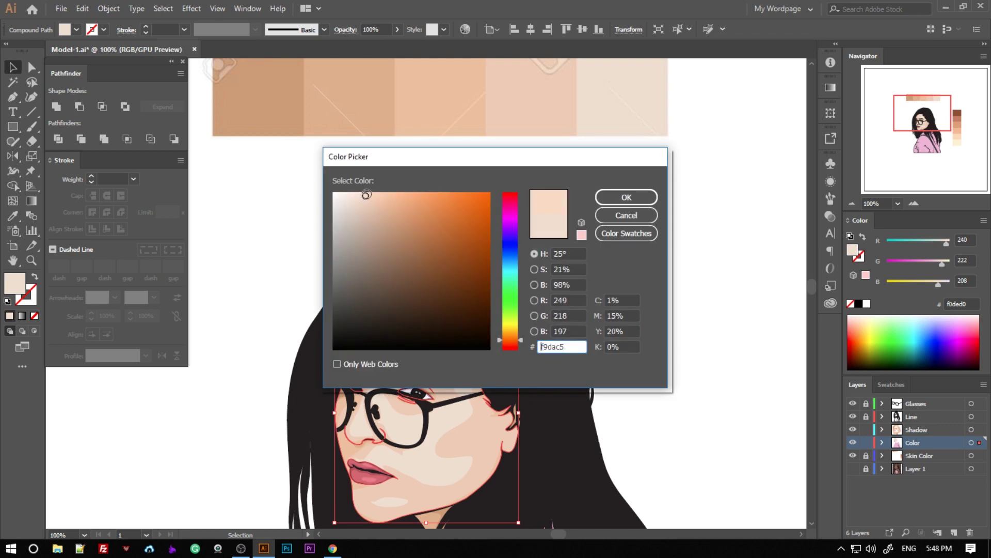
left_click(627, 198)
scroll(678, 350, "down", 2)
left_click(413, 289)
double_click(14, 282)
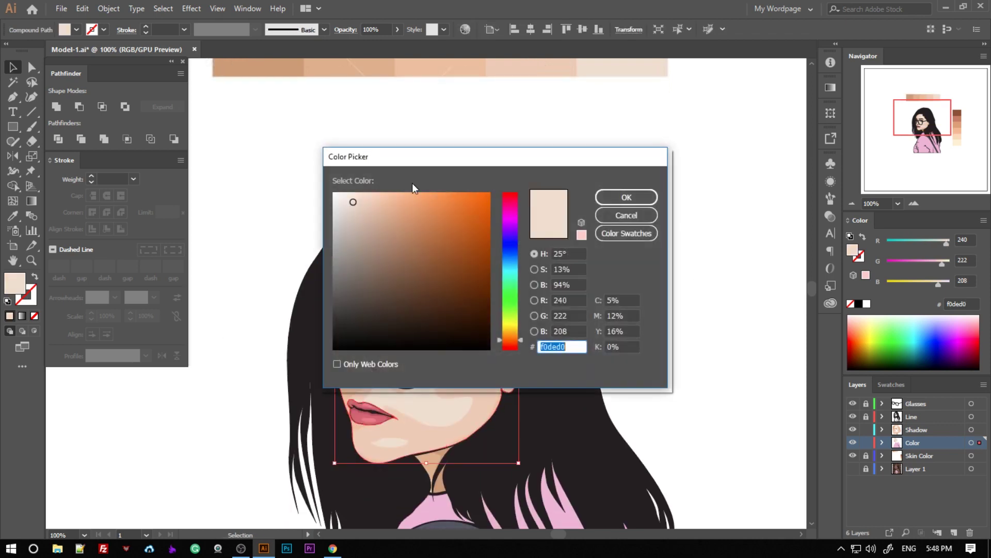
left_click(626, 197)
Inspect the forehead highlight's fill colour in the Color Picker.
scroll(659, 280, "up", 1)
left_click(418, 214)
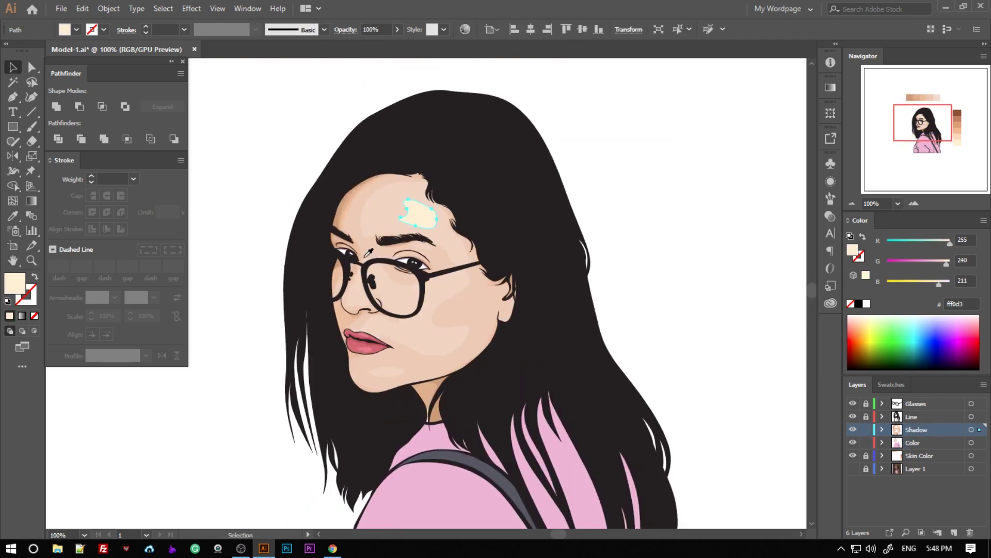
double_click(18, 286)
left_click(610, 194)
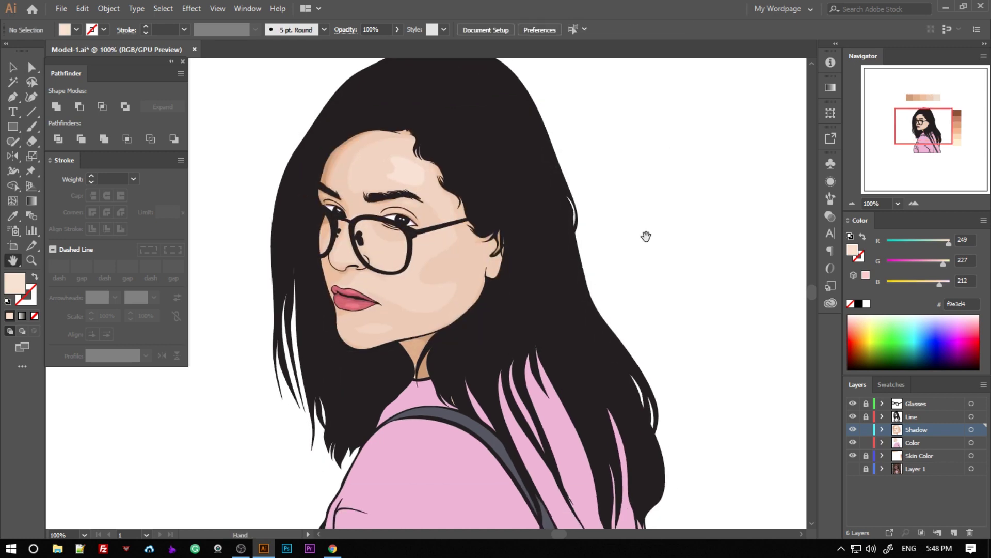
Save the portrait file with Ctrl+S.
scroll(664, 275, "up", 2)
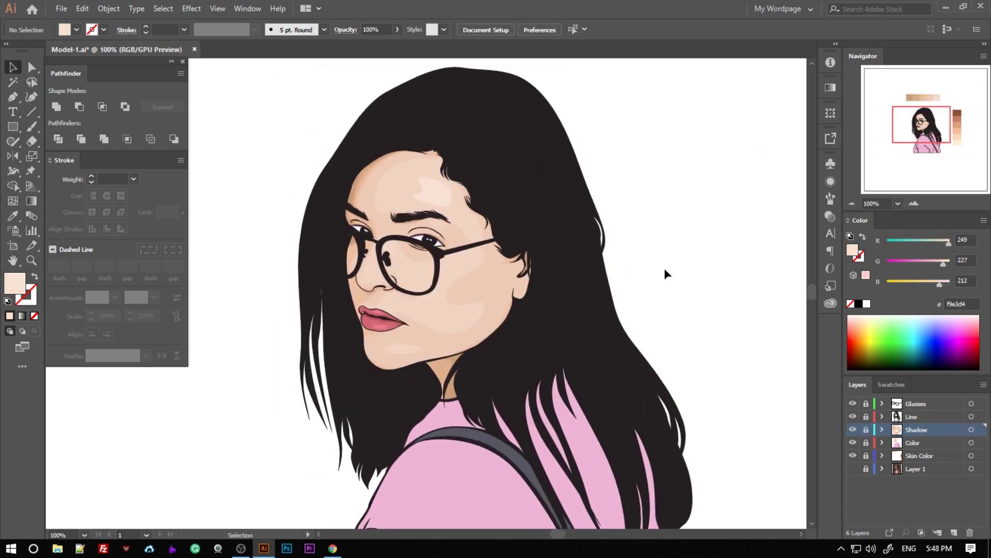
scroll(531, 345, "down", 3)
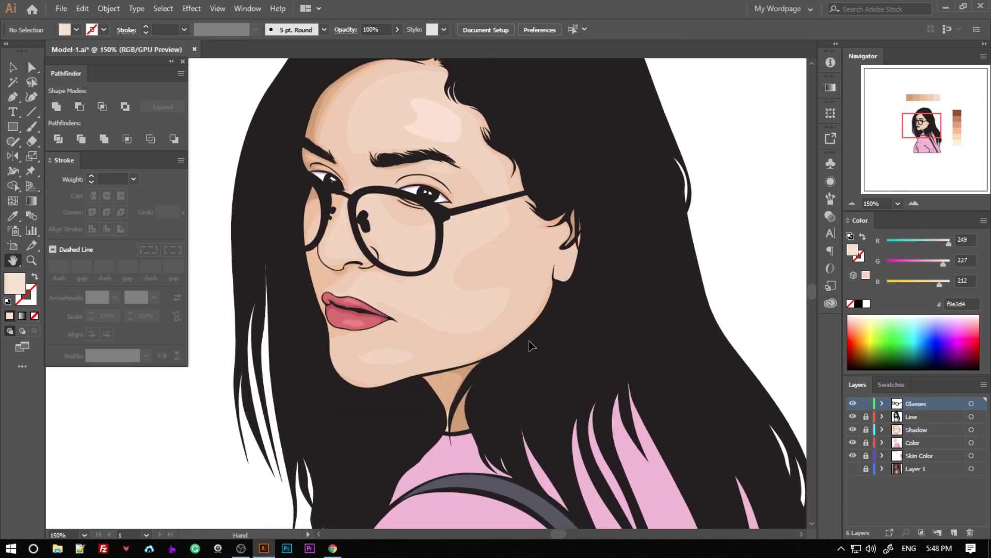
key("ctrl+s")
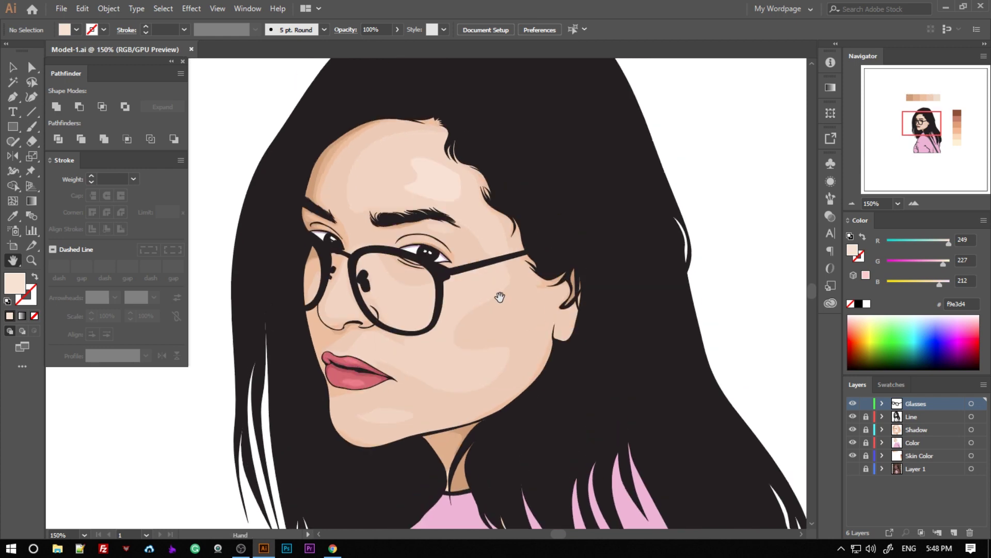
left_click_drag(354, 237, 471, 331)
Give the glasses group a light orange #fcb659 outline.
scroll(472, 330, "up", 2)
left_click(409, 282)
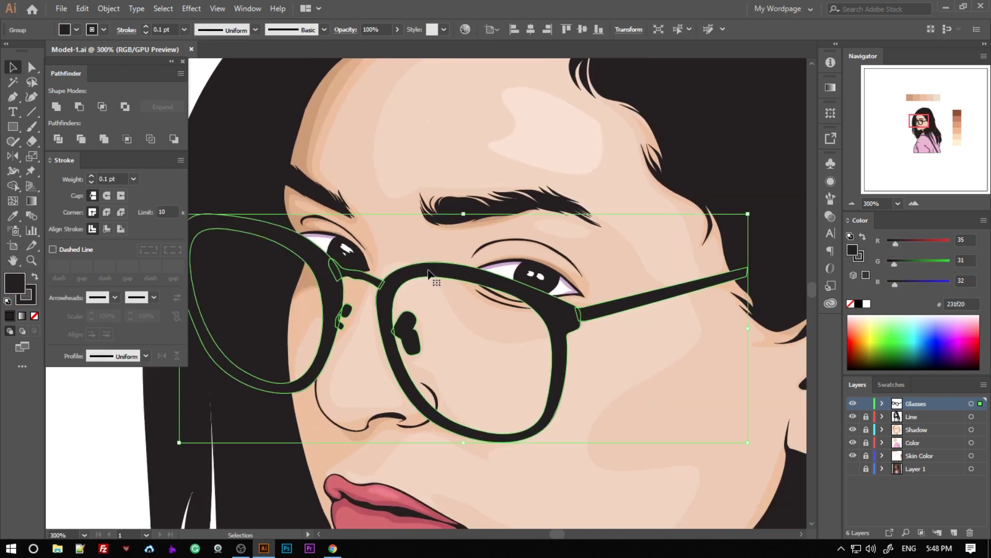
scroll(408, 258, "left", 2)
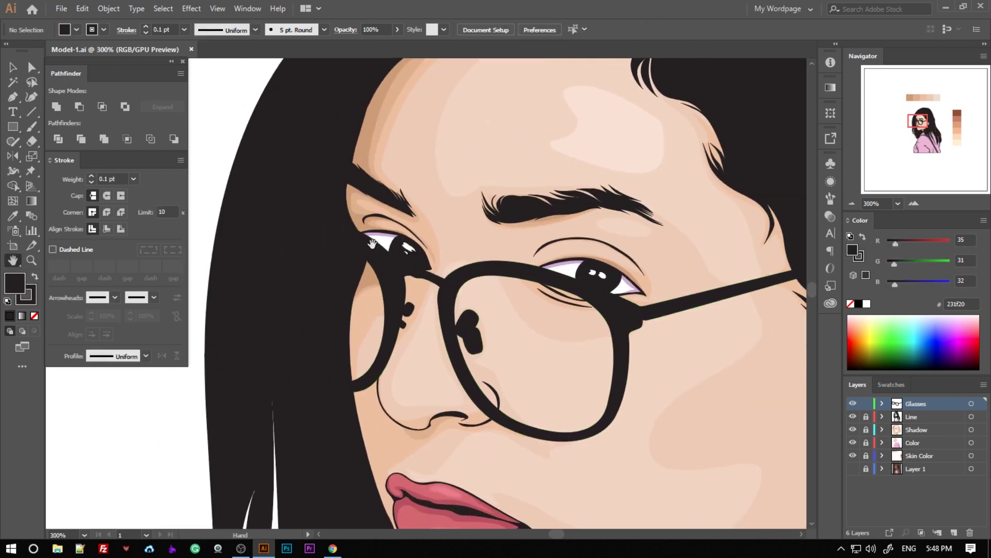
double_click(30, 295)
type("21211d")
left_click_drag(510, 327, 512, 334)
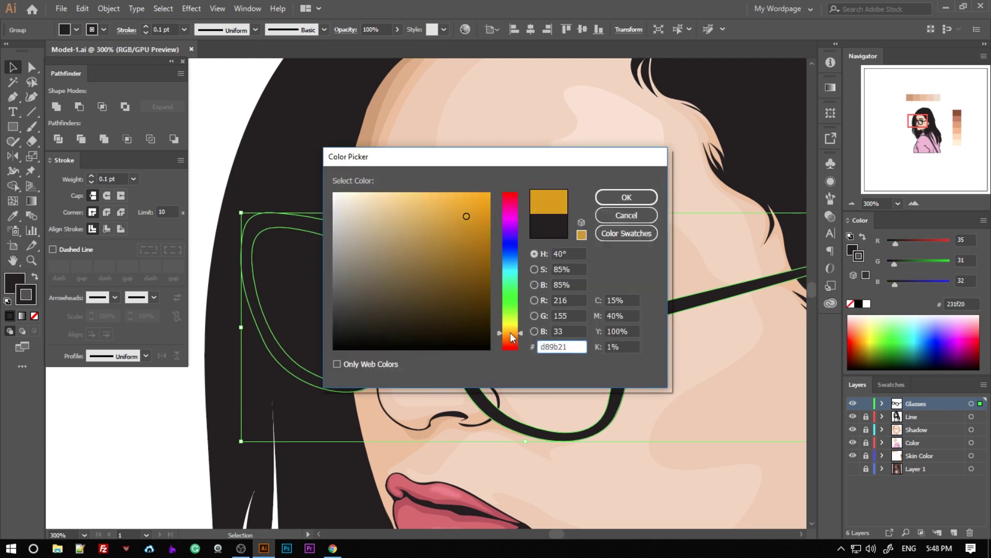
left_click(435, 194)
left_click(602, 192)
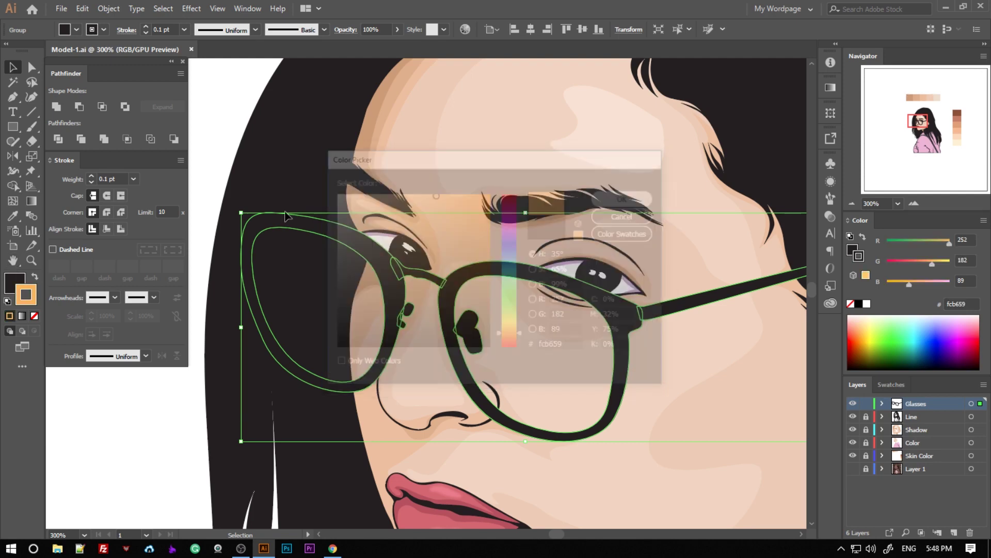
Preview the glasses outline at 1 pt, then set the stroke to None.
type("1")
key("Return")
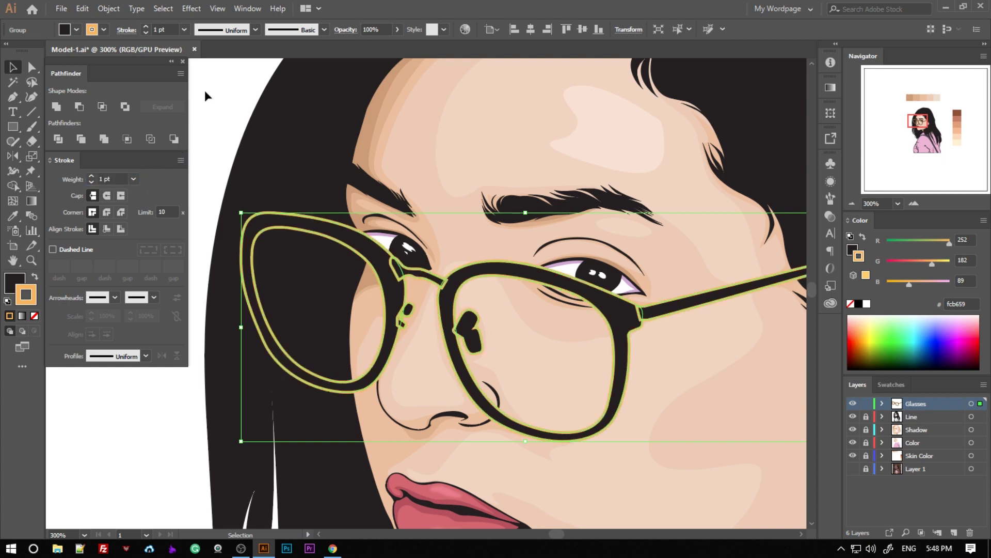
left_click(686, 365)
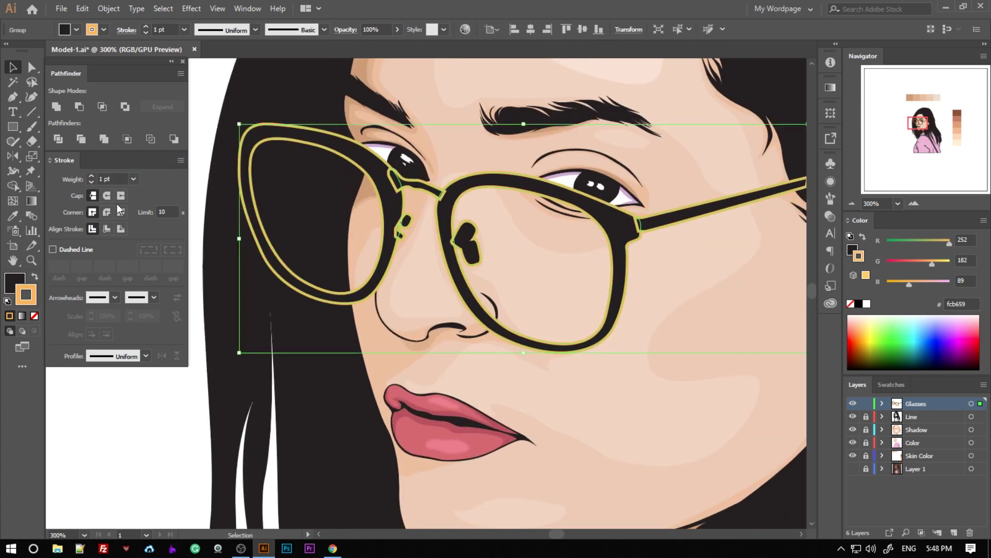
left_click(34, 316)
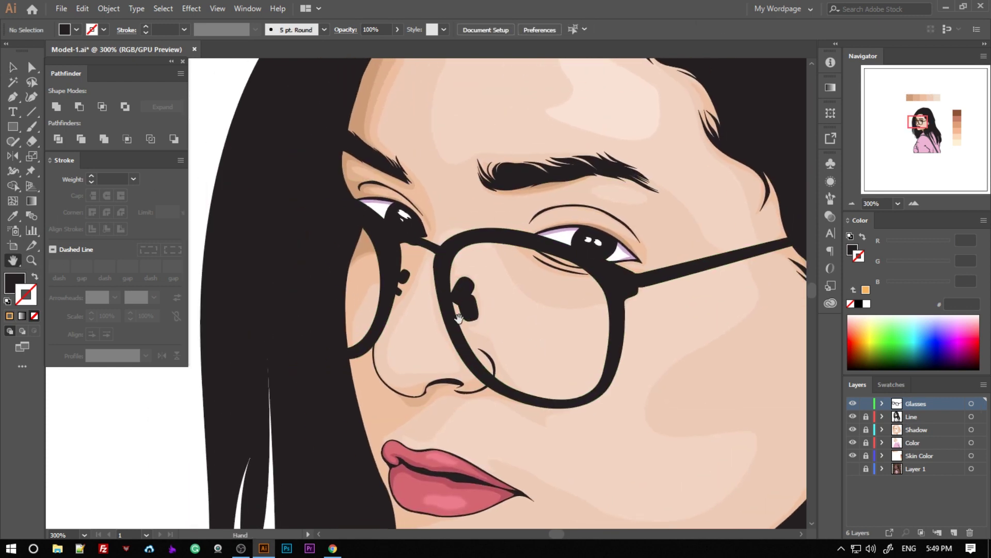
scroll(564, 422, "up", 3)
Isolate the glasses group and draw a first #f9c553 orange highlight along the inner frame.
scroll(564, 423, "down", 3)
double_click(409, 248)
scroll(453, 247, "up", 3)
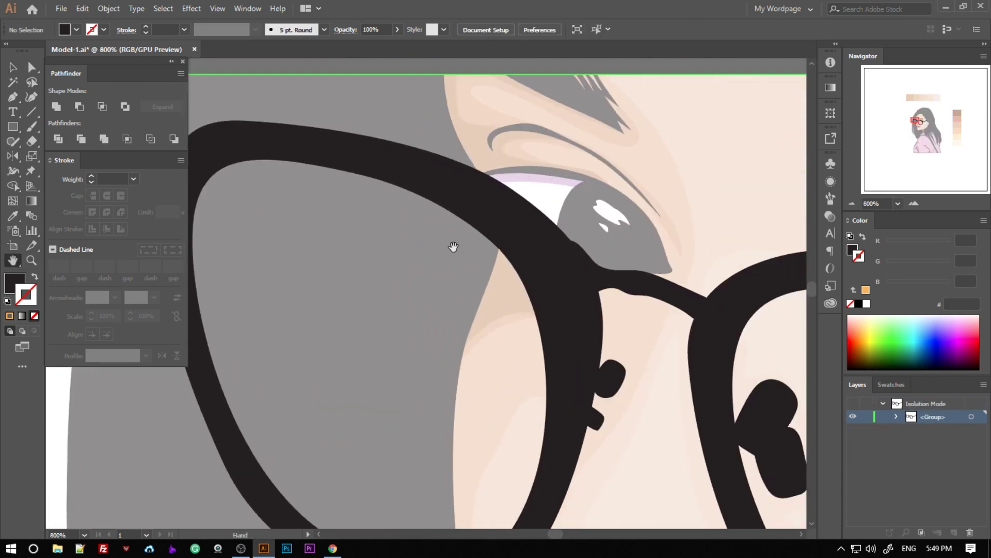
left_click_drag(548, 251, 577, 328)
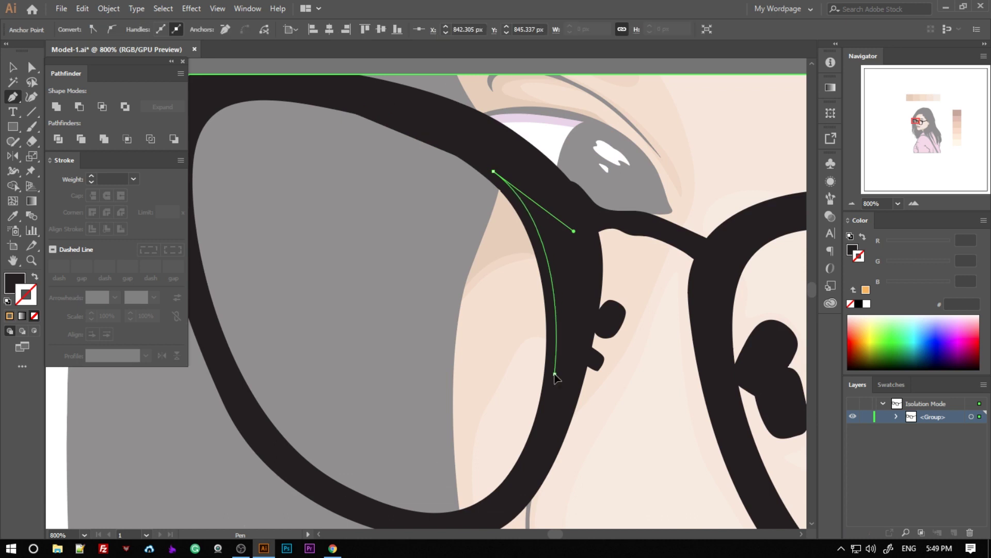
left_click(554, 403)
left_click_drag(312, 125, 227, 120)
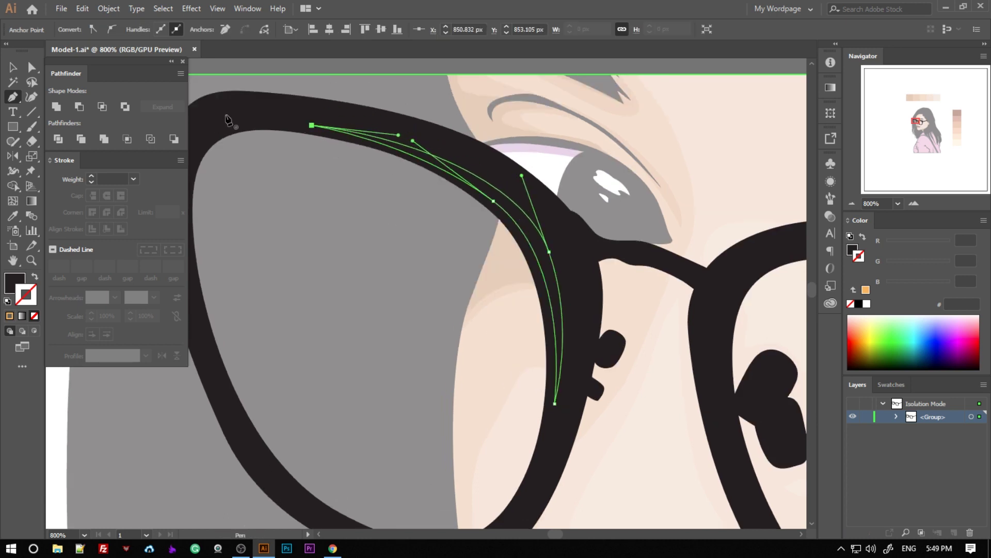
double_click(16, 287)
key("Escape")
double_click(16, 288)
left_click(515, 333)
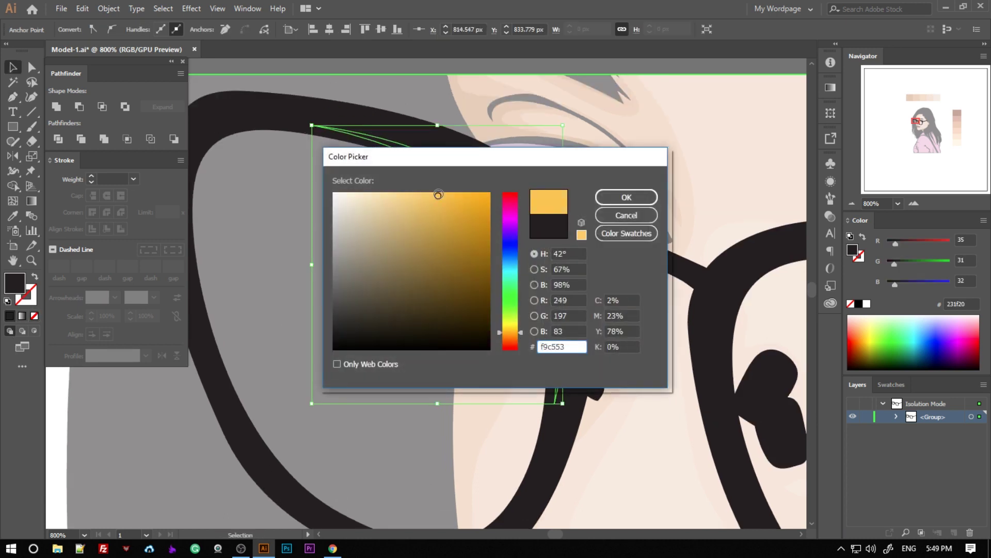
left_click(627, 197)
key("ctrl+shift+a")
Draw a second orange strip along the left lens's lower frame and left side.
scroll(465, 282, "down", 2)
scroll(264, 266, "up", 2)
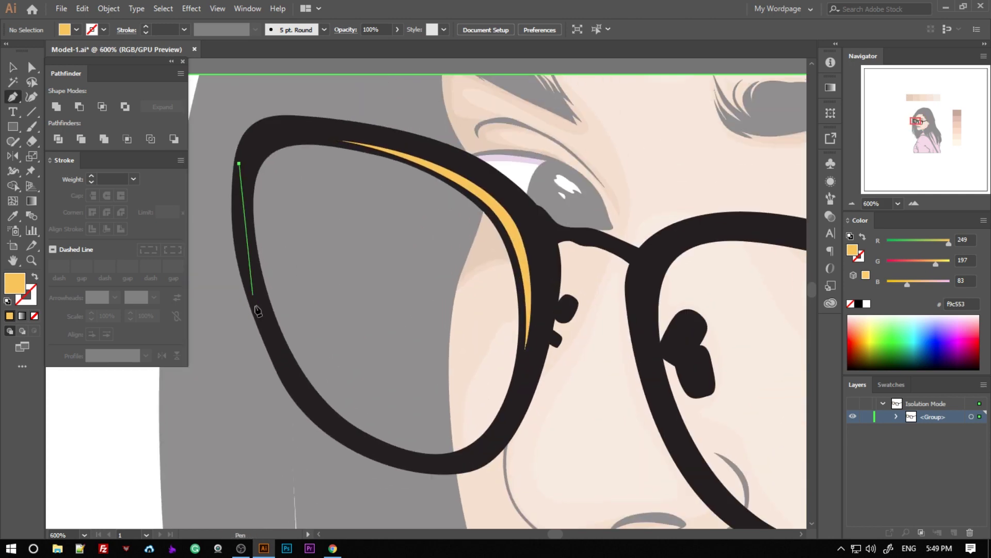
left_click(318, 425)
left_click(354, 445)
left_click_drag(392, 468, 417, 465)
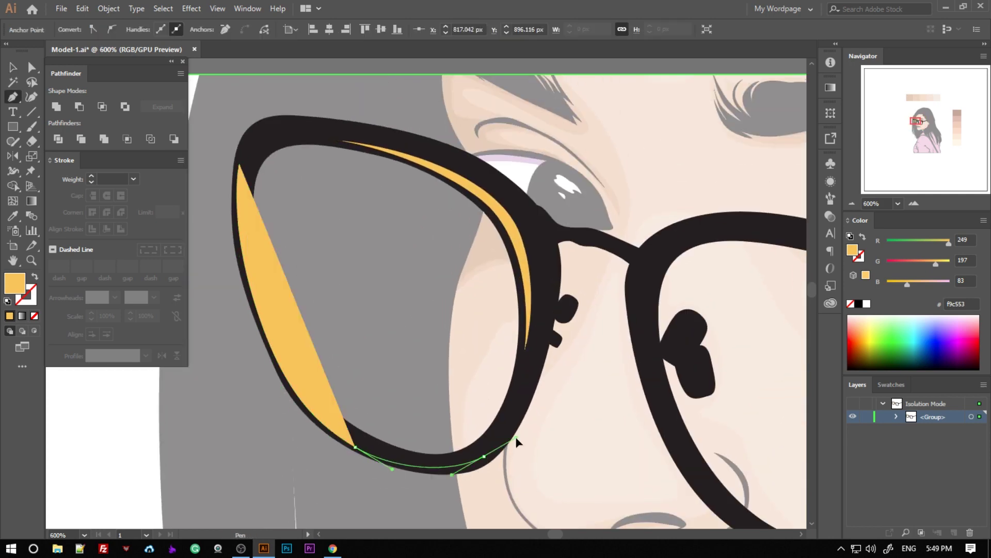
left_click_drag(502, 439, 537, 392)
key("slash")
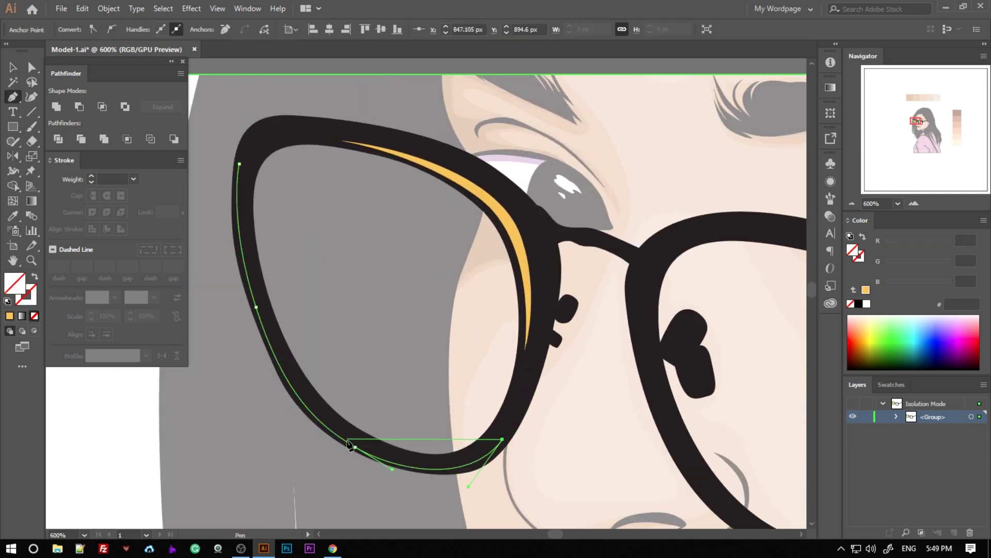
scroll(253, 369, "up", 2)
left_click(257, 351)
left_click_drag(239, 208, 248, 258)
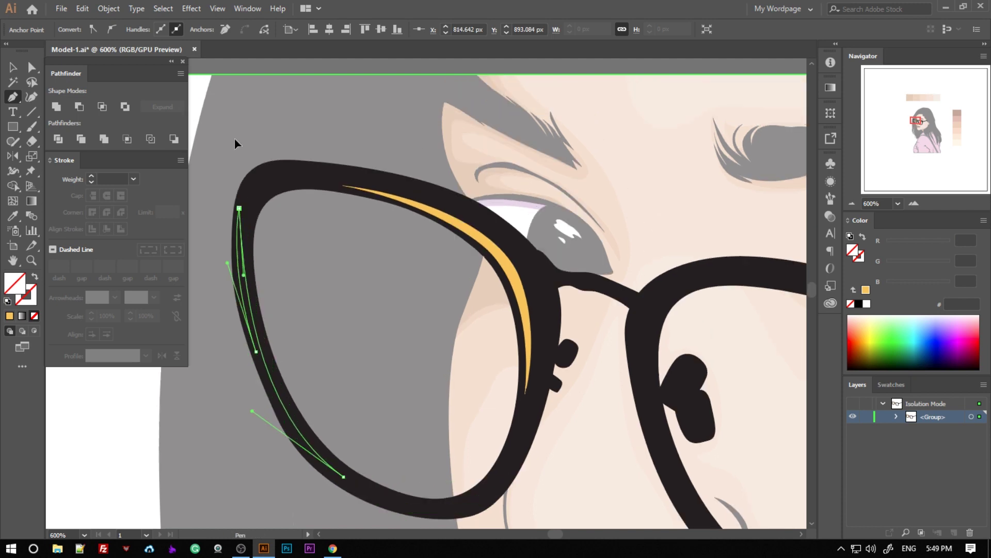
left_click(508, 229)
key("ctrl+shift+a")
Add an orange strip following the left lens's top and right rim.
scroll(469, 330, "down", 3)
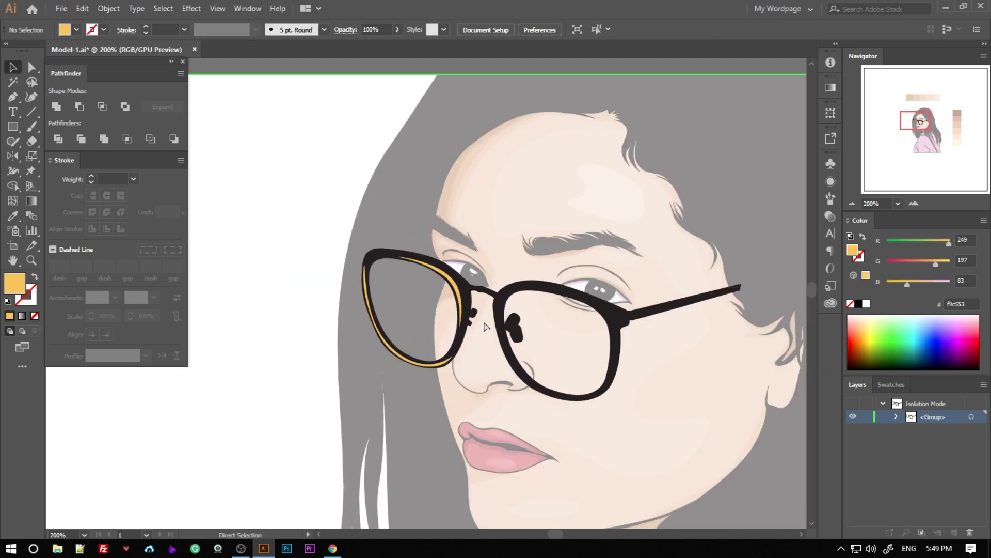
scroll(416, 248, "up", 2)
scroll(430, 279, "up", 2)
left_click_drag(186, 155, 247, 189)
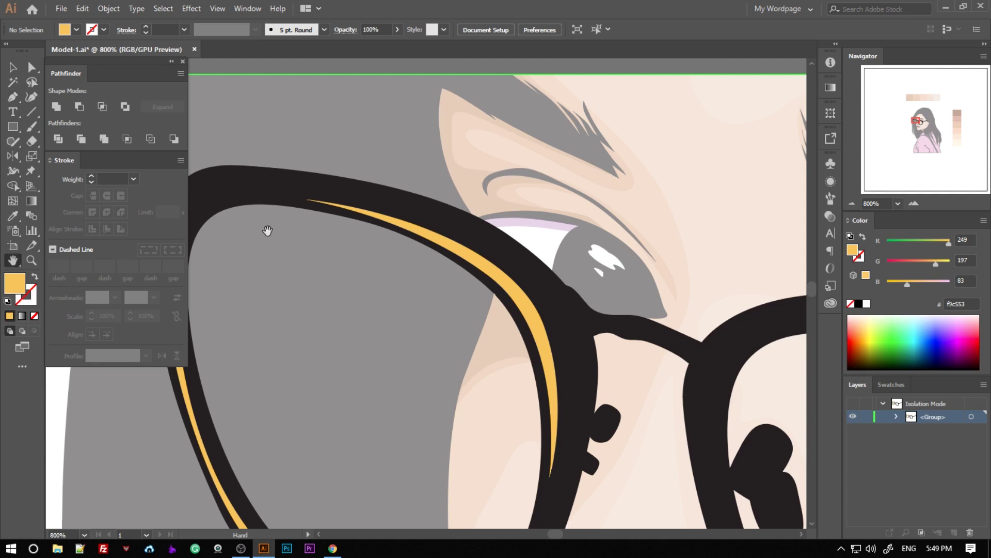
left_click_drag(267, 230, 353, 239)
mouse_move(571, 238)
left_mouse_down()
mouse_move(654, 287)
mouse_move(654, 242)
left_mouse_up()
left_click(678, 287)
left_click(673, 366)
scroll(668, 454, "down", 2)
left_click_drag(630, 453, 626, 155)
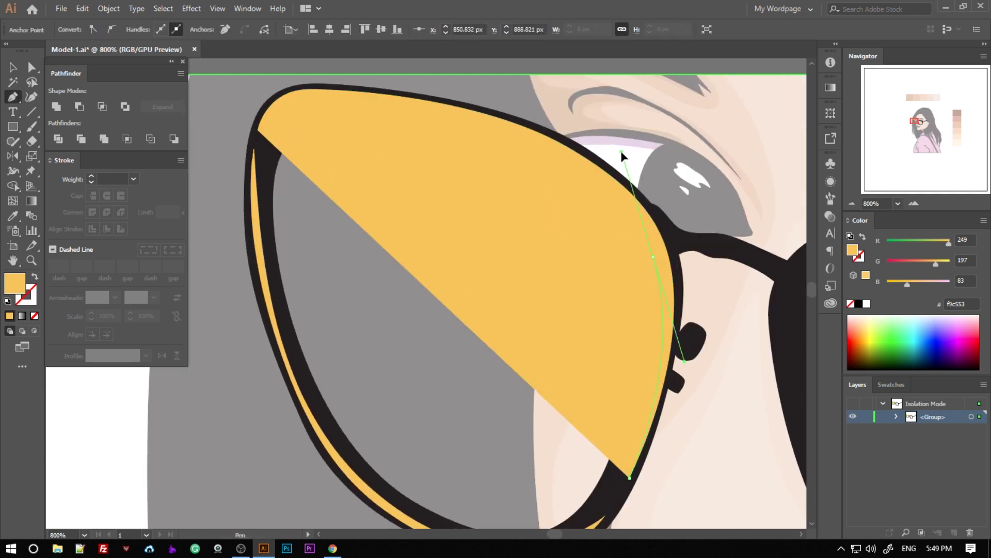
scroll(388, 143, "up", 1)
left_click_drag(378, 132, 272, 117)
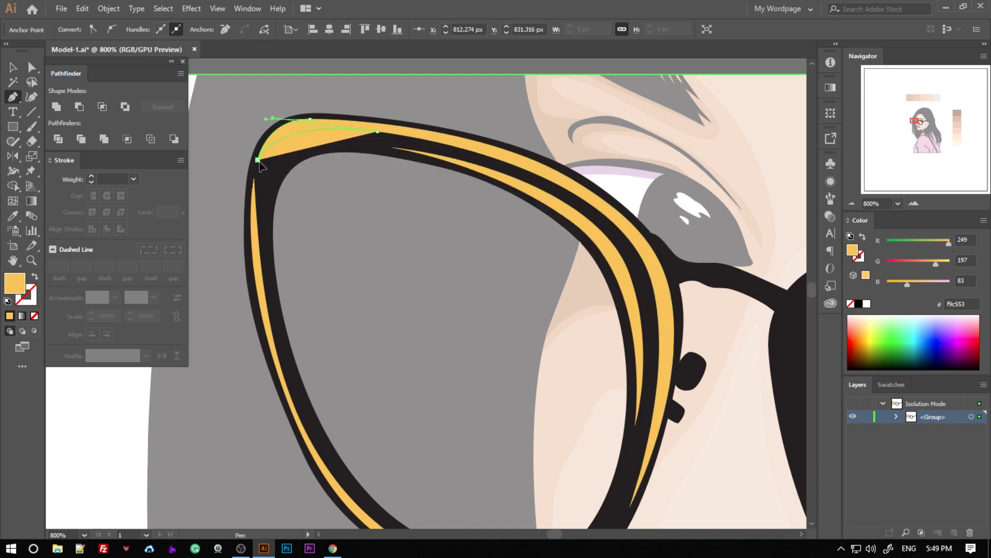
left_click(258, 160)
key("ctrl+shift+a")
Finish drawing and select the new highlight strip with the Selection tool.
scroll(428, 263, "down", 2)
scroll(454, 294, "up", 2)
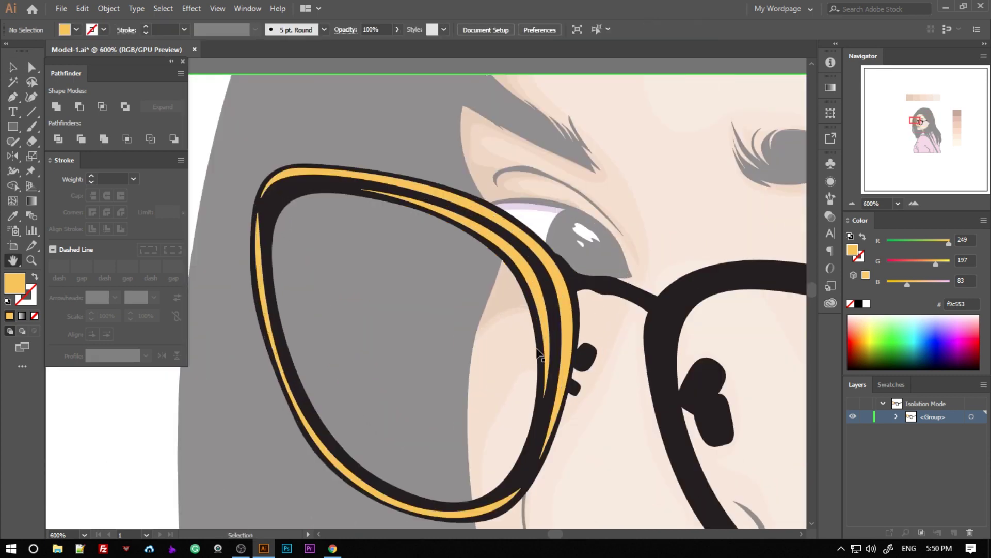
key("p")
scroll(516, 300, "up", 1)
key("ctrl+shift+a")
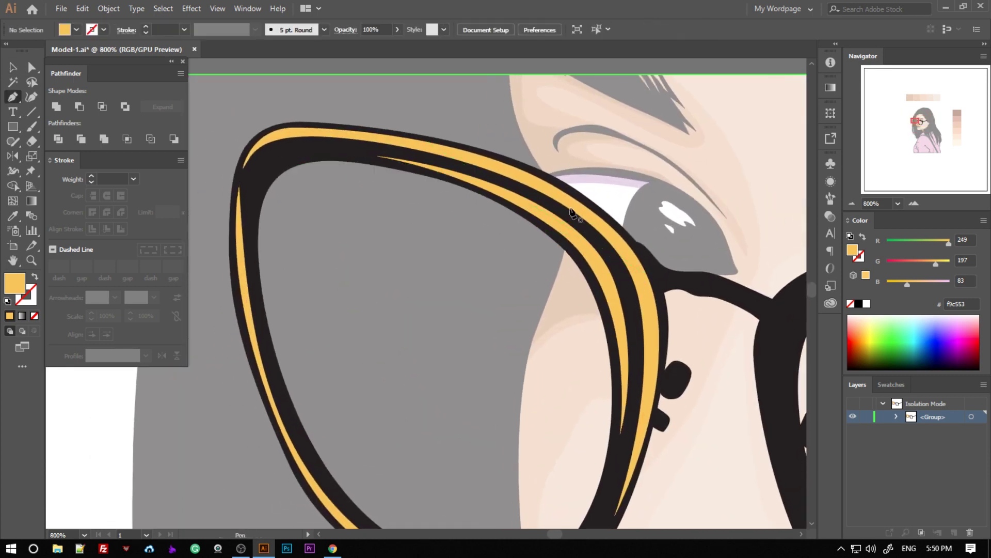
key("v")
left_click(436, 294)
scroll(437, 294, "down", 1)
double_click(20, 284)
Give the left-lens highlights a radial gradient with a gold stop and midpoint near the dark end.
key("Escape")
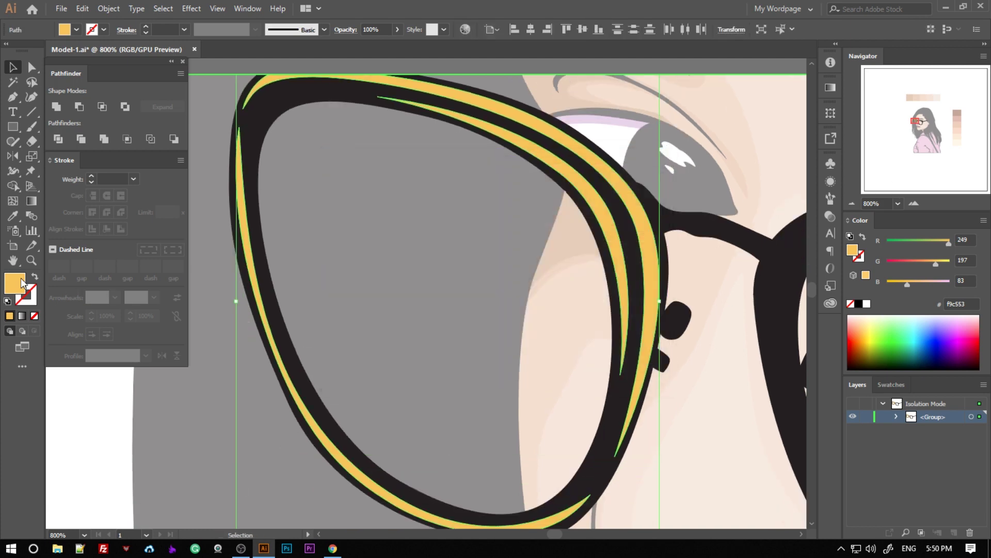
double_click(24, 283)
key("Escape")
left_click(830, 87)
left_click(685, 185)
double_click(685, 185)
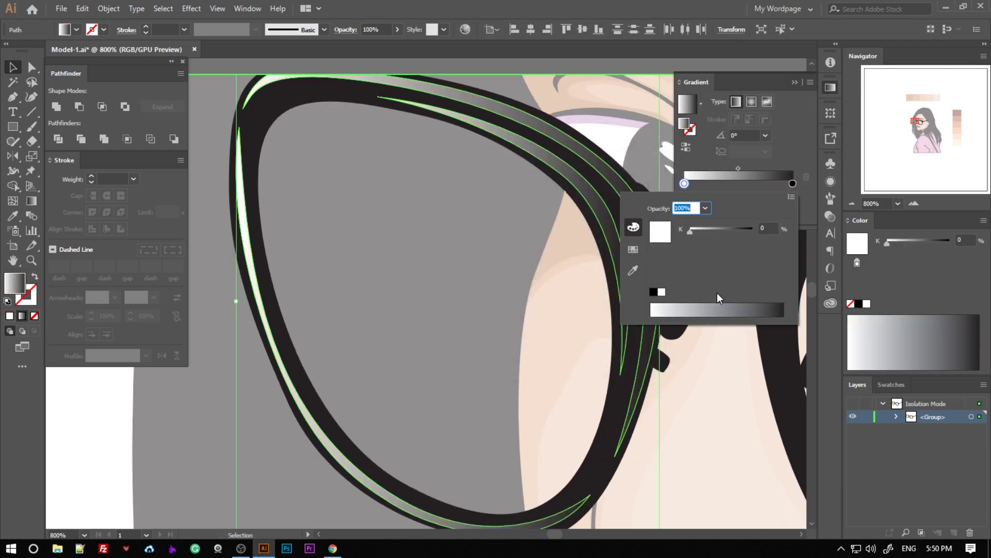
left_click(795, 202)
left_click(826, 227)
left_click(804, 287)
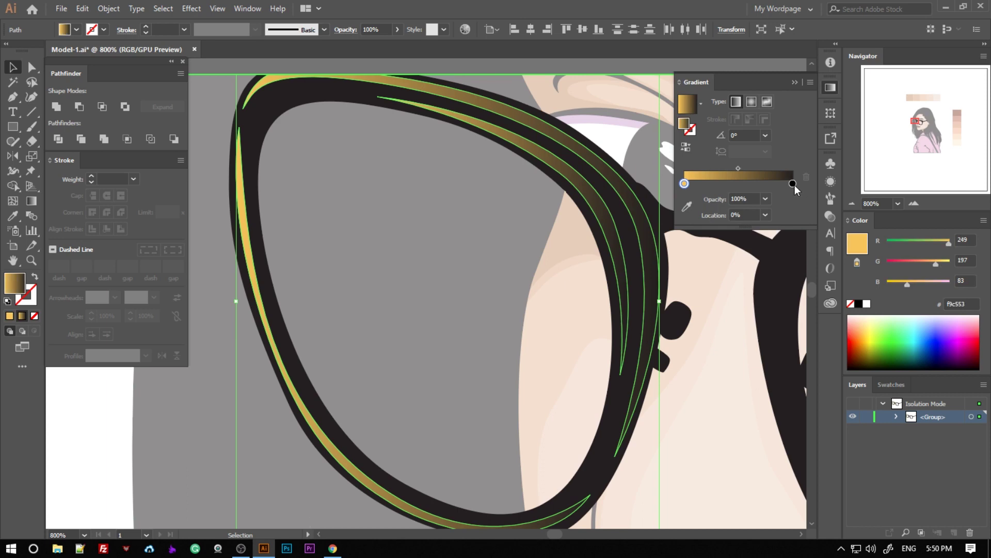
mouse_move(739, 166)
left_mouse_down()
mouse_move(750, 167)
mouse_move(707, 168)
mouse_move(779, 170)
left_mouse_up()
left_click(751, 101)
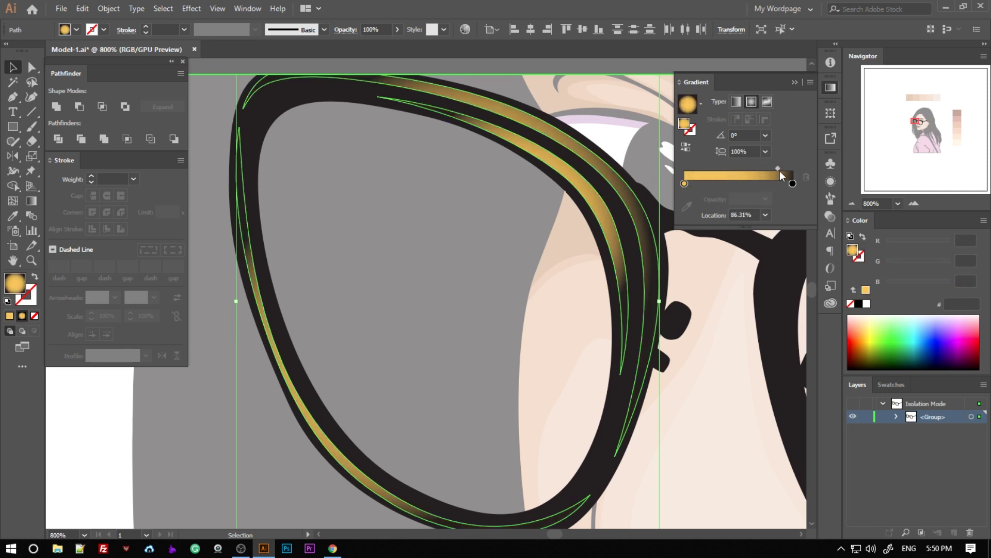
left_click(503, 312)
key("ctrl+minus")
key("ctrl+minus")
key("ctrl+minus")
left_click(794, 82)
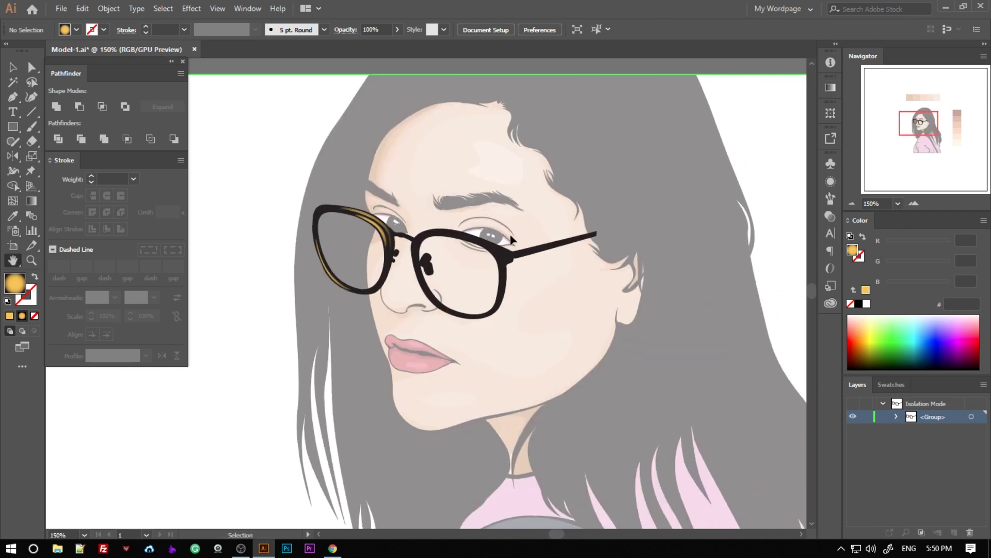
Pen-draw a highlight strip along the right lens's top and outer rim.
key("p")
key("ctrl+plus")
key("ctrl+plus")
key("ctrl+plus")
left_click_drag(436, 256, 442, 320)
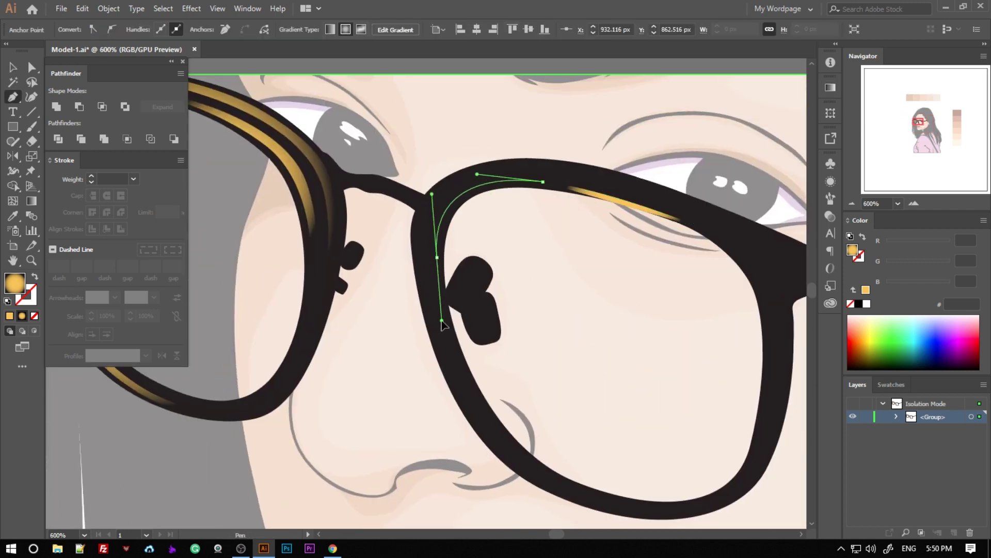
left_click_drag(705, 229, 715, 234)
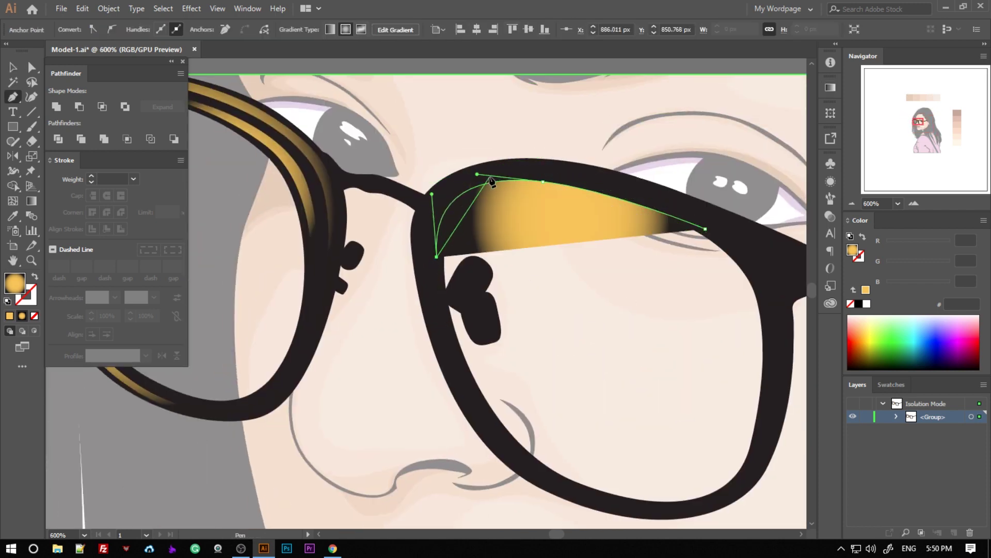
mouse_move(753, 265)
left_mouse_down()
mouse_move(639, 198)
mouse_move(661, 294)
left_mouse_up()
left_click_drag(575, 442, 508, 446)
left_click(444, 411)
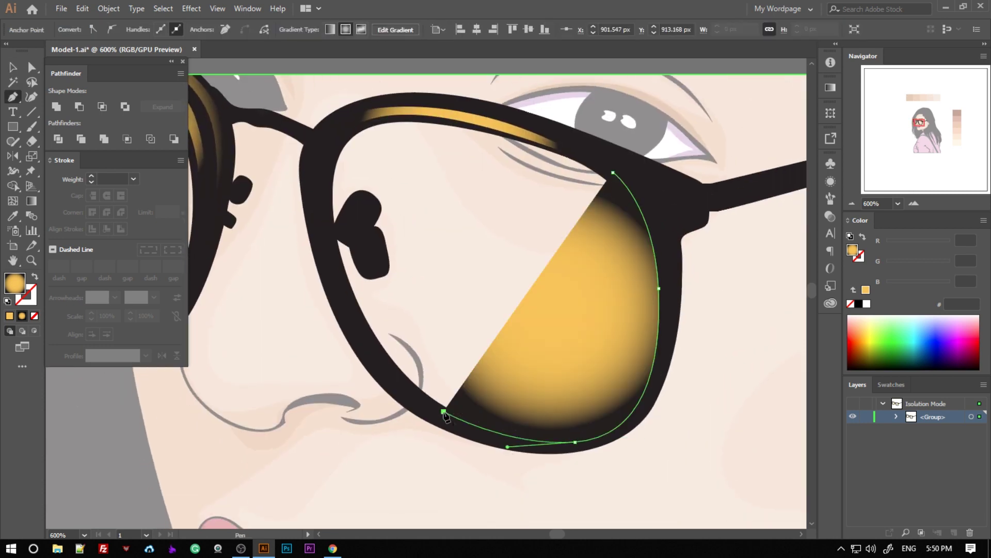
left_click_drag(636, 447, 644, 444)
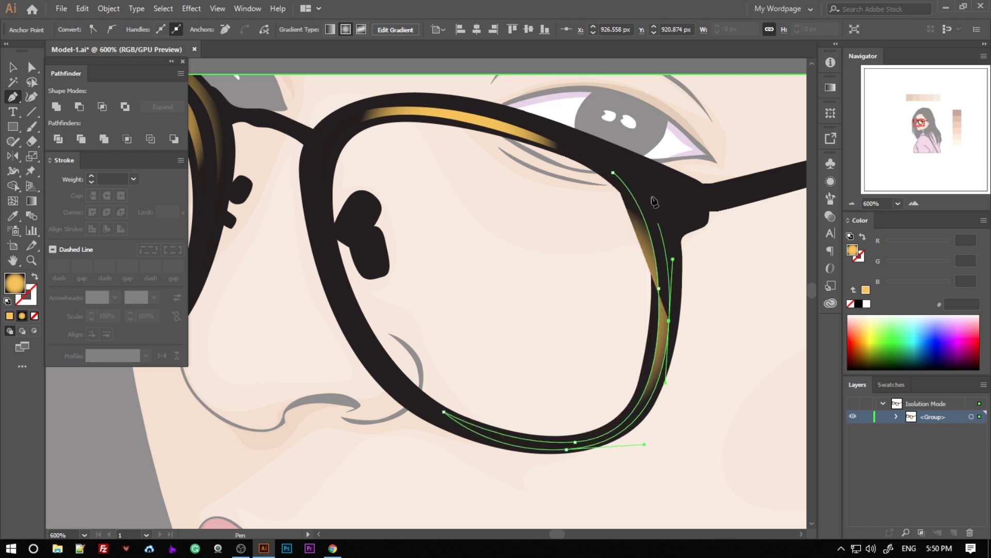
left_click(613, 173)
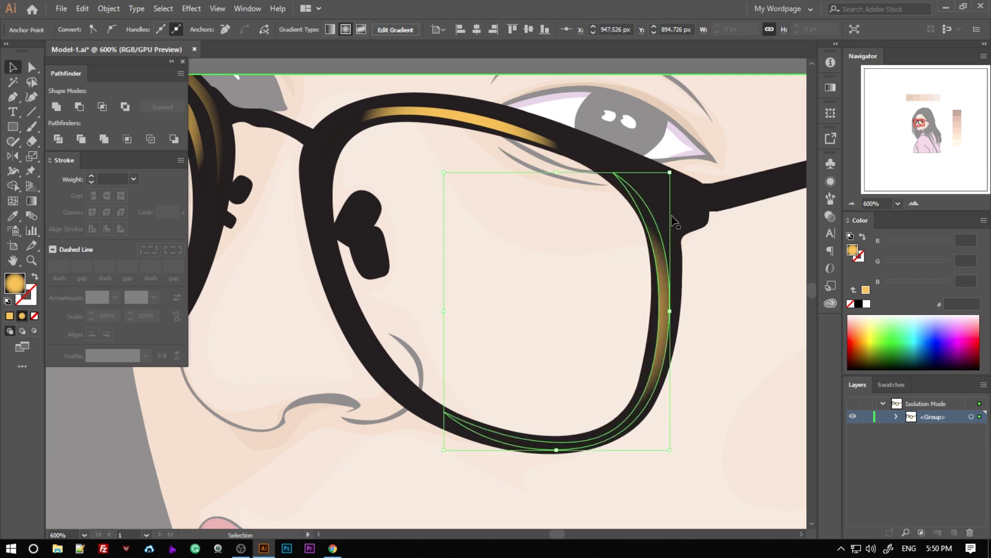
key("ctrl+minus")
key("ctrl+minus")
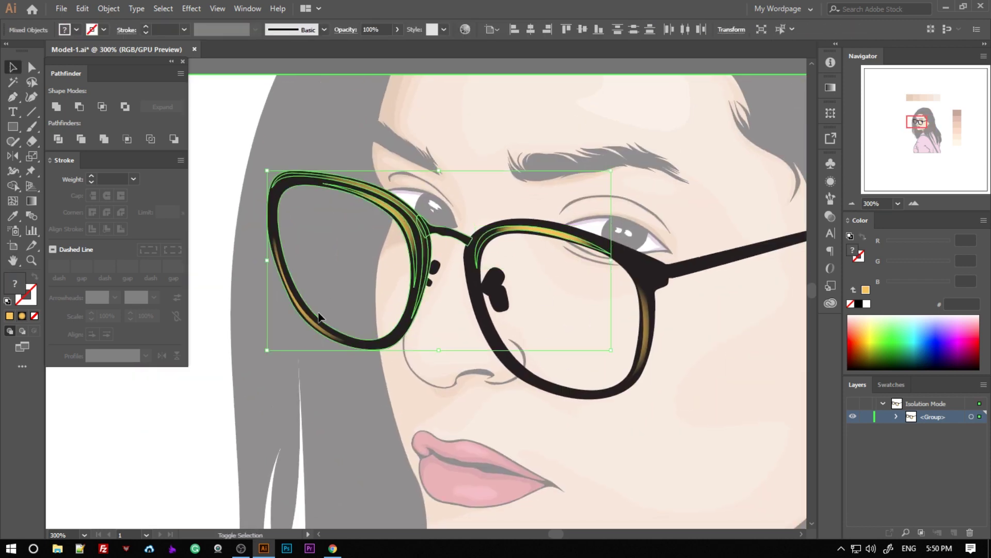
Change the left and right lens highlights to the solid yellow swatch.
left_click(410, 232)
left_click(298, 311, "shift")
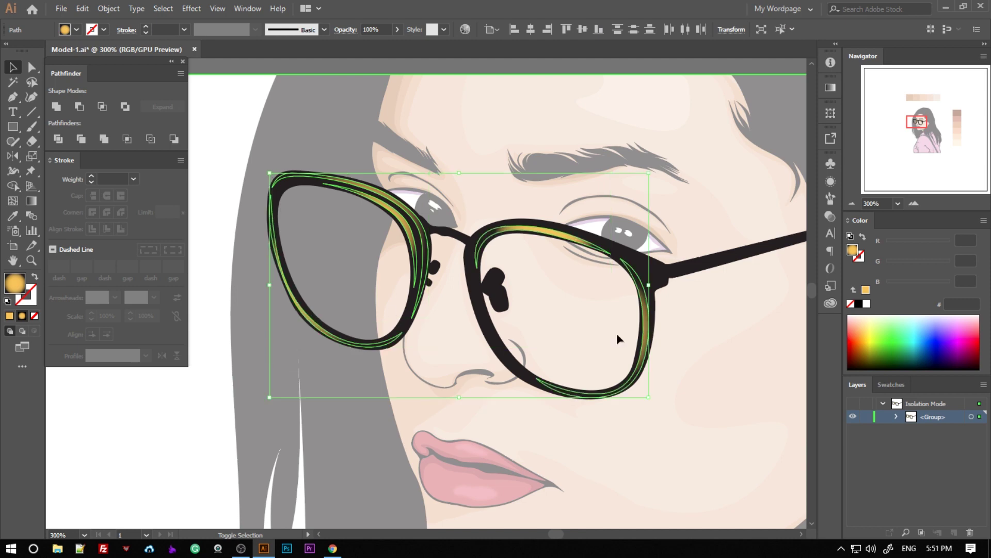
left_click(568, 458)
scroll(476, 365, "up", 4)
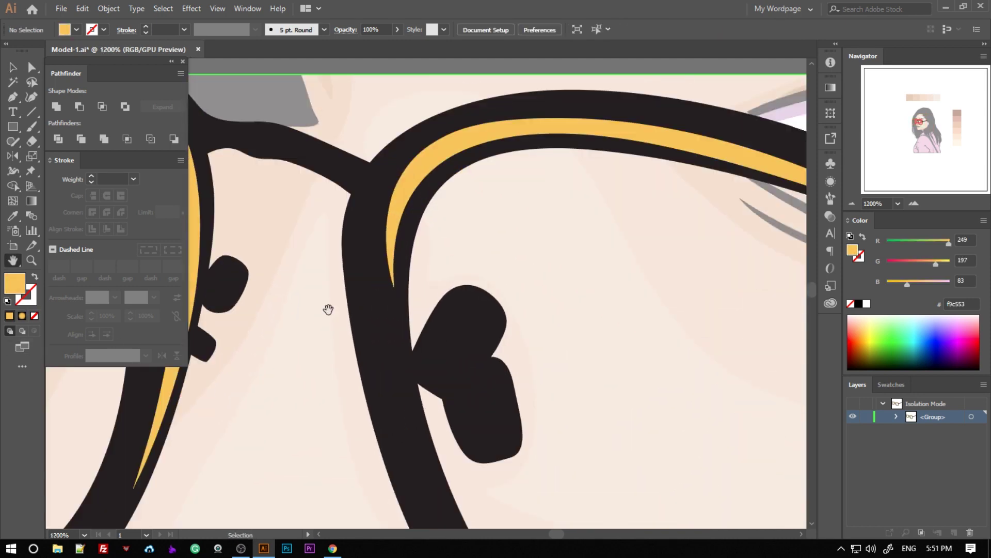
Attempt a strip along the right lens's nose-side rim, undoing the misshapen result.
left_click_drag(328, 309, 409, 214)
key("p")
left_click_drag(530, 376, 634, 493)
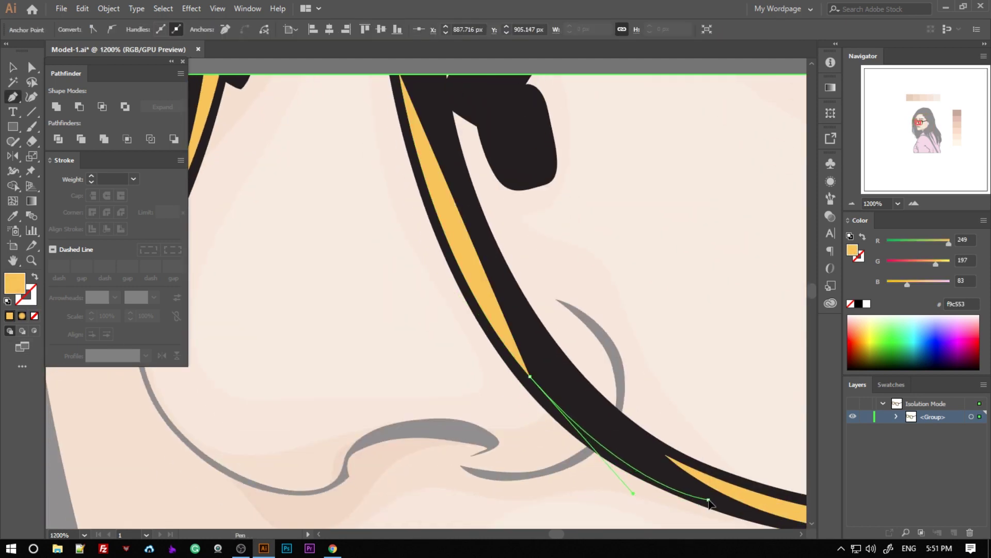
key("ctrl+z")
scroll(568, 413, "up", 2)
left_click(630, 510)
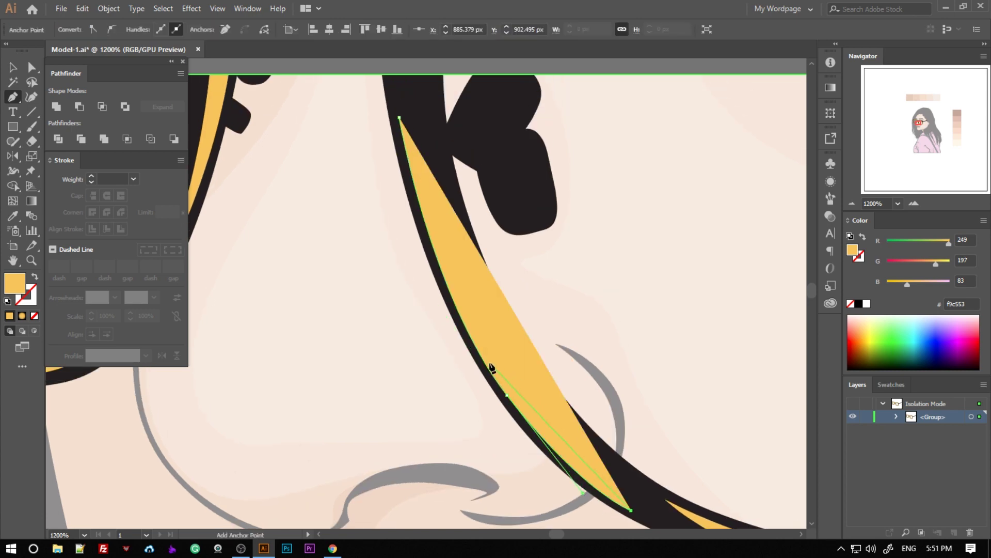
key("ctrl+z")
scroll(499, 290, "down", 4)
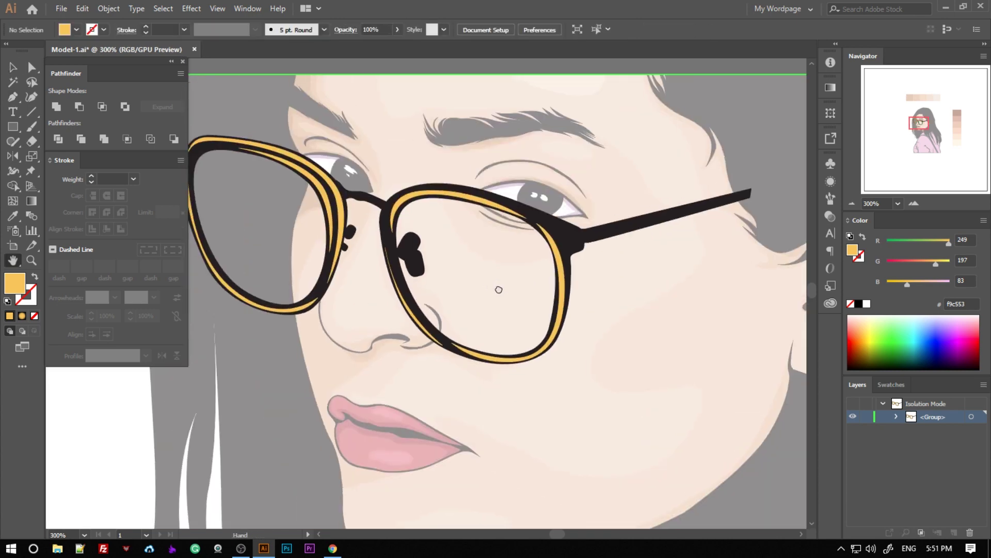
scroll(499, 290, "up", 3)
scroll(465, 312, "up", 1)
Extend the existing yellow strip into a thin sliver hugging the nose-side rim.
left_click(407, 235)
left_click_drag(439, 248, 457, 365)
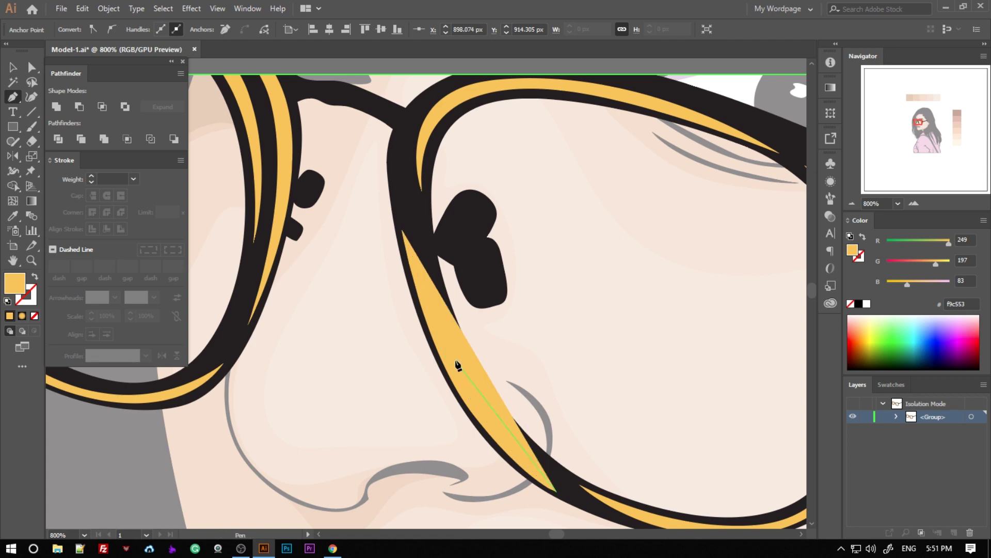
left_click_drag(400, 267, 450, 360)
left_click_drag(410, 283, 408, 277)
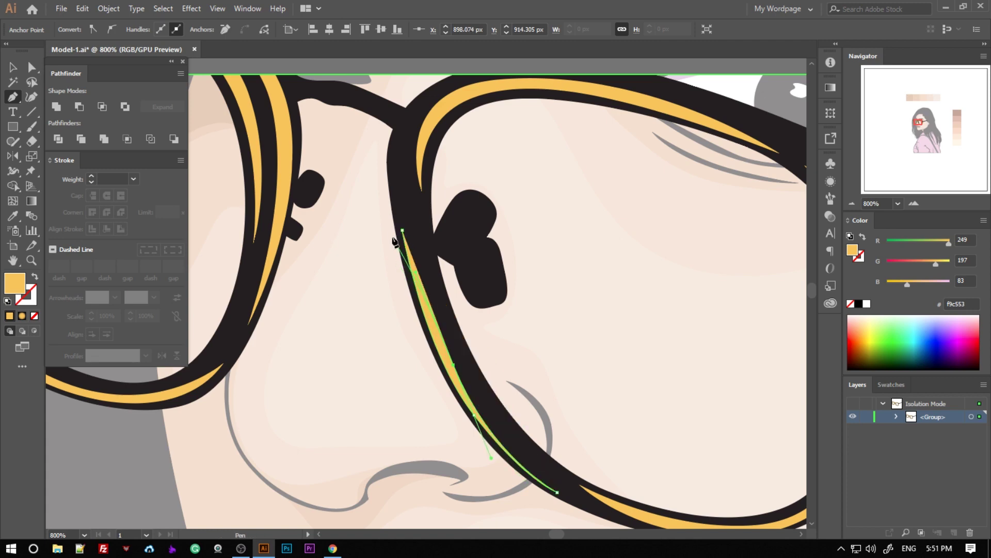
scroll(608, 291, "down", 5)
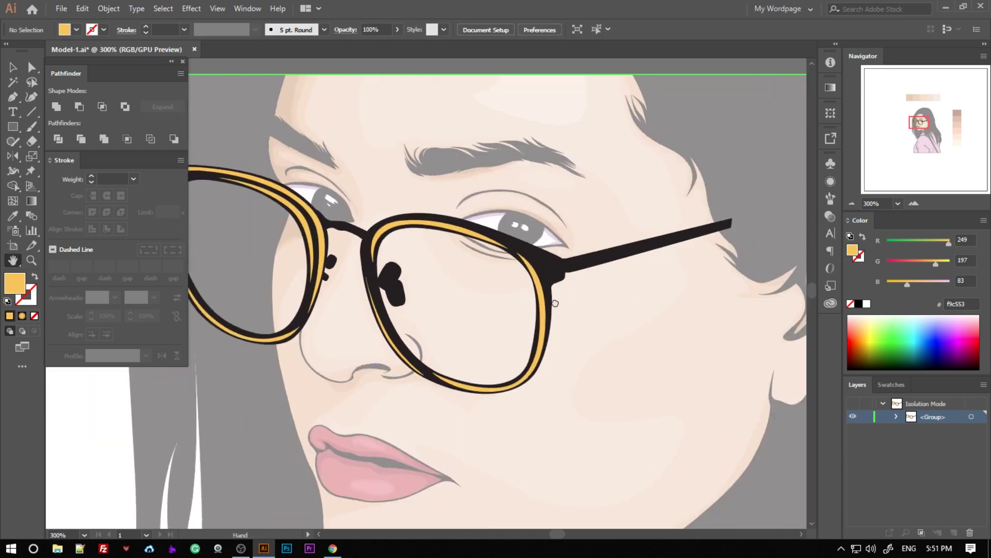
scroll(443, 354, "up", 5)
scroll(387, 250, "up", 2)
Draw a yellow teardrop highlight around the temple joint.
left_click_drag(490, 385, 516, 382)
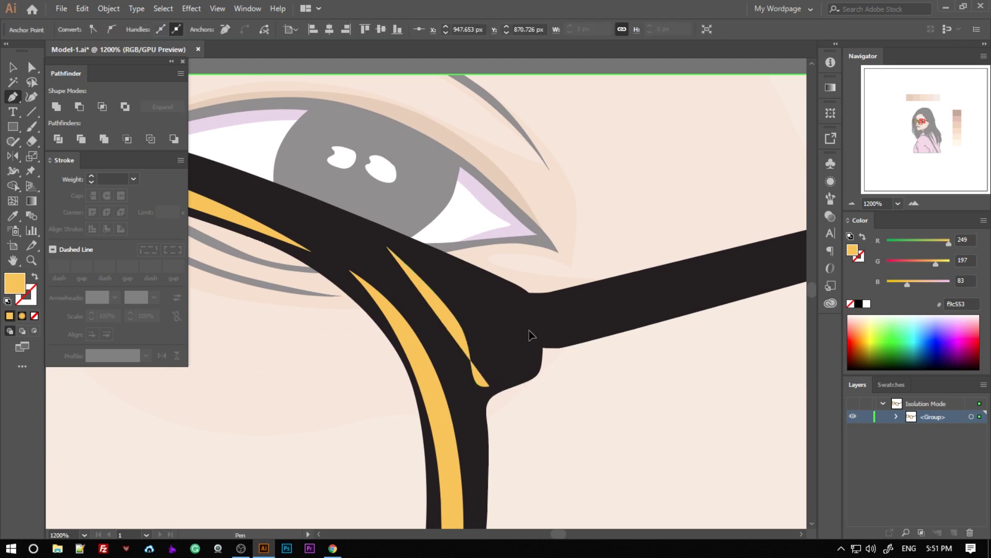
left_click_drag(530, 337, 527, 315)
left_click_drag(483, 282, 455, 271)
left_click(386, 247)
scroll(653, 261, "down", 4)
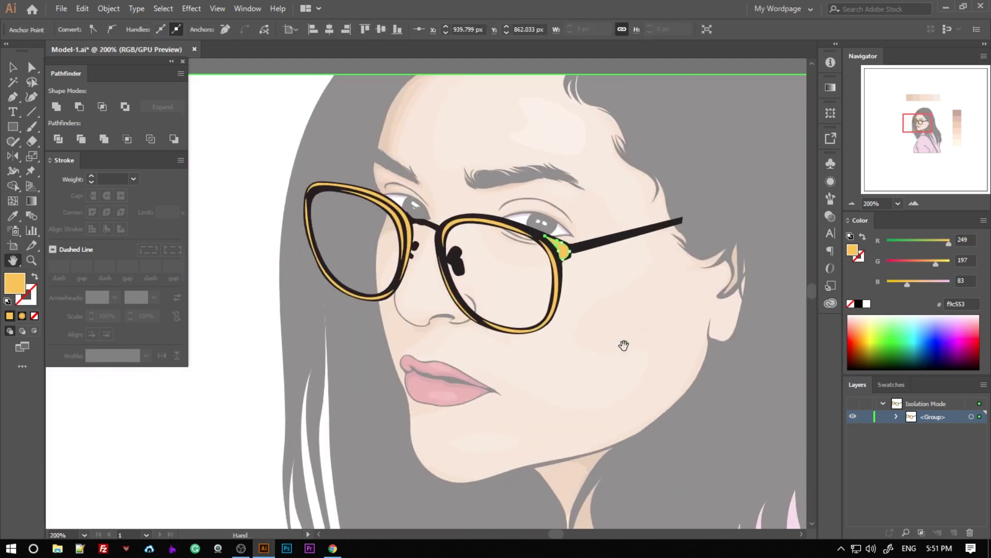
scroll(465, 380, "up", 3)
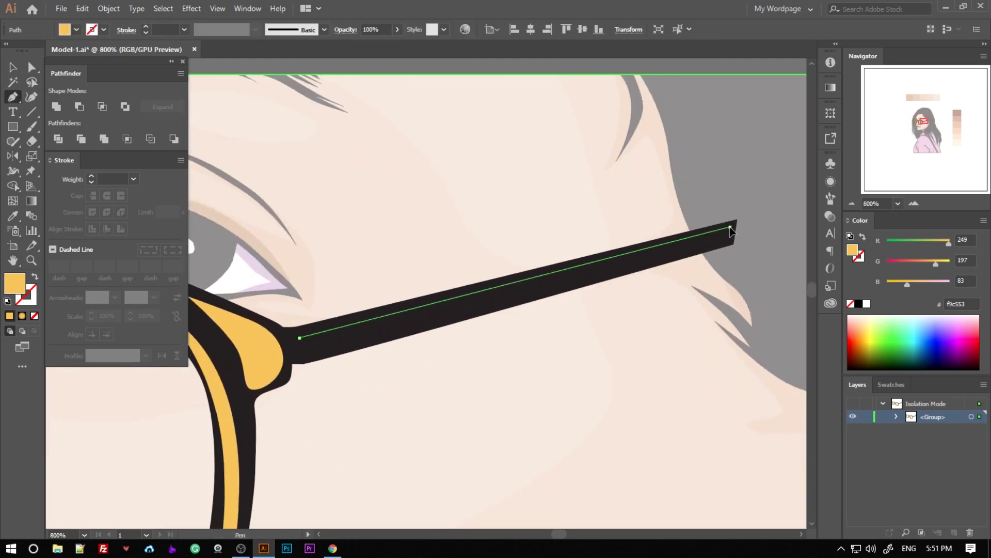
Draw a thin yellow strip along the temple arm.
left_click(729, 240)
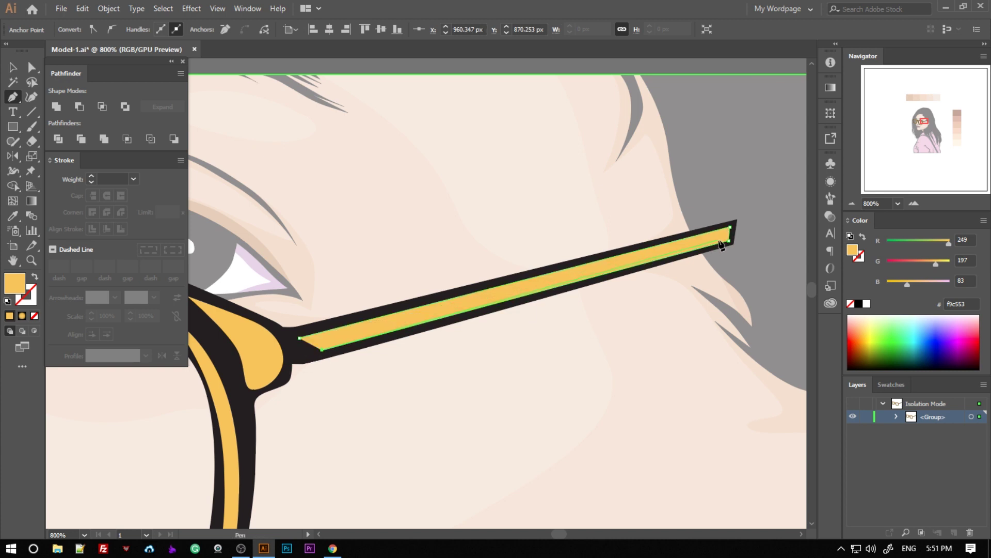
left_click(300, 339)
scroll(613, 387, "down", 3)
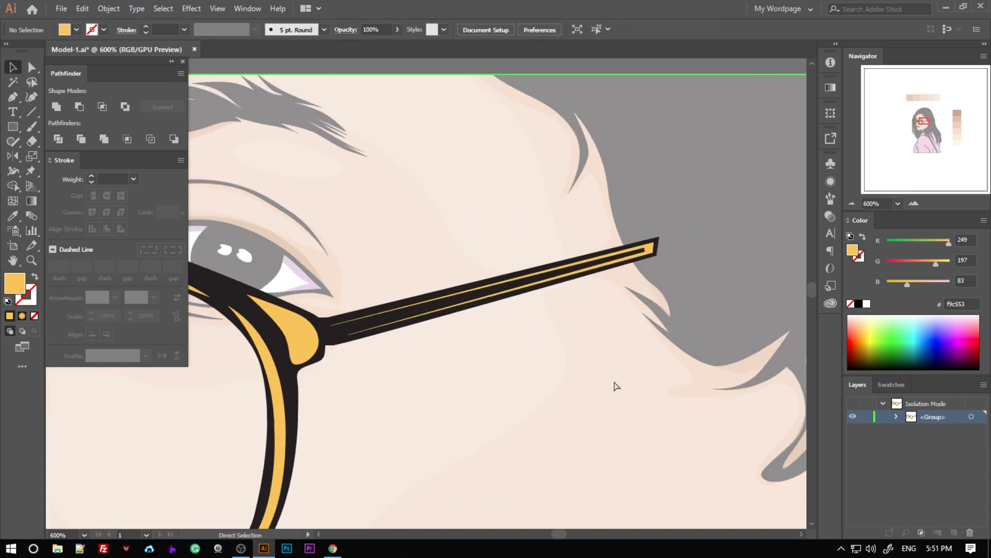
scroll(472, 328, "down", 3)
scroll(648, 294, "down", 3)
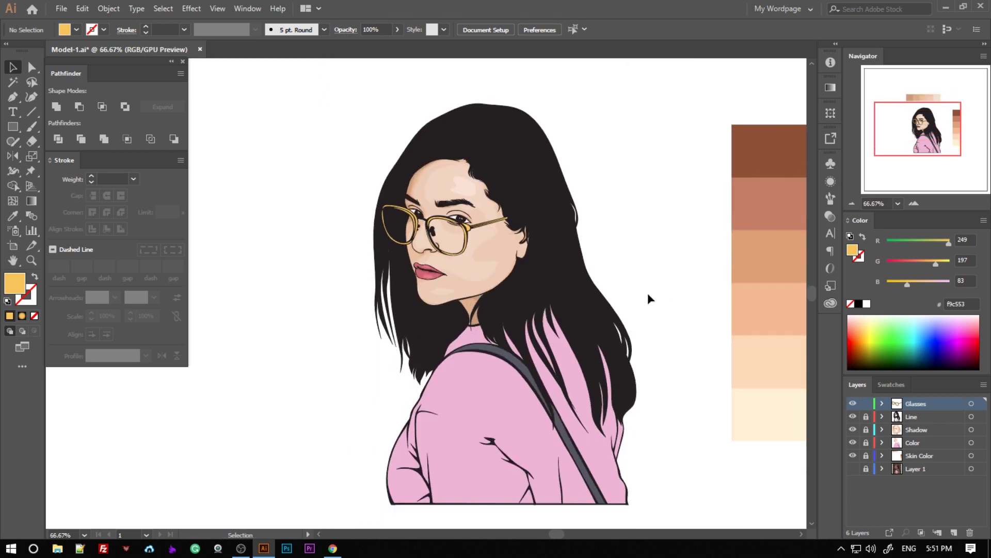
scroll(443, 232, "up", 4)
left_click_drag(439, 290, 439, 245)
double_click(430, 263)
Pen-draw a closed curved yellow highlight shape over the first nose pad.
scroll(429, 264, "up", 5)
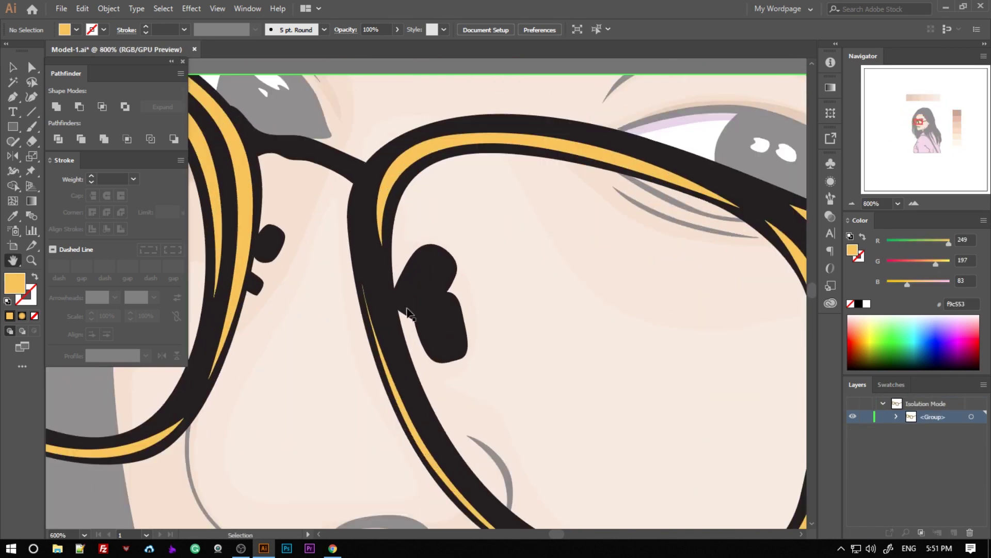
scroll(434, 310, "up", 3)
key("p")
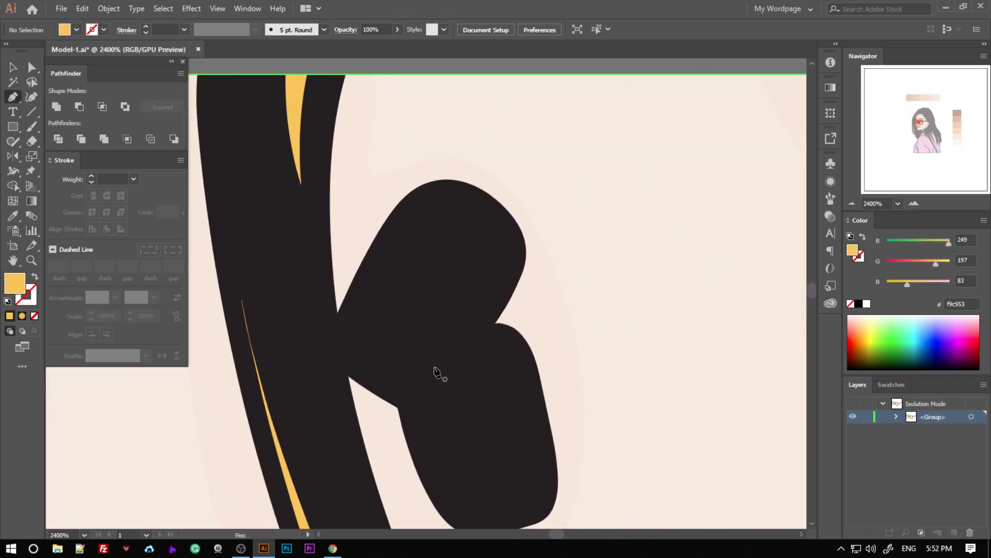
scroll(465, 392, "down", 3)
left_click(540, 426)
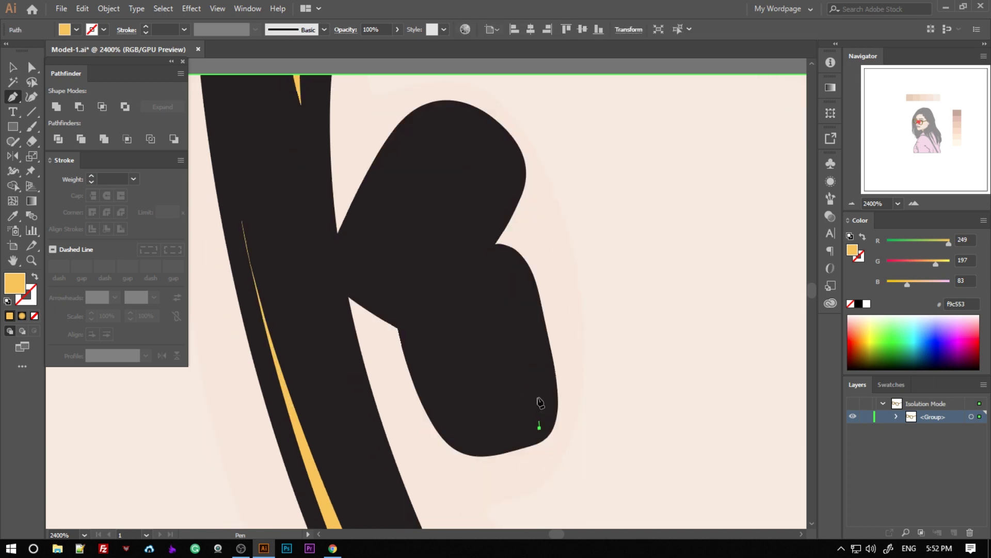
left_click(474, 278)
left_click_drag(444, 122, 414, 122)
left_click(356, 243)
left_click_drag(412, 304, 439, 321)
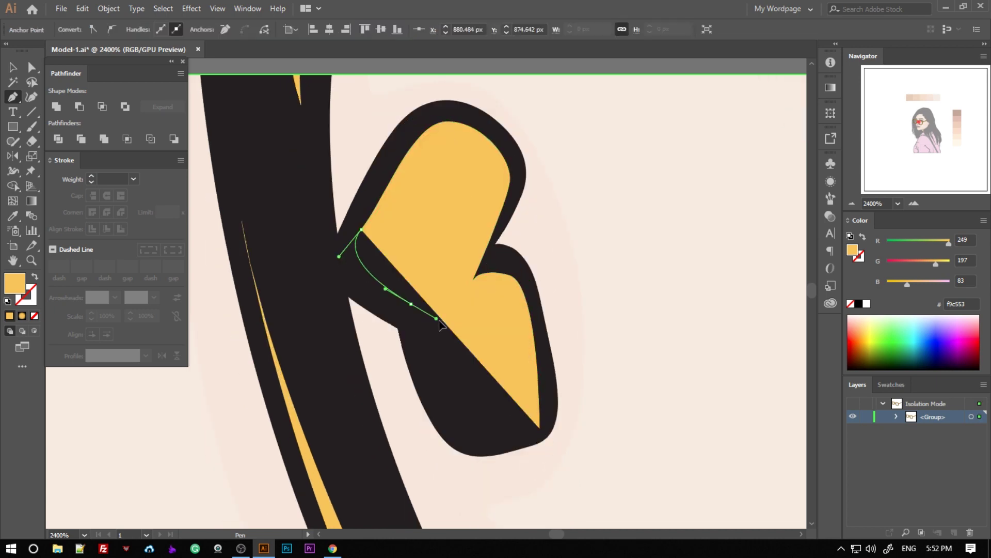
left_click_drag(478, 435, 526, 456)
left_click(539, 426)
Complete the yellow highlight shape on the second nose pad.
scroll(674, 371, "down", 3)
scroll(674, 372, "down", 3)
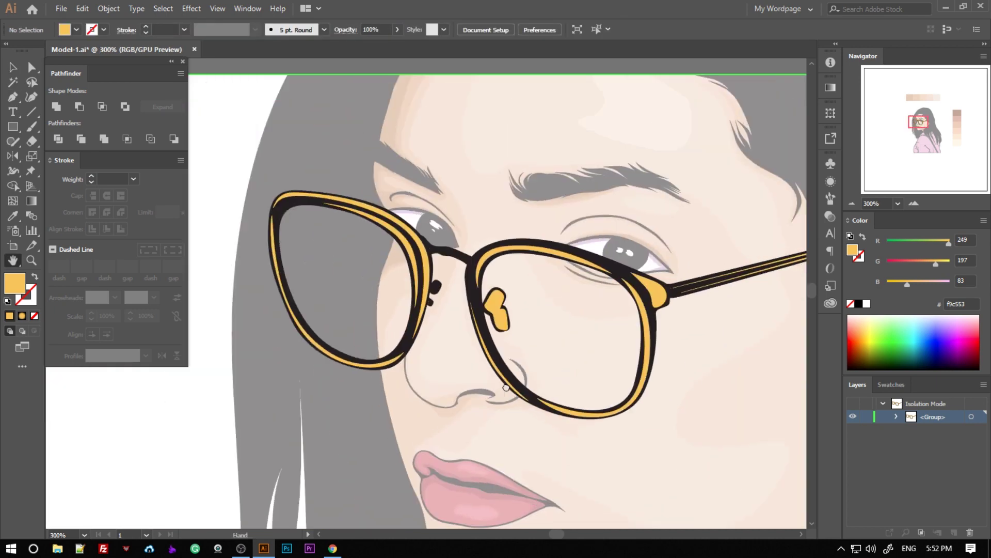
scroll(479, 396, "up", 4)
scroll(479, 396, "up", 3)
key("p")
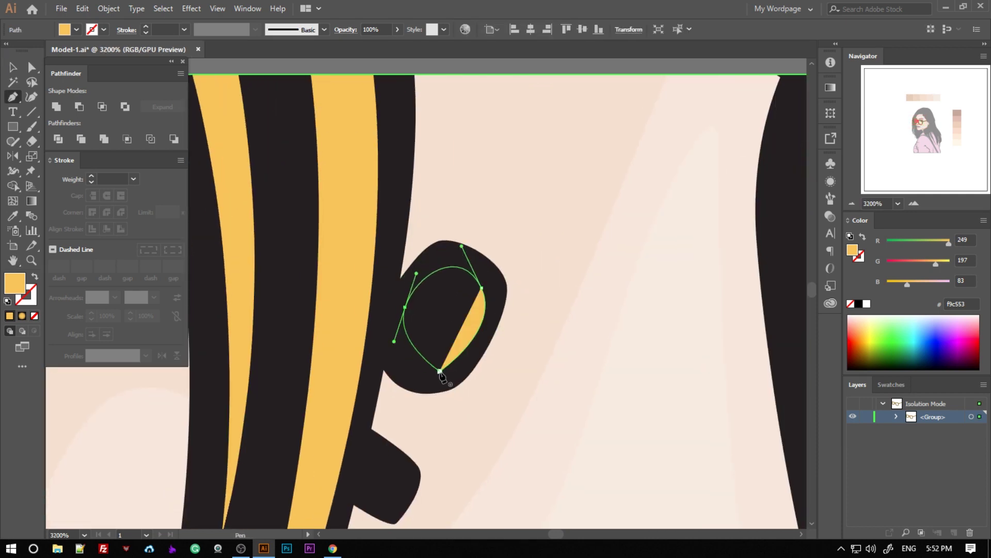
left_click(440, 371)
scroll(538, 463, "down", 3)
scroll(511, 432, "down", 3)
scroll(561, 289, "up", 3)
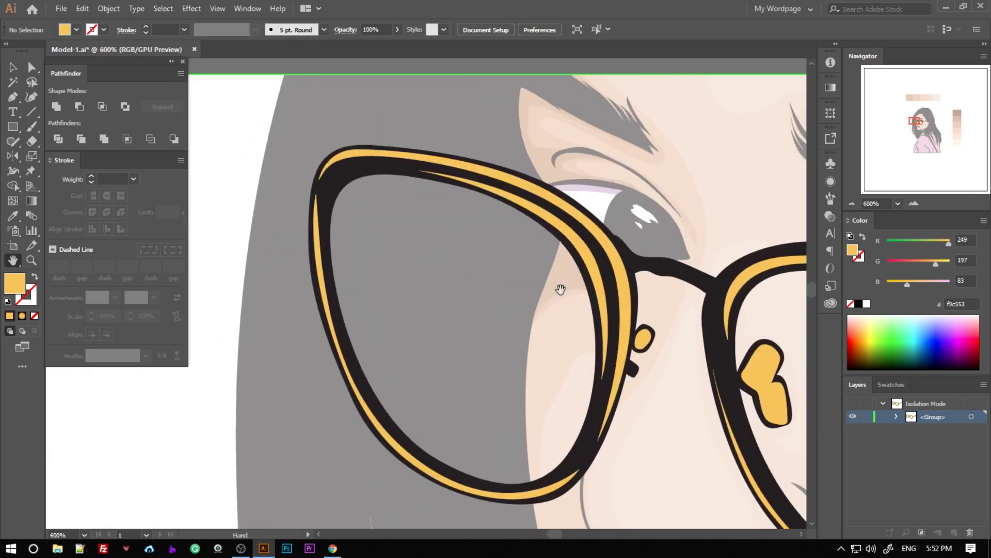
scroll(333, 331, "down", 2)
Pen-trace closed shapes around the left and right lenses.
left_click(523, 419)
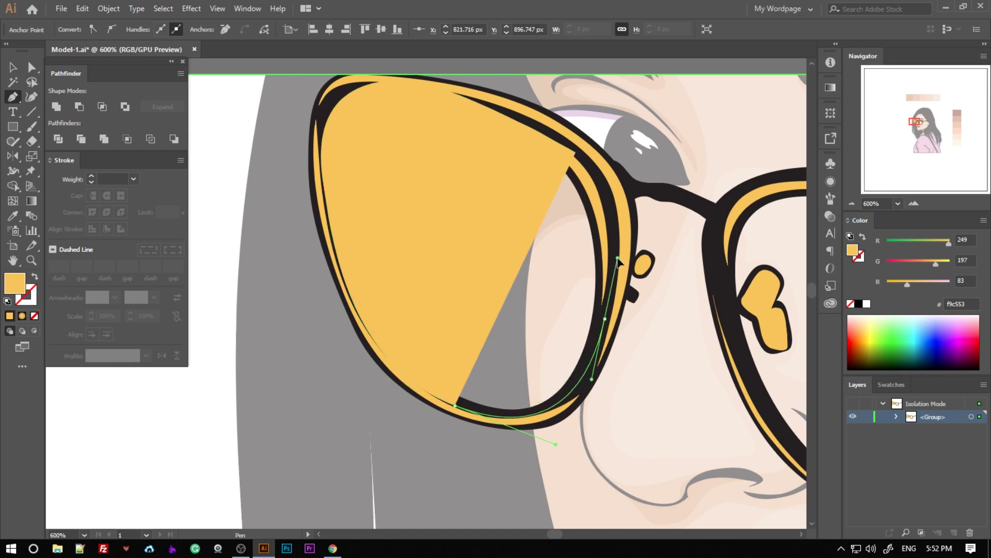
left_click(578, 244)
left_click_drag(728, 232, 328, 237)
left_click(505, 186)
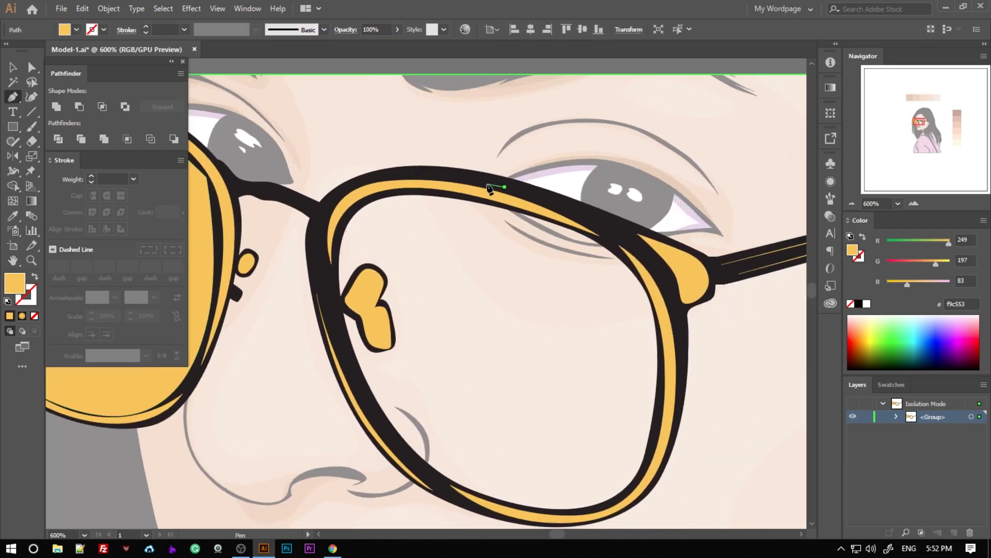
left_click(359, 195)
scroll(331, 222, "down", 2)
left_click(316, 181)
left_click(319, 221)
left_click(343, 306)
left_click(368, 394)
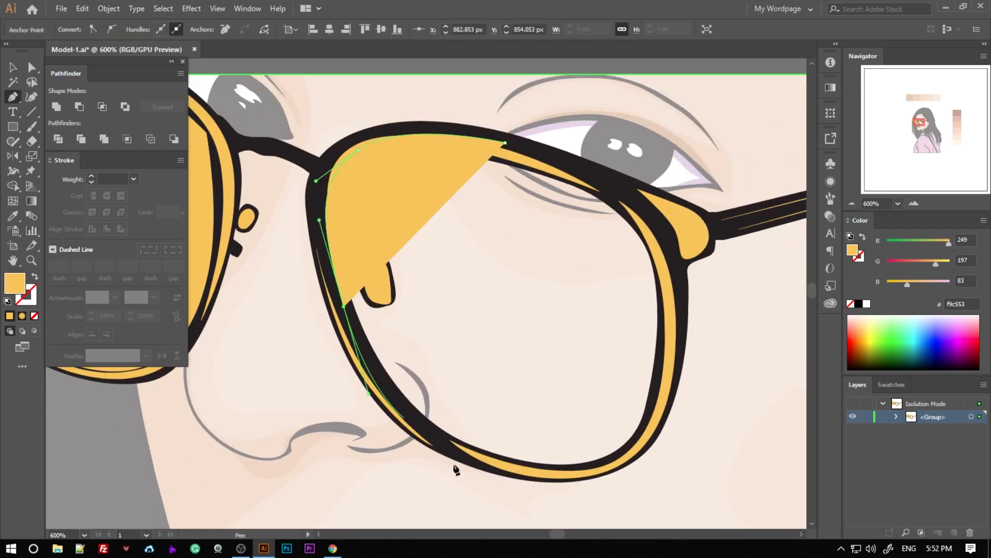
left_click(666, 289)
left_click(504, 143)
Send the lens shapes behind the sunglasses frames.
key("ctrl+minus")
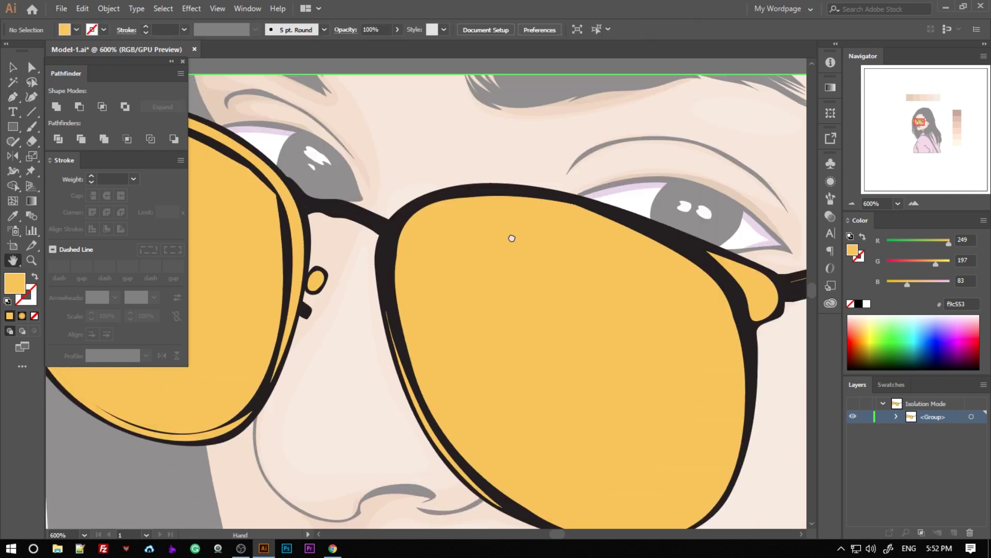
key("ctrl+minus")
right_click(325, 265)
left_click(509, 502)
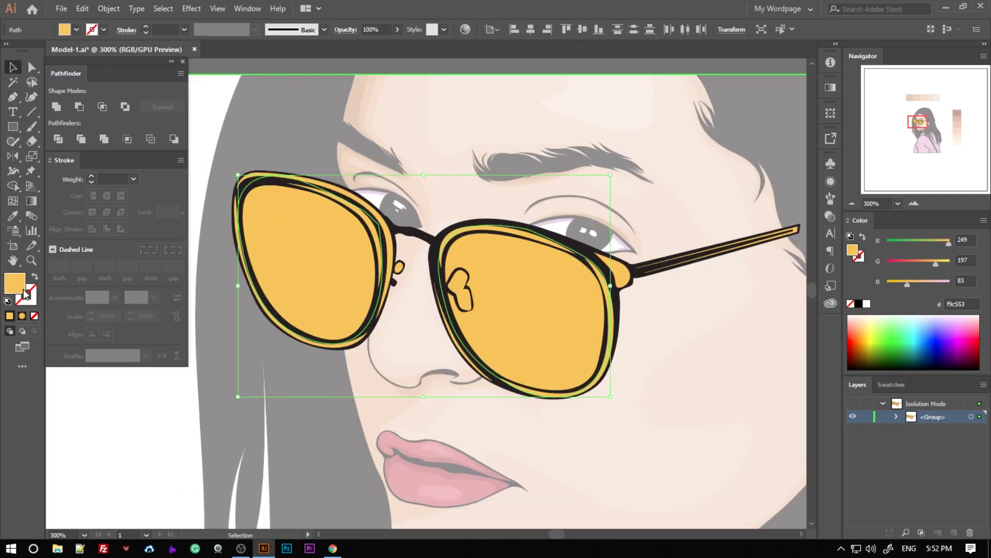
Fill the lens shapes with a dark purple colour.
double_click(15, 283)
left_click_drag(510, 287, 509, 270)
left_click(411, 217)
left_click(656, 198)
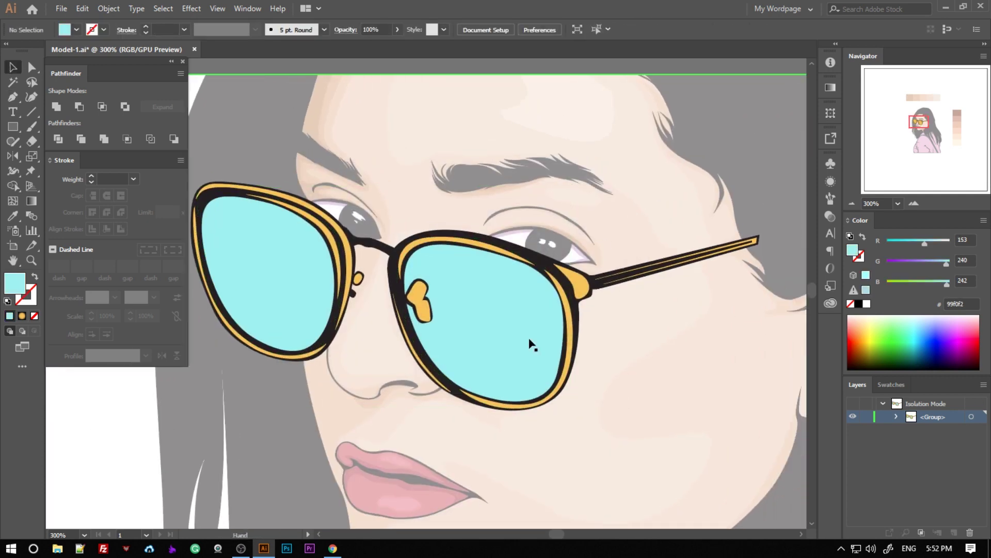
double_click(14, 293)
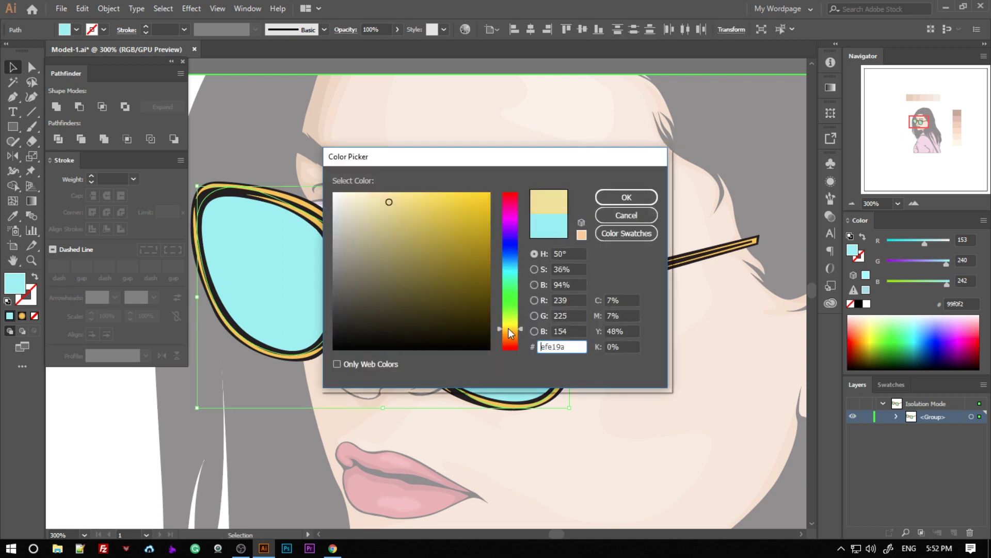
left_click_drag(509, 329, 516, 226)
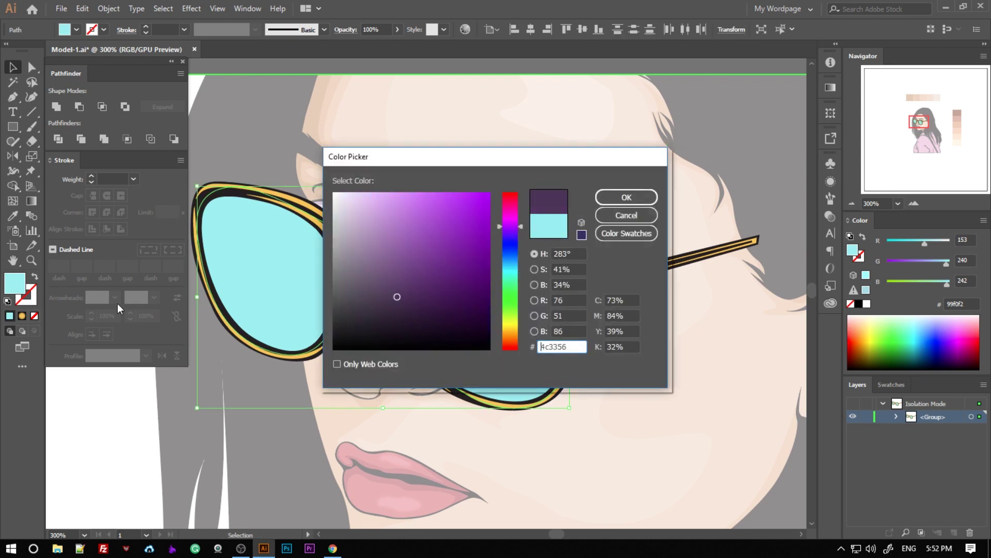
left_click(626, 197)
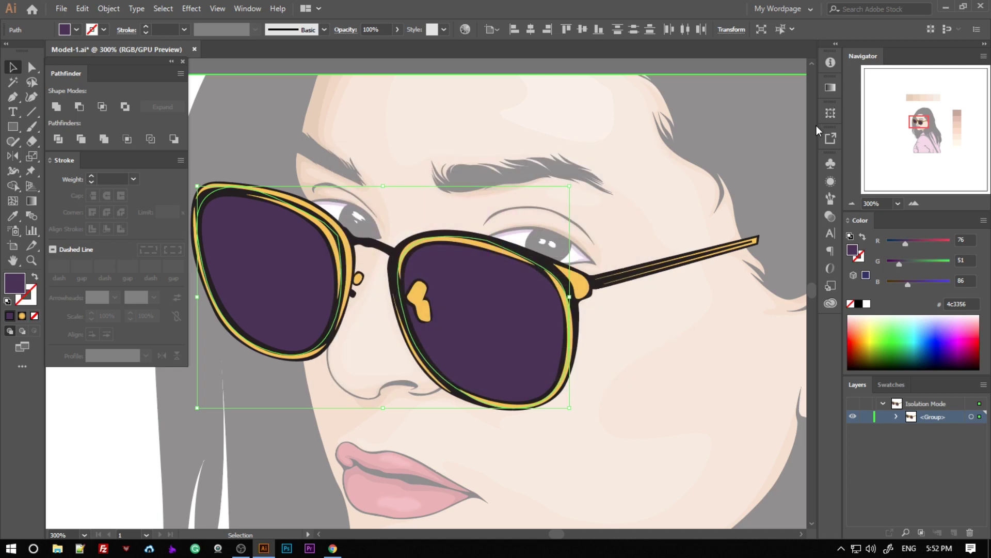
Apply a linear dark purple-to-black gradient fill to the lenses.
left_click(830, 87)
left_click(687, 103)
double_click(685, 182)
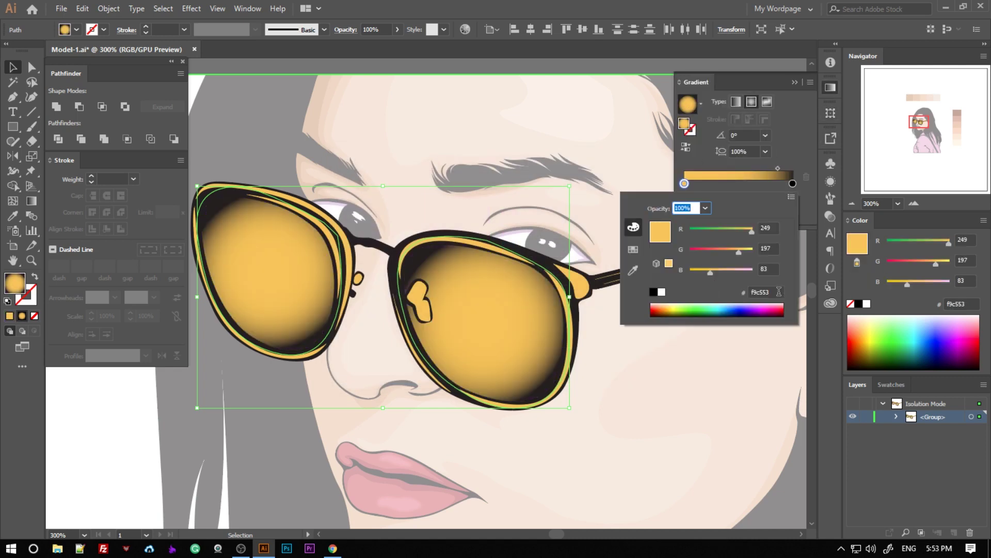
left_click(728, 274)
left_click_drag(775, 169, 746, 169)
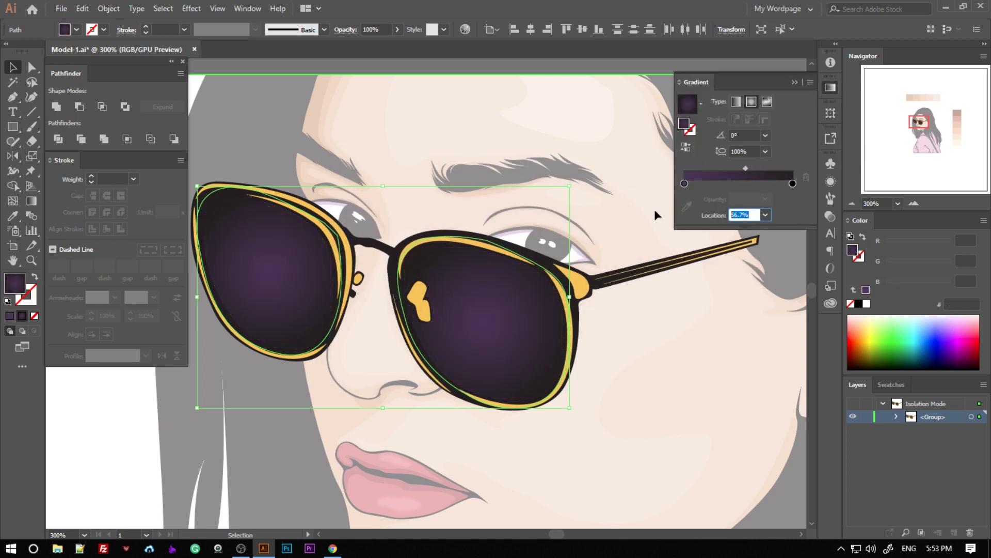
left_click(737, 100)
double_click(792, 183)
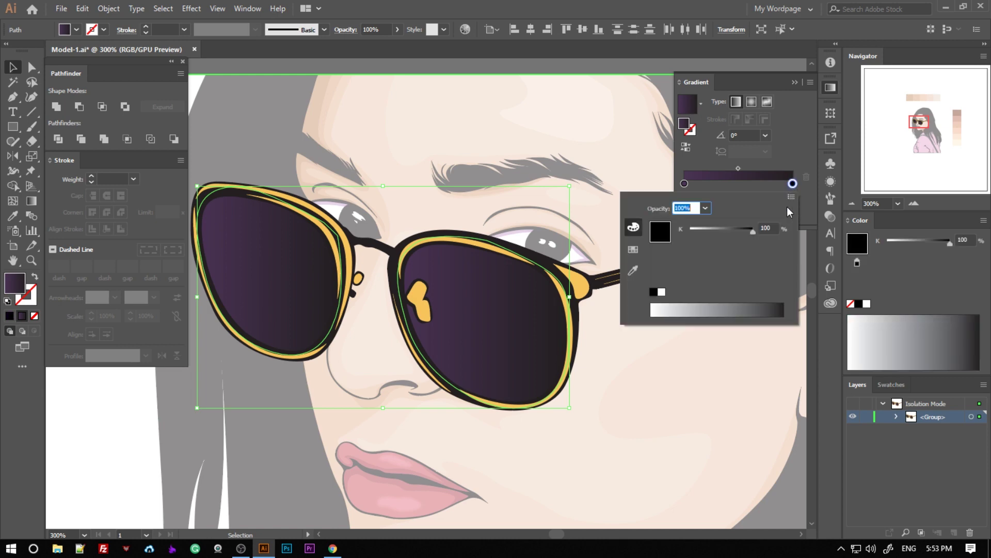
left_click(790, 199)
left_click(852, 212)
left_click(509, 309)
Angle the lens gradient from the lips up toward the eye.
key("g")
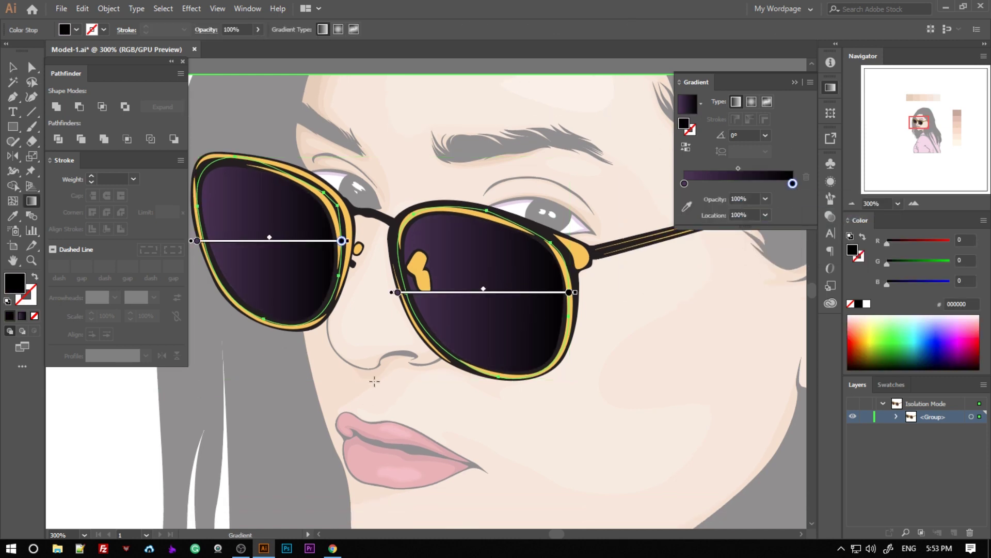
left_click_drag(358, 444, 372, 187)
left_click_drag(305, 416, 387, 181)
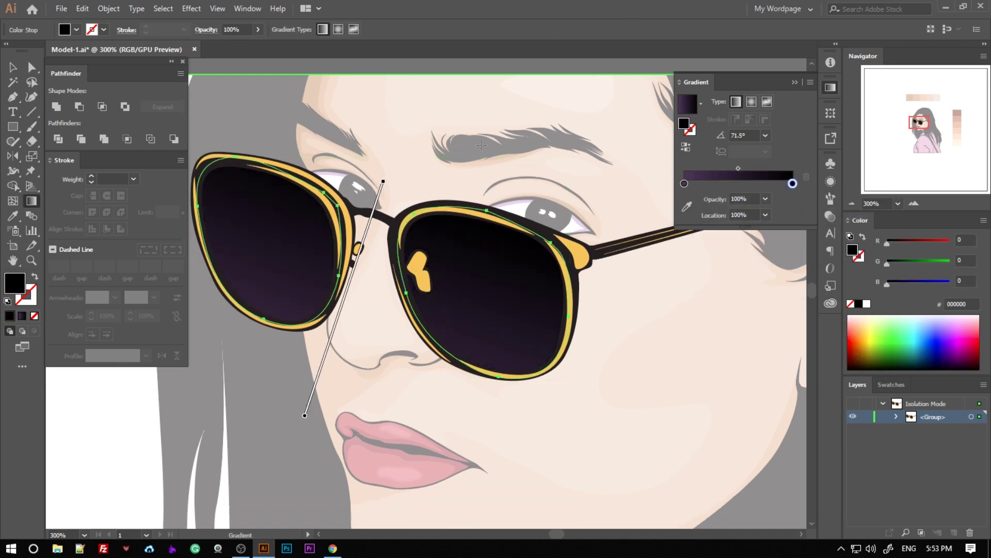
key("v")
Set the lenses' opacity to 30%.
key("Return")
type("3")
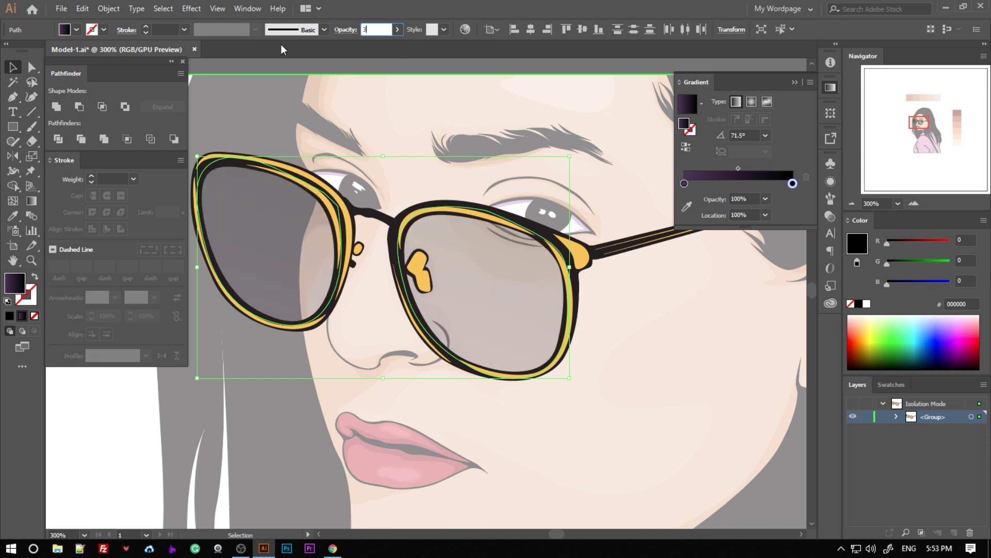
type("0")
key("Return")
key("ctrl+minus")
key("ctrl+minus")
key("ctrl+minus")
key("ctrl+minus")
key("ctrl+minus")
key("Escape")
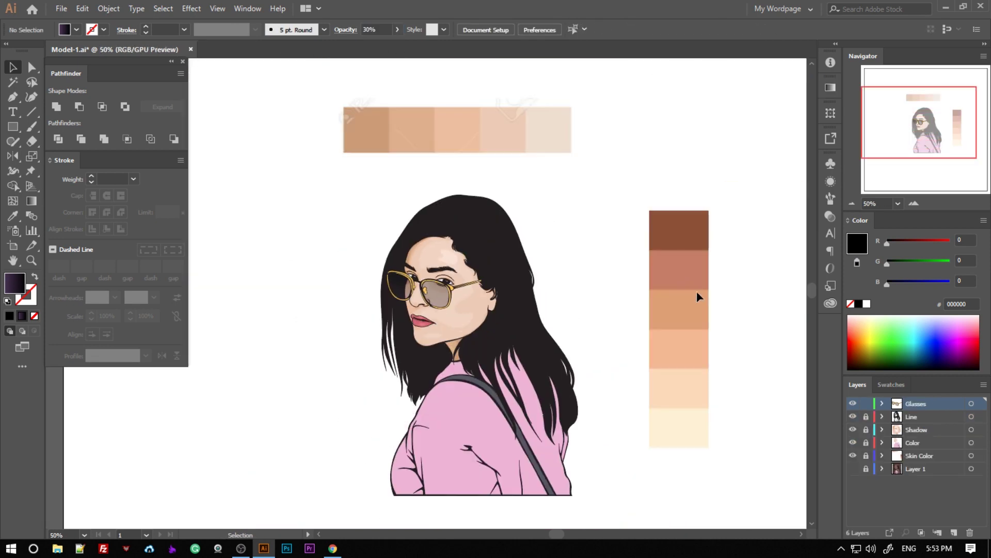
key("ctrl+plus")
key("ctrl+plus")
key("ctrl+plus")
key("ctrl+plus")
Raise the lenses' opacity to 70% inside the isolated glasses group.
left_click(390, 340)
double_click(325, 328)
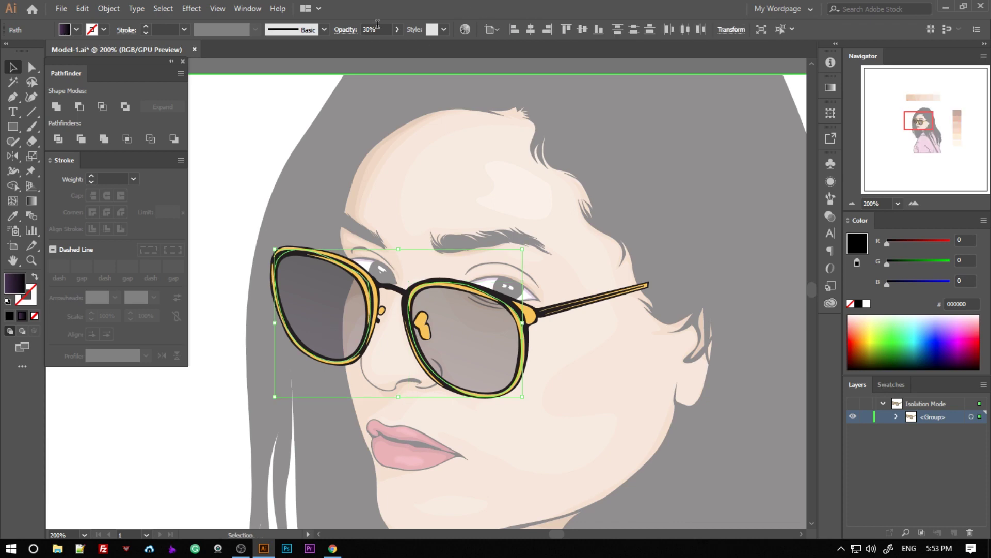
type("50")
key("Return")
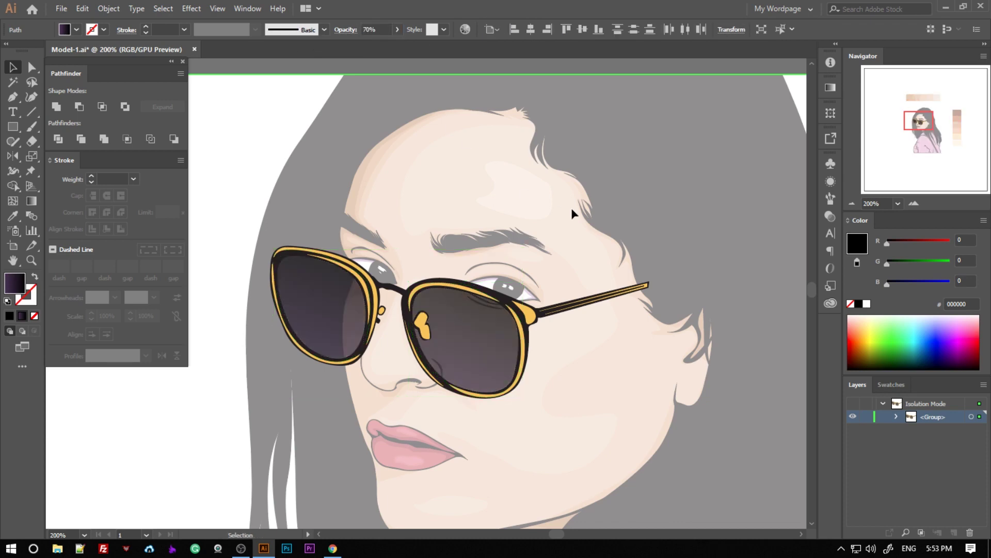
key("Escape")
Check the tinted lenses at different zoom levels and save the document.
key("ctrl+minus")
key("ctrl+minus")
key("ctrl+minus")
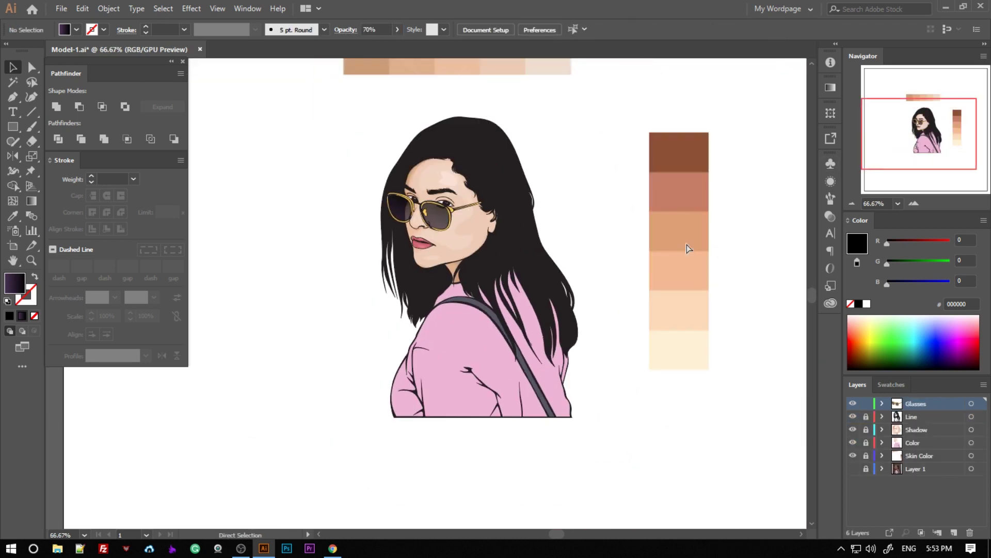
key("ctrl+plus")
key("ctrl+plus")
key("ctrl+plus")
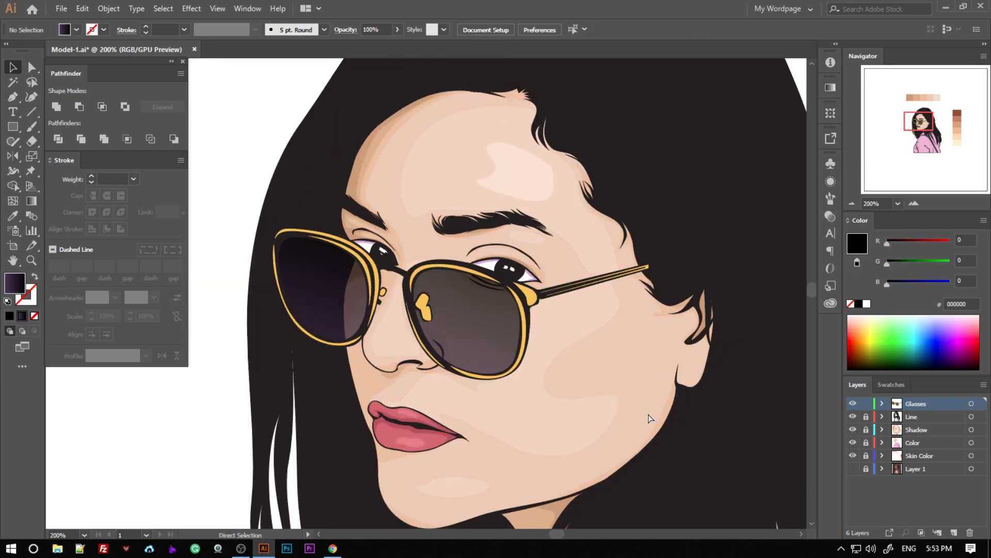
key("ctrl+minus")
key("ctrl+minus")
key("ctrl+minus")
key("ctrl+s")
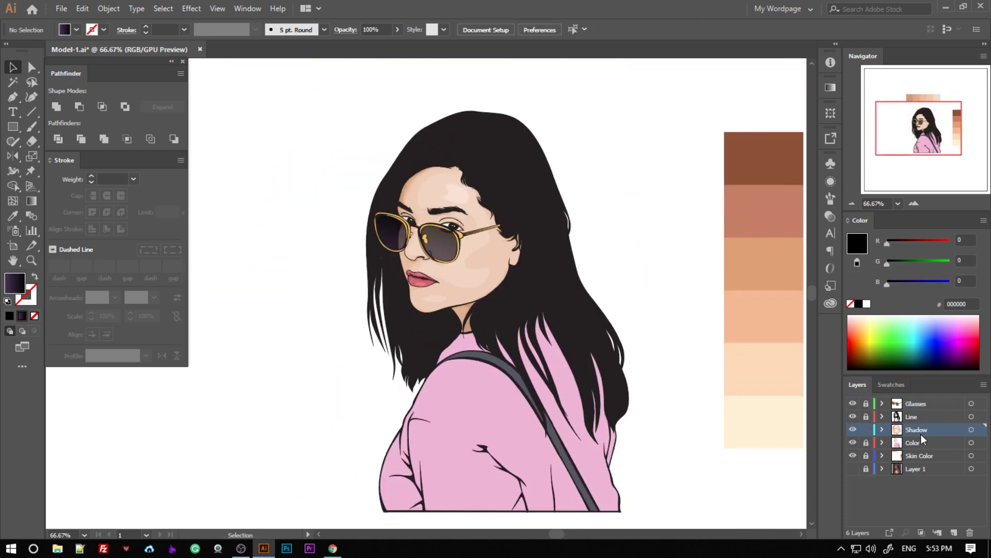
Sample the sweater pink and set the fill to darker shadow pink #d182b1.
scroll(519, 395, "up", 2)
scroll(518, 394, "up", 2)
key("i")
left_click(420, 344)
double_click(14, 283)
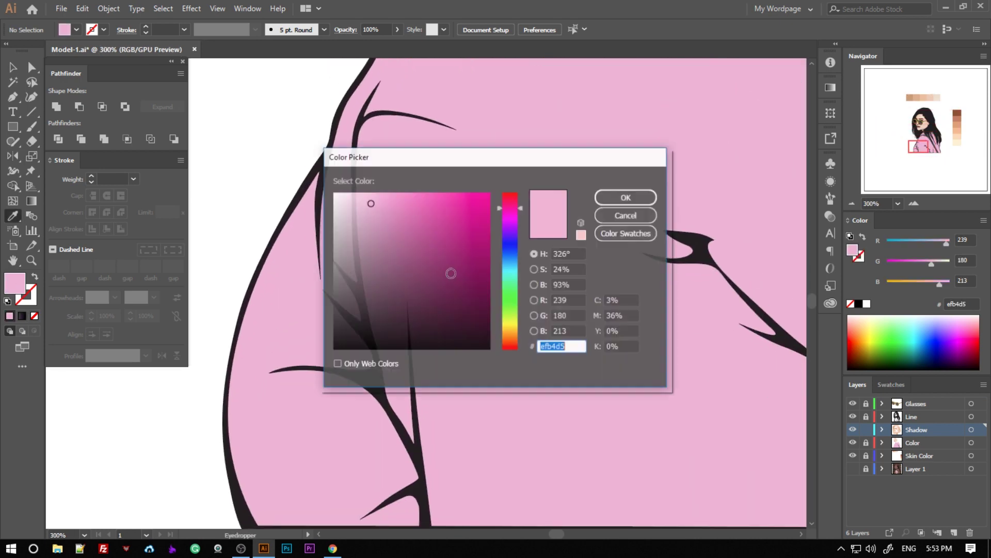
type("d182b1")
key("Return")
scroll(436, 270, "up", 1)
Begin pen-tracing a curved shadow shape along the sweater's right-side fold.
key("p")
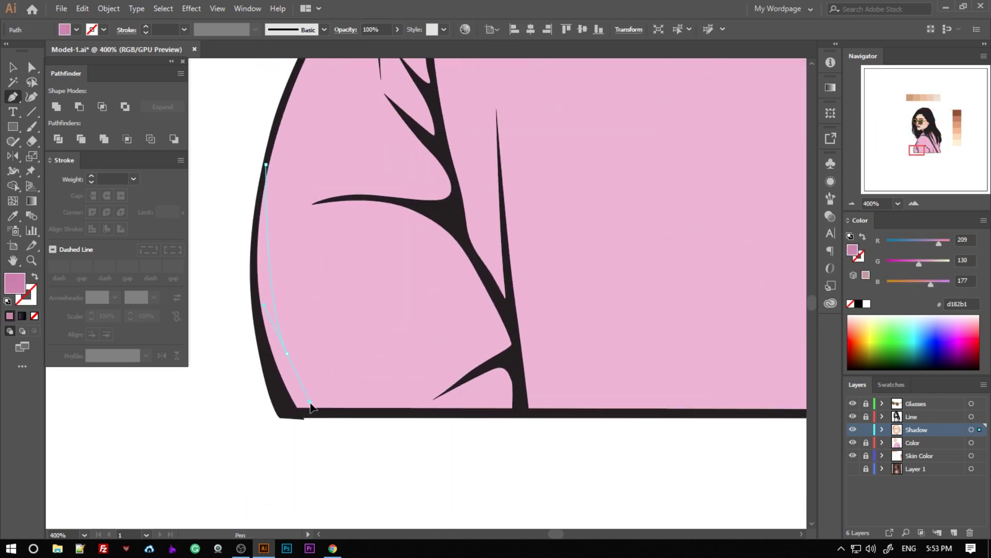
left_click_drag(441, 383, 468, 368)
left_click_drag(476, 297, 482, 331)
left_click_drag(376, 217, 330, 216)
left_click_drag(288, 246, 310, 212)
left_click_drag(427, 209, 454, 207)
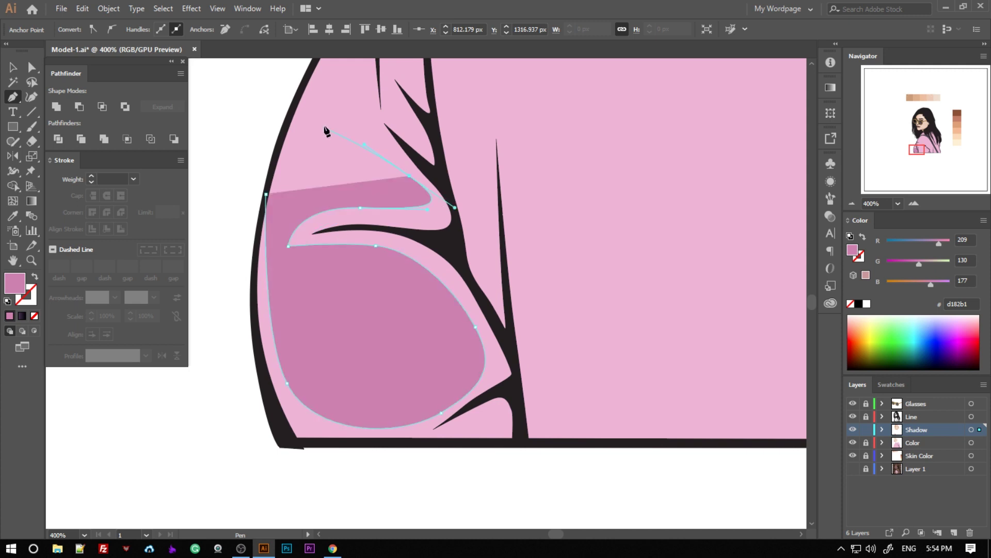
scroll(327, 131, "up", 2)
left_click(359, 158)
Run the fold shadow down to the sweater's bottom edge and close the shape.
scroll(395, 131, "up", 8)
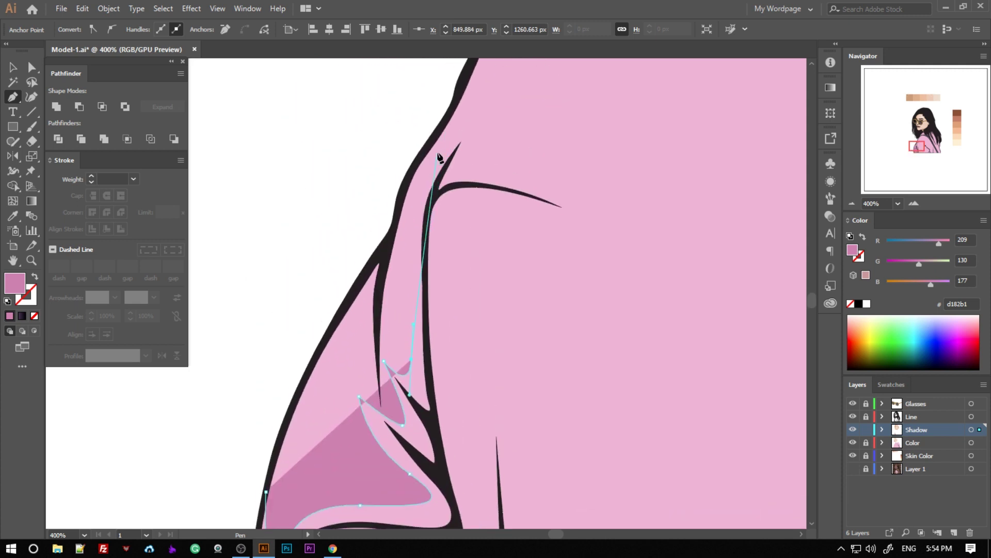
left_click(461, 165)
left_click_drag(563, 203, 590, 223)
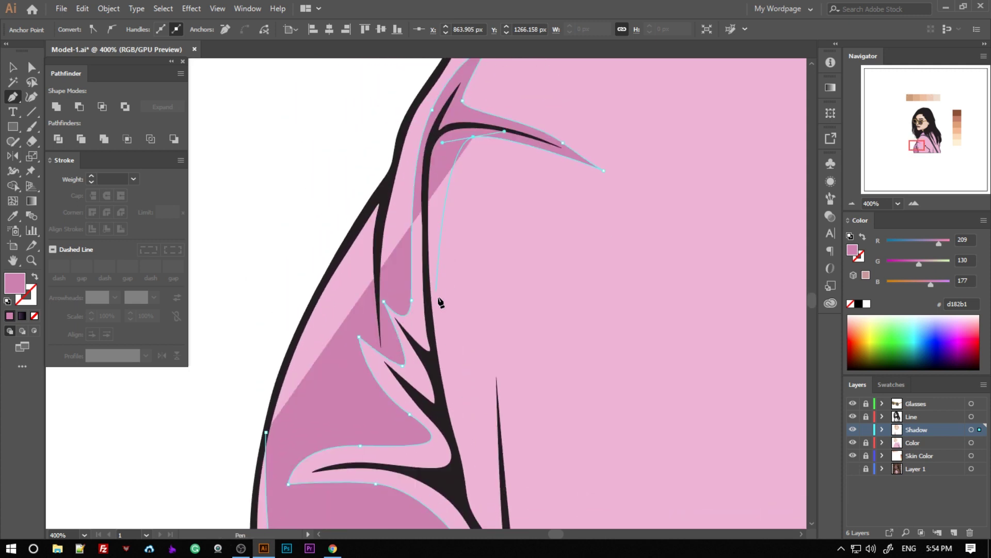
scroll(435, 298, "down", 6)
left_click(482, 182)
scroll(545, 380, "down", 5)
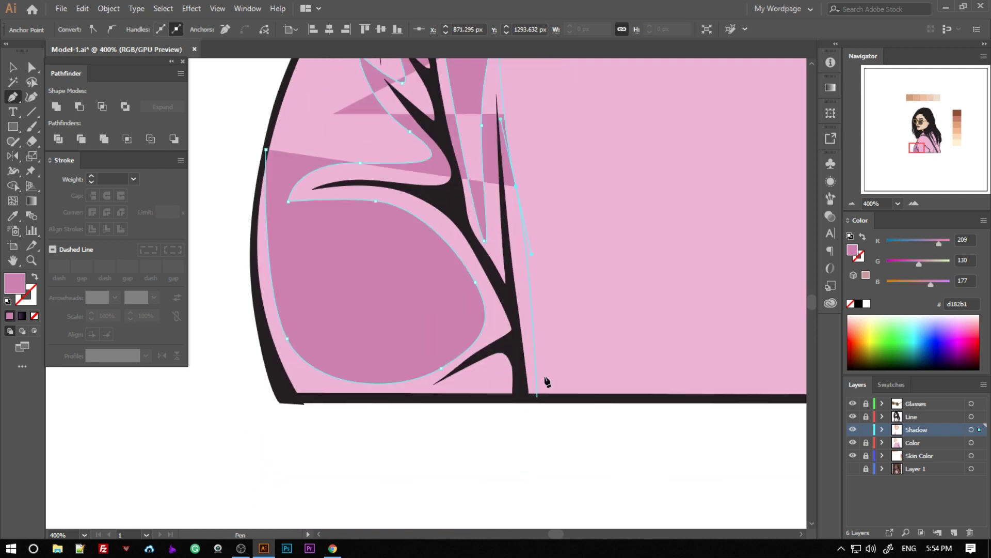
left_click(542, 398)
left_click(291, 398)
left_click(265, 152)
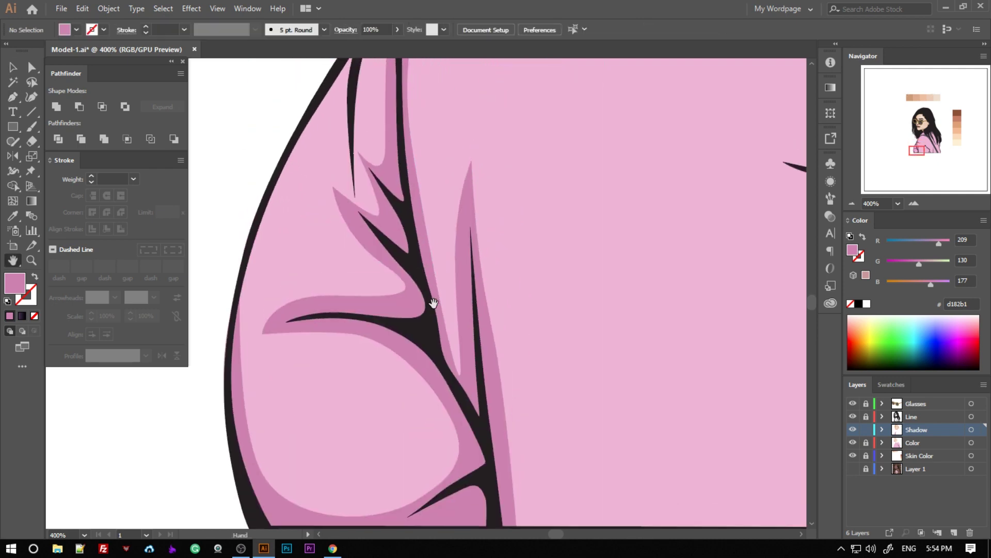
Trace a second shadow along the shoulder strap down to the bottom edge.
scroll(317, 319, "up", 5)
scroll(317, 319, "up", 3)
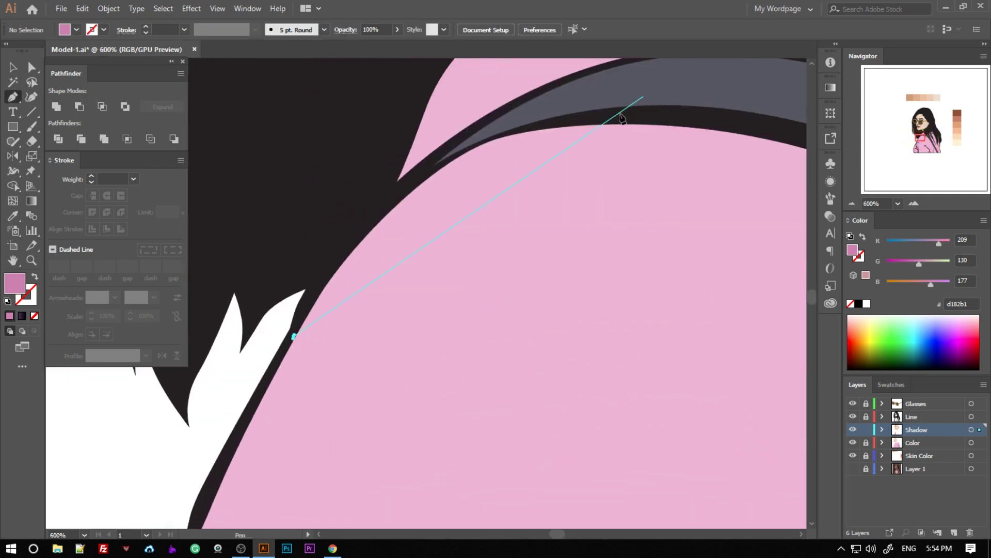
left_click_drag(577, 123, 725, 94)
key("ctrl+minus")
scroll(797, 353, "down", 5)
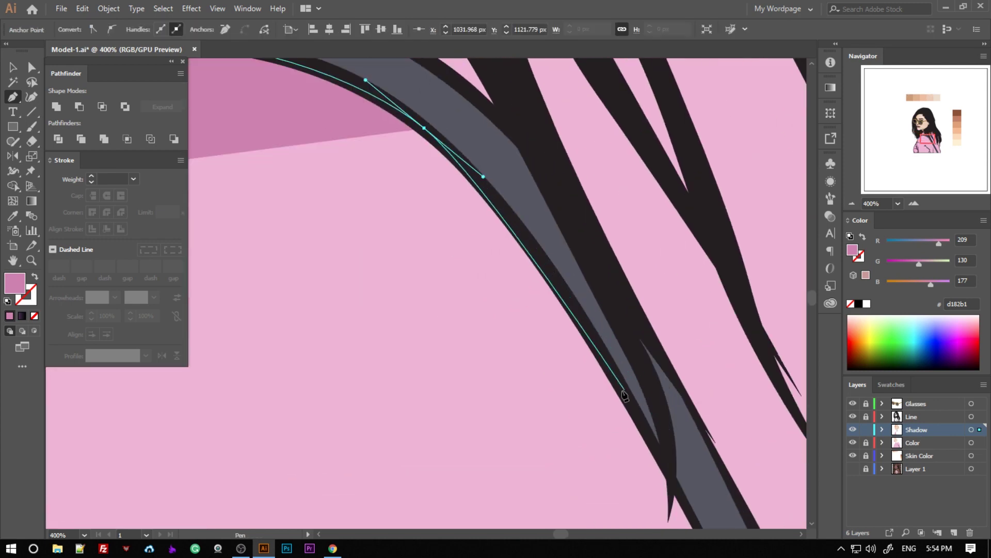
key("ctrl+minus")
scroll(548, 450, "right", 5)
left_click(562, 453)
left_click(538, 452)
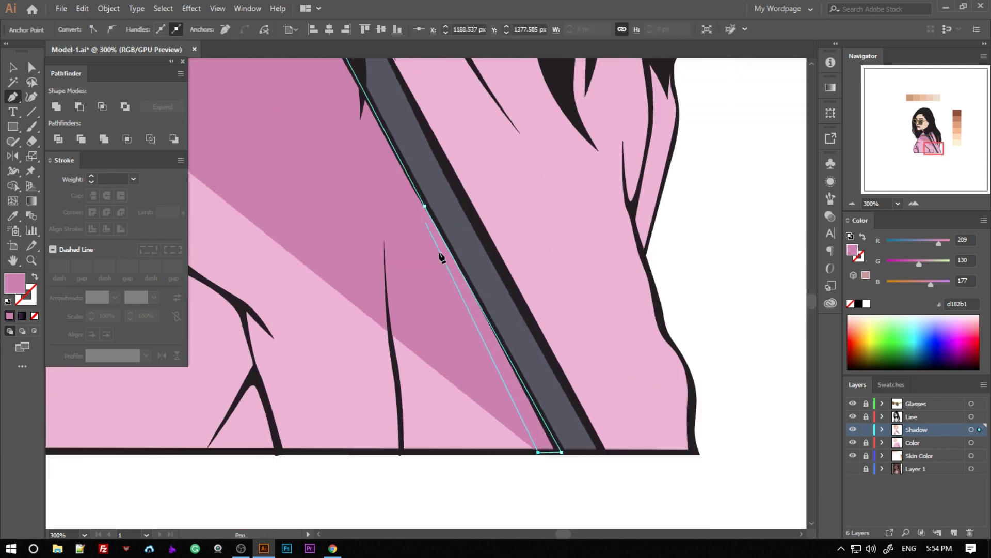
scroll(335, 428, "down", 3)
key("ctrl+plus")
Curve that shadow around the bottom fold and up the fold line.
left_click(425, 295)
left_click(396, 292)
left_click_drag(392, 237, 389, 222)
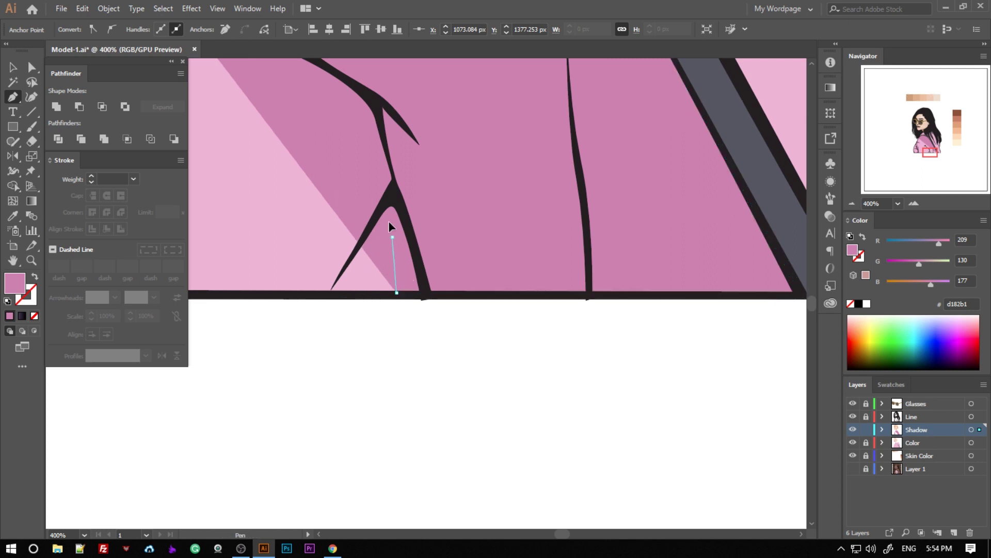
left_click(332, 298)
scroll(302, 305, "up", 3)
scroll(302, 306, "left", 5)
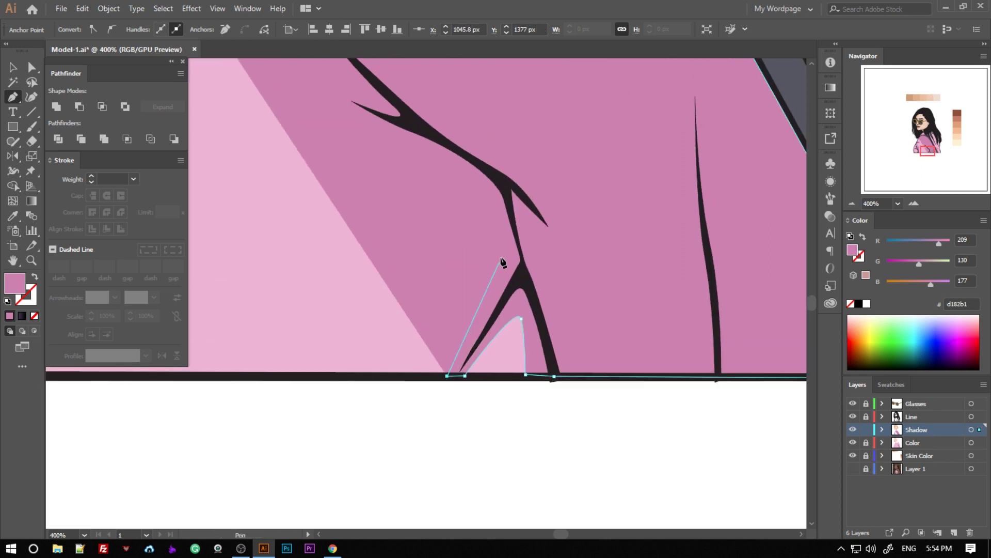
left_click_drag(500, 256, 498, 203)
left_click(414, 146)
scroll(408, 146, "up", 5)
Follow the dark fold stroke around its branching tip and close the fold shadow.
left_click(463, 300)
left_click(426, 293)
left_click(389, 242)
left_click(291, 187)
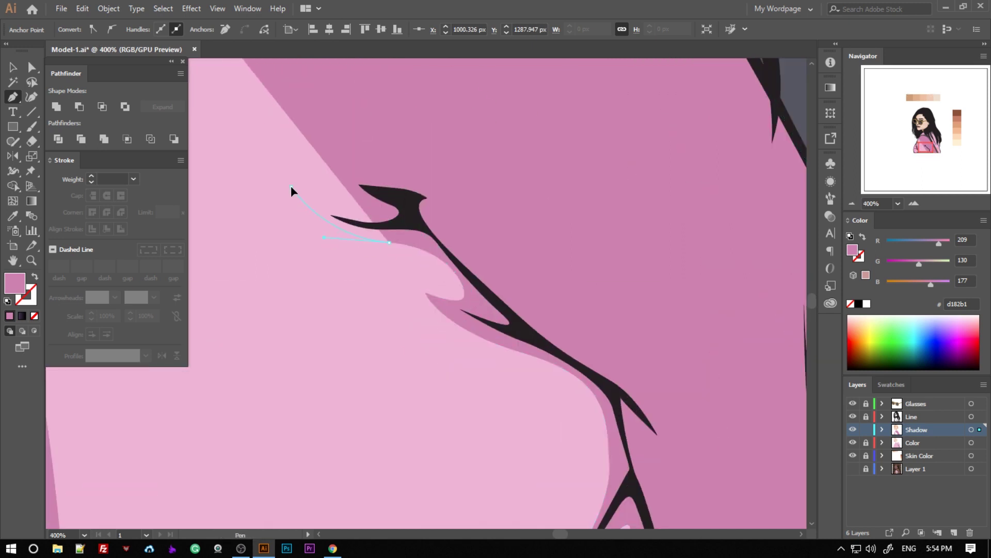
left_click(297, 158)
left_click(427, 183)
left_click_drag(493, 264, 554, 311)
key("ctrl+minus")
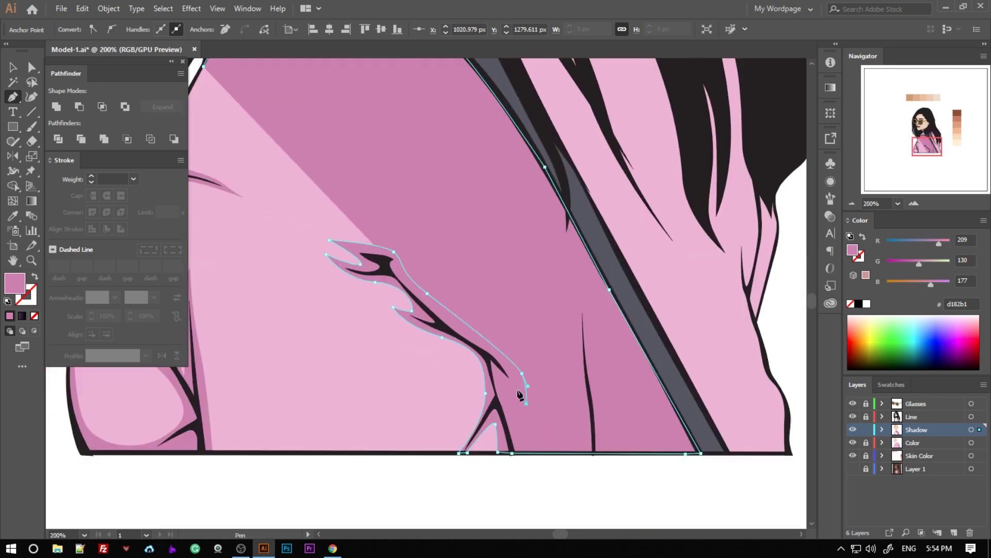
left_click(533, 447)
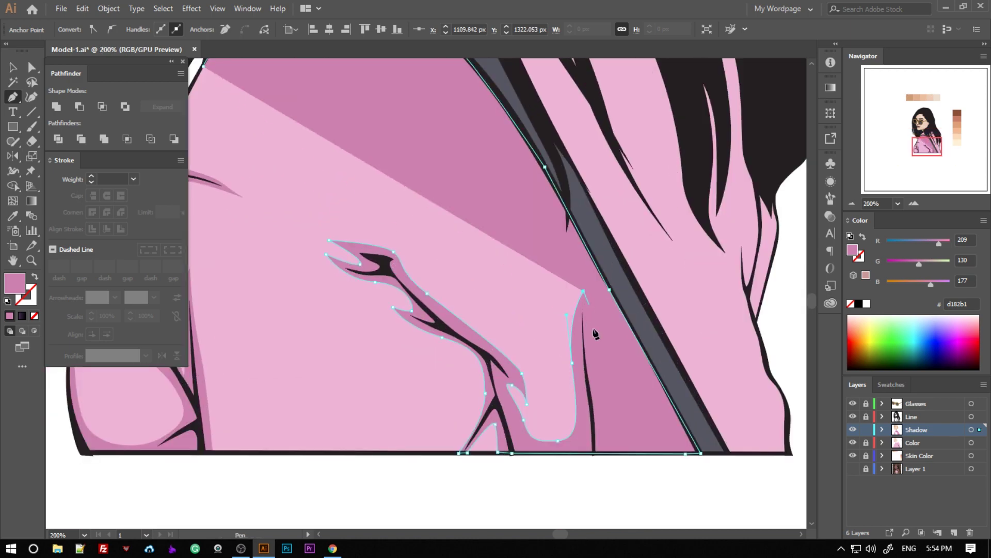
Draw a new shadow shape running up beside the strap edge.
left_click(604, 384)
left_click(615, 417)
left_click_drag(657, 439, 673, 440)
left_click(602, 298)
left_click(543, 212)
scroll(435, 128, "up", 5)
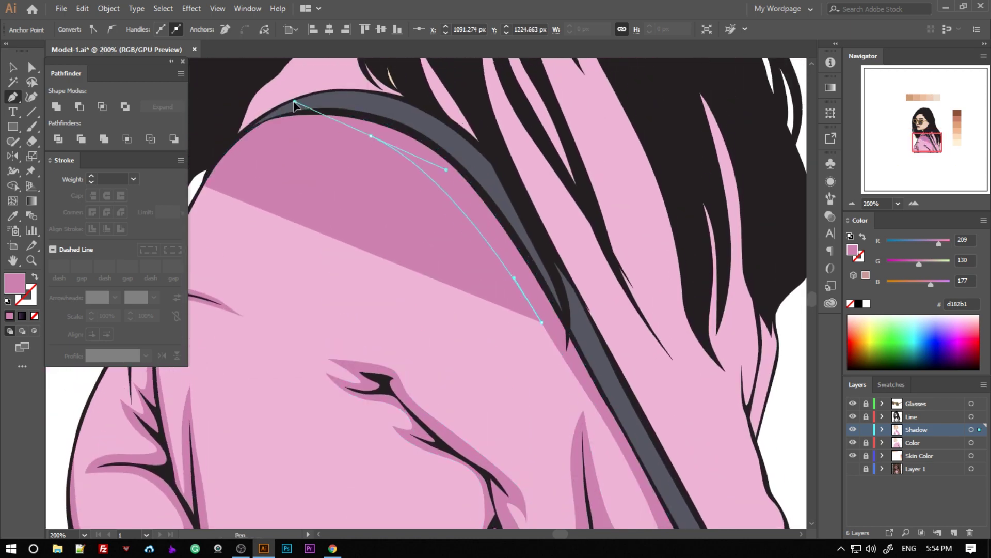
left_click(290, 112)
left_click(204, 186)
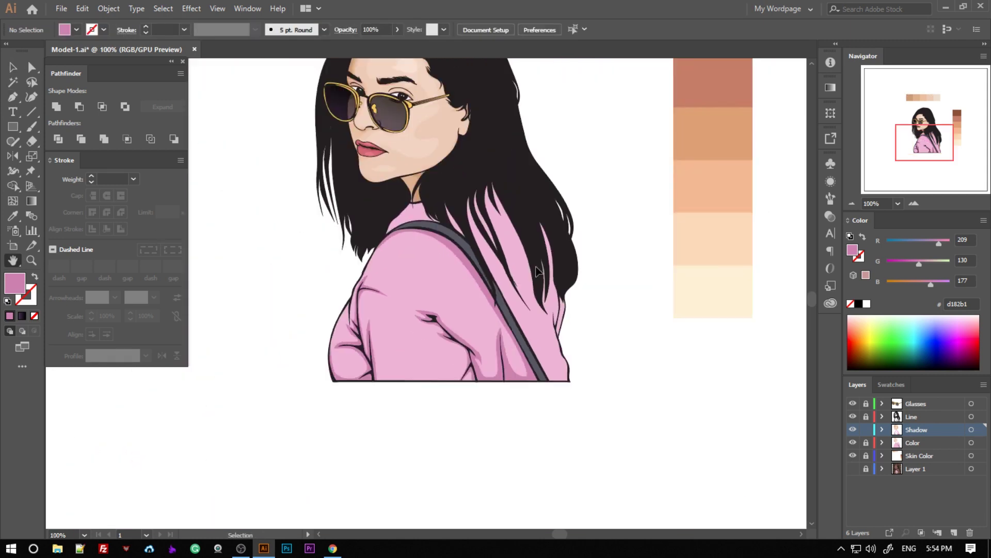
Start a shadow along the hair edge on the shoulder, undoing a misplaced point.
left_click_drag(339, 266, 563, 390)
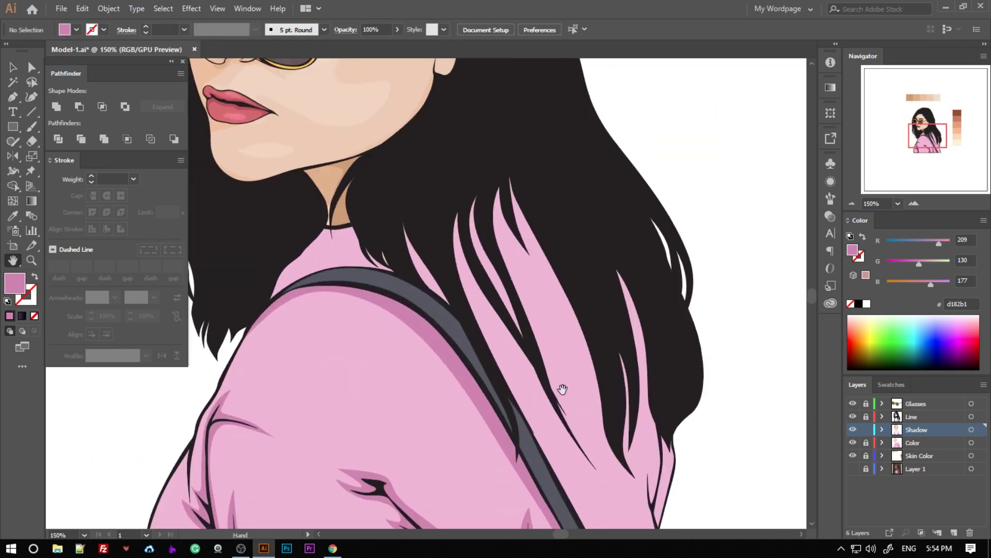
scroll(543, 354, "down", 3)
key("ctrl+plus")
left_click(486, 124)
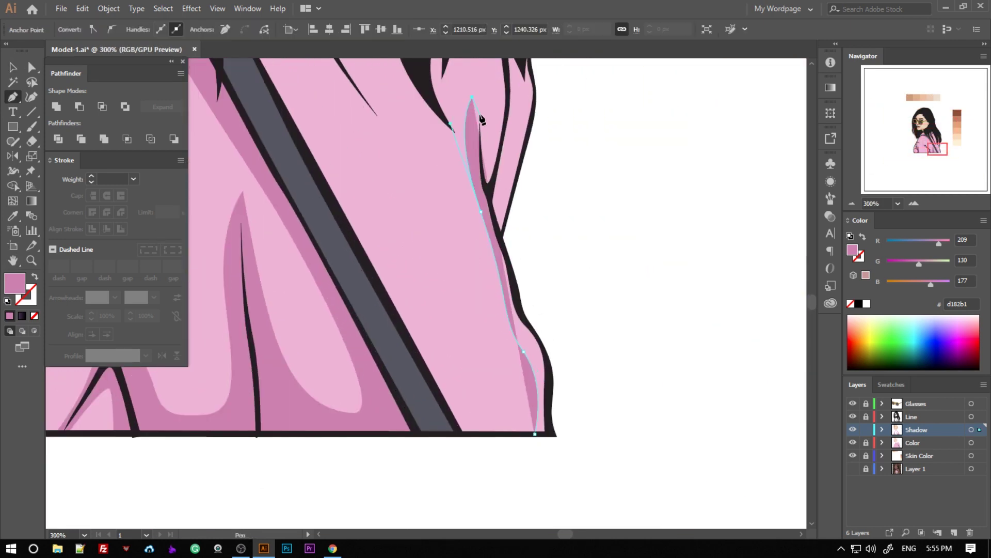
scroll(475, 206, "up", 3)
left_click(490, 227)
scroll(491, 227, "up", 3)
scroll(469, 133, "up", 1)
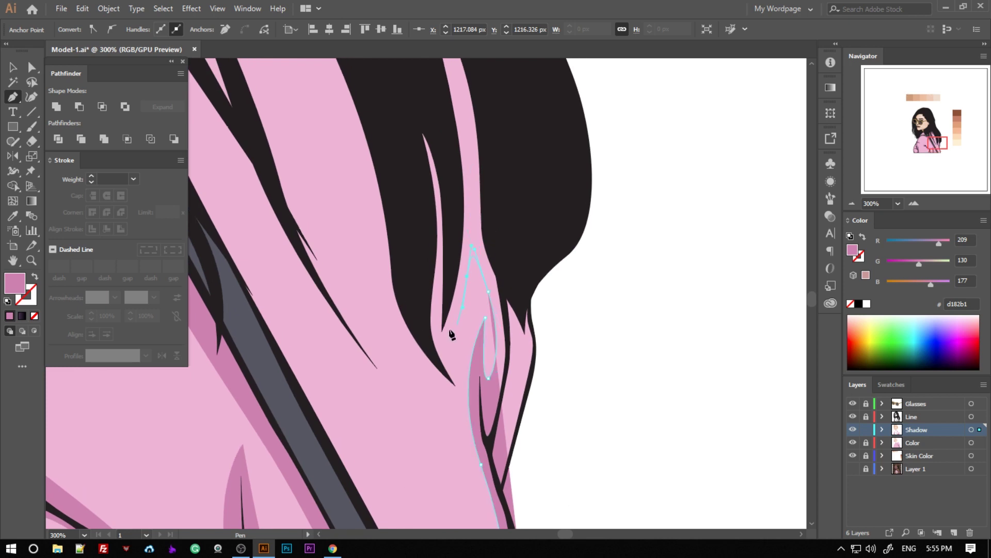
left_click(443, 339)
key("ctrl+z")
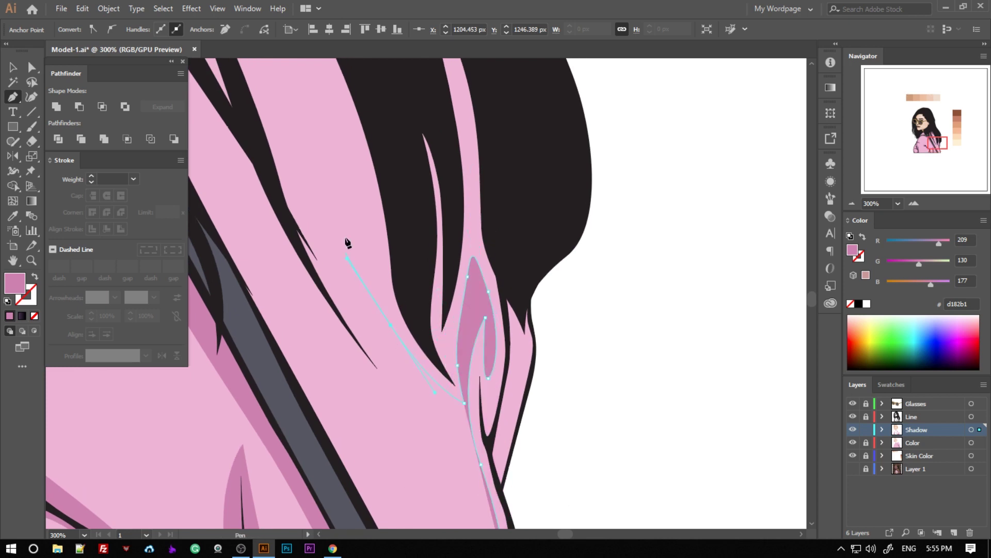
scroll(347, 242, "up", 2)
left_click(266, 88)
scroll(350, 171, "left", 3)
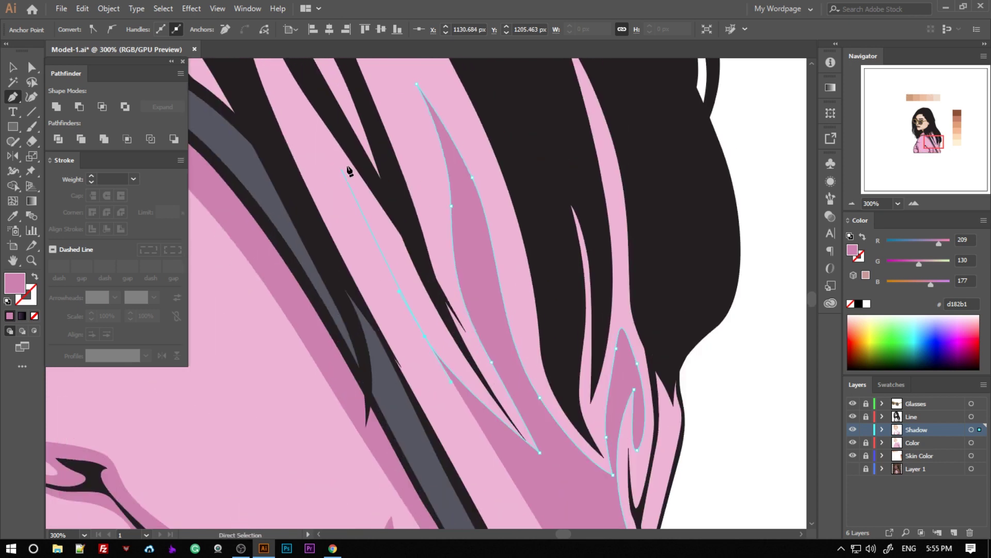
Trace the shadow along the collar, around the neck and down the shoulder.
scroll(350, 171, "up", 2)
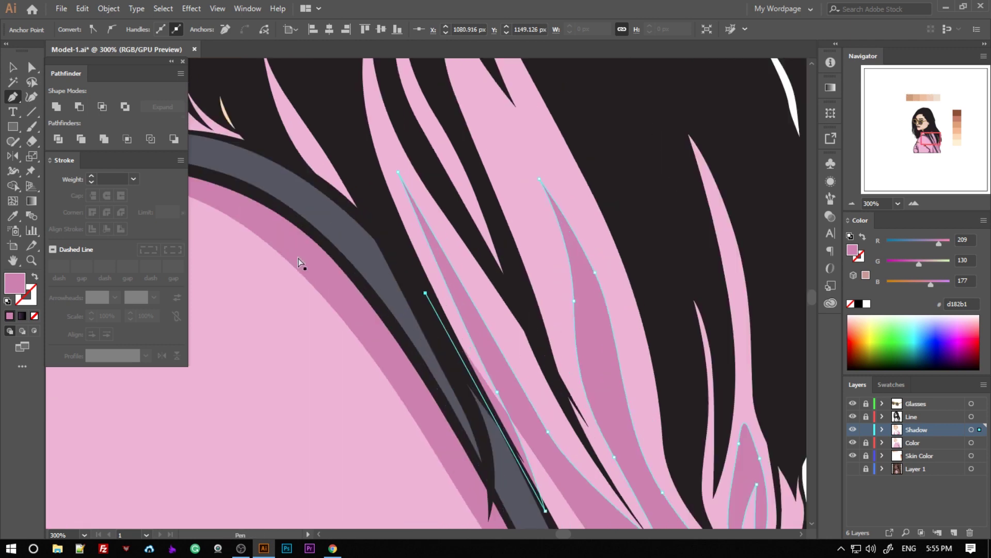
scroll(304, 266, "up", 2)
left_click(300, 229)
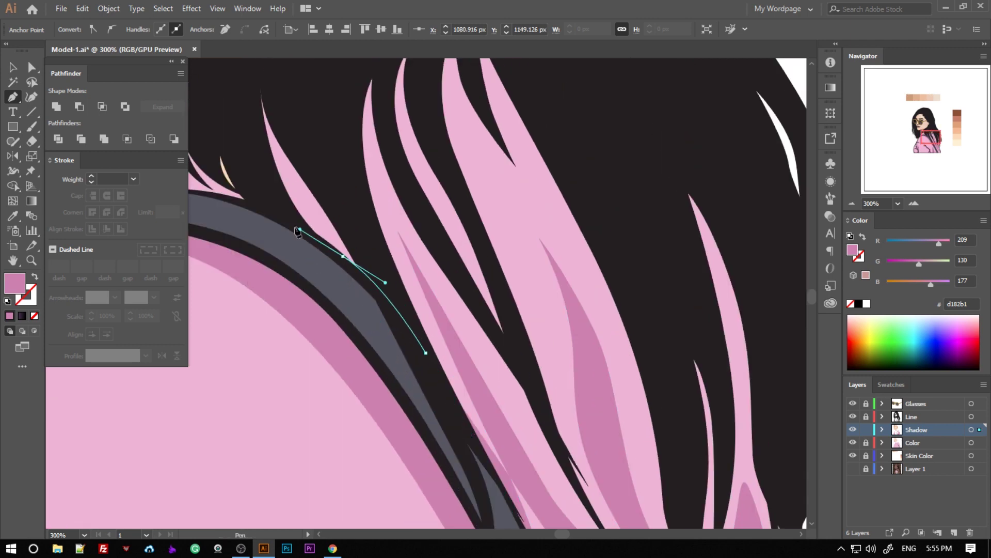
scroll(298, 231, "up", 2)
scroll(282, 270, "left", 3)
scroll(208, 293, "up", 1)
scroll(243, 343, "up", 1)
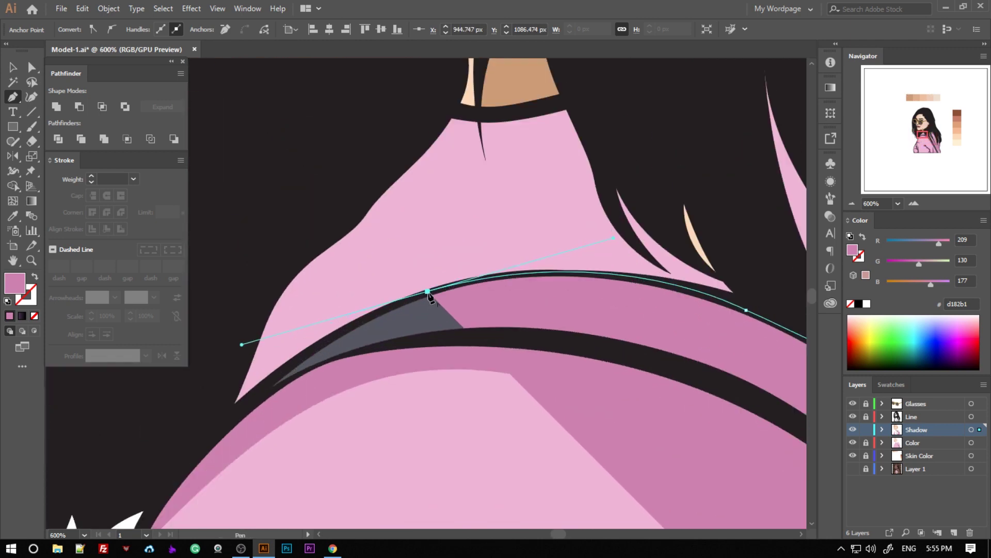
scroll(244, 343, "up", 1)
left_click_drag(597, 272, 663, 276)
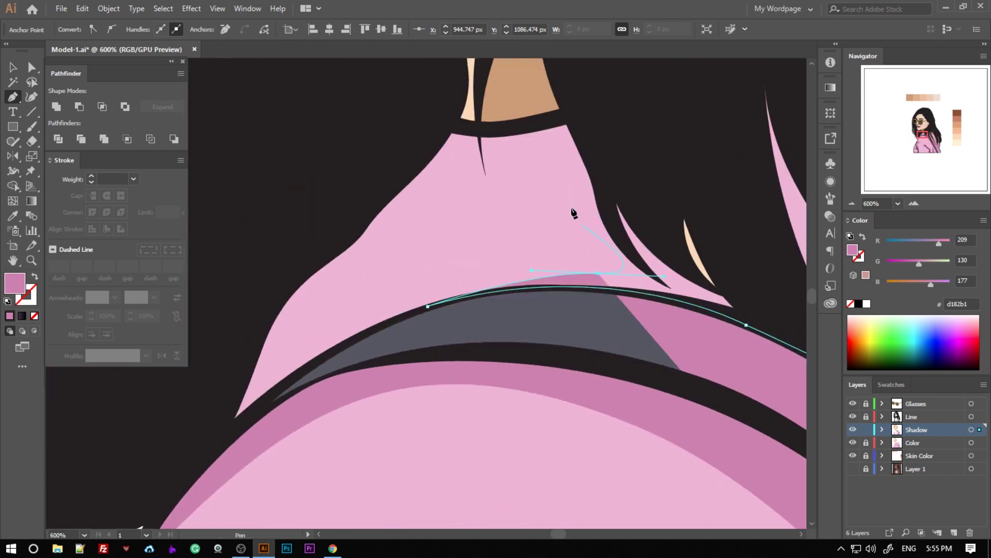
left_click(497, 154)
left_click(485, 216)
left_click(462, 158)
left_click(252, 415)
left_click_drag(189, 457, 279, 252)
Extend the shoulder shadow past the neck and up into the hair strands.
scroll(481, 184, "down", 2)
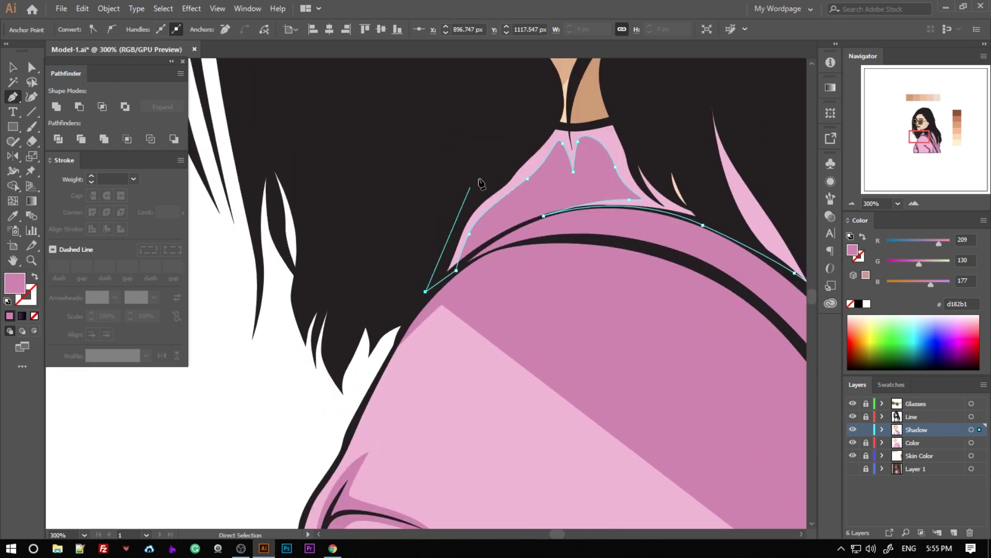
left_click(479, 179)
scroll(480, 185, "up", 3)
left_click(394, 284)
scroll(672, 196, "down", 3)
left_click(605, 190)
left_click(646, 285)
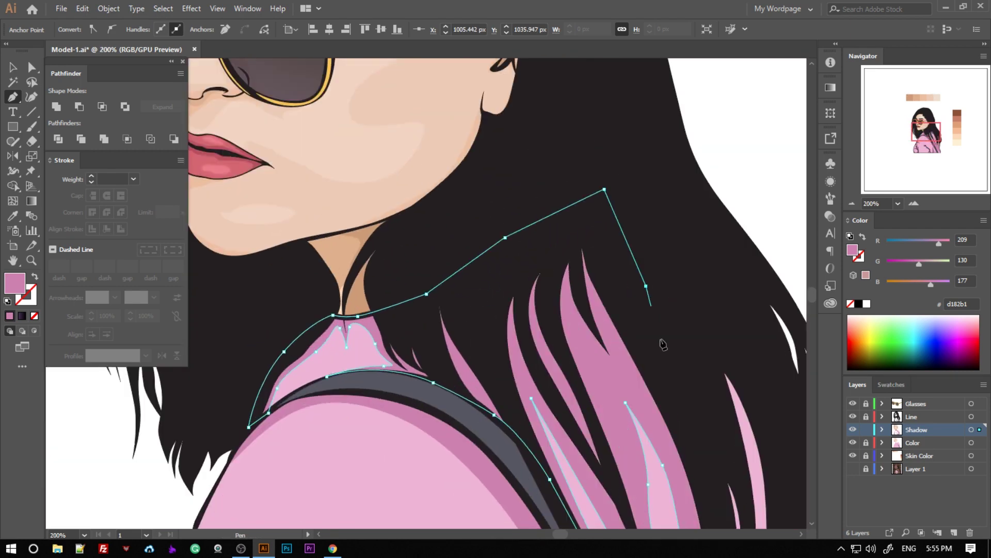
scroll(663, 344, "down", 3)
left_click(665, 244)
left_click(725, 177)
scroll(476, 307, "down", 1)
scroll(485, 351, "up", 4, "alt")
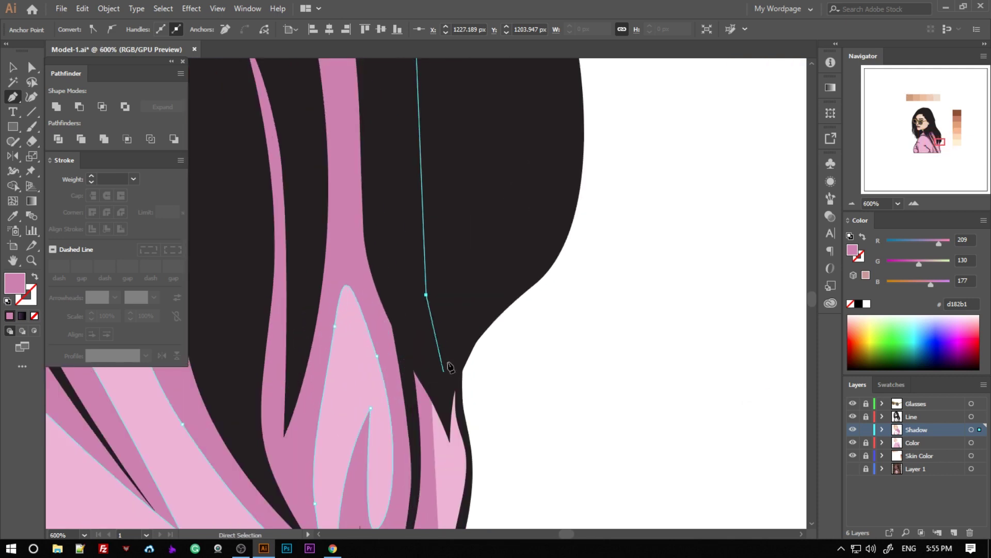
scroll(468, 405, "down", 3)
scroll(431, 468, "down", 3)
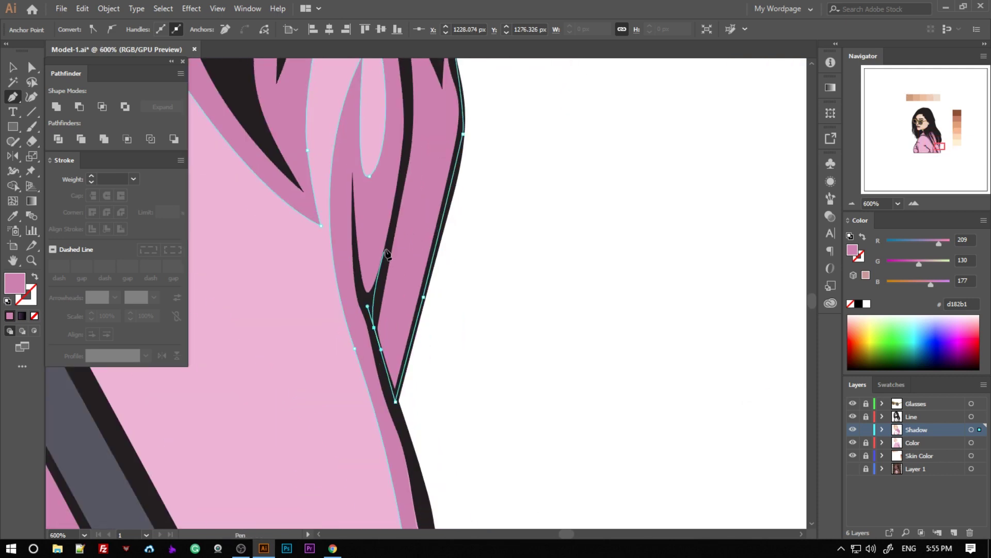
scroll(393, 258, "down", 1, "alt")
scroll(408, 269, "down", 1, "alt")
scroll(424, 276, "down", 1, "alt")
scroll(438, 283, "down", 1, "alt")
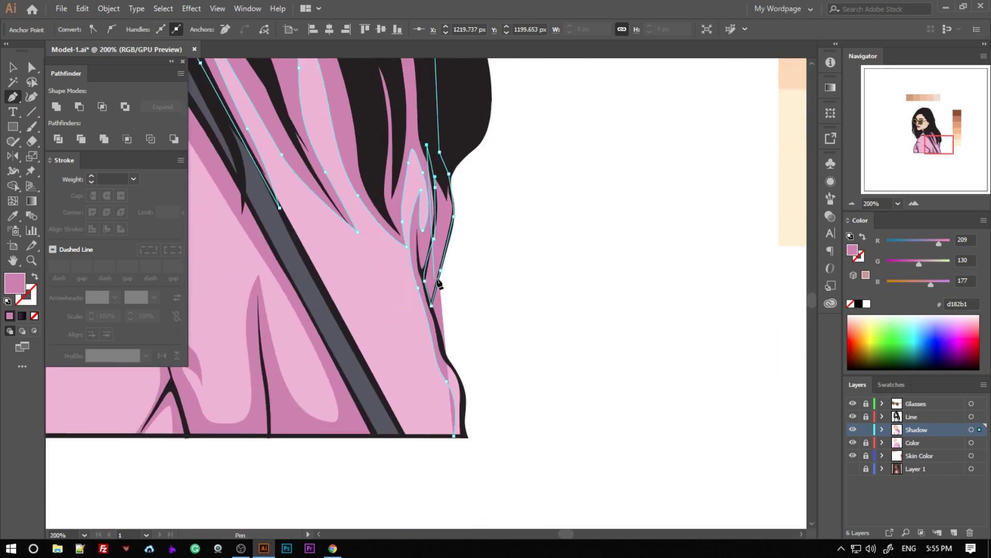
scroll(438, 283, "up", 1, "alt")
scroll(471, 369, "up", 1, "alt")
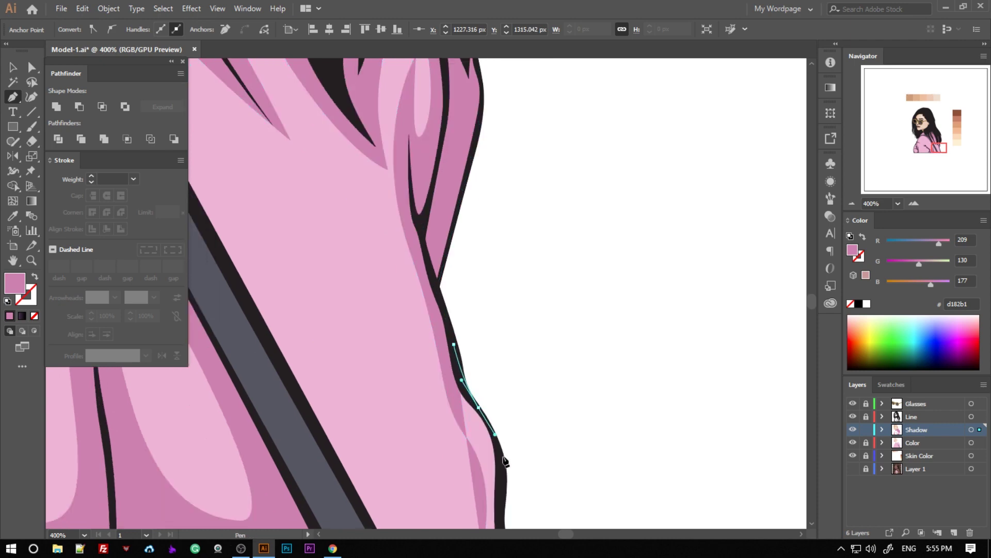
scroll(505, 459, "down", 3)
left_click(503, 422)
Deselect the finished shading path and scroll over the sweater to review it.
key("ctrl+shift+a")
scroll(542, 315, "down", 5, "alt")
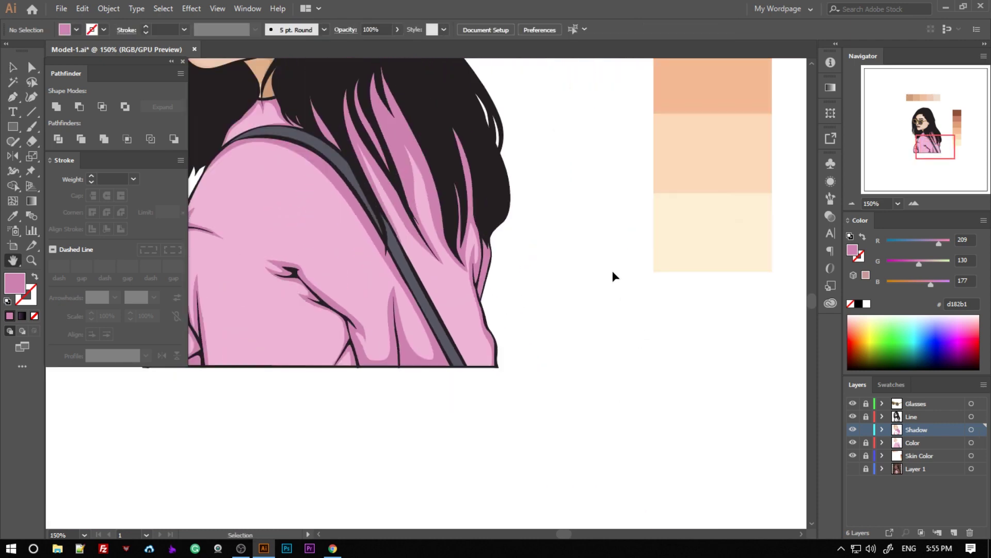
scroll(645, 289, "down", 2, "alt")
scroll(571, 327, "up", 3, "alt")
scroll(368, 301, "up", 2, "alt")
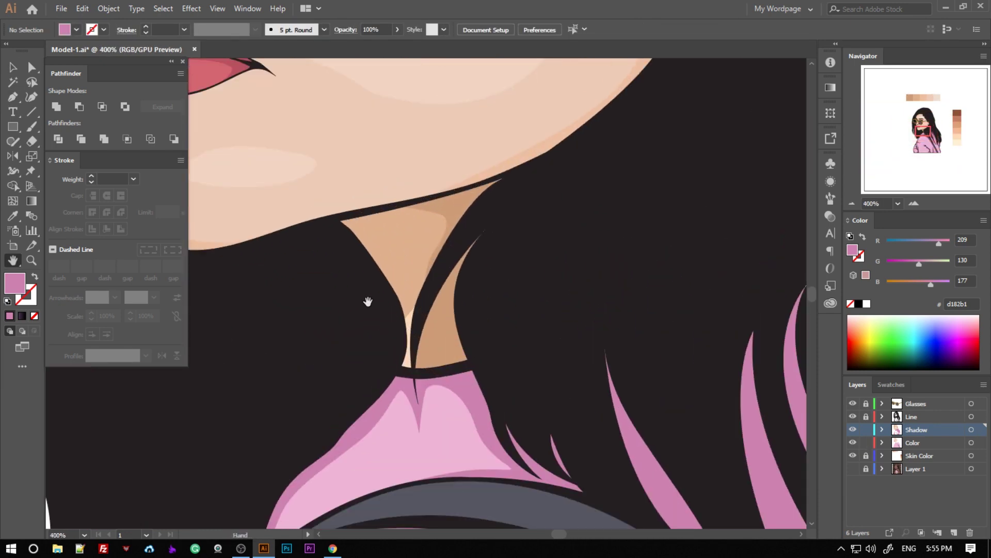
scroll(428, 268, "down", 2, "alt")
scroll(506, 305, "down", 1)
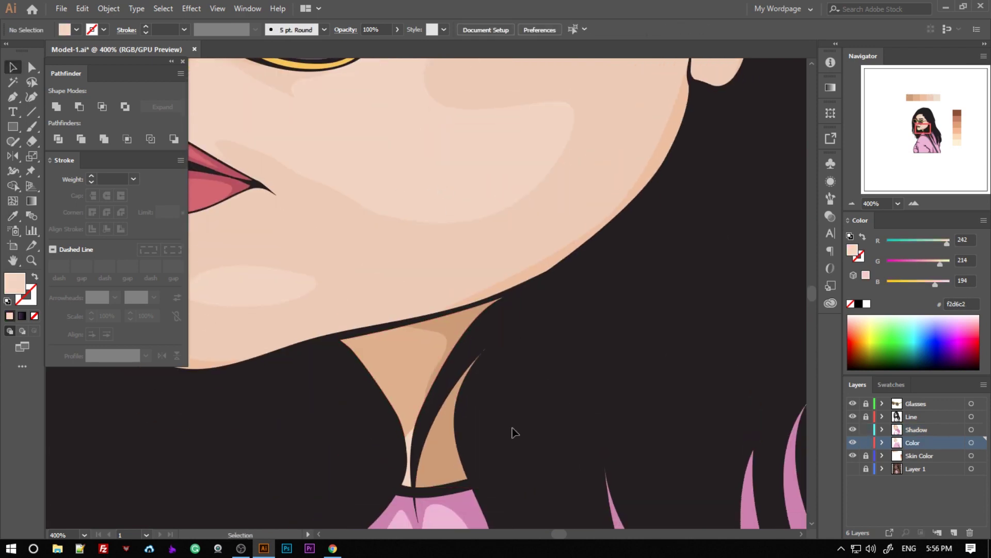
scroll(542, 392, "down", 3, "alt")
scroll(583, 336, "down", 2)
scroll(607, 320, "down", 1)
scroll(618, 326, "up", 2)
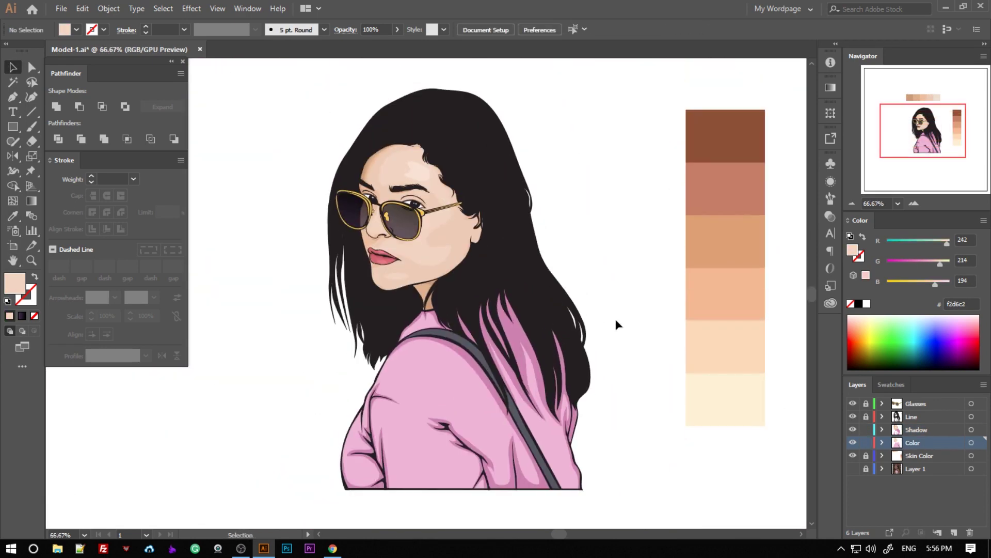
scroll(618, 324, "down", 2)
scroll(622, 346, "down", 1)
scroll(542, 315, "down", 2)
scroll(413, 262, "up", 3, "alt")
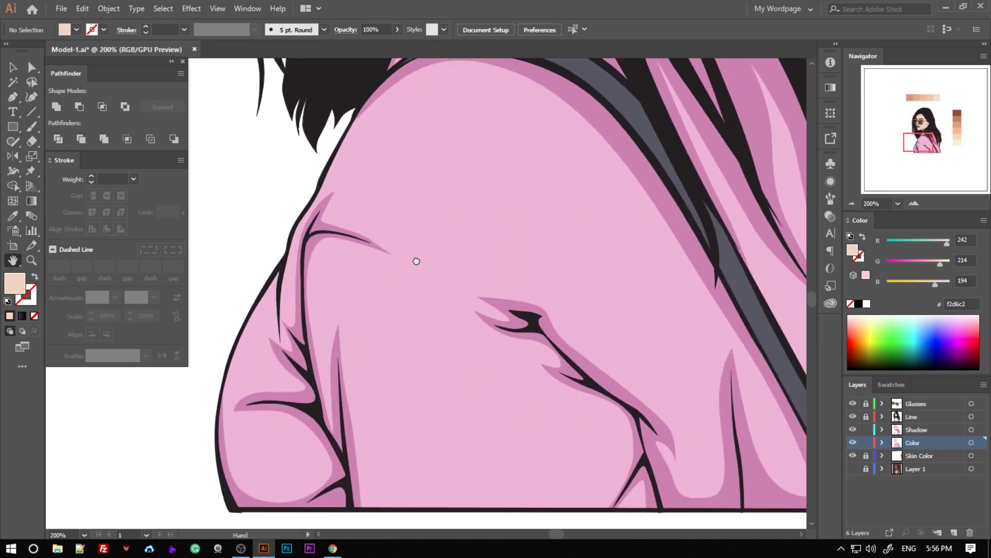
Pen-draw crease shading on the shoulder and a closed shading shape near the hem.
key("p")
left_click(368, 228)
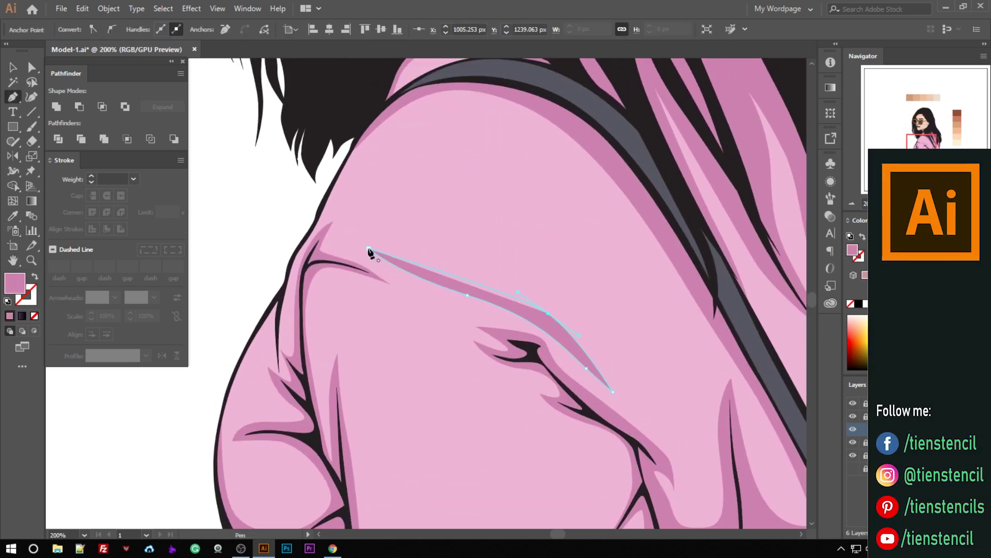
scroll(277, 240, "down", 3)
scroll(446, 485, "down", 3)
scroll(446, 485, "up", 1, "alt")
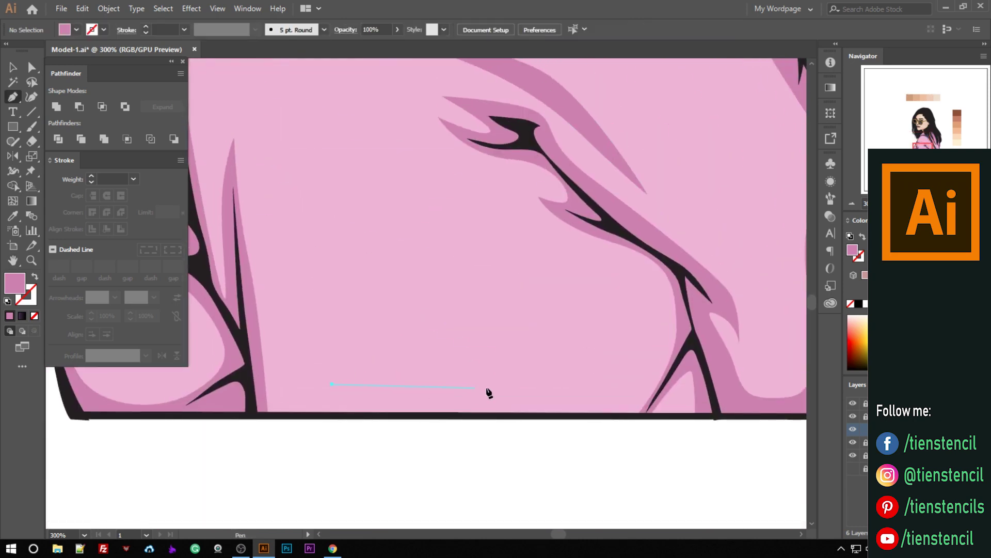
key("p")
left_click(332, 384)
left_click(643, 340)
left_click(332, 385)
scroll(572, 369, "down", 2, "alt")
scroll(556, 312, "down", 2, "alt")
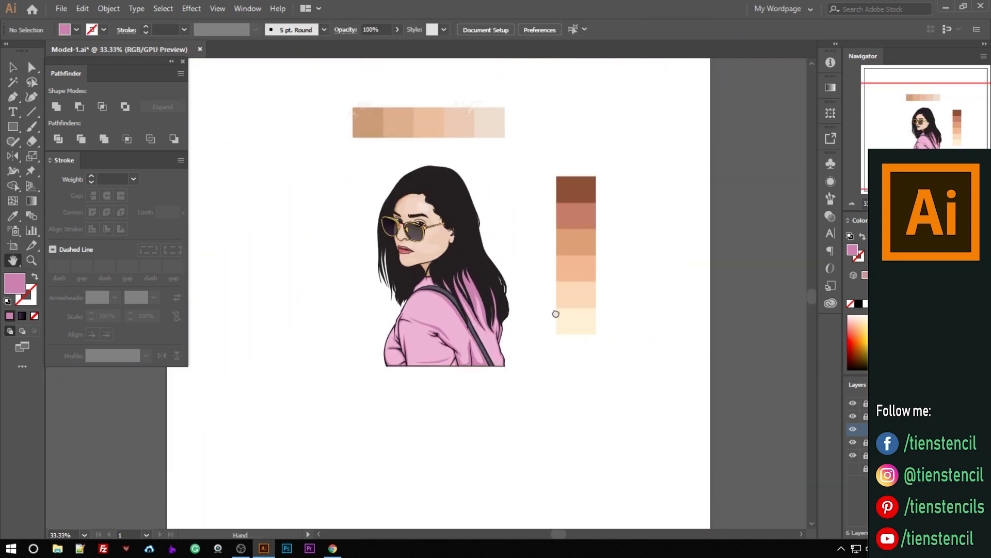
Save the document and make the photo layer visible.
key("ctrl+s")
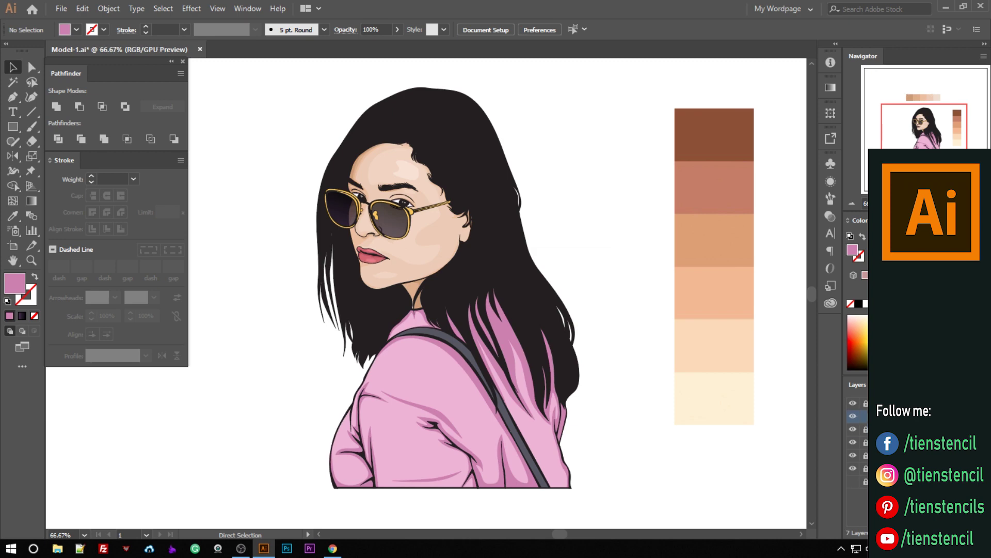
scroll(444, 294, "up", 2)
left_click(853, 481)
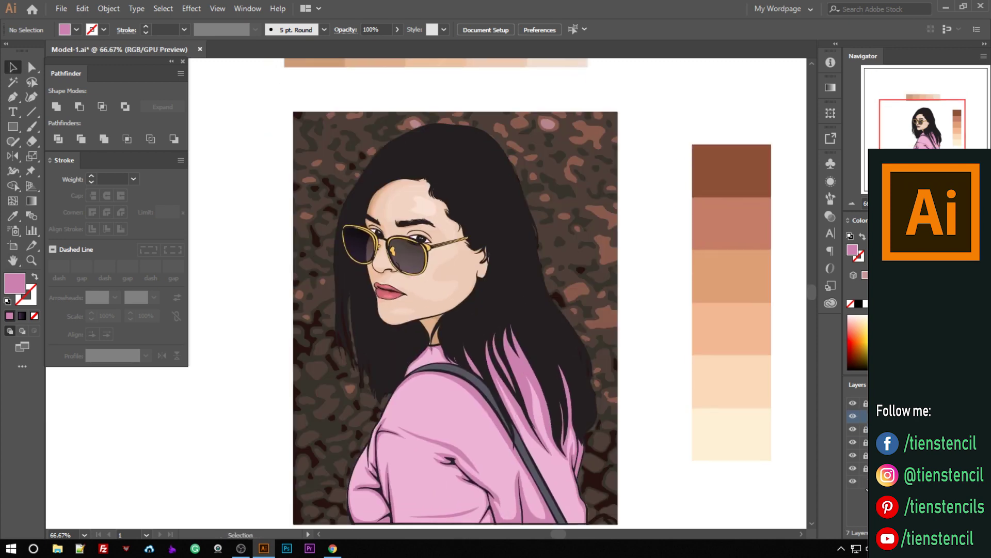
Show the line art as thin outlines and hide the colour fill layers to reveal the hair photo.
left_click(853, 429, "ctrl")
left_click_drag(852, 455, 853, 469)
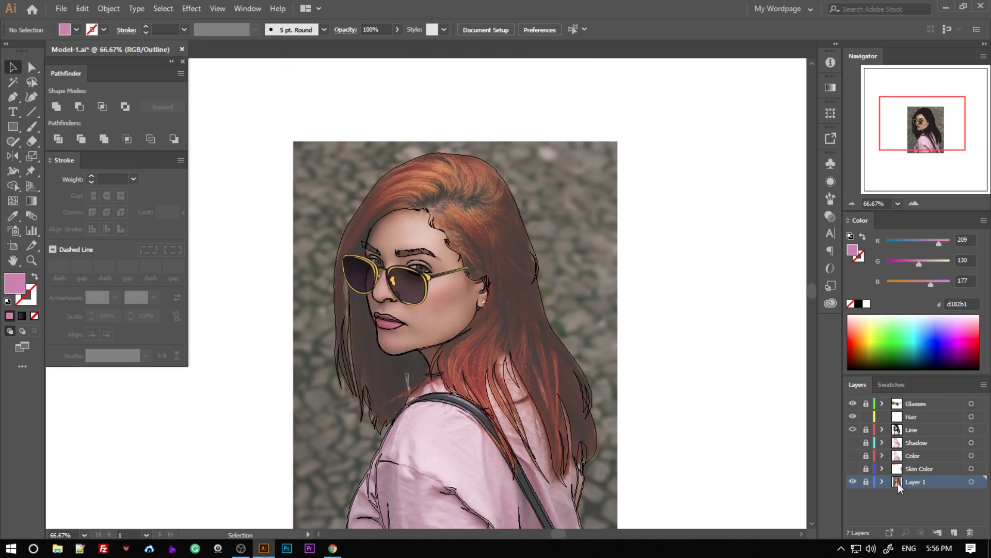
scroll(524, 326, "up", 1)
scroll(520, 284, "up", 2)
left_click_drag(520, 284, 471, 231)
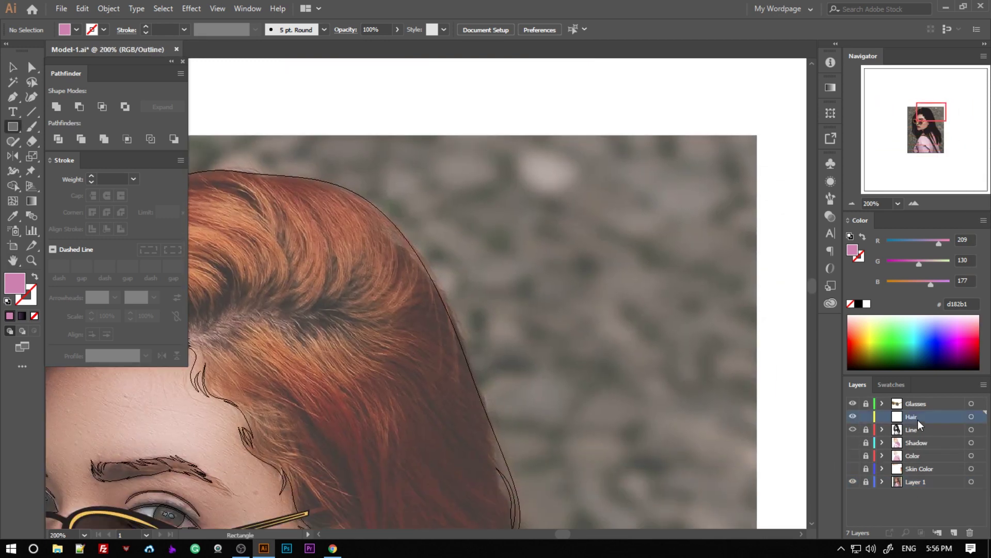
Draw a small square above the hair and duplicate it into a row.
key("n")
mouse_move(435, 169)
left_mouse_down()
mouse_move(471, 214)
mouse_move(542, 187)
left_mouse_up()
key("ctrl+d")
key("ctrl+d")
Fill the first three squares with dark maroon, reddish-brown and brown sampled from the hair.
left_click(483, 191)
scroll(475, 295, "down", 2)
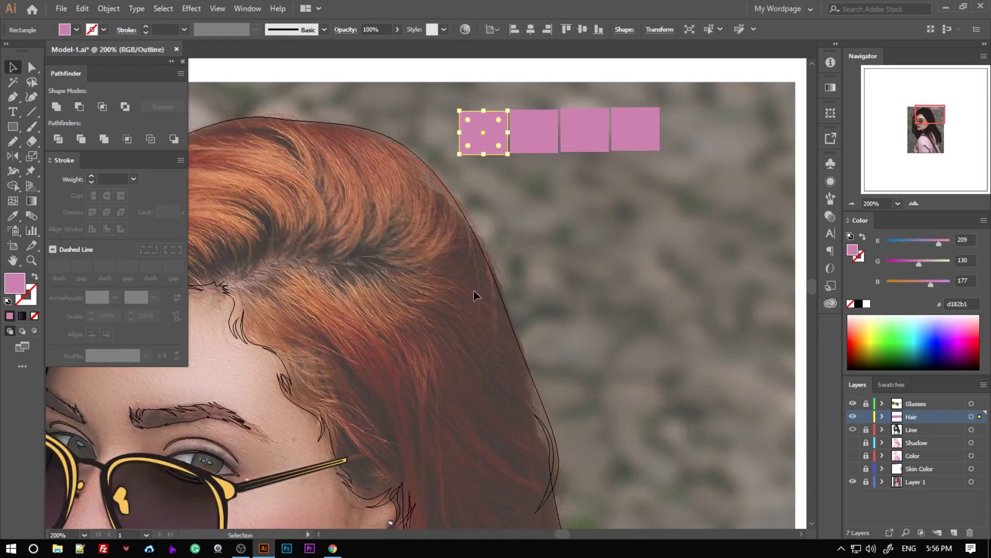
left_click(406, 407)
left_click(534, 143)
key("i")
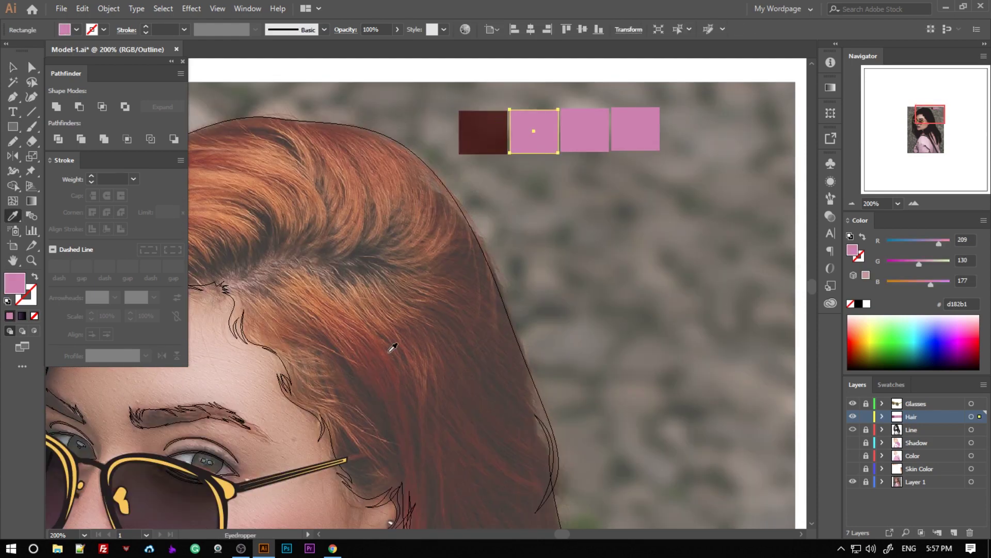
left_click(393, 349)
left_click(583, 133, "ctrl")
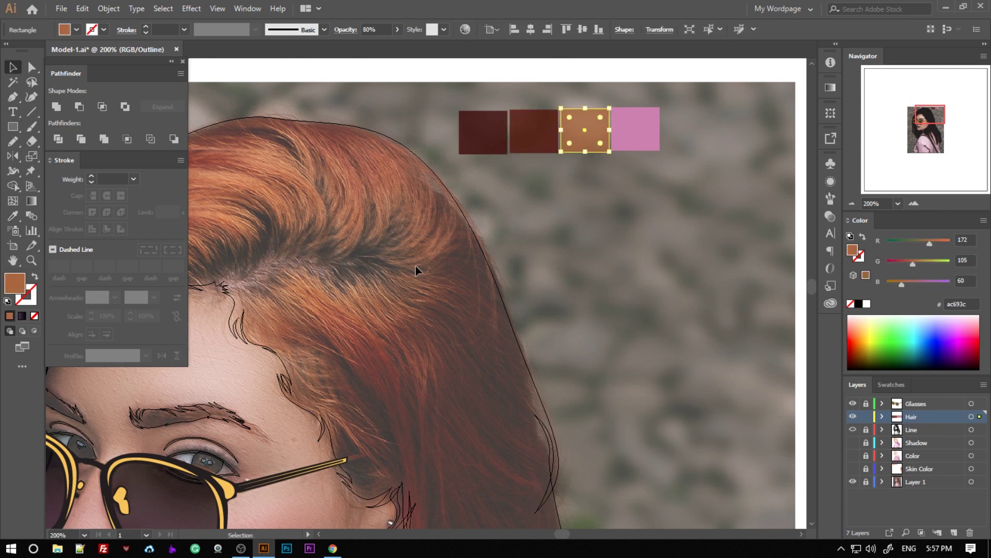
Fill the fourth square with a light orange tone sampled from the hair.
left_click(637, 149)
key("i")
left_click(299, 281)
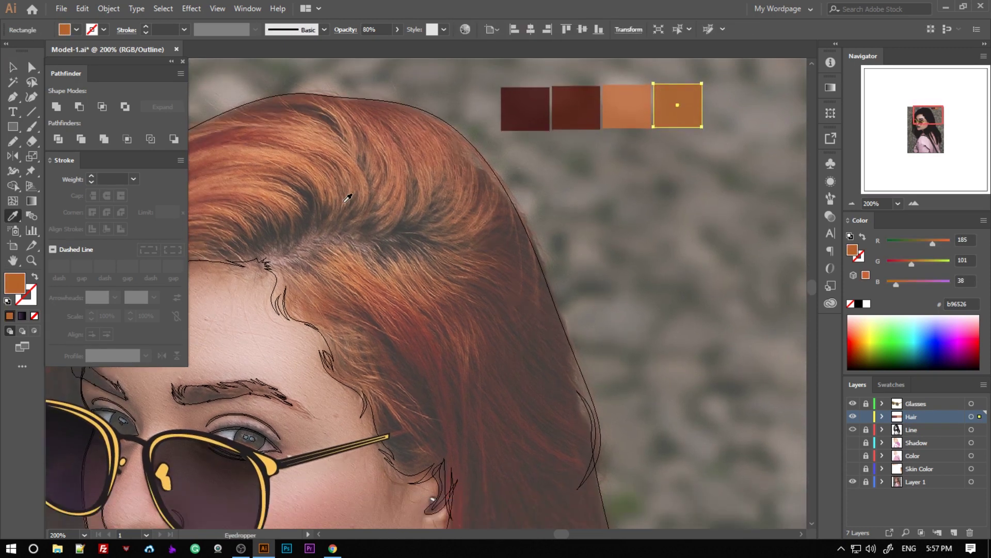
left_click(348, 198)
left_click(358, 270)
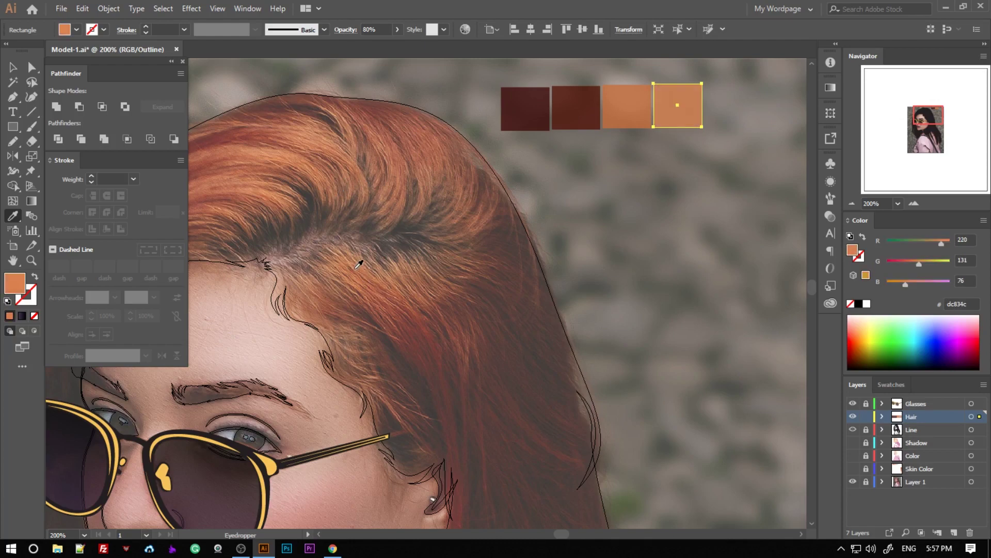
Move the light orange square to the end of the swatch row above the hair.
left_click(718, 102)
left_click_drag(719, 104, 668, 103)
mouse_move(451, 224)
left_mouse_down()
mouse_move(564, 290)
mouse_move(594, 221)
left_mouse_up()
scroll(564, 290, "down", 1)
scroll(490, 279, "down", 1)
scroll(491, 204, "down", 1)
scroll(538, 299, "up", 3)
left_click_drag(581, 272, 496, 294)
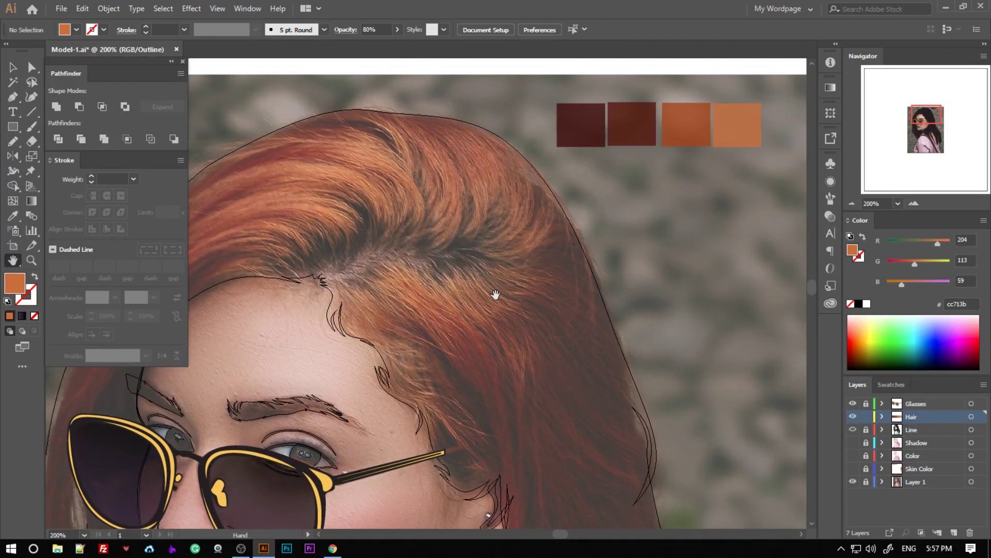
Set the fill to the darkest 410f0c swatch and trace a strand from the temple toward the ear.
left_click(581, 124)
scroll(641, 309, "up", 1)
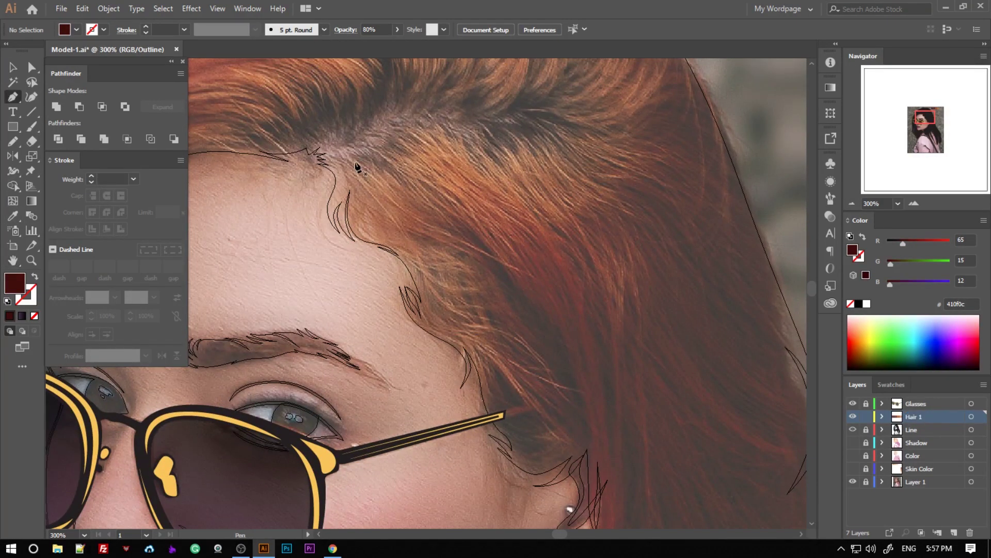
left_click_drag(429, 294, 435, 315)
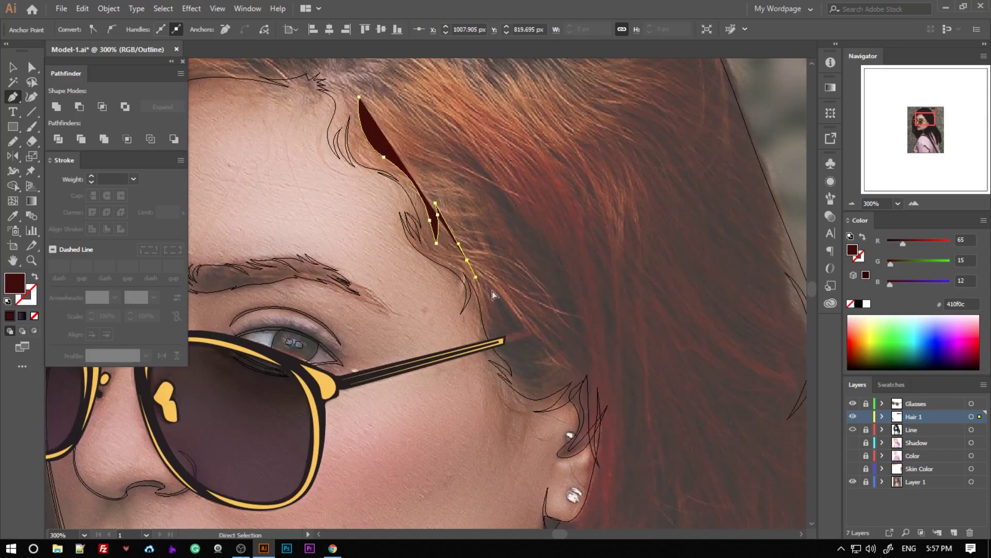
key("ctrl")
left_click(512, 298)
left_click(553, 359)
scroll(557, 366, "down", 2)
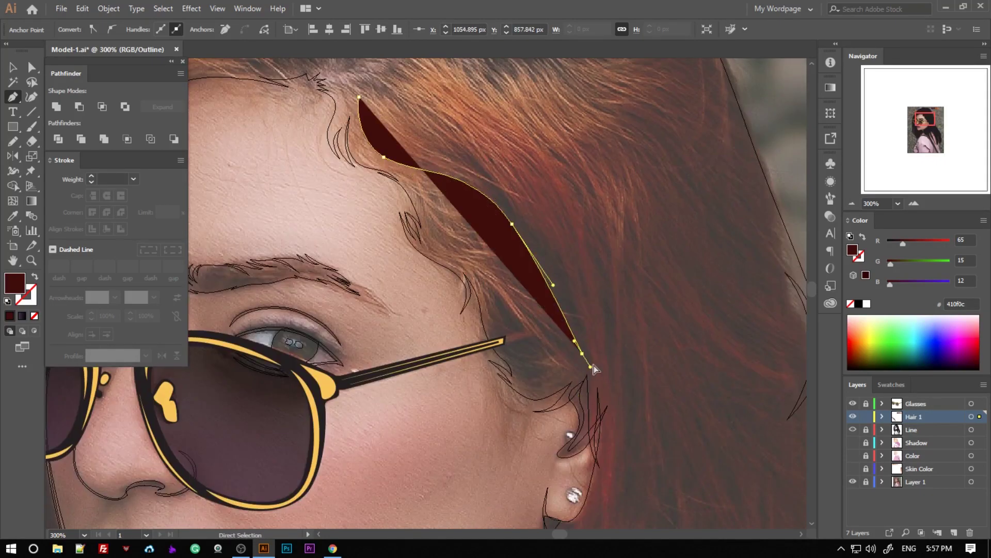
left_click_drag(613, 428, 622, 503)
Curve the dark hair strand around the neck and finish it with points below the shoulder.
scroll(584, 457, "down", 2)
scroll(584, 457, "down", 3)
left_click_drag(508, 396, 443, 420)
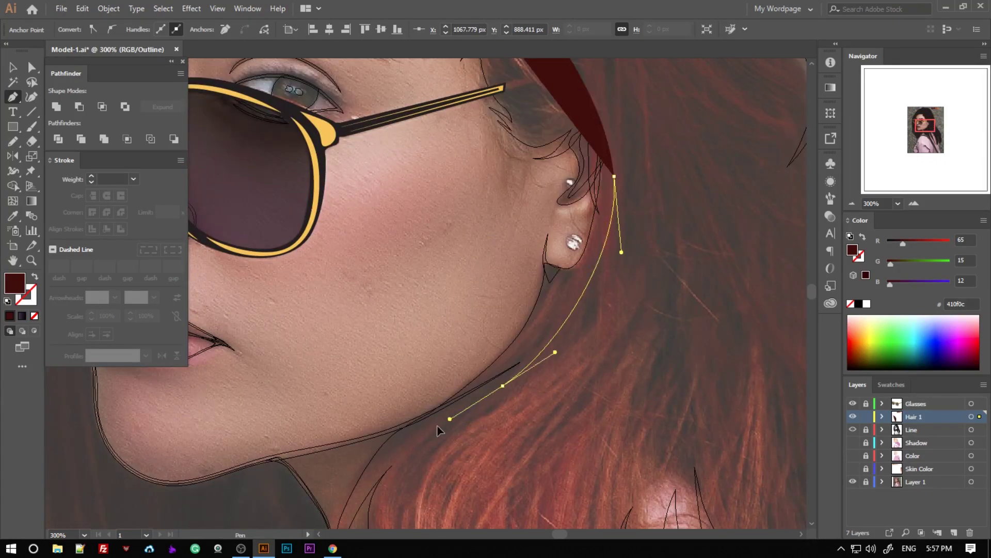
scroll(443, 421, "down", 4)
left_click_drag(444, 253, 505, 183)
scroll(477, 251, "up", 1)
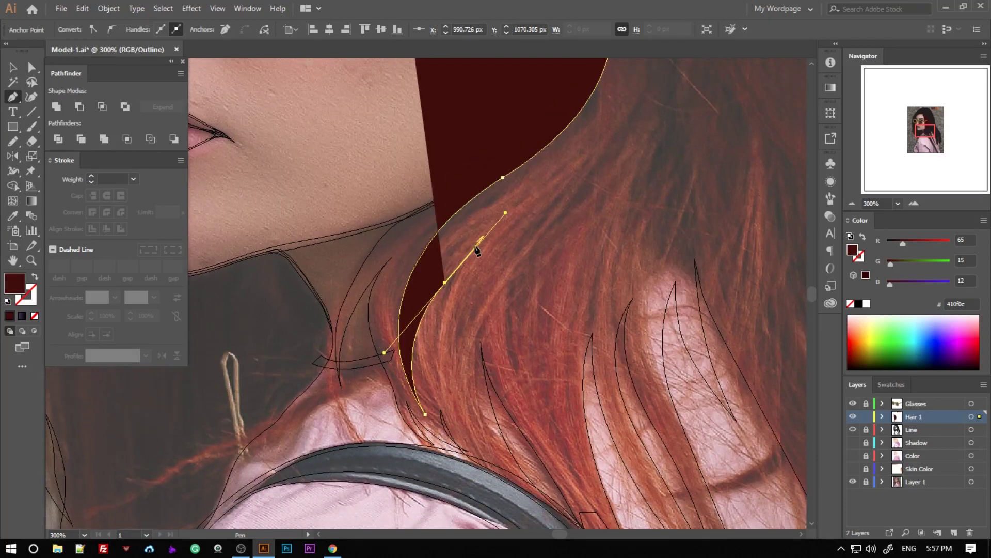
left_click_drag(476, 306, 479, 297)
scroll(479, 297, "up", 3)
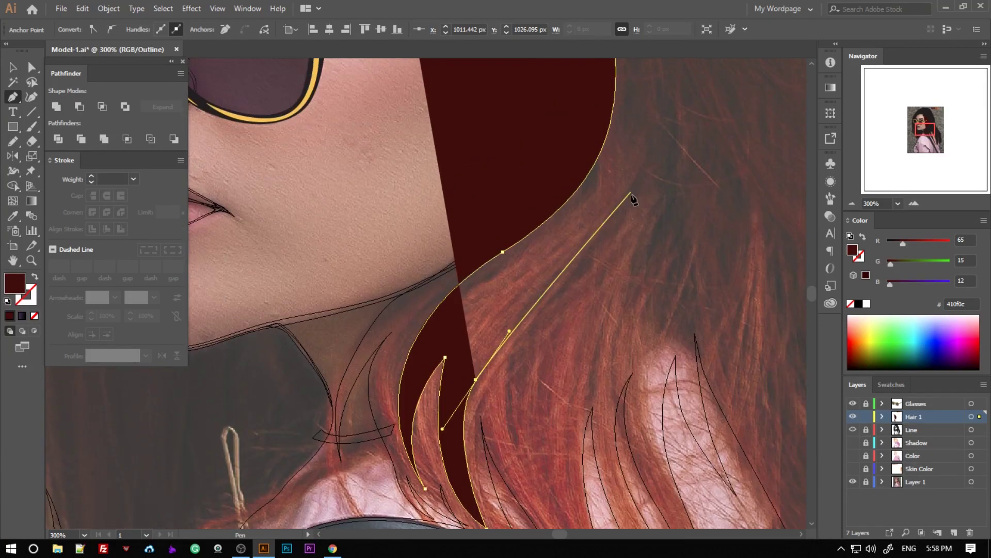
left_click(659, 99)
scroll(545, 395, "down", 4)
left_click(592, 493)
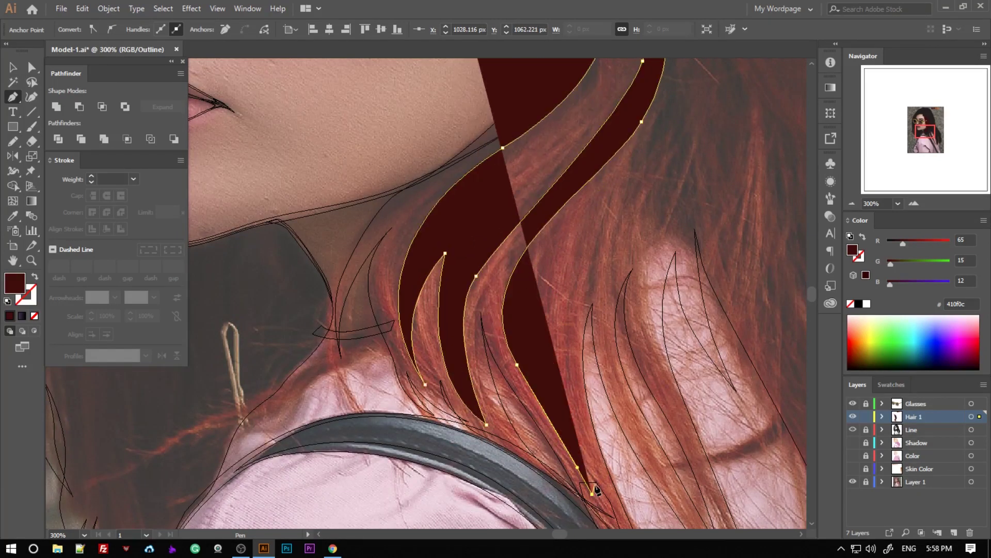
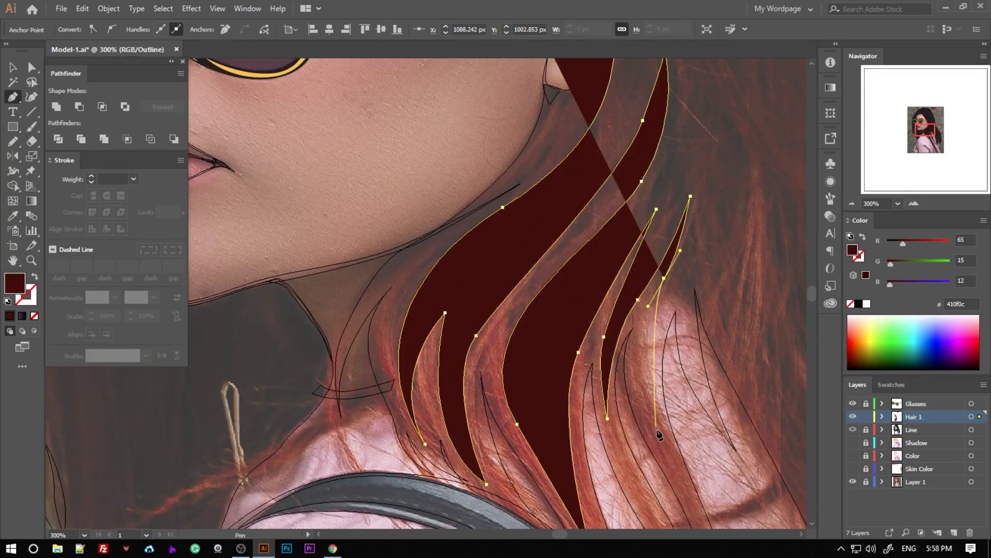
Trace the dark red hair outline along the lower outer hair strands with Pen anchors.
left_click(661, 435)
left_click_drag(677, 288, 682, 280)
scroll(684, 279, "down", 1)
scroll(516, 310, "up", 3)
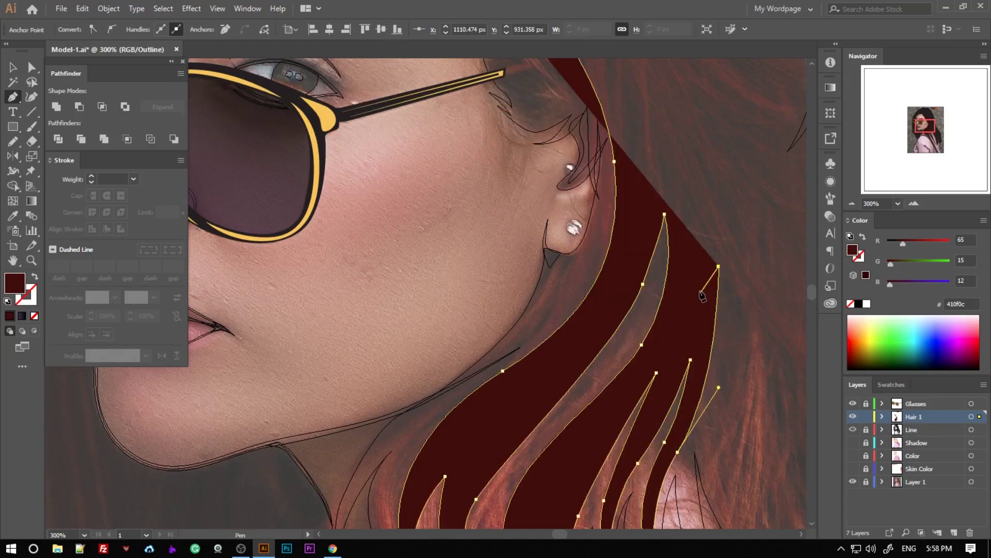
scroll(516, 310, "right", 3)
left_click(532, 402)
scroll(534, 408, "down", 4)
left_click(573, 221)
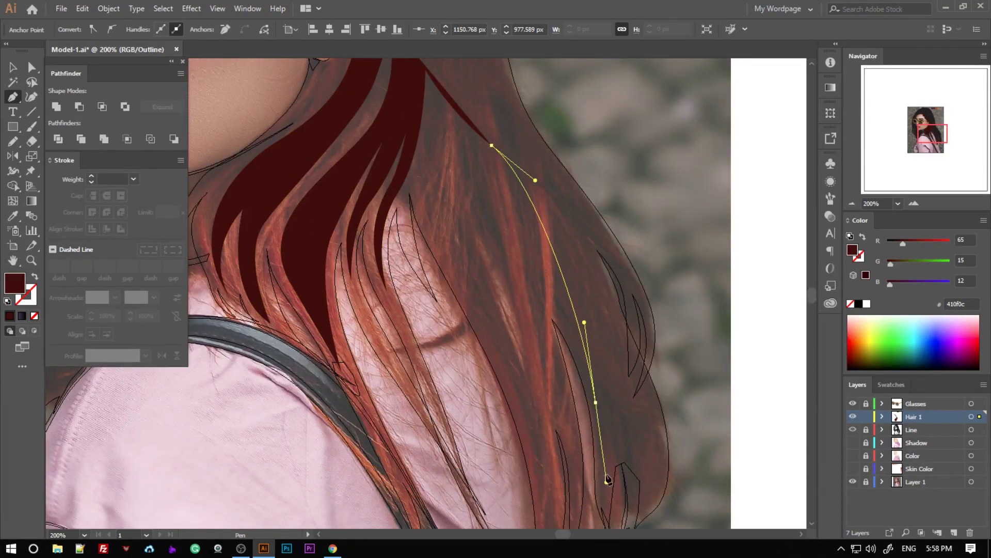
scroll(607, 356, "down", 2)
left_click_drag(607, 356, 606, 242)
scroll(610, 374, "up", 2)
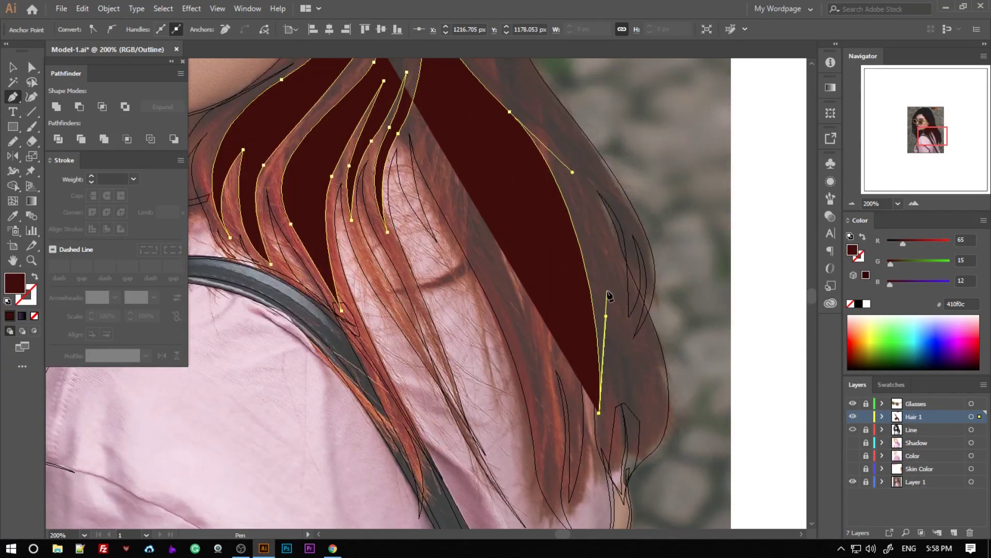
scroll(610, 375, "up", 2)
scroll(609, 375, "up", 2)
Continue the outline past ear level to a top anchor near the parting, curving its handle.
left_click(622, 333)
left_click(576, 251)
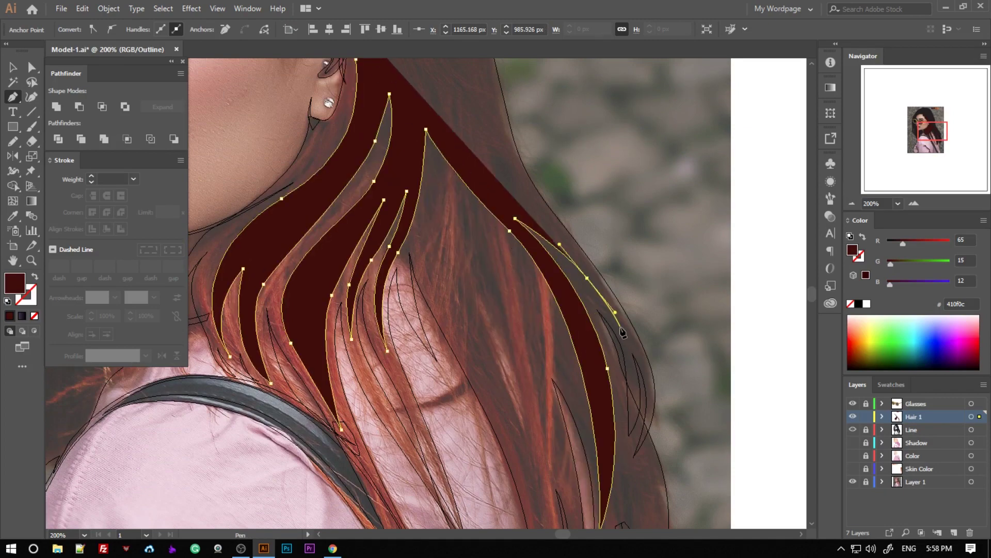
left_click(551, 225)
scroll(492, 266, "up", 5)
left_click(493, 282)
scroll(493, 282, "up", 2)
scroll(494, 281, "up", 3)
left_click(444, 272)
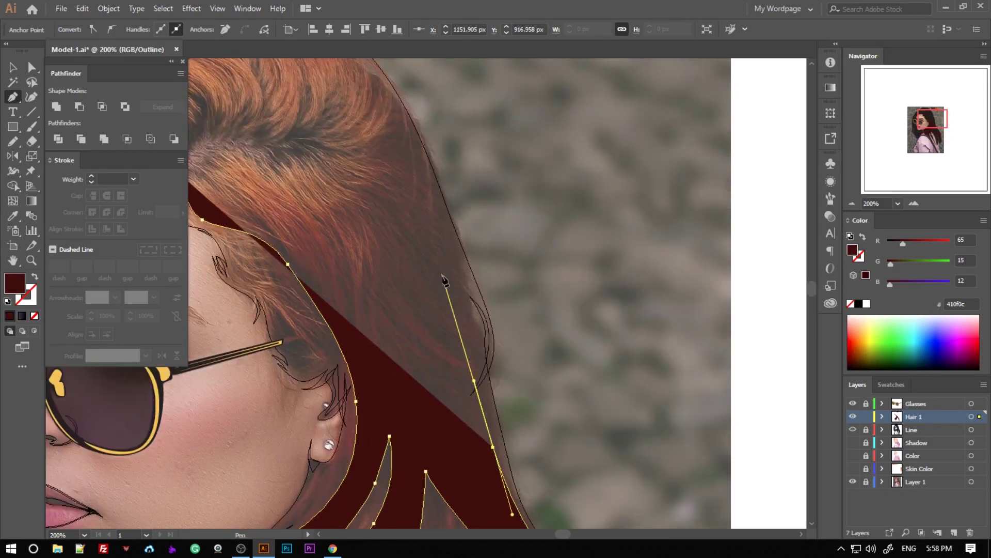
left_click_drag(346, 179, 300, 171)
left_click(283, 149)
key("ctrl+equal")
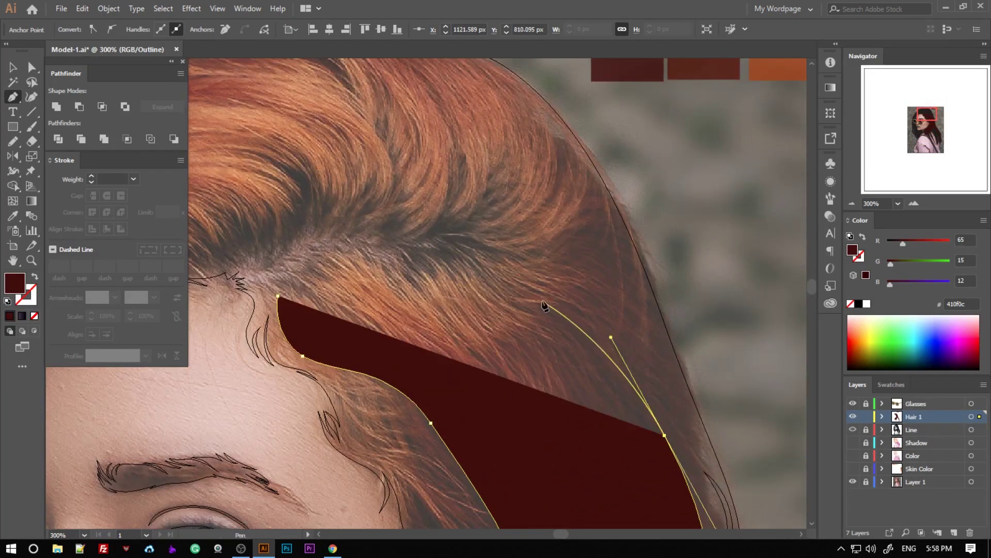
mouse_move(424, 250)
left_mouse_down()
mouse_move(455, 245)
mouse_move(530, 287)
left_mouse_up()
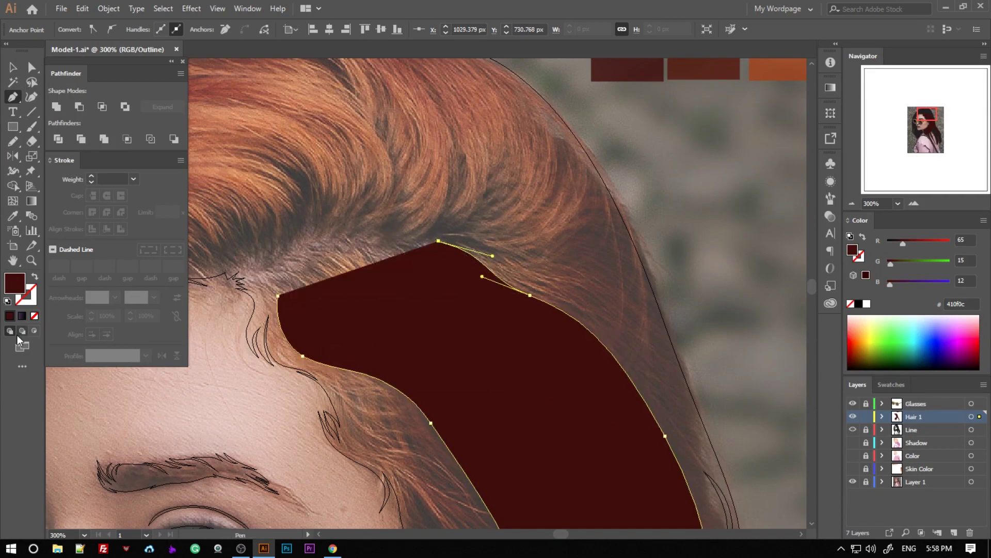
With fill removed, draw a curved, sharp-pointed strand tip near the parting.
key("slash")
key("ctrl+equal")
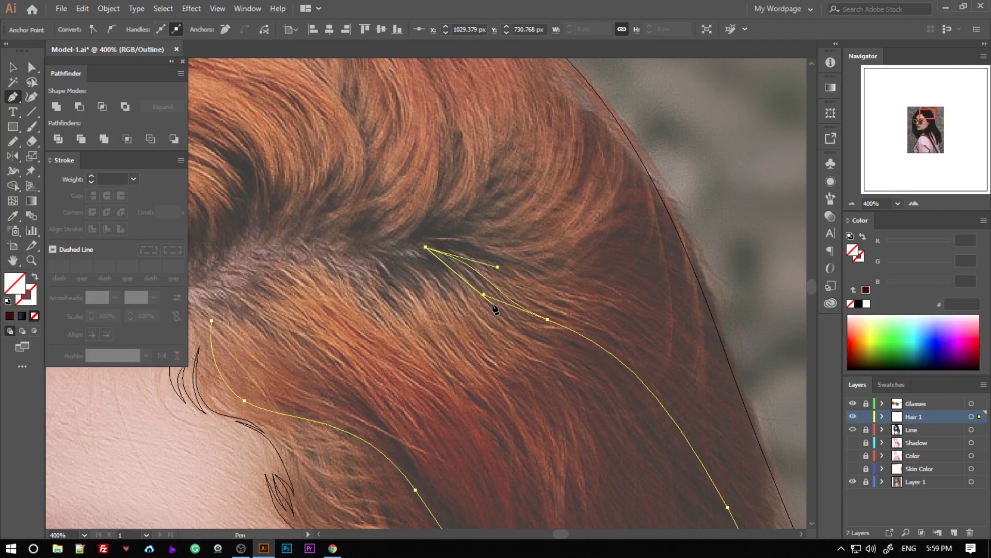
scroll(494, 309, "down", 2)
scroll(510, 284, "down", 3)
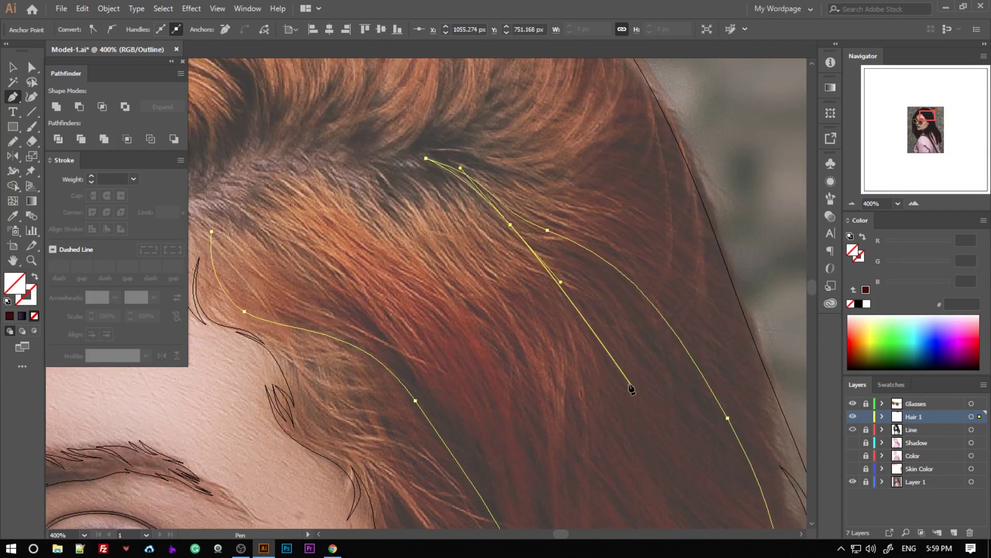
left_click_drag(643, 356, 673, 467)
left_click_drag(534, 257, 471, 235)
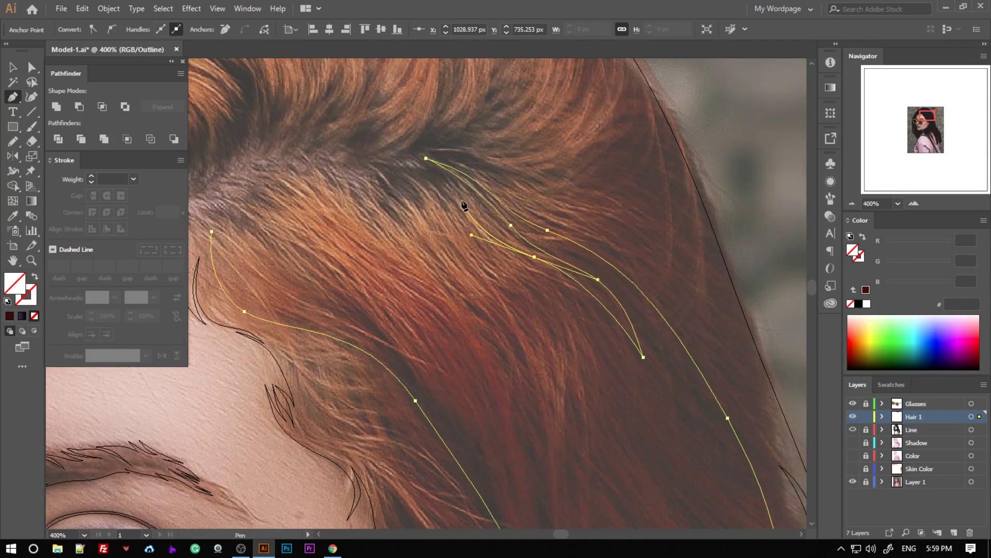
left_click_drag(341, 157, 298, 147)
left_click(381, 166)
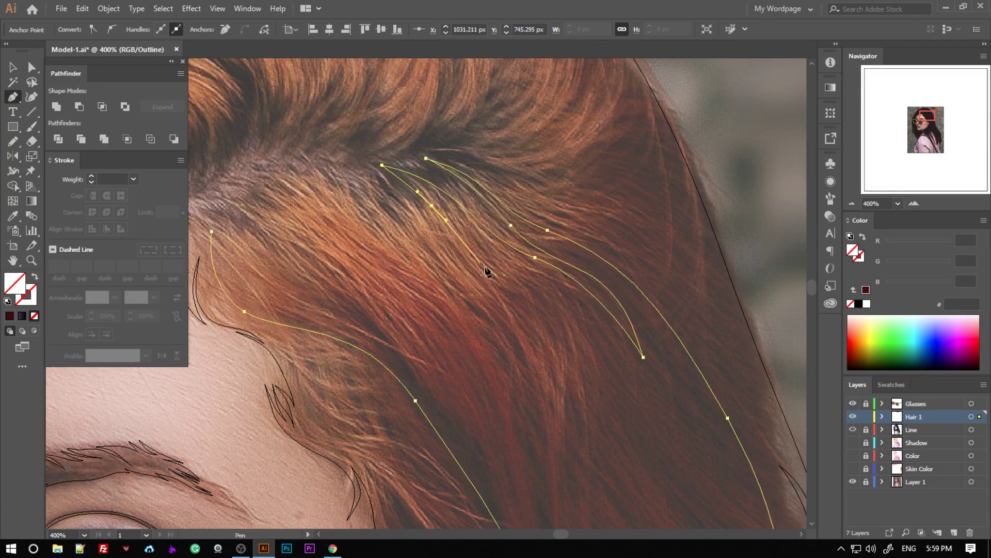
Add several more strand tips along the hairline toward the forehead.
left_click(304, 177)
left_click_drag(375, 248, 354, 266)
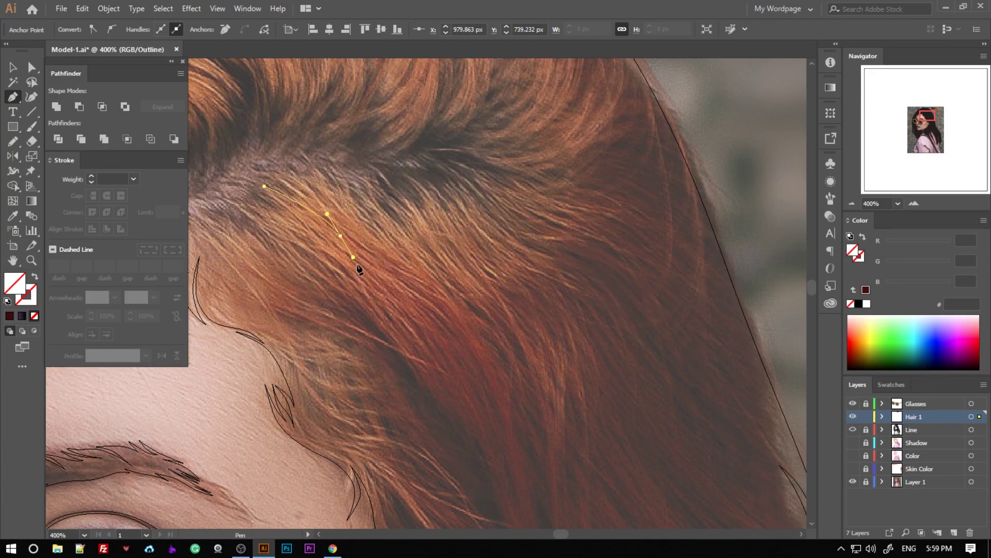
left_click(265, 186)
left_click(407, 291)
left_click(247, 205)
left_click(350, 282)
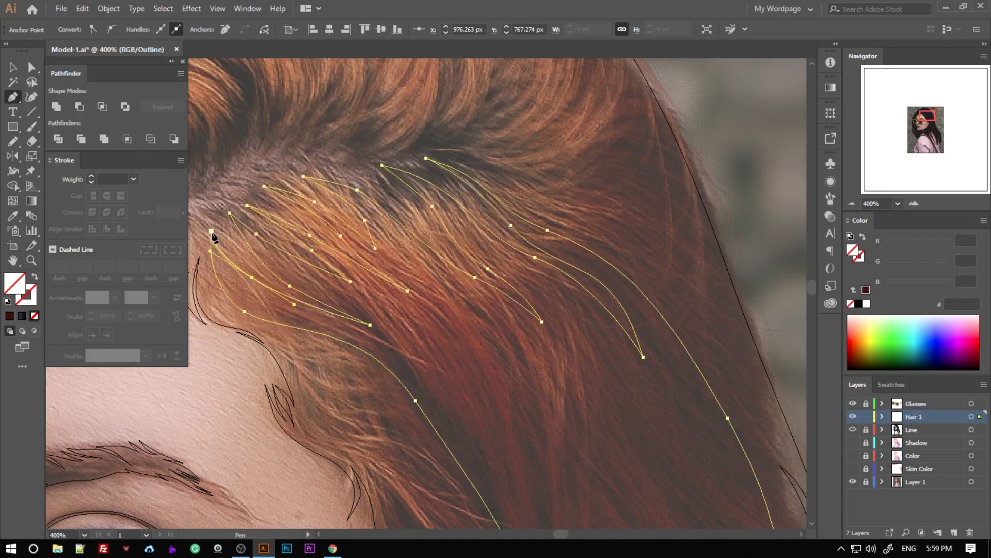
key("ctrl+shift+a")
Fill the Hair 1 paths with the dark red #410f0c sampled from the swatch.
key("ctrl+minus")
key("ctrl+minus")
key("ctrl+minus")
key("ctrl+minus")
left_click_drag(549, 309, 533, 275)
key("ctrl+a")
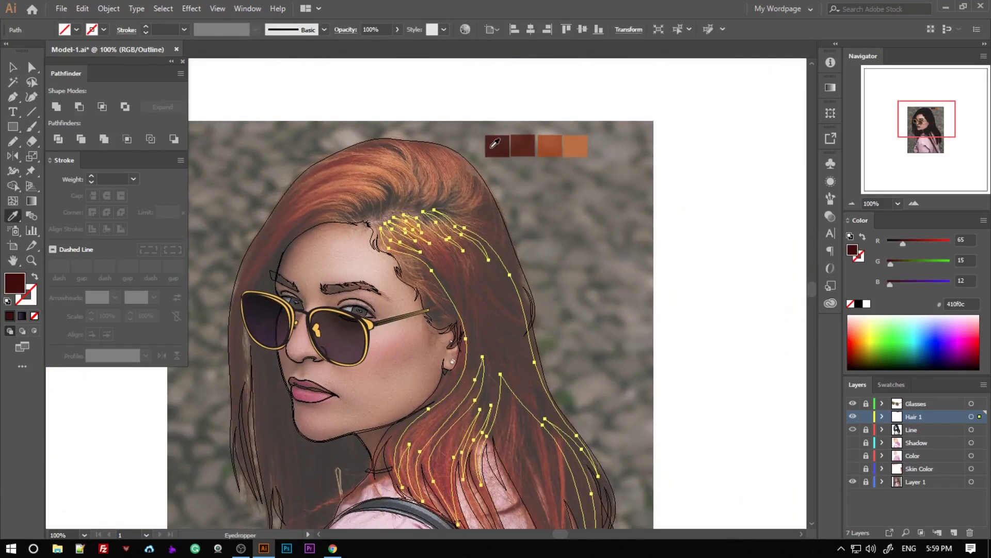
left_click(495, 143)
scroll(495, 143, "down", 2)
Set the hair strands back to 100% opacity and clear the selection.
key("v")
key("8")
key("Return")
scroll(572, 169, "up", 2)
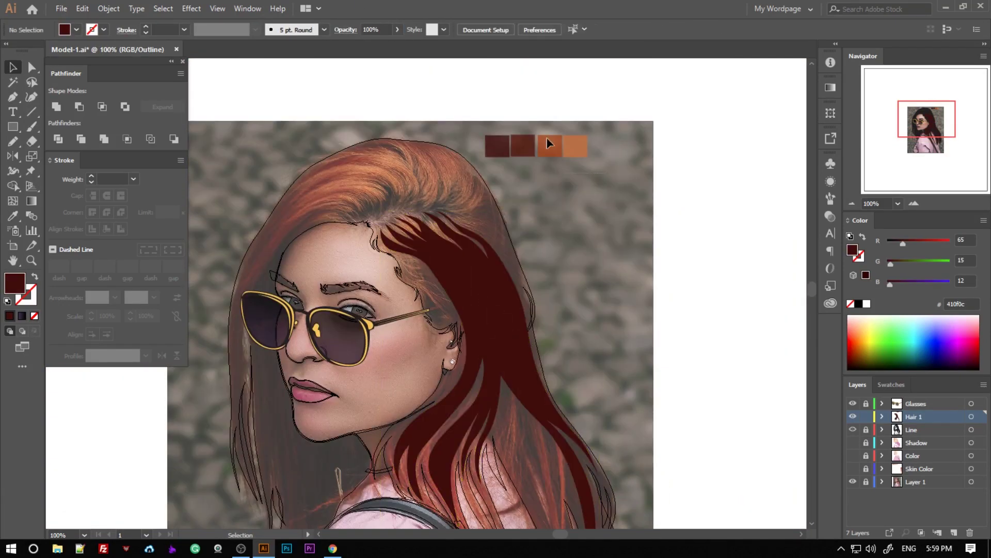
left_click_drag(604, 123, 478, 160)
key("Return")
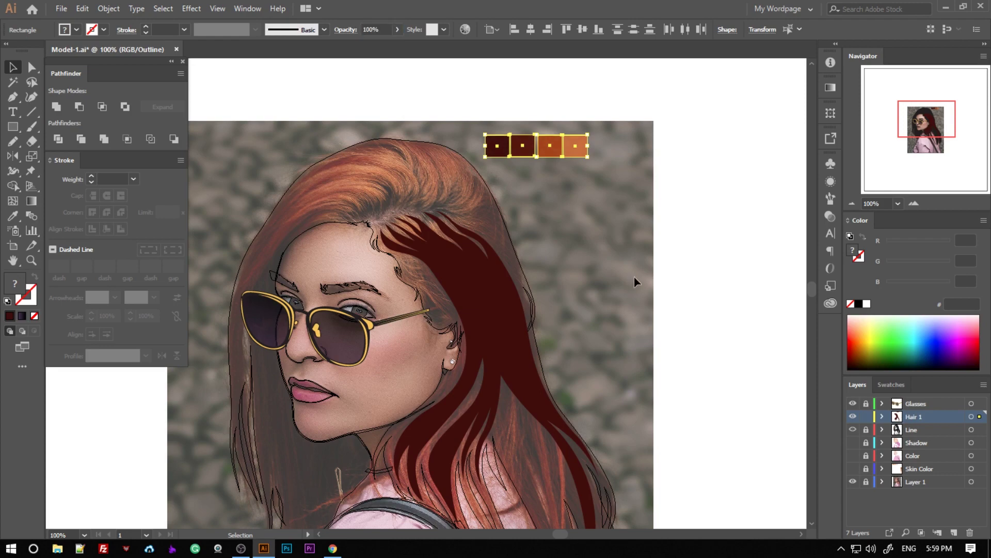
left_click(634, 276)
Outline a new strand in the lower shoulder hair down to its bottom tip.
scroll(615, 276, "down", 2)
scroll(612, 276, "up", 3)
scroll(581, 248, "up", 2)
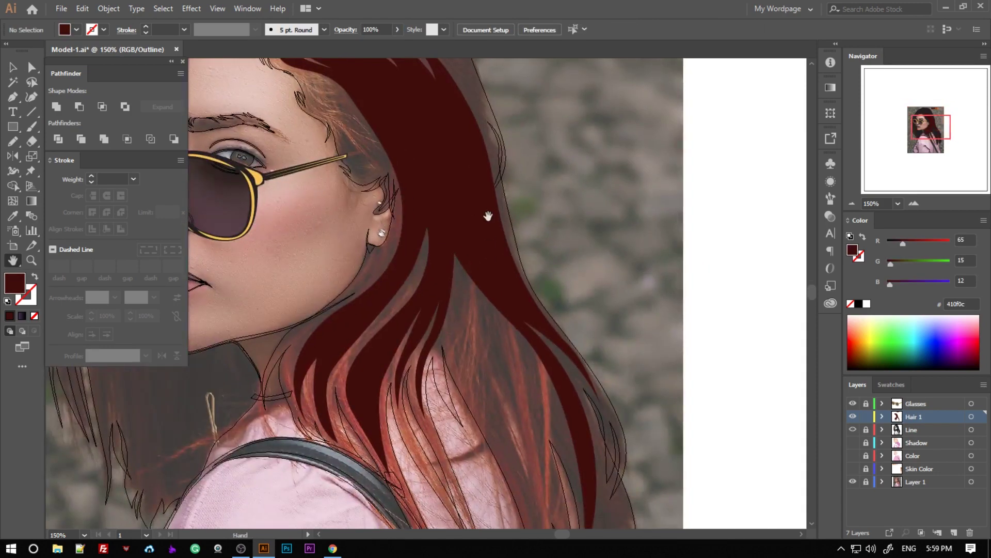
scroll(487, 215, "down", 3)
left_click_drag(509, 166, 489, 233)
left_click(411, 288)
scroll(465, 336, "down", 3)
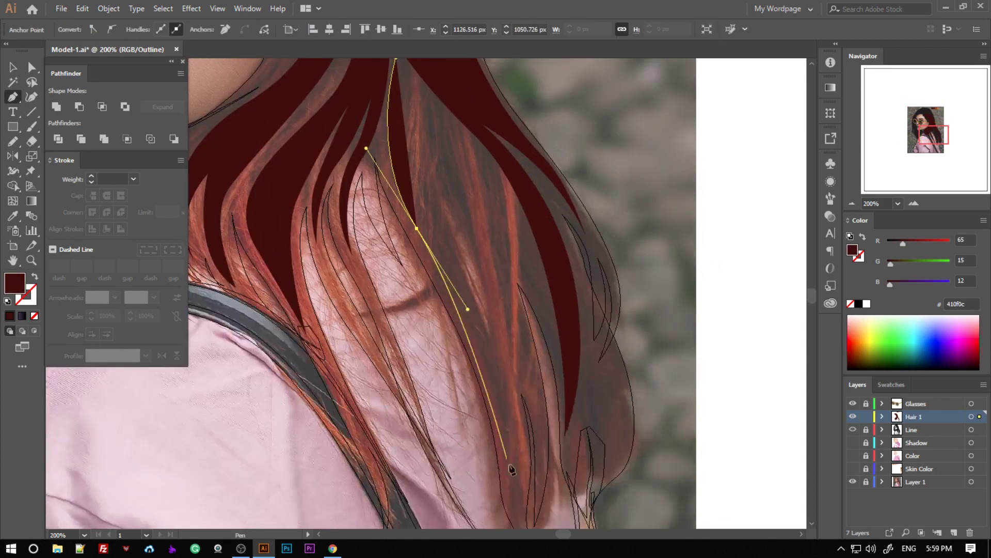
left_click(498, 362)
left_click(506, 425)
left_click(525, 459)
Trace the strand's other side back up and close the dark red shape.
left_click(523, 389)
left_click(526, 338)
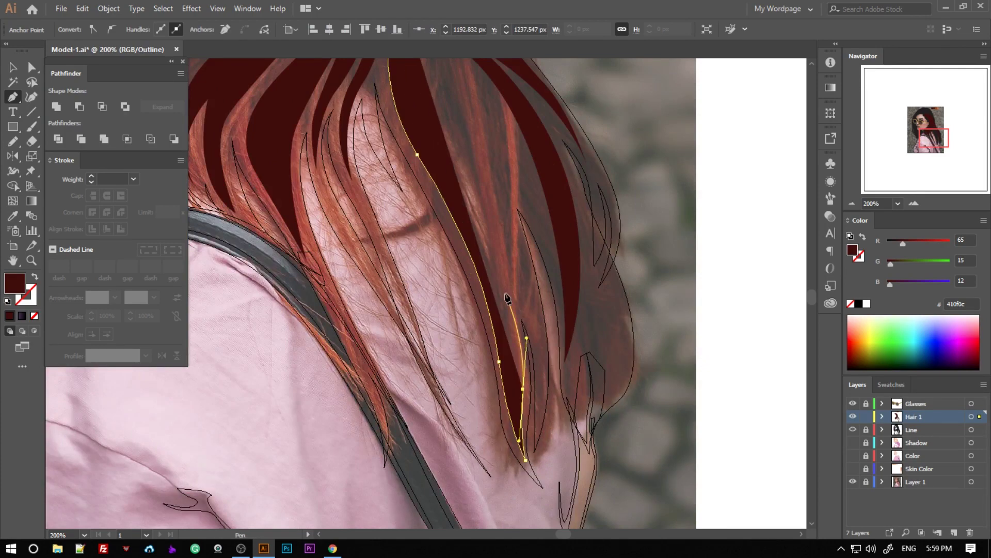
left_click(533, 296)
scroll(532, 321, "up", 1)
left_click(522, 300)
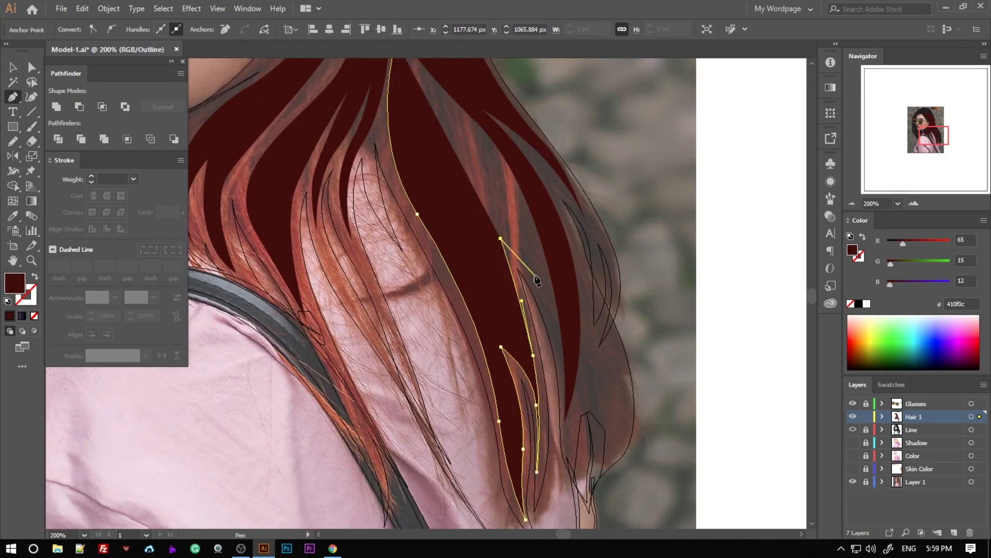
left_click(503, 161)
scroll(480, 180, "up", 2)
left_click(399, 137)
Deselect the strand and bring the top hairline into view.
key("ctrl+shift+a")
scroll(631, 259, "down", 2)
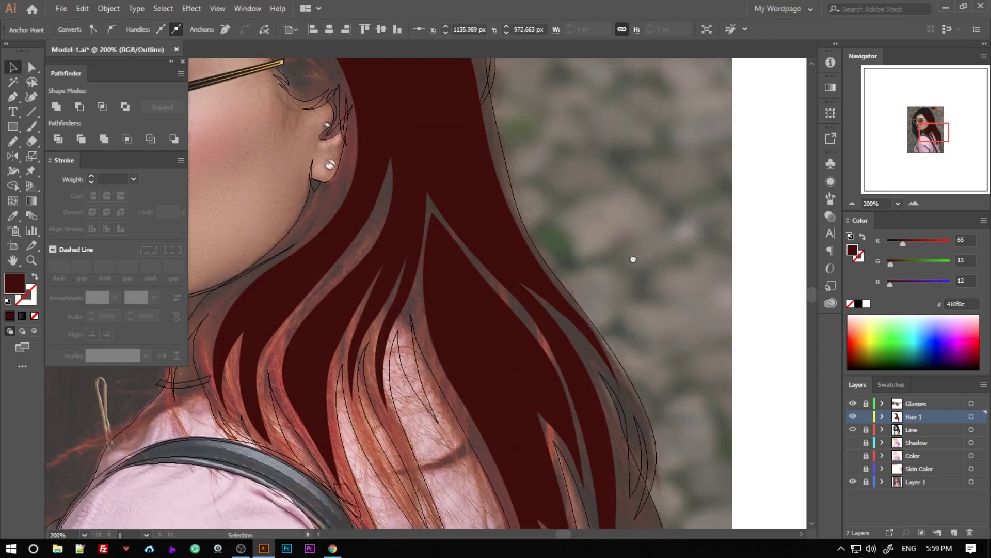
scroll(505, 230, "down", 1)
mouse_move(505, 231)
left_mouse_down()
mouse_move(558, 289)
mouse_move(421, 282)
left_mouse_up()
scroll(508, 285, "up", 4)
Start a strand shape at the hairline and undo its misplaced tip anchor.
left_click(454, 296)
left_click(497, 315)
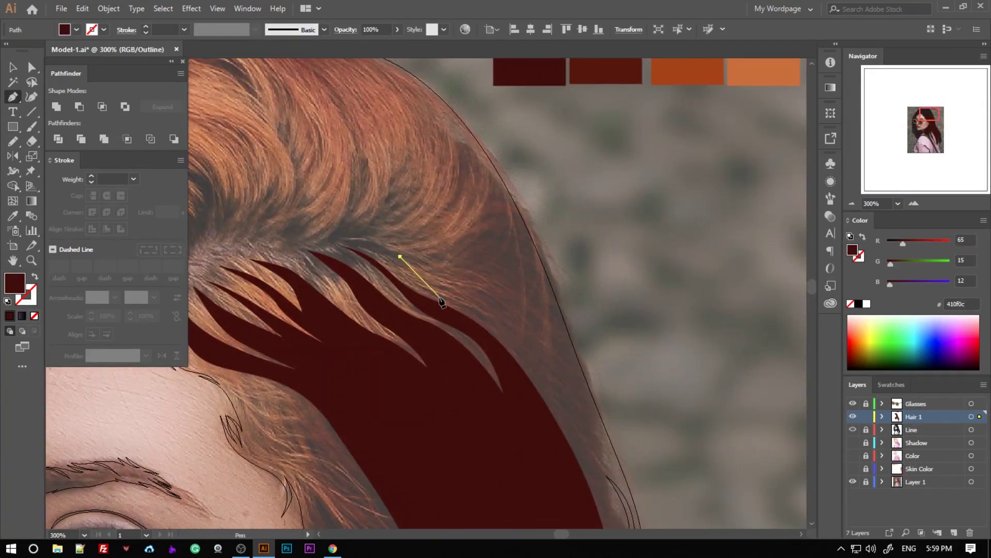
left_click(523, 349)
left_click(546, 387)
left_click(568, 424)
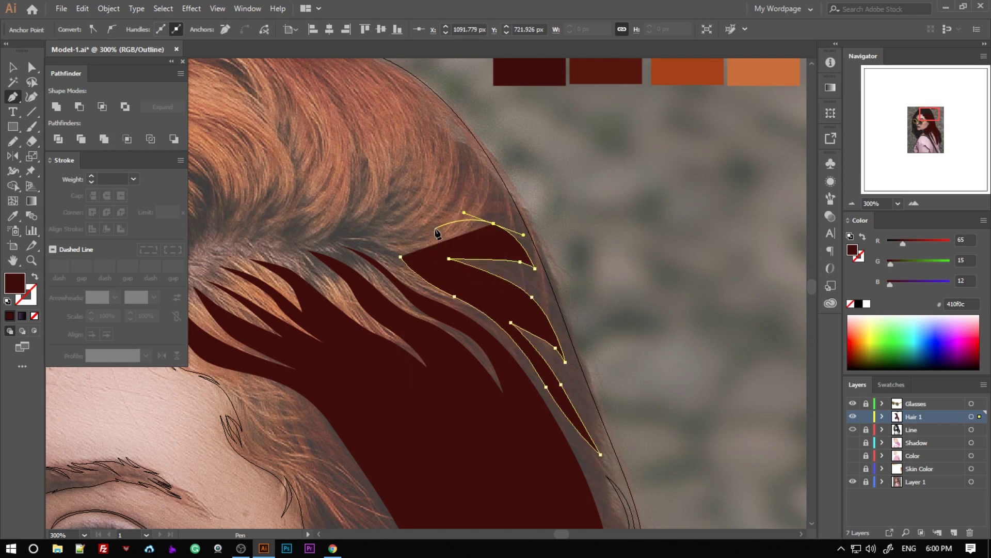
scroll(437, 233, "up", 1)
key("ctrl+z")
Curve the outline along the top of the head and down the left hair edge.
left_click(455, 238)
left_click_drag(425, 253, 422, 220)
scroll(422, 219, "up", 1)
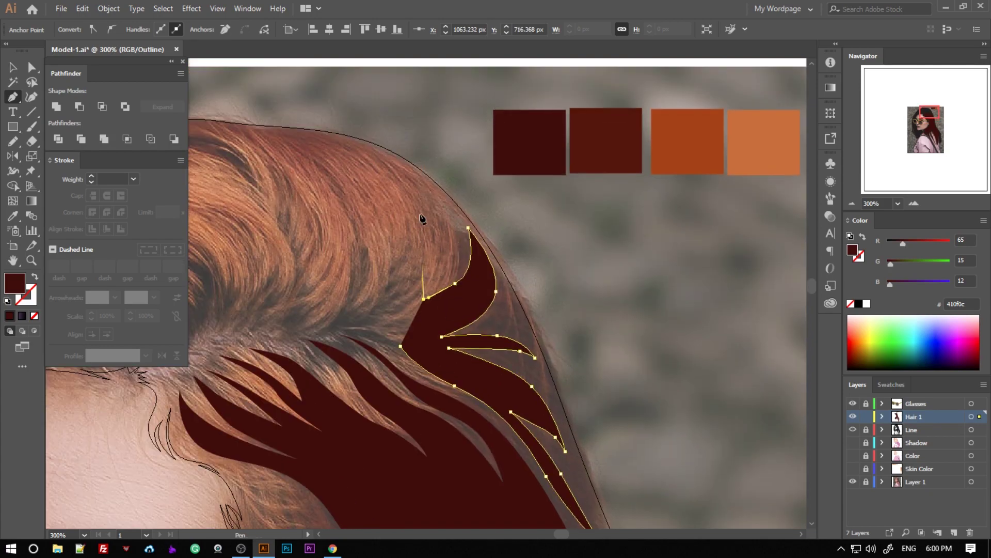
scroll(403, 136, "down", 1)
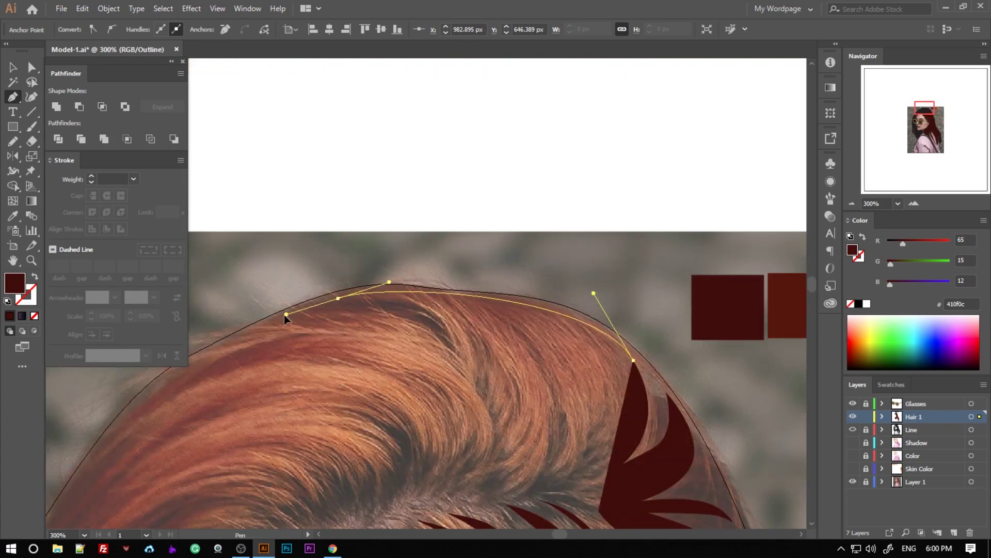
left_click_drag(425, 278, 387, 290)
left_click_drag(234, 392, 215, 413)
scroll(217, 470, "up", 1)
scroll(302, 381, "down", 2)
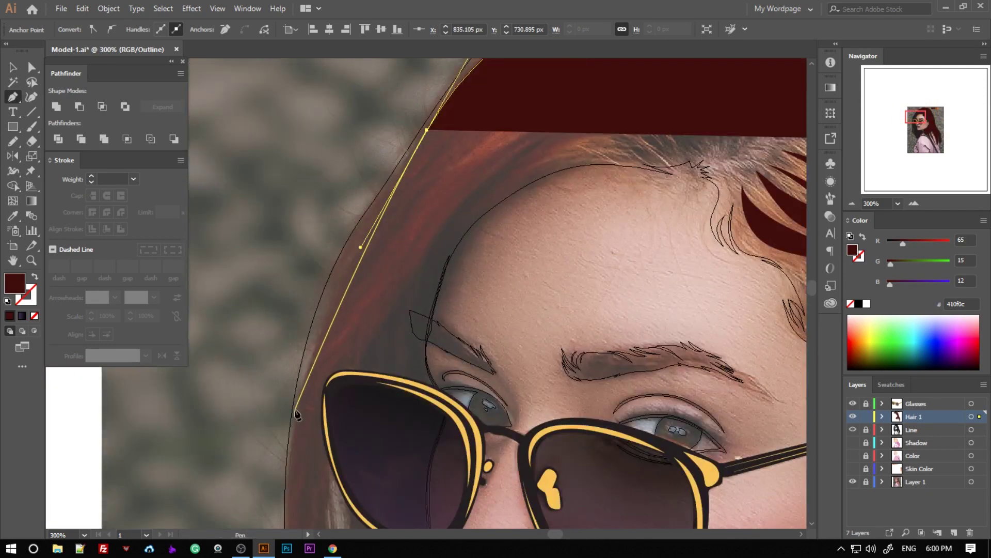
Draw two pointed strands up the left hairline toward the forehead.
left_click(303, 333)
left_click(340, 240)
left_click(377, 180)
scroll(393, 171, "up", 1)
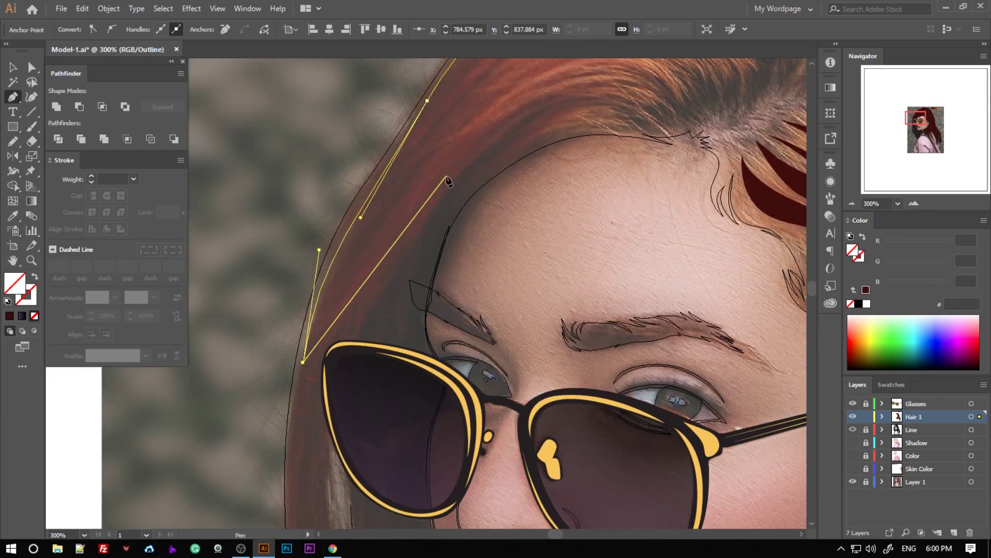
left_click(416, 165)
scroll(503, 90, "up", 1)
left_click(451, 155)
left_click(511, 119)
left_click(570, 81)
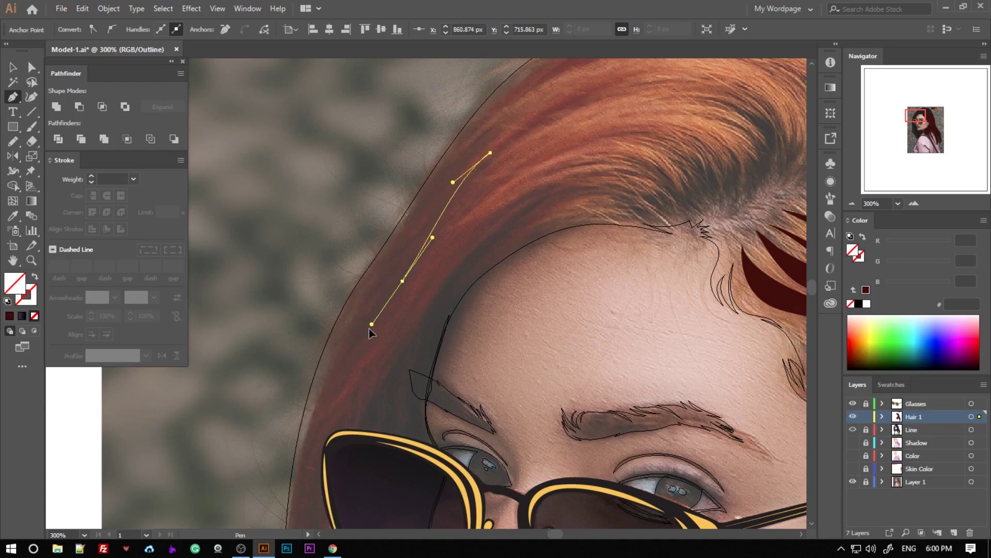
Add two more strands along the forehead hairline, curving the last toward the parting.
left_click(383, 377)
left_click(410, 306)
left_click(477, 250)
left_click(539, 199)
left_click(594, 182)
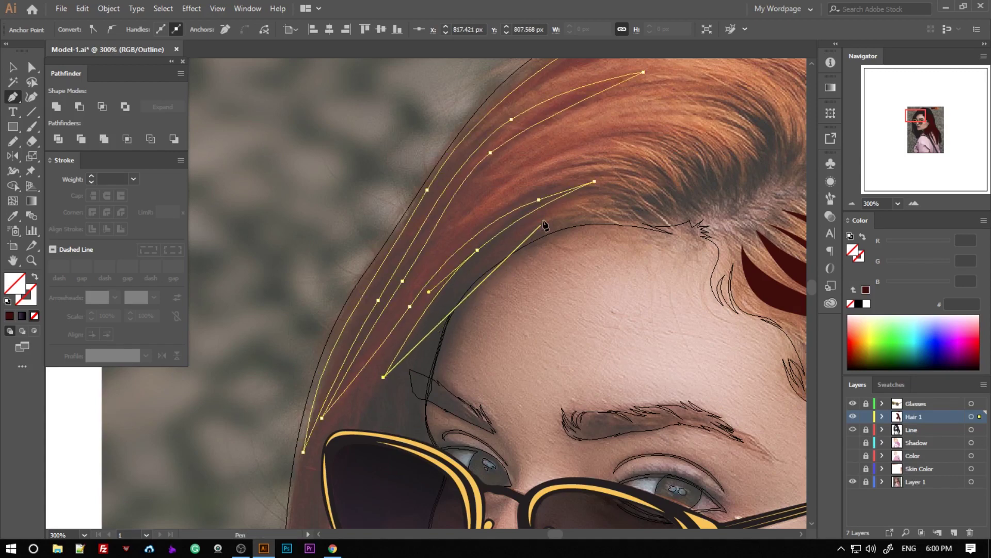
left_click_drag(558, 221, 629, 209)
scroll(640, 225, "up", 3)
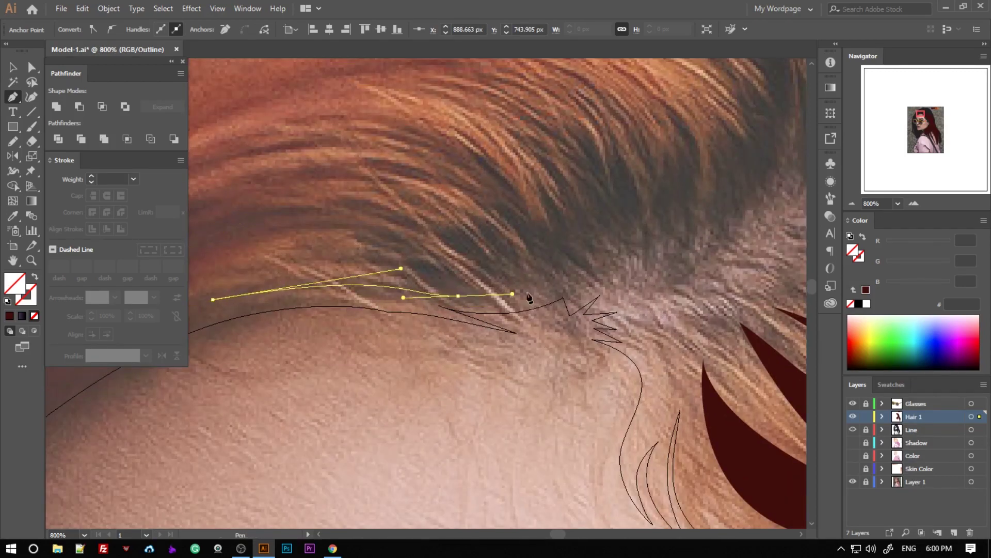
scroll(633, 284, "up", 1)
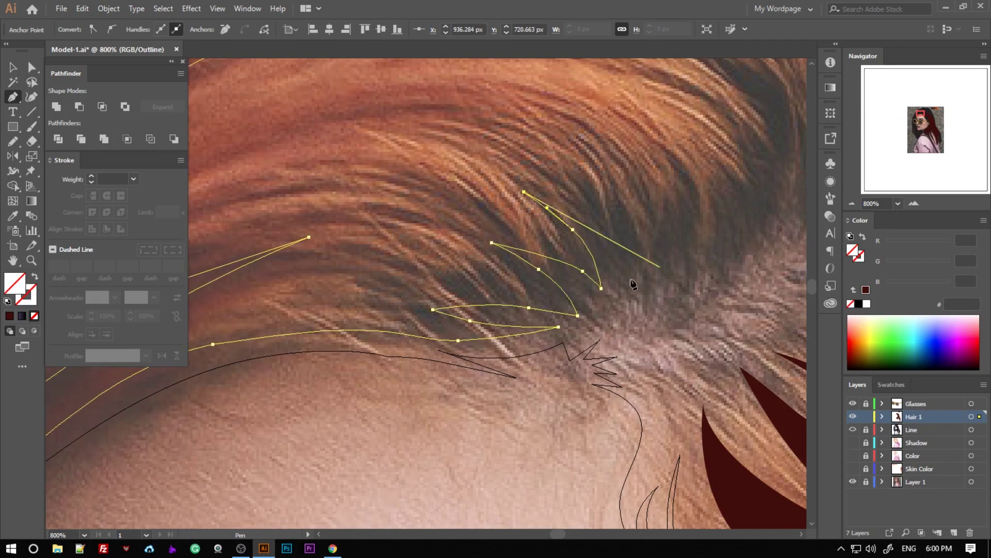
Extend the strand path to the right and begin outlining another hair gap.
left_click(681, 254)
scroll(681, 255, "up", 3)
left_click(795, 222)
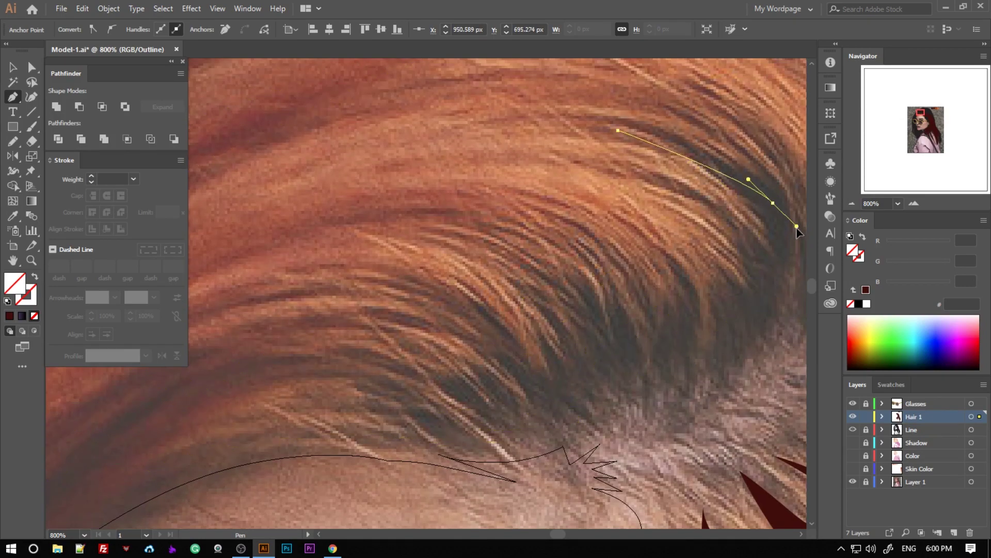
scroll(797, 222, "right", 5)
left_click(437, 246)
left_click(481, 328)
left_click(507, 332)
Finish the hair-gap strand tip and start a new smoothly curved strand path.
left_click(440, 427)
left_click(592, 339)
left_click(623, 289)
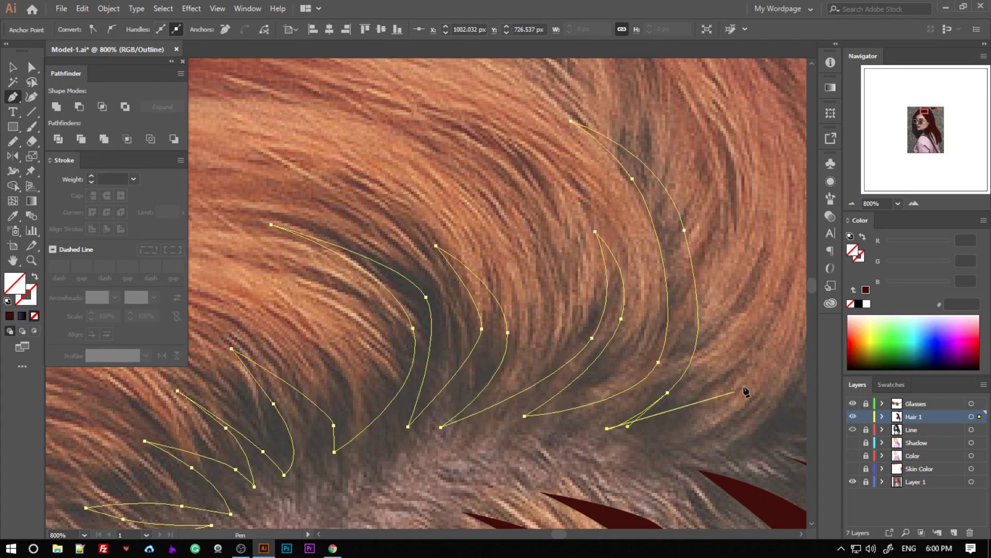
scroll(659, 464, "down", 1)
scroll(565, 251, "up", 1)
left_click(563, 257)
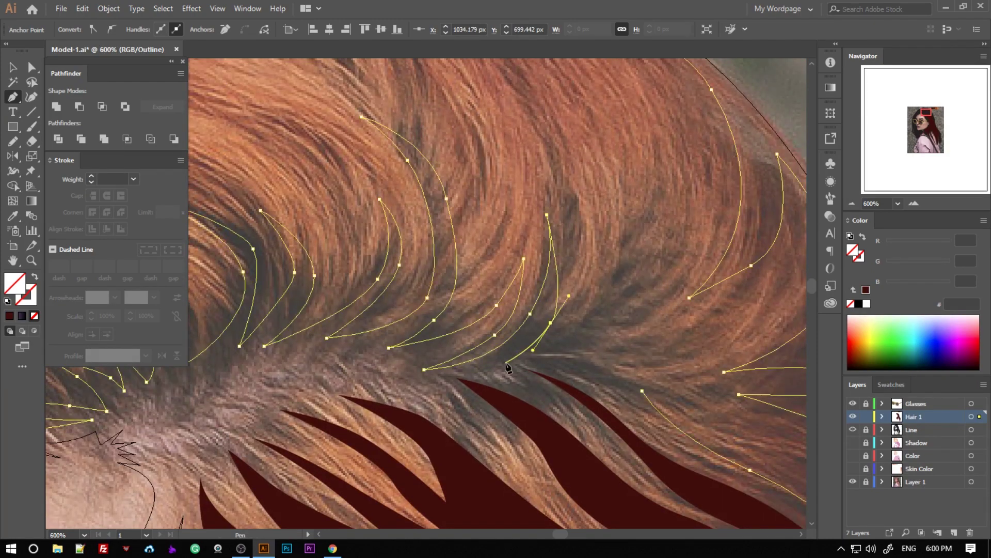
left_click(686, 318)
left_click_drag(644, 362, 609, 368)
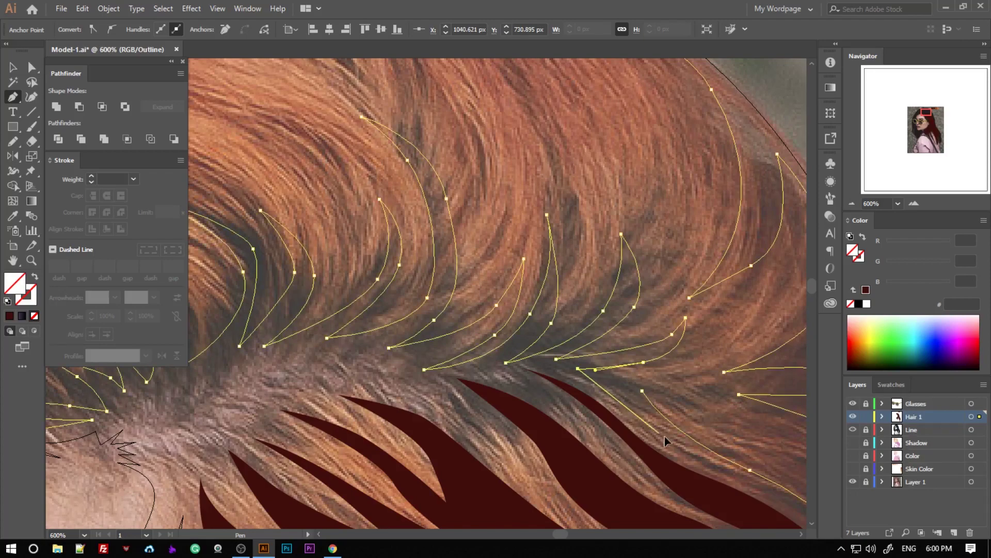
Fill all the new crown strands with the dark red #410f0c using the Eyedropper.
key("ctrl+a")
key("i")
left_click(654, 398)
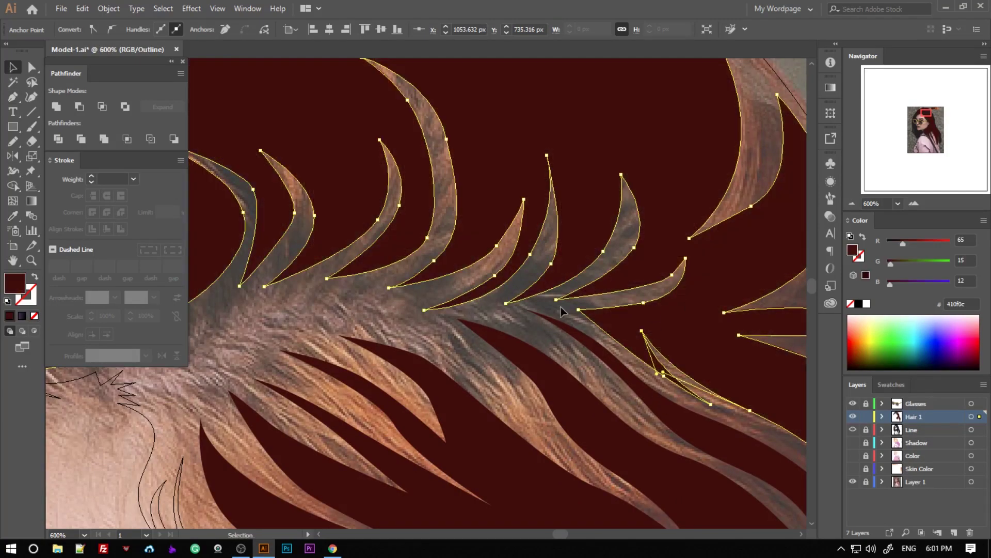
key("ctrl+shift+a")
key("ctrl+minus")
key("ctrl+minus")
key("ctrl+minus")
Zoom in on the left hair and start a strand path down its edge.
left_click_drag(253, 448, 429, 246)
key("ctrl+plus")
key("ctrl+plus")
key("p")
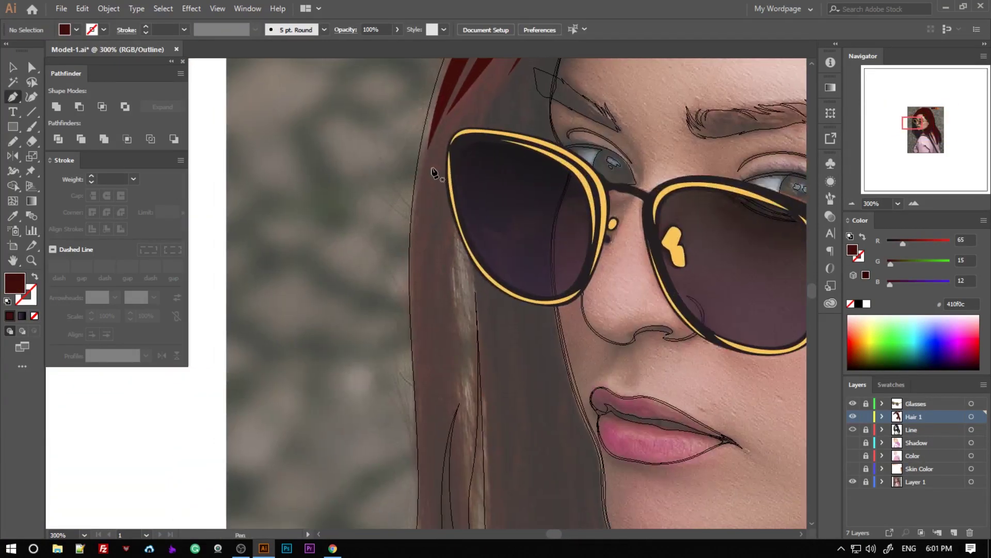
left_click(412, 112)
left_click(418, 213)
left_click(426, 314)
left_click(423, 417)
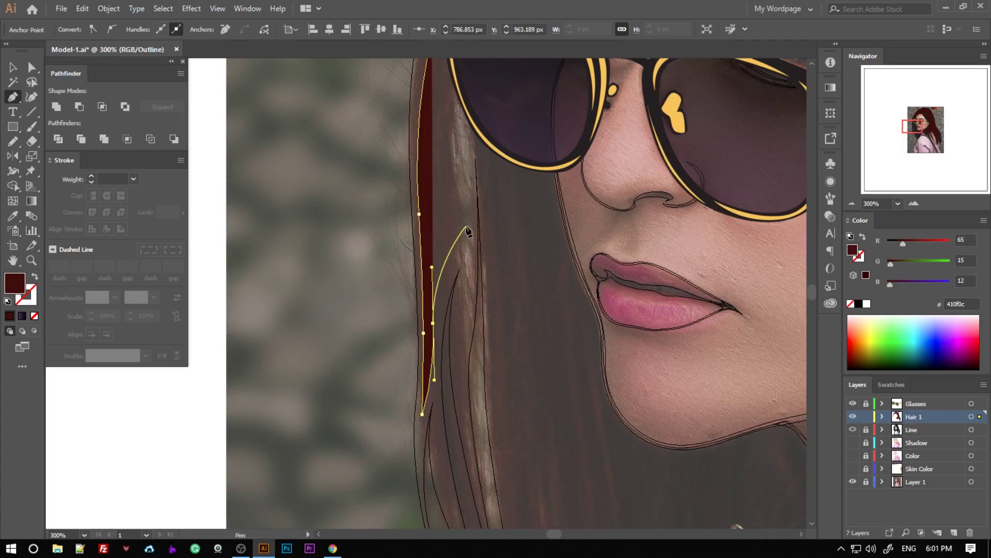
left_click_drag(450, 271, 468, 236)
Zigzag the strand path through the hair strands down toward the shoulder tip.
scroll(454, 222, "up", 3)
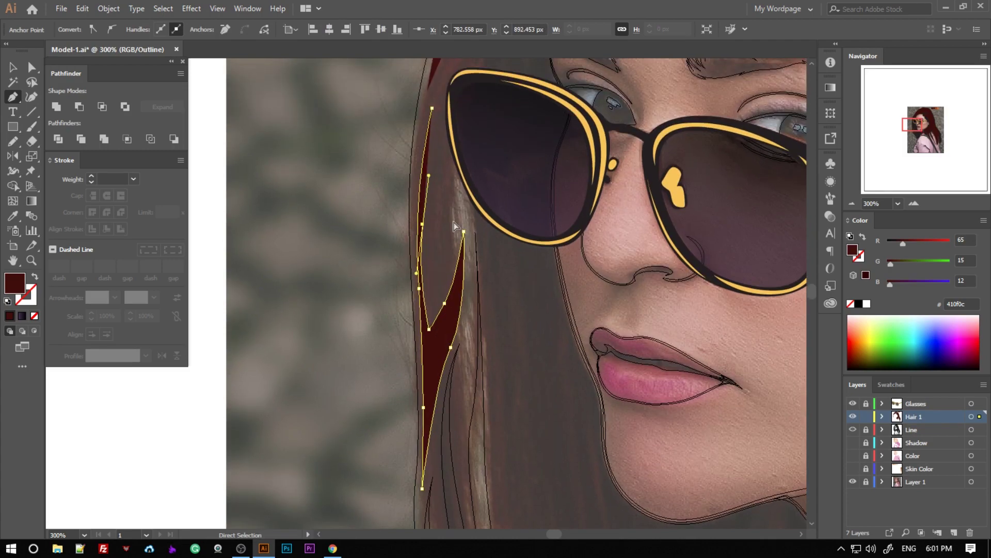
scroll(454, 222, "up", 3)
left_click(431, 167)
scroll(448, 173, "down", 5)
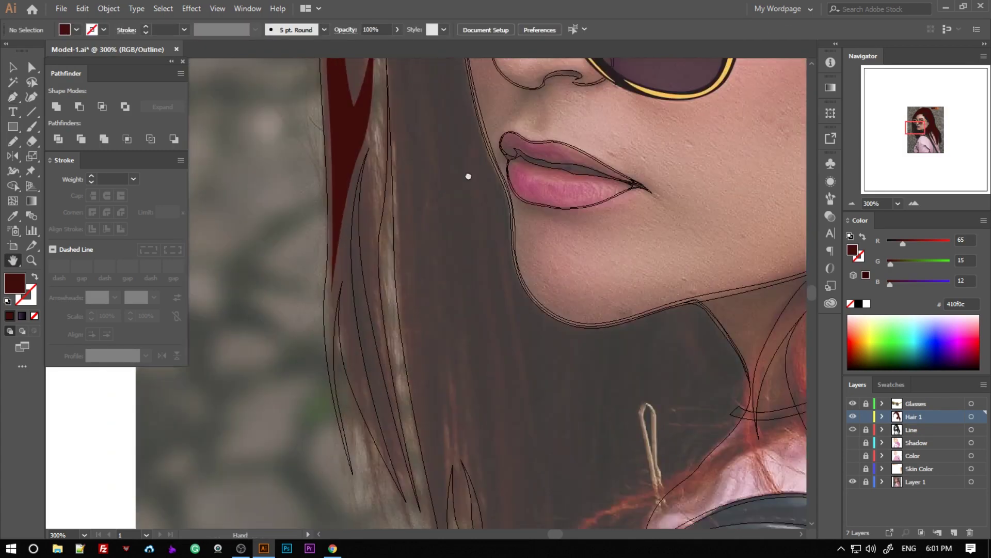
left_click(437, 479)
left_click_drag(439, 396, 445, 345)
left_click(443, 324)
scroll(444, 327, "down", 3)
left_click(475, 364)
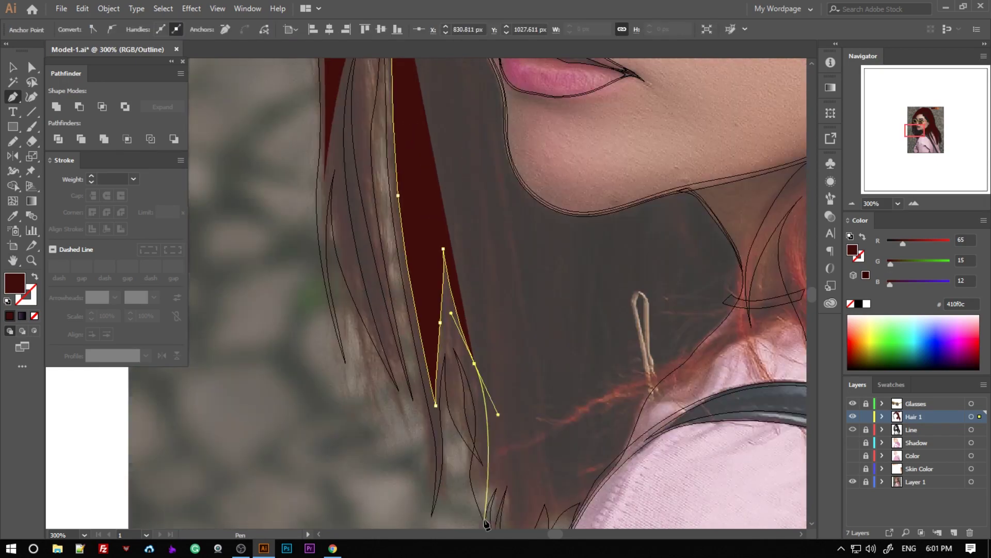
left_click(484, 479)
left_click(490, 275)
scroll(522, 416, "down", 6)
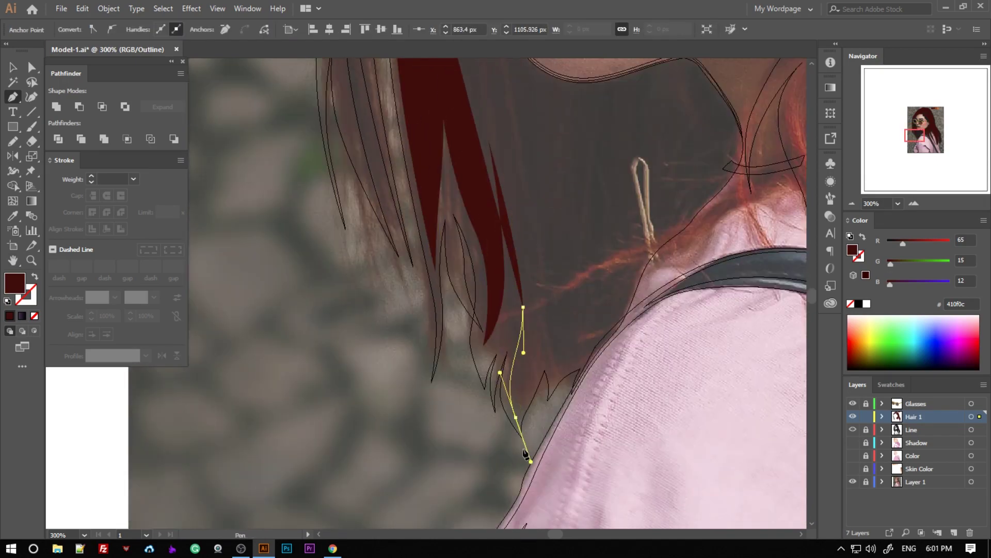
left_click(551, 381)
Trace the outline back up the right hair strand and along the jawline to the chin.
scroll(551, 381, "up", 1)
left_click_drag(608, 336, 620, 299)
scroll(620, 300, "up", 1)
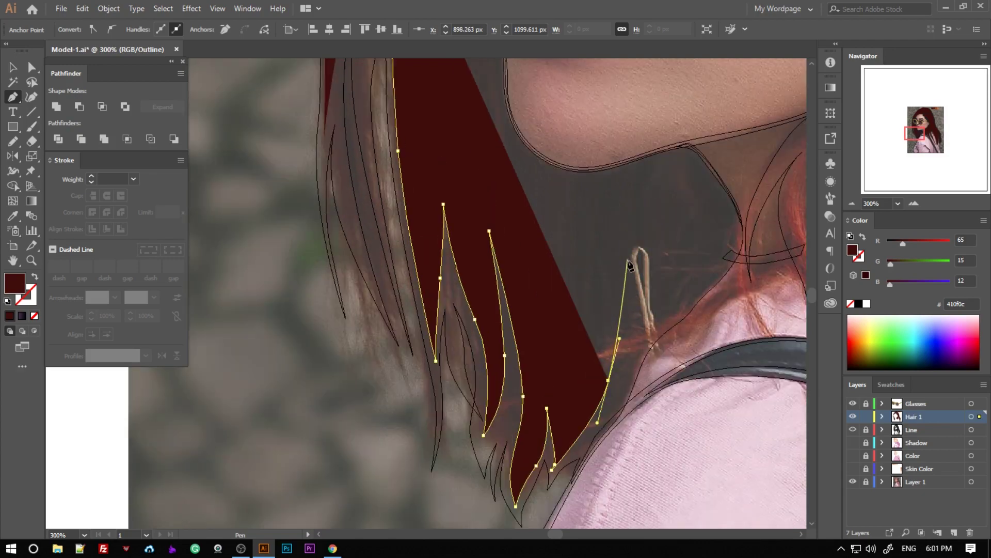
left_click(629, 237)
left_click(669, 158)
left_click(590, 238)
left_click_drag(505, 159, 479, 126)
scroll(485, 81, "up", 1)
scroll(485, 81, "up", 2)
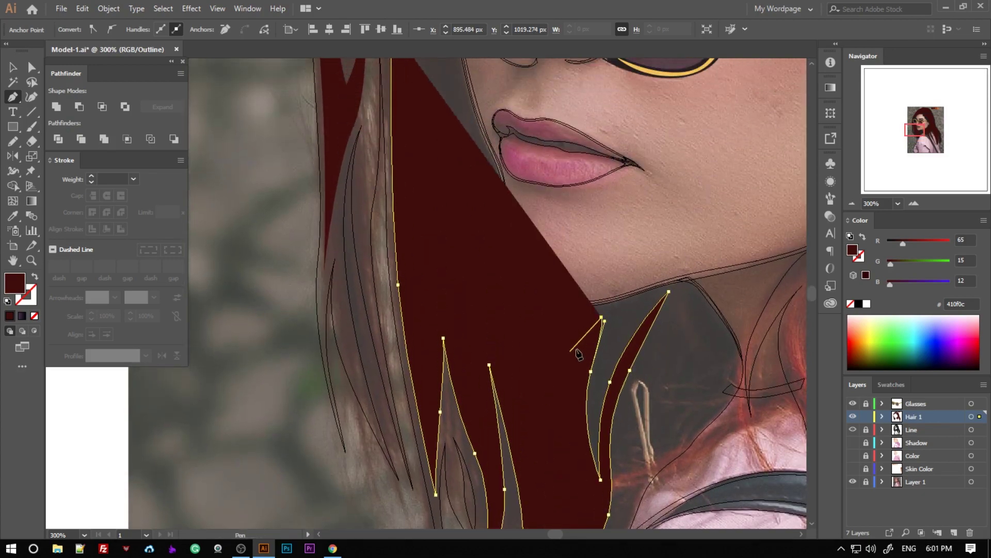
left_click(526, 301)
left_click(490, 246)
left_click(482, 173)
left_click(474, 125)
Outline the remaining hair strands, close the strand shape, deselect and zoom out.
scroll(449, 46, "up", 4)
left_click(452, 214)
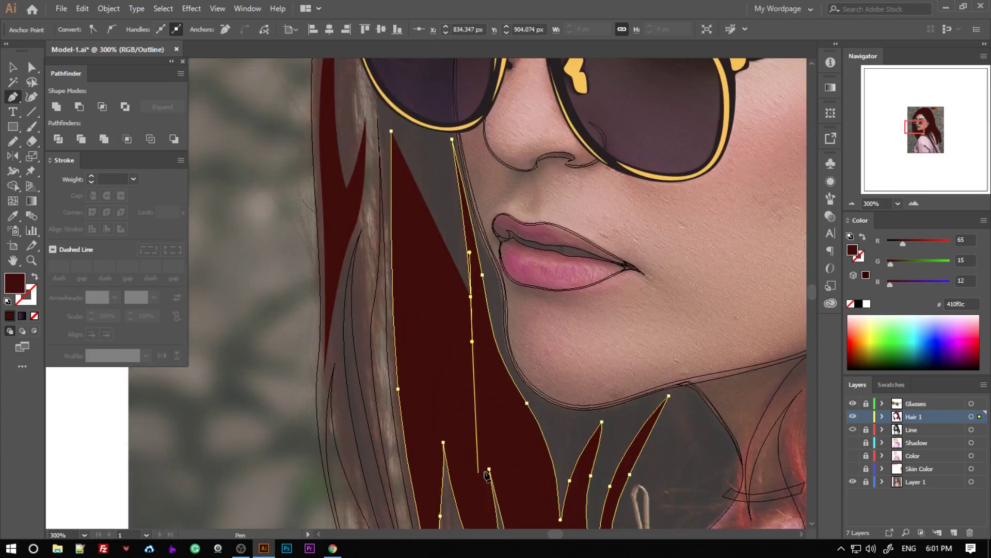
scroll(453, 223, "down", 3)
left_click(458, 433)
left_click(457, 256)
left_click(415, 348)
left_click(432, 225)
left_click(426, 135)
left_click(413, 226)
left_click(406, 274)
left_click(400, 322)
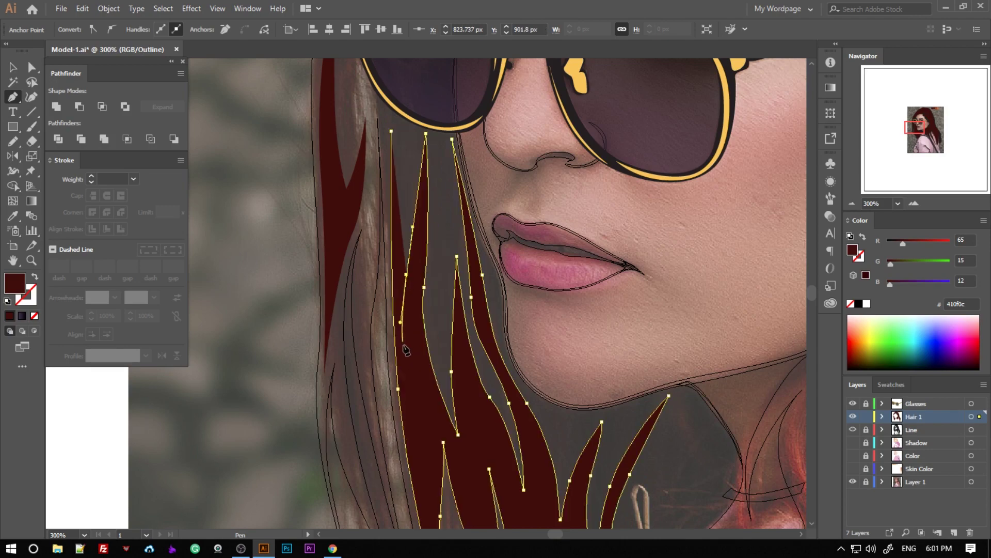
left_click(391, 131)
key("ctrl+shift+a")
key("ctrl+1")
Trace and close a dark red shape over the hair gap at the temple.
left_click_drag(718, 162, 624, 302)
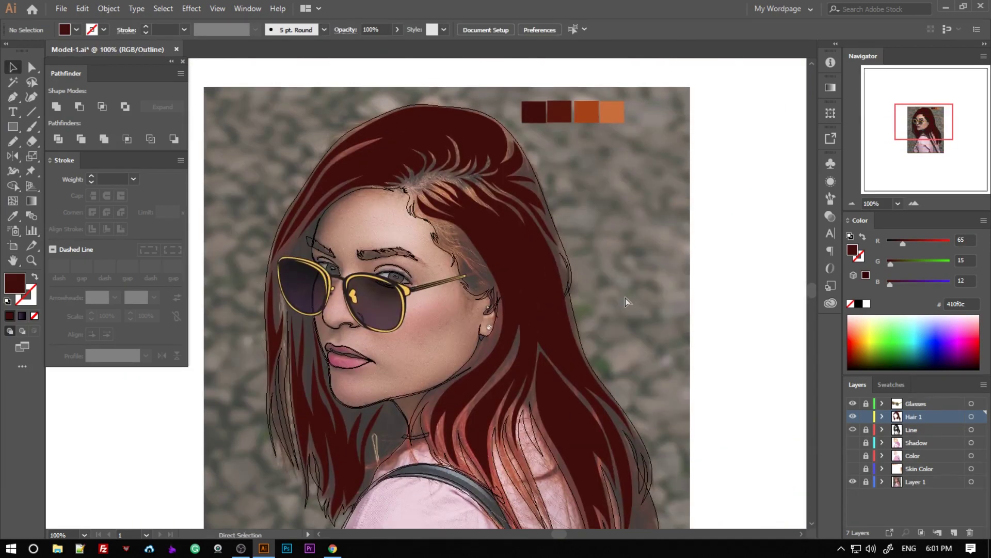
key("p")
scroll(525, 332, "up", 3)
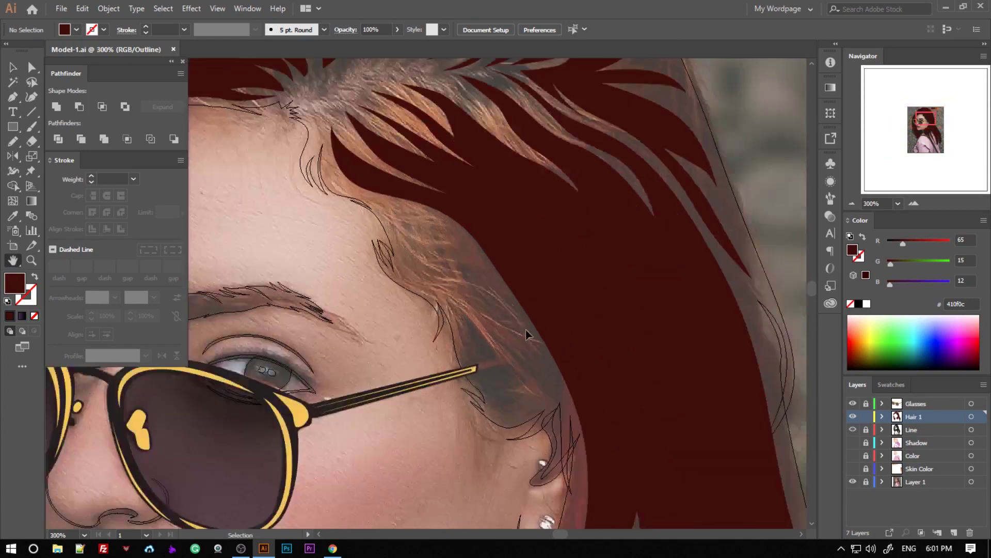
scroll(476, 283, "up", 2)
left_click(348, 150)
scroll(408, 269, "down", 2)
left_click(597, 292)
left_click(635, 349)
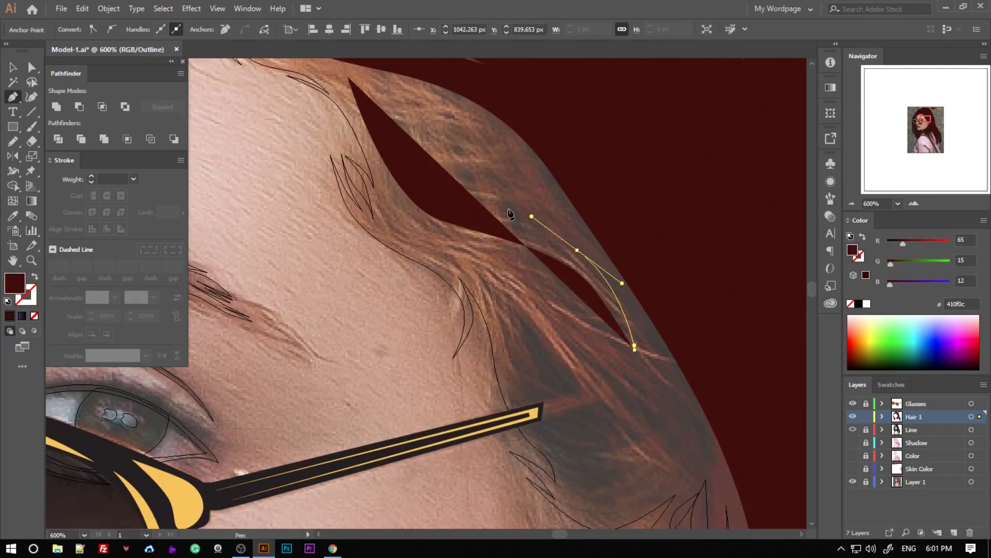
left_click(572, 234)
left_click(517, 154)
left_click(466, 111)
left_click(348, 78)
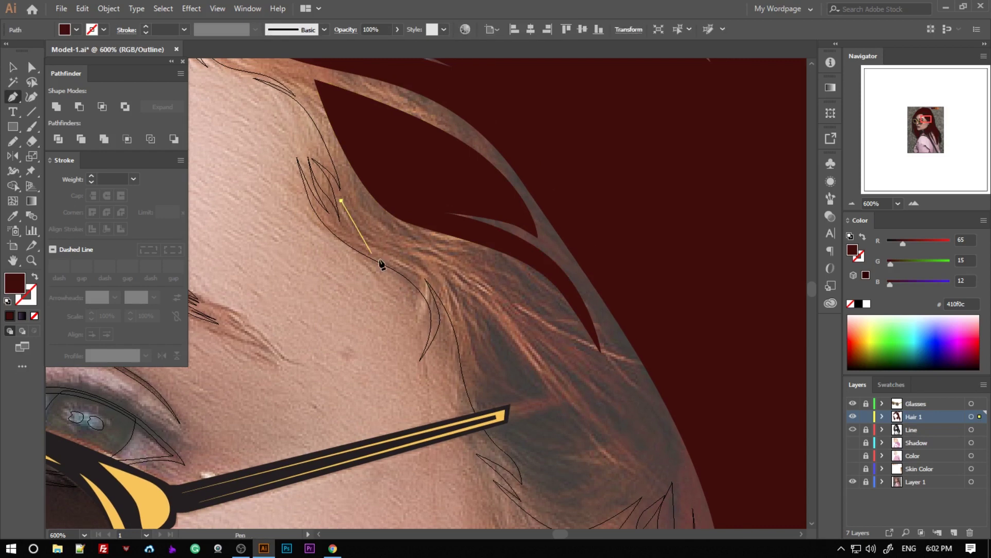
Draw and close a curved shape filling the V-shaped gap, undoing a misplaced anchor.
scroll(381, 265, "down", 1)
left_click(342, 156)
left_click_drag(428, 227, 490, 259)
left_click_drag(518, 404, 581, 468)
key("ctrl+z")
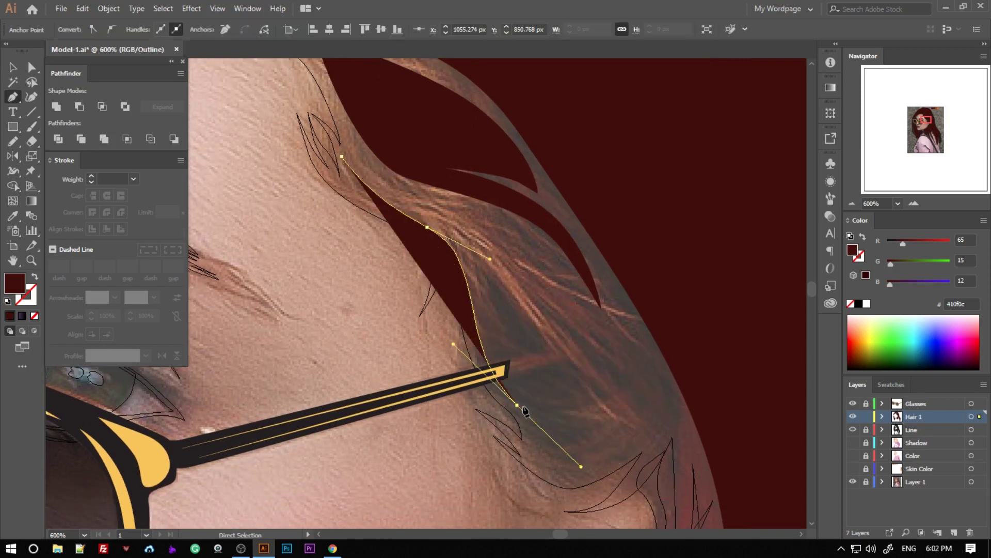
left_click(568, 431)
left_click(630, 388)
left_click(508, 324)
Discard an unfinished extra strand path, deselect, and zoom out to the whole head.
left_click(618, 300)
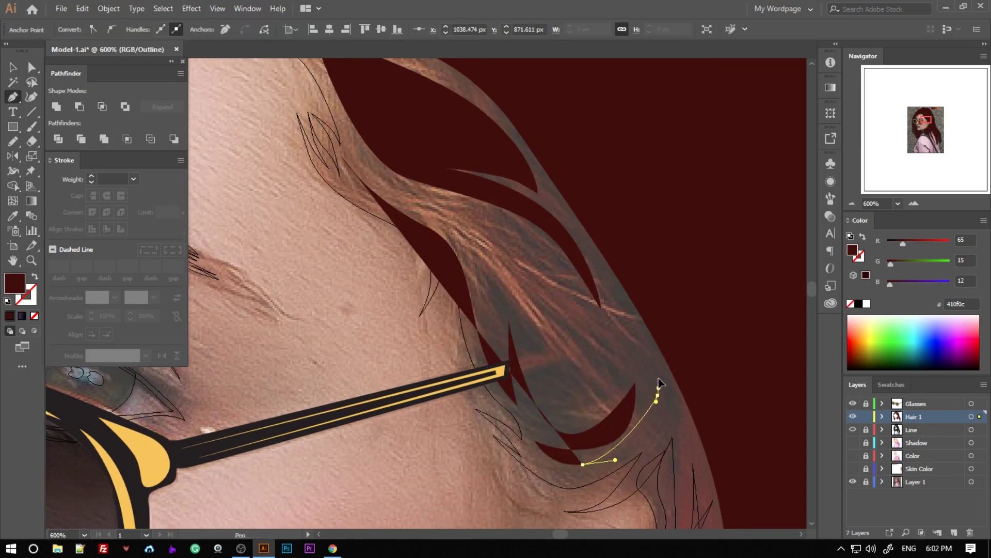
left_click(633, 336)
left_click(618, 361)
key("ctrl+z")
key("v")
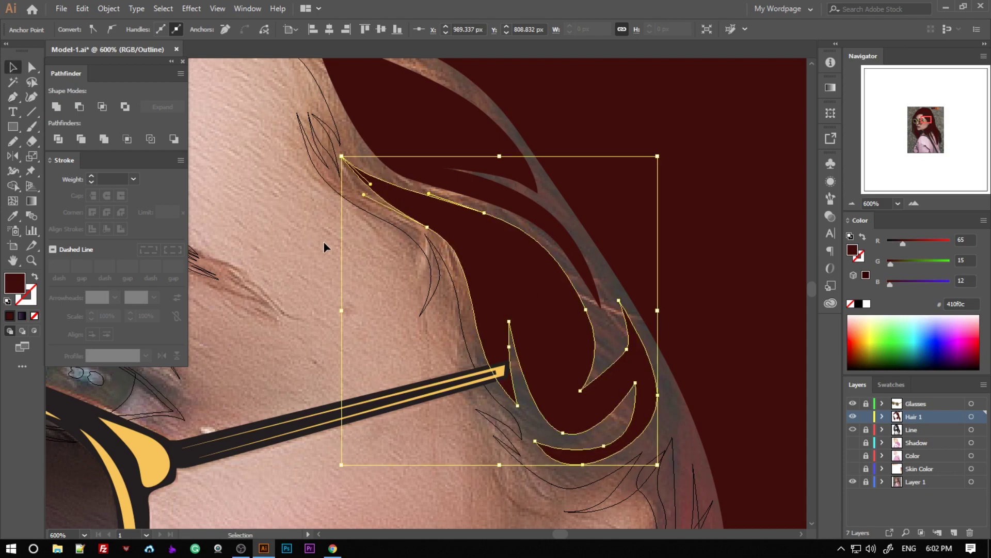
key("ctrl+minus")
key("ctrl+shift+a")
key("ctrl+minus")
left_click_drag(550, 313, 583, 423)
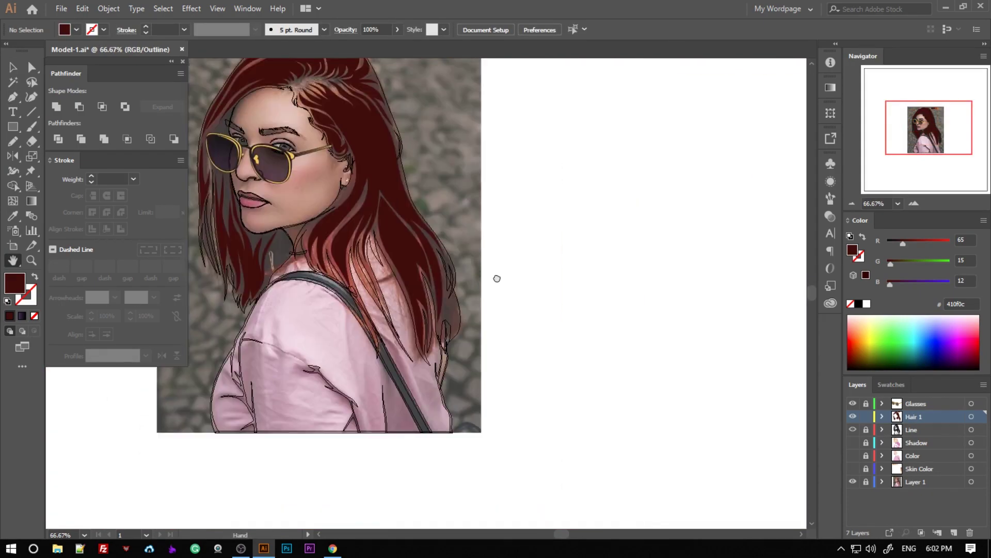
Switch the portrait to full colour preview.
key("ctrl+1")
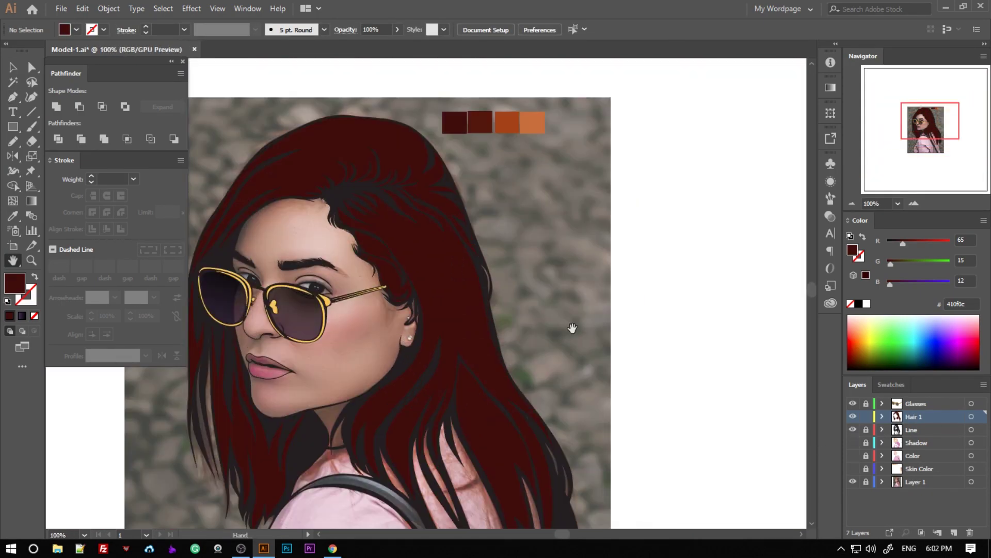
scroll(572, 309, "down", 2)
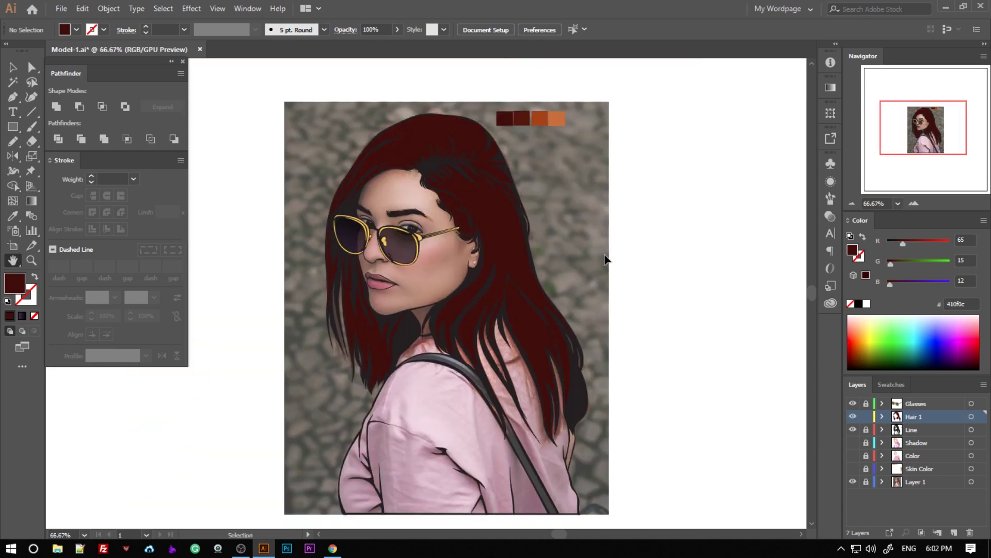
scroll(576, 294, "up", 4)
key("i")
scroll(522, 354, "up", 5)
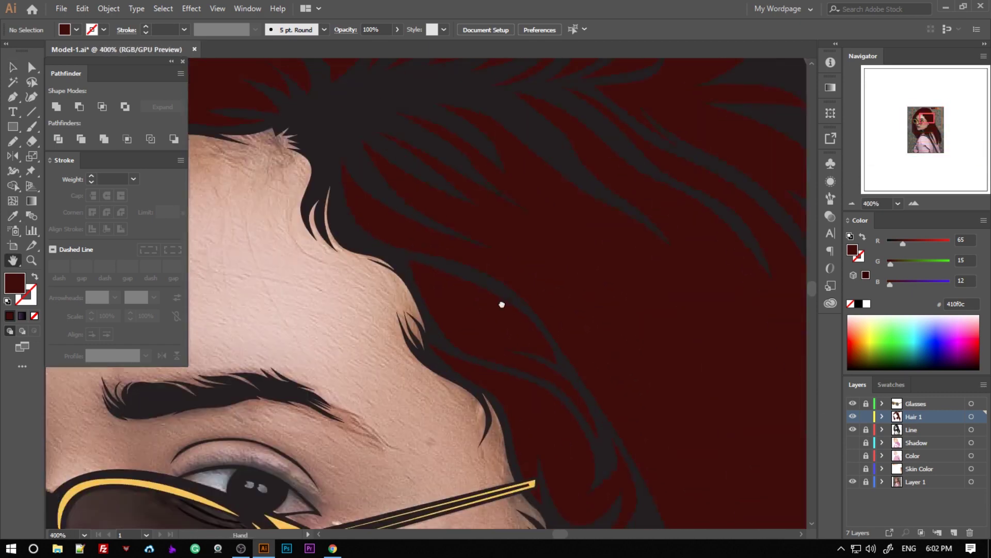
Begin a curved strand path along the forehead hairline, then deselect it.
key("p")
left_click(350, 193)
left_click_drag(560, 247, 607, 313)
left_click(605, 370)
scroll(599, 356, "up", 3)
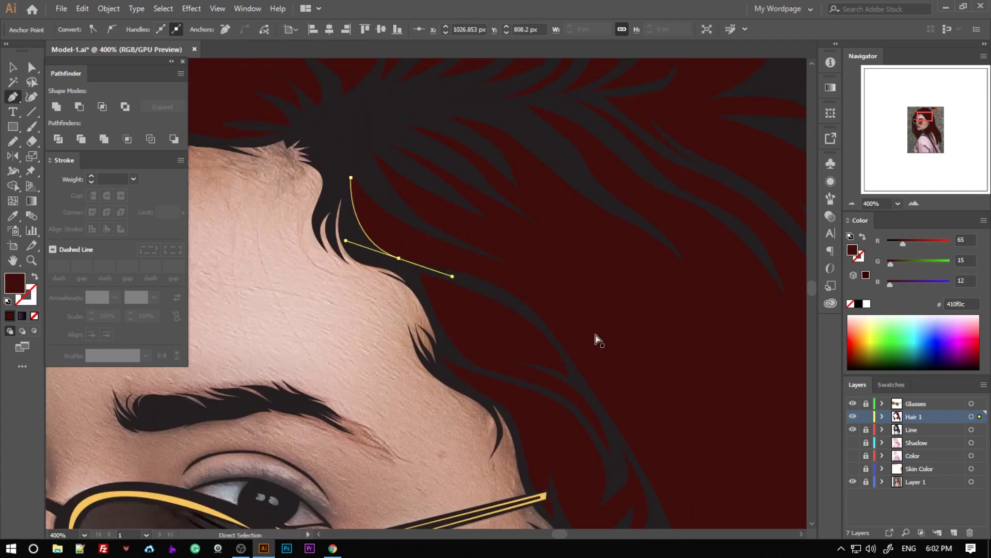
key("ctrl+shift+a")
Select the hair strand shapes and sample the lighter red 56190d as the fill.
scroll(449, 290, "down", 3)
scroll(505, 293, "down", 3)
left_click(439, 229)
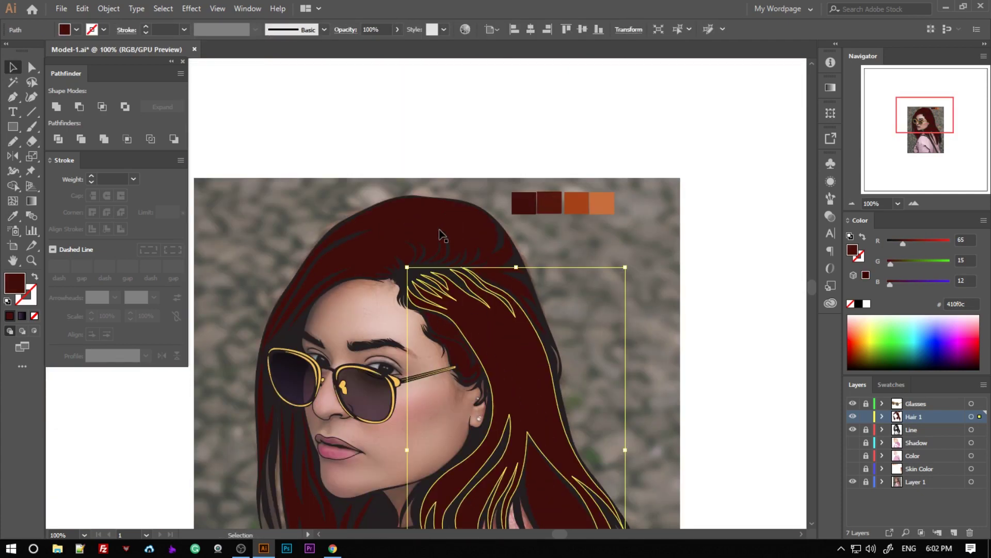
scroll(603, 373, "down", 3)
left_click_drag(566, 237, 484, 176)
key("i")
left_click(474, 211)
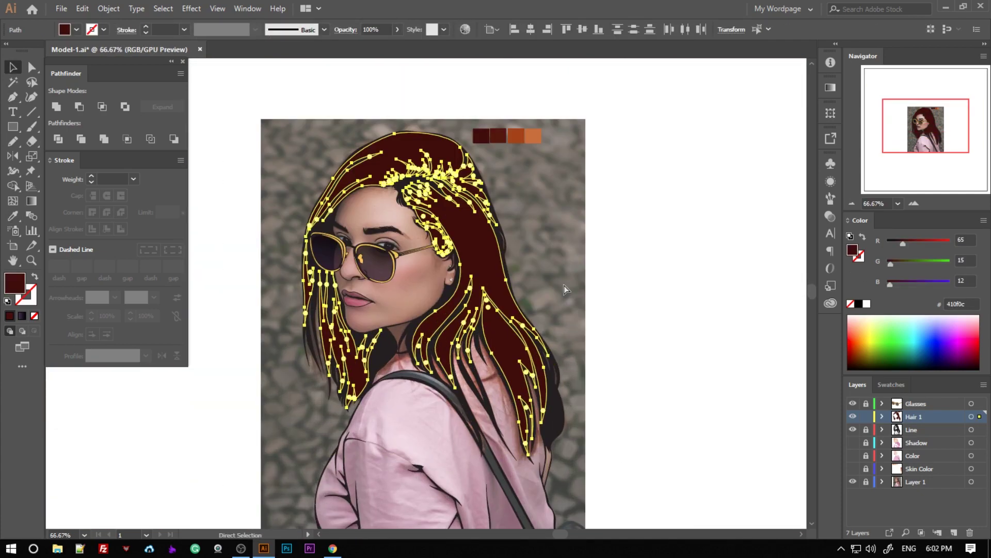
scroll(514, 162, "up", 2)
key("ctrl+shift+a")
left_click_drag(554, 235, 565, 248)
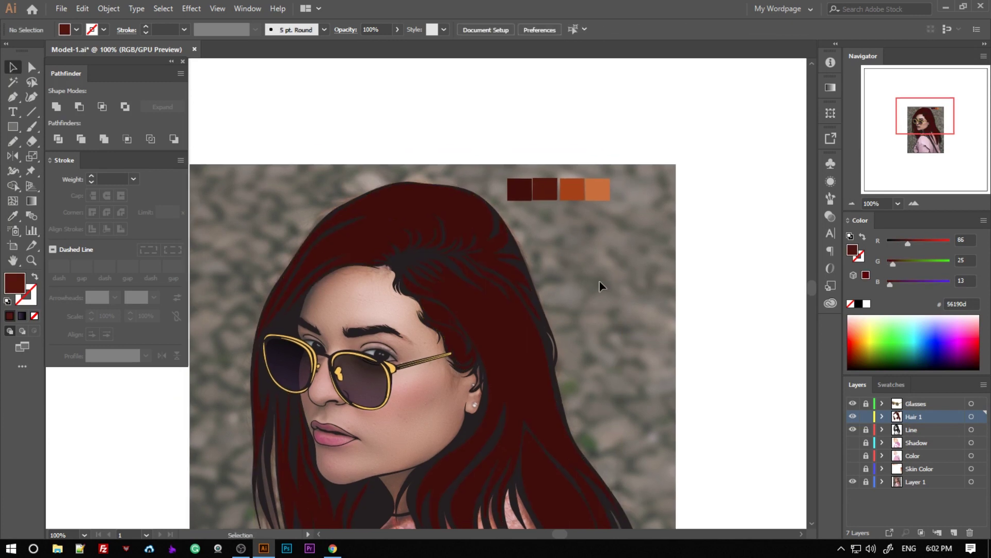
scroll(538, 372, "up", 4)
Start a lighter red highlight strand along the hair edge, undoing a misplaced curve.
key("p")
left_click(356, 184)
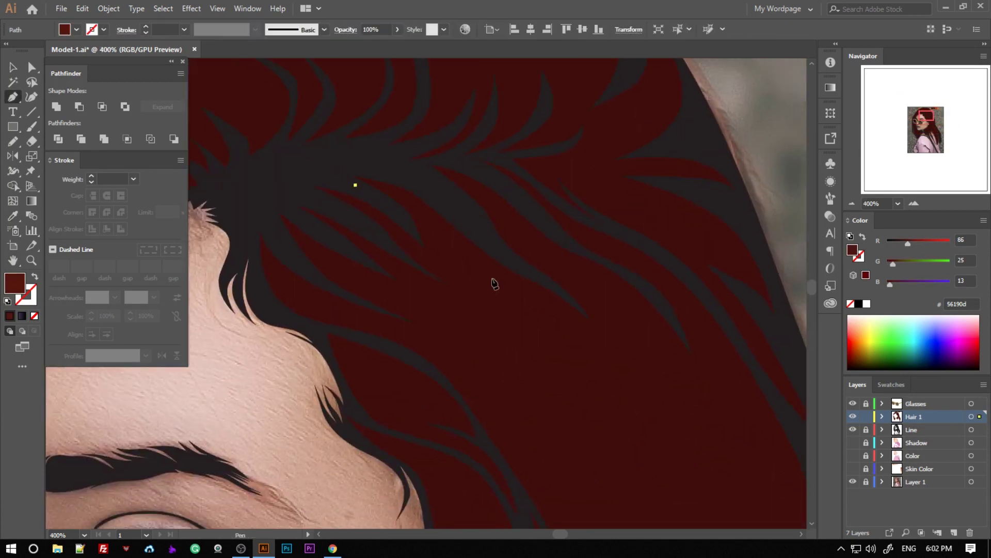
left_click_drag(553, 376, 553, 365)
key("ctrl+z")
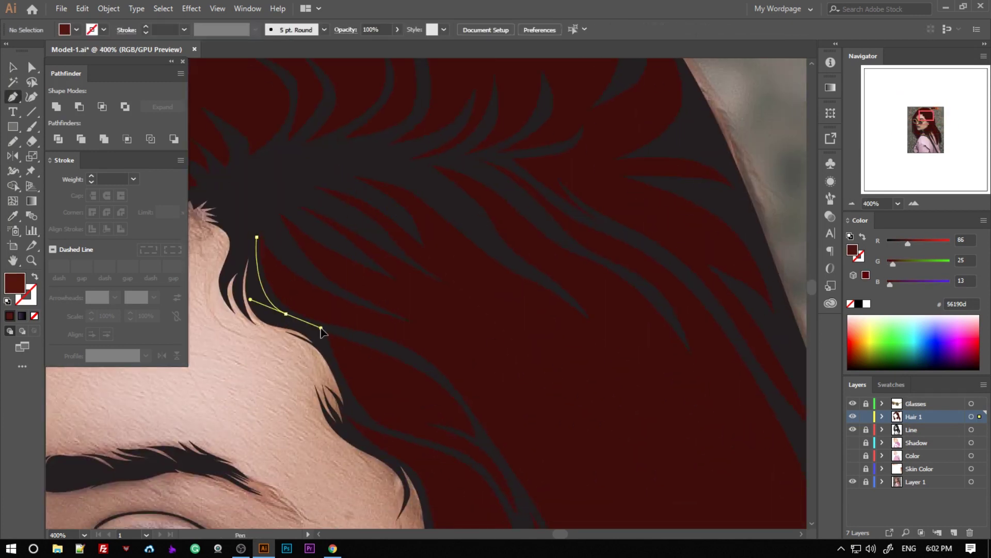
scroll(321, 332, "down", 5)
left_click_drag(420, 321, 454, 349)
scroll(454, 349, "down", 5)
left_click_drag(458, 395, 449, 464)
left_click(448, 465)
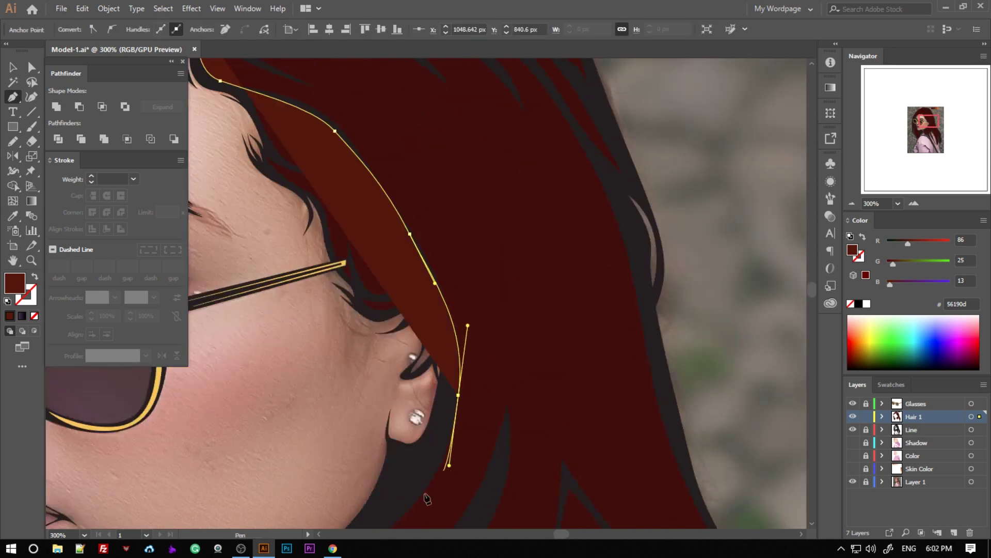
Curve the highlight strand down to its tip and back up the hair.
scroll(426, 499, "down", 2)
scroll(409, 233, "down", 3)
scroll(394, 298, "up", 1)
left_click_drag(362, 320, 393, 297)
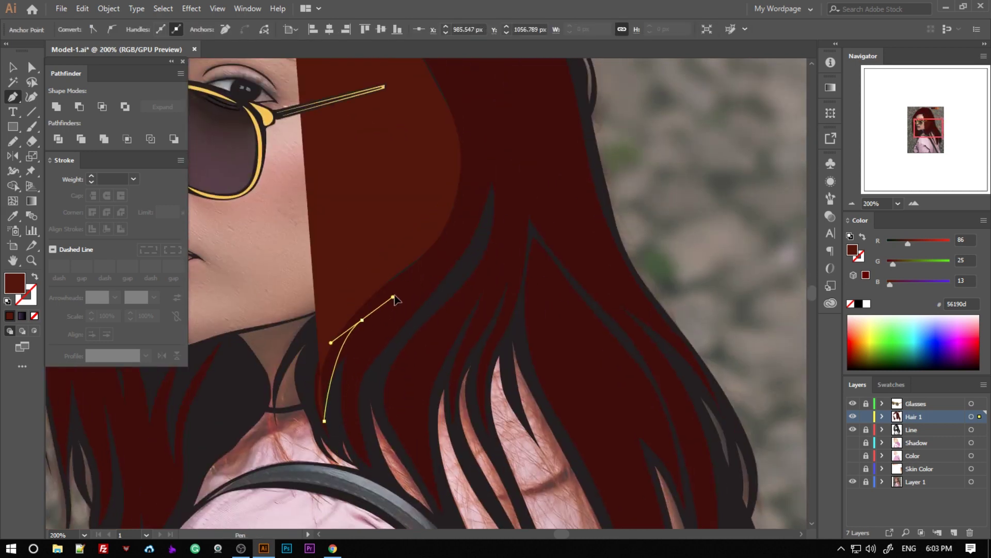
left_click_drag(411, 263, 431, 252)
left_click(448, 246)
left_click_drag(410, 308, 382, 320)
scroll(467, 262, "up", 2)
left_click_drag(486, 242, 486, 180)
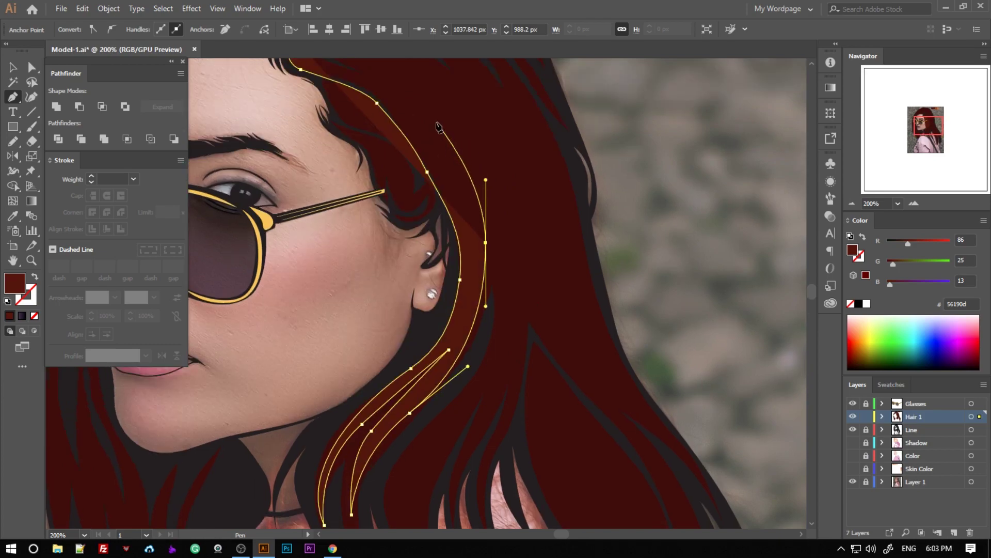
Draw and close another highlight strand beside the ear, then return to the Selection tool.
scroll(438, 126, "up", 2)
left_click_drag(423, 234, 394, 191)
left_click(361, 187)
left_click(324, 171)
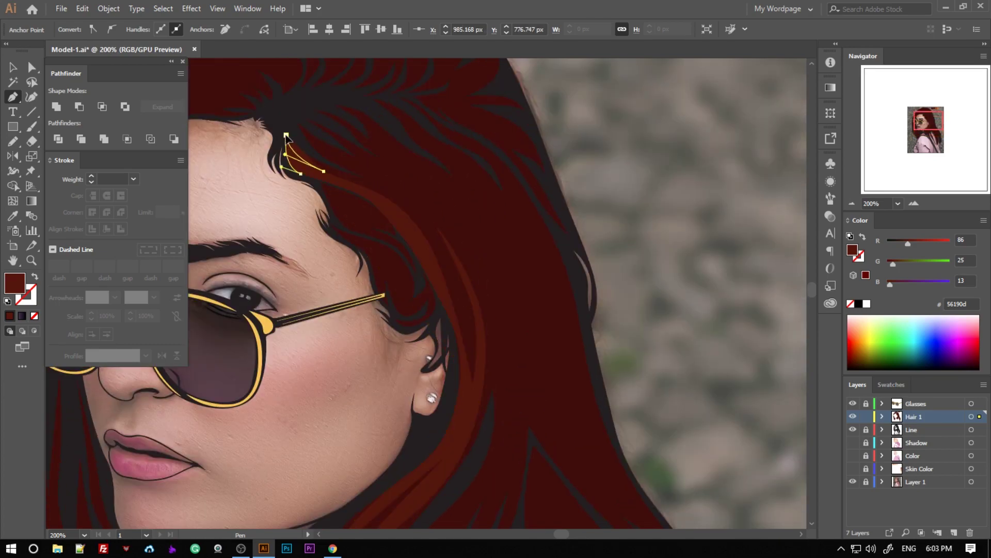
key("v")
scroll(633, 243, "down", 2)
scroll(604, 309, "down", 3)
scroll(633, 261, "up", 4)
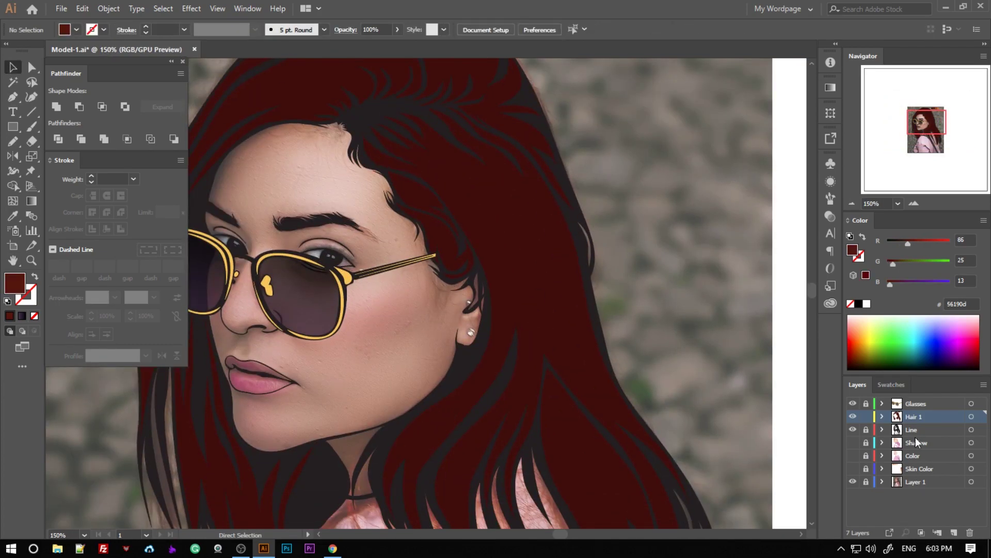
Draw a closed highlight strand curving from the forehead hair down and back across the crown.
left_click(595, 193)
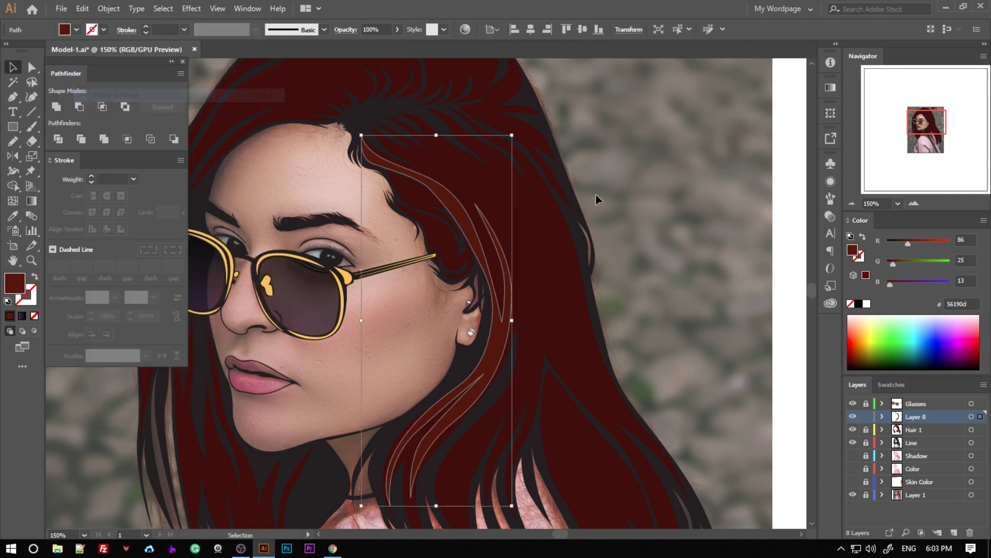
scroll(571, 277, "up", 3)
key("p")
scroll(327, 159, "up", 2)
left_click(429, 233)
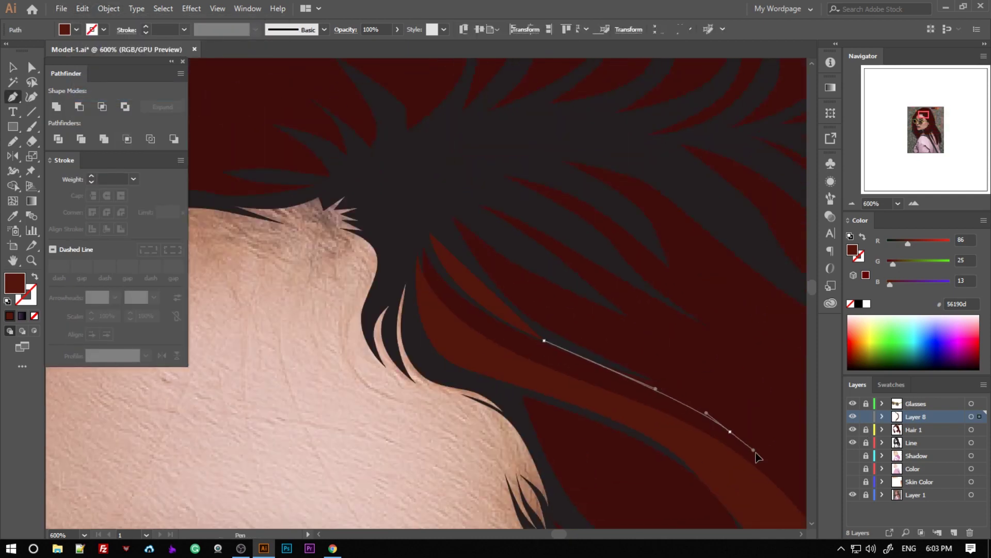
left_click(650, 354)
left_click(481, 281)
left_click_drag(507, 250, 294, 195)
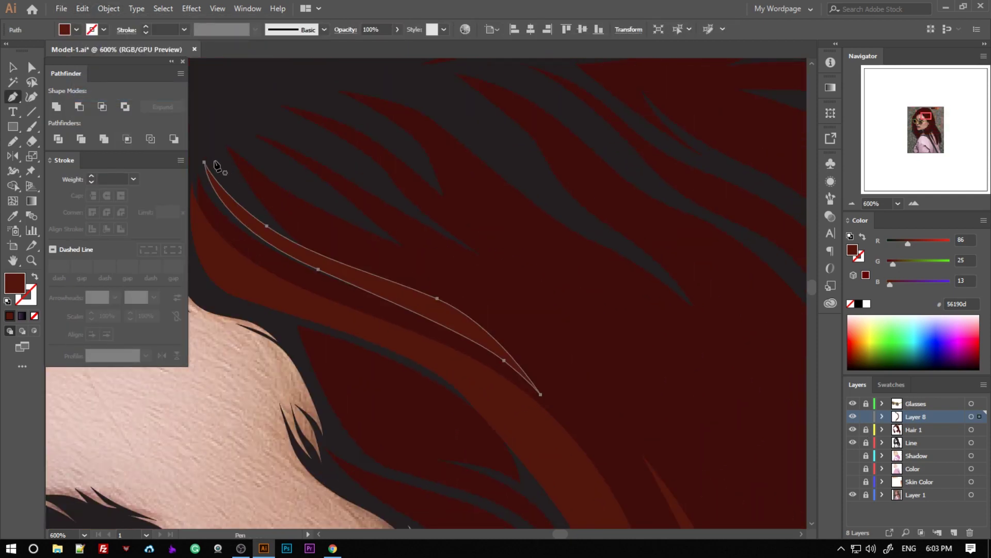
left_click(610, 464)
left_click_drag(620, 373, 554, 305)
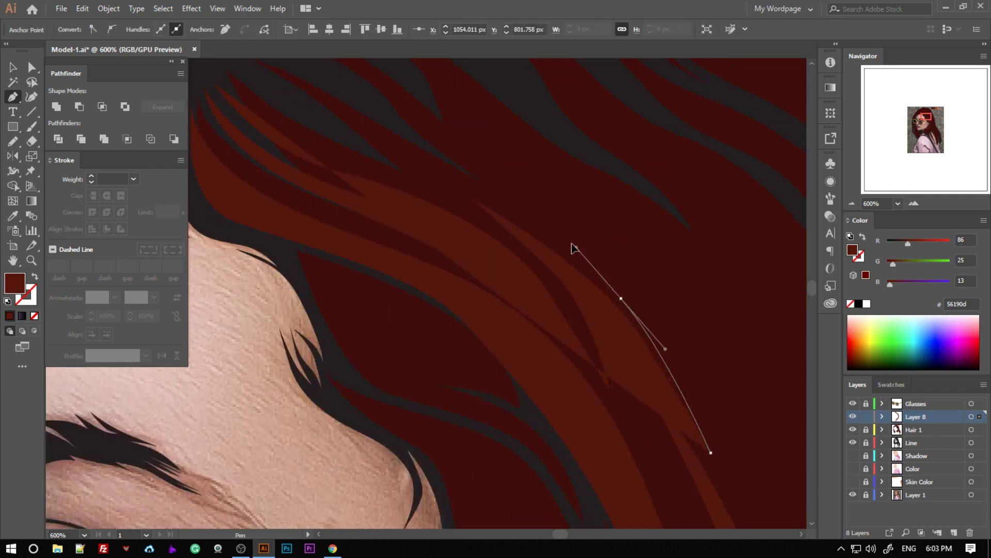
left_click_drag(458, 255, 384, 224)
scroll(267, 159, "up", 1)
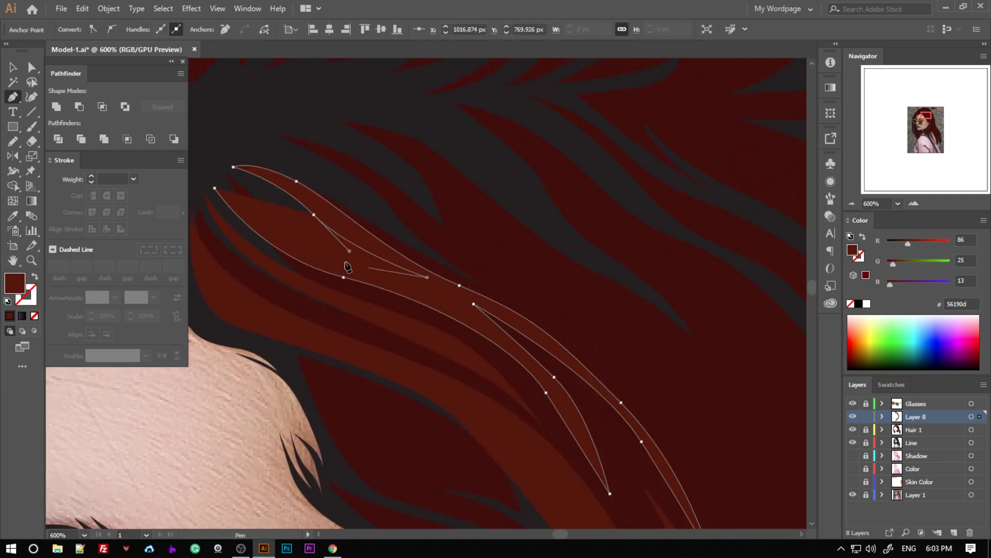
left_click(214, 188)
Deselect the finished strand and begin a new strand on the upper hair.
left_click(425, 217, "ctrl")
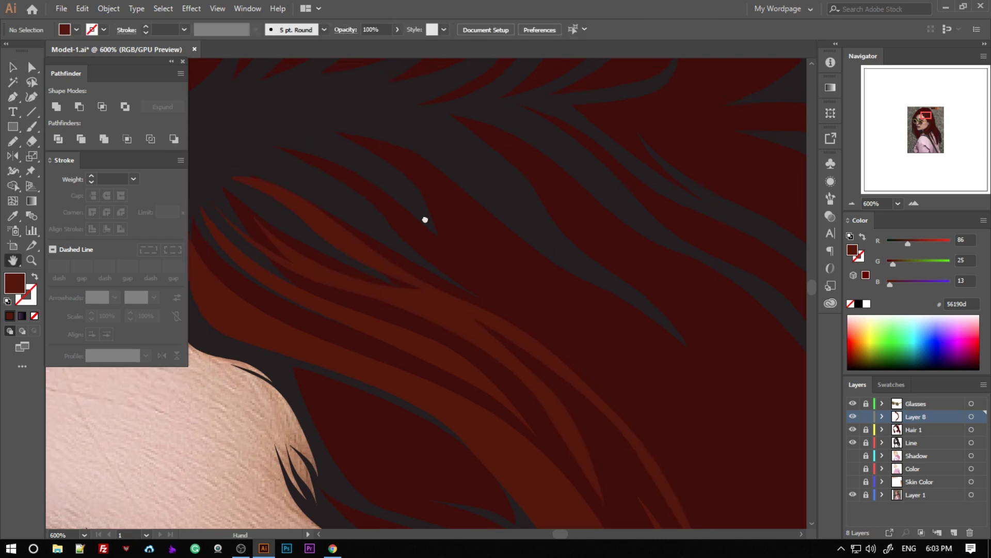
scroll(258, 195, "up", 1)
left_click(255, 190)
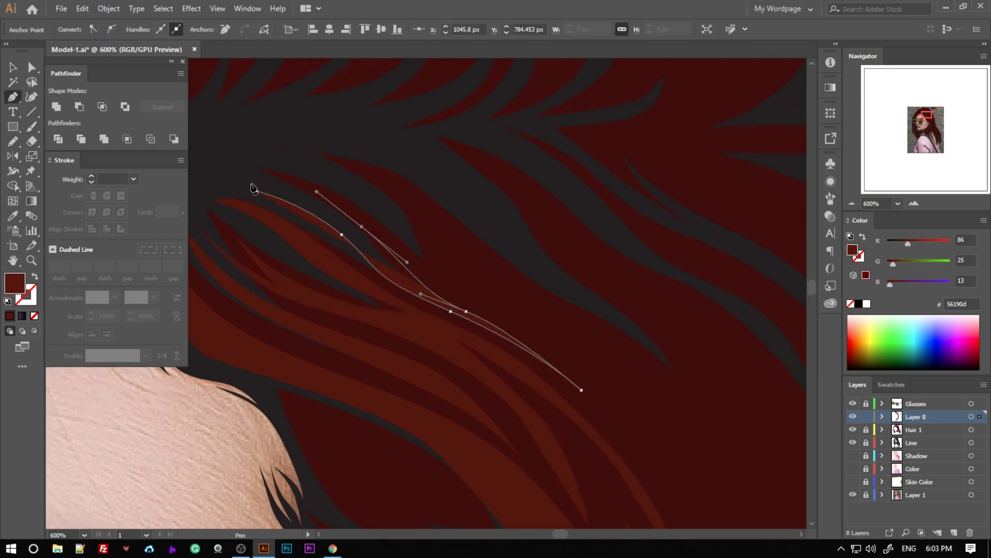
key("ctrl+shift+a")
key("p")
scroll(524, 254, "down", 2)
scroll(489, 272, "down", 1)
scroll(333, 241, "up", 1)
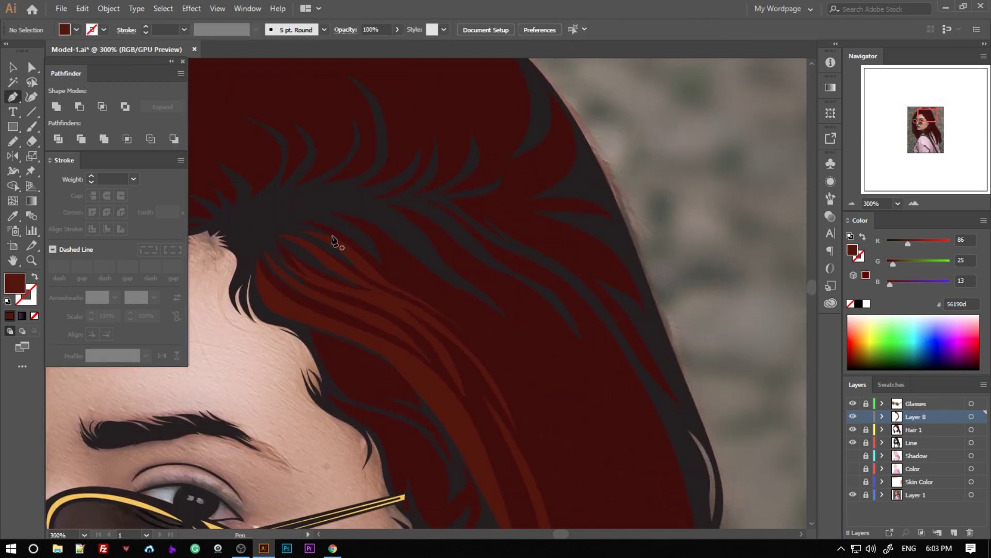
scroll(465, 330, "down", 5)
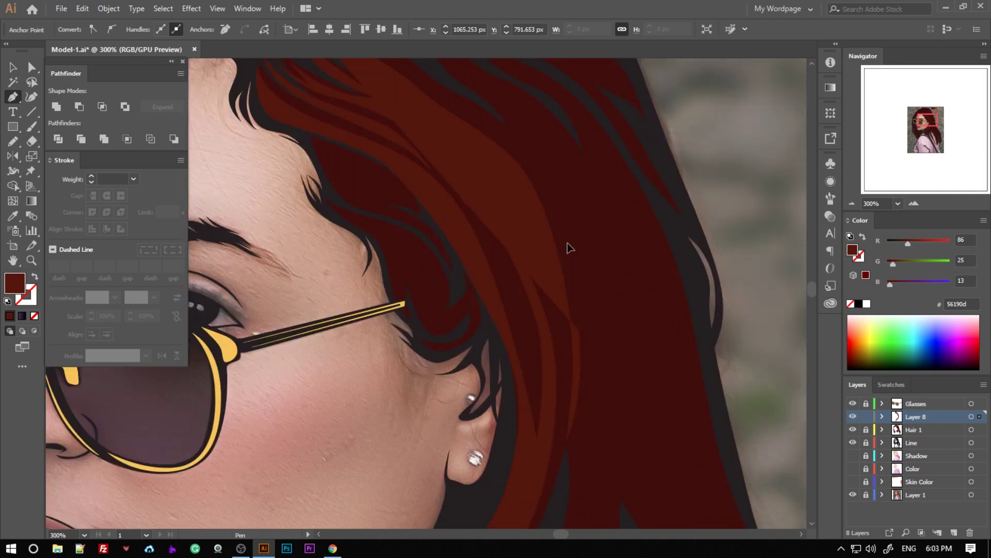
Draw a zig-zag strand beside the face and neck with split ends.
left_click_drag(587, 331, 572, 410)
scroll(568, 392, "down", 3)
scroll(524, 199, "down", 4)
left_click_drag(524, 198, 460, 255)
left_click_drag(427, 401, 454, 461)
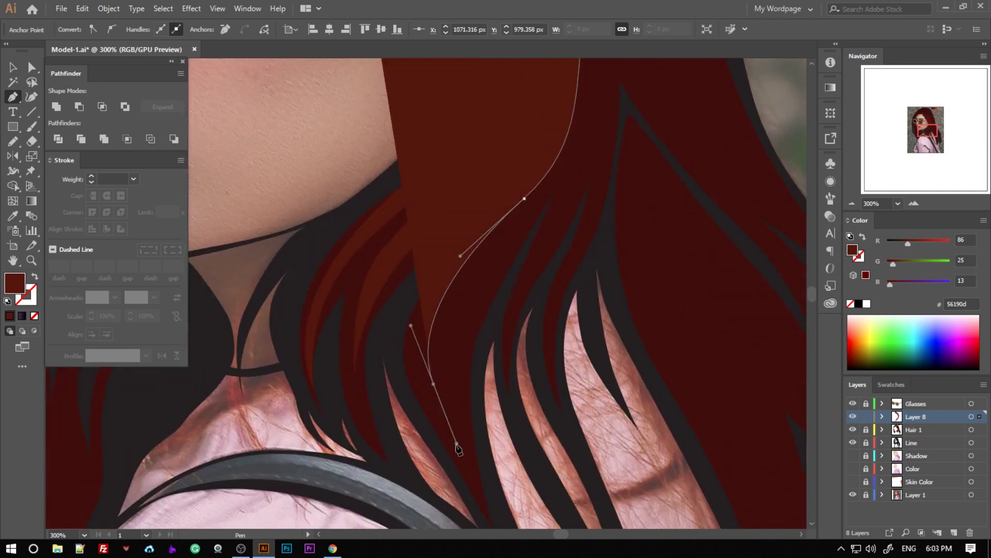
left_click_drag(498, 246, 560, 199)
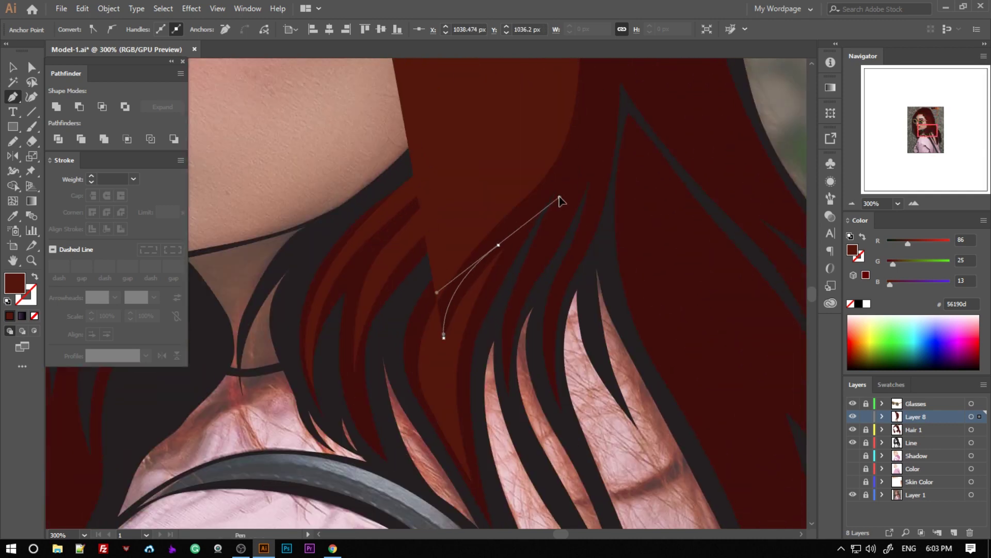
scroll(560, 199, "up", 2)
left_click(594, 195)
left_click(524, 386)
left_click(609, 210)
left_click(570, 360)
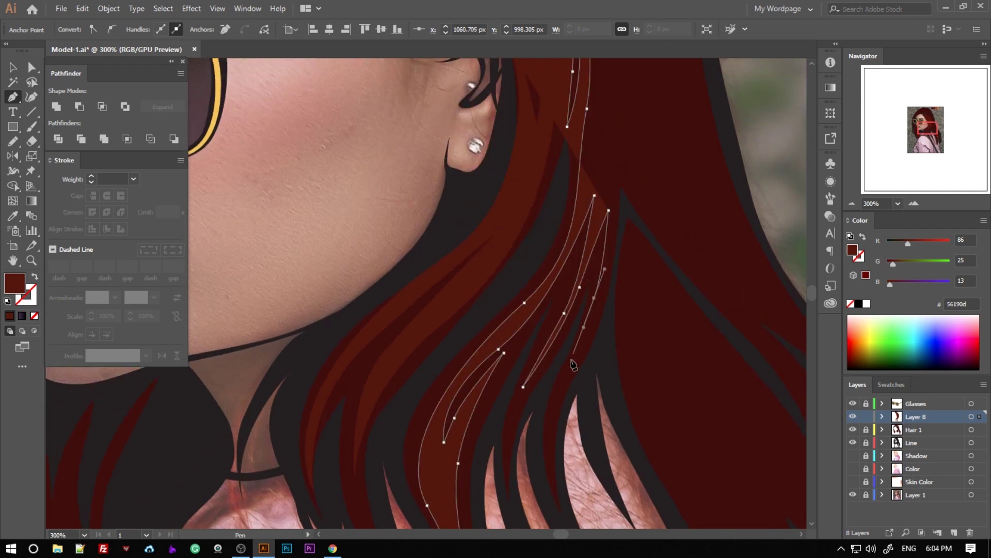
left_click(618, 203)
Extend a strand down to the lower-right hair and curve it back over the top.
scroll(626, 142, "up", 1)
left_click(616, 178)
left_click(687, 301)
left_click(757, 382)
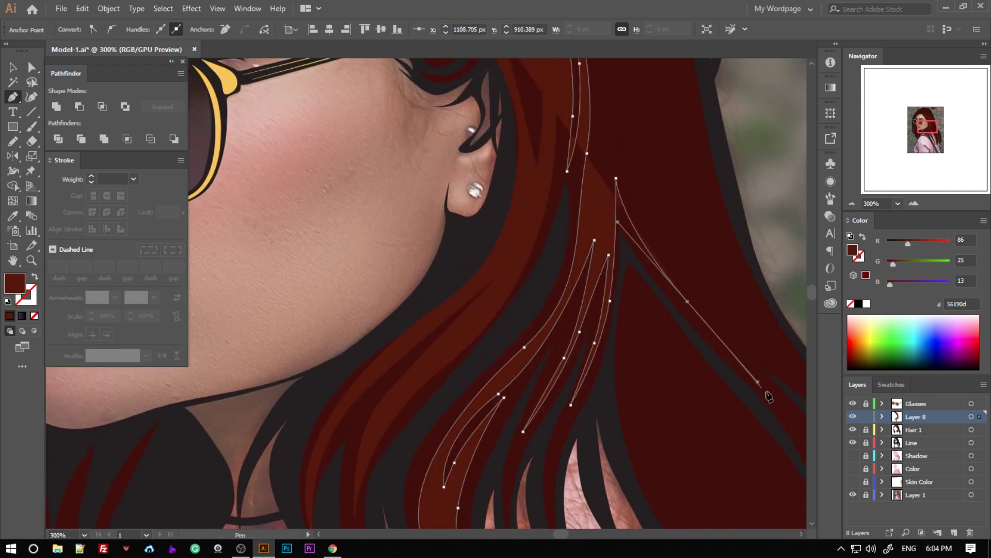
mouse_move(790, 387)
left_mouse_down()
mouse_move(427, 393)
mouse_move(411, 354)
left_mouse_up()
left_click(496, 448)
left_click_drag(366, 240, 522, 465)
left_click(347, 162)
mouse_move(277, 113)
left_mouse_down()
mouse_move(254, 107)
mouse_move(436, 305)
left_mouse_up()
scroll(435, 306, "up", 2, "alt")
Draw a closed strand running from the crown down the hair and back.
left_click(429, 189)
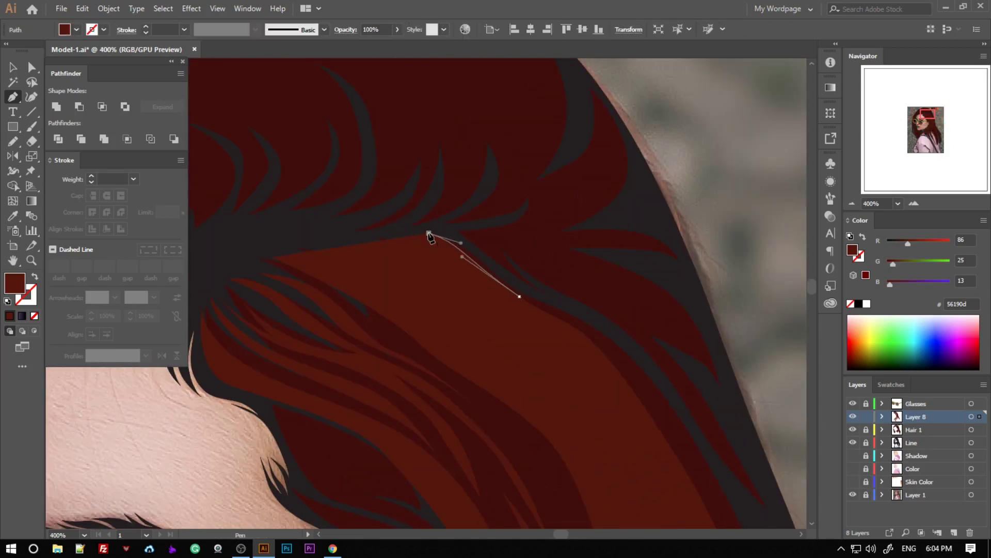
left_click_drag(495, 251, 513, 283)
mouse_move(646, 393)
left_mouse_down()
mouse_move(686, 458)
mouse_move(743, 310)
mouse_move(671, 232)
mouse_move(549, 184)
left_mouse_up()
mouse_move(476, 141)
left_mouse_down()
mouse_move(438, 97)
mouse_move(438, 146)
left_mouse_up()
left_click(398, 102)
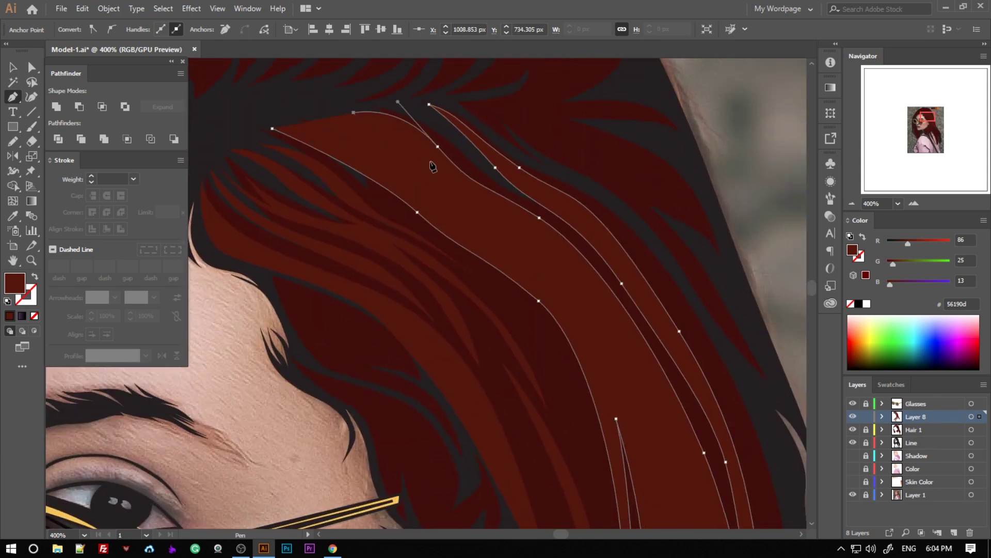
left_click(641, 389)
left_click_drag(405, 185, 453, 229)
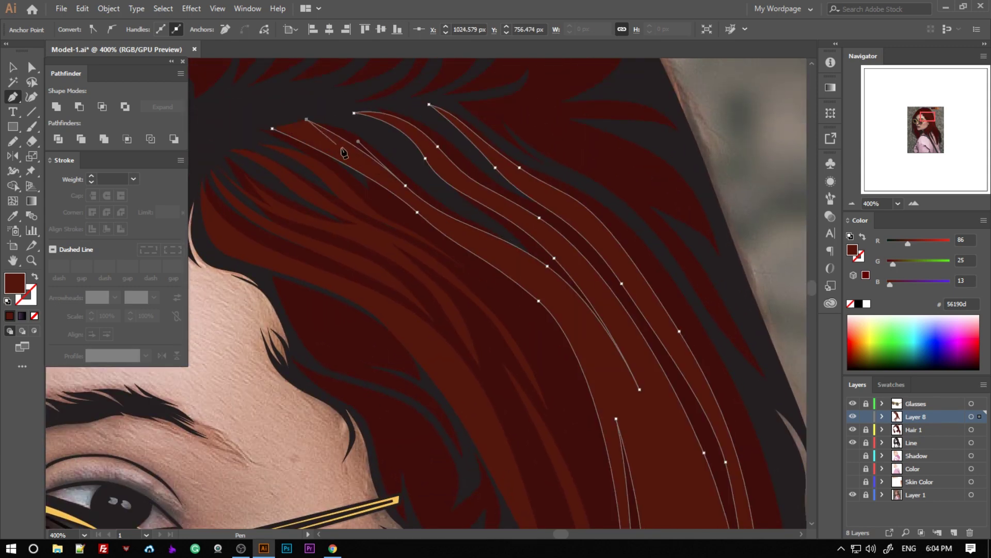
key("ctrl+0")
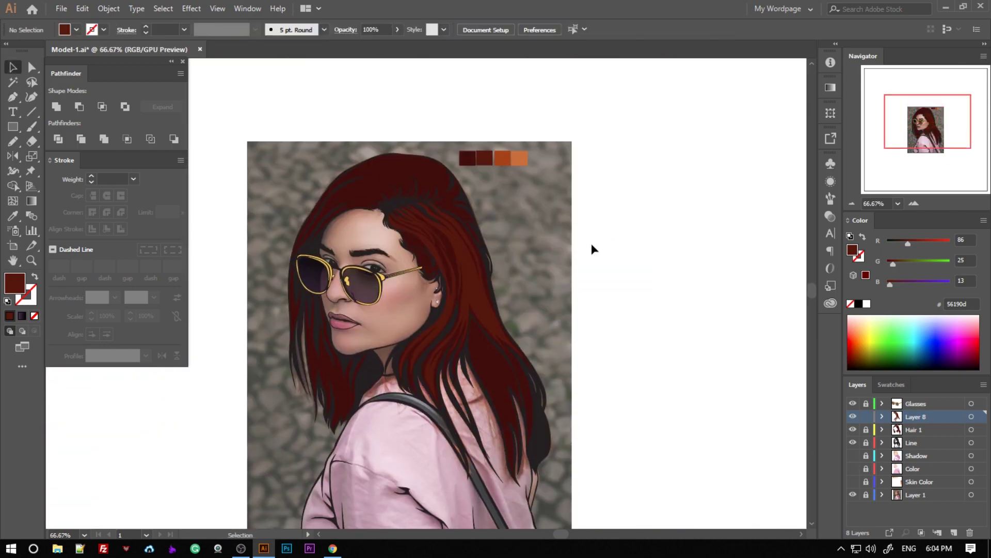
Zoom in on the lower hair and add a closed strand near the shoulder.
key("ctrl+1")
key("ctrl+plus")
key("p")
scroll(433, 354, "down", 3)
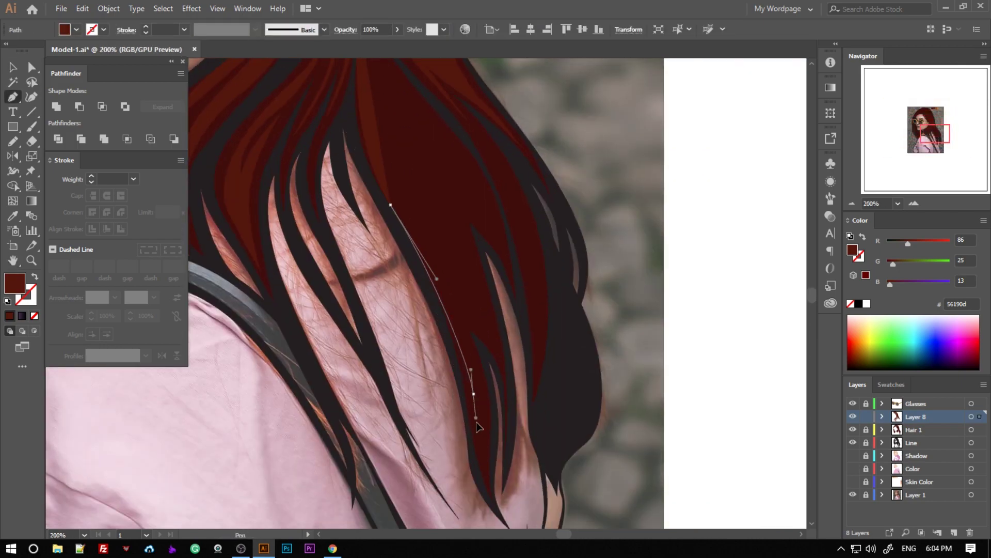
scroll(499, 290, "up", 3)
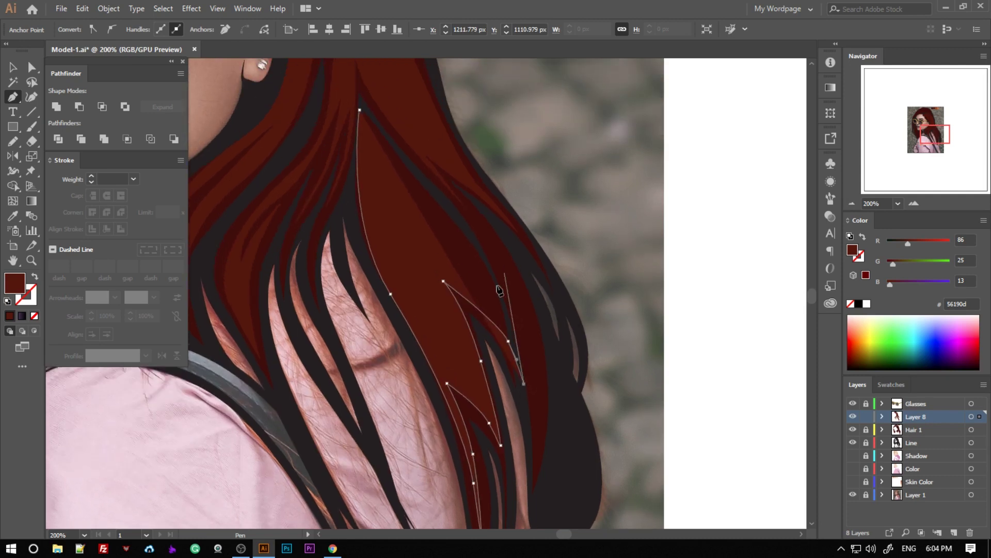
left_click_drag(386, 147, 430, 299)
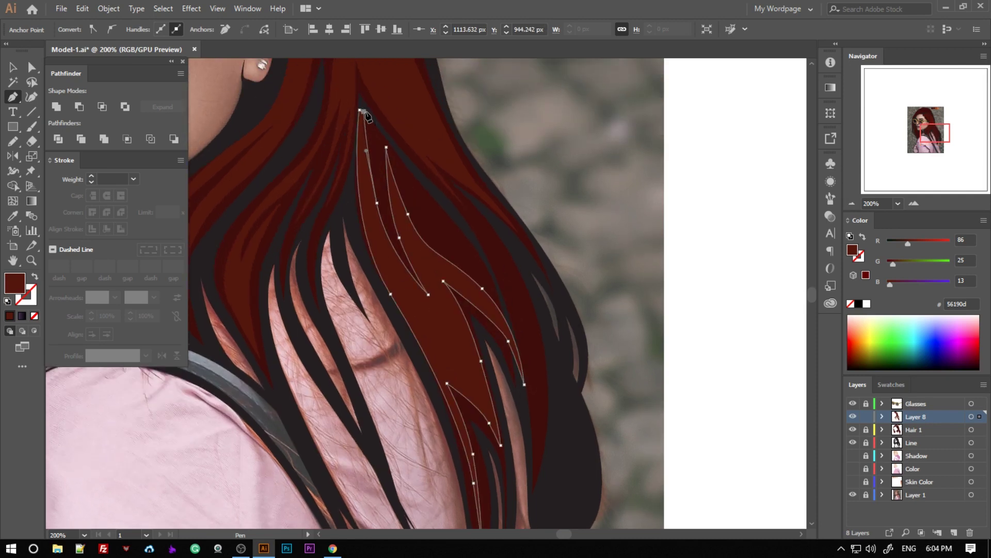
scroll(371, 197, "up", 2)
left_click(360, 155)
Draw closed strands down the outer hair edge and at the hair ends.
scroll(401, 181, "down", 1)
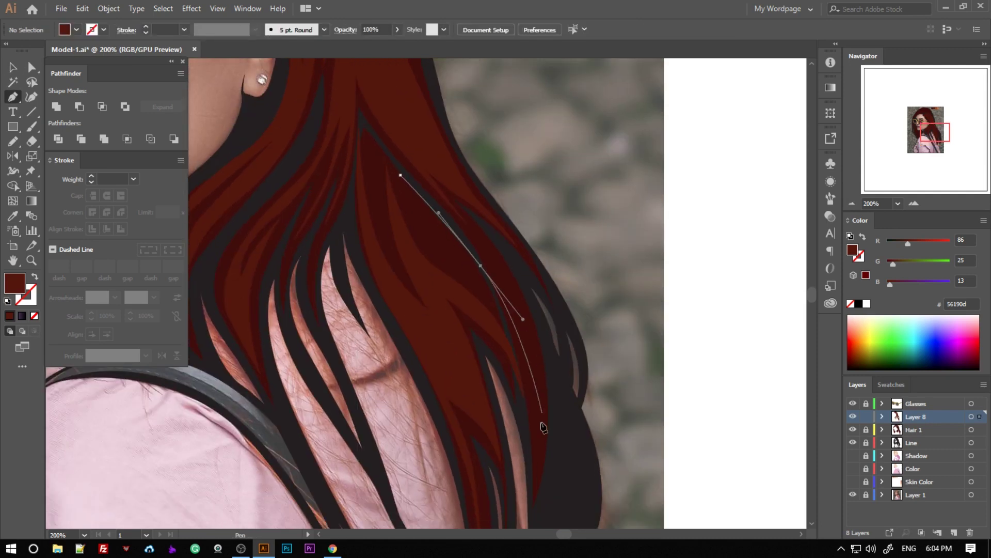
left_click_drag(539, 346, 552, 409)
left_click(536, 496)
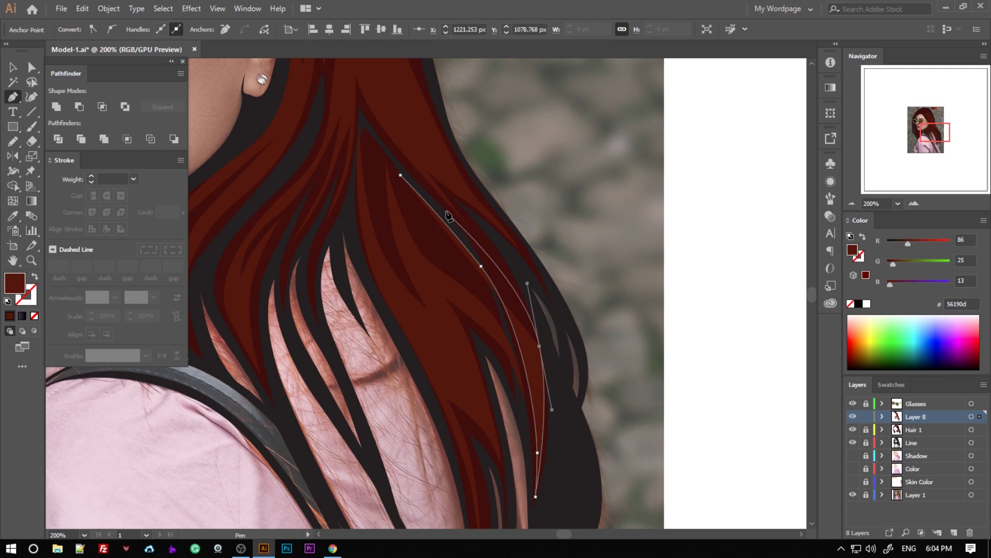
left_click(610, 230)
key("p")
scroll(461, 176, "down", 8)
scroll(462, 175, "right", 4)
left_click_drag(467, 284, 448, 325)
left_click(463, 366)
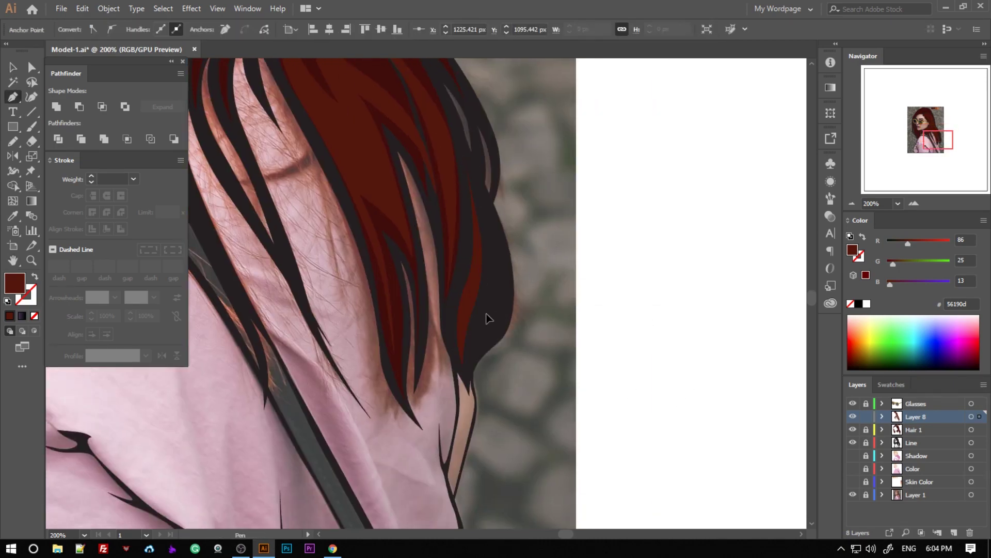
left_click(464, 161)
Draw a thin strand along the left hairline past the glasses and across the forehead.
scroll(661, 423, "down", 5)
scroll(482, 377, "down", 3)
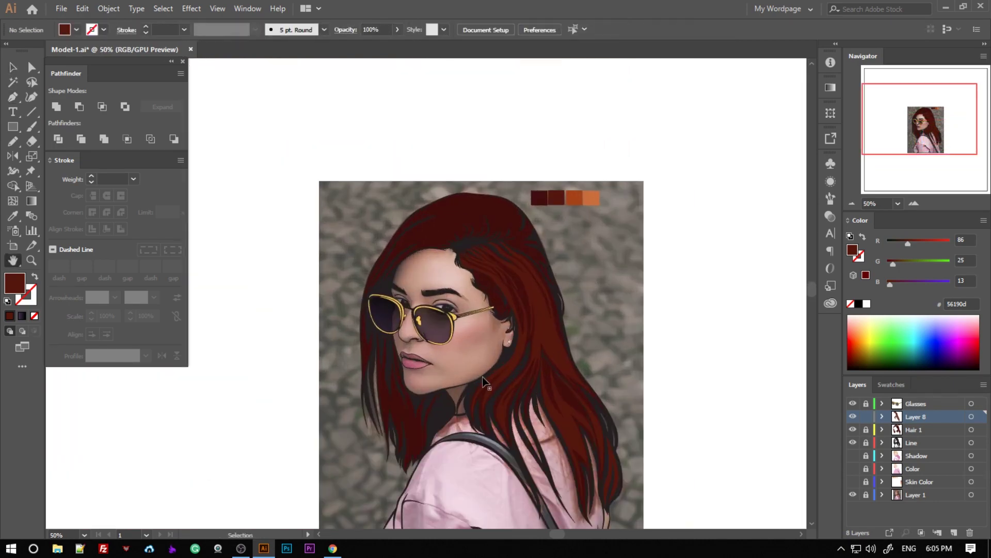
scroll(536, 325, "up", 10)
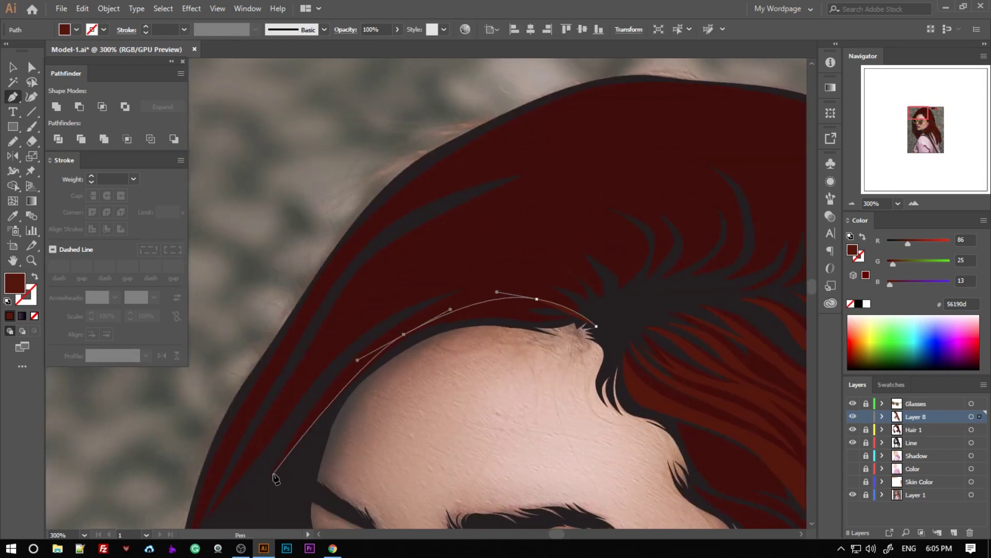
scroll(274, 477, "down", 2)
left_click(311, 367)
left_click_drag(309, 470, 285, 455)
scroll(292, 401, "down", 2)
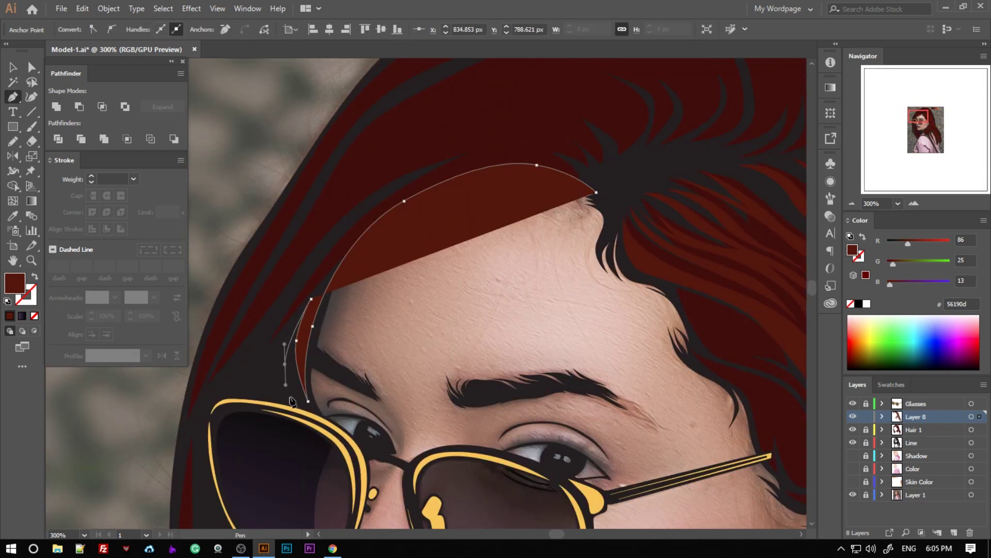
left_click(290, 397)
left_click_drag(299, 298, 336, 233)
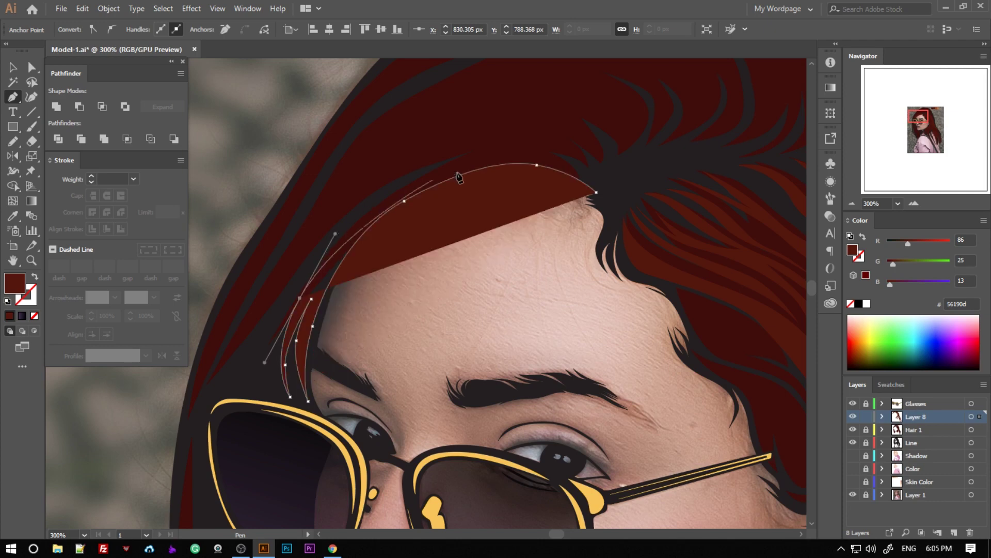
left_click_drag(478, 162, 555, 155)
left_click(595, 246, "ctrl")
Start a strand at the hairline running down toward the glasses and up the outer edge.
scroll(579, 251, "up", 3)
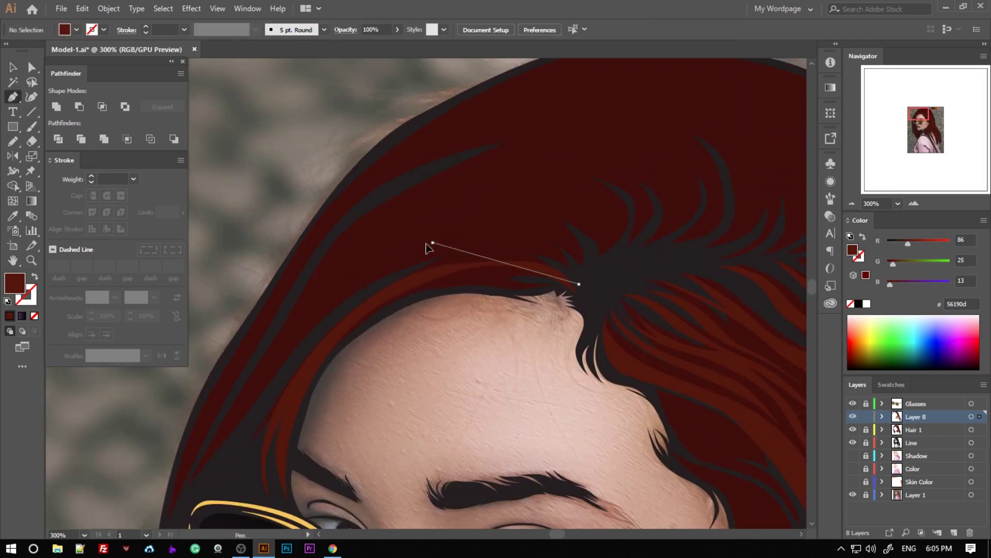
left_click_drag(427, 245, 433, 243)
scroll(250, 403, "down", 2)
left_click(211, 438)
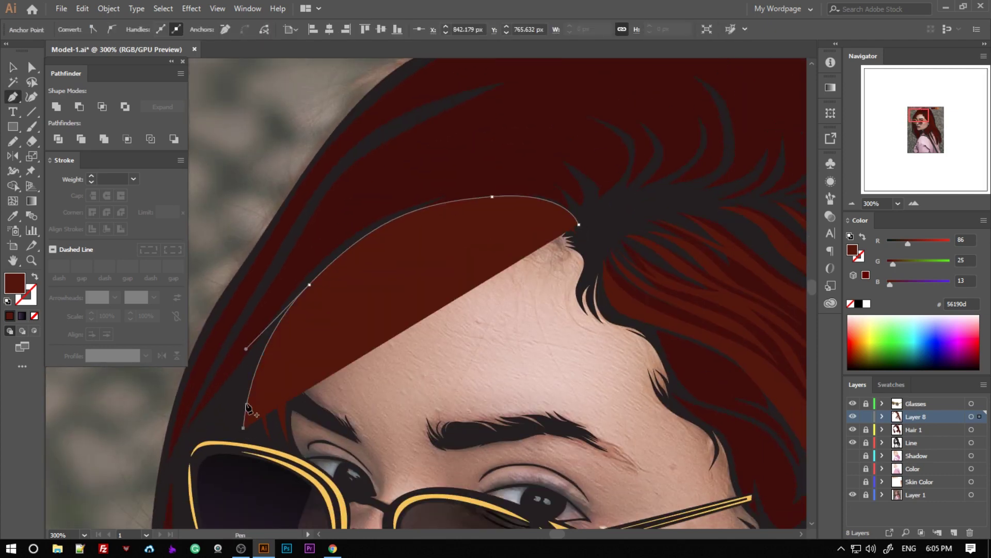
left_click(244, 428)
left_click_drag(283, 298, 276, 291)
left_click(192, 436)
left_click(208, 351)
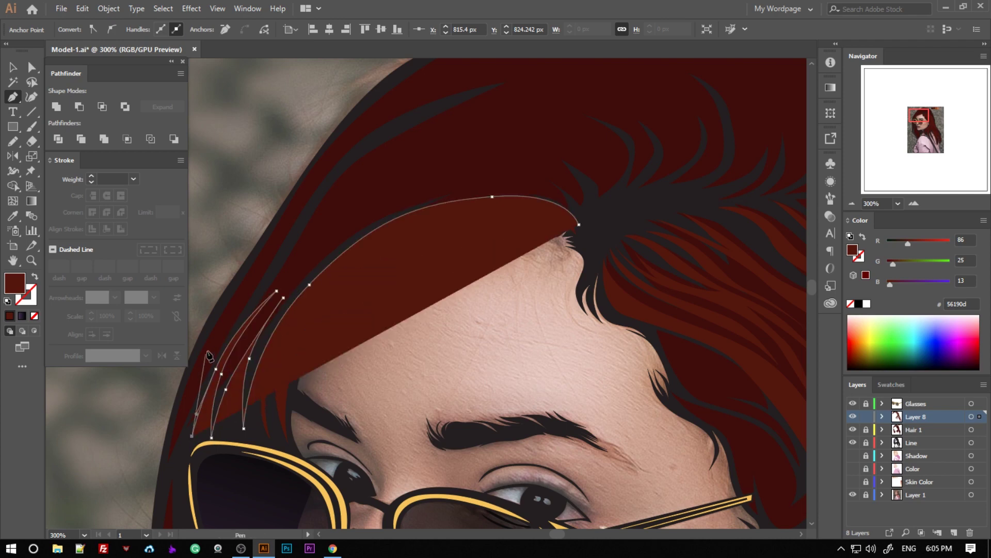
left_click(304, 182)
Continue that strand over the top of the head and down the right side.
scroll(304, 181, "up", 3)
left_click_drag(469, 117, 527, 100)
left_click_drag(575, 141, 483, 129)
scroll(482, 129, "up", 2)
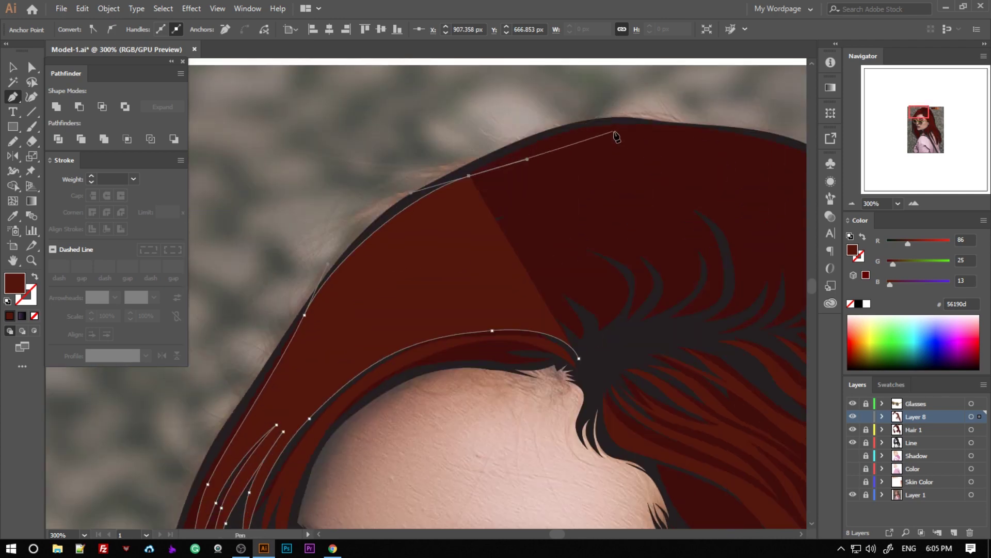
scroll(763, 210, "up", 1)
left_click_drag(676, 274, 759, 325)
left_click_drag(750, 431, 731, 436)
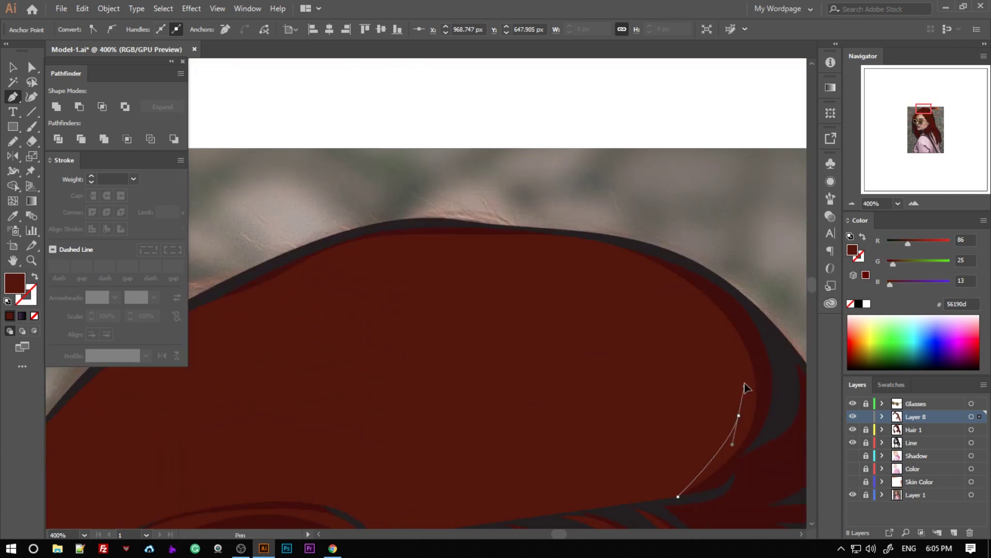
left_click_drag(618, 261, 617, 259)
left_click(678, 497)
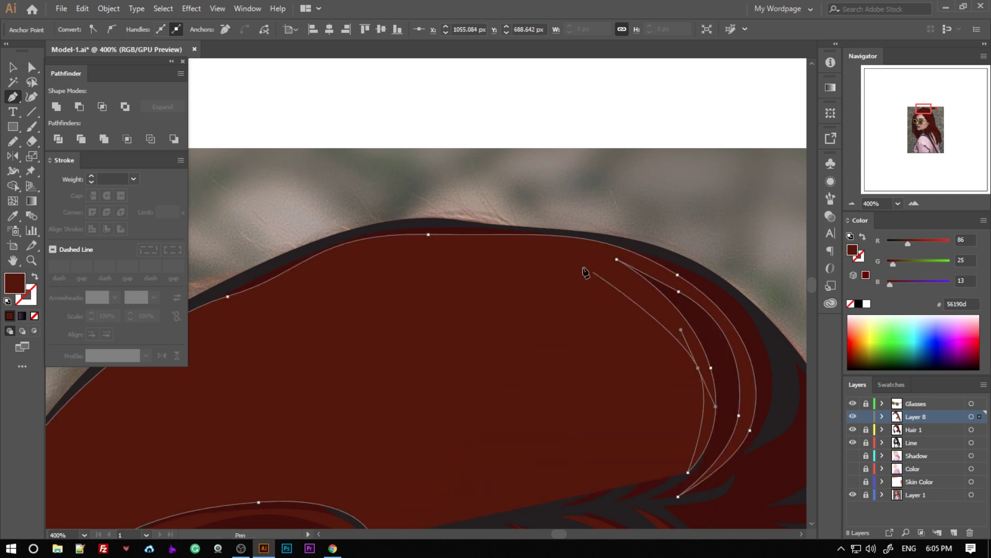
Begin two more strand shapes near the crown, placing their anchors.
left_click(563, 256)
left_click_drag(642, 330, 689, 399)
scroll(656, 443, "down", 2)
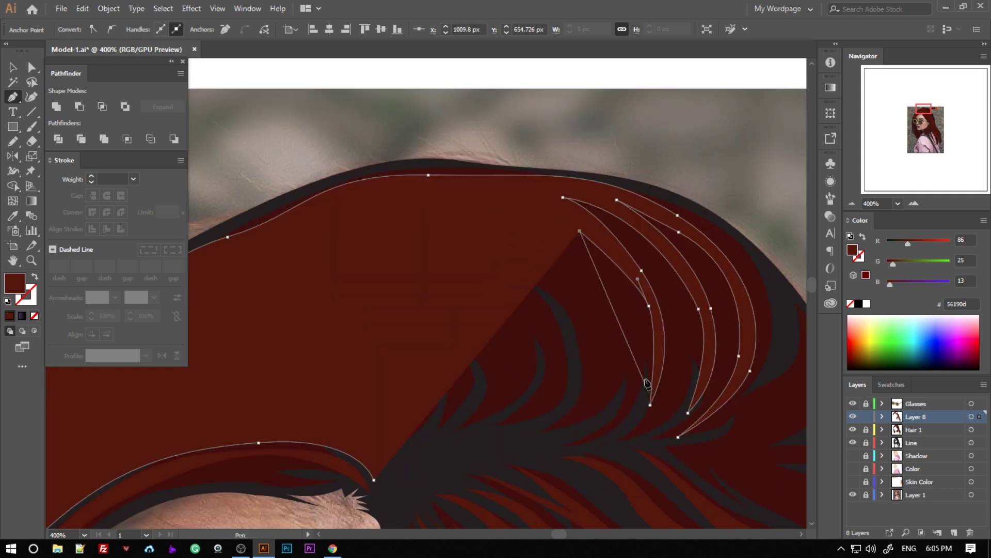
left_click(543, 452)
left_click_drag(583, 380, 594, 344)
left_click(571, 284)
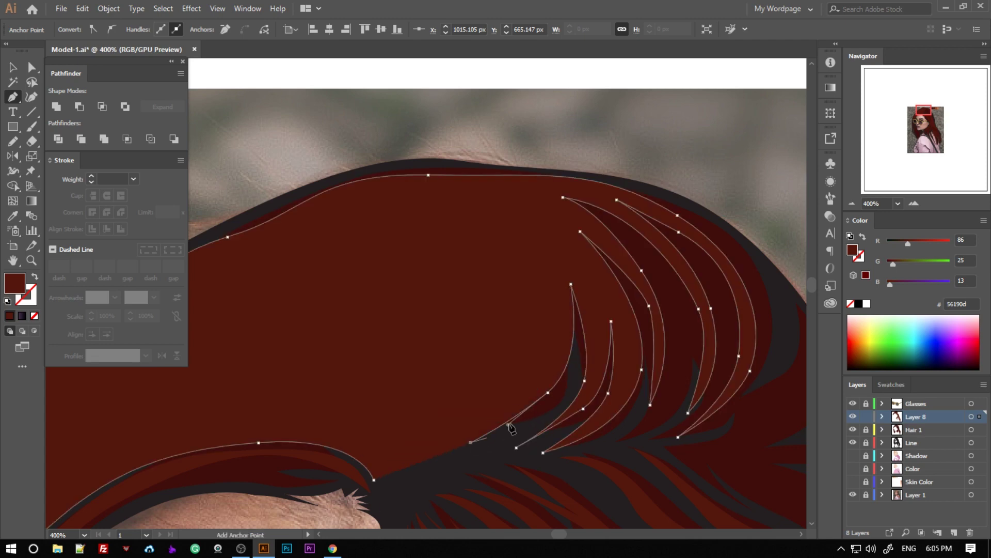
left_click(548, 392)
left_click(516, 447)
left_click(513, 261)
left_click(465, 432)
Shape and close the crown strand, then draw and close another short strand.
left_click_drag(417, 239, 538, 247)
left_click(480, 264)
left_click(506, 279)
left_click(447, 232)
left_click(347, 210)
left_click(417, 239)
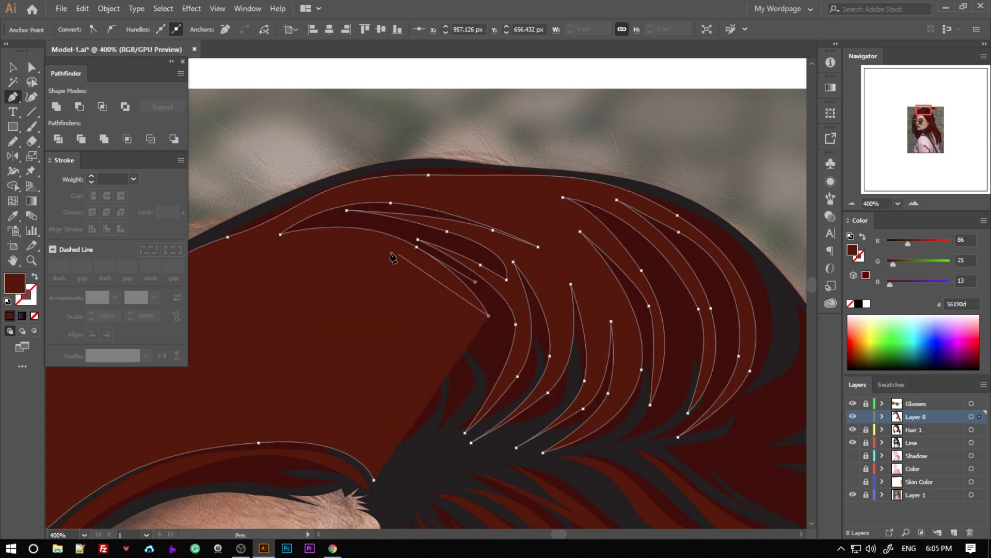
left_click(261, 250)
left_click_drag(467, 405, 433, 447)
left_click(333, 276)
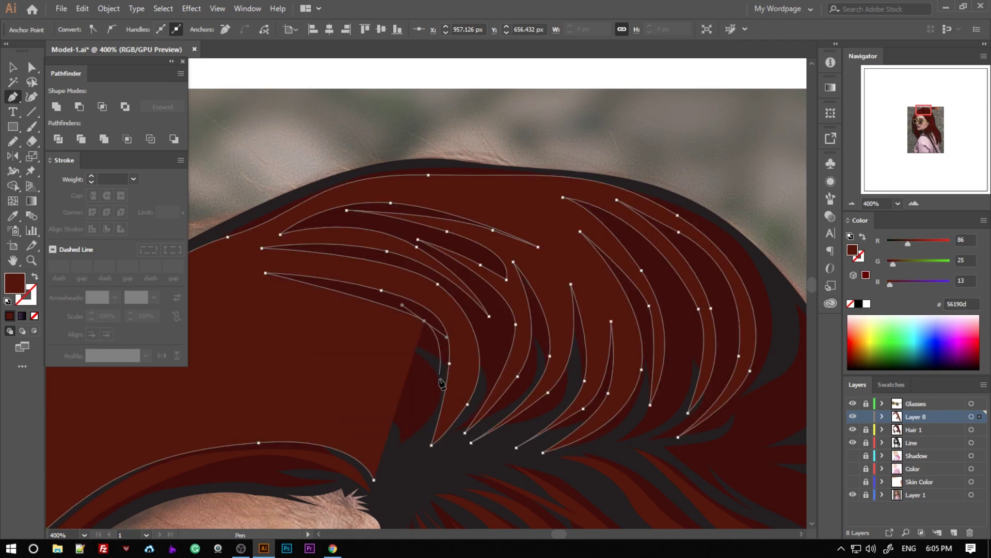
scroll(331, 279, "left", 5)
Add a sharp-pointed strand on the left and a curved strand near the parting, then view the whole portrait.
left_click(274, 309)
left_click(242, 355)
scroll(243, 351, "down", 2)
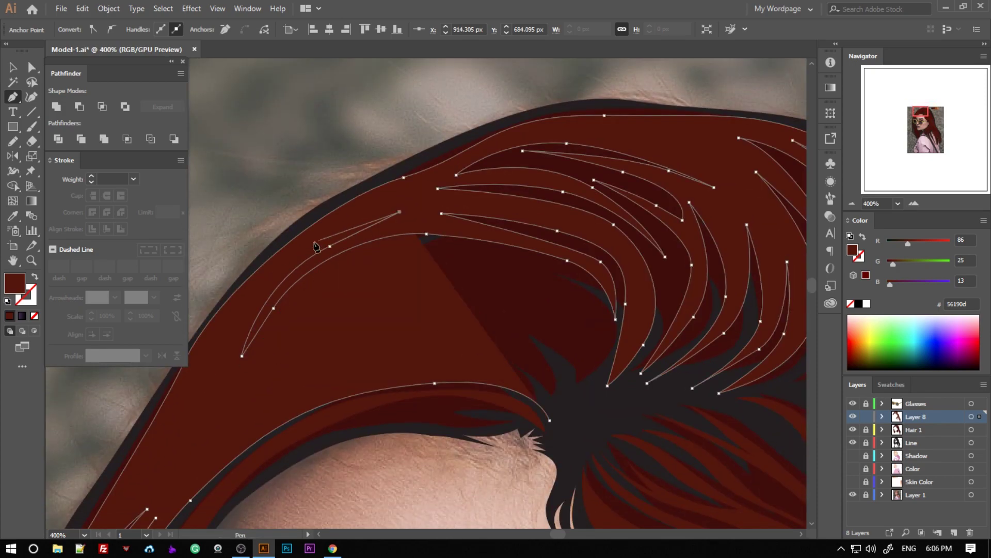
left_click(269, 318, "alt")
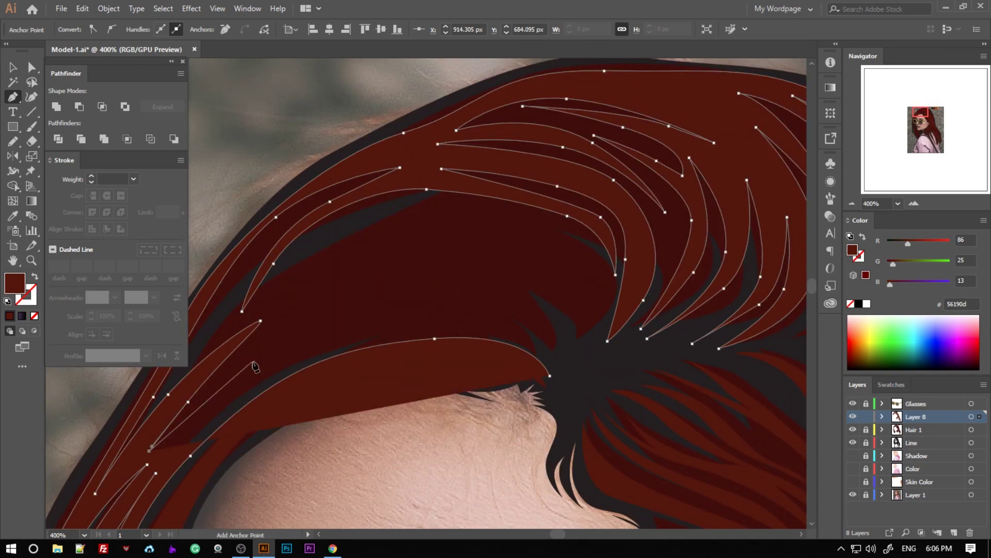
scroll(247, 326, "down", 1)
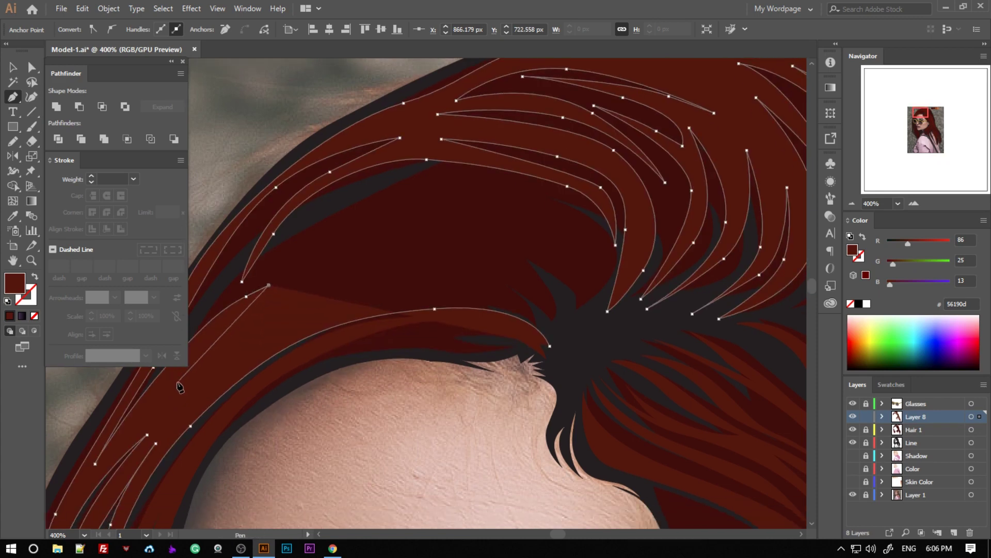
mouse_move(299, 283)
left_mouse_down()
mouse_move(336, 270)
mouse_move(541, 324)
mouse_move(431, 227)
left_mouse_up()
left_click(568, 321)
left_click(577, 360)
left_click(602, 362)
left_click_drag(588, 290, 565, 263)
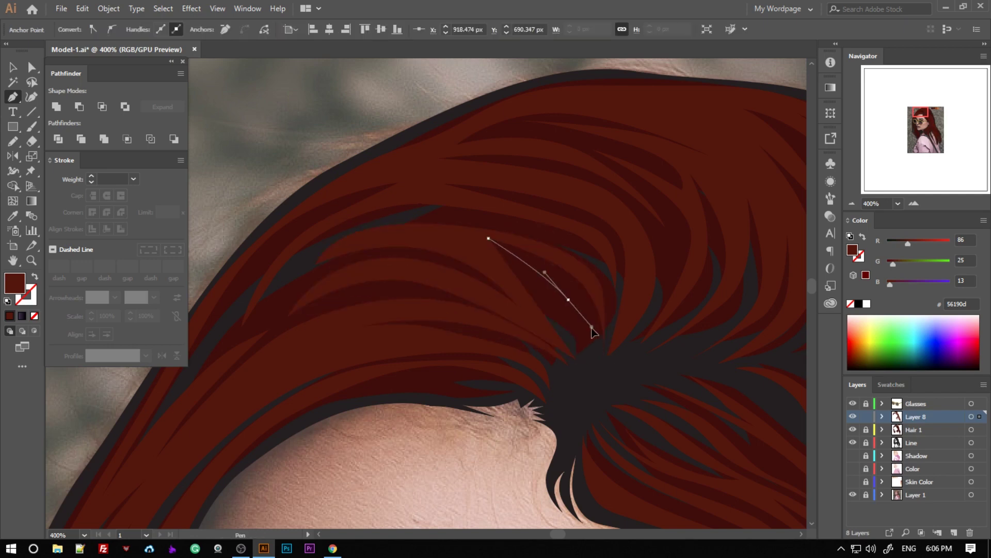
left_click_drag(552, 297, 510, 268)
key("ctrl+1")
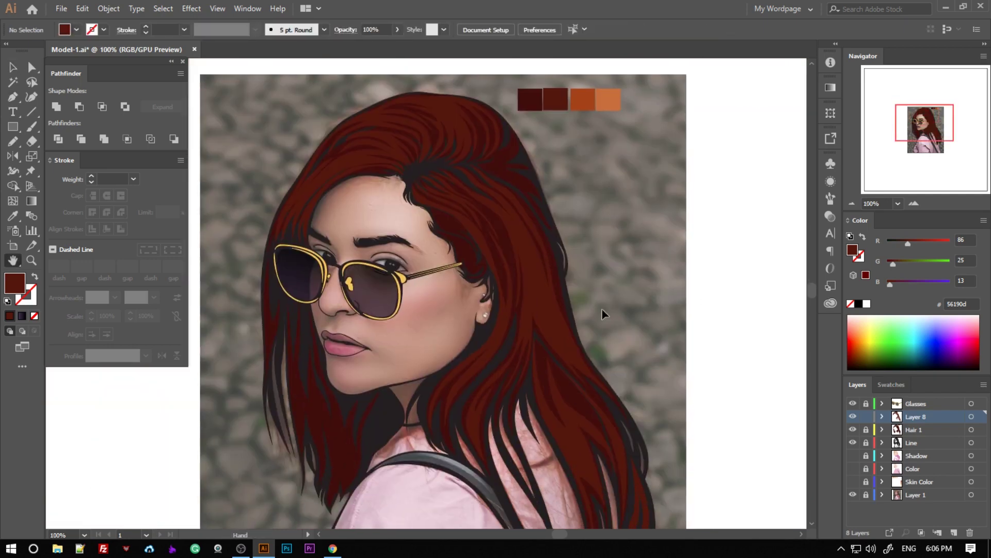
Hide the reference photo layer and zoom out to the whole artboard.
left_click(852, 494)
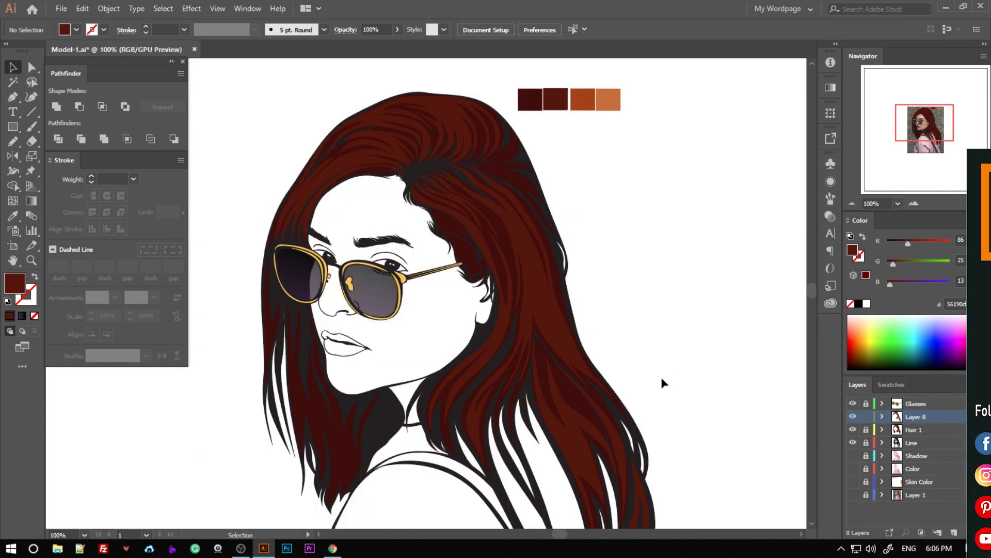
key("ctrl+minus")
key("ctrl+minus")
key("ctrl+minus")
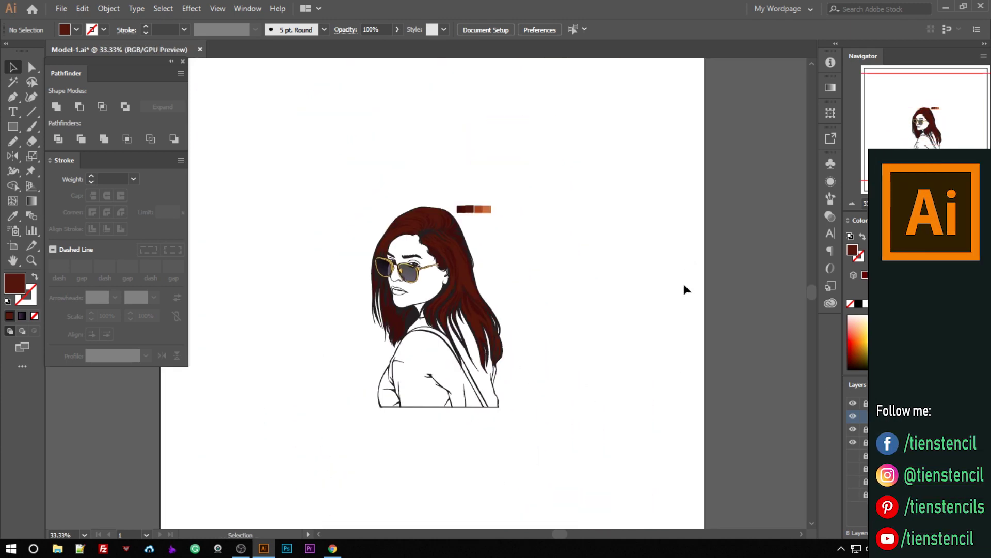
scroll(375, 281, "up", 1, "alt")
scroll(374, 281, "up", 3, "alt")
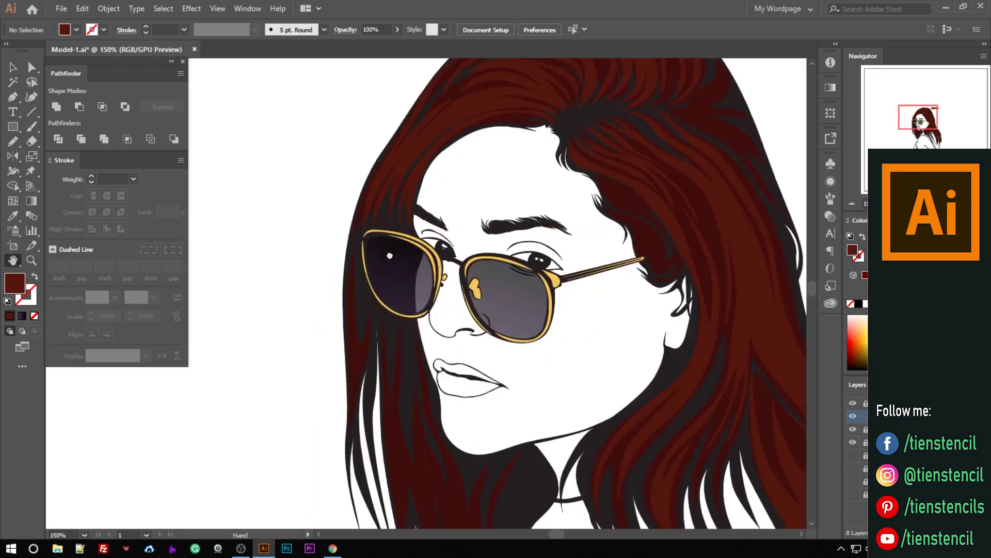
scroll(374, 281, "up", 2, "alt")
Pen-draw a dark red strand curving up beside the glasses.
key("p")
scroll(368, 460, "down", 1)
left_click_drag(370, 444, 360, 487)
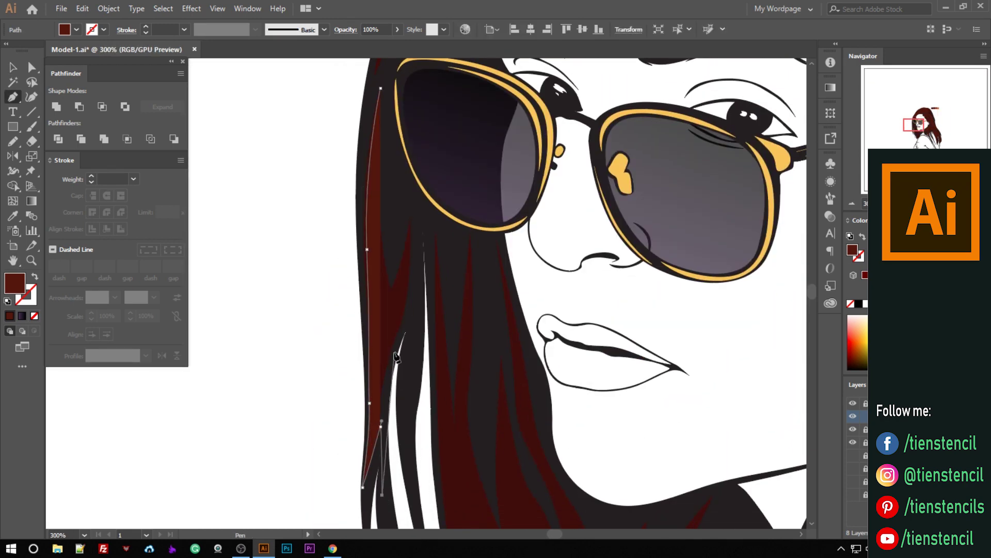
left_click_drag(396, 326, 413, 282)
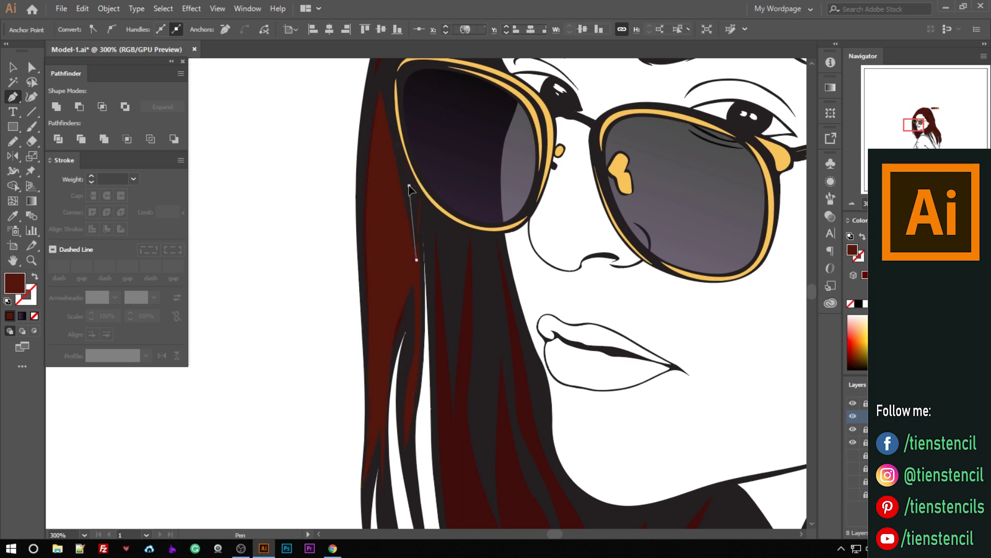
scroll(421, 233, "up", 3)
scroll(405, 311, "up", 3)
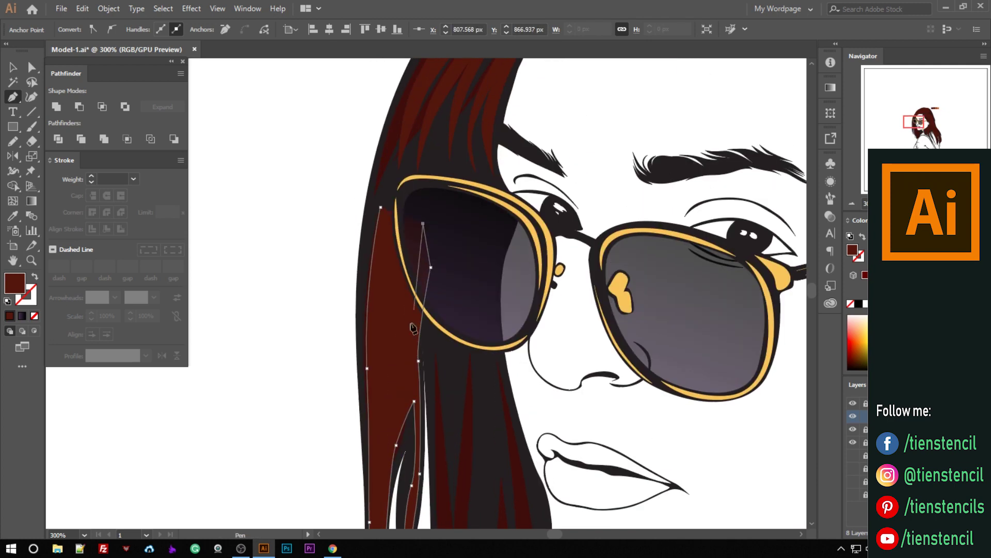
left_click_drag(425, 174, 438, 149)
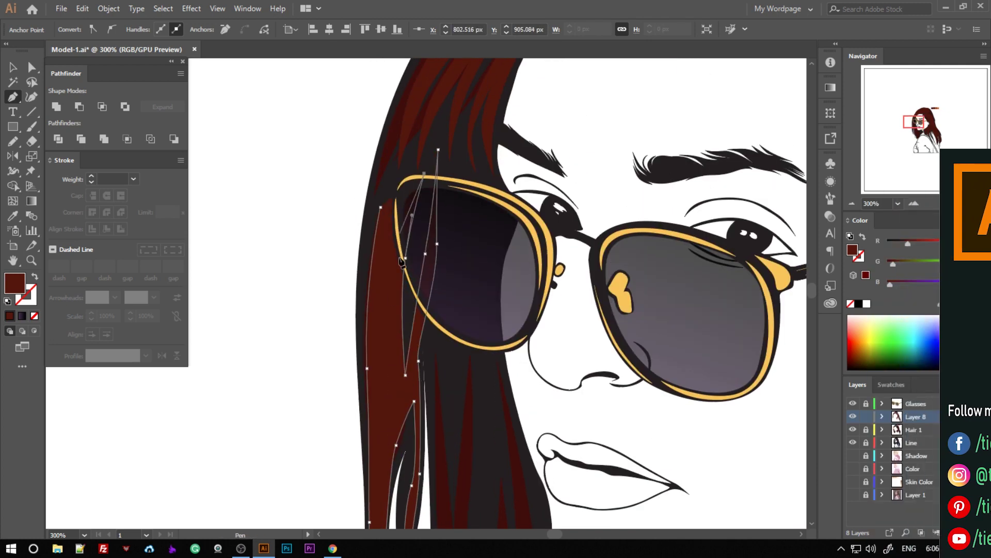
left_click(404, 181)
left_click(381, 208)
Draw a second tall strand running up past the glasses.
scroll(434, 188, "down", 1)
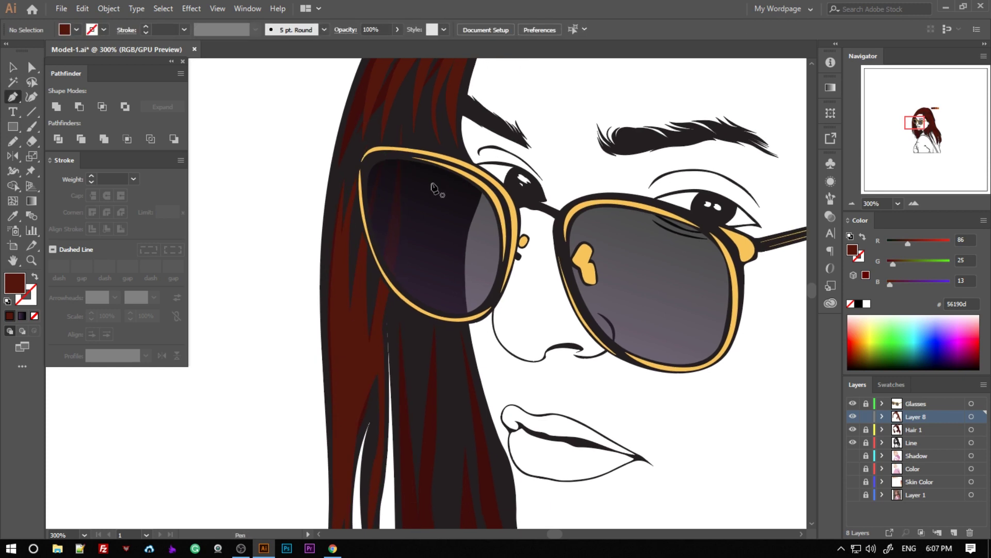
left_click(446, 447)
scroll(448, 450, "down", 2)
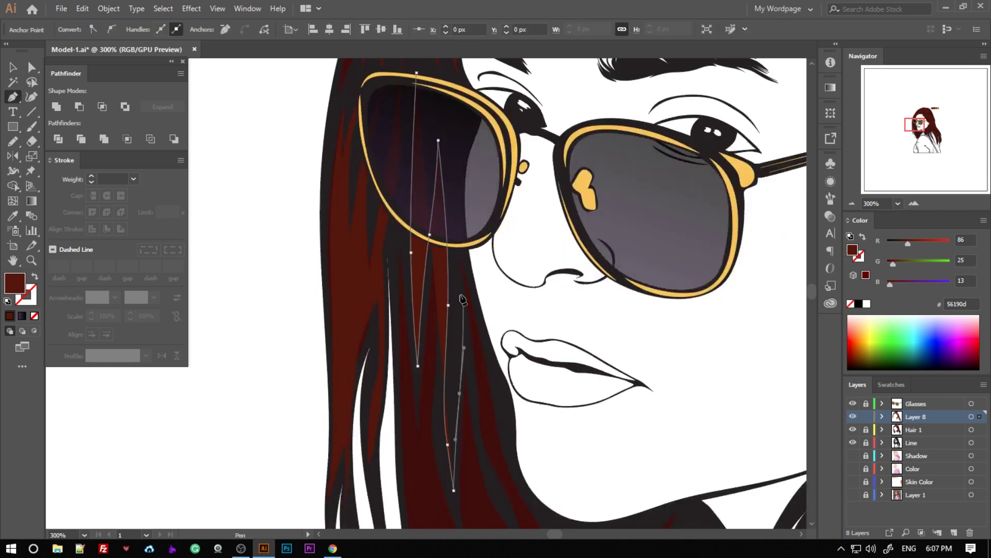
scroll(451, 222, "up", 1)
left_click(457, 154)
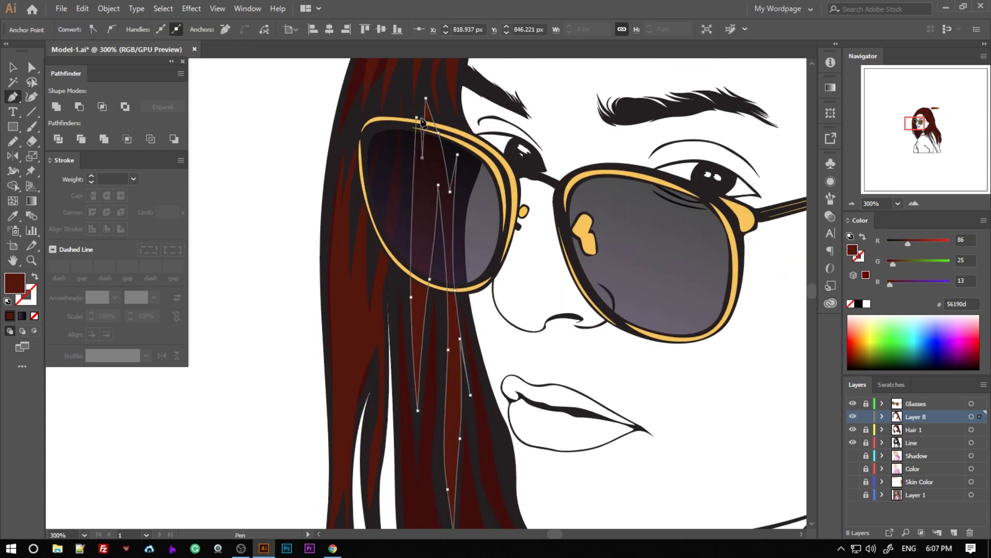
left_click(562, 134)
Draw a curved strand along the right side of the hair.
key("ctrl+0")
scroll(374, 249, "up", 3)
left_click_drag(309, 206, 374, 250)
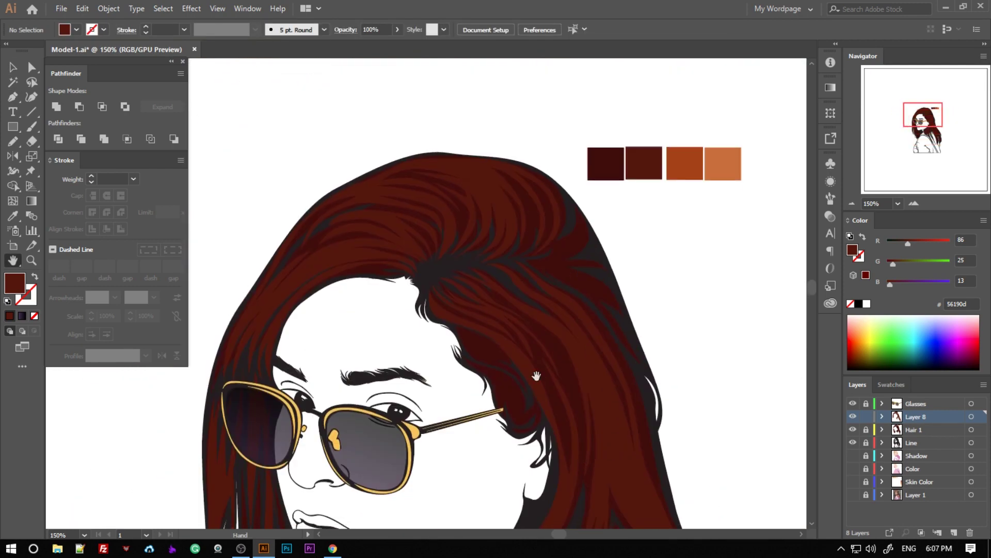
scroll(375, 249, "up", 3)
scroll(432, 295, "down", 2)
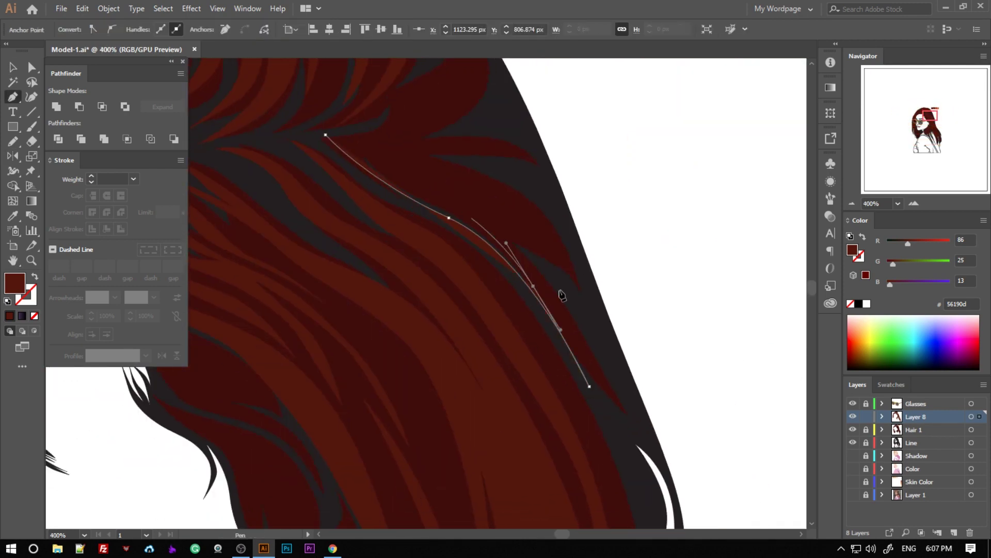
left_click(519, 257)
left_click_drag(514, 205, 468, 246)
scroll(469, 246, "up", 1)
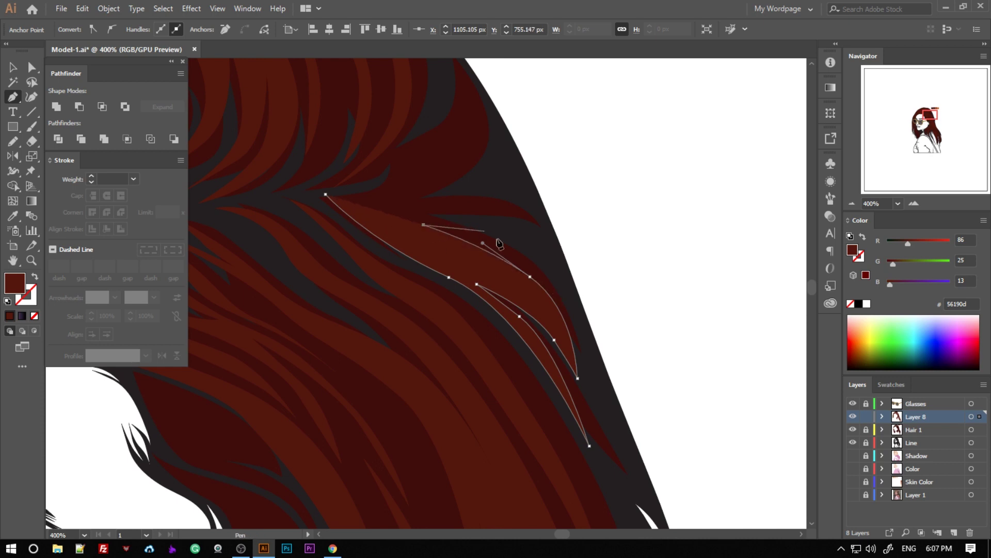
left_click(522, 176)
left_click_drag(463, 186, 436, 187)
scroll(432, 309, "up", 2)
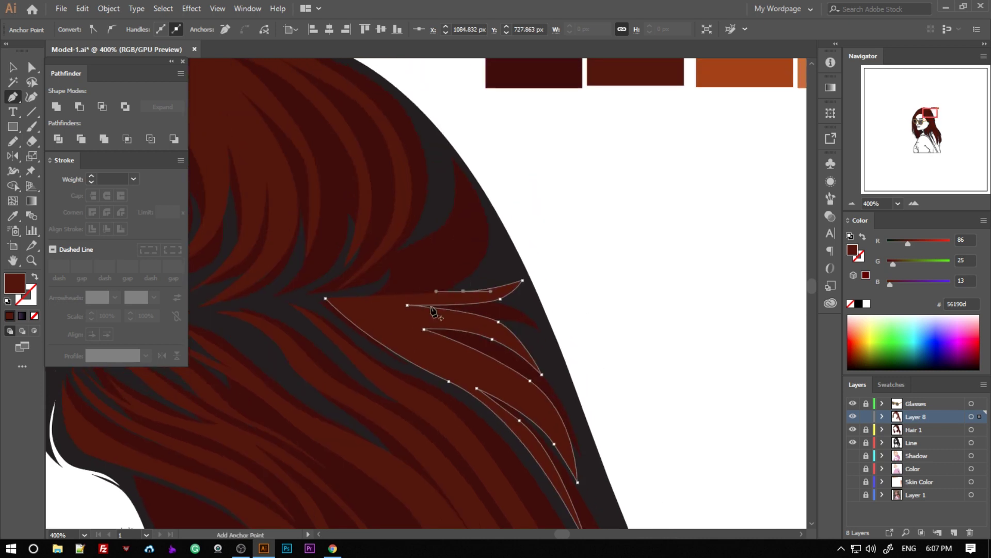
Add one more closed strand shape on the right hair and deselect it.
left_click(402, 282)
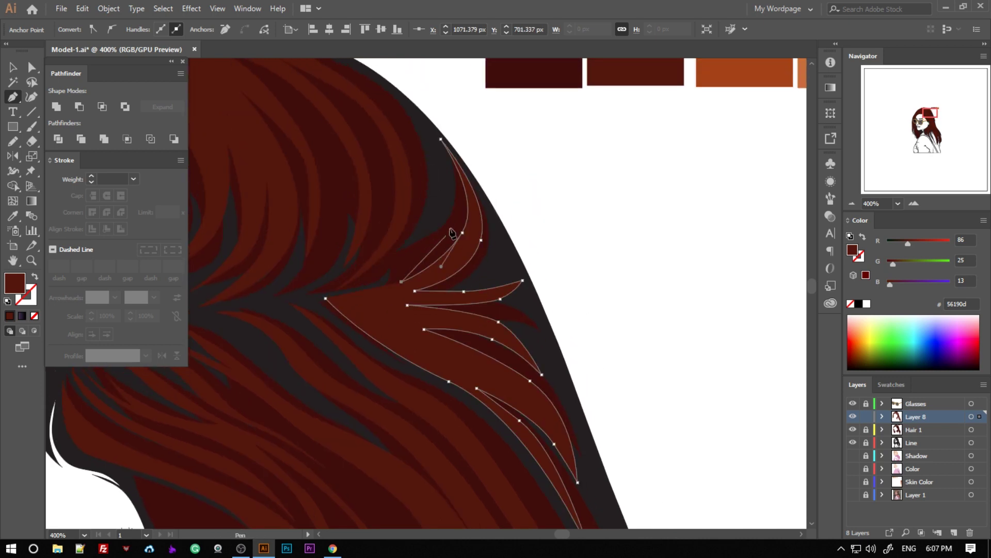
left_click(421, 146)
left_click_drag(416, 247, 386, 276)
left_click(325, 298)
key("ctrl+shift+a")
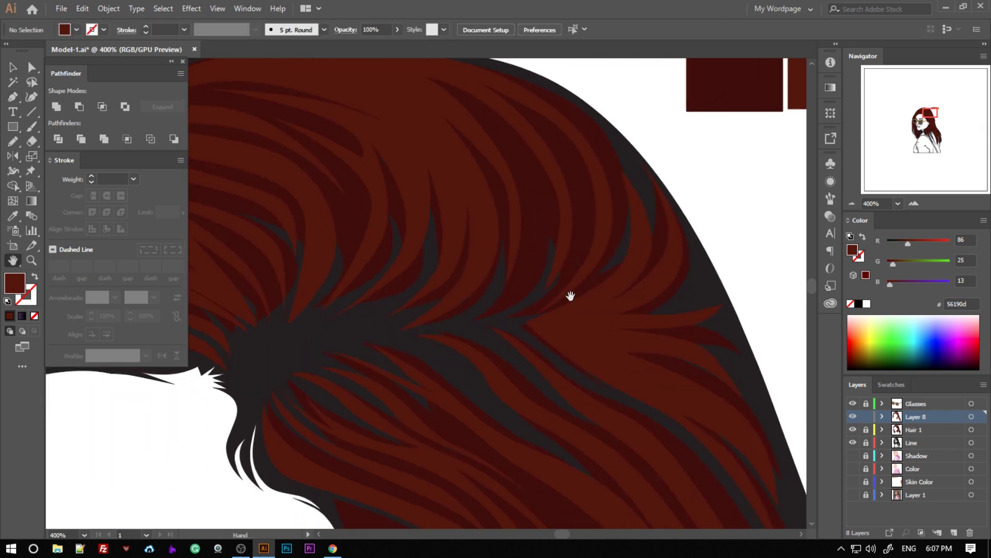
scroll(576, 261, "down", 4)
scroll(532, 328, "up", 1)
Sample the orange #a84718 swatch with the Eyedropper as the fill colour.
key("i")
left_click(604, 193)
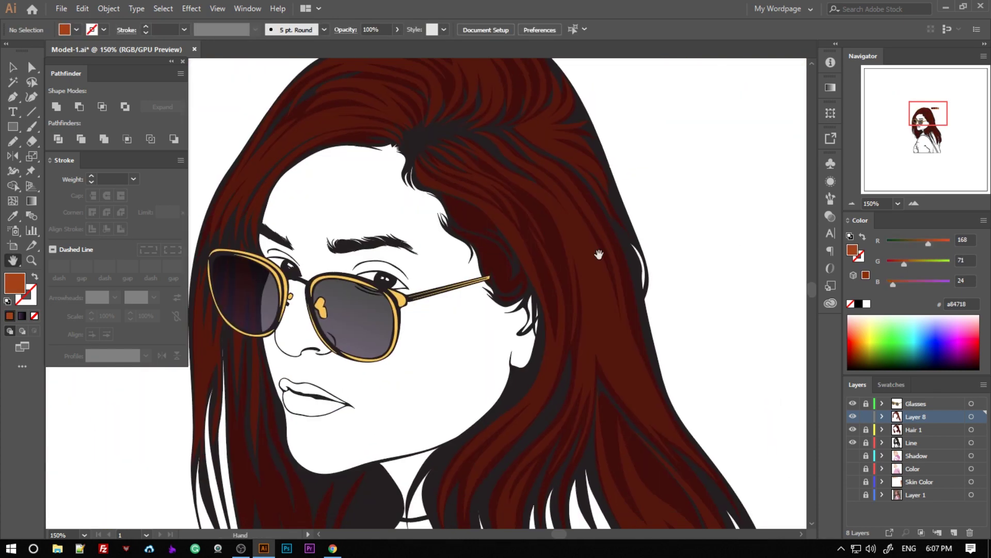
key("p")
scroll(597, 255, "up", 3)
left_click(376, 222)
Outline an orange highlight strand over the lower dark red hair.
left_click(393, 303)
left_click(411, 386)
left_click(412, 471)
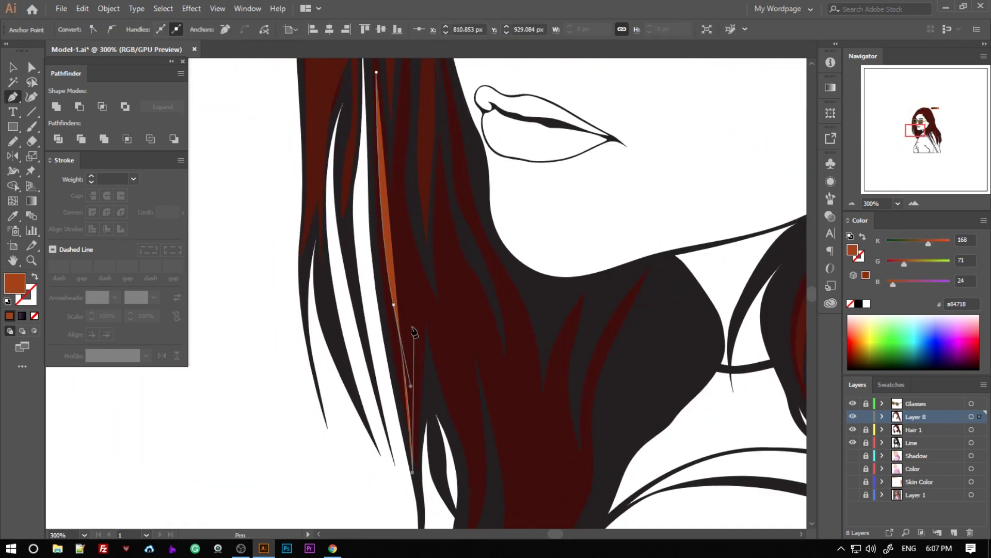
scroll(493, 395, "down", 3)
left_click(532, 355)
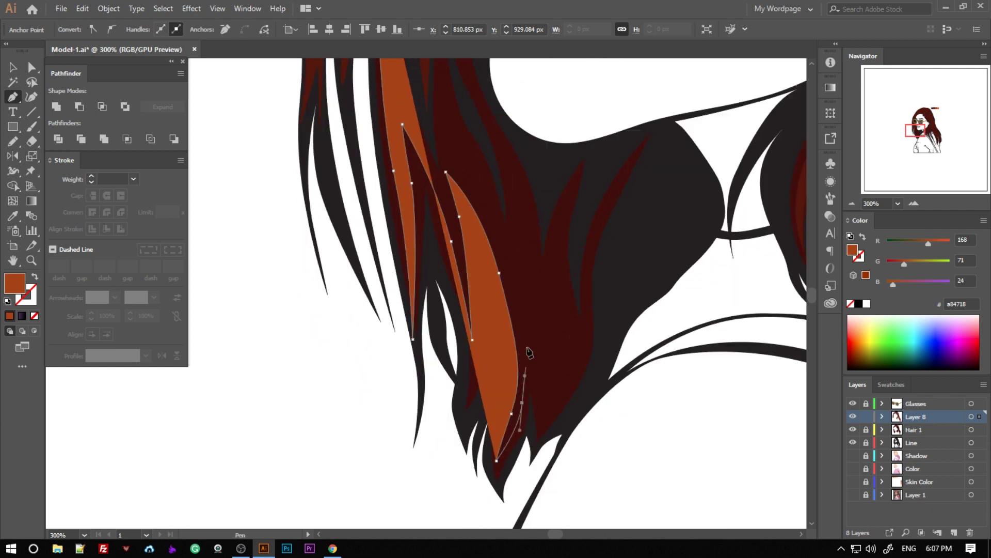
left_click(542, 434)
left_click(584, 313)
left_click(557, 376)
Carry the orange strand up the hair and close it into a filled shape.
left_click_drag(484, 193, 450, 144)
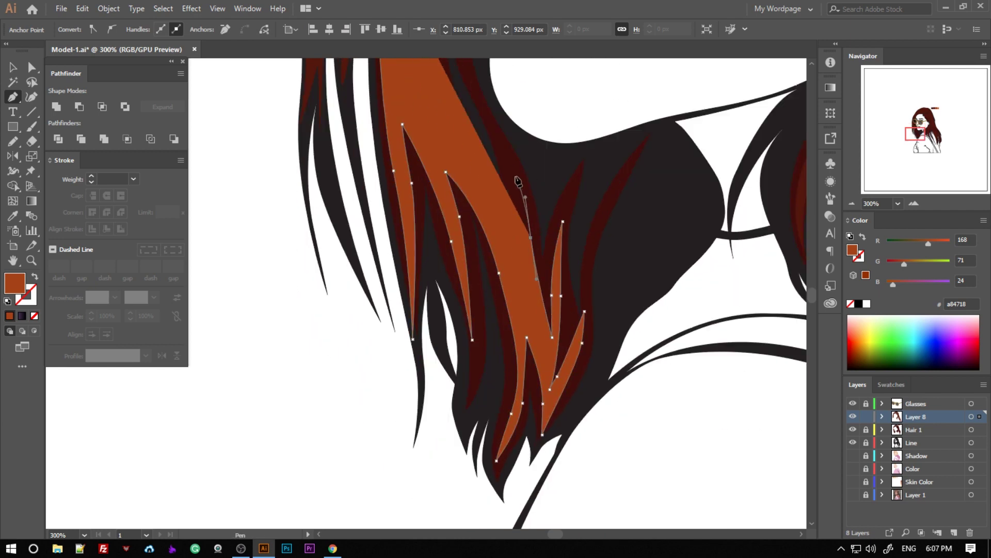
scroll(433, 186, "up", 3)
scroll(433, 186, "up", 1)
left_click(424, 119)
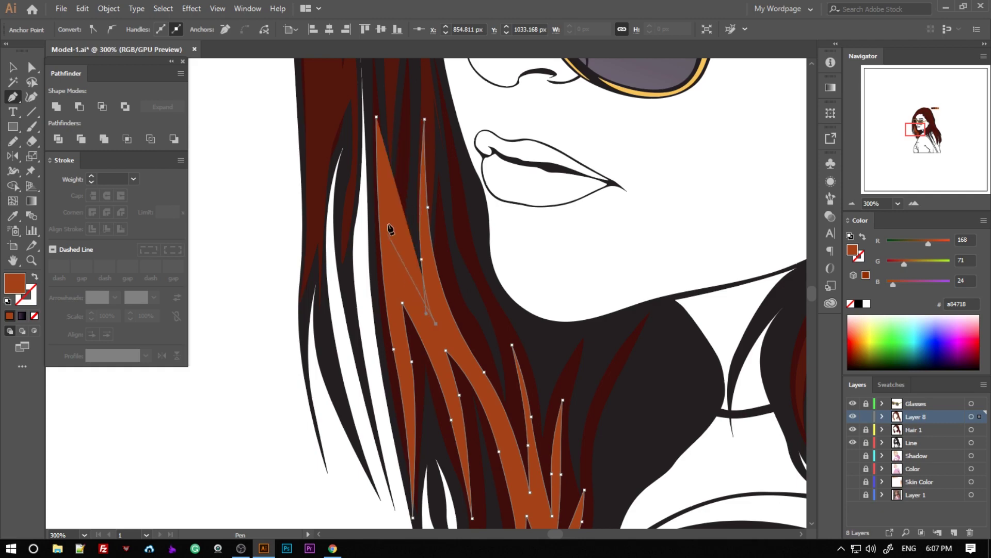
left_click(377, 116)
scroll(433, 206, "down", 5)
scroll(482, 266, "up", 5)
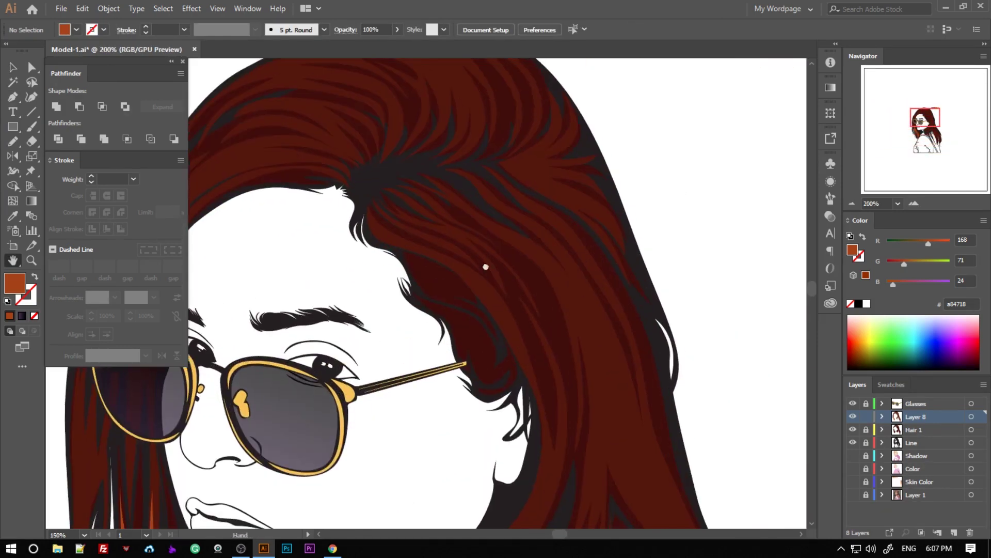
scroll(483, 266, "down", 1)
left_click(400, 154)
Draw an orange highlight strand curving across the crown.
left_click_drag(489, 241, 497, 266)
scroll(302, 193, "up", 3)
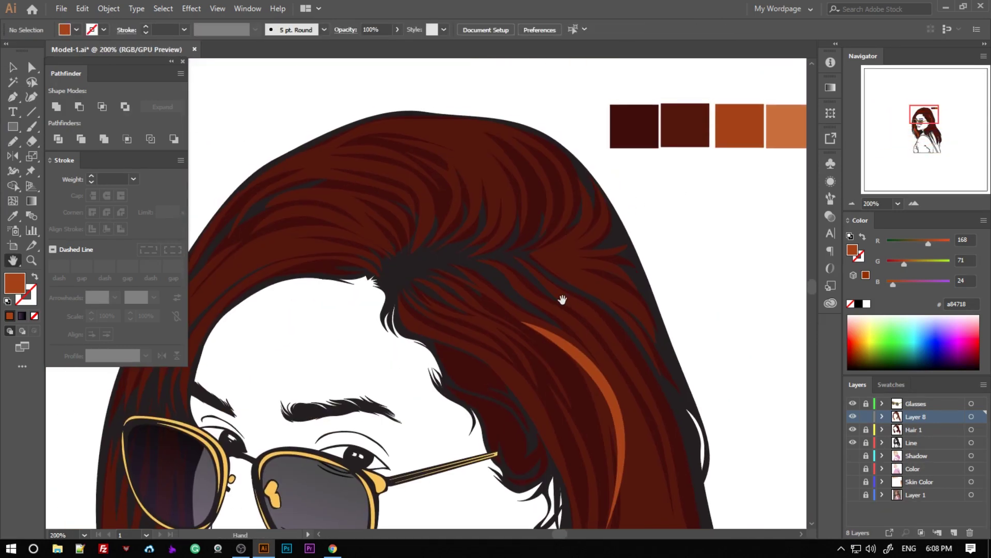
scroll(302, 192, "up", 2)
key("o")
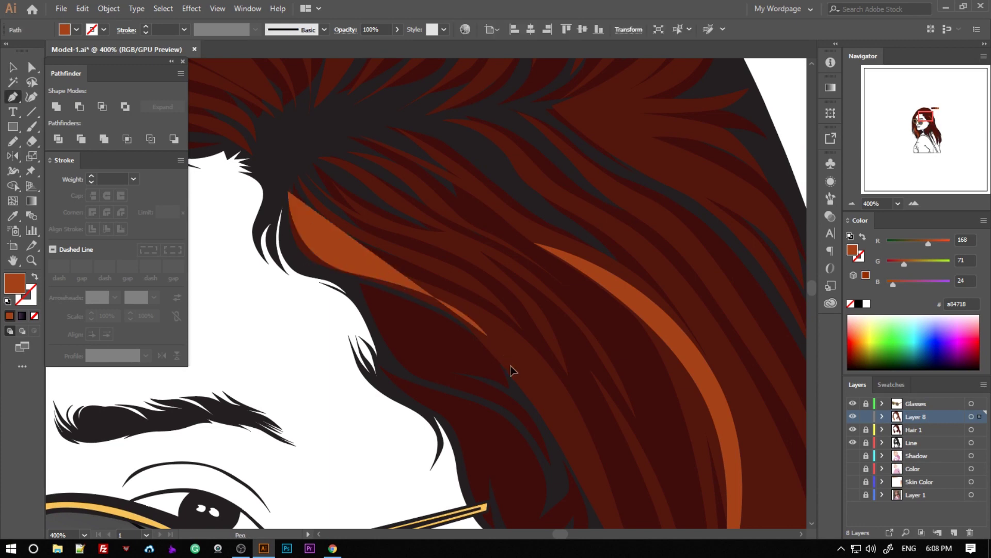
left_click(511, 365)
left_click_drag(428, 289, 361, 262)
left_click(287, 192)
Switch to the Selection tool and deselect the finished strand.
left_click_drag(407, 206, 406, 220)
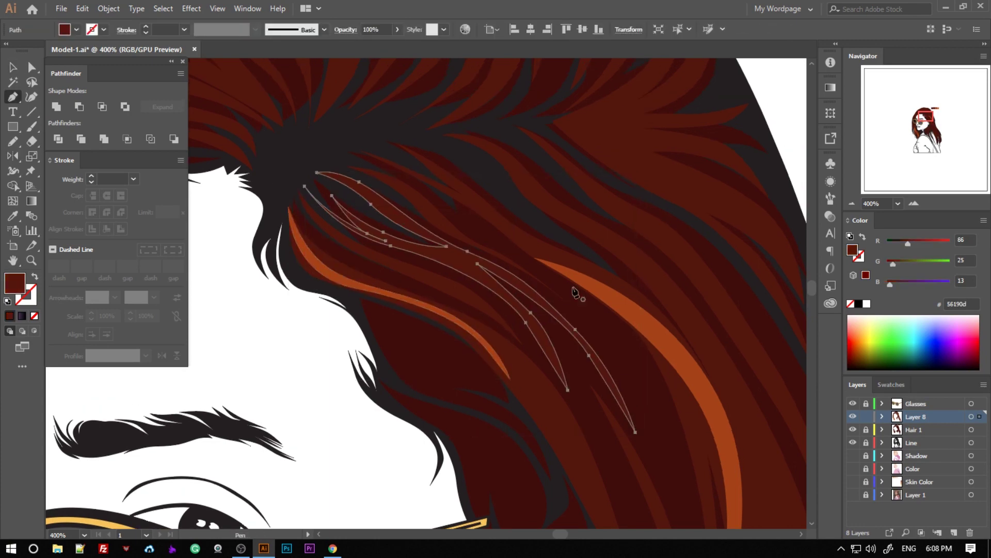
key("v")
left_click(325, 403)
scroll(325, 402, "down", 5)
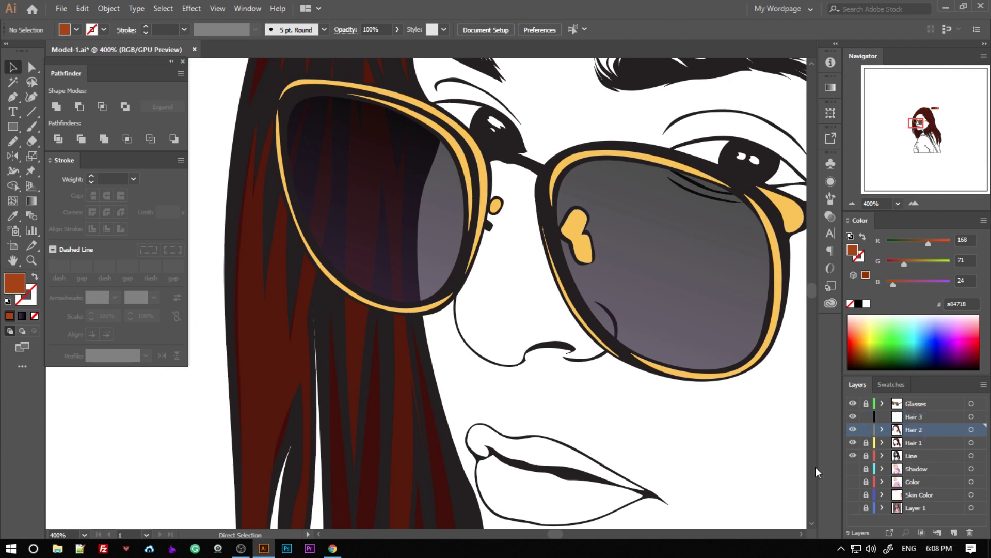
Set the Hair 3 layer colour to pink in Layer Options.
double_click(897, 417)
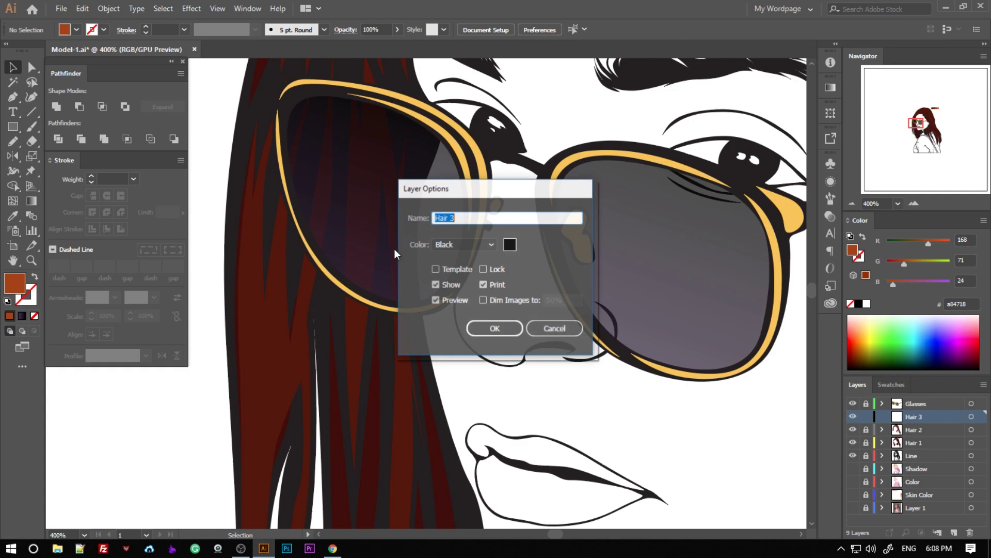
left_click(510, 245)
left_click(392, 378)
key("Return")
Paste the copied strands in place on Hair 3 and reshape a strand along the hair.
left_click(83, 9)
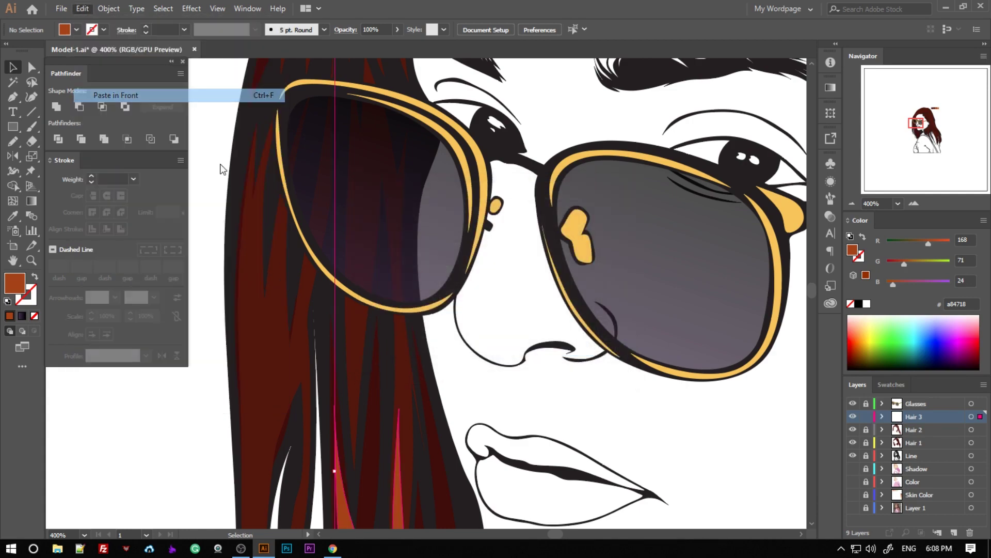
left_click(181, 95)
scroll(413, 362, "down", 5)
scroll(421, 344, "up", 5)
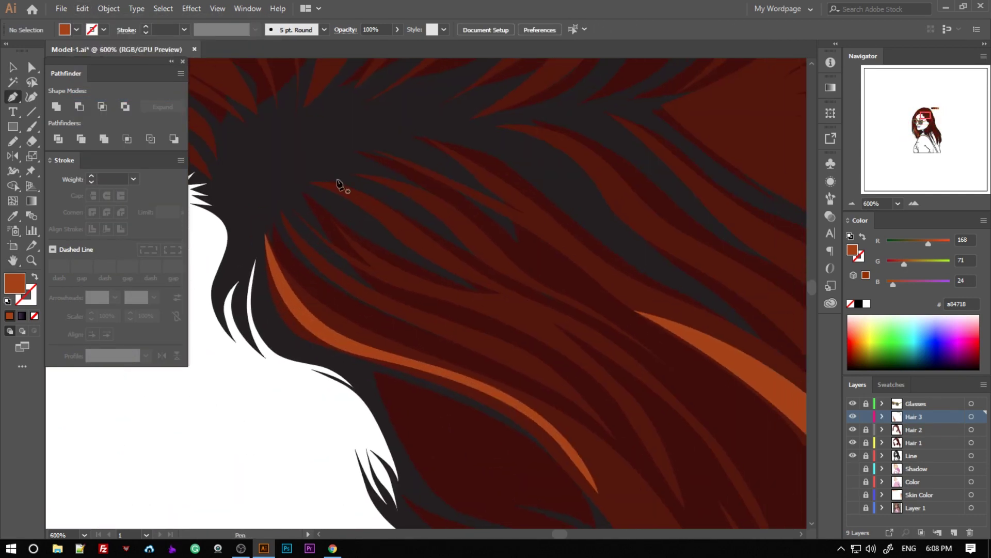
left_click_drag(466, 255, 439, 236)
left_click(291, 175)
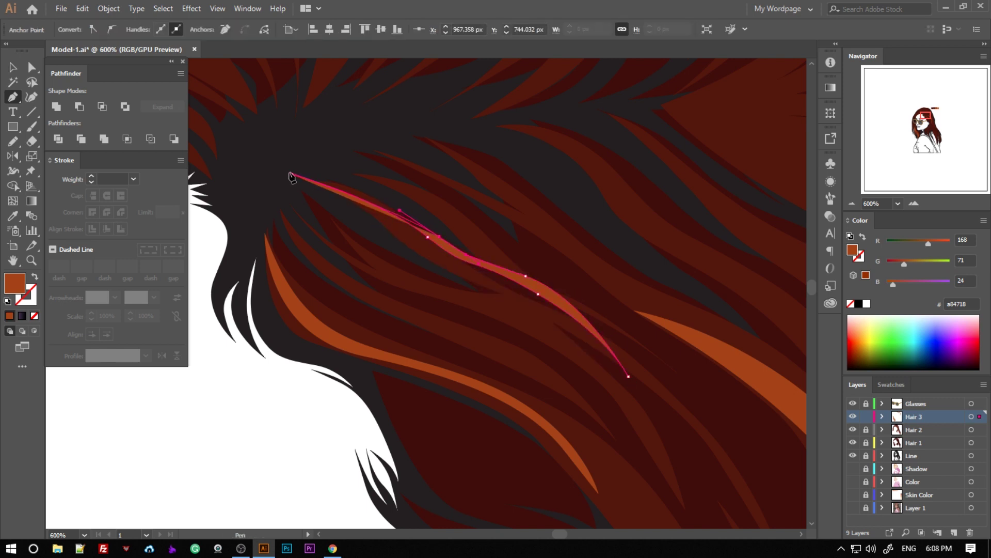
key("Escape")
left_click_drag(369, 143, 253, 164)
key("Escape")
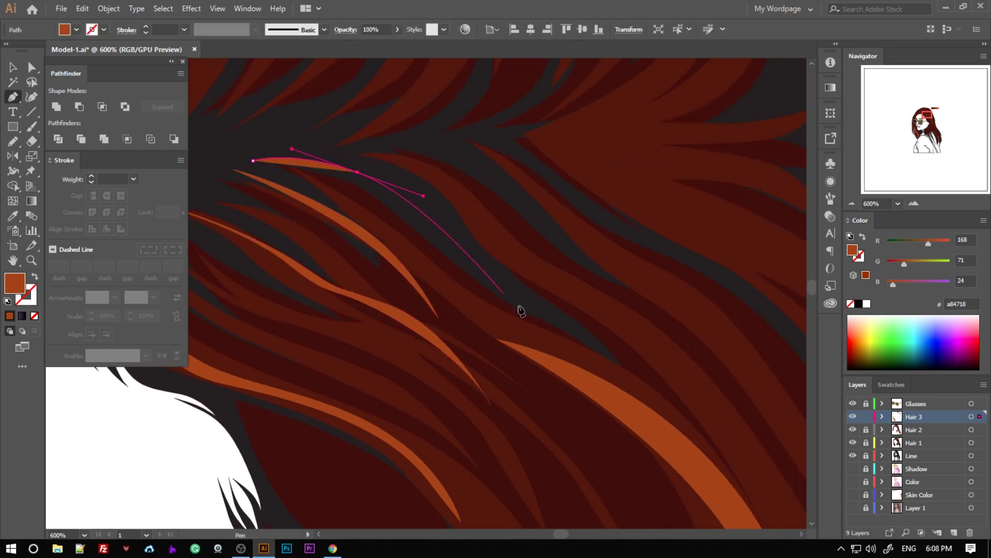
Close an orange strand sweeping across the crown and begin another crown strand.
left_click(669, 401)
left_click(571, 320)
left_click(445, 223)
left_click(253, 160)
key("v")
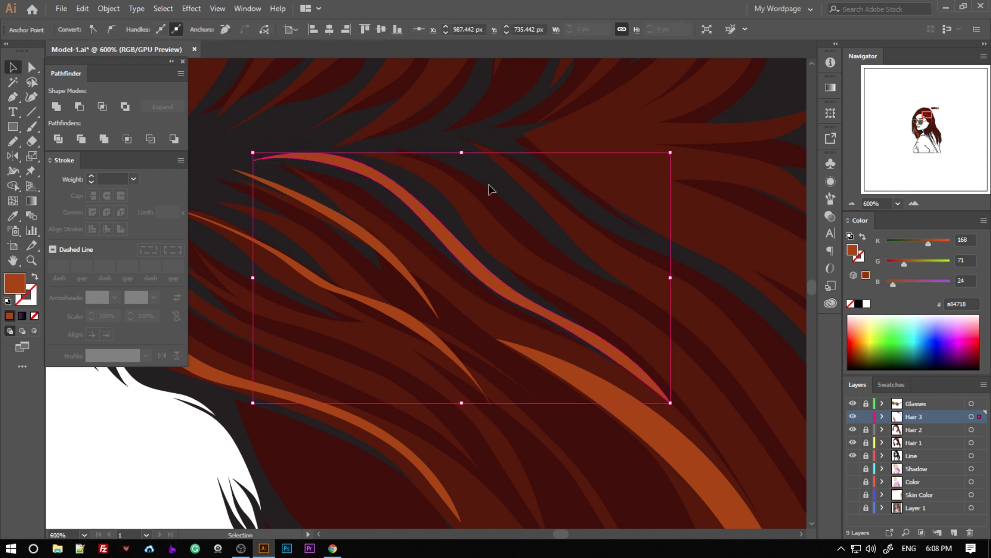
left_click(489, 190, "ctrl")
left_click_drag(489, 189, 434, 206)
left_click(686, 470)
Draw an orange strand following the hair flow across the crown and close it.
left_click_drag(596, 306, 673, 358)
left_click(500, 289)
left_click_drag(424, 212, 501, 289)
left_click(260, 159)
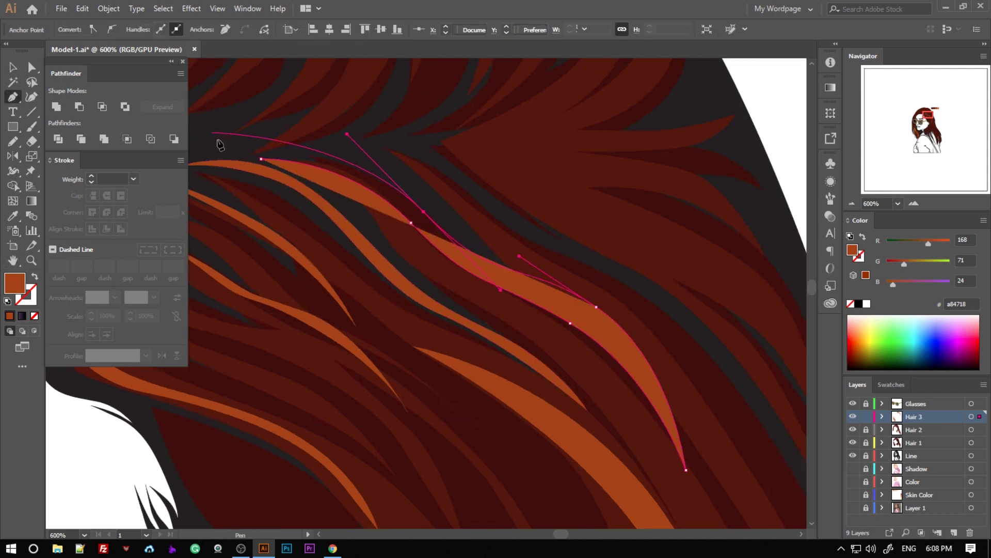
key("ctrl+minus")
key("ctrl+minus")
scroll(479, 355, "up", 3)
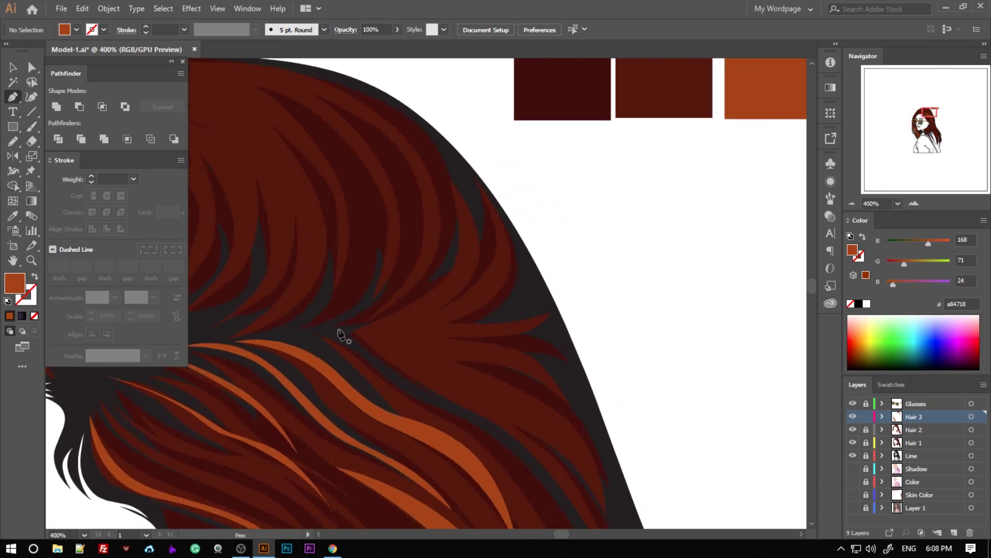
left_click(443, 155)
left_click(338, 328)
Add two more closed orange strands near the top of the hair.
left_click_drag(417, 379, 423, 266)
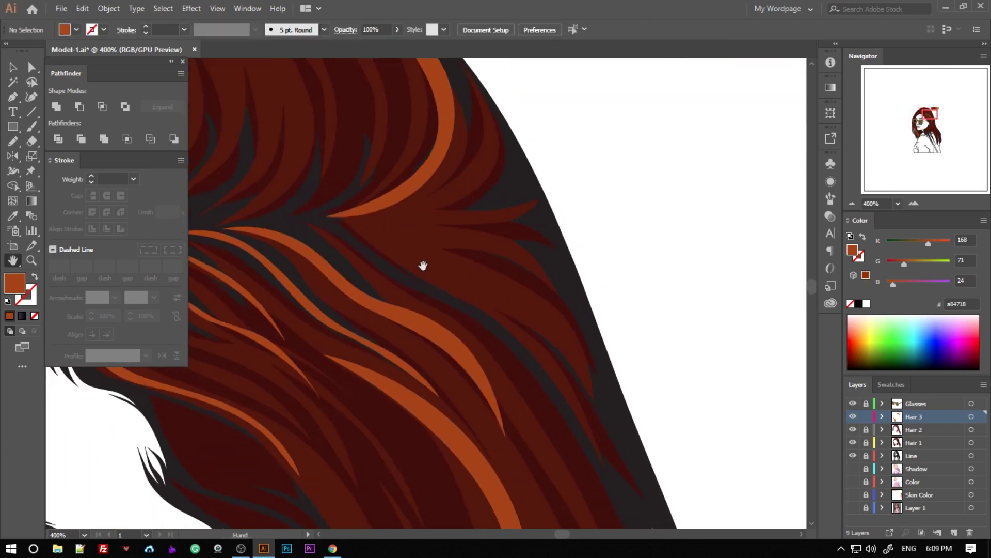
left_click(550, 424)
left_click(347, 241)
scroll(391, 227, "down", 2)
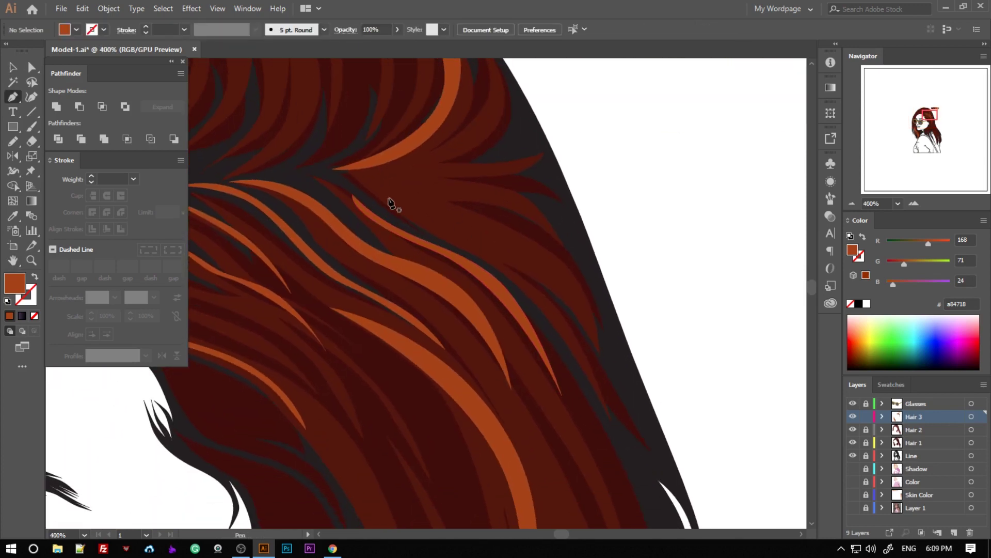
left_click(361, 184)
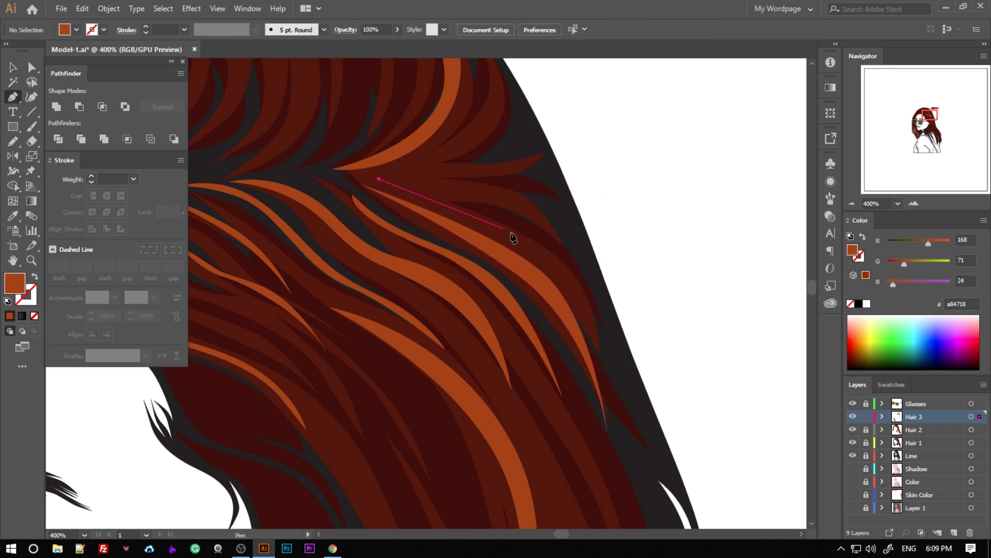
left_click(591, 323)
left_click(379, 179)
Draw an orange strand curving down the right-side hair.
left_click_drag(496, 184, 545, 298)
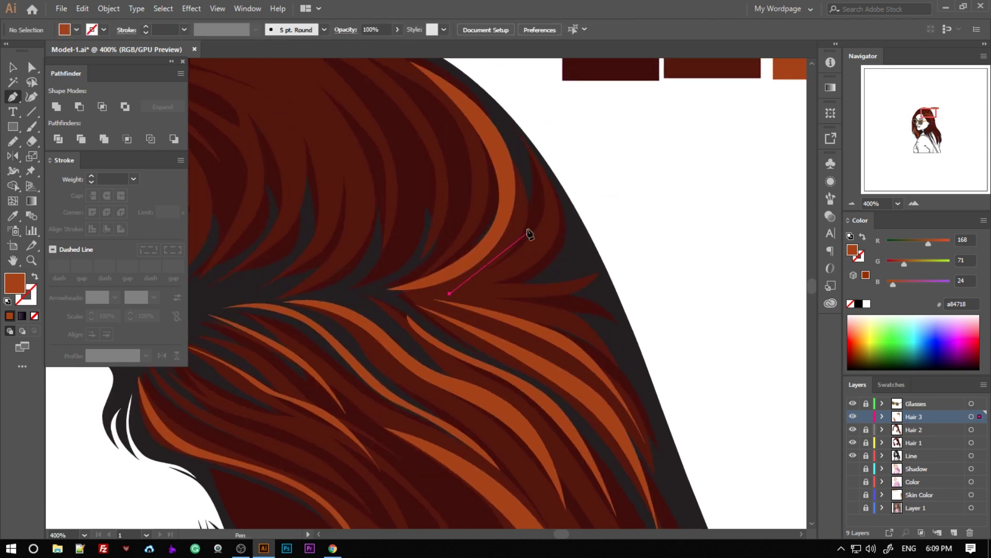
left_click(545, 236)
key("ctrl+minus")
key("ctrl+minus")
key("ctrl+minus")
key("ctrl+minus")
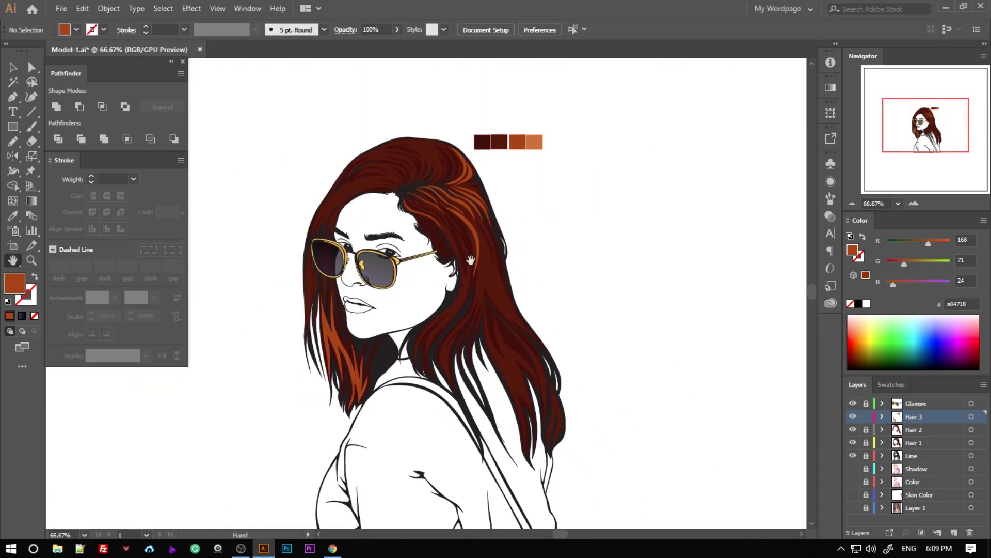
key("ctrl+plus")
key("ctrl+plus")
key("ctrl+plus")
left_click_drag(406, 394, 428, 376)
left_click(411, 465)
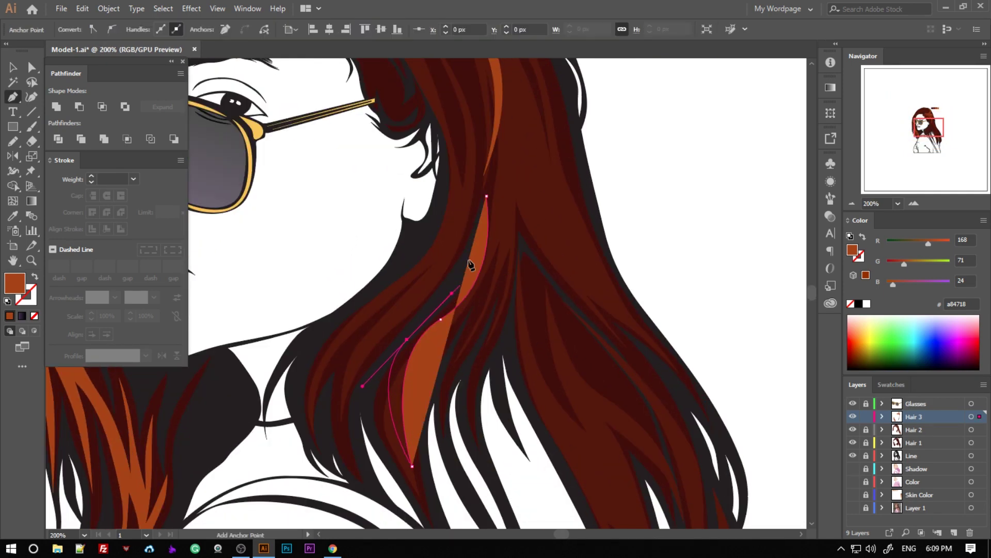
left_click(487, 196)
Extend another orange strand further down the right side over the shoulder.
left_click_drag(665, 306, 536, 254)
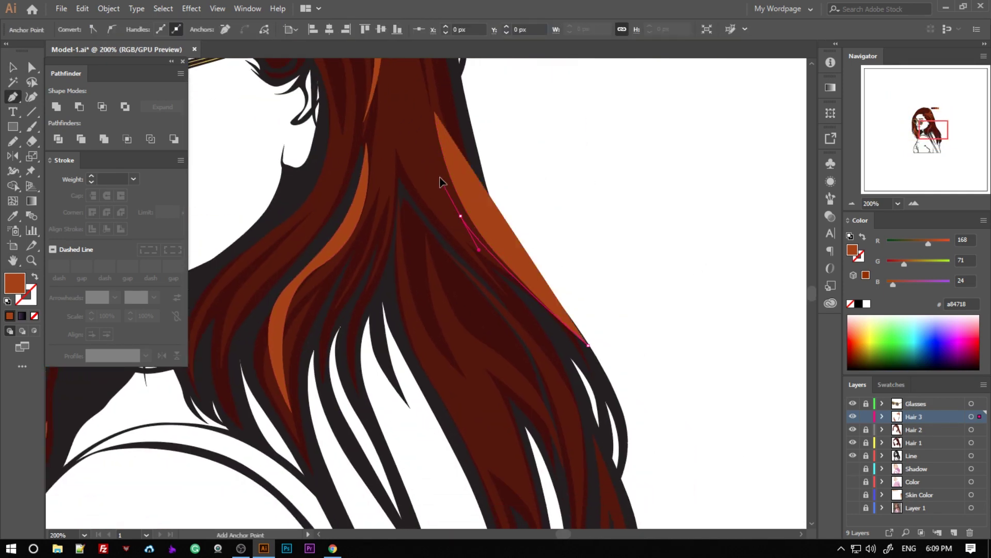
left_click_drag(552, 320, 552, 350)
left_click(600, 412)
scroll(509, 343, "up", 2)
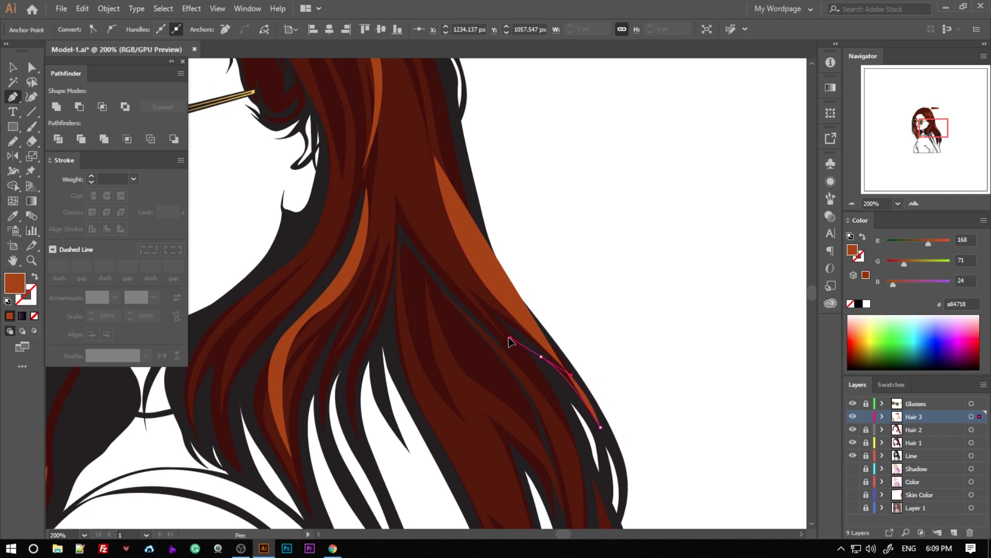
scroll(465, 284, "up", 2)
left_click(433, 132, "ctrl")
key("o")
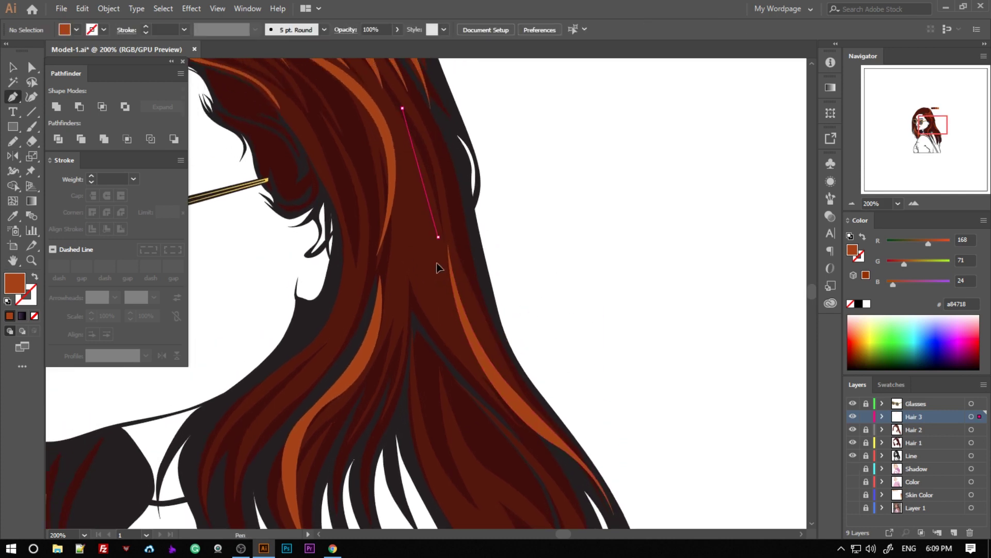
Continue the open orange strand from its endpoint and view the whole figure.
scroll(490, 360, "down", 3)
scroll(593, 431, "down", 4)
scroll(593, 413, "down", 4)
left_click(598, 390)
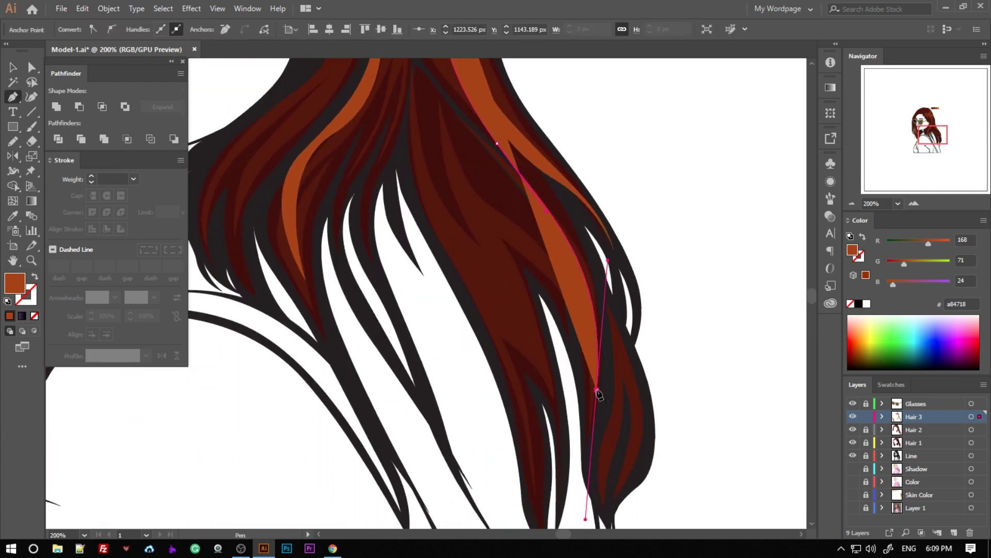
scroll(568, 361, "up", 4)
scroll(464, 259, "up", 3)
scroll(397, 206, "up", 3)
scroll(413, 196, "up", 3)
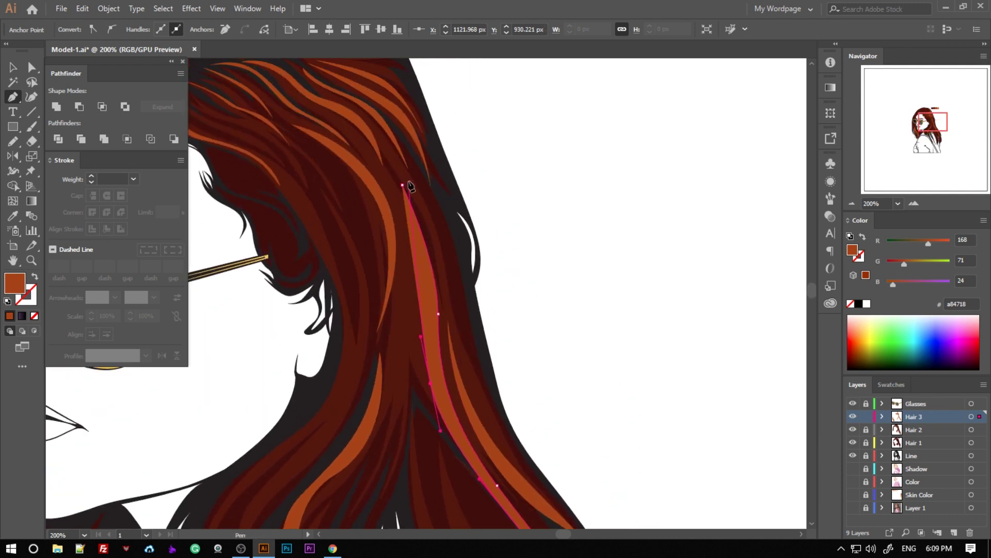
key("h")
scroll(666, 250, "down", 1)
scroll(551, 296, "down", 3)
Draw a thin orange highlight strand curving over the crown.
scroll(509, 262, "up", 3)
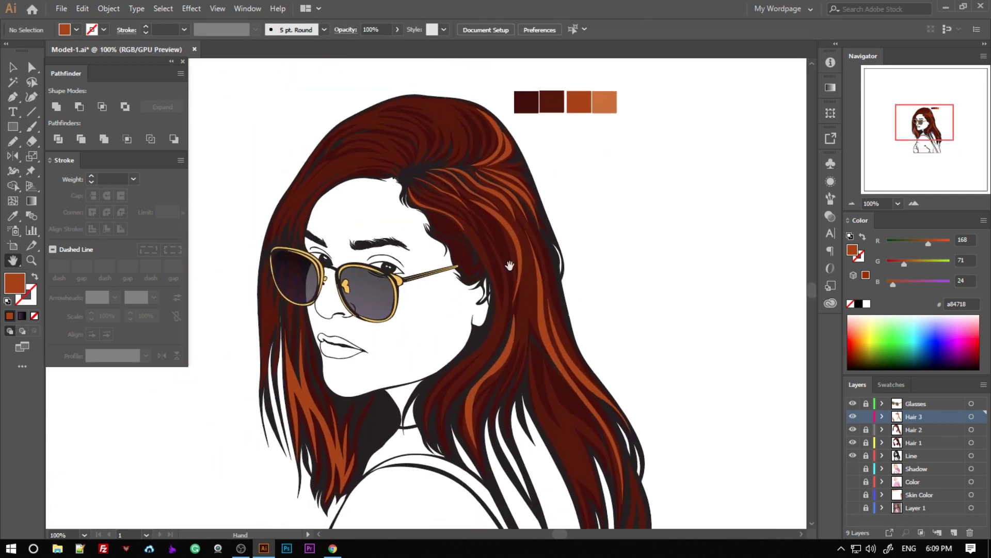
scroll(515, 350, "up", 2)
left_click_drag(553, 388, 507, 276)
left_click(377, 255)
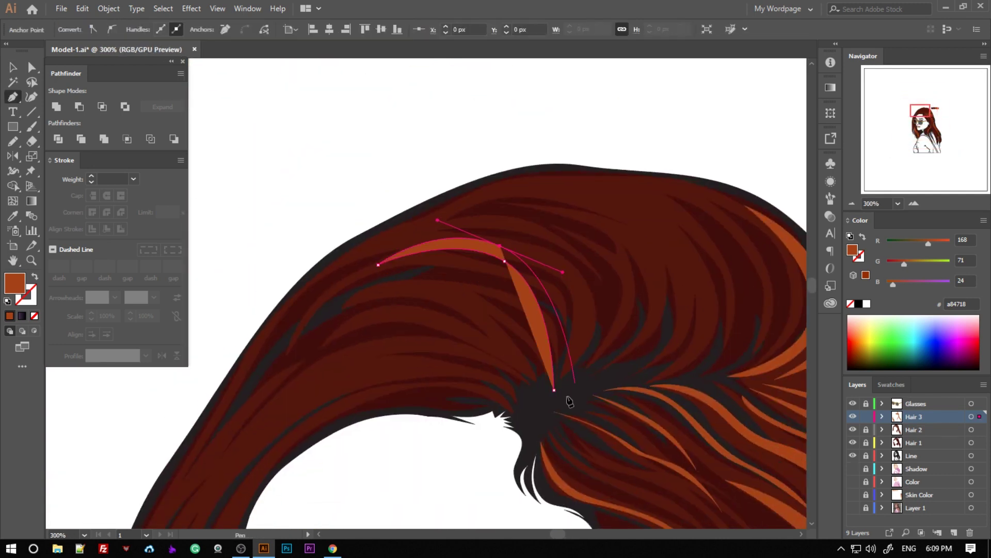
left_click(571, 387, "ctrl")
Draw a wider orange strand across the crown with a curved top edge.
scroll(572, 357, "right", 2)
left_click(565, 358)
left_click(400, 192)
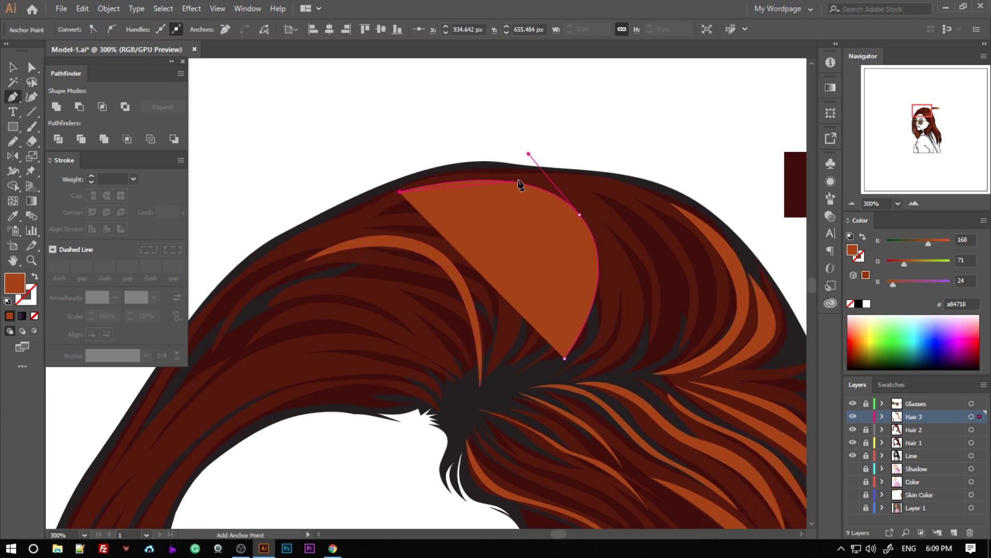
left_click_drag(531, 178, 610, 200)
left_click(473, 437, "ctrl")
key("h")
Draw an orange strand rising from the parting up across the crown.
scroll(548, 336, "right", 3)
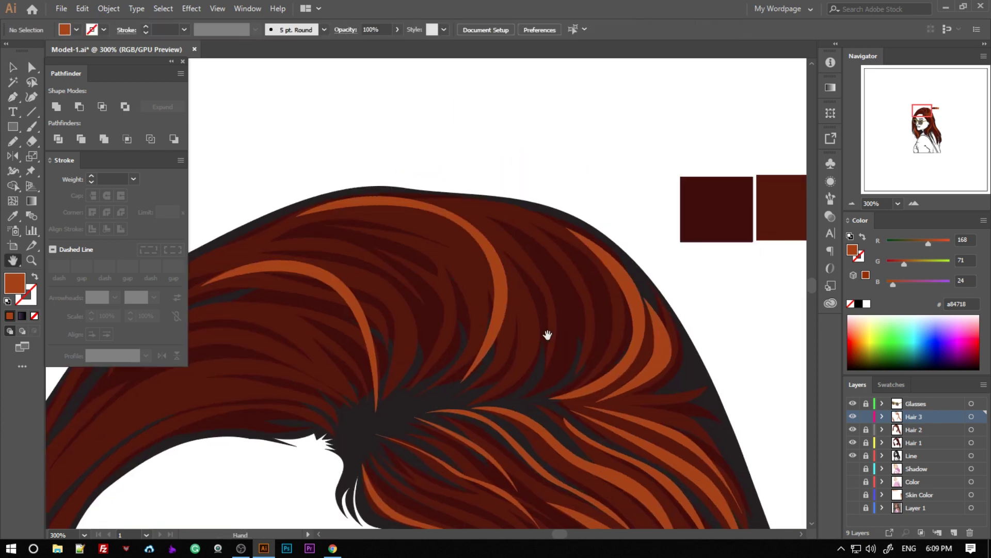
left_click(464, 401)
left_click(514, 371)
left_click(522, 323)
left_click(530, 277)
left_click(463, 400)
left_click(598, 347, "ctrl")
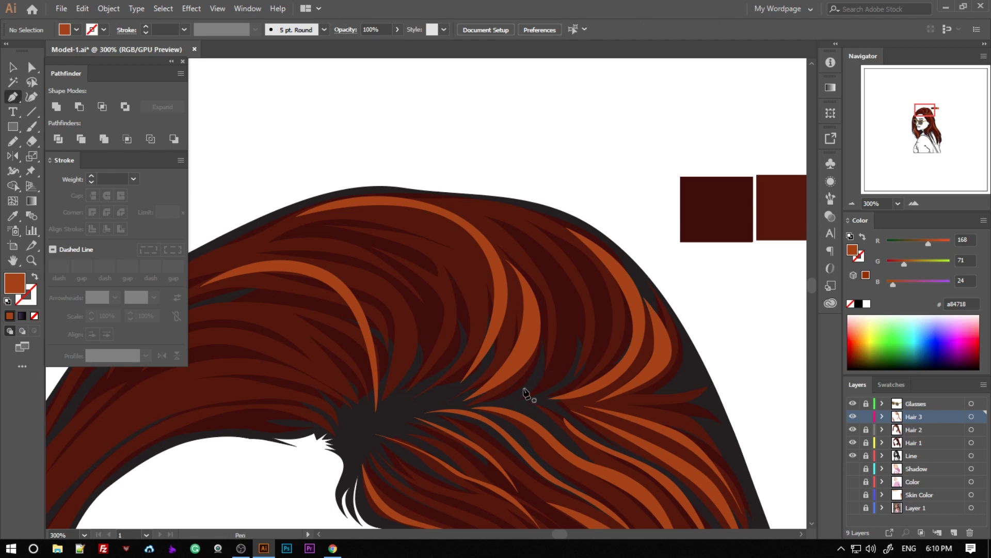
Close one crown strand and draw another thin orange strand along the crown.
left_click(498, 214)
left_click(501, 369, "ctrl")
scroll(501, 369, "down", 1)
scroll(500, 369, "left", 3)
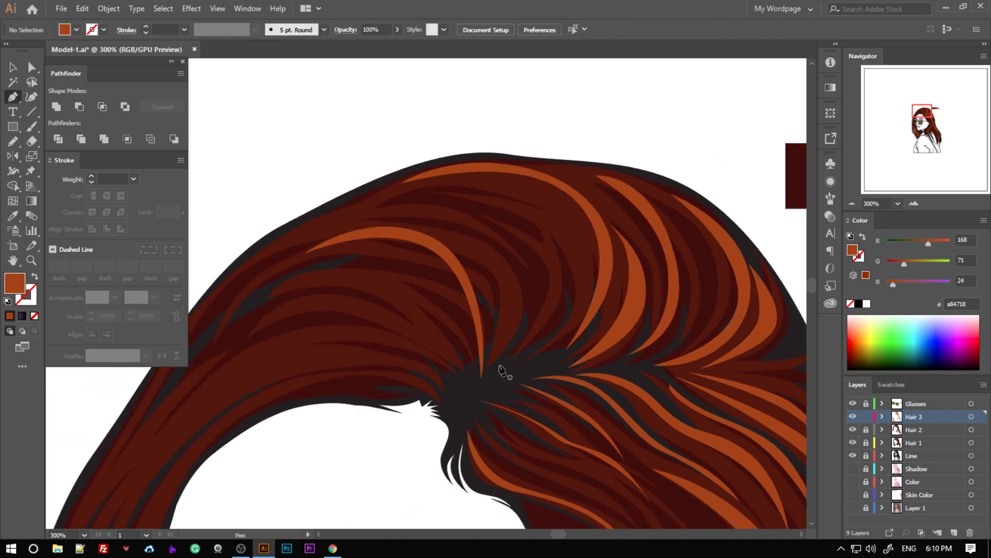
left_click(509, 371)
left_click(435, 211)
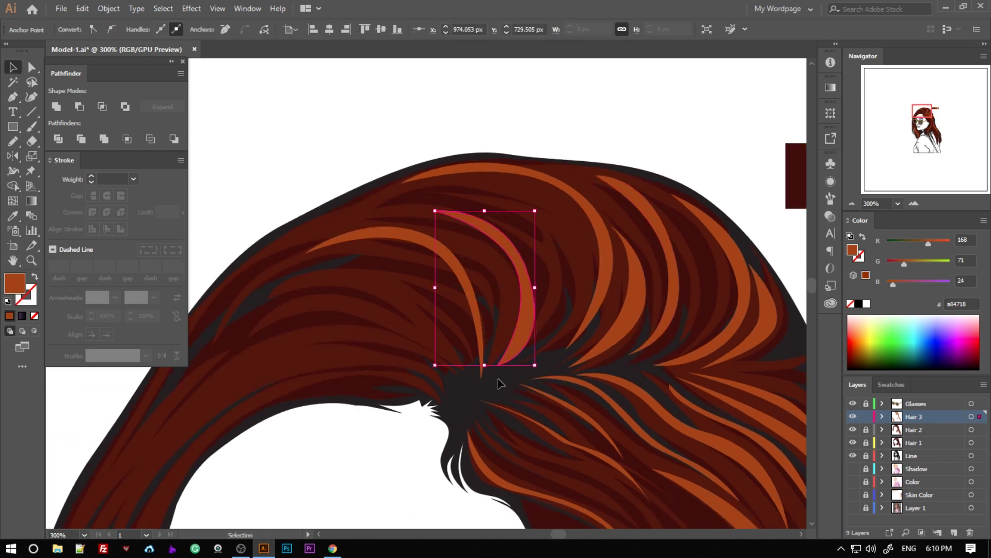
left_click(501, 381, "ctrl")
Draw an orange strand curving along the hair over the forehead.
scroll(562, 317, "left", 3)
scroll(405, 329, "down", 4)
left_click_drag(357, 213, 241, 265)
left_click(267, 387)
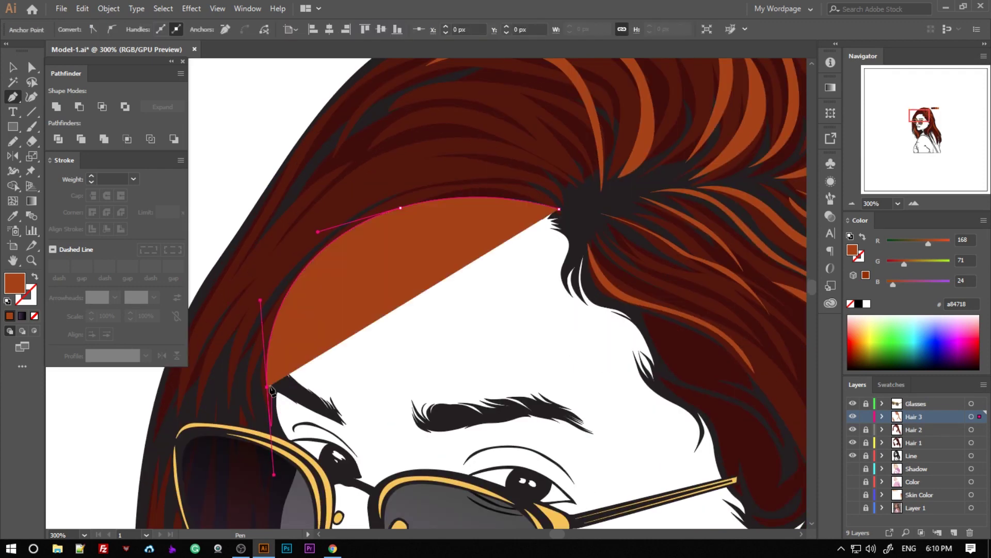
scroll(267, 387, "up", 1)
left_click(552, 241)
left_click(504, 188, "ctrl")
Add two more orange strands across the crown and above the forehead.
scroll(588, 257, "up", 2)
scroll(589, 257, "left", 2)
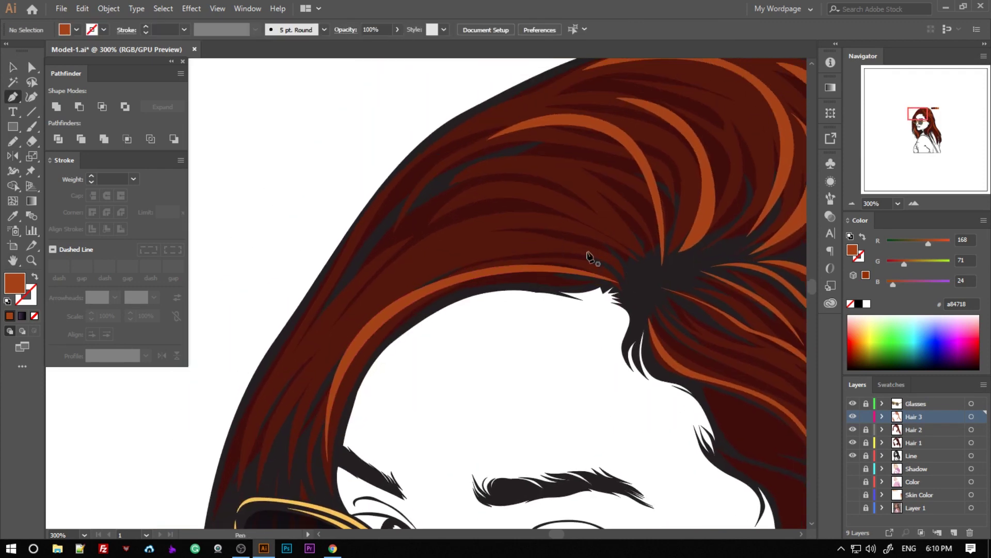
left_click(304, 404)
left_click(586, 251)
left_click_drag(582, 223, 592, 231)
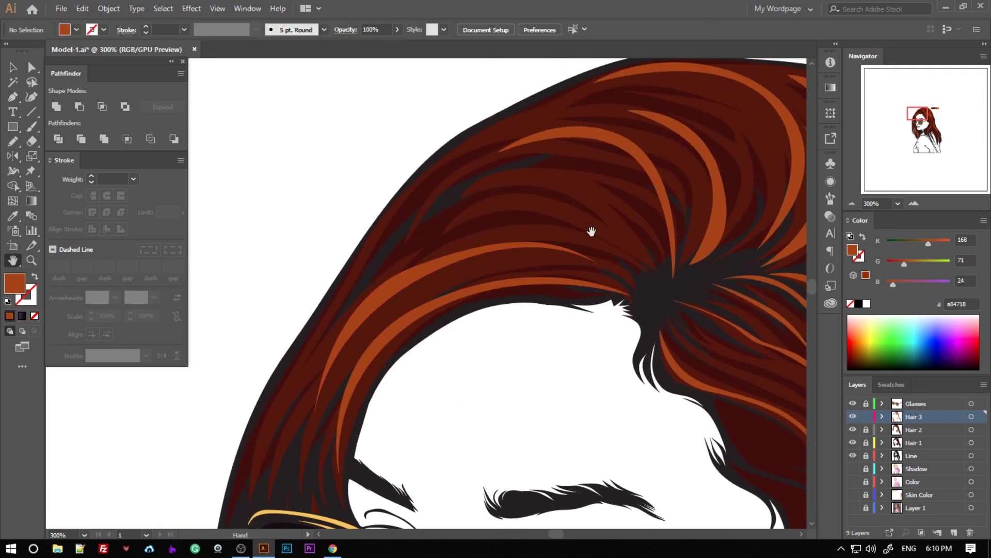
left_click(364, 282)
left_click_drag(506, 202, 578, 204)
left_click(624, 253)
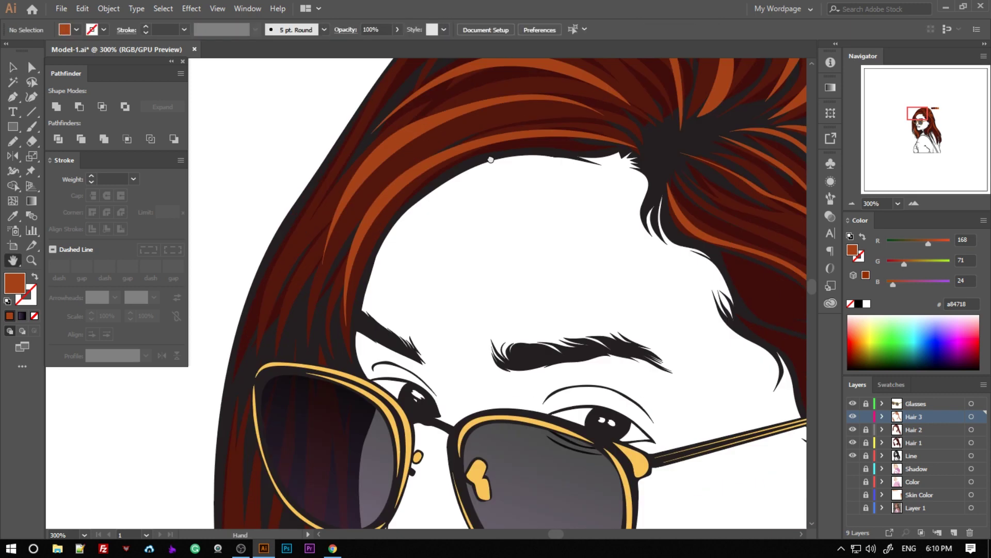
Begin an orange strand along the left hair edge beside the glasses.
left_click_drag(302, 385, 385, 138)
left_click(384, 135)
left_click_drag(328, 283, 322, 380)
Finish the strand beside the glasses and add another reaching up toward them.
left_click(388, 136)
left_click(444, 328, "ctrl")
left_click_drag(444, 329, 449, 256)
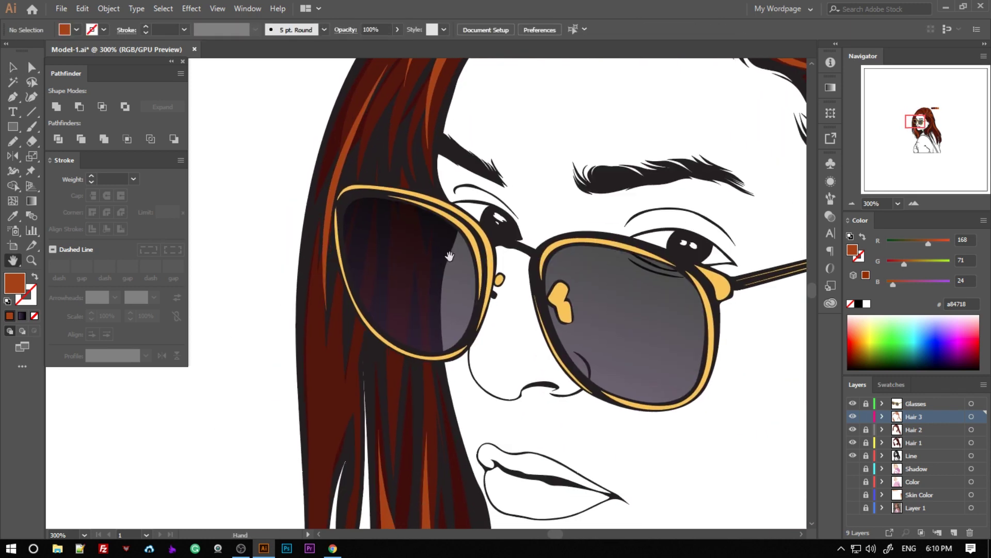
left_click(399, 144)
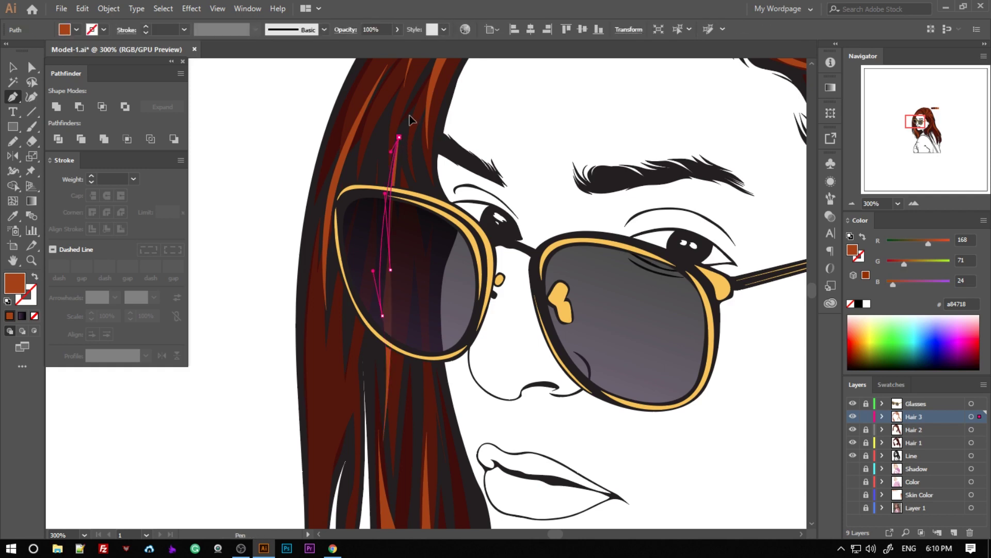
scroll(483, 248, "down", 5)
left_click(439, 147)
left_click(433, 250, "ctrl")
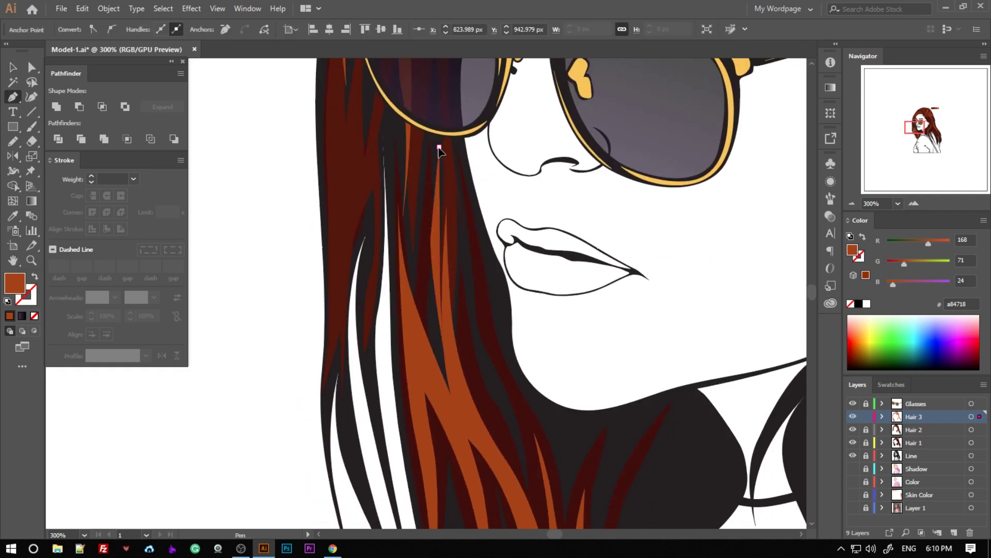
Draw an orange strand curving through the hair beside the chin.
scroll(477, 248, "down", 2)
left_click(440, 202)
left_click_drag(459, 299, 434, 232)
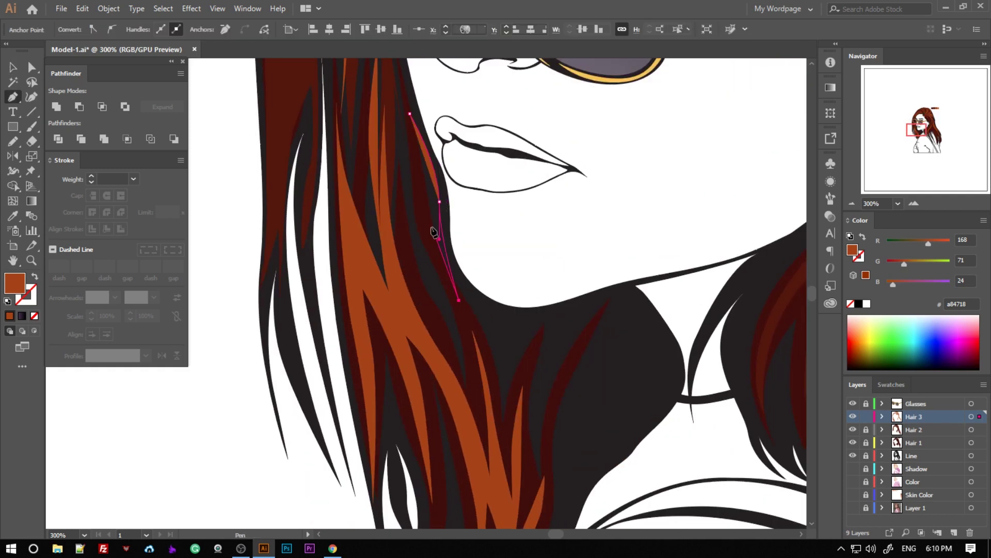
left_click(409, 113)
scroll(465, 258, "up", 3)
scroll(517, 258, "down", 10)
Draw a thin orange strand running down the hair near the neck.
left_click(553, 177)
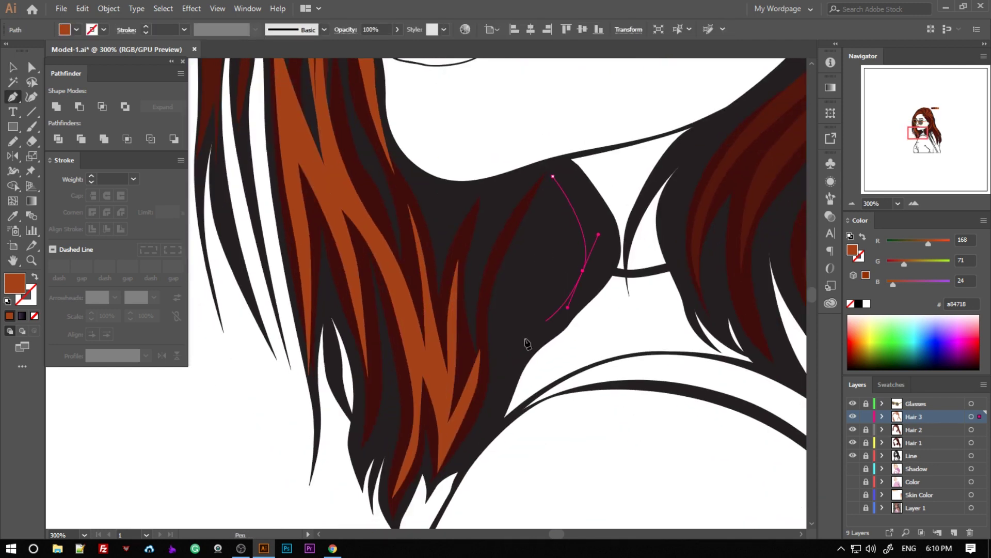
left_click(483, 439)
left_click(552, 176)
left_click(512, 239, "ctrl")
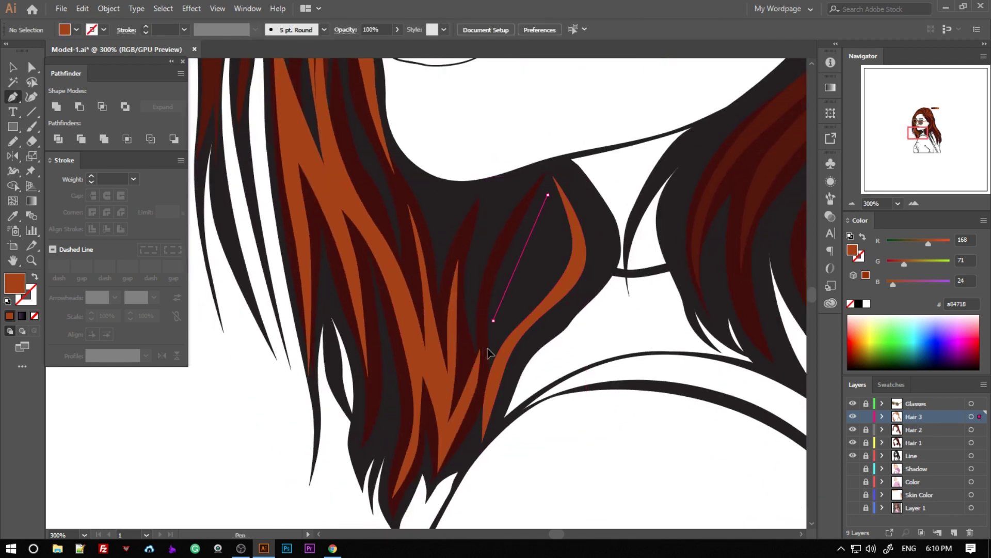
Draw a closed orange strand down the hair beside the face.
scroll(372, 270, "up", 5)
left_click(381, 203)
left_click(370, 290)
left_click(364, 340)
left_click(357, 389)
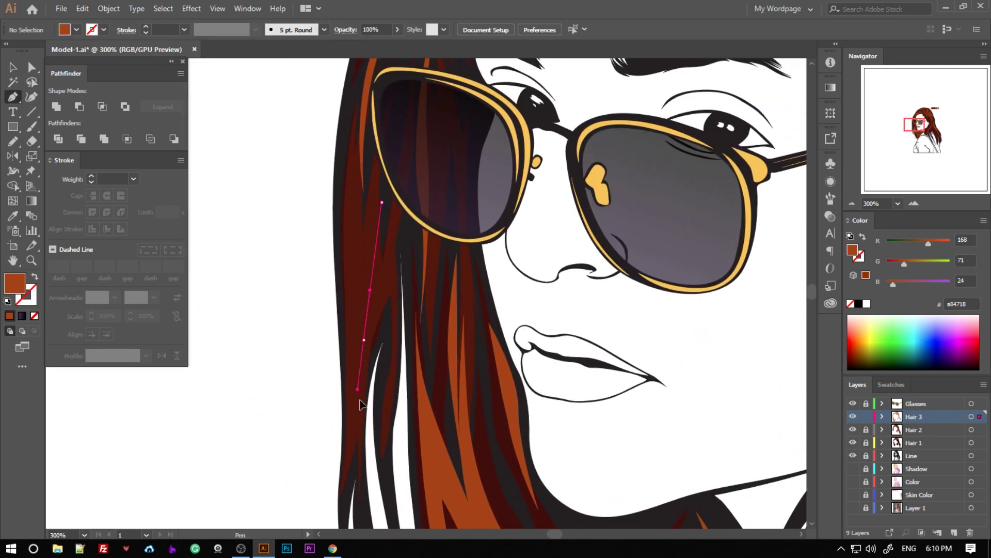
left_click(360, 467)
Begin another orange strand along the outer left hair edge.
left_click(382, 202)
left_click(343, 289)
left_click(348, 231)
left_click(345, 150)
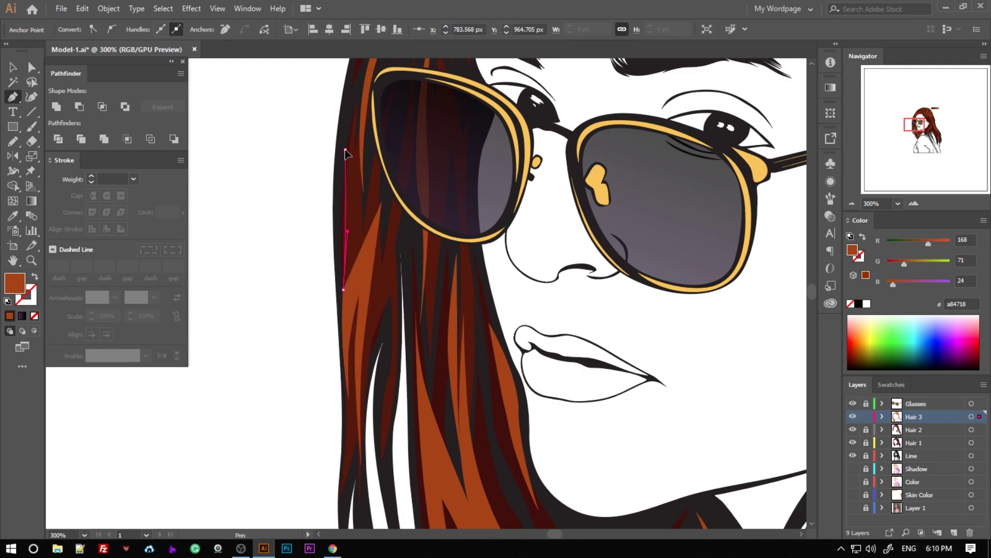
Draw an orange strand down the lower hair to its tip.
scroll(510, 253, "down", 3)
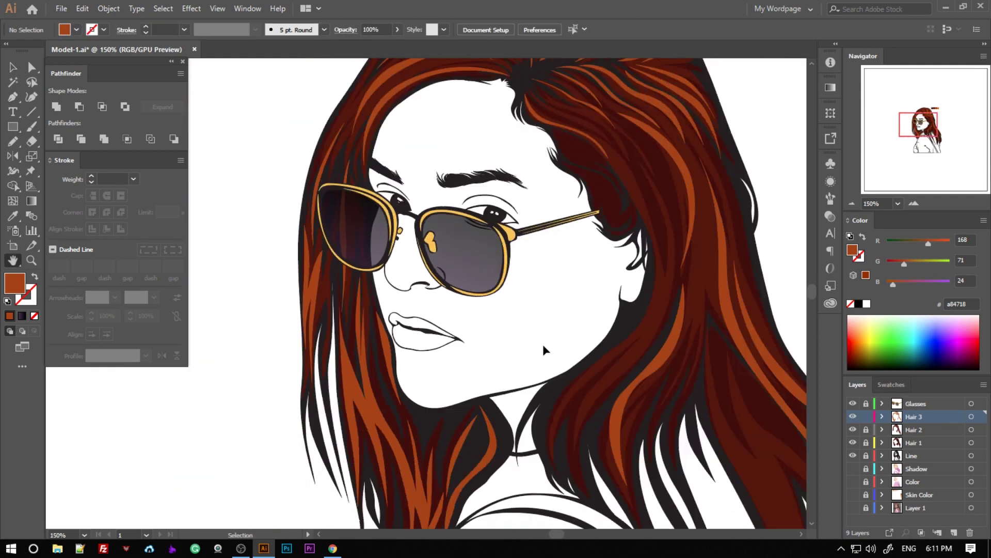
scroll(509, 253, "down", 3)
scroll(496, 274, "up", 4)
key("p")
left_click(417, 121)
scroll(434, 217, "down", 3)
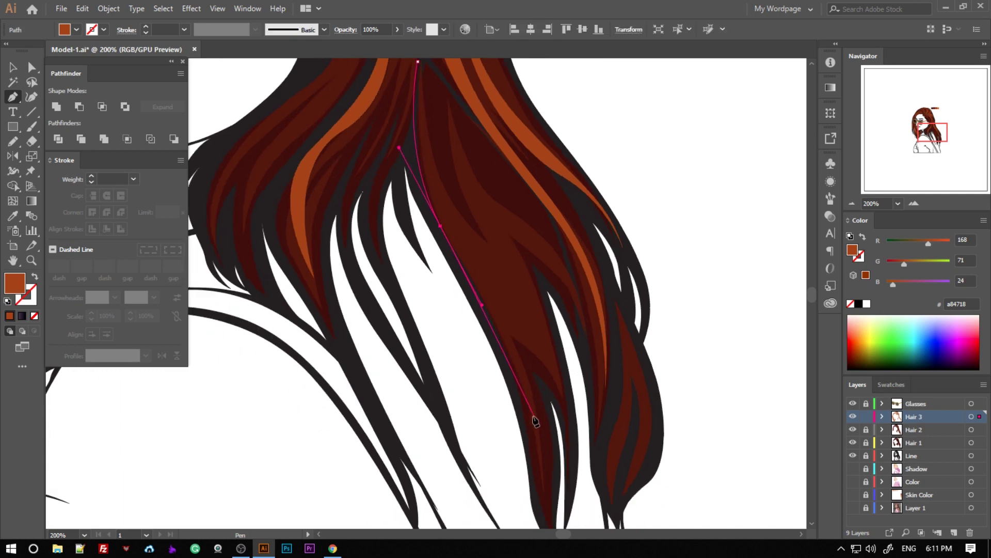
left_click(546, 516)
left_click(519, 331)
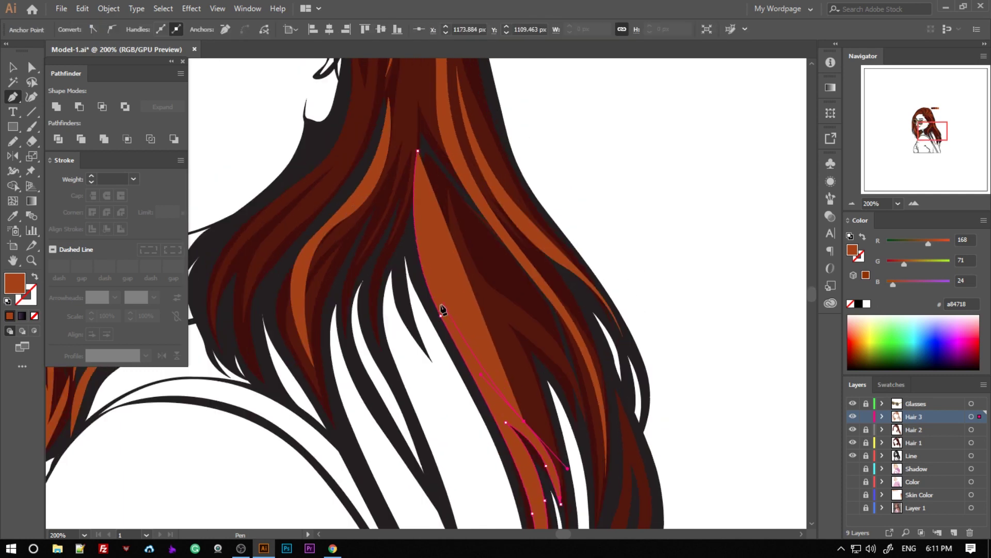
scroll(519, 330, "up", 3)
left_click(483, 338)
Start another lower-hair strand, then reframe the view closely on the temple hair.
left_click(463, 254)
left_click_drag(543, 348, 555, 380)
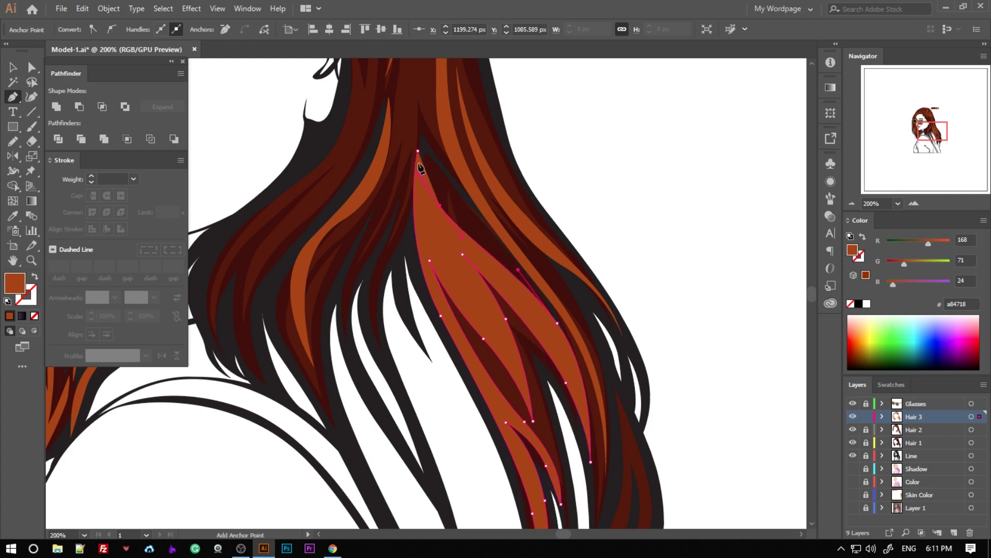
key("ctrl+shift+a")
left_click_drag(518, 187, 533, 223)
key("ctrl+minus")
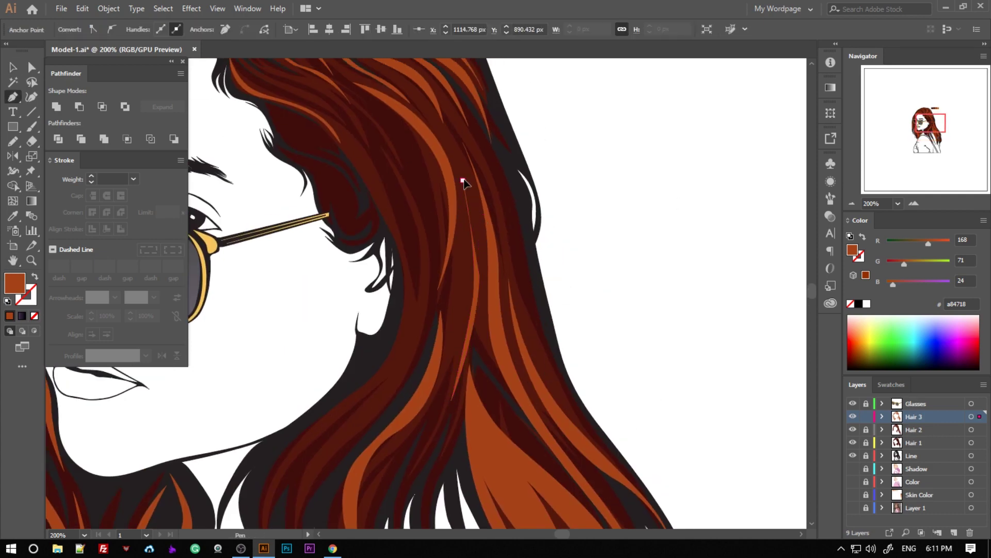
left_click_drag(460, 177, 728, 412)
key("ctrl+plus")
key("ctrl+plus")
key("ctrl+plus")
key("p")
Draw a closed orange strand by the temple, undoing misplaced anchors.
left_click(347, 210)
left_click(436, 257)
left_click_drag(543, 393, 580, 447)
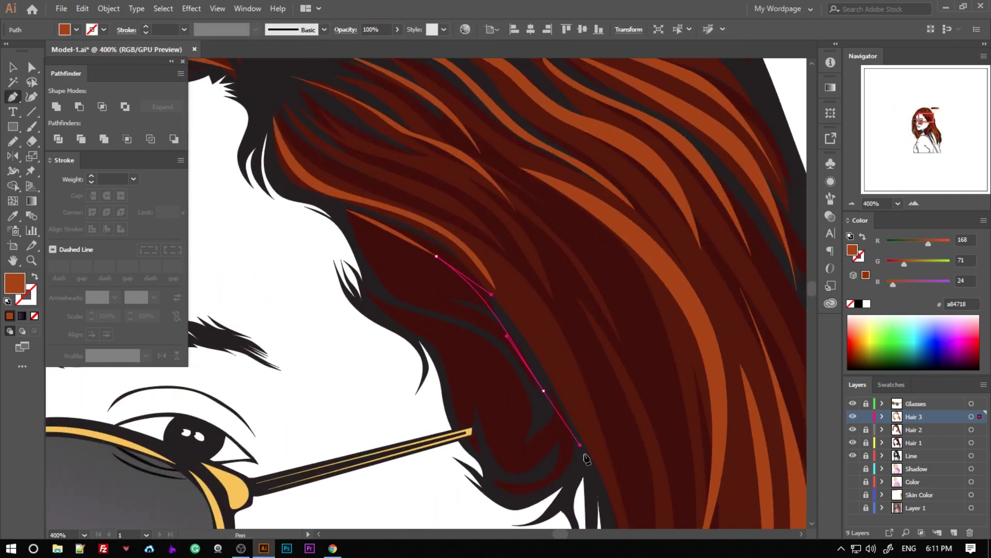
scroll(541, 356, "down", 2)
key("ctrl+z")
key("ctrl+z")
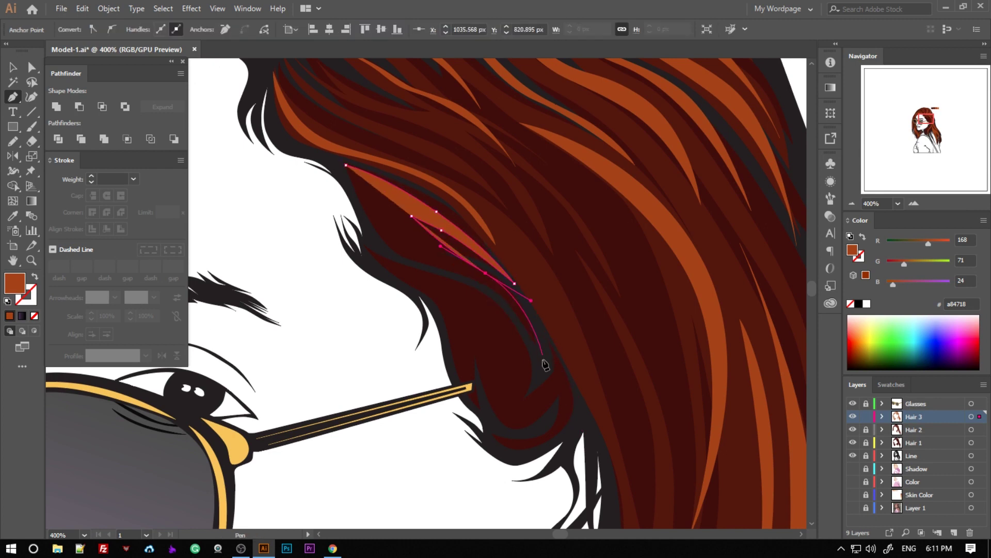
scroll(294, 142, "down", 2)
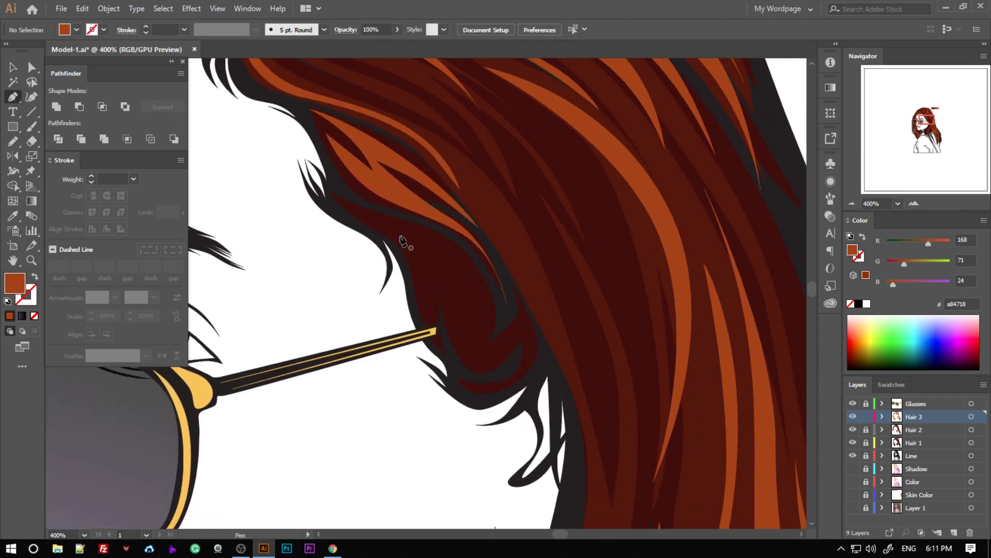
left_click_drag(471, 377, 488, 331)
key("ctrl+z")
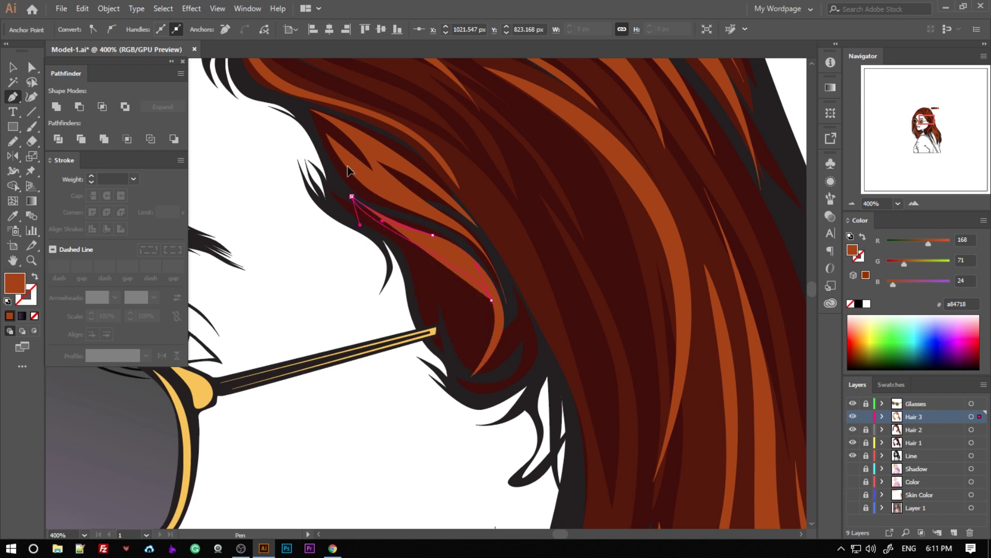
left_click(353, 198)
Draw another curved orange strand through the temple hair.
left_click_drag(500, 248, 456, 261)
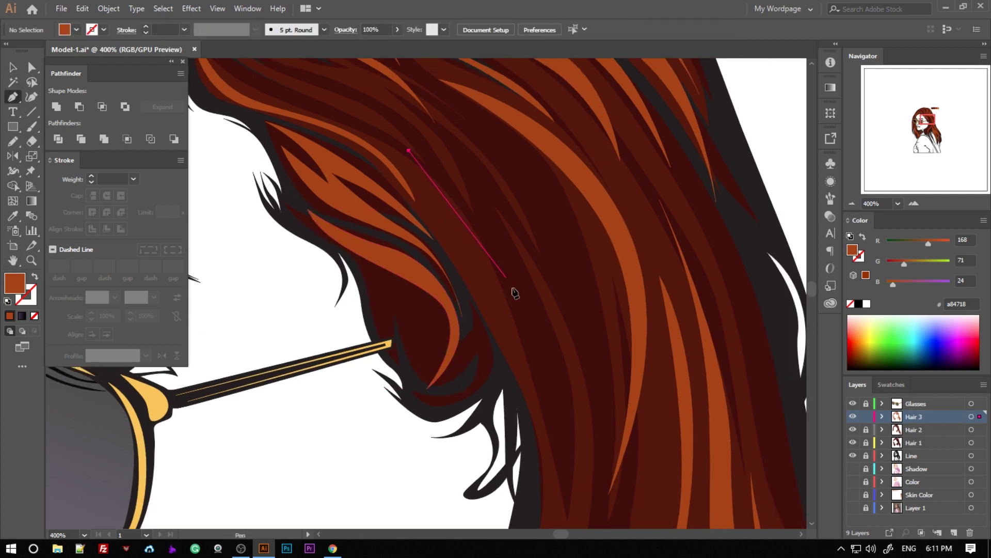
left_click(409, 150)
left_click_drag(555, 355, 574, 426)
left_click(556, 494)
Draw a long orange strand curving through the hair.
left_click(408, 150)
scroll(413, 207, "down", 1)
left_click(437, 122)
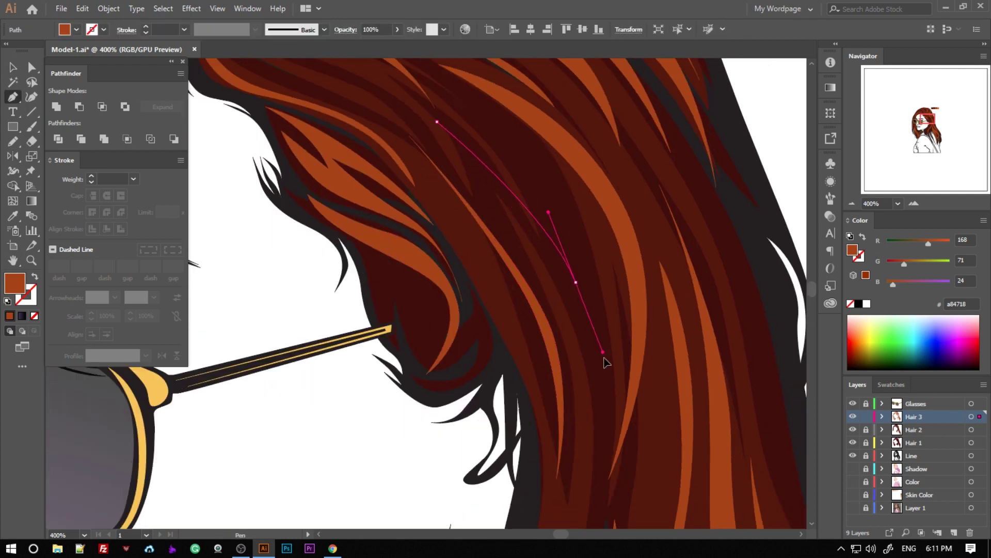
left_click_drag(591, 304, 608, 405)
left_click(579, 472)
left_click(437, 122)
Begin an orange strand along the lower right hair.
scroll(536, 228, "down", 3)
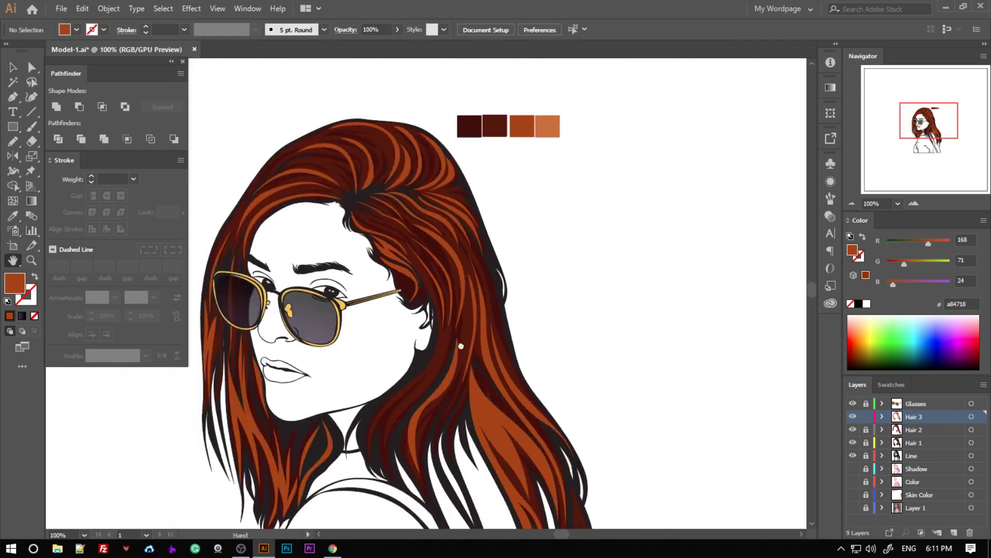
scroll(458, 347, "up", 3)
scroll(521, 322, "down", 2)
left_click(623, 106)
left_click_drag(589, 212, 614, 184)
left_click(473, 298)
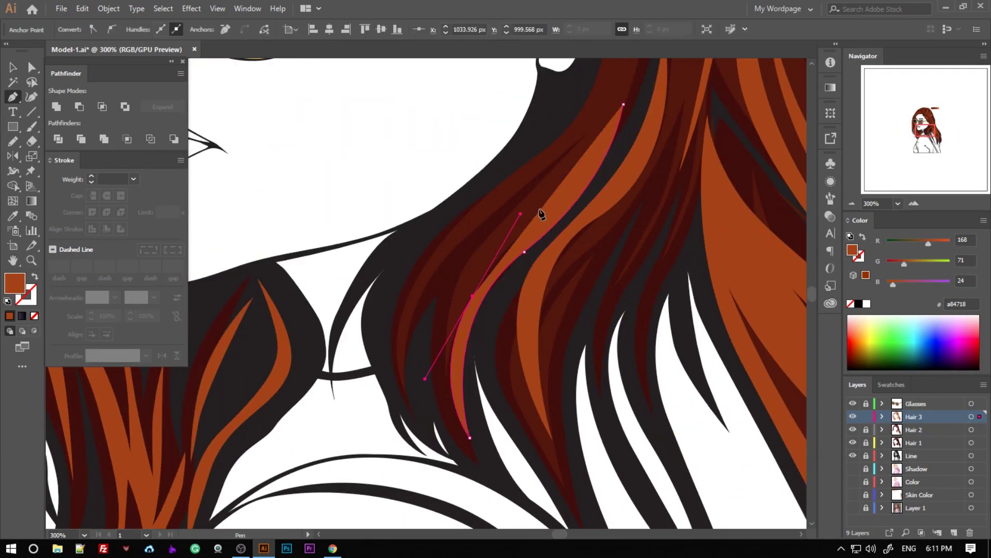
scroll(542, 215, "up", 1)
scroll(626, 137, "up", 5)
scroll(631, 191, "down", 3)
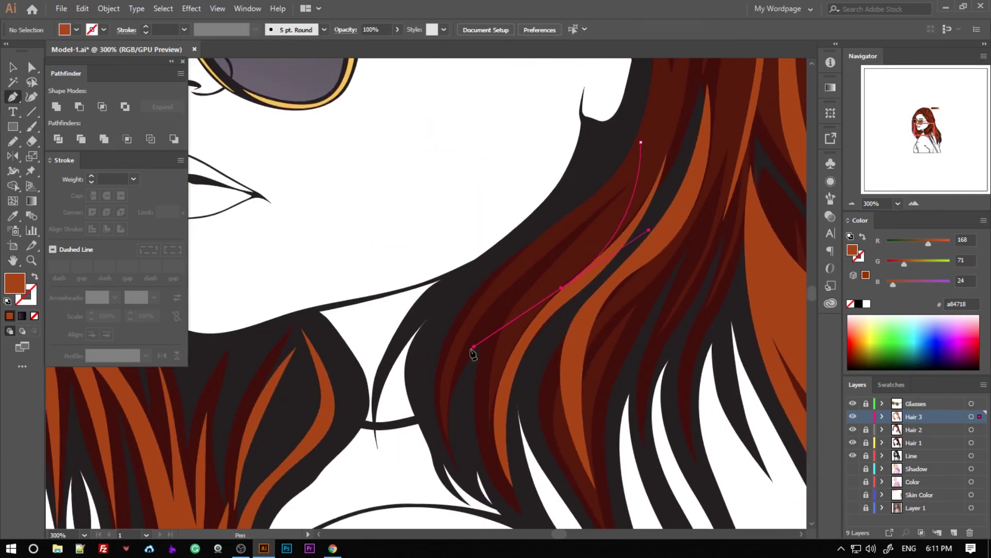
scroll(464, 351, "down", 3)
Place points for a short strand near the neck and curve the temple strand back.
left_click(437, 314)
left_click(436, 371)
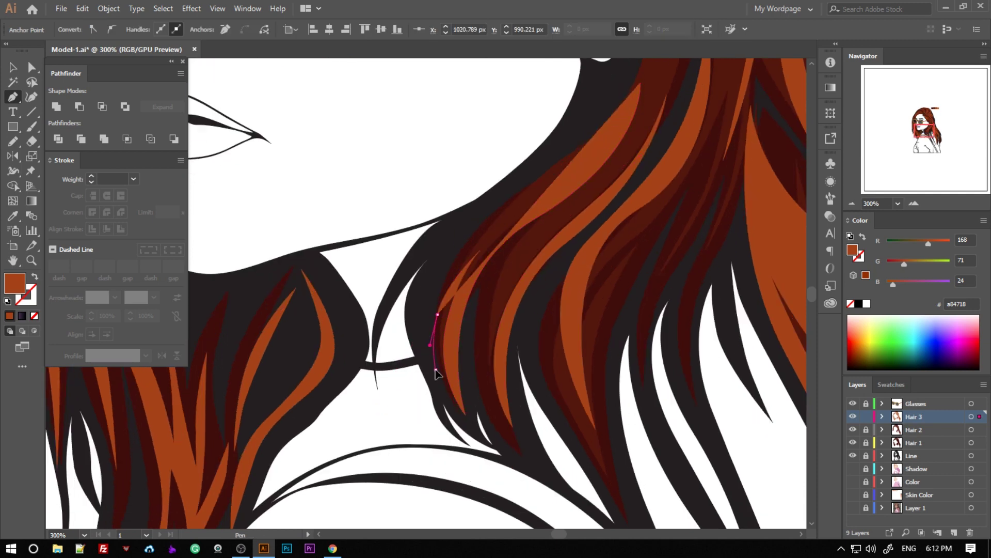
scroll(444, 335, "up", 2)
scroll(491, 258, "up", 3)
scroll(532, 215, "up", 4)
key("o")
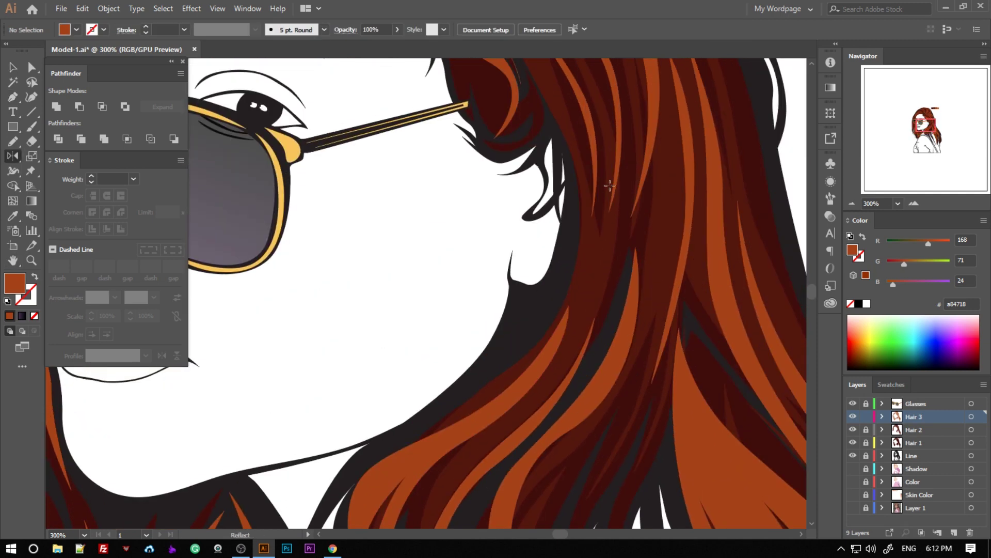
left_click_drag(600, 276, 581, 340)
left_click(540, 395)
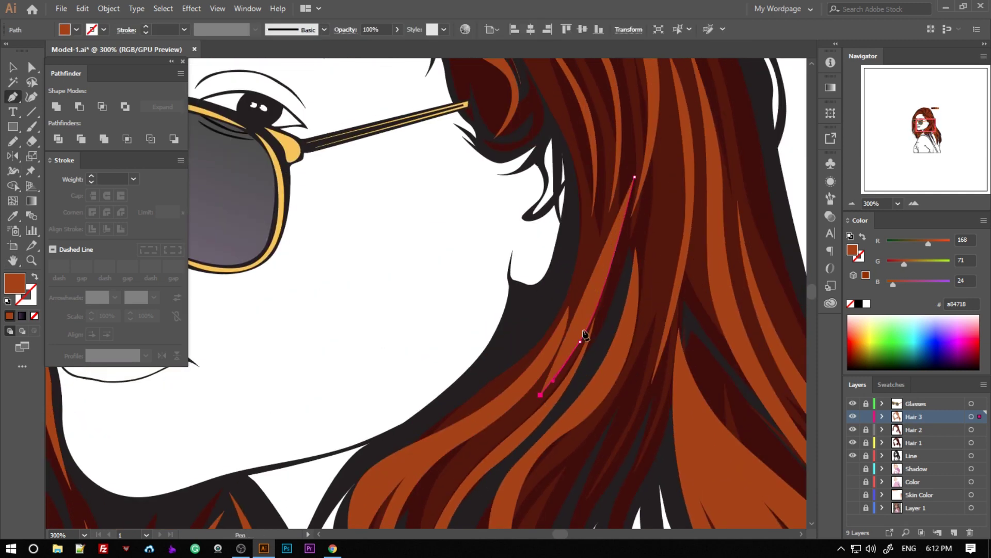
Finish the temple strand and zoom in closely on the jaw and neck.
left_click(457, 253)
double_click(13, 259)
left_click(853, 494)
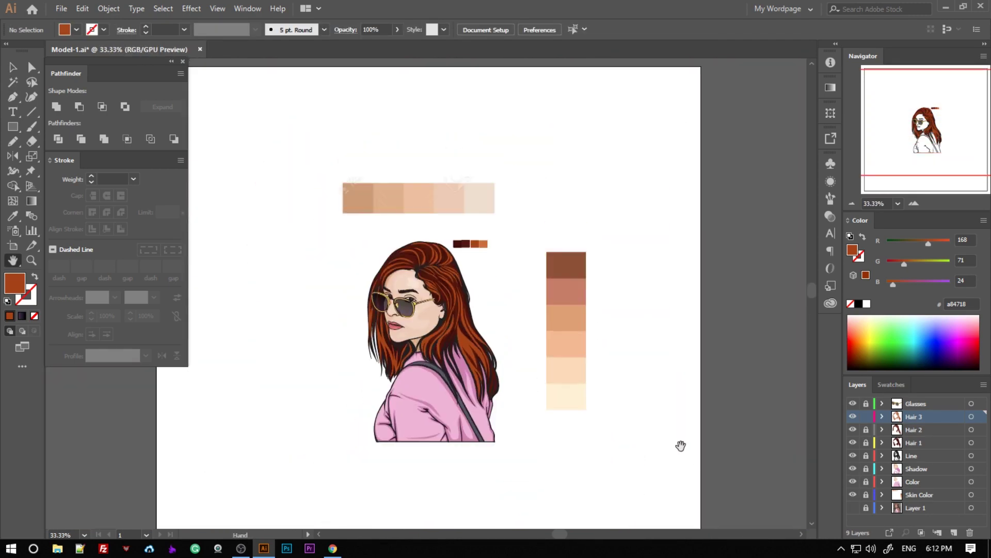
scroll(655, 416, "up", 2)
scroll(654, 418, "down", 1)
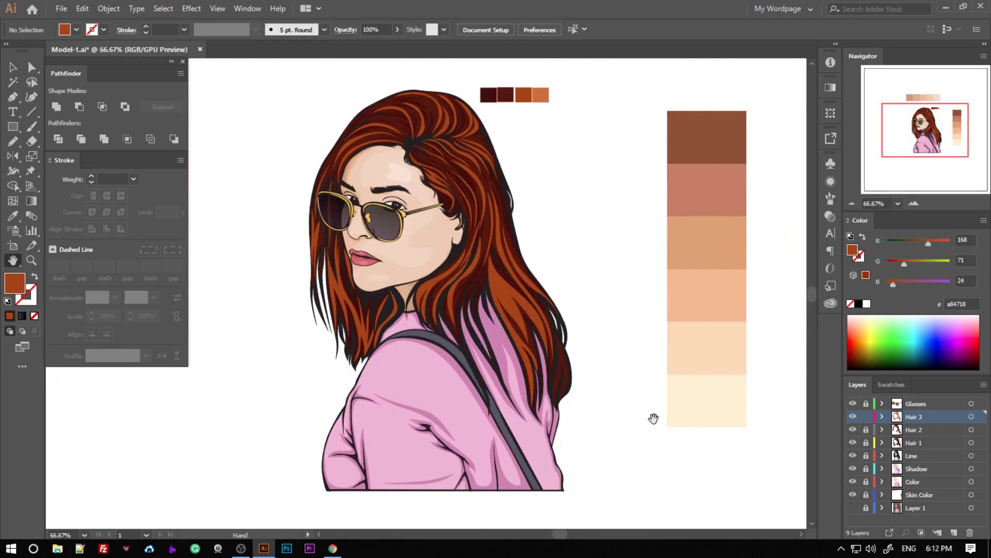
key("ctrl+plus")
key("ctrl+plus")
key("ctrl+plus")
key("p")
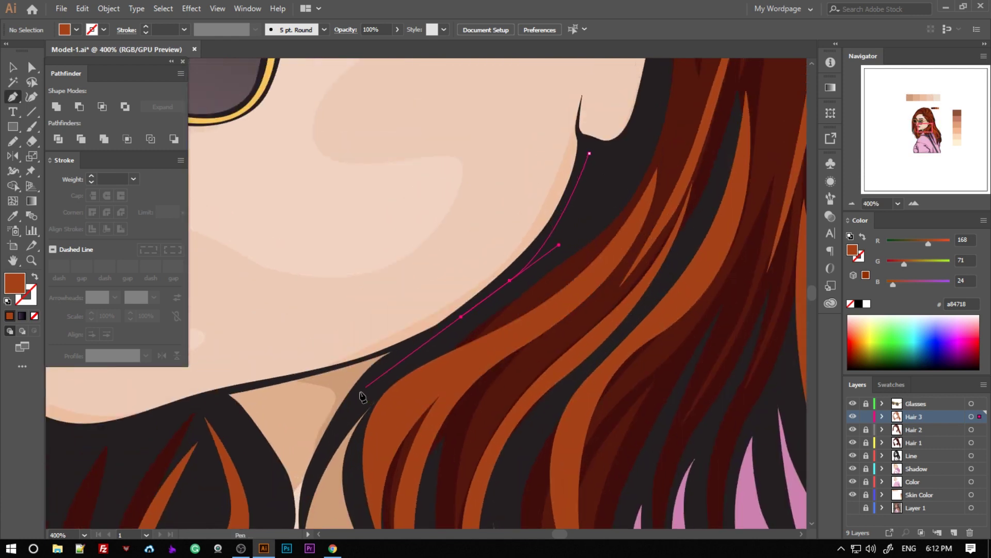
Draw a closed orange strand following the neck hair below the jaw.
left_click(361, 393)
scroll(516, 258, "up", 2)
left_click_drag(640, 256, 649, 226)
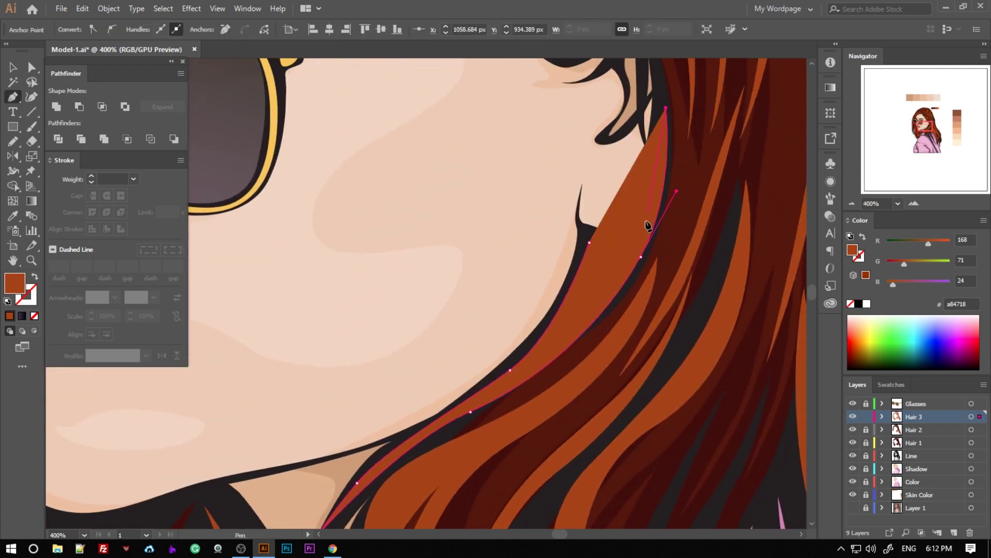
left_click_drag(606, 295, 640, 220)
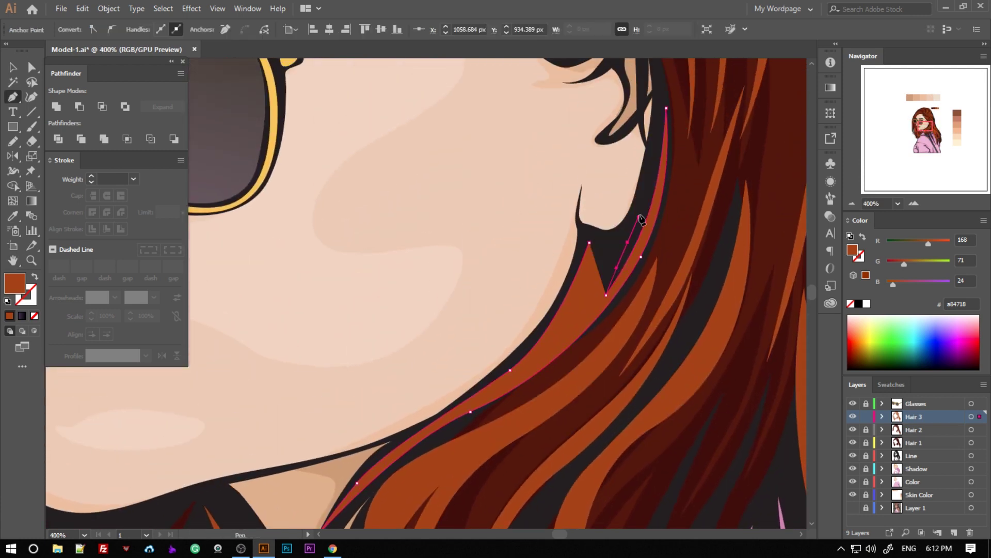
left_click(590, 242)
key("v")
key("ctrl+minus")
key("ctrl+minus")
key("ctrl+minus")
key("ctrl+minus")
key("ctrl+minus")
key("ctrl+plus")
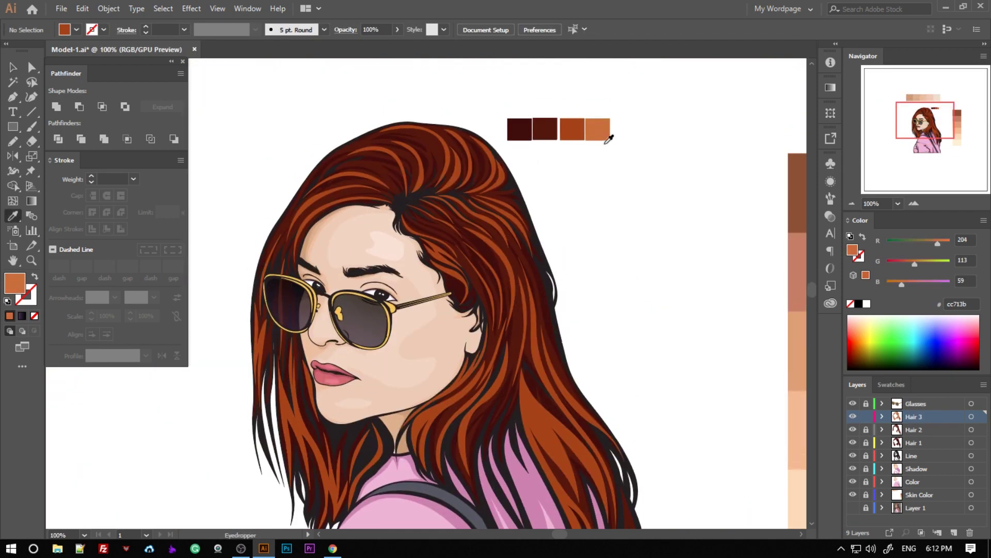
Close the light-orange #cc713b strand at the hairline and deselect it.
key("ctrl+plus")
key("ctrl+plus")
Draw a closed highlight strand from the parting with a sharp corner tip.
key("ctrl+plus")
key("p")
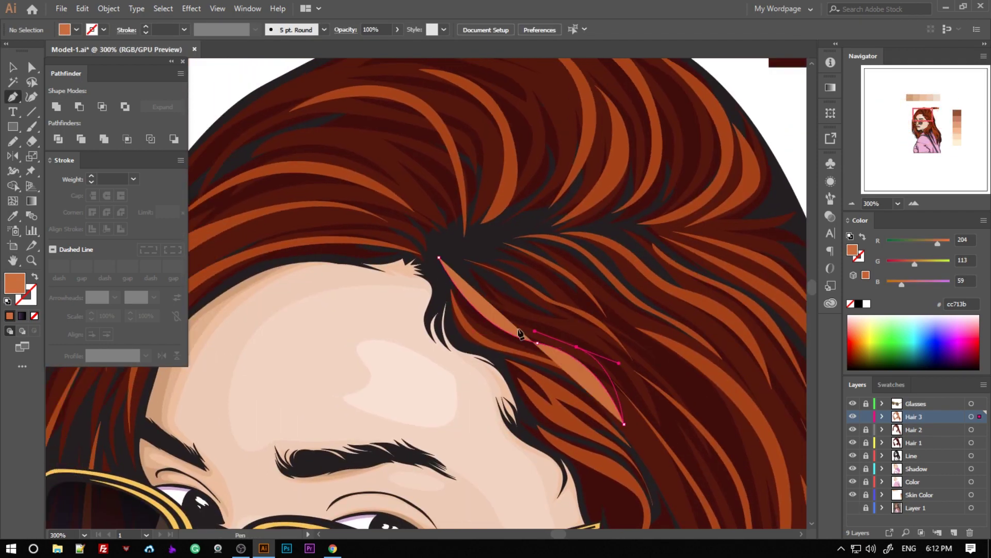
left_click(439, 257)
key("v")
key("ctrl+minus")
key("ctrl+plus")
key("p")
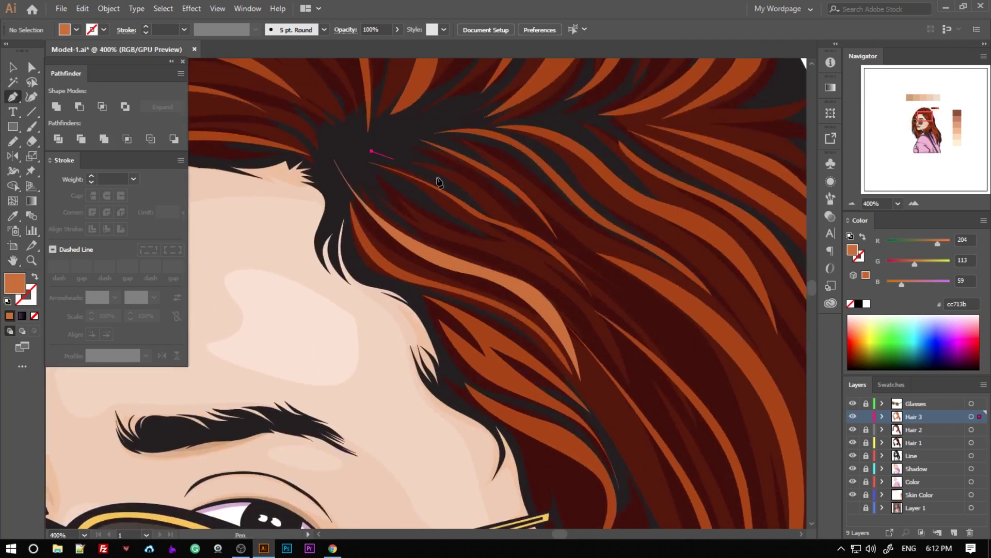
left_click(371, 150)
left_click(542, 250)
key("ctrl+plus")
key("o")
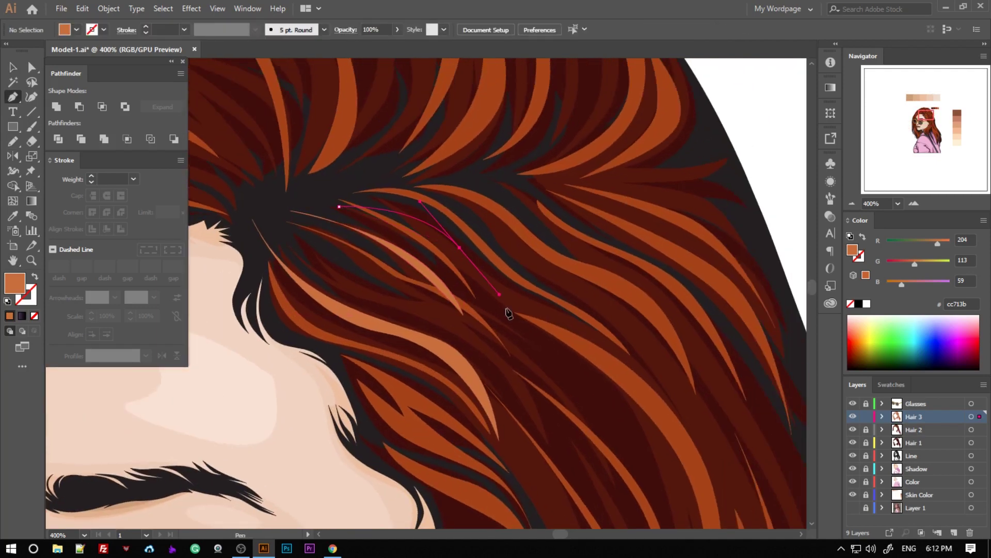
left_click(516, 335)
left_click(339, 207)
Add another closed light-orange strand across the hair.
left_click_drag(430, 198, 368, 206)
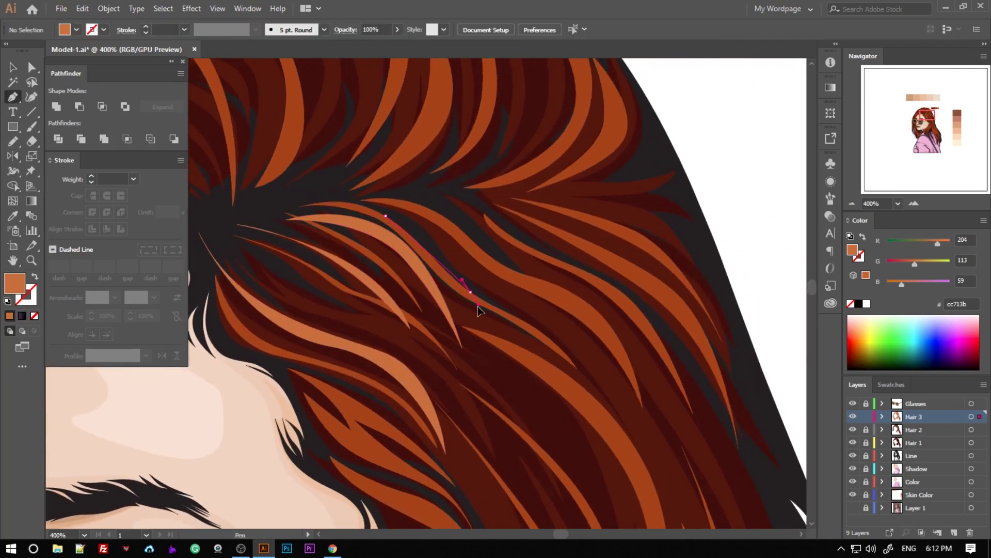
left_click(610, 474)
left_click(491, 294)
left_click(385, 216)
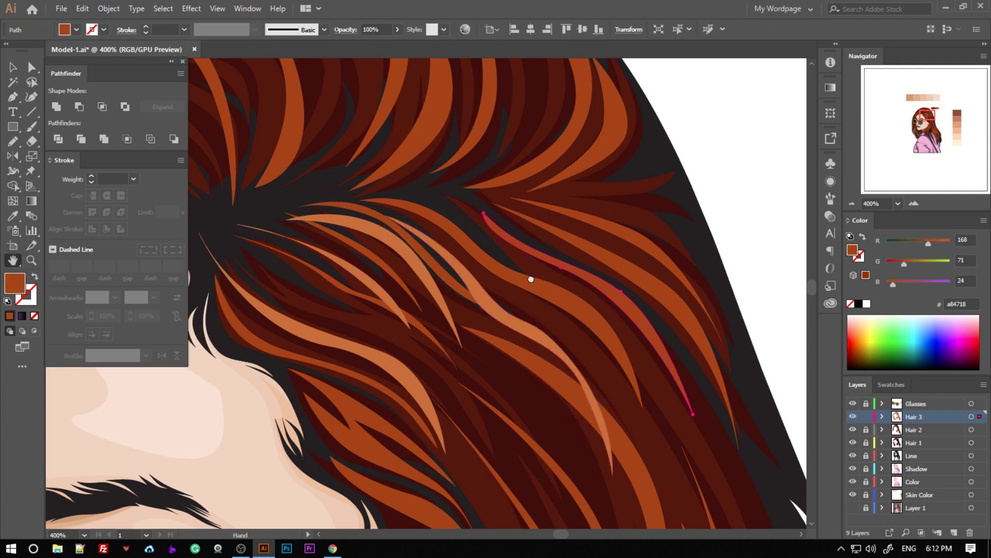
Start a curved strand on the crown, then undo the unwanted open path.
left_click_drag(531, 279, 795, 429)
left_click(267, 226)
left_click_drag(443, 292, 489, 354)
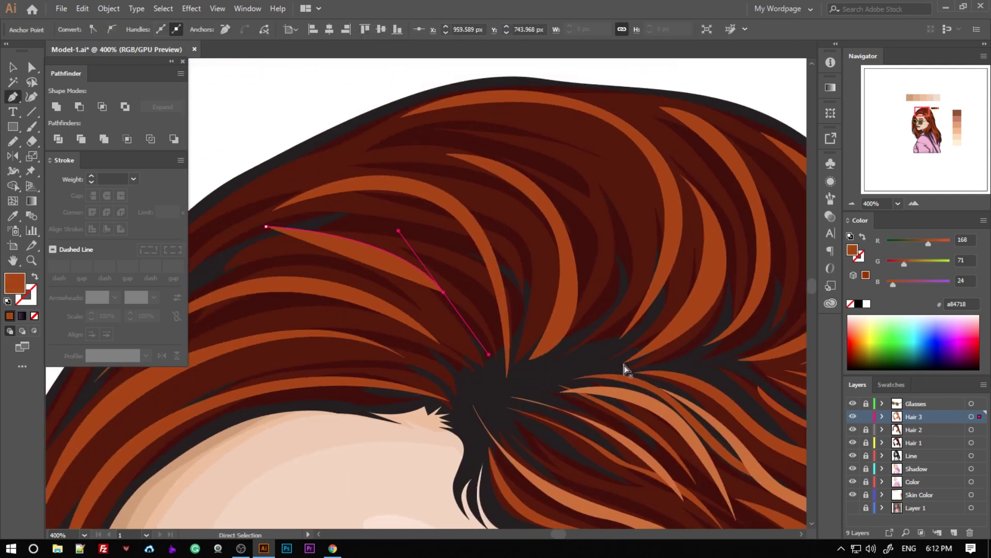
key("ctrl+z")
key("ctrl+z")
key("v")
Draw a curved, closed strand at the left of the crown.
scroll(665, 391, "down", 1)
key("o")
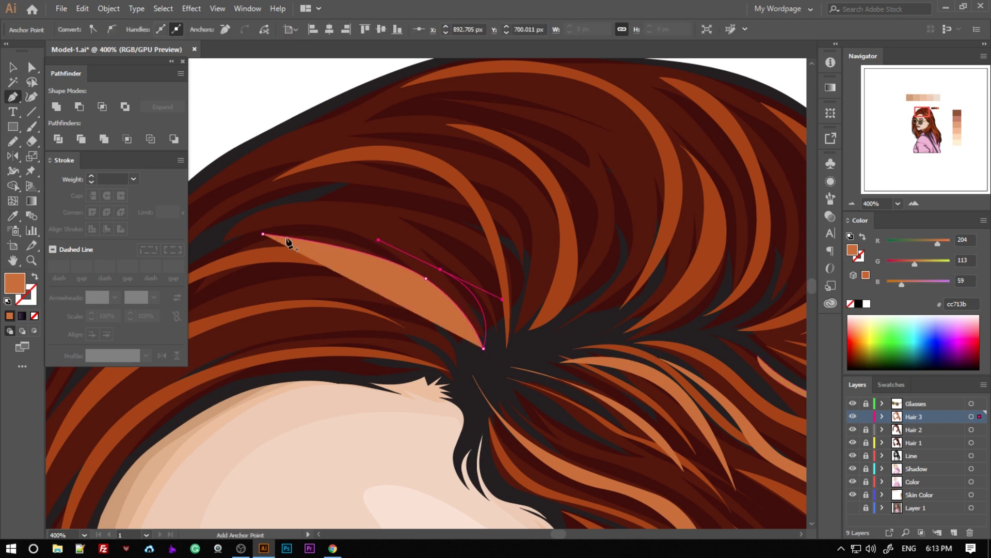
left_click(538, 277, "ctrl")
scroll(538, 276, "up", 1)
left_click(448, 181)
left_click_drag(511, 373, 527, 316)
left_click(517, 262)
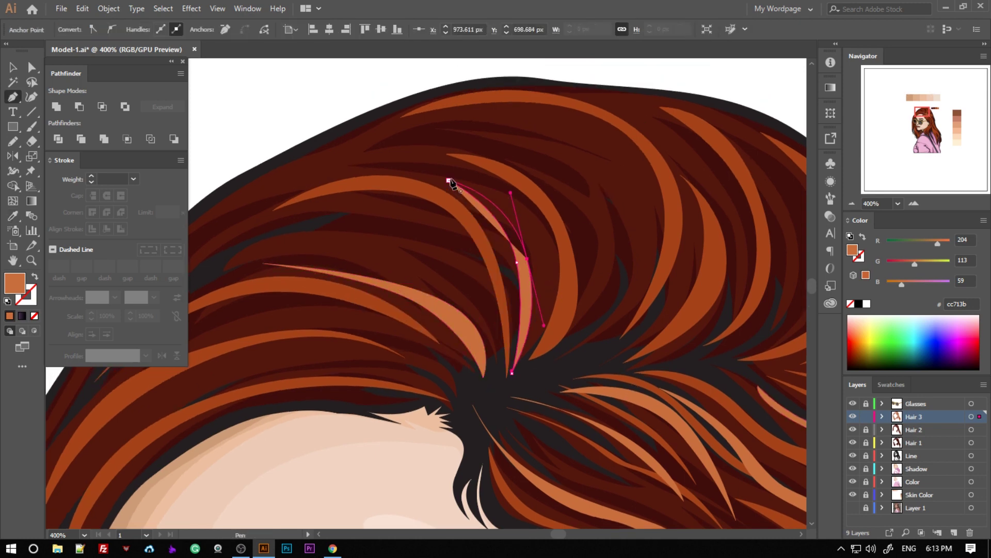
left_click_drag(452, 145, 372, 157)
left_click(320, 154)
Draw an upward-curving strand near the parting.
left_click(514, 343)
left_click_drag(548, 250, 549, 208)
left_click(460, 171)
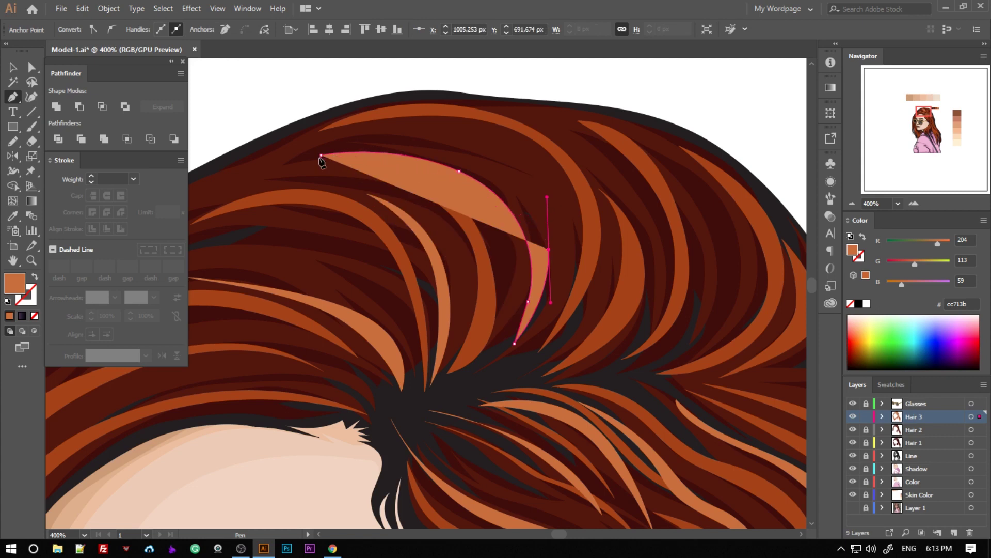
left_click_drag(391, 141, 334, 171)
left_click_drag(529, 226, 383, 201)
left_click_drag(469, 243, 484, 188)
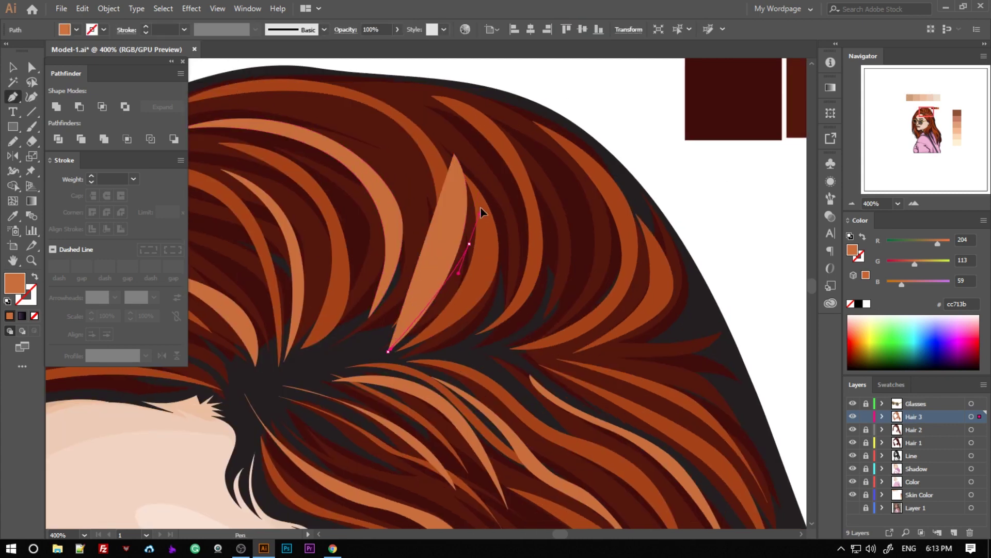
left_click(519, 135, "ctrl")
Draw a thin crescent-shaped highlight strand at the crown.
left_click(519, 134)
left_click_drag(554, 258, 532, 322)
left_click(478, 339)
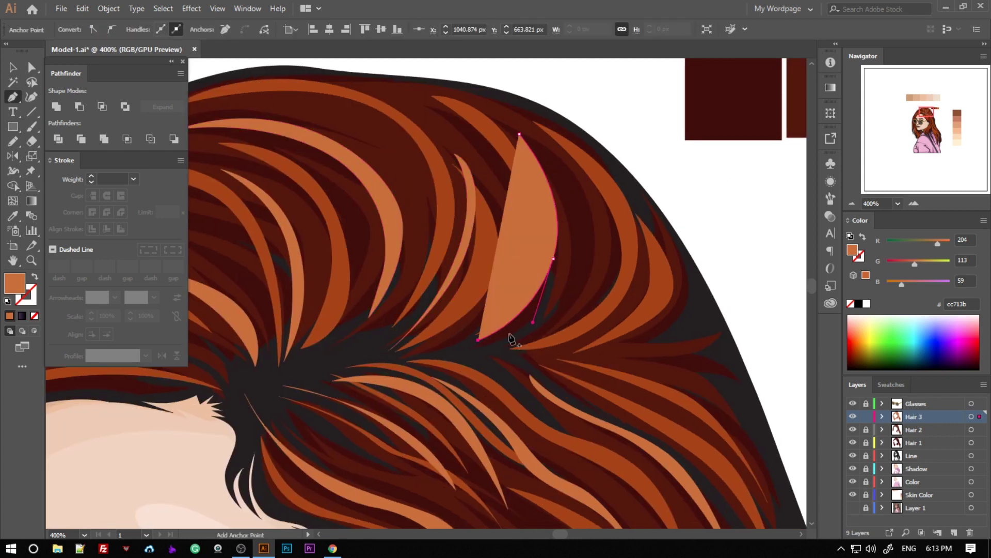
left_click_drag(540, 163, 569, 192)
left_click(492, 353)
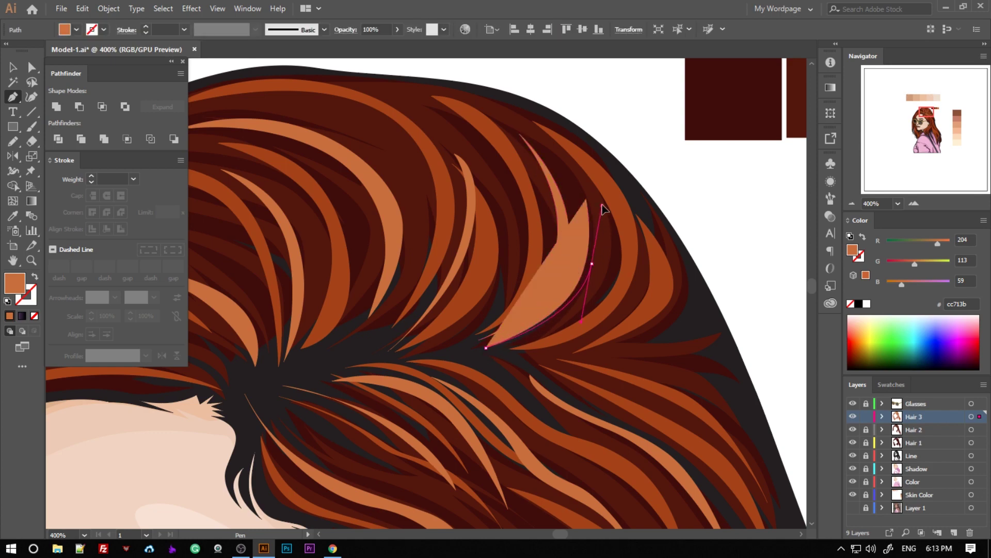
scroll(653, 268, "down", 3)
scroll(431, 263, "up", 3)
Shift the view to the left hair and curve a strand down by the temple.
left_click_drag(432, 263, 539, 257)
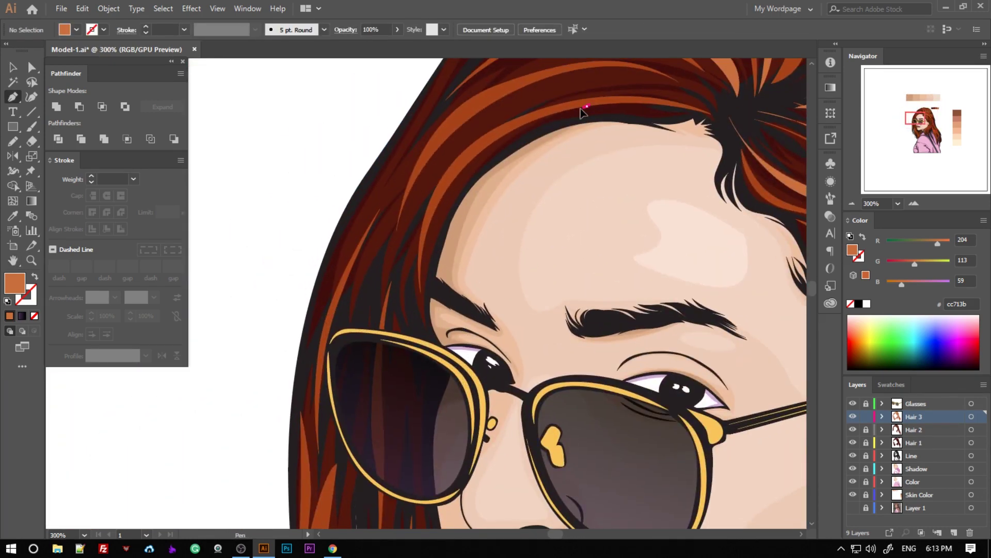
scroll(490, 206, "up", 2)
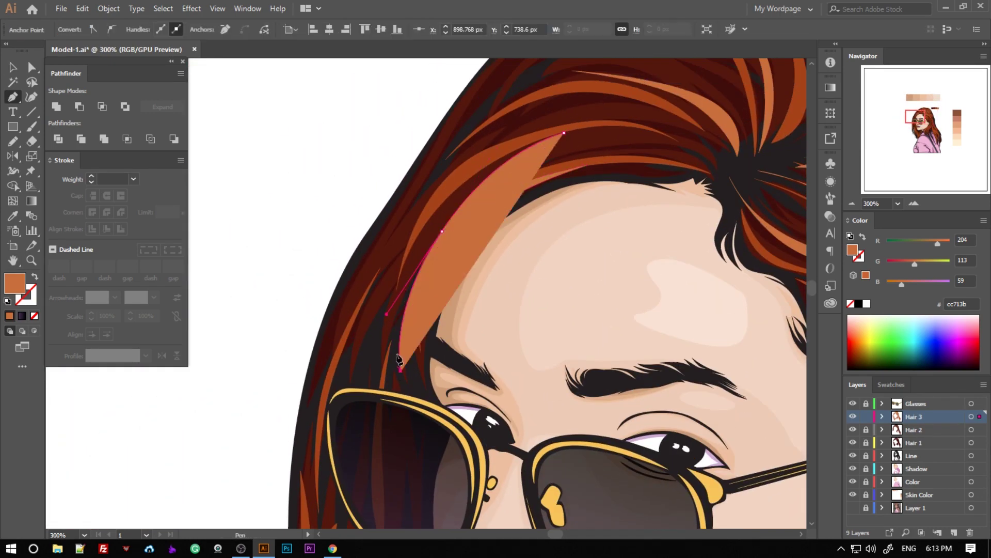
left_click_drag(564, 133, 570, 139)
scroll(385, 146, "down", 3)
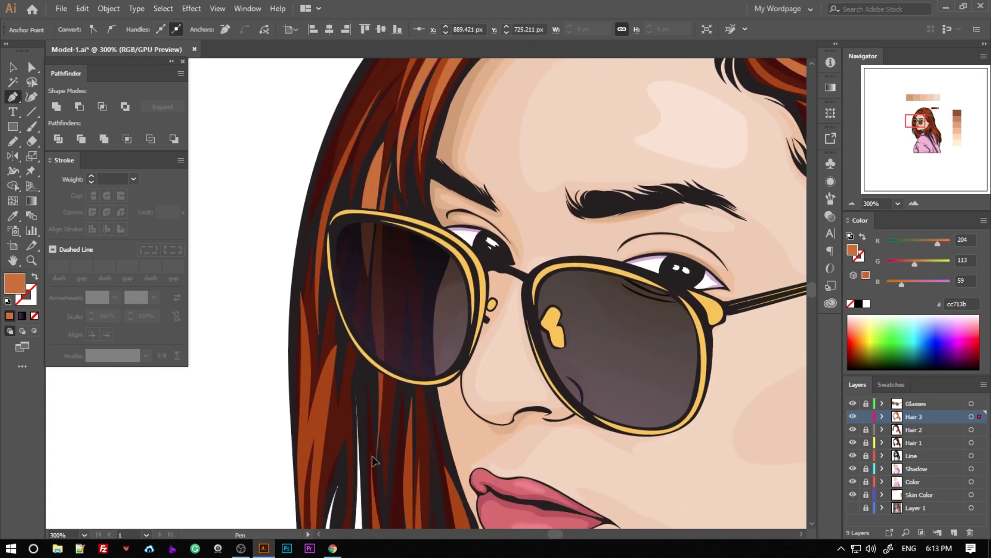
scroll(433, 78, "down", 1)
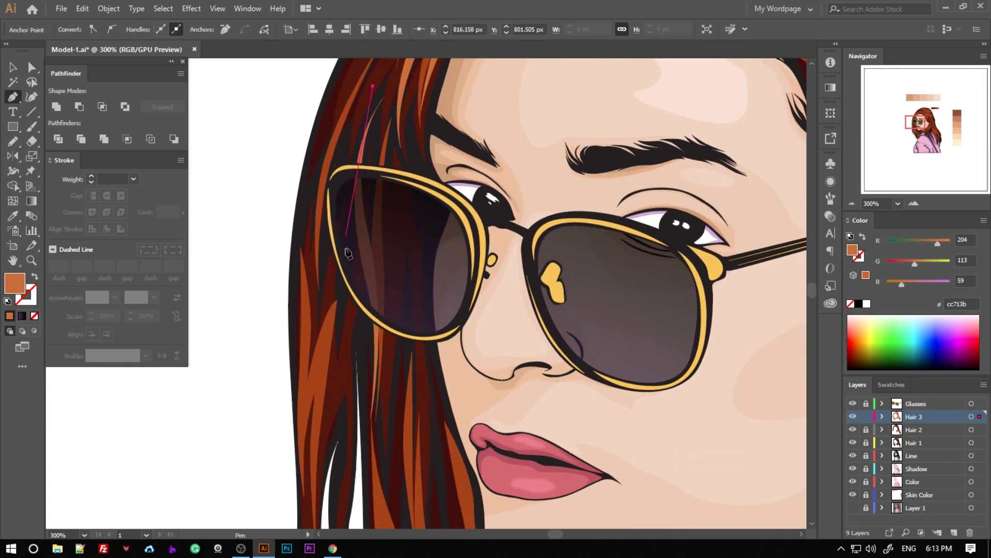
scroll(418, 173, "down", 3)
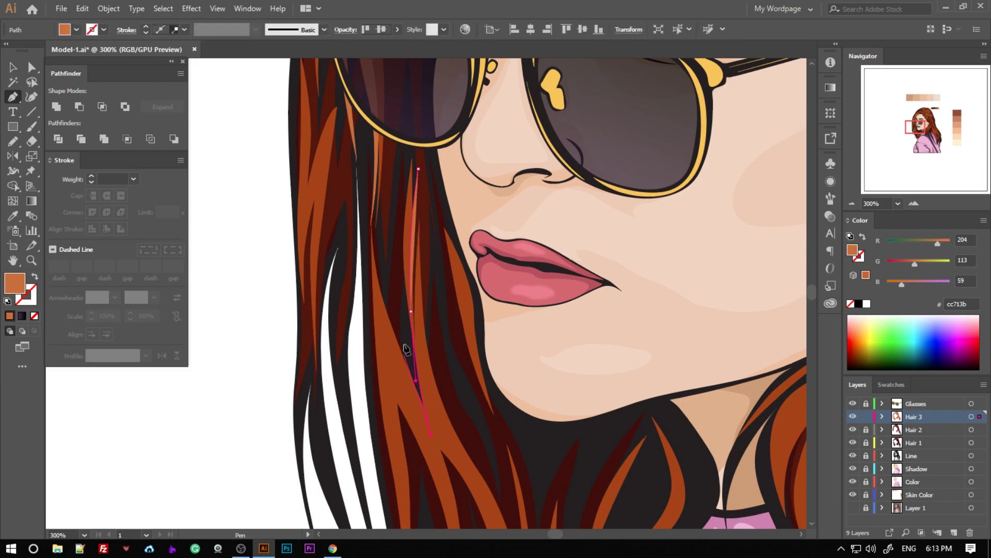
Draw a closed light-orange strand in the hair beside the cheek.
left_click(431, 432)
scroll(458, 215, "down", 4)
left_click(504, 488)
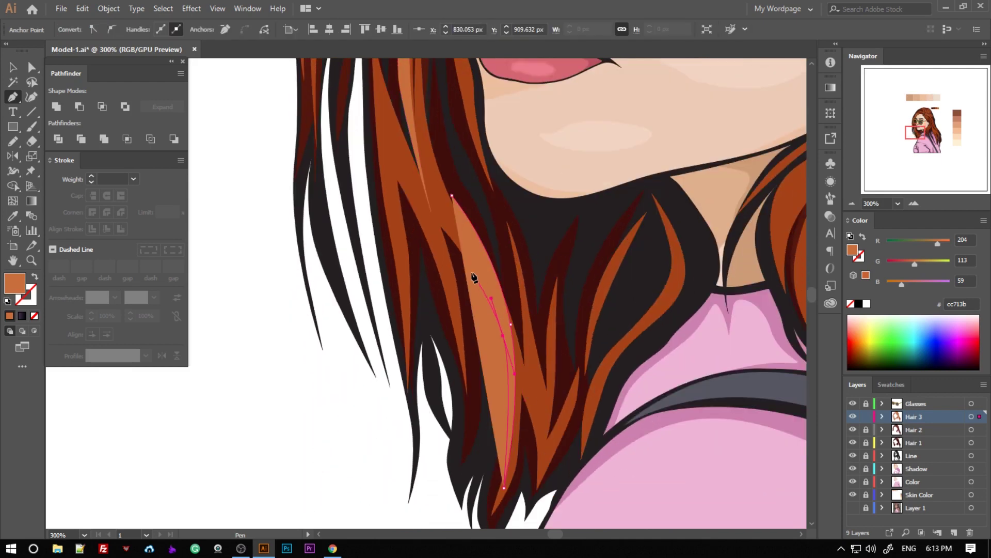
left_click(471, 272)
Outline a closed curved strand in the hair below the chin, then deselect it.
left_click(429, 155)
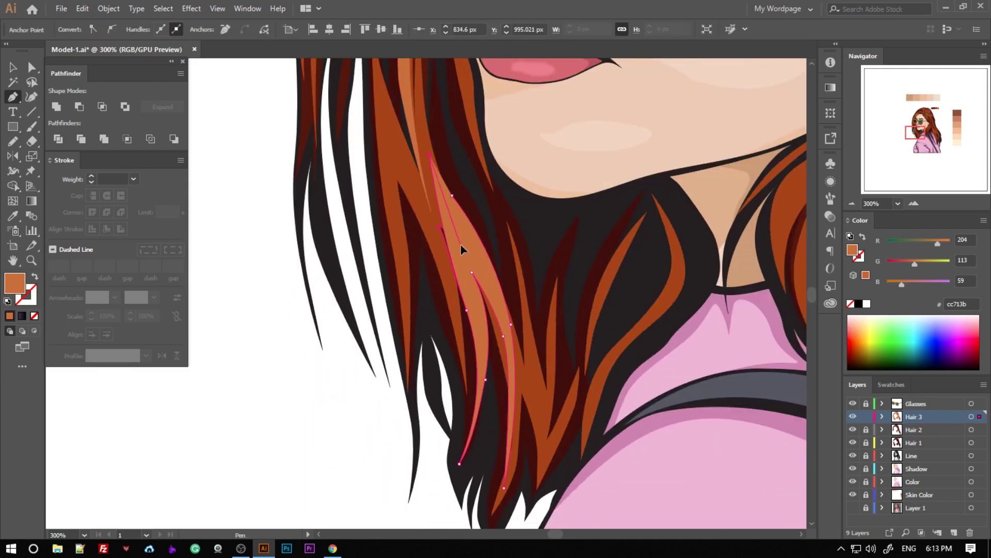
left_click_drag(602, 255, 456, 280)
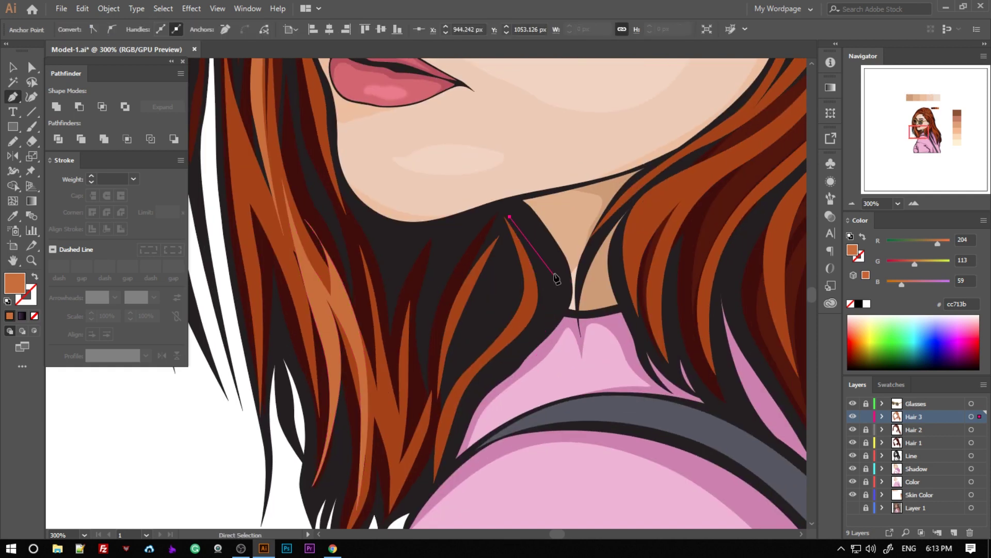
left_click(433, 474)
left_click(458, 394)
left_click(481, 368)
left_click(504, 341)
left_click_drag(540, 266, 537, 229)
left_click(510, 217)
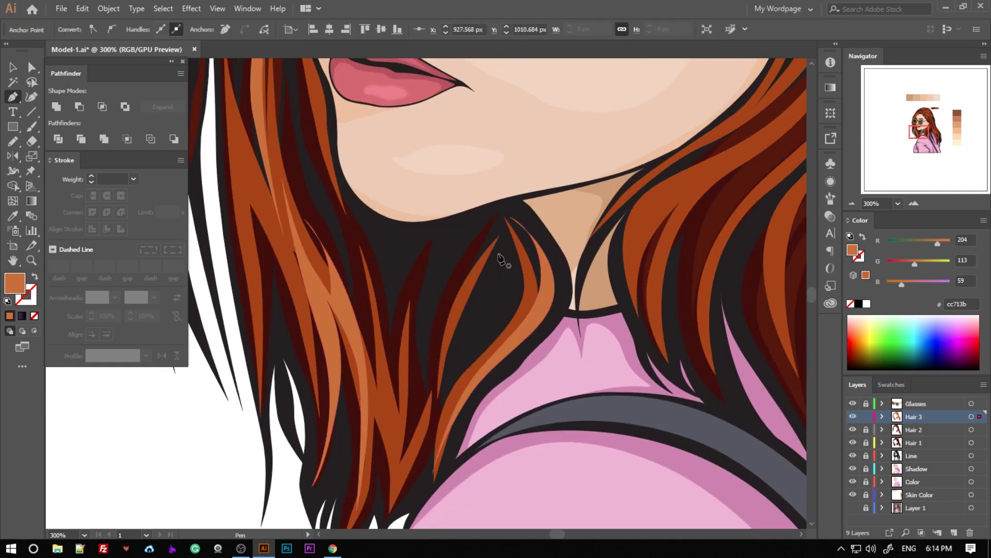
left_click(498, 257)
key("ctrl+shift+a")
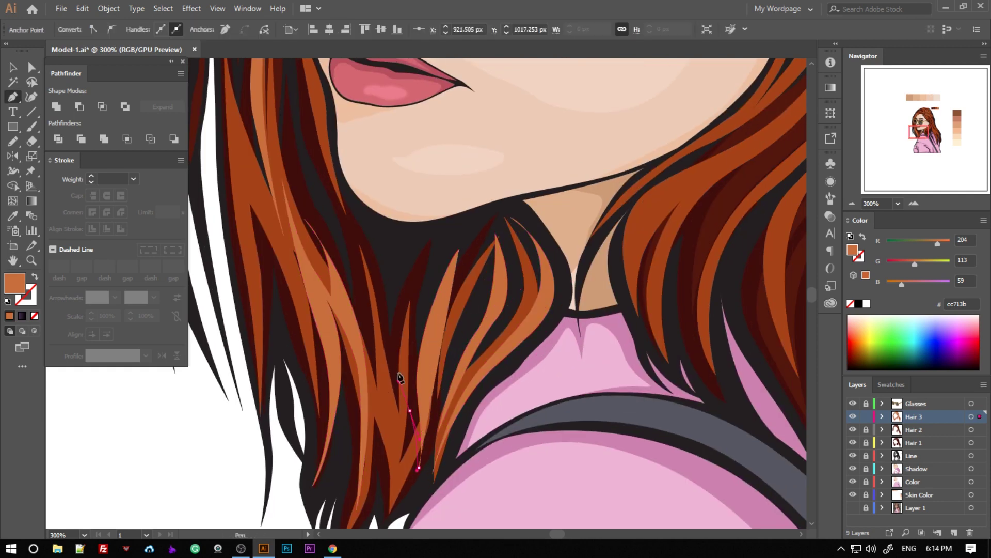
Bring the right-side hair by the neck into view and start a strand there.
left_click_drag(585, 357, 475, 379)
left_click_drag(683, 178, 535, 209)
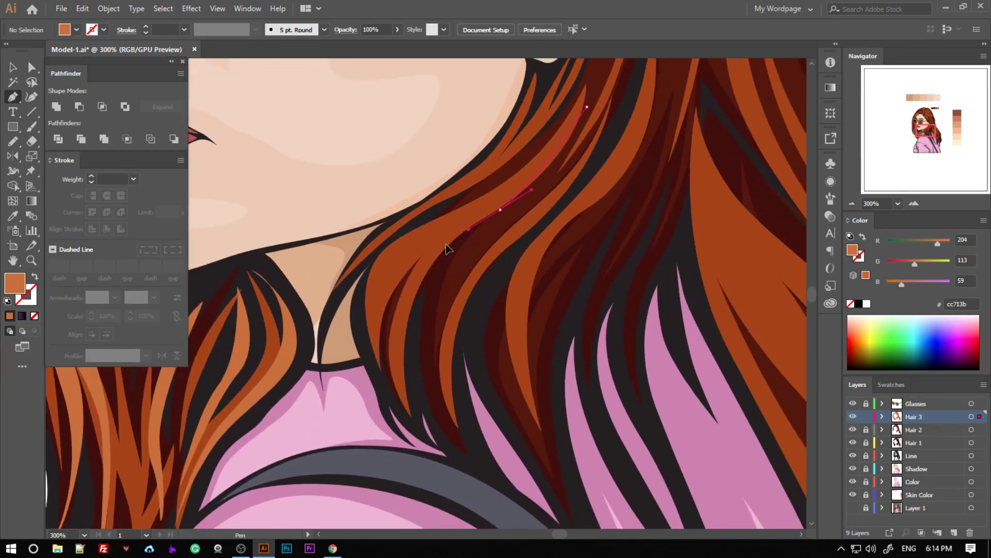
left_click_drag(421, 268, 365, 325)
left_click(413, 410)
scroll(516, 232, "up", 3)
scroll(604, 206, "up", 1)
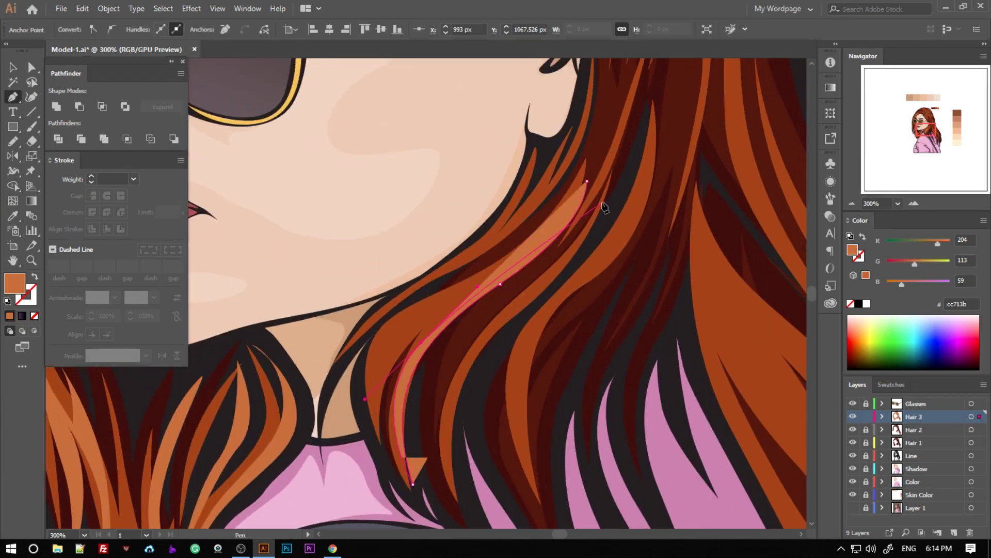
Outline another strand up the right-side hair to its top tip.
left_click(594, 171, "ctrl")
scroll(584, 324, "down", 1)
left_click(666, 146)
left_click(629, 200)
left_click(592, 255)
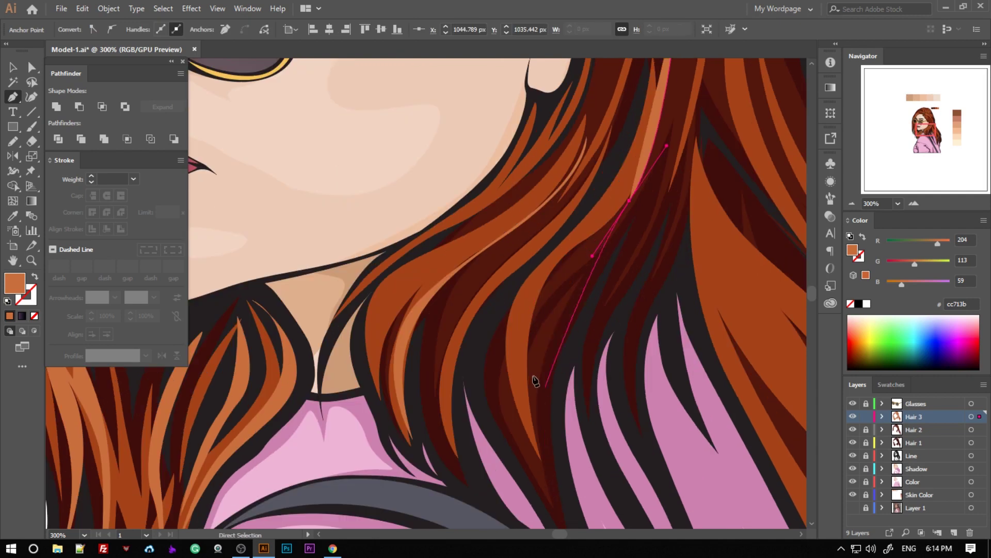
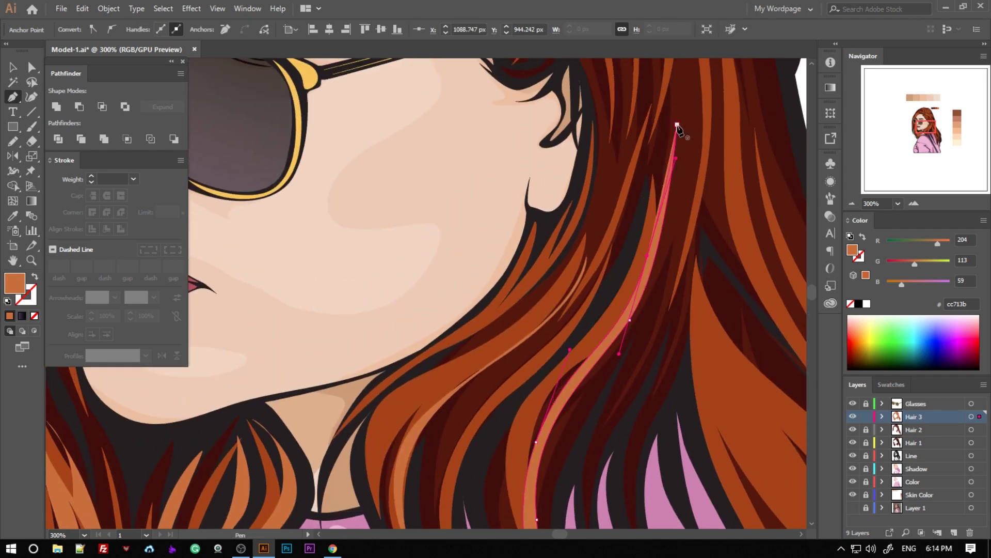
Close the current highlight and add an orange strand on the upper right hair.
left_click(677, 125)
scroll(568, 232, "right", 5)
left_click(475, 91)
left_click(542, 228)
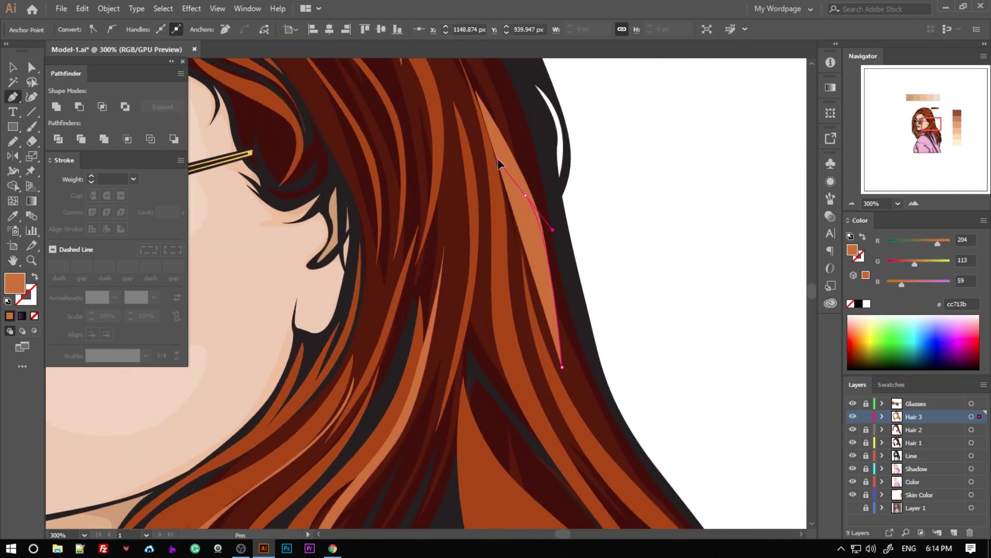
left_click(475, 91)
key("ctrl+minus")
key("ctrl+minus")
Begin outlining a long orange highlight strand down the lower right hair.
scroll(469, 288, "down", 2)
scroll(485, 347, "down", 1)
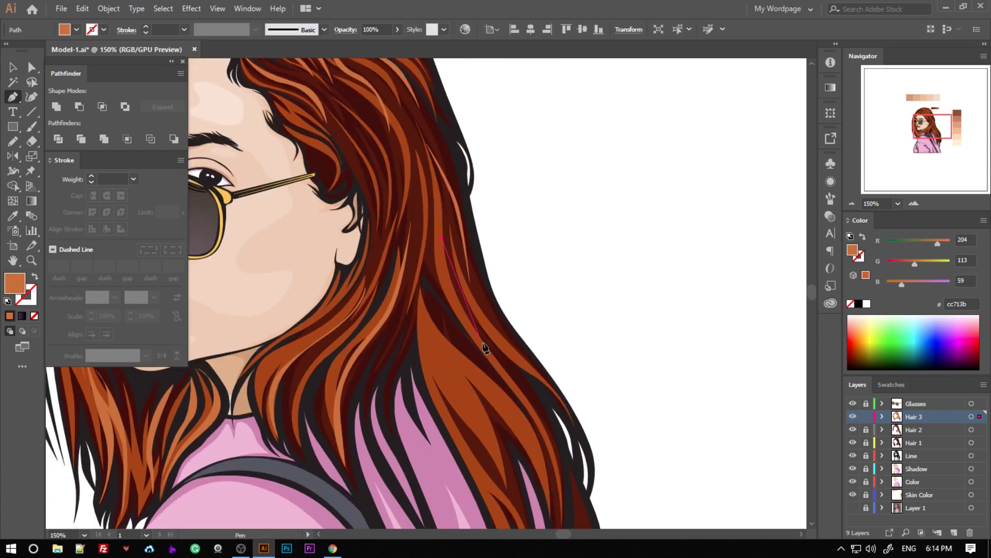
left_click(482, 342)
scroll(485, 347, "down", 3)
left_click(517, 325)
left_click(539, 372)
left_click(562, 418)
Shape the lower strand's tip and close it into a filled highlight.
scroll(465, 309, "up", 4)
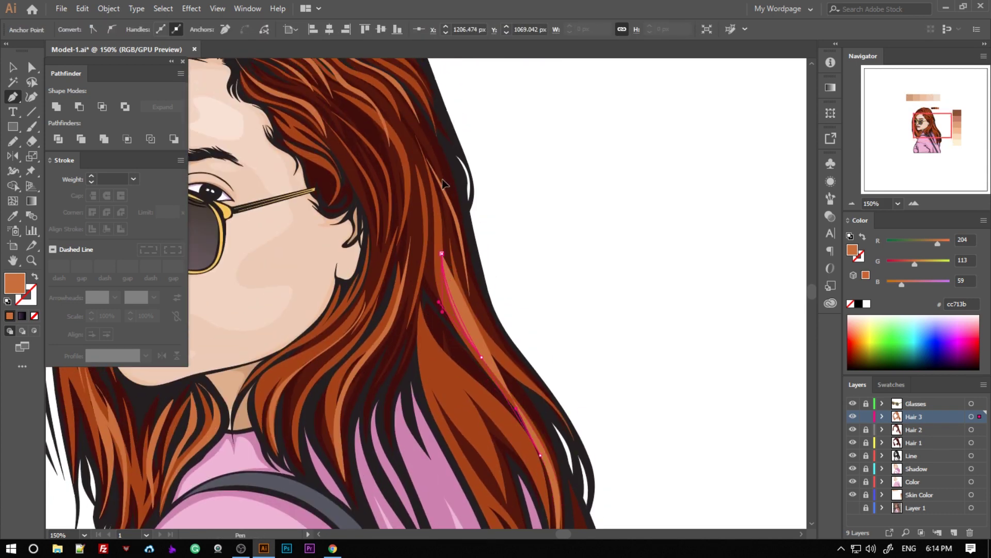
scroll(516, 232, "down", 5)
left_click(420, 196)
left_click(498, 306)
left_click(525, 350)
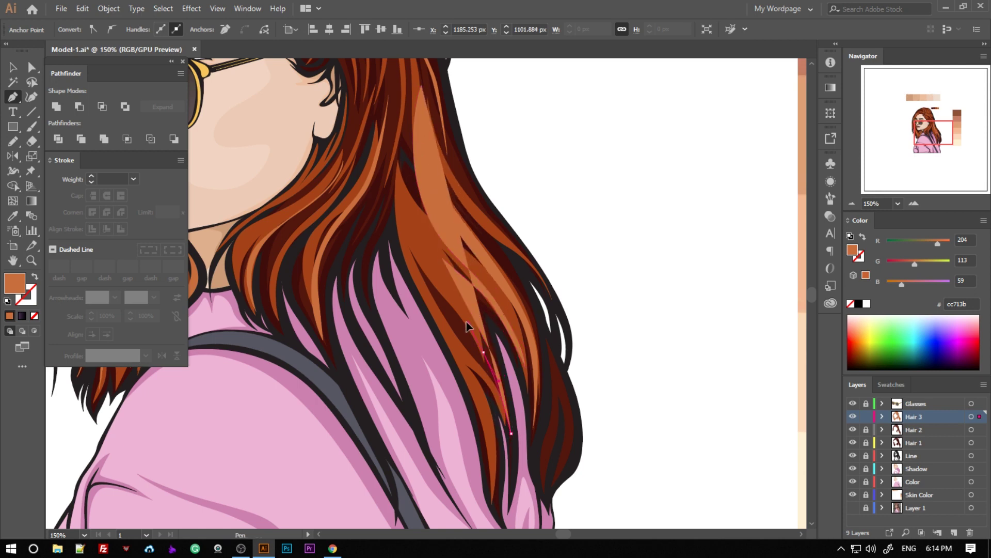
left_click(441, 265)
key("ctrl+minus")
key("ctrl+minus")
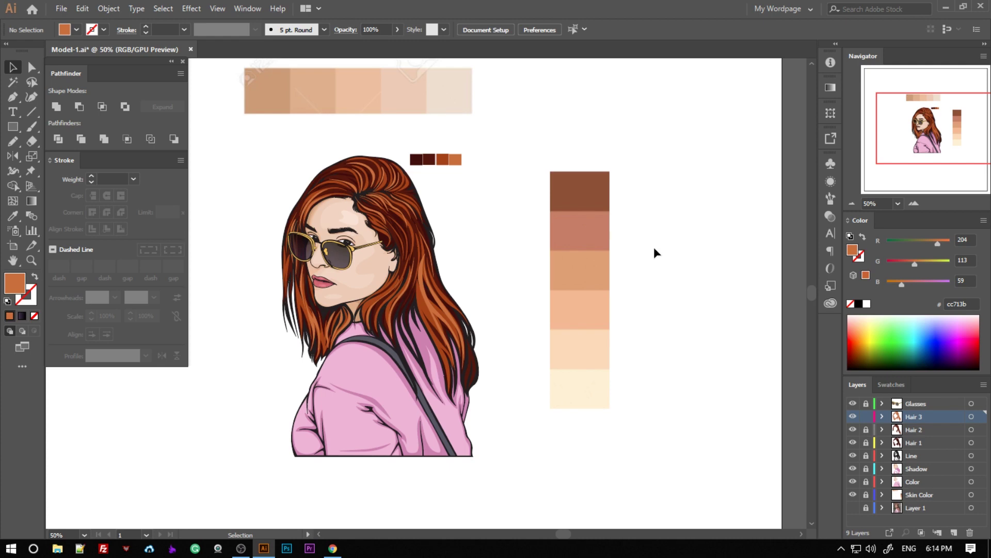
Close a final highlight strand near the hair tip, then zoom out to fit the artwork.
scroll(476, 403, "up", 1)
scroll(475, 402, "up", 2)
scroll(476, 403, "up", 1)
key("p")
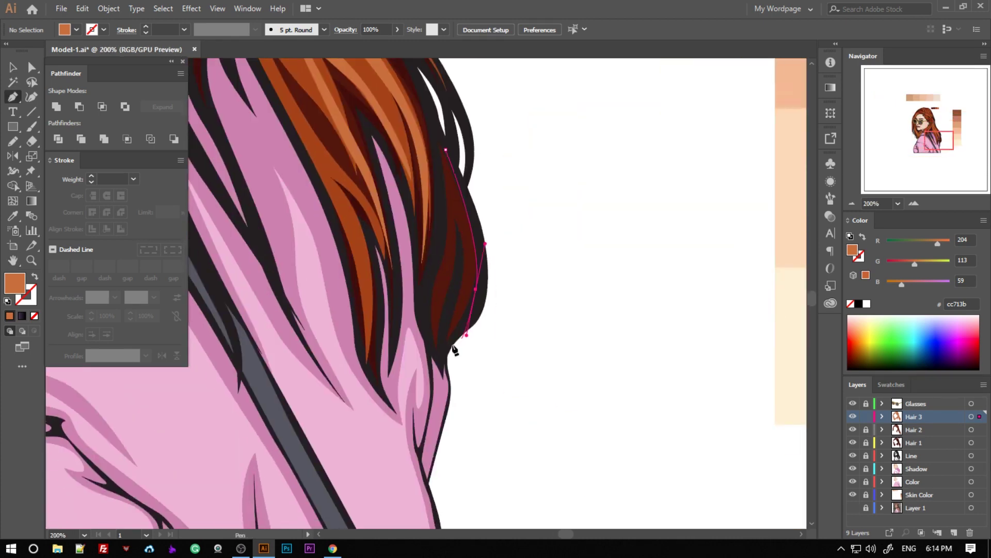
left_click(447, 349)
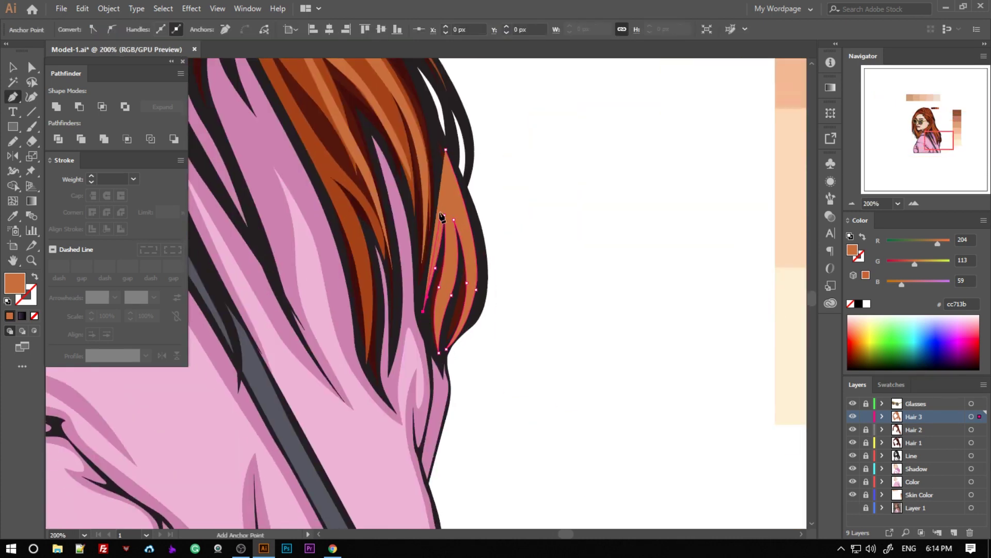
key("v")
key("ctrl+minus")
key("ctrl+minus")
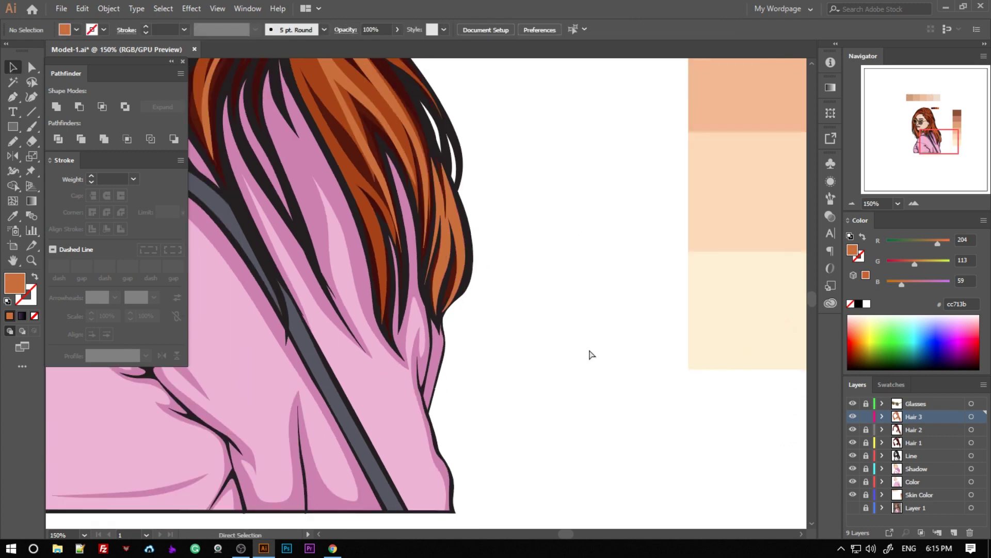
key("ctrl+minus")
key("ctrl+minus")
key("ctrl+minus")
Unlock the Line, Hair 1 and Hair 2 layers in the Layers panel.
left_click(641, 186)
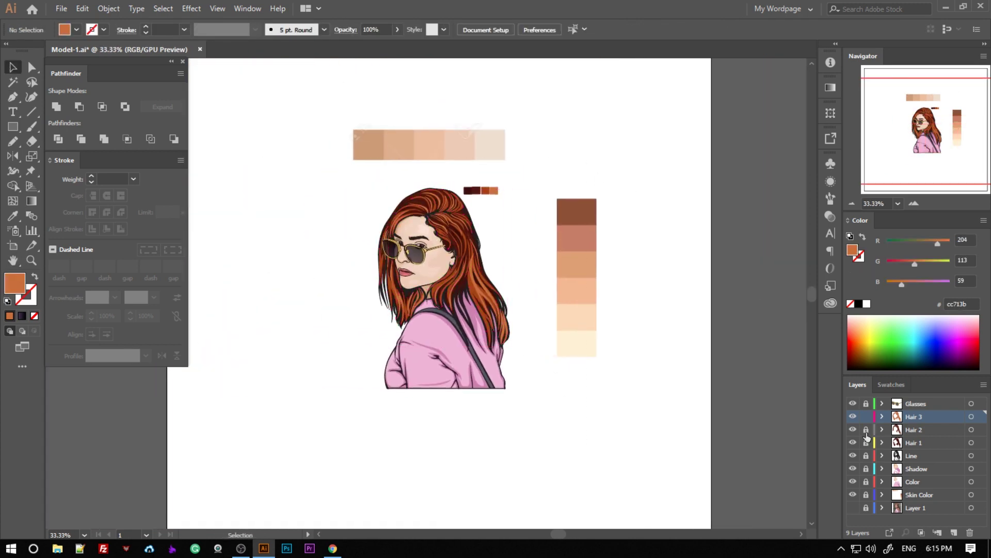
scroll(618, 346, "up", 1)
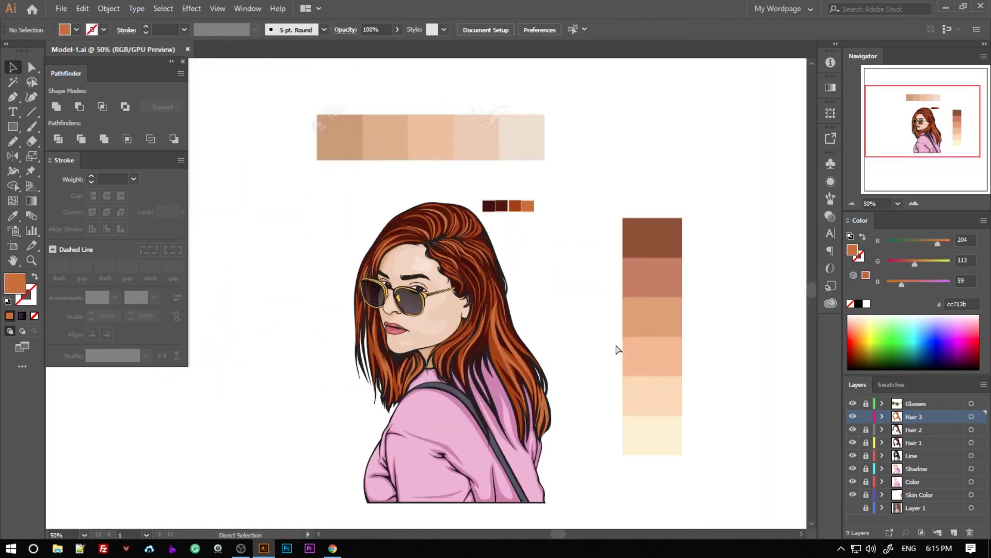
scroll(616, 348, "up", 3)
scroll(614, 356, "down", 3)
scroll(625, 361, "down", 1)
scroll(633, 371, "down", 1)
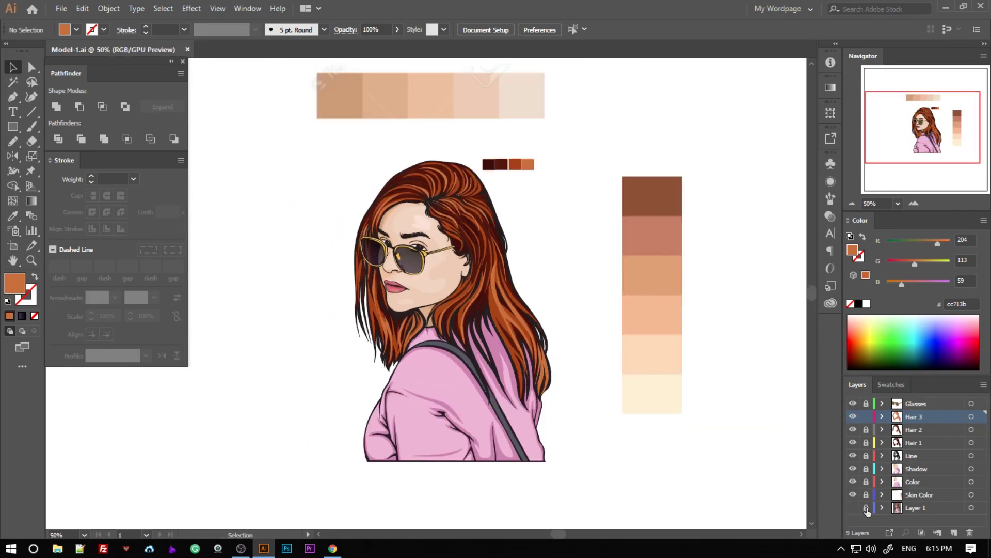
left_click_drag(868, 454, 866, 429)
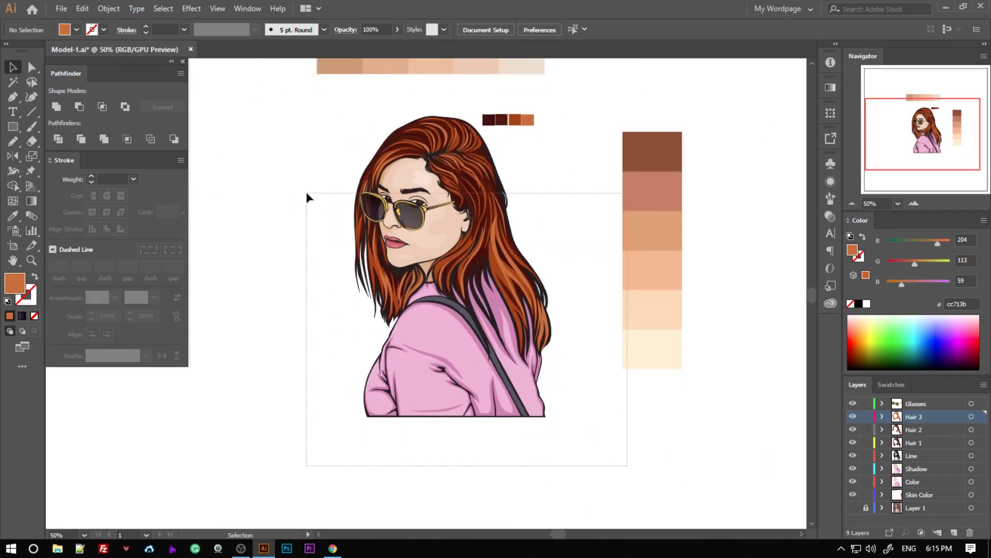
Select all of the portrait artwork and copy it.
left_click_drag(307, 197, 307, 196)
scroll(568, 149, "up", 1)
left_click(598, 243)
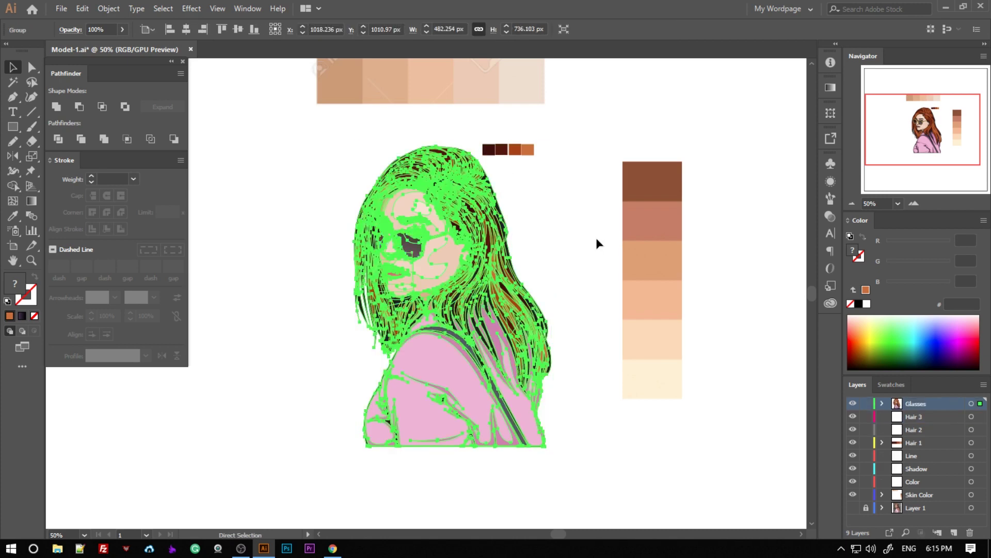
key("ctrl+y")
Create a new document and paste the portrait into it.
left_click(61, 8)
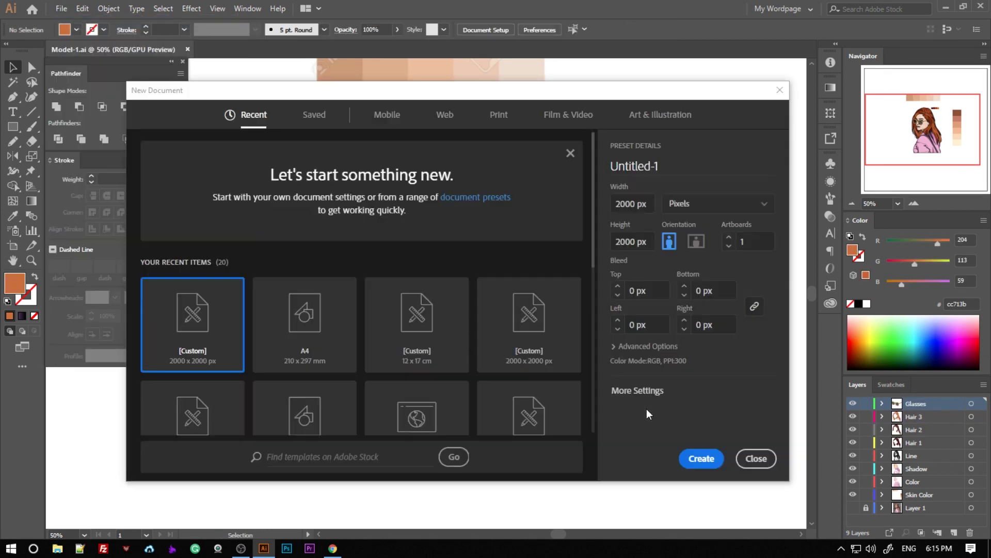
left_click(698, 458)
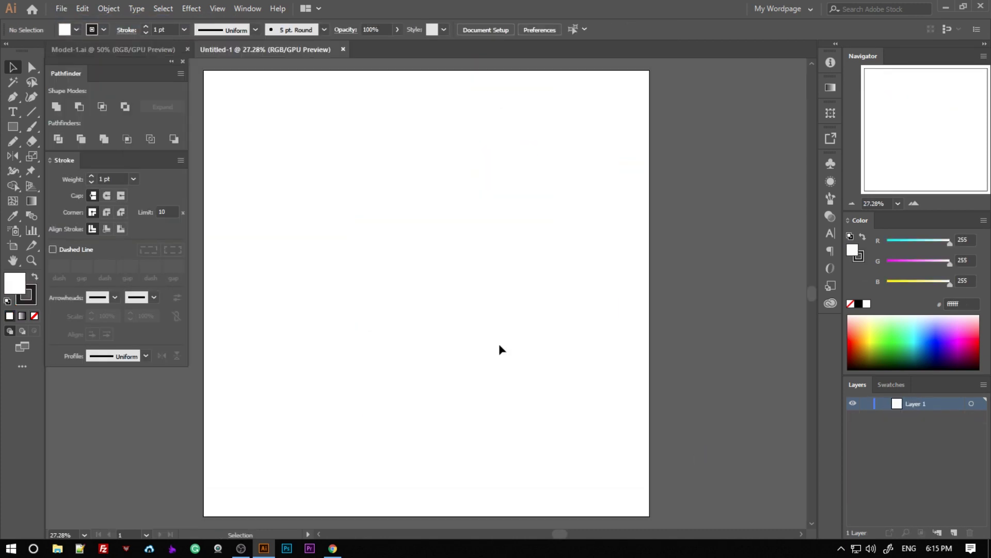
key("ctrl+v")
Scale the portrait to fill the artboard, then start editing the artboard width.
mouse_move(354, 184)
left_mouse_down()
mouse_move(589, 493)
mouse_move(543, 471)
left_mouse_up()
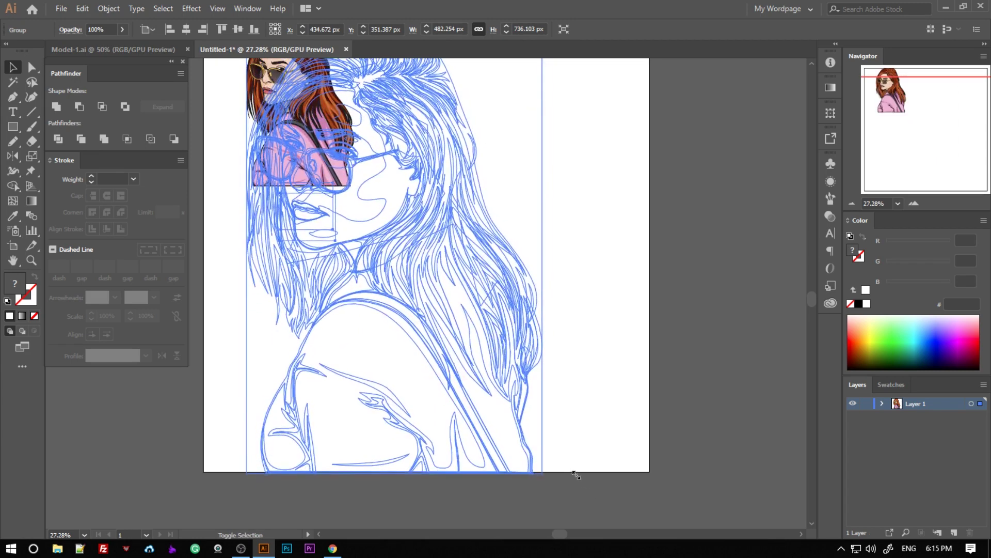
scroll(535, 103, "up", 1)
left_click_drag(538, 77, 540, 77)
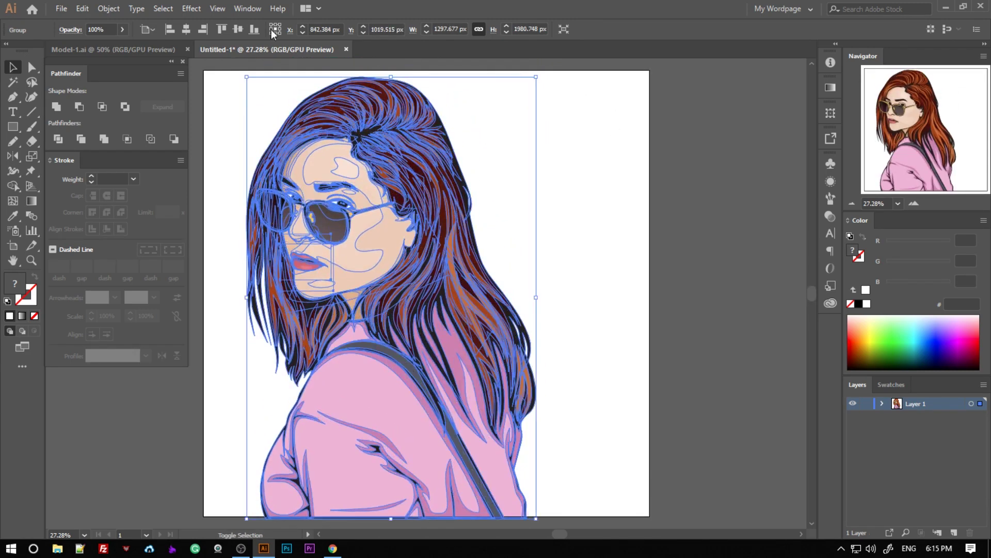
left_click(642, 201)
key("shift+o")
left_click(476, 29)
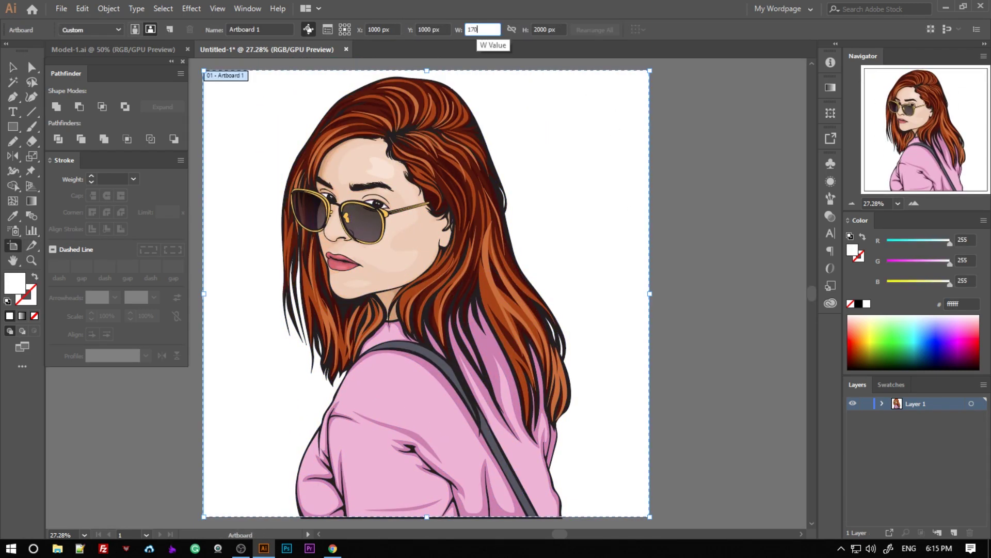